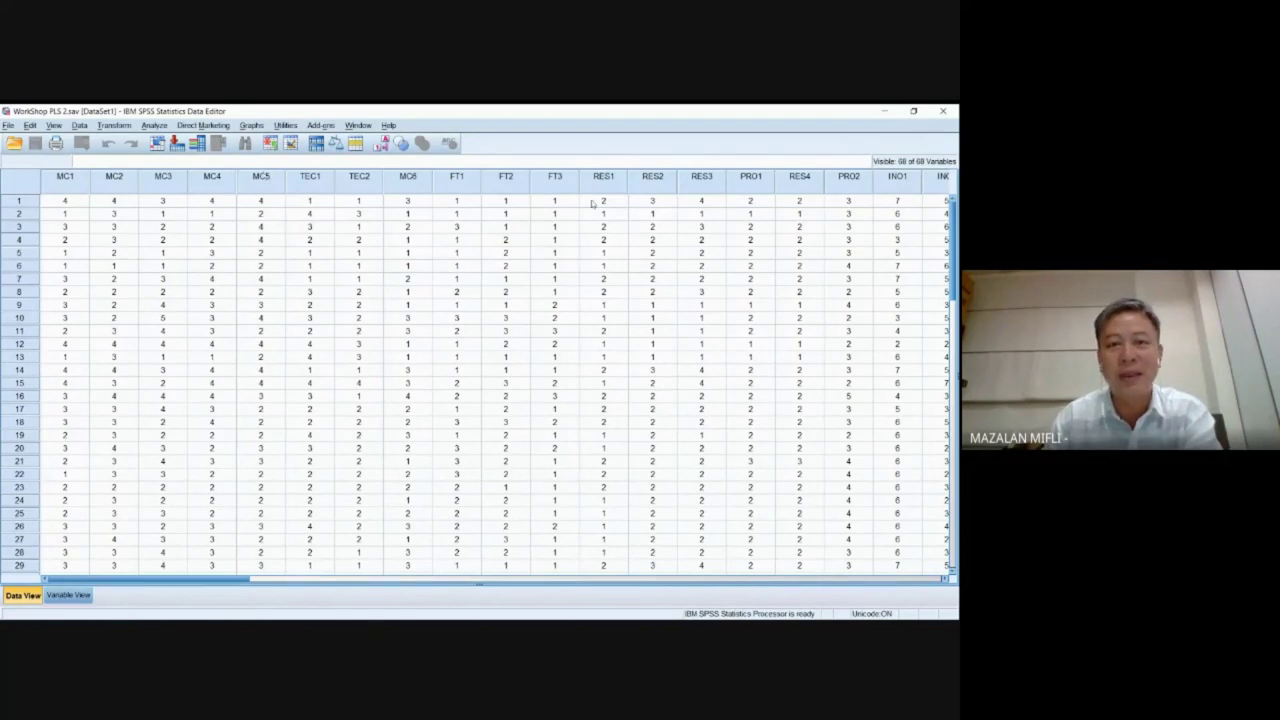
Step: Examine the variable definitions of the WorkShop PLS 2 dataset and return to its data values
{"action": "left_click", "coordinate": [66, 596]}
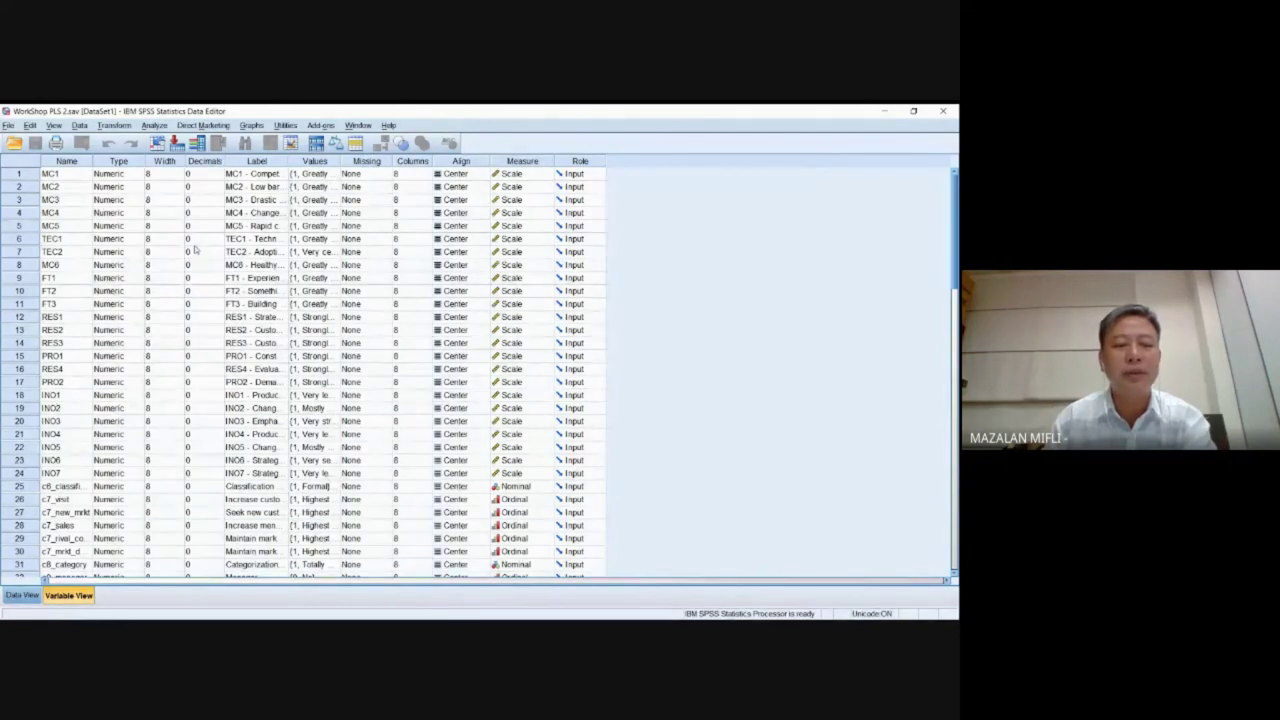
{"action": "left_click", "coordinate": [24, 595]}
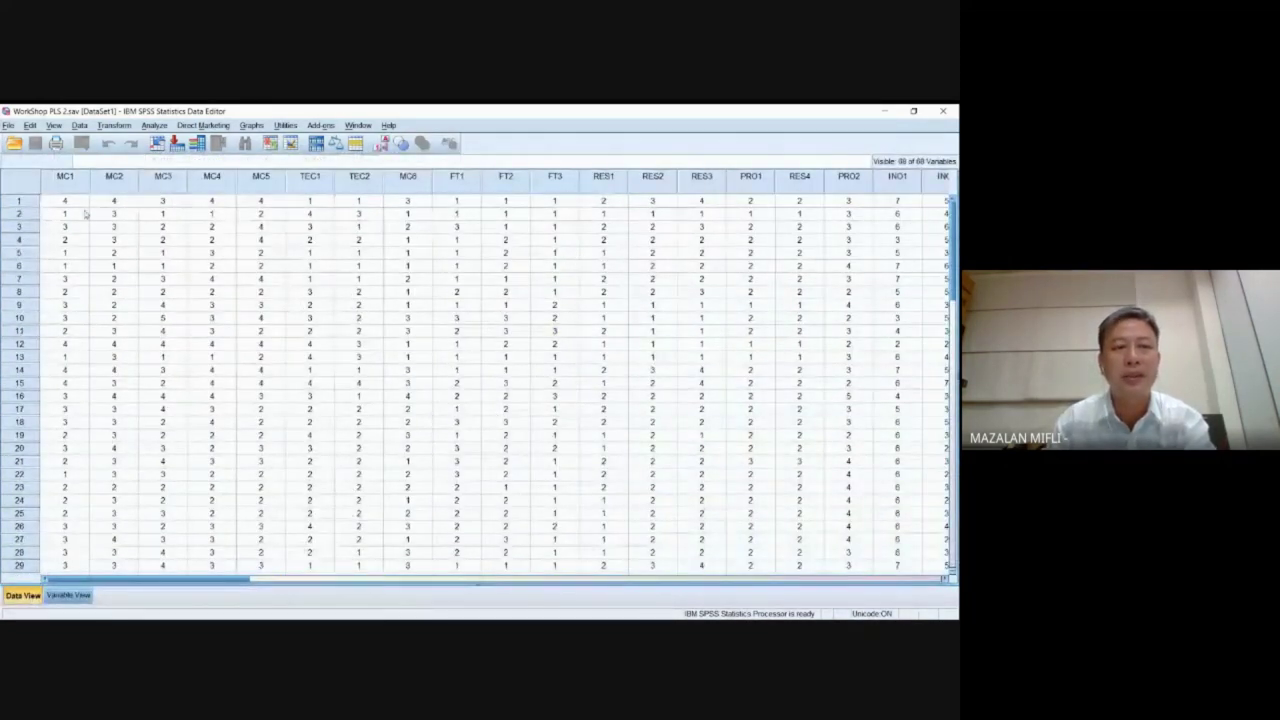
{"action": "left_click", "coordinate": [9, 126]}
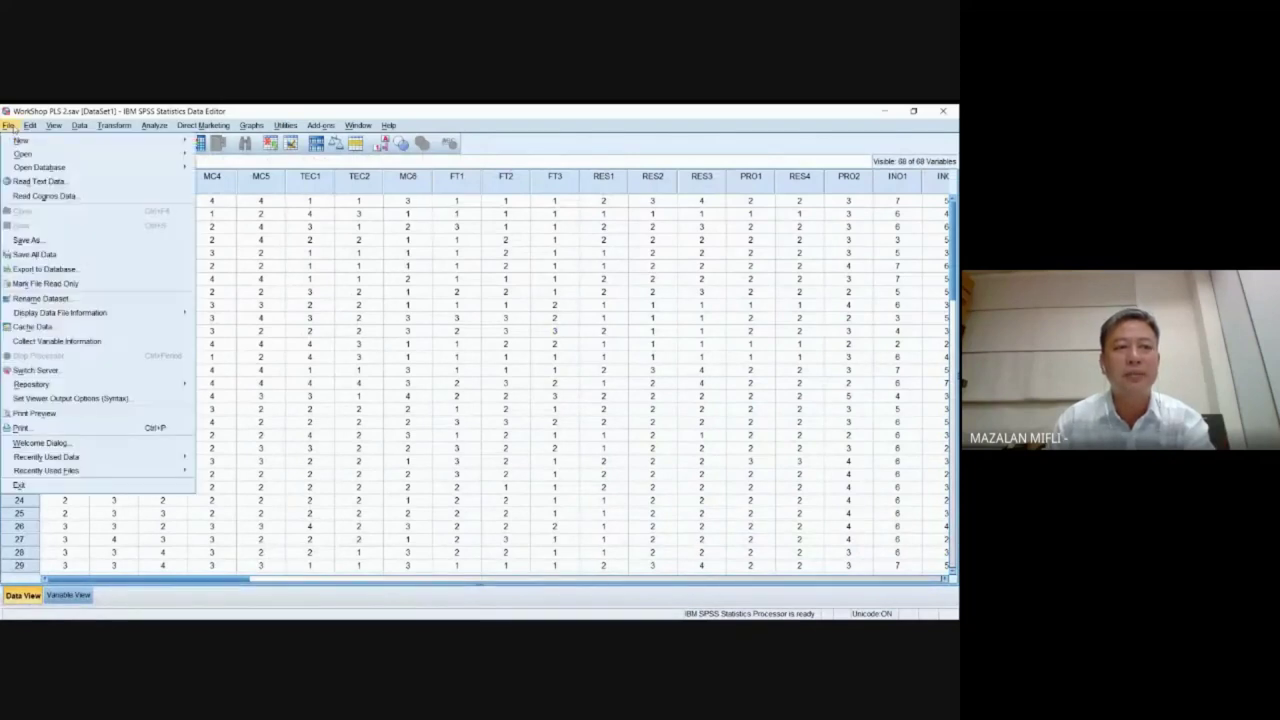
{"action": "left_click", "coordinate": [58, 248]}
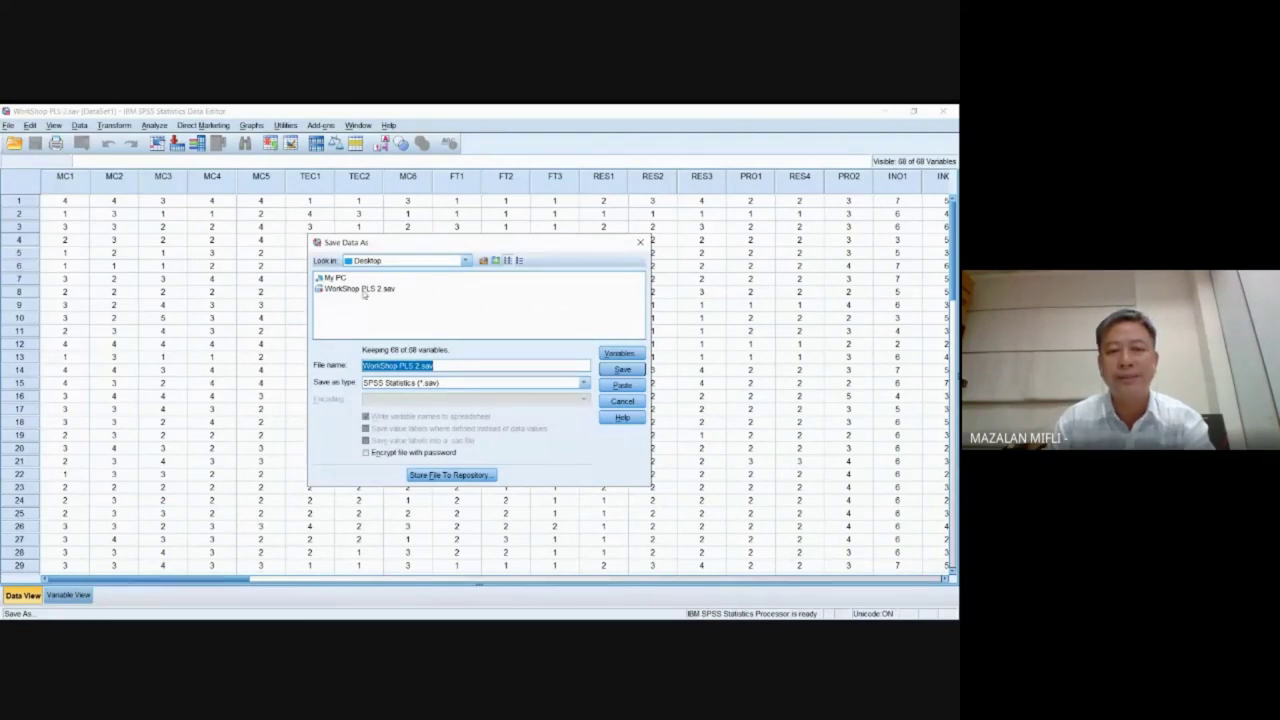
{"action": "left_click", "coordinate": [584, 386]}
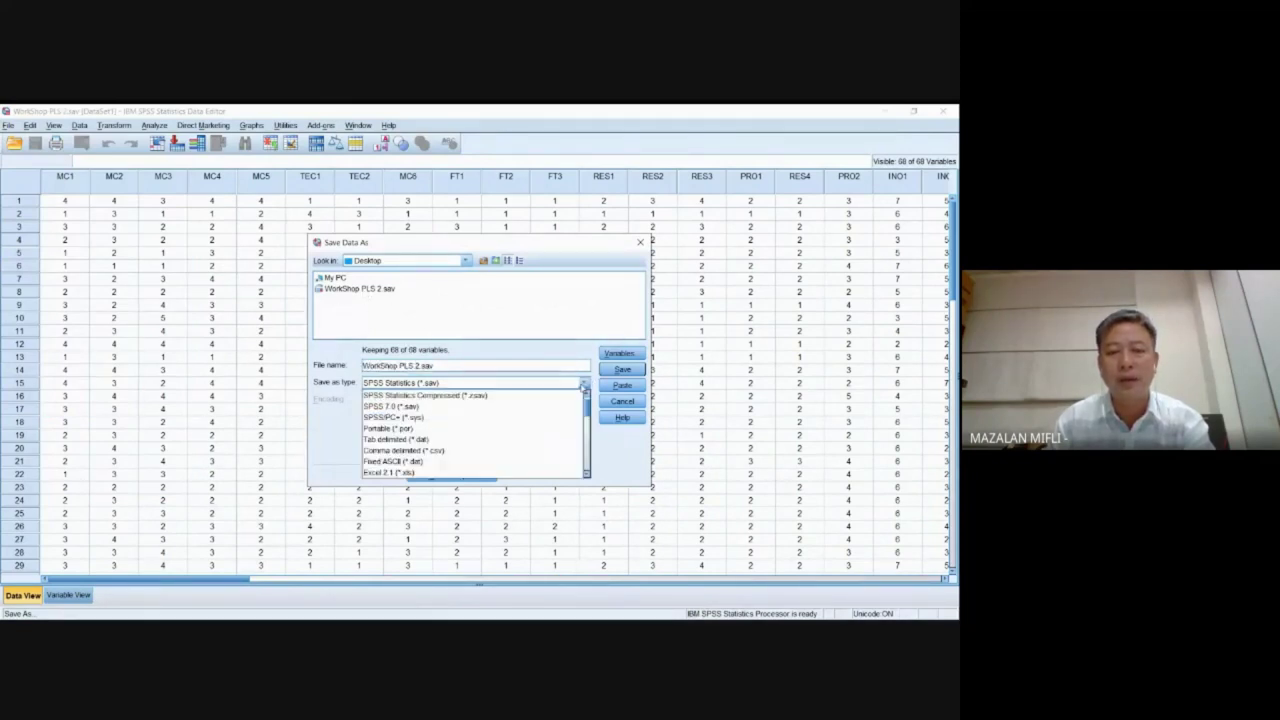
{"action": "left_click", "coordinate": [447, 451]}
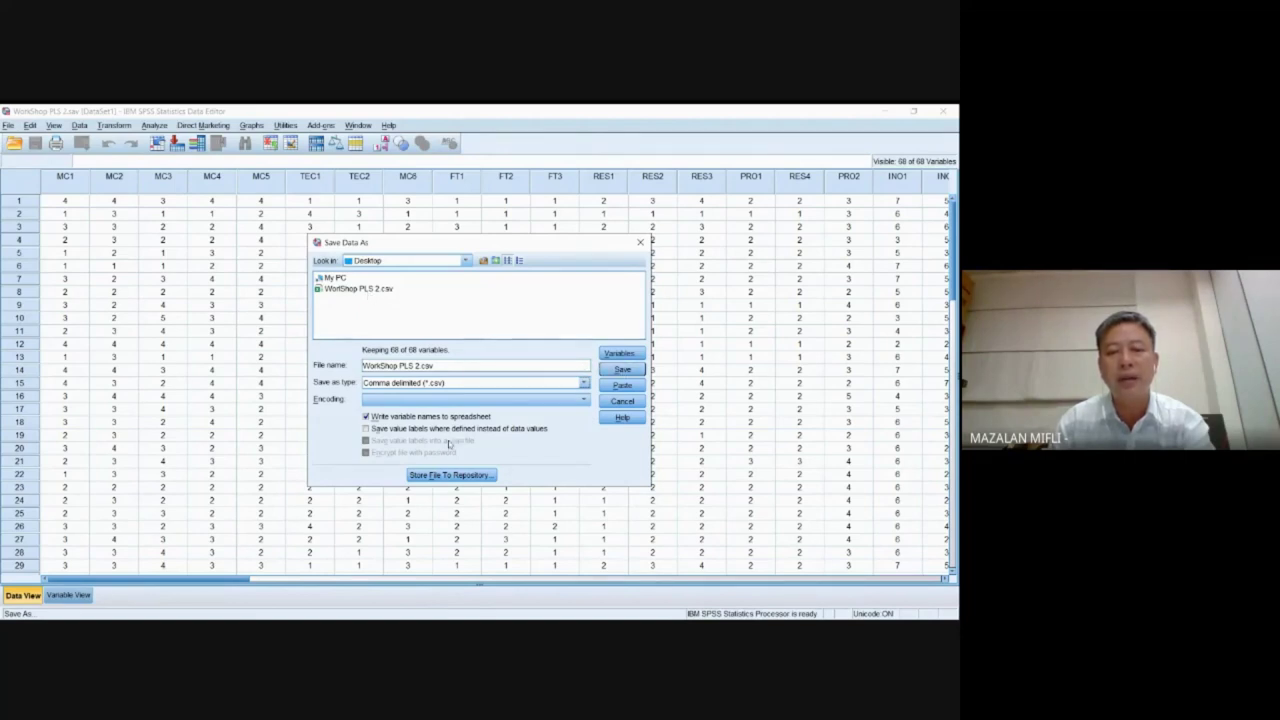
{"action": "left_click", "coordinate": [638, 244]}
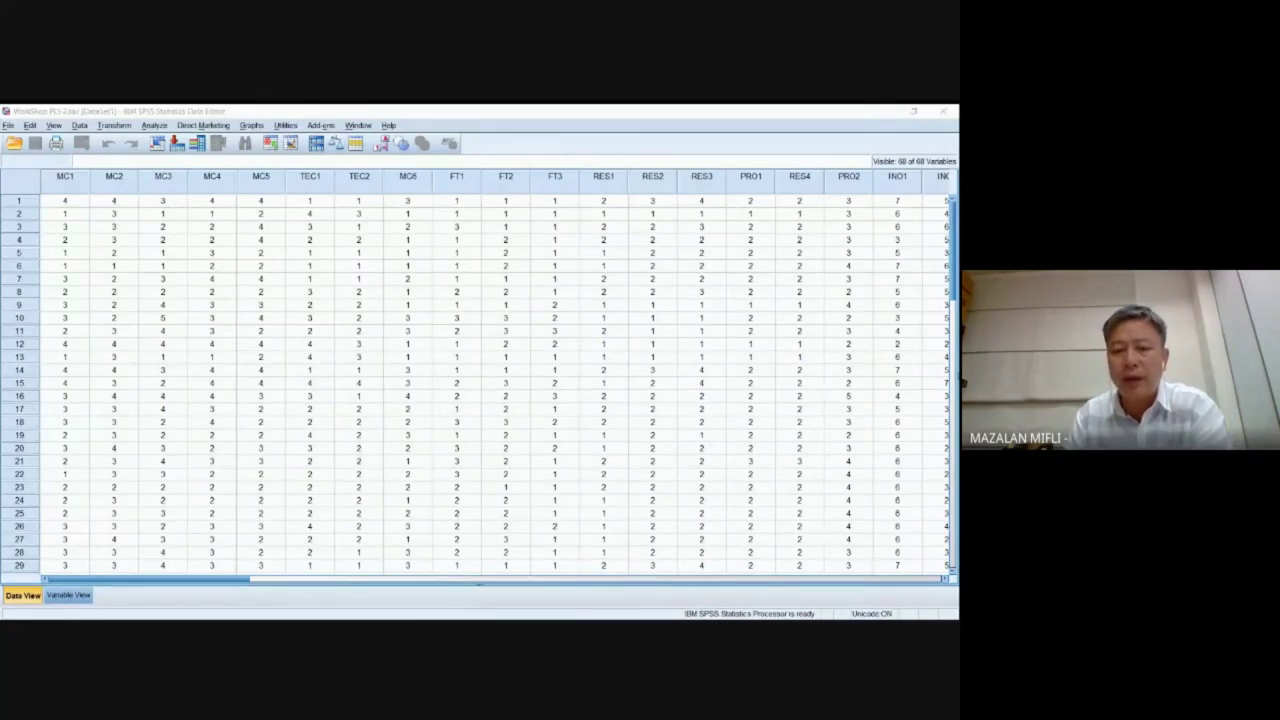
{"action": "left_click", "coordinate": [449, 408]}
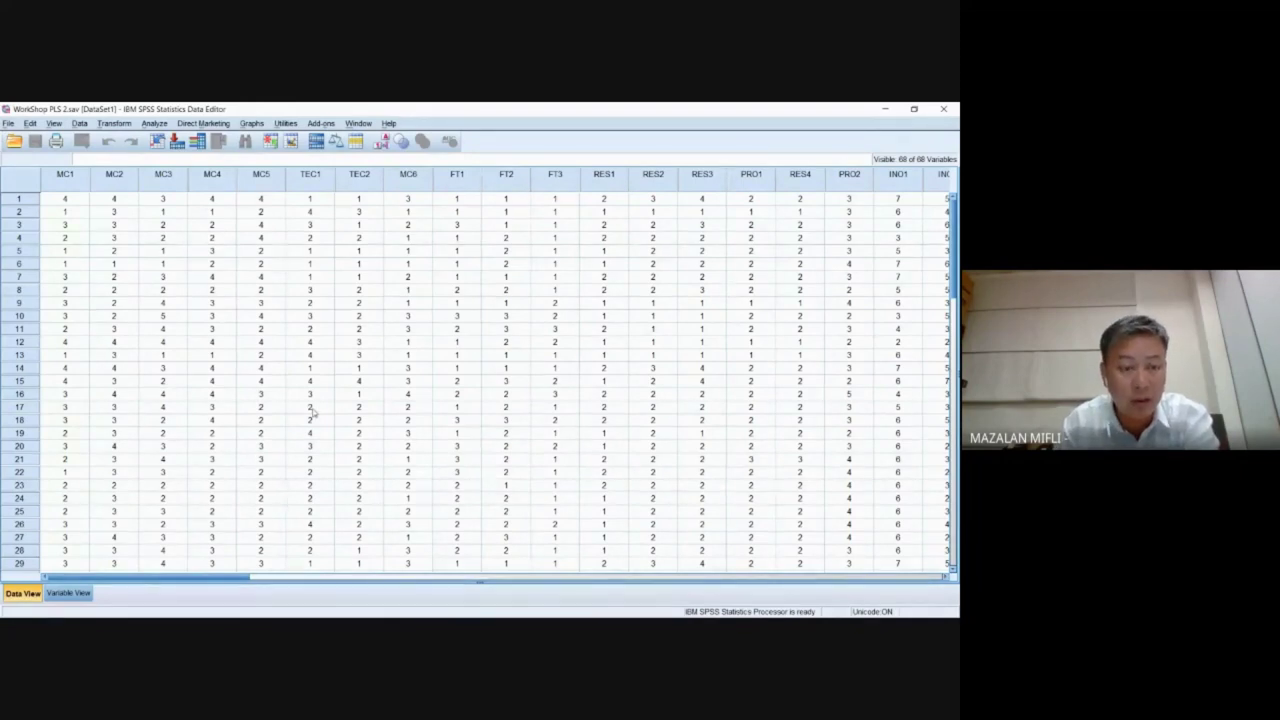
{"action": "left_click", "coordinate": [66, 593]}
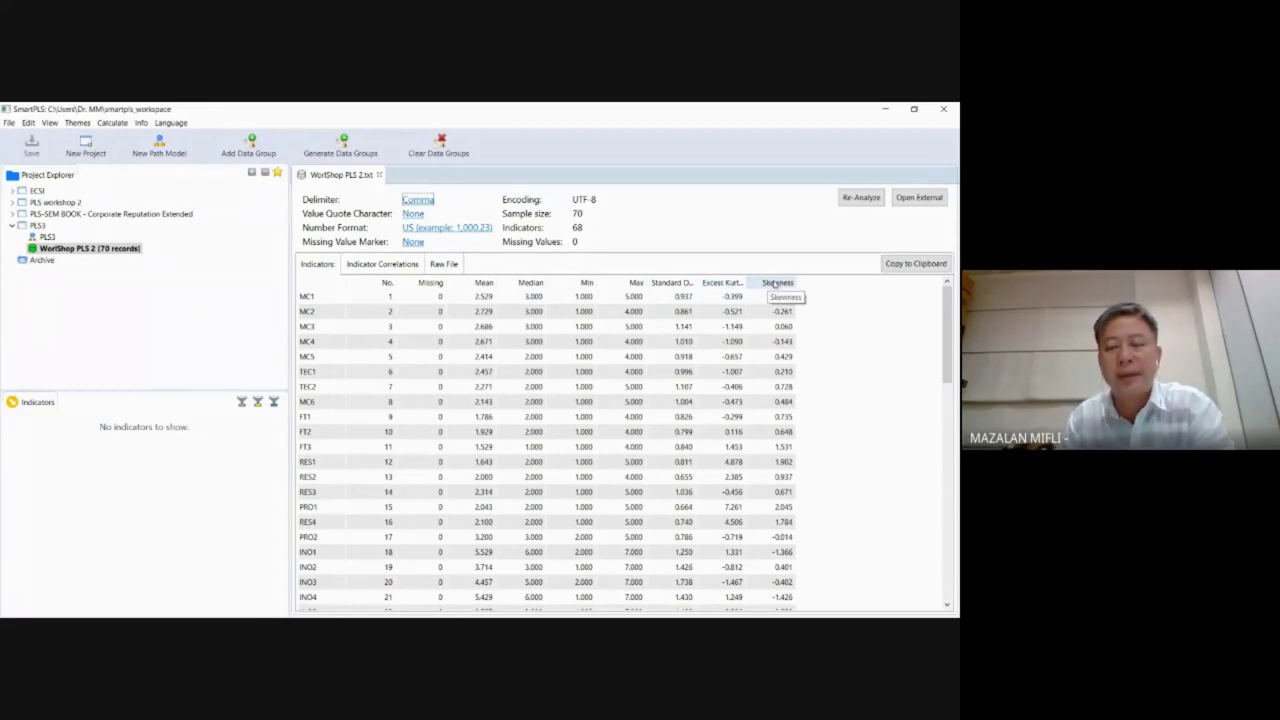
Step: Widen the Excess Kurtosis and Standard Deviation columns of the indicator table and examine the statistics further down
{"action": "left_click_drag", "start_coordinate": [744, 281], "coordinate": [840, 282]}
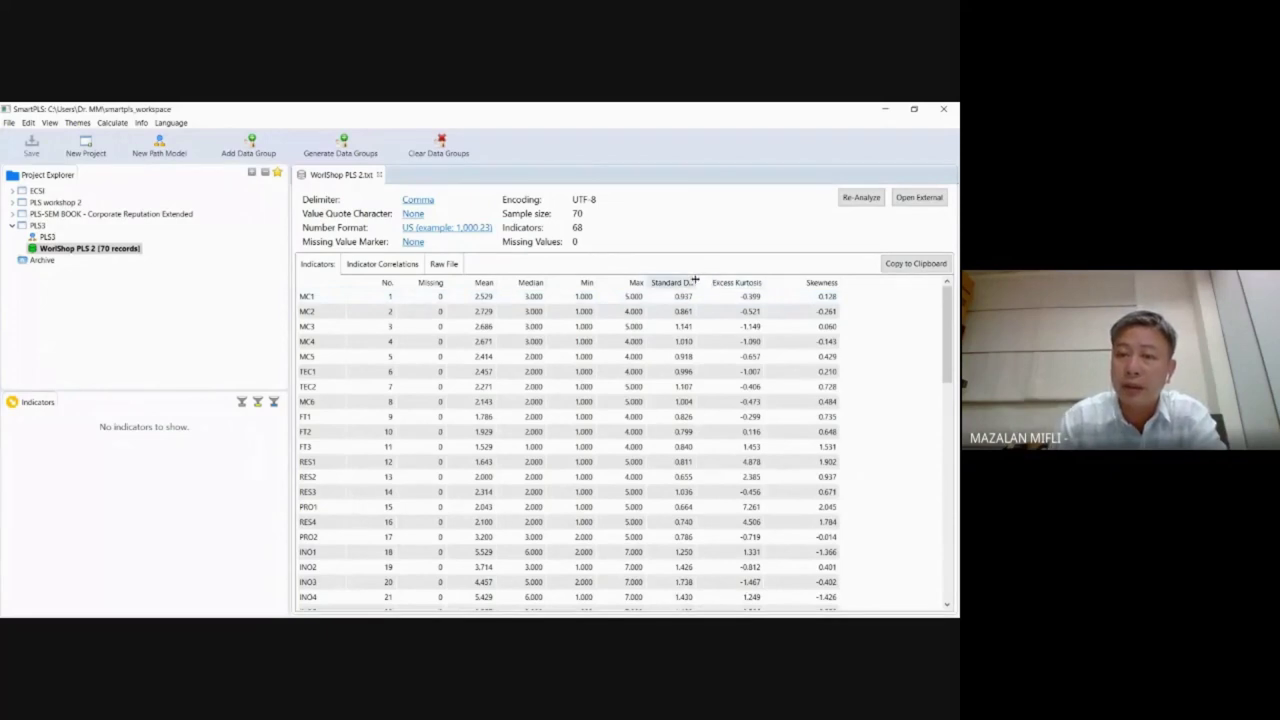
{"action": "left_click_drag", "start_coordinate": [695, 282], "coordinate": [615, 284]}
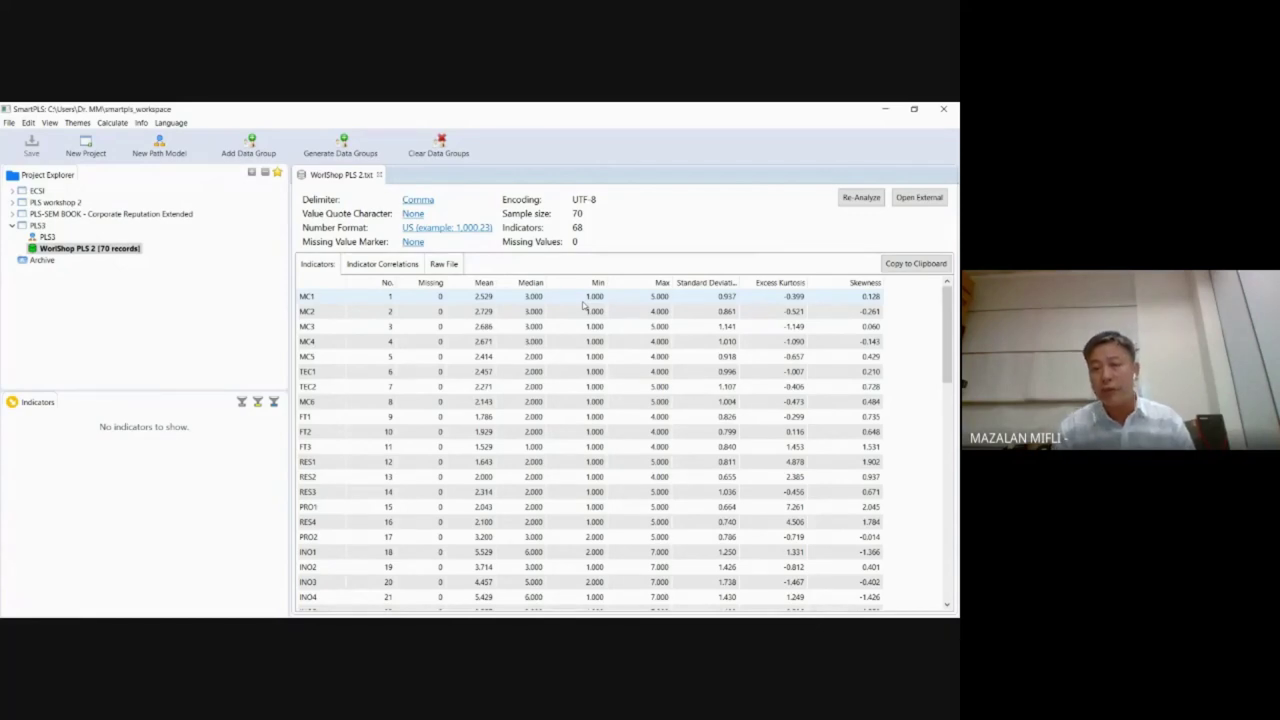
{"action": "left_click_drag", "start_coordinate": [944, 320], "coordinate": [942, 347]}
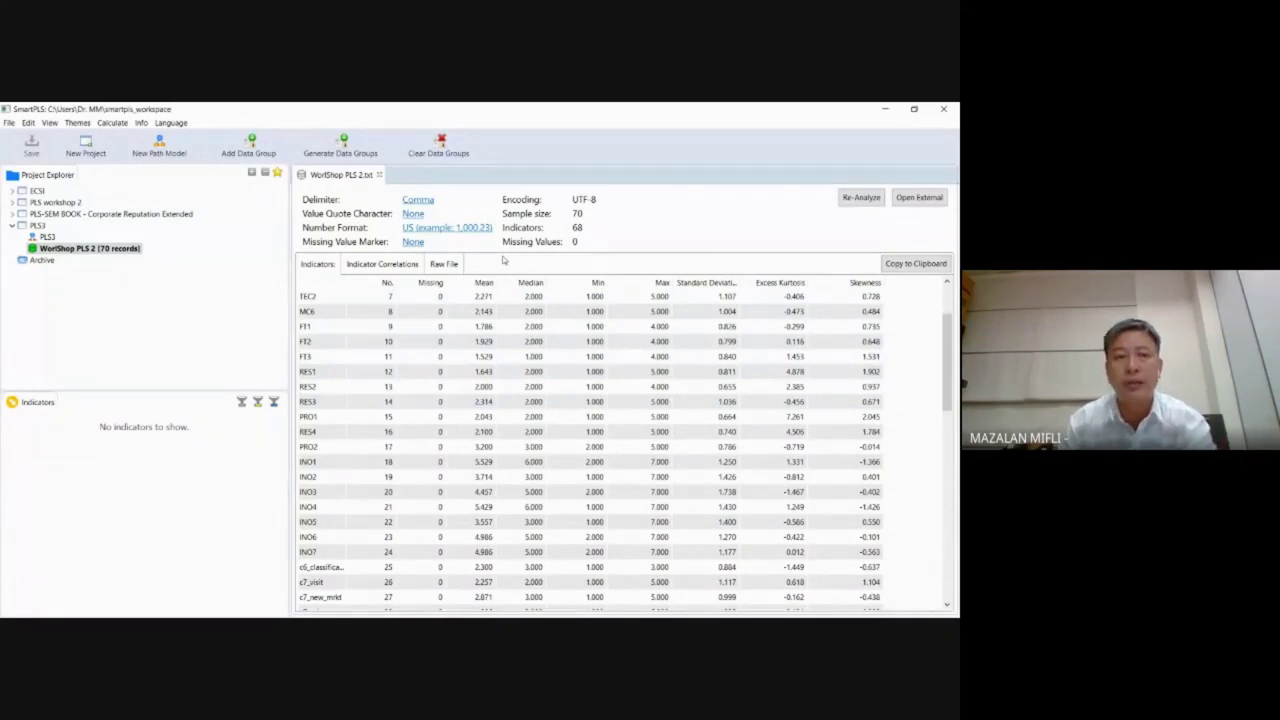
Step: Open the PLS3 path model and place two latent variables on the empty canvas, one below the other
{"action": "left_click", "coordinate": [47, 237]}
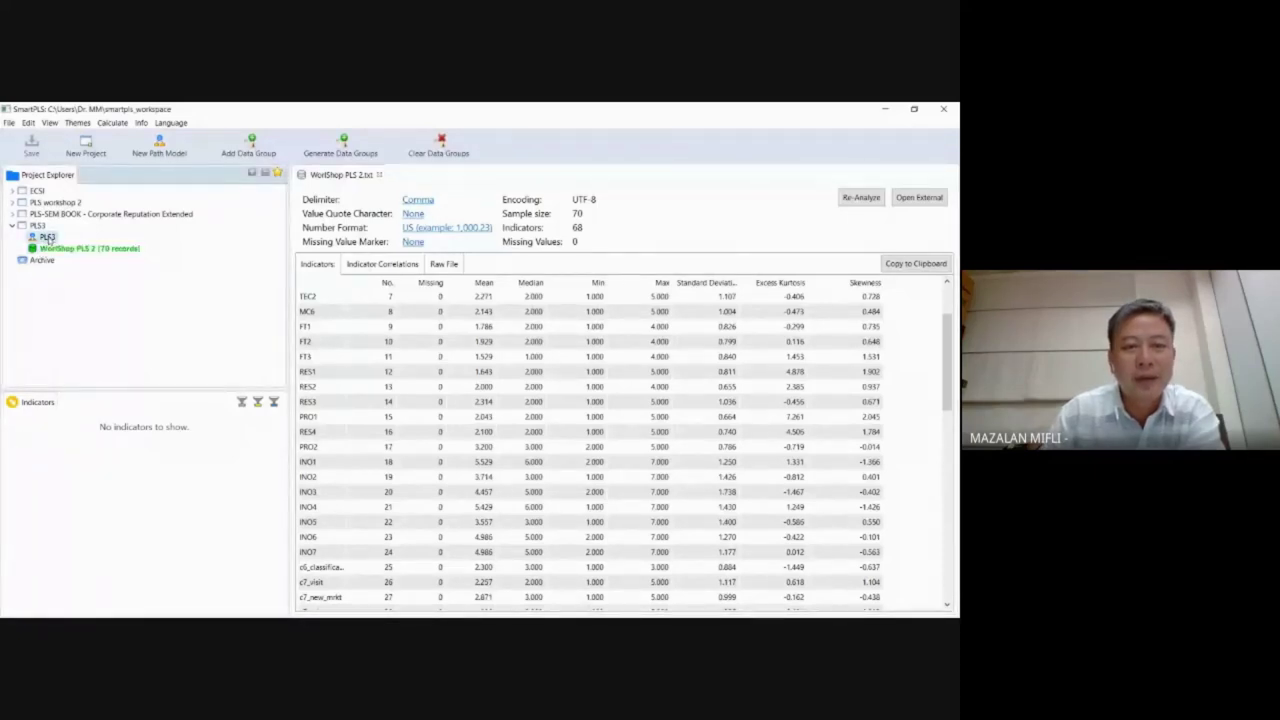
{"action": "double_click", "coordinate": [47, 237]}
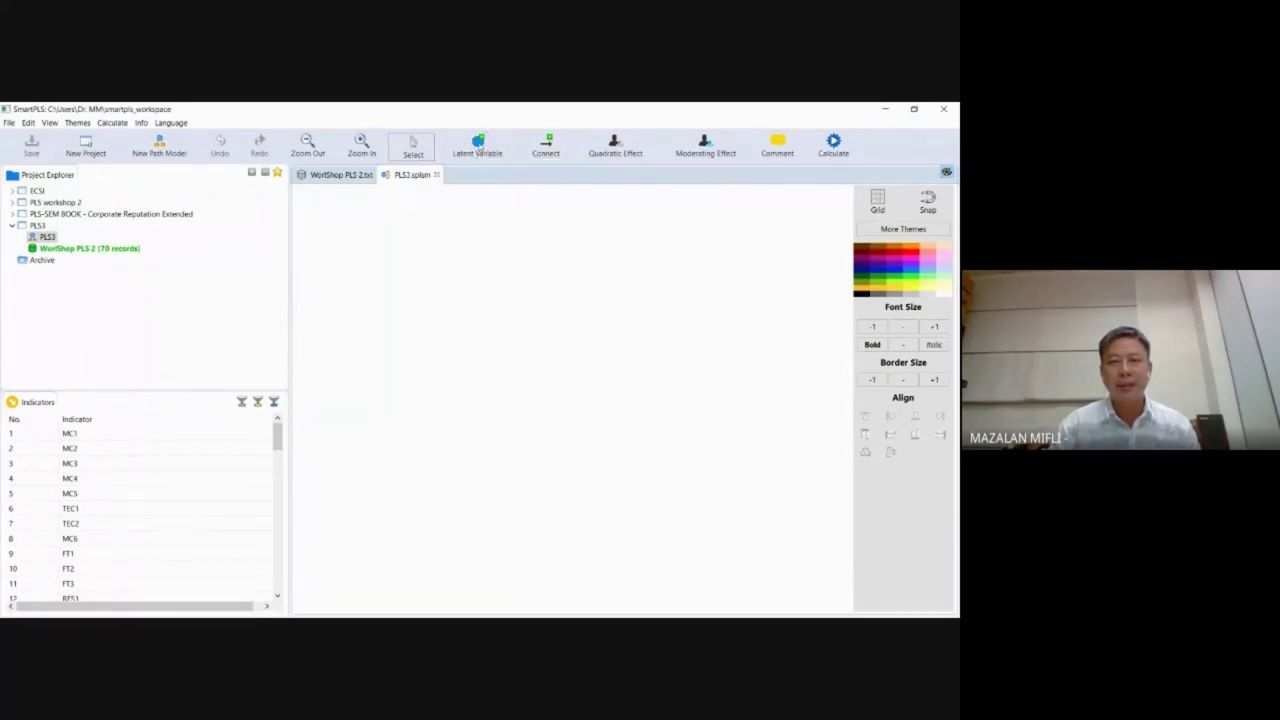
{"action": "left_click", "coordinate": [479, 146]}
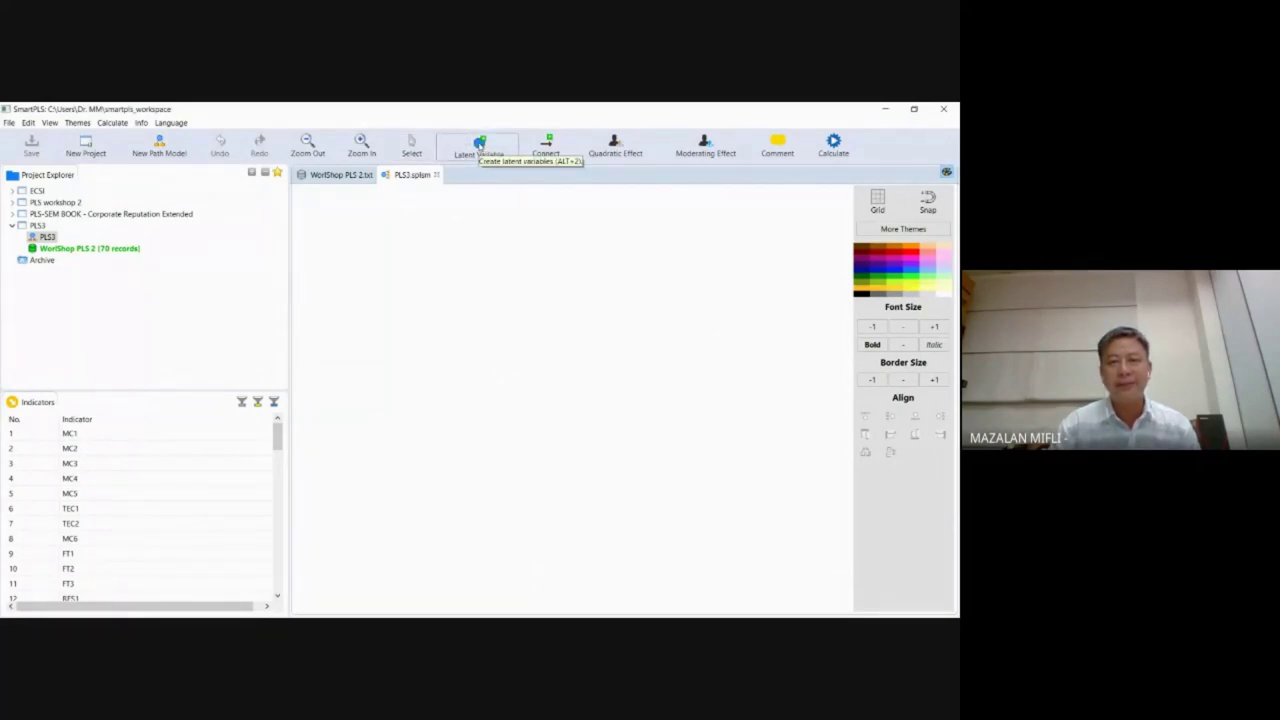
{"action": "left_click", "coordinate": [464, 290]}
{"action": "left_click", "coordinate": [484, 412]}
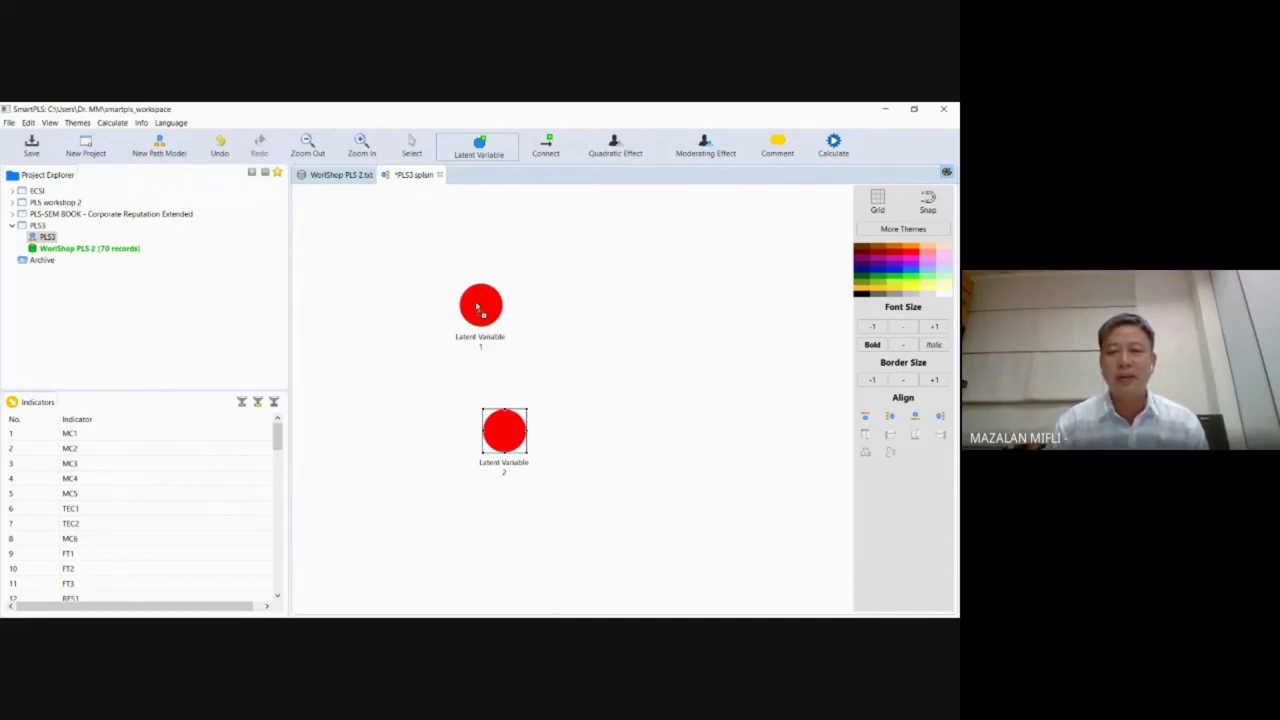
{"action": "mouse_move", "coordinate": [478, 310]}
{"action": "left_click_drag", "start_coordinate": [478, 307], "coordinate": [453, 387]}
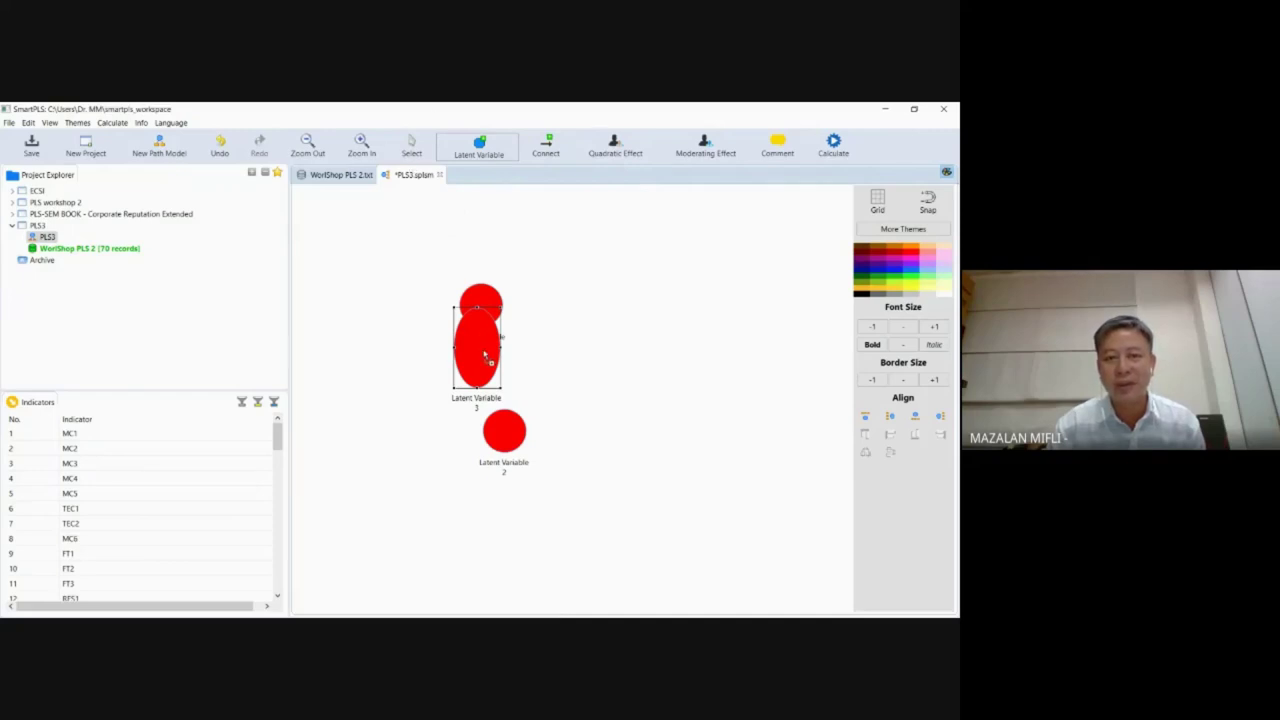
{"action": "left_click", "coordinate": [222, 153]}
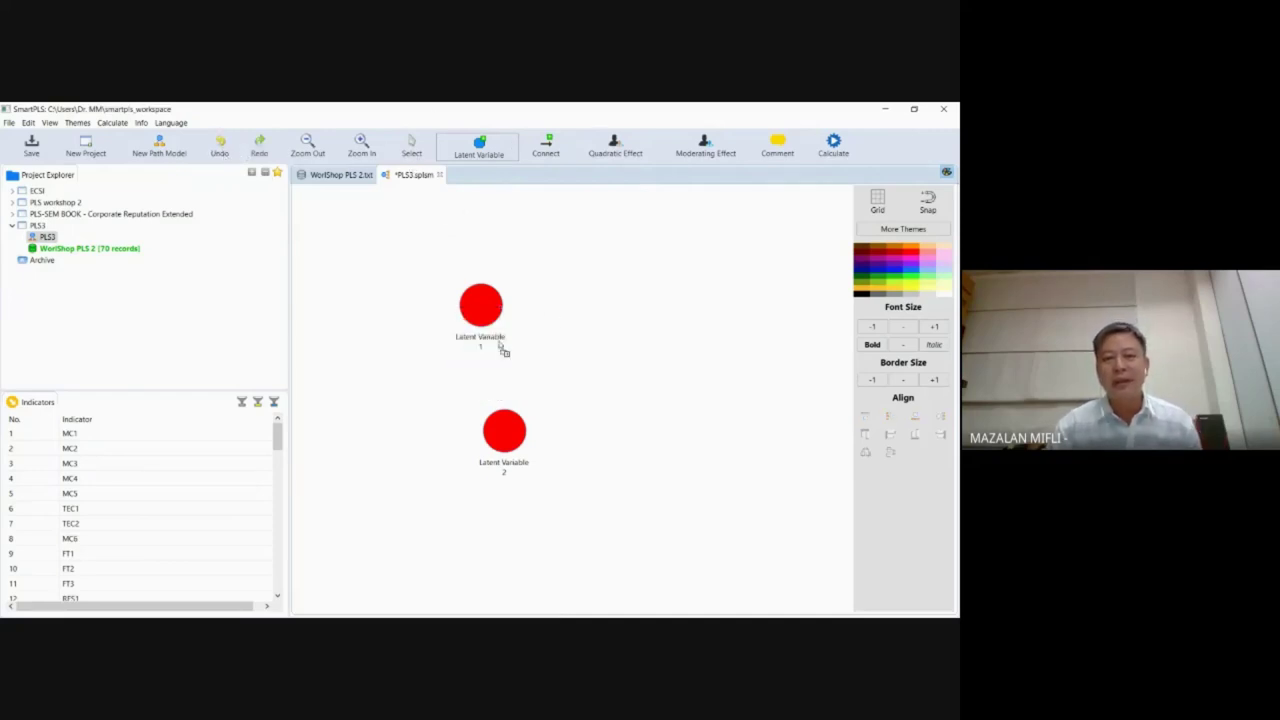
Step: Move Latent Variable 1 and Latent Variable 2 so they sit side by side on the canvas
{"action": "left_click", "coordinate": [410, 147]}
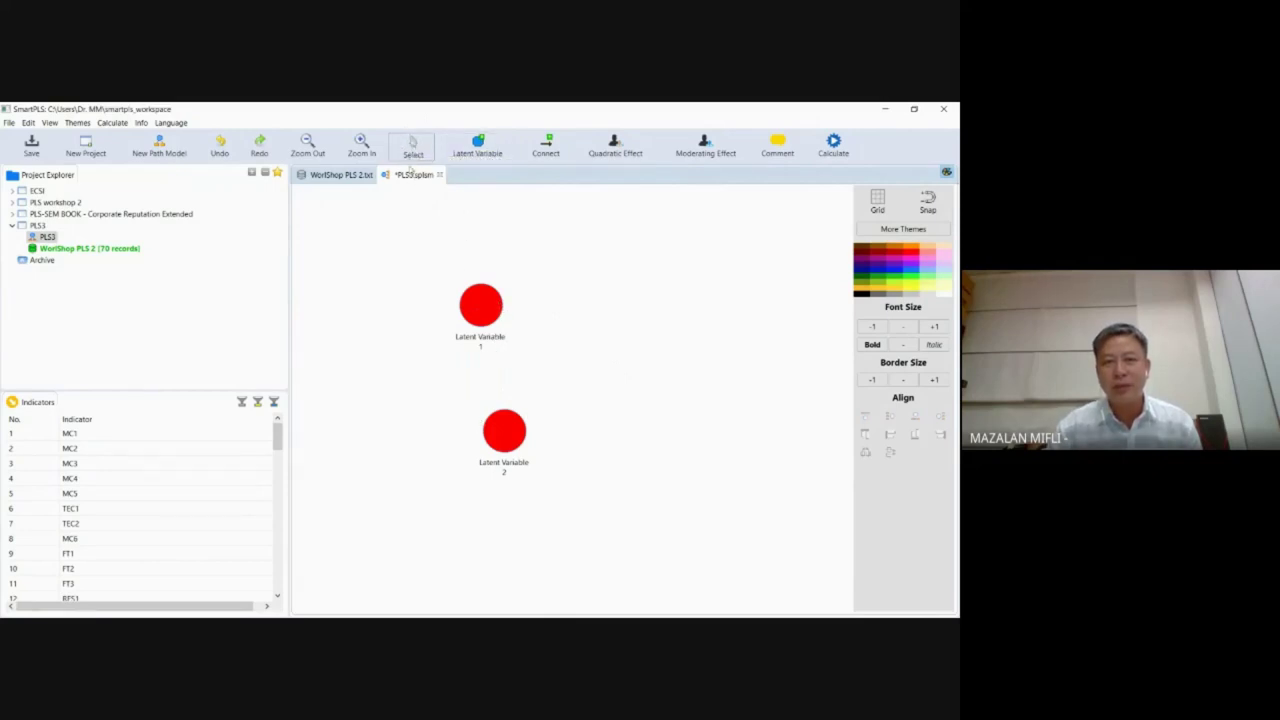
{"action": "left_click_drag", "start_coordinate": [480, 306], "coordinate": [462, 387]}
{"action": "left_click_drag", "start_coordinate": [514, 444], "coordinate": [654, 404]}
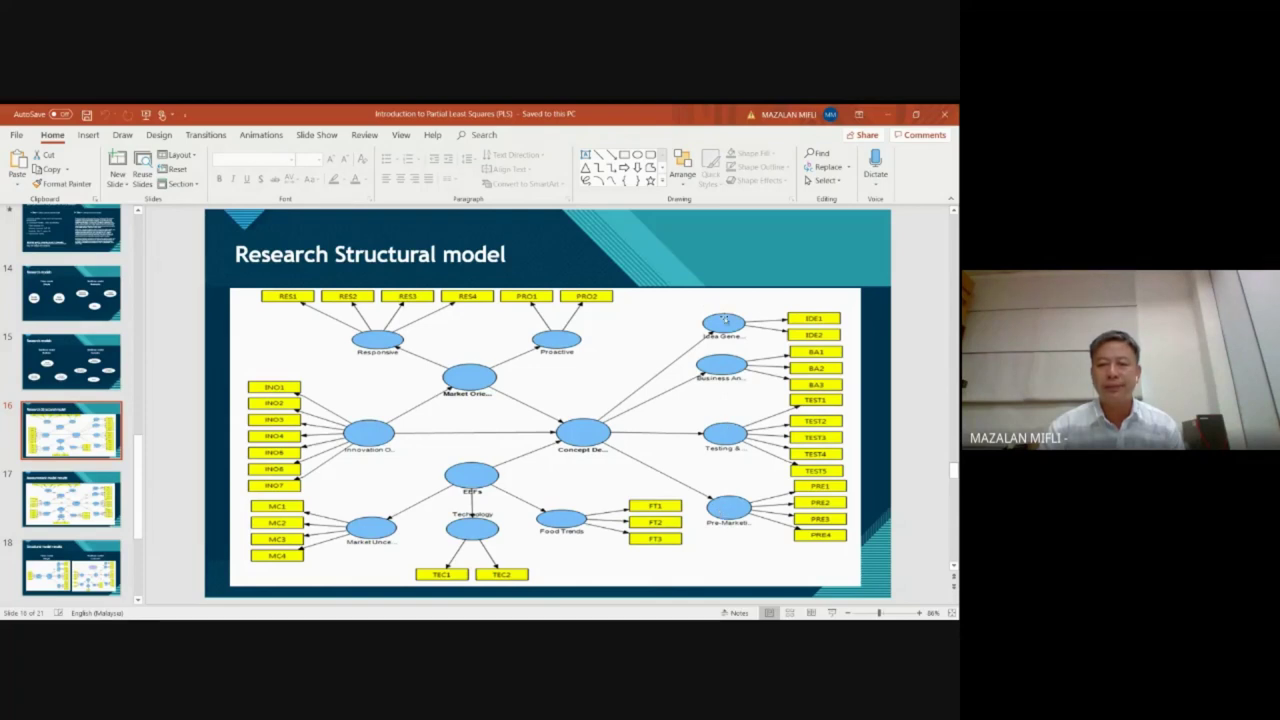
Step: Switch back to SmartPLS and shift both latent variables leftward and closer together, level with each other
{"action": "key", "text": "alt+Tab"}
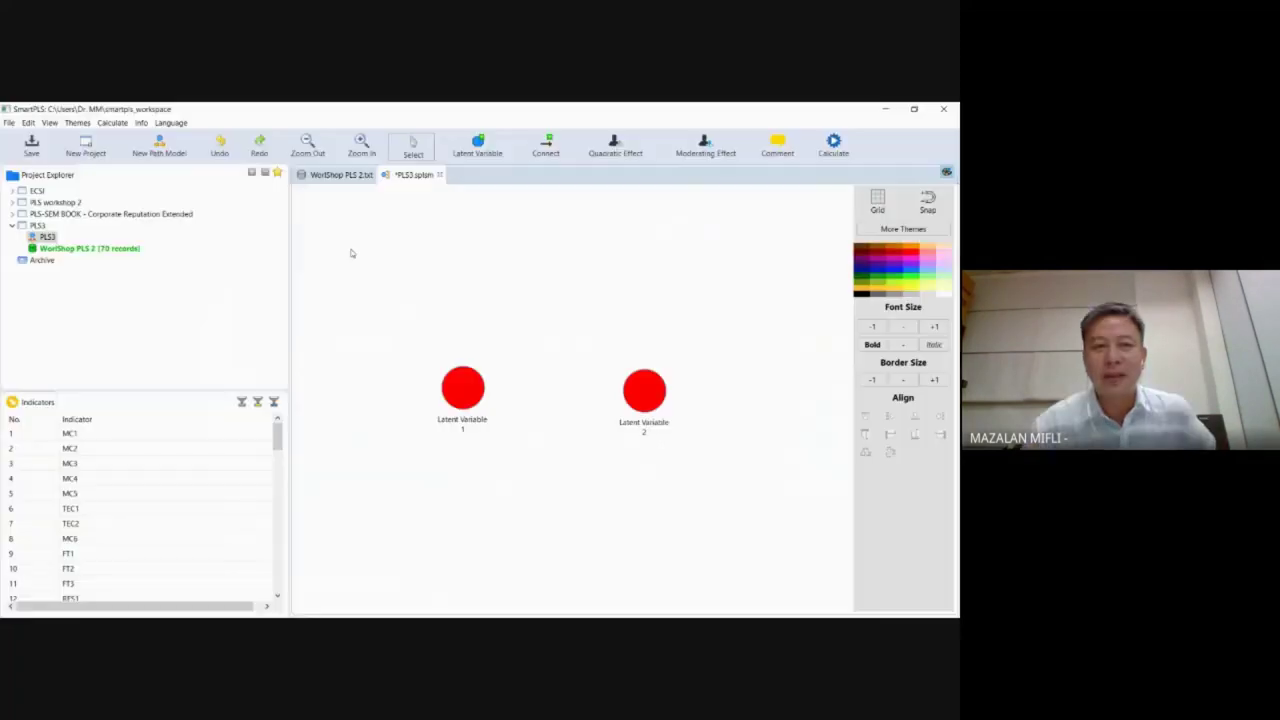
{"action": "left_click_drag", "start_coordinate": [455, 385], "coordinate": [382, 402]}
{"action": "left_click_drag", "start_coordinate": [646, 397], "coordinate": [548, 445]}
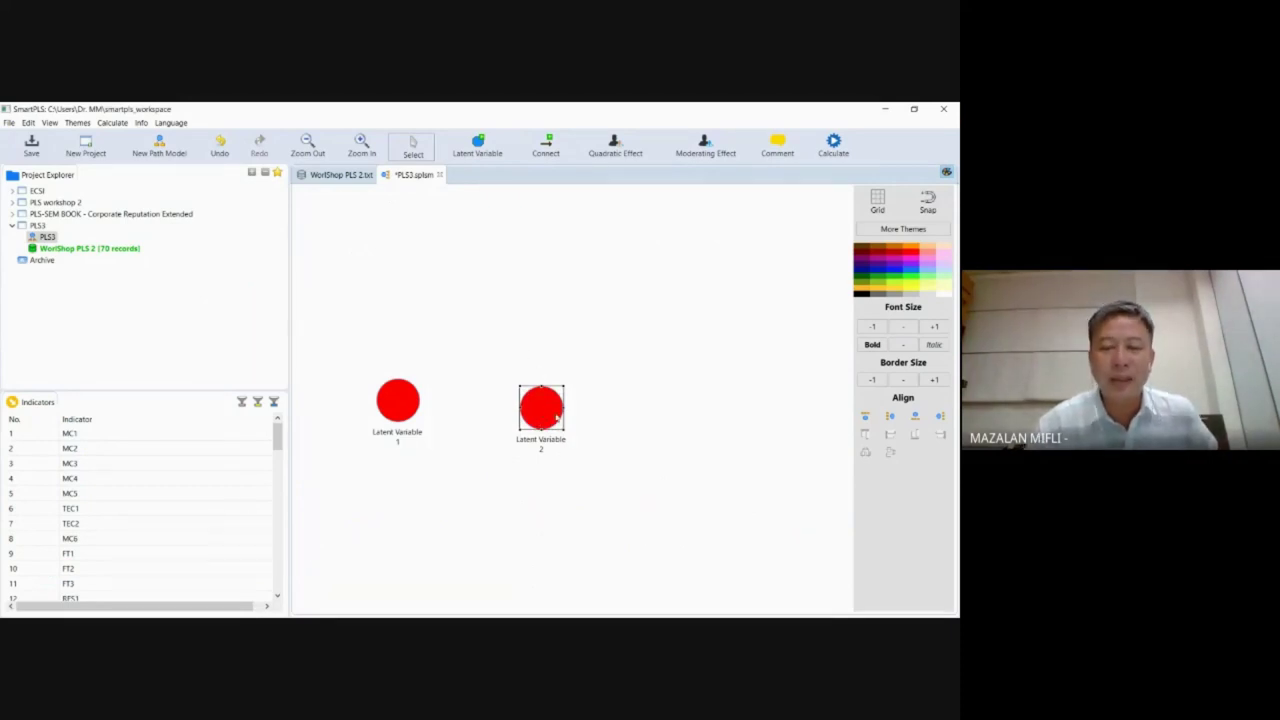
{"action": "mouse_move", "coordinate": [551, 409]}
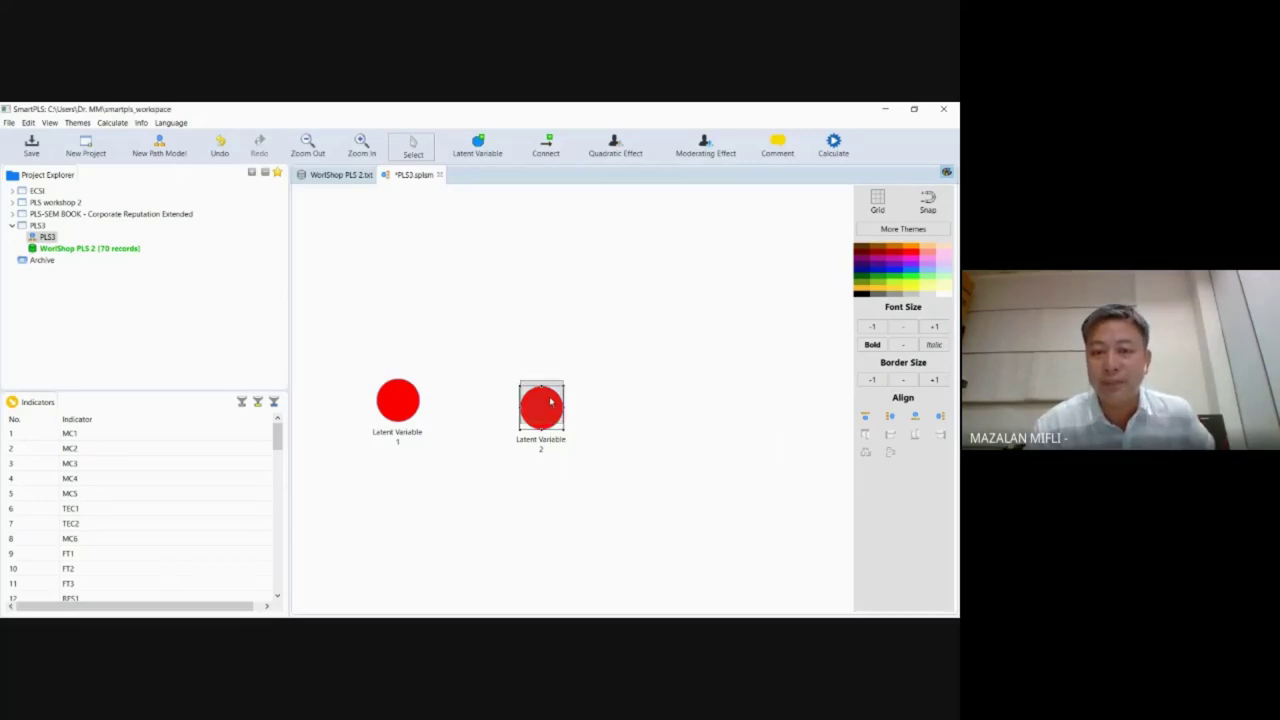
{"action": "left_click_drag", "start_coordinate": [551, 407], "coordinate": [552, 401]}
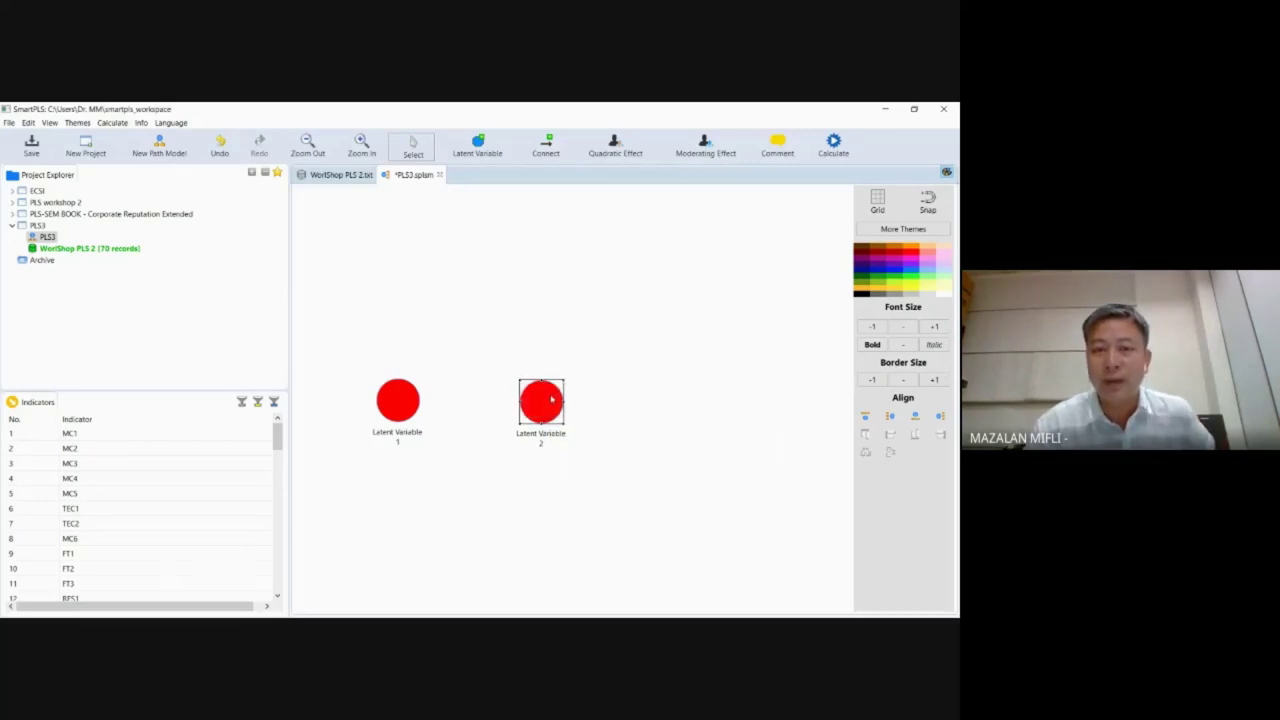
Step: Add four more latent variables in a vertical column to the right of Latent Variable 2
{"action": "left_click", "coordinate": [479, 143]}
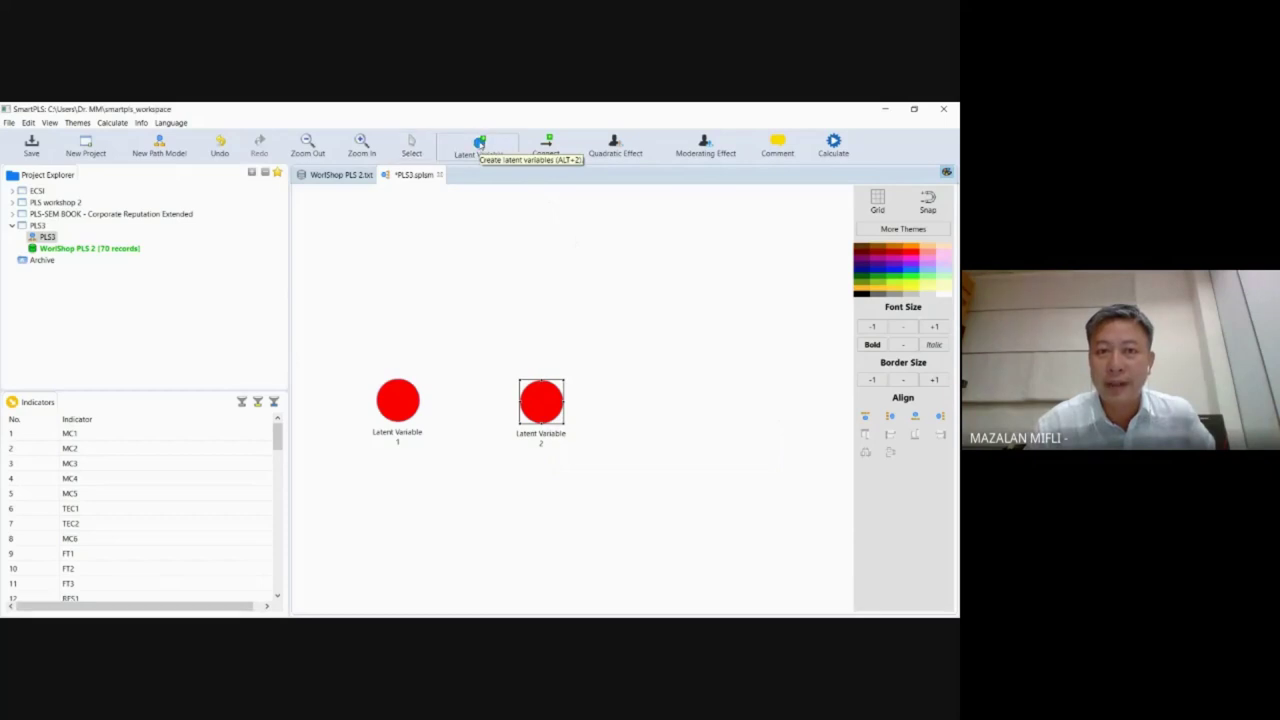
{"action": "left_click", "coordinate": [686, 278]}
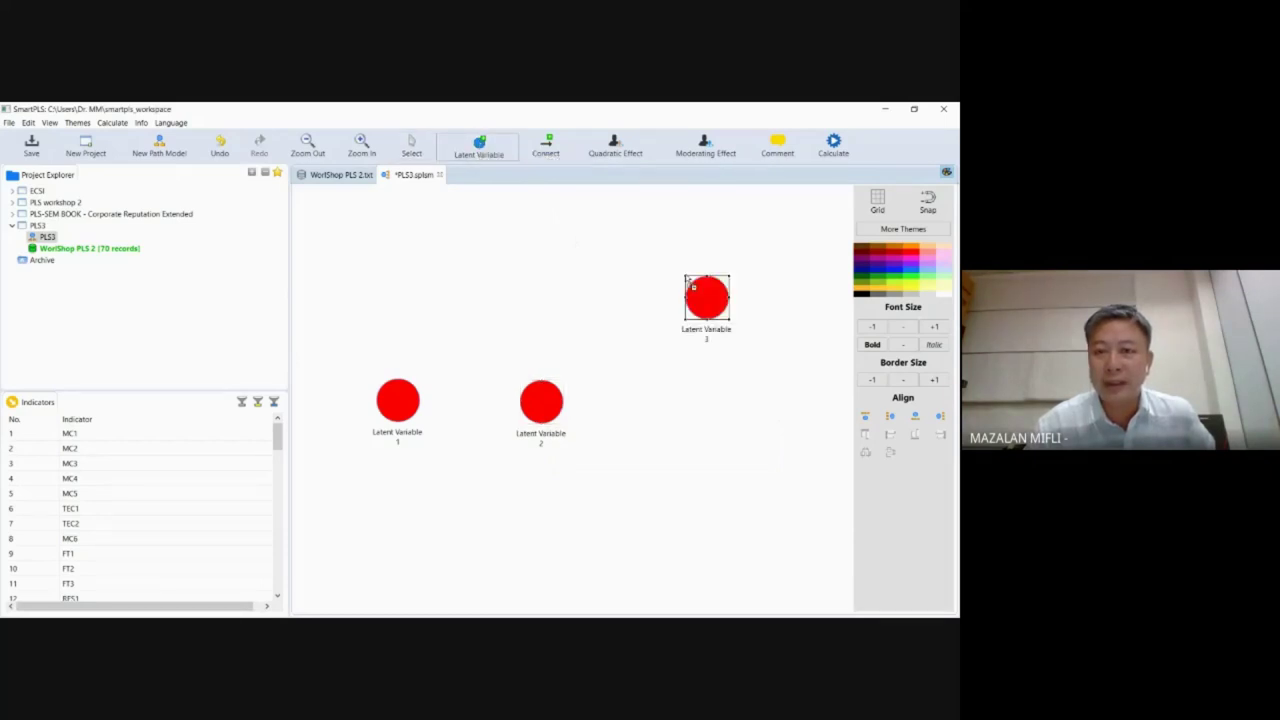
{"action": "left_click", "coordinate": [701, 383]}
{"action": "left_click", "coordinate": [689, 474]}
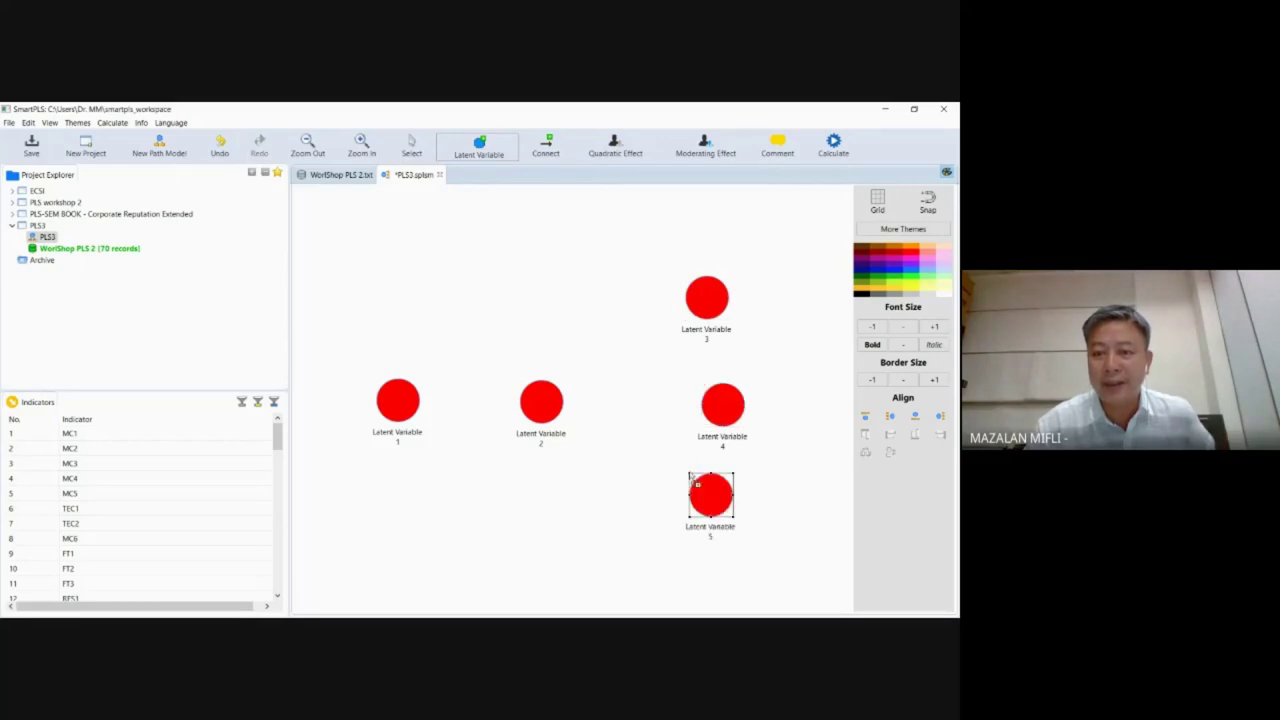
{"action": "left_click", "coordinate": [704, 562]}
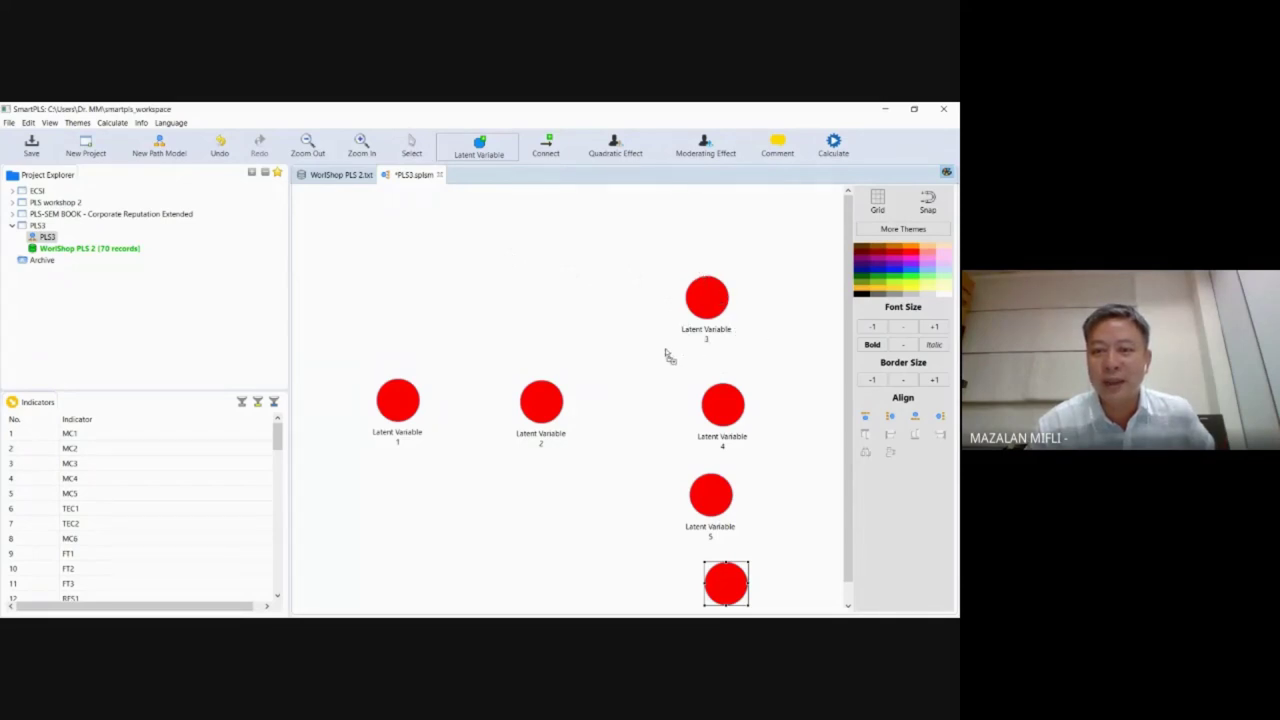
Step: Shift Latent Variables 3 to 6 up and to the left into a neater vertical column
{"action": "left_click", "coordinate": [412, 146]}
{"action": "left_click_drag", "start_coordinate": [711, 302], "coordinate": [684, 293]}
{"action": "left_click_drag", "start_coordinate": [720, 410], "coordinate": [682, 392]}
{"action": "left_click_drag", "start_coordinate": [717, 495], "coordinate": [696, 479]}
{"action": "left_click_drag", "start_coordinate": [728, 585], "coordinate": [700, 564]}
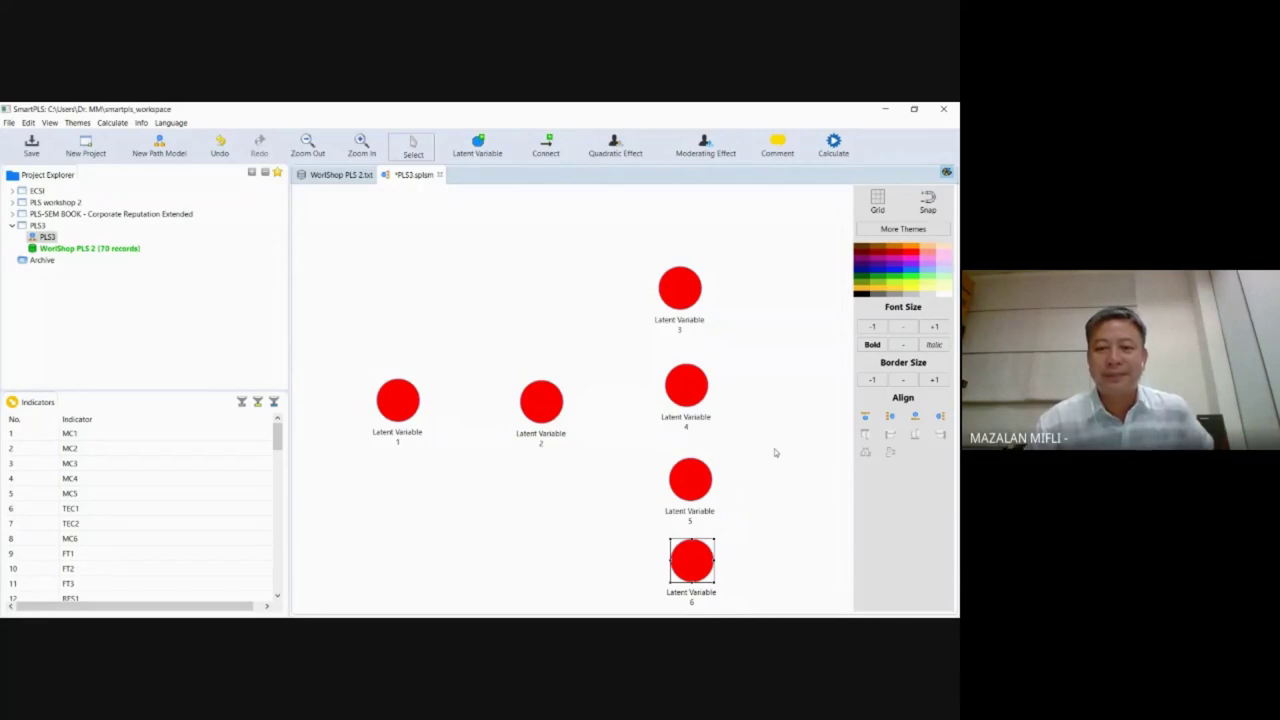
{"action": "mouse_move", "coordinate": [402, 406]}
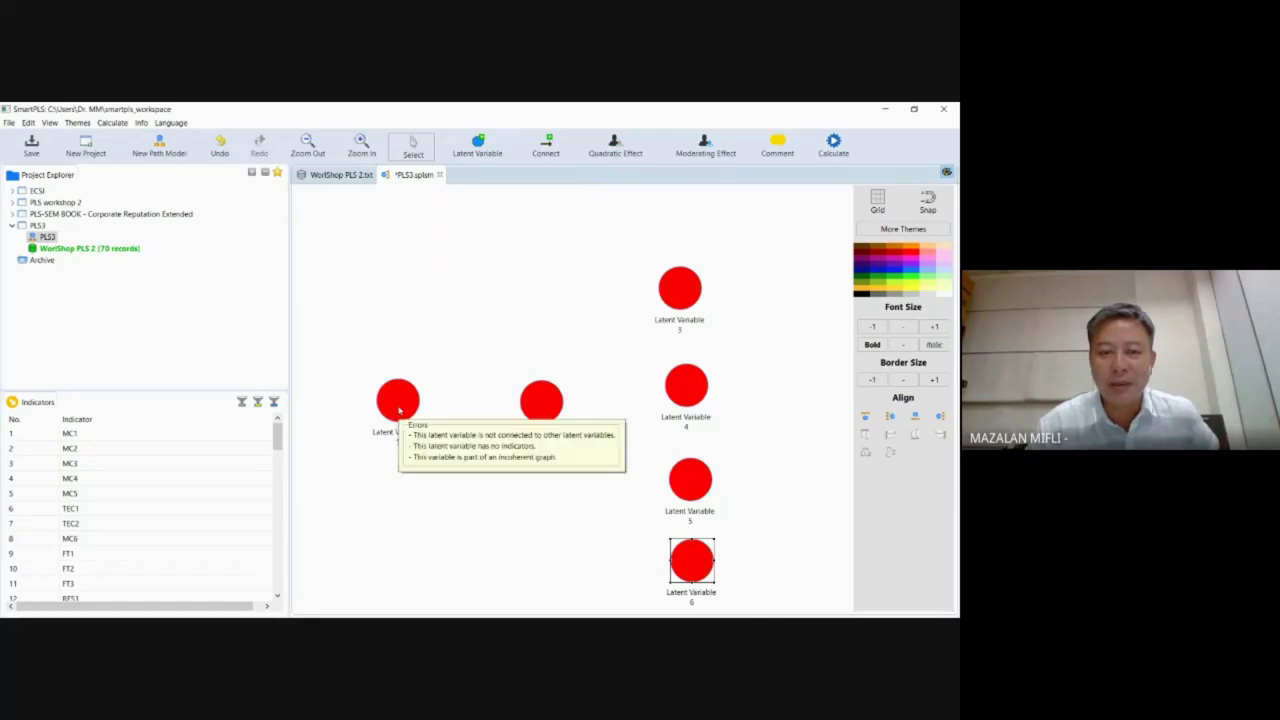
{"action": "right_click", "coordinate": [398, 414]}
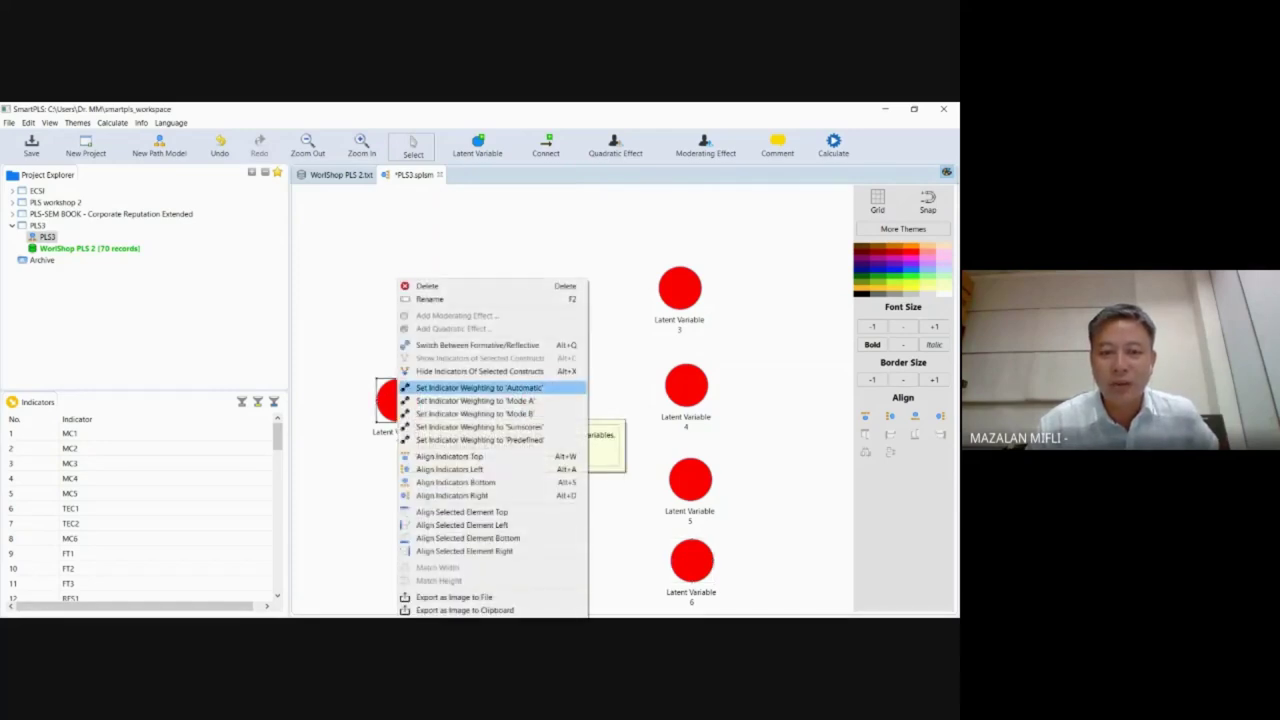
{"action": "left_click", "coordinate": [367, 322]}
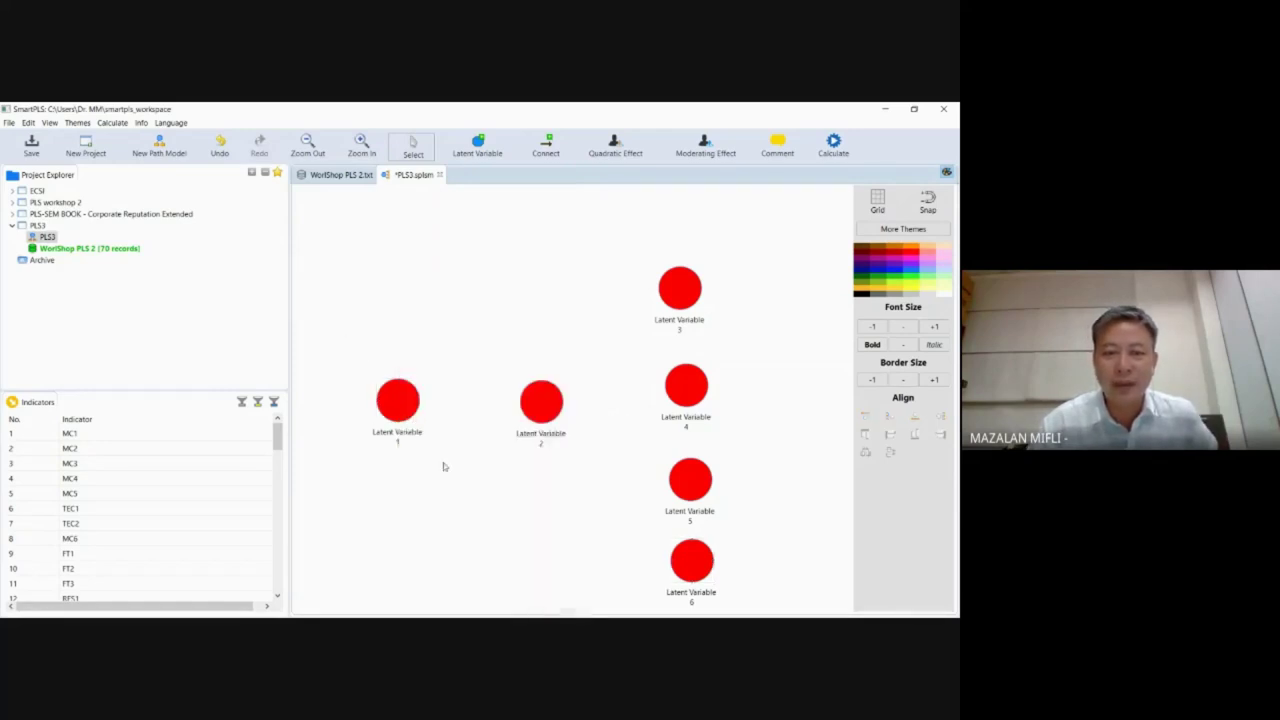
{"action": "right_click", "coordinate": [395, 403]}
{"action": "key", "text": "Escape"}
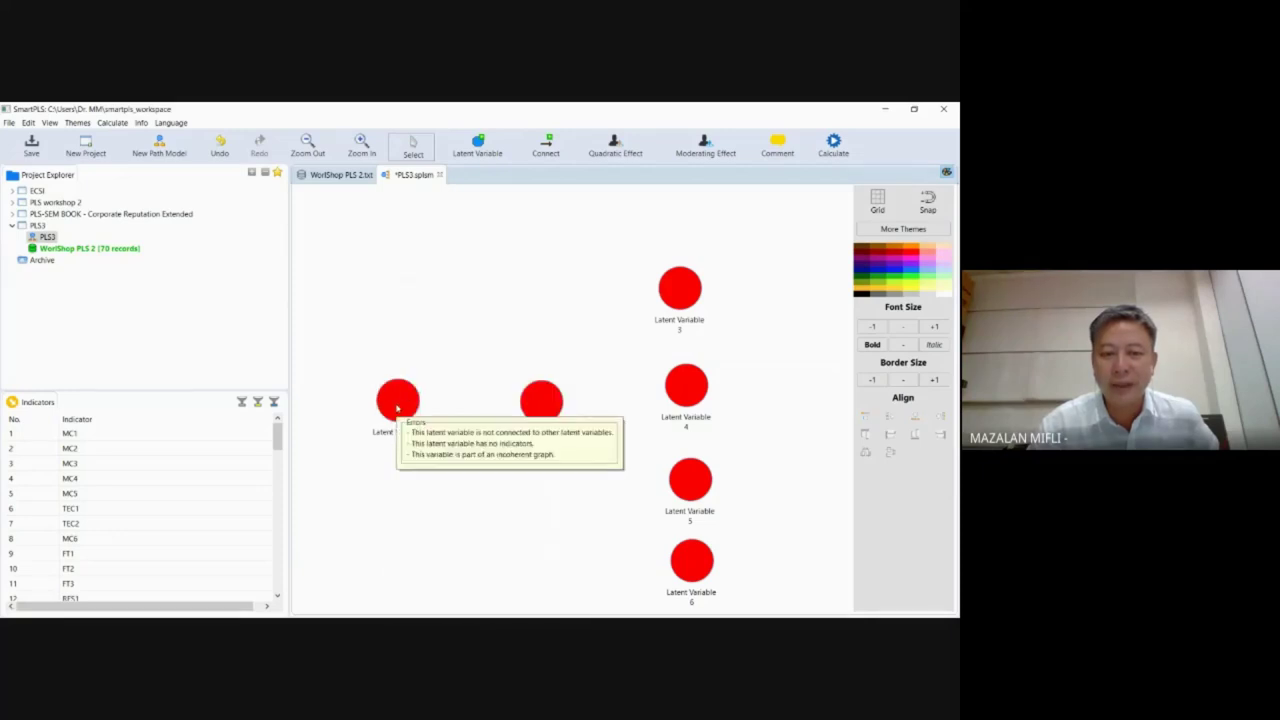
Step: Rename Latent Variable 1 as "Innovation Orientations" for both the model and the reports
{"action": "right_click", "coordinate": [397, 407]}
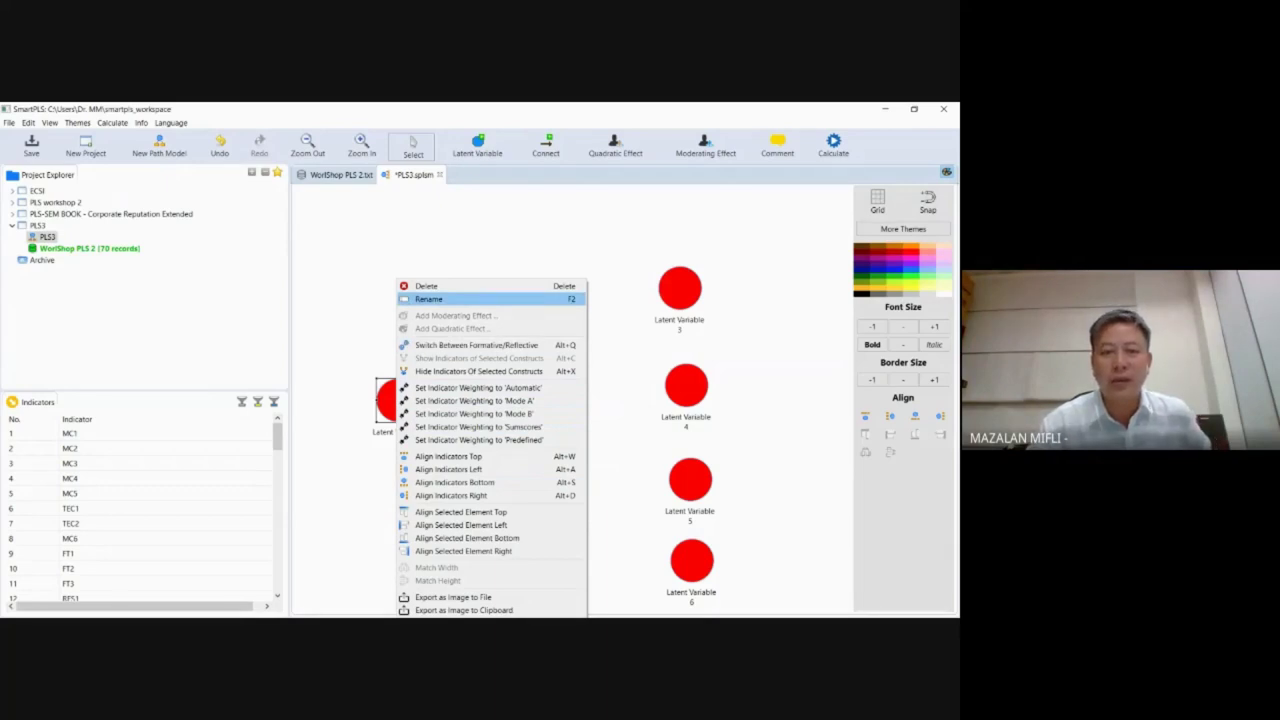
{"action": "left_click", "coordinate": [430, 299]}
{"action": "left_click", "coordinate": [349, 281]}
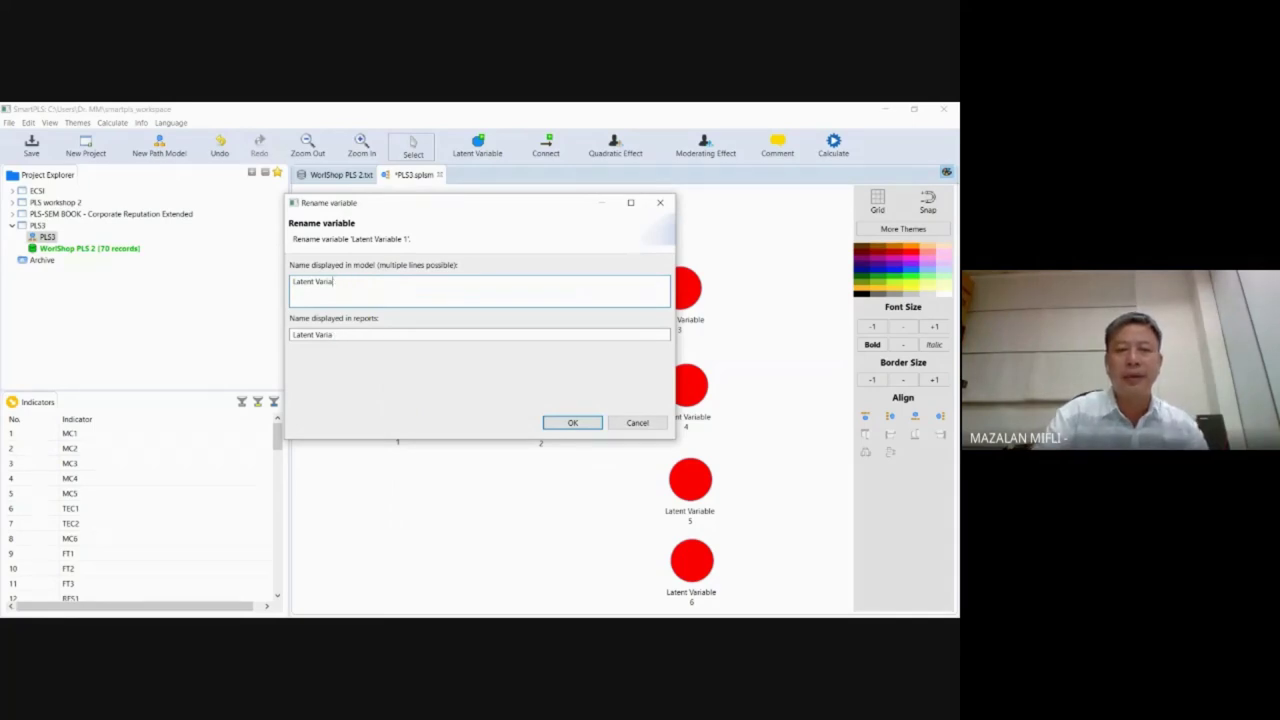
{"action": "key", "text": "BackSpace"}
{"action": "key", "text": "BackSpace"}
{"action": "key", "text": "BackSpace"}
{"action": "key", "text": "BackSpace"}
{"action": "key", "text": "BackSpace"}
{"action": "key", "text": "BackSpace"}
{"action": "key", "text": "BackSpace"}
{"action": "key", "text": "BackSpace"}
{"action": "key", "text": "BackSpace"}
{"action": "key", "text": "BackSpace"}
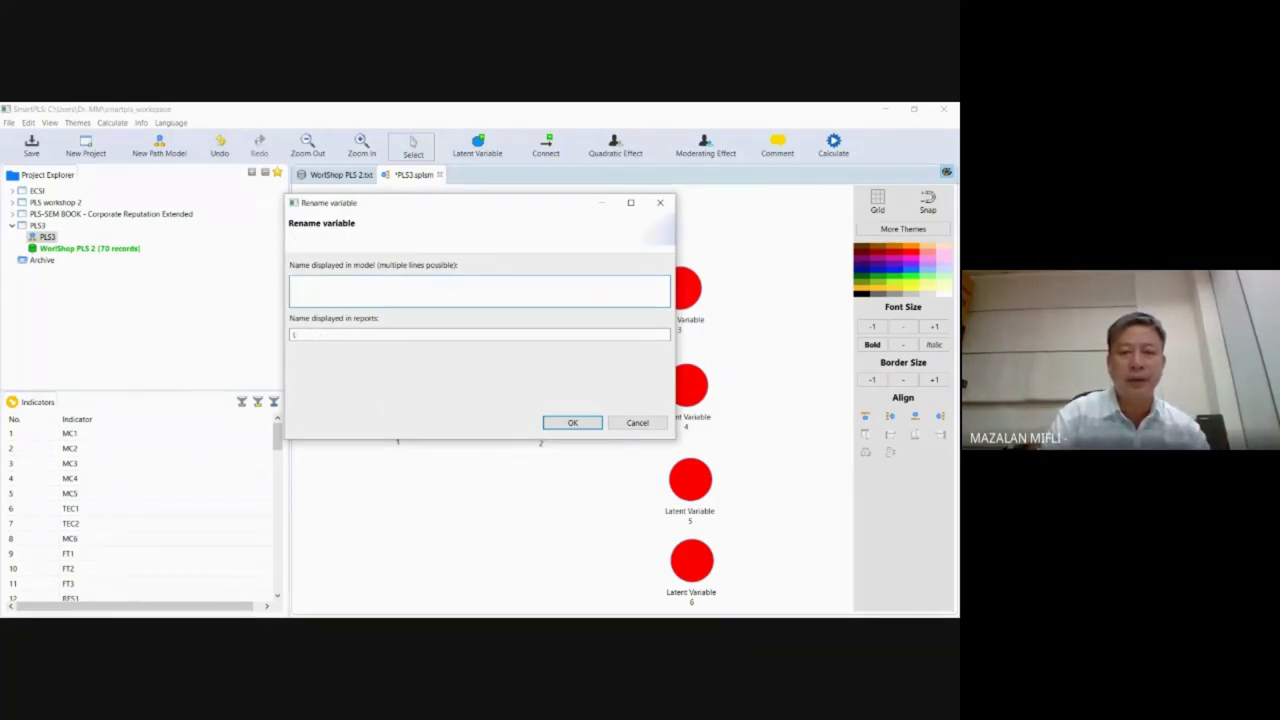
{"action": "type", "text": "Innov"}
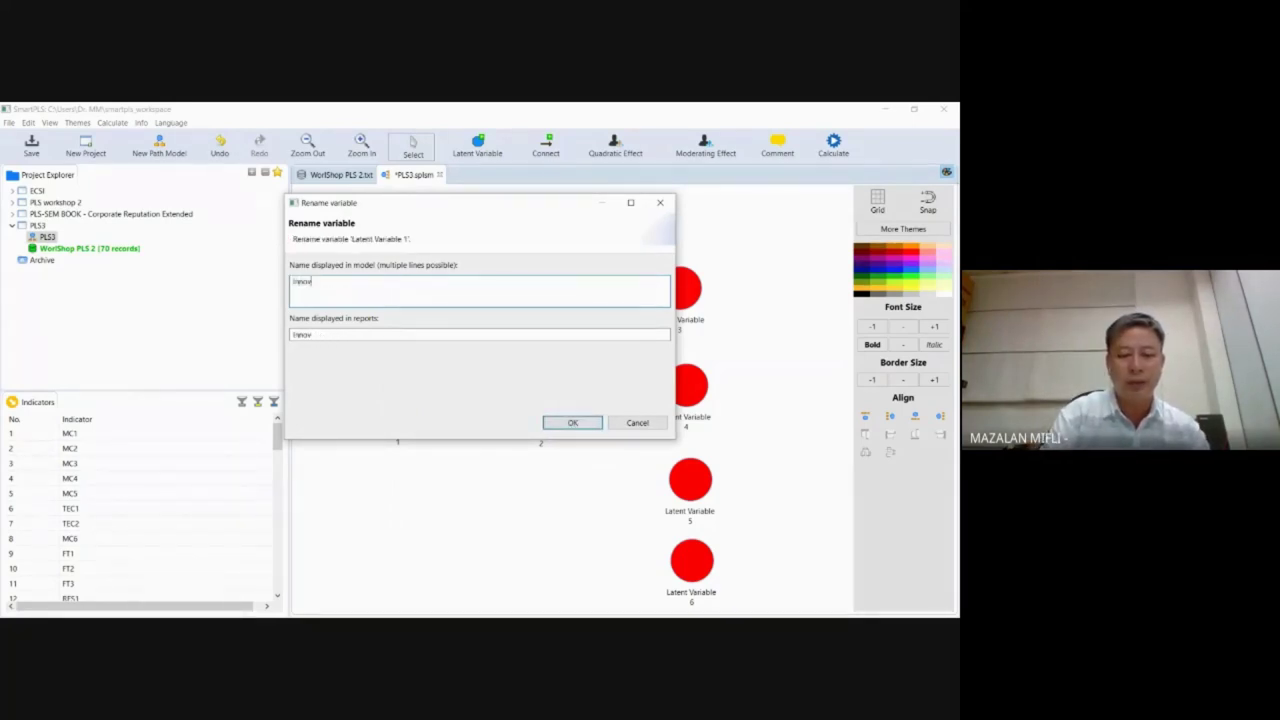
{"action": "type", "text": "ation O"}
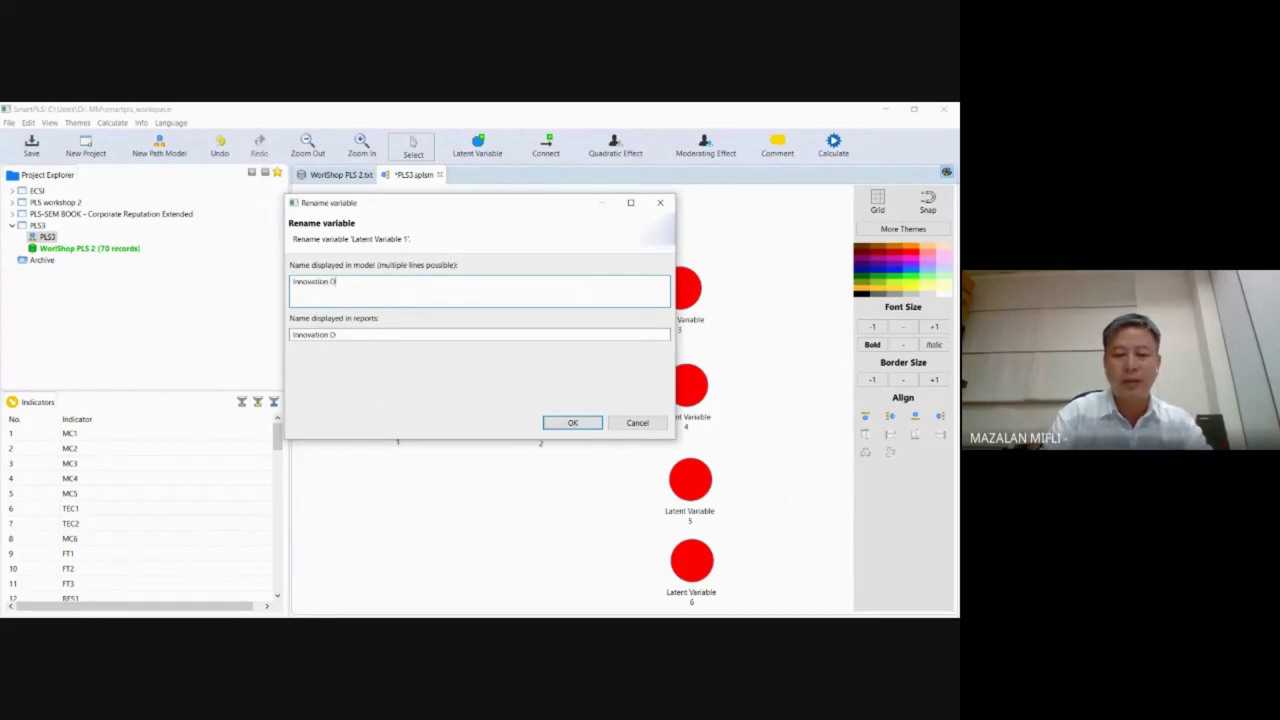
{"action": "type", "text": "rientations"}
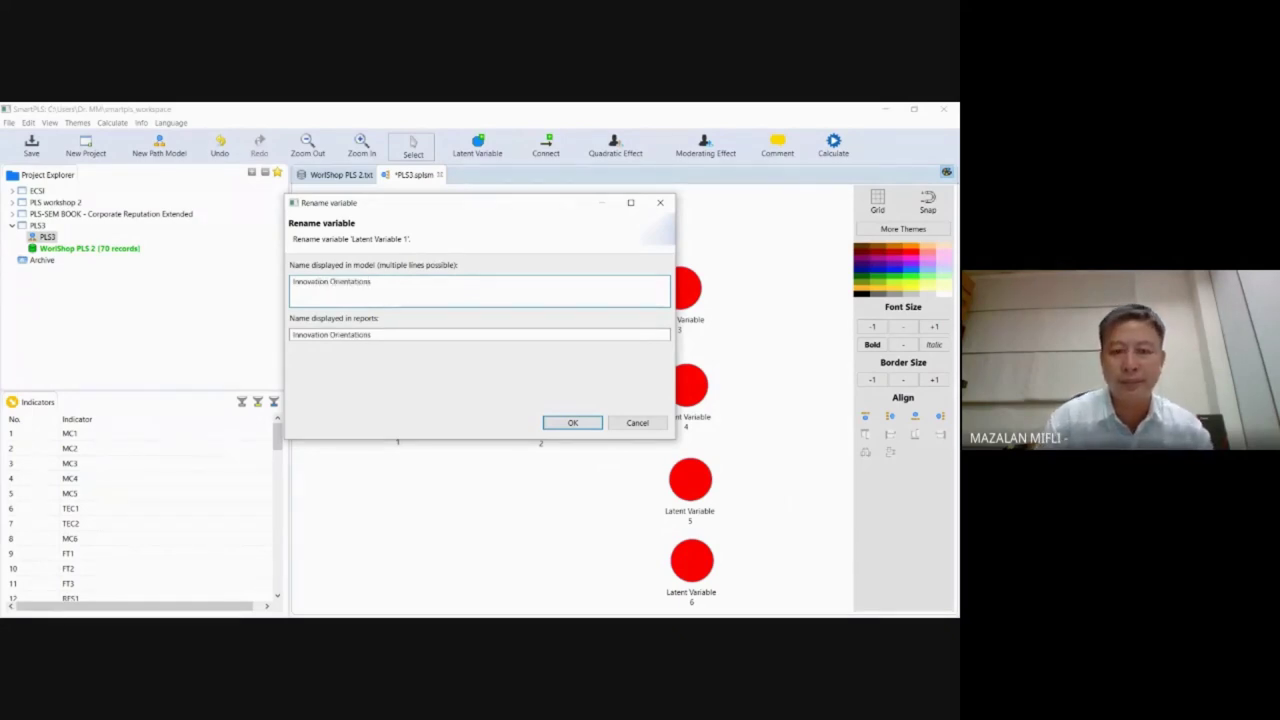
{"action": "left_click", "coordinate": [575, 423]}
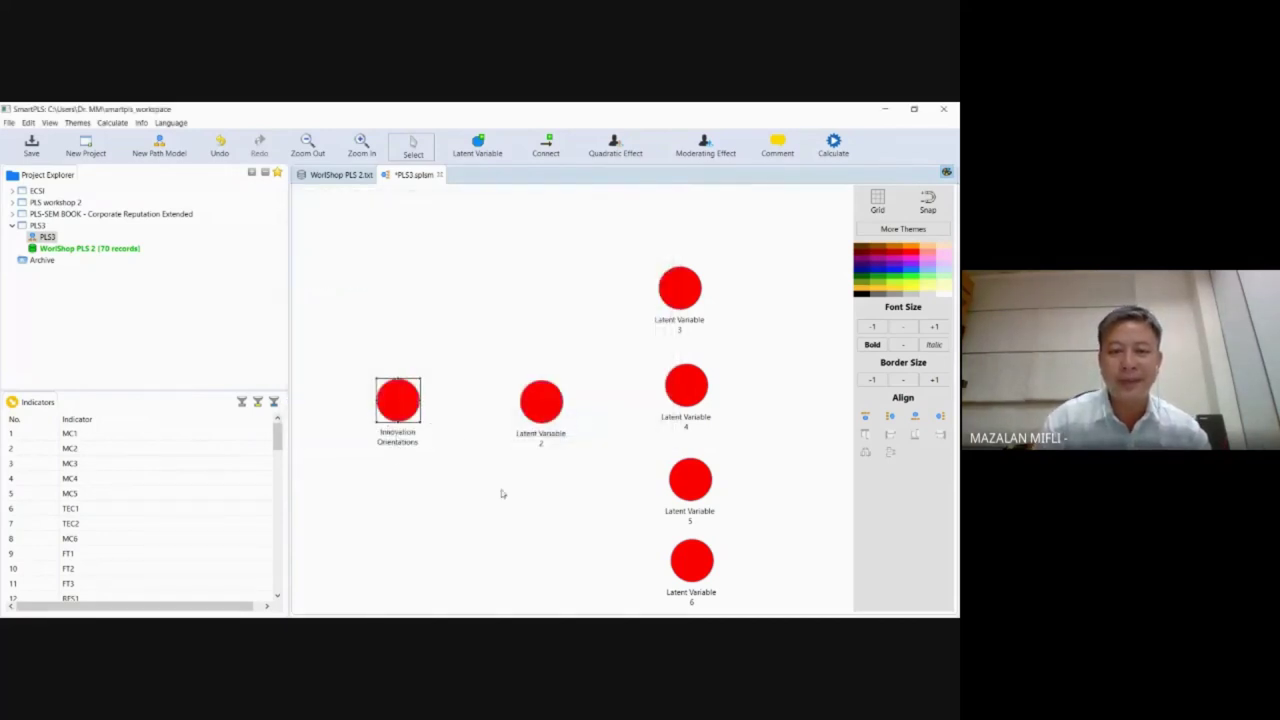
Step: Rename Latent Variable 2 as "Concept Development"
{"action": "right_click", "coordinate": [539, 408]}
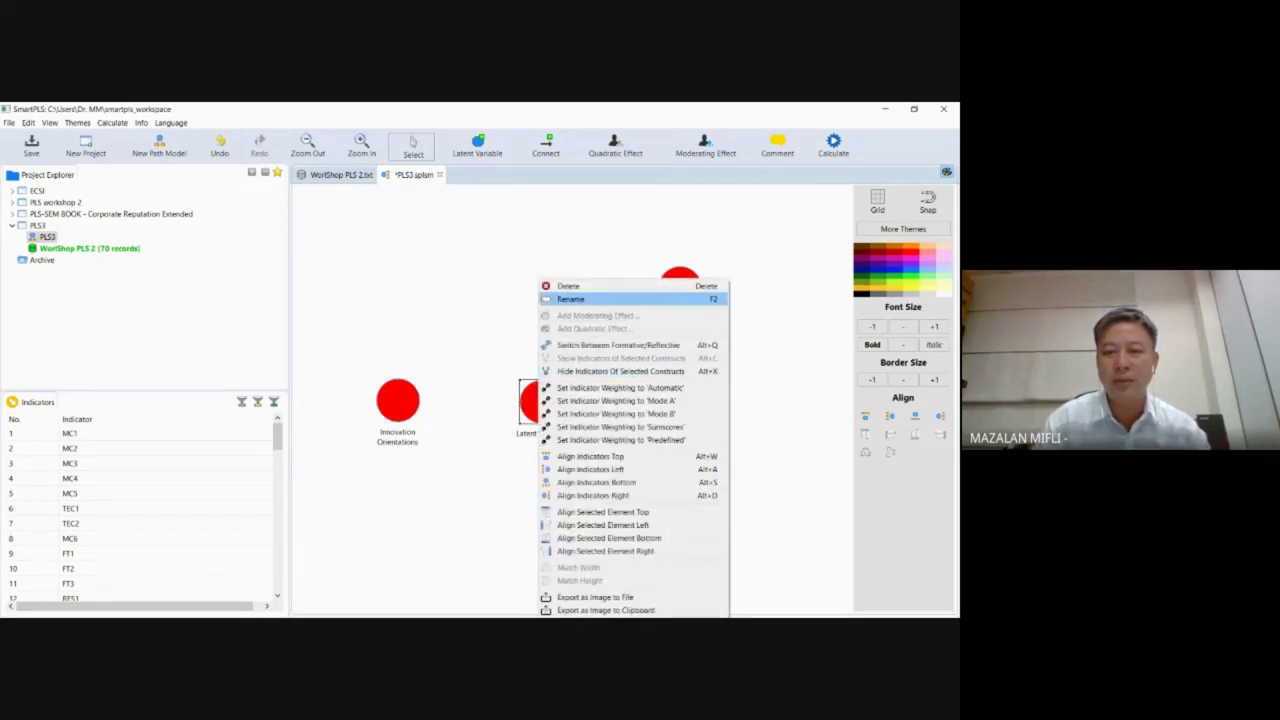
{"action": "left_click", "coordinate": [575, 299]}
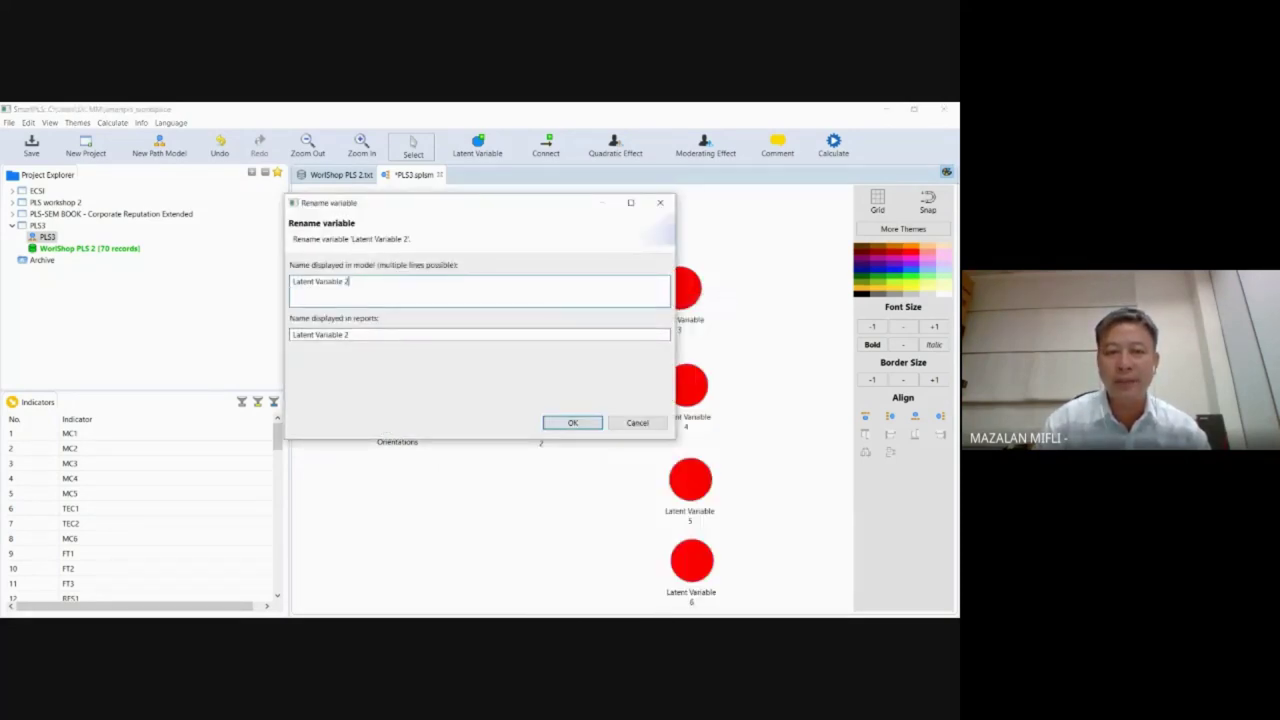
{"action": "key", "text": "BackSpace"}
{"action": "key", "text": "BackSpace"}
{"action": "key", "text": "BackSpace"}
{"action": "key", "text": "BackSpace"}
{"action": "key", "text": "BackSpace"}
{"action": "key", "text": "BackSpace"}
{"action": "key", "text": "BackSpace"}
{"action": "key", "text": "BackSpace"}
{"action": "key", "text": "BackSpace"}
{"action": "key", "text": "BackSpace"}
{"action": "key", "text": "BackSpace"}
{"action": "key", "text": "BackSpace"}
{"action": "key", "text": "BackSpace"}
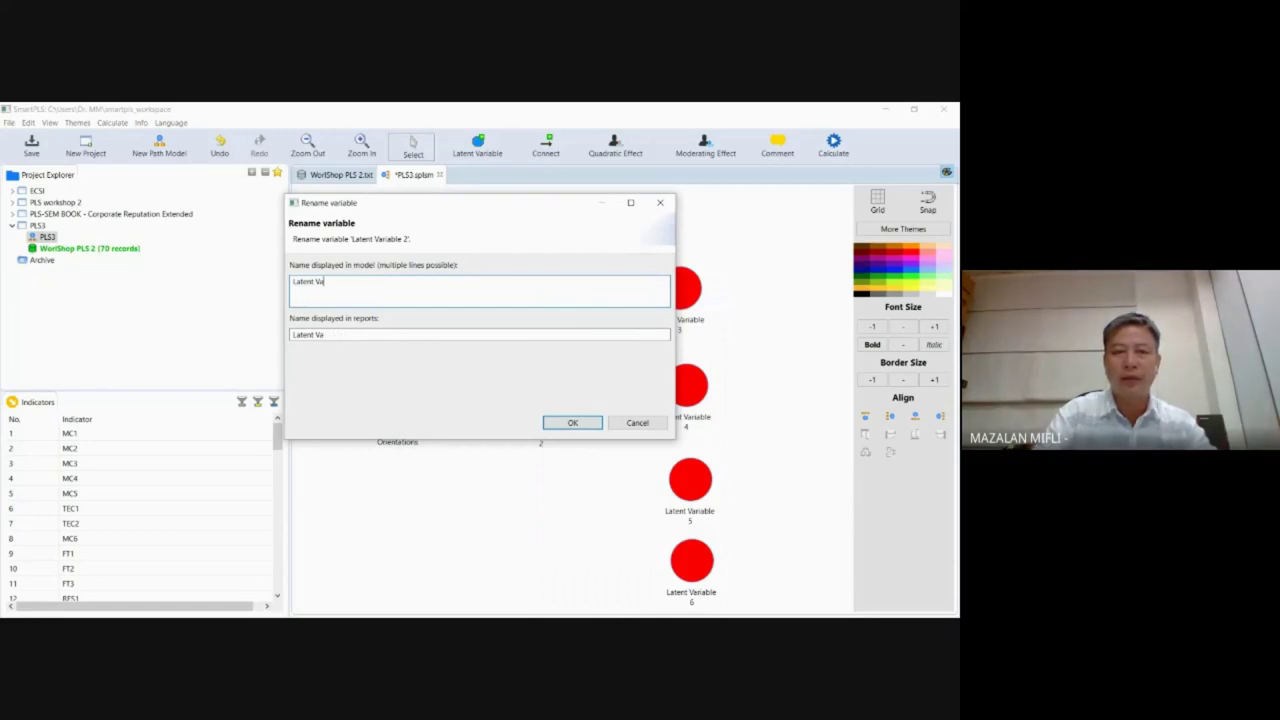
{"action": "key", "text": "BackSpace"}
{"action": "type", "text": "Concept Development"}
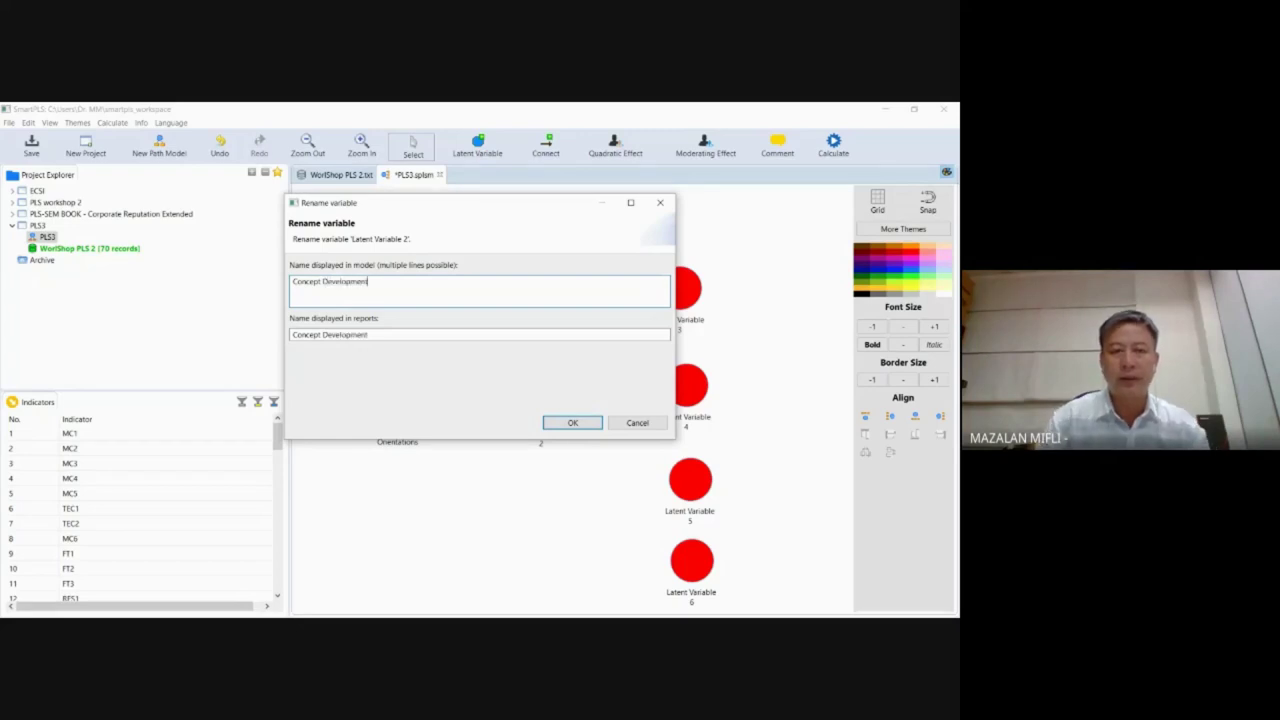
{"action": "left_click", "coordinate": [572, 422]}
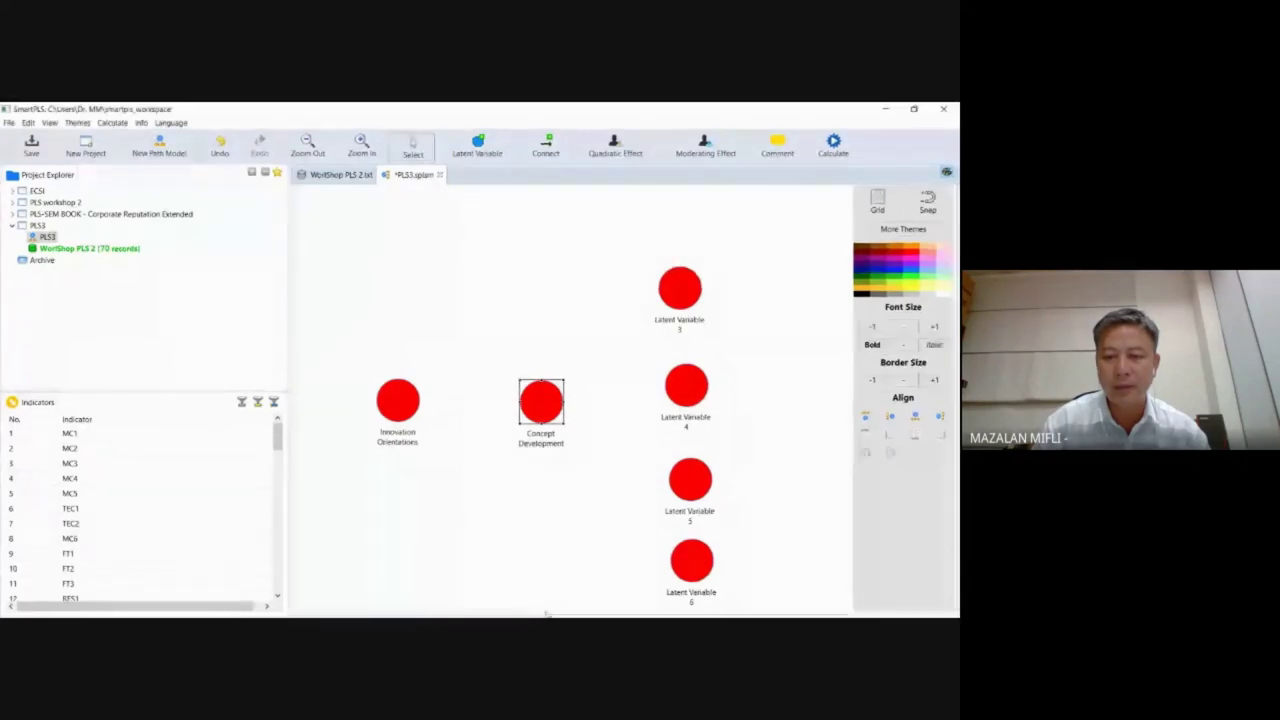
Step: Rename Latent Variable 3 as "Idea Generation"
{"action": "right_click", "coordinate": [684, 283]}
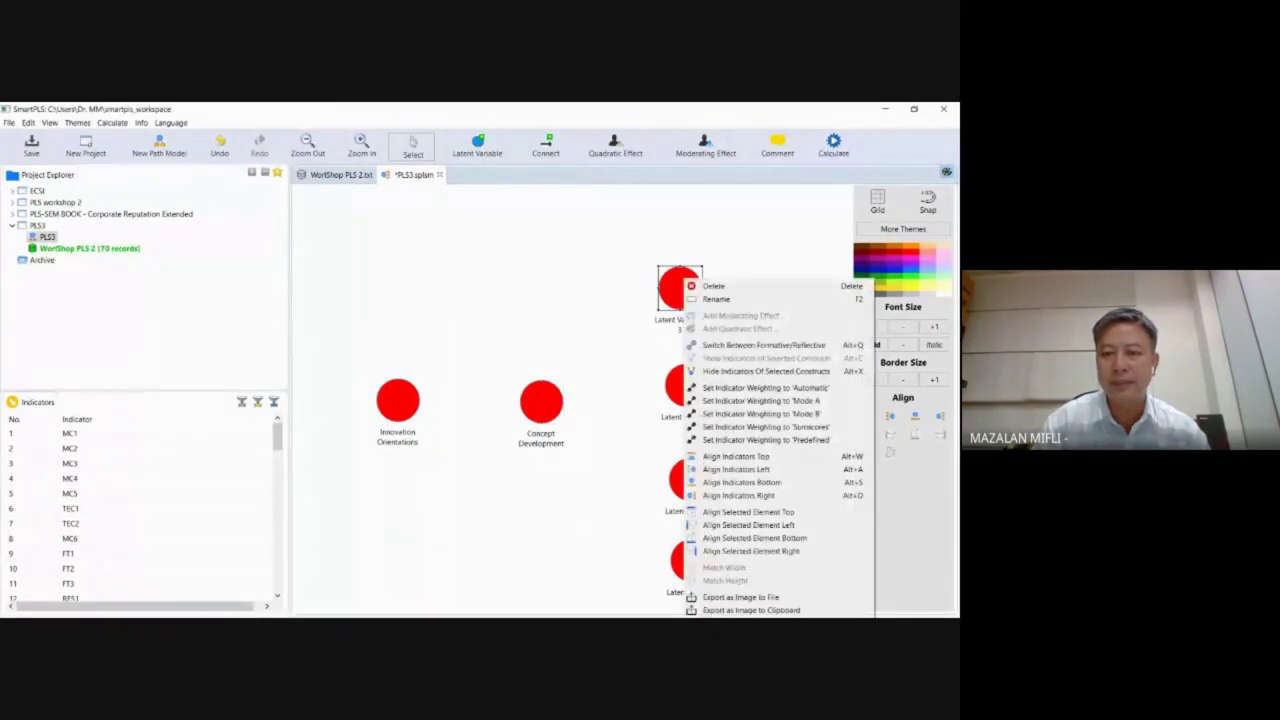
{"action": "left_click", "coordinate": [716, 299]}
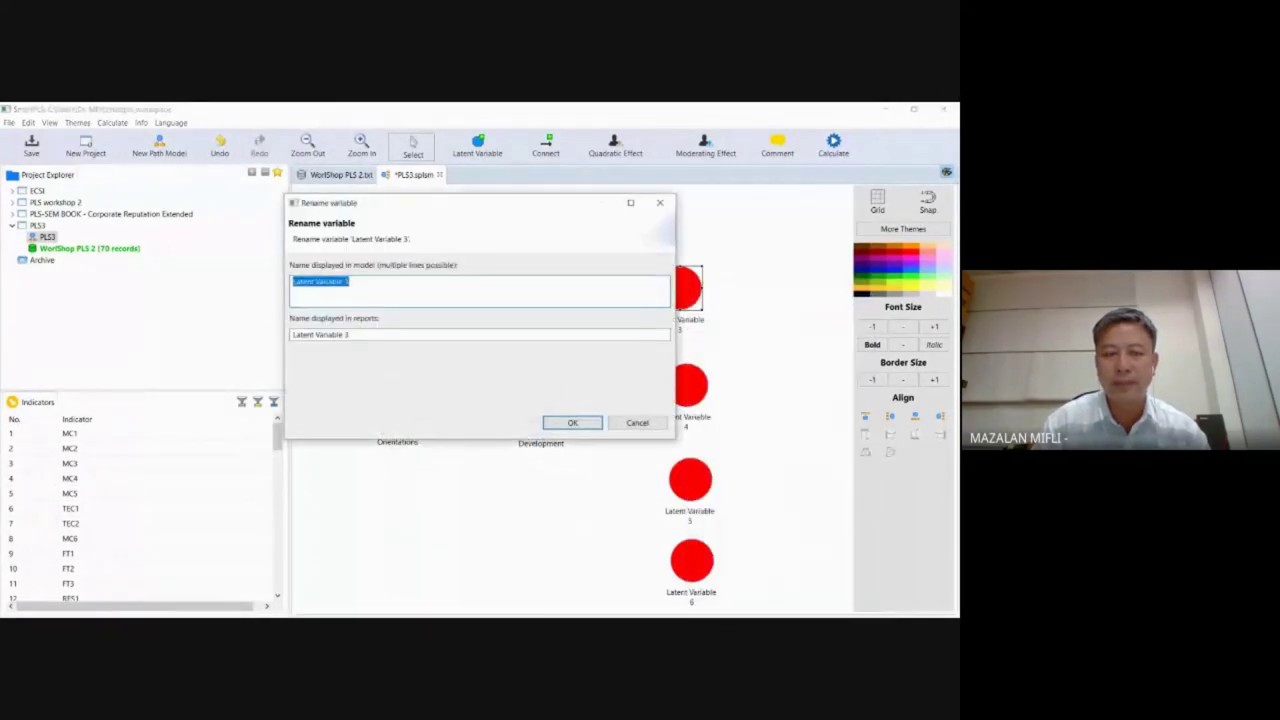
{"action": "type", "text": "Icdea"}
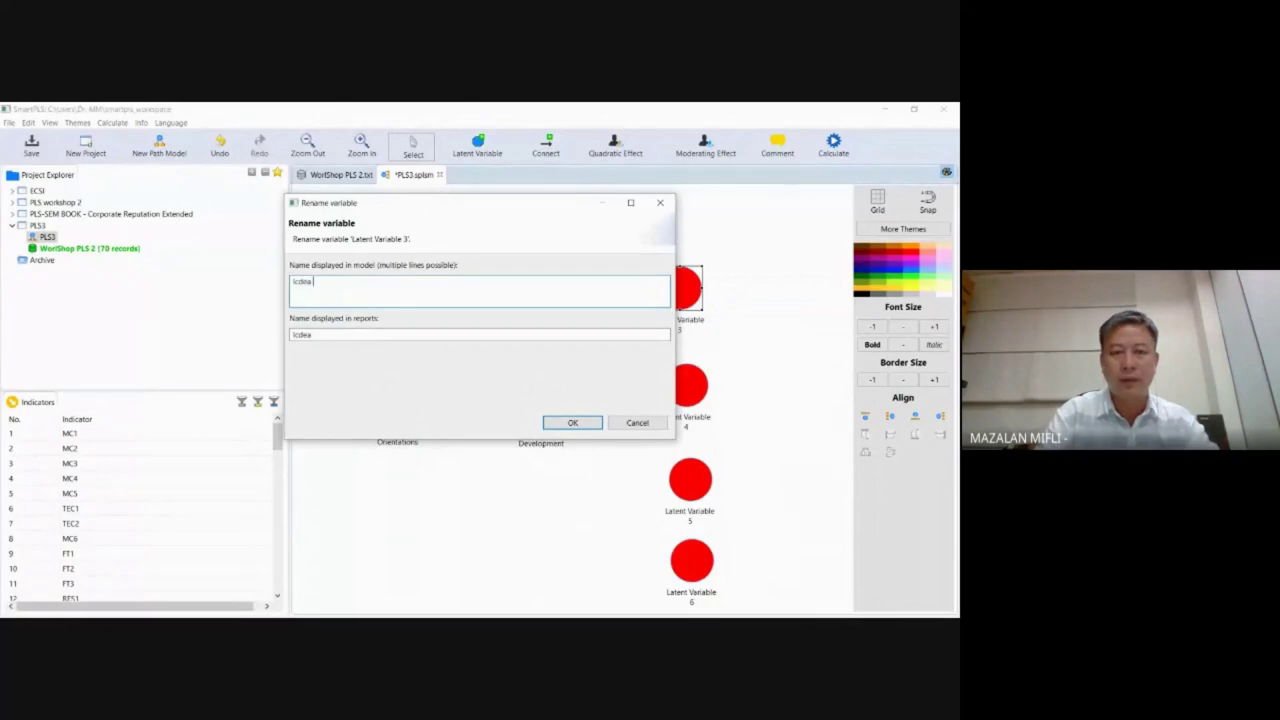
{"action": "type", "text": "dea 6"}
{"action": "type", "text": "ration"}
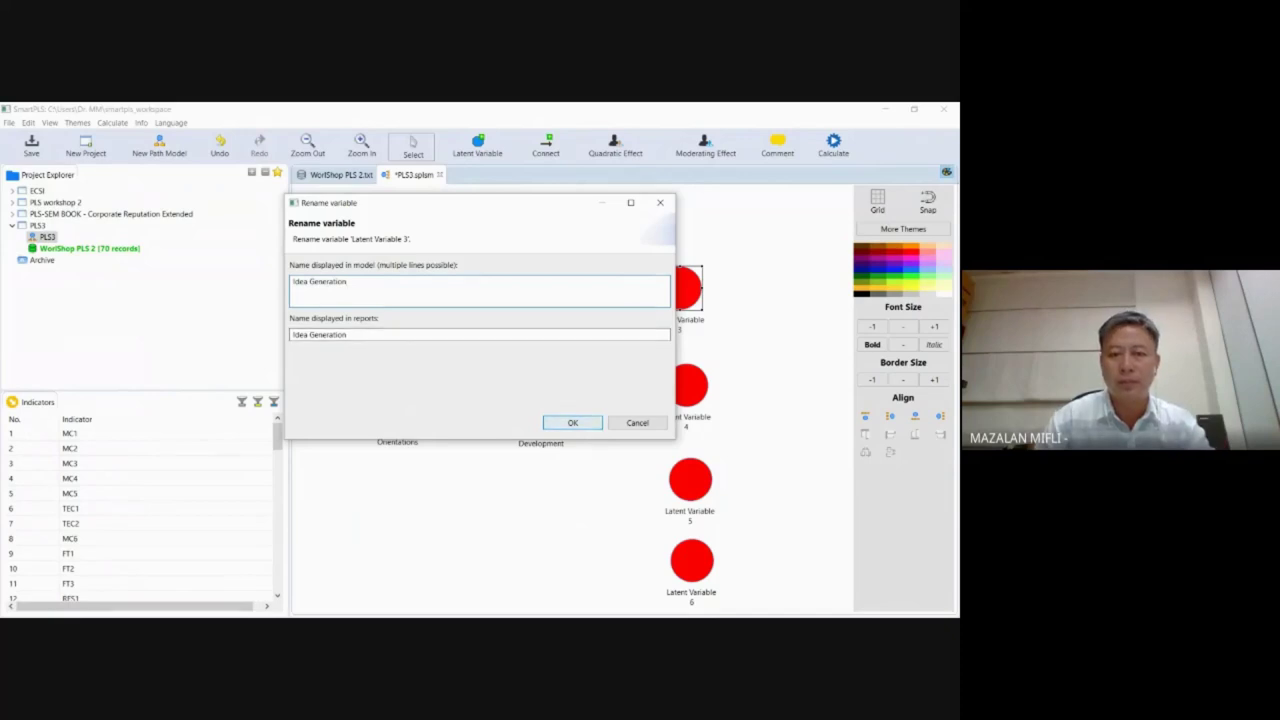
{"action": "left_click", "coordinate": [572, 422]}
Step: Rename Latent Variable 4 as "Business Analysis"
{"action": "right_click", "coordinate": [674, 388]}
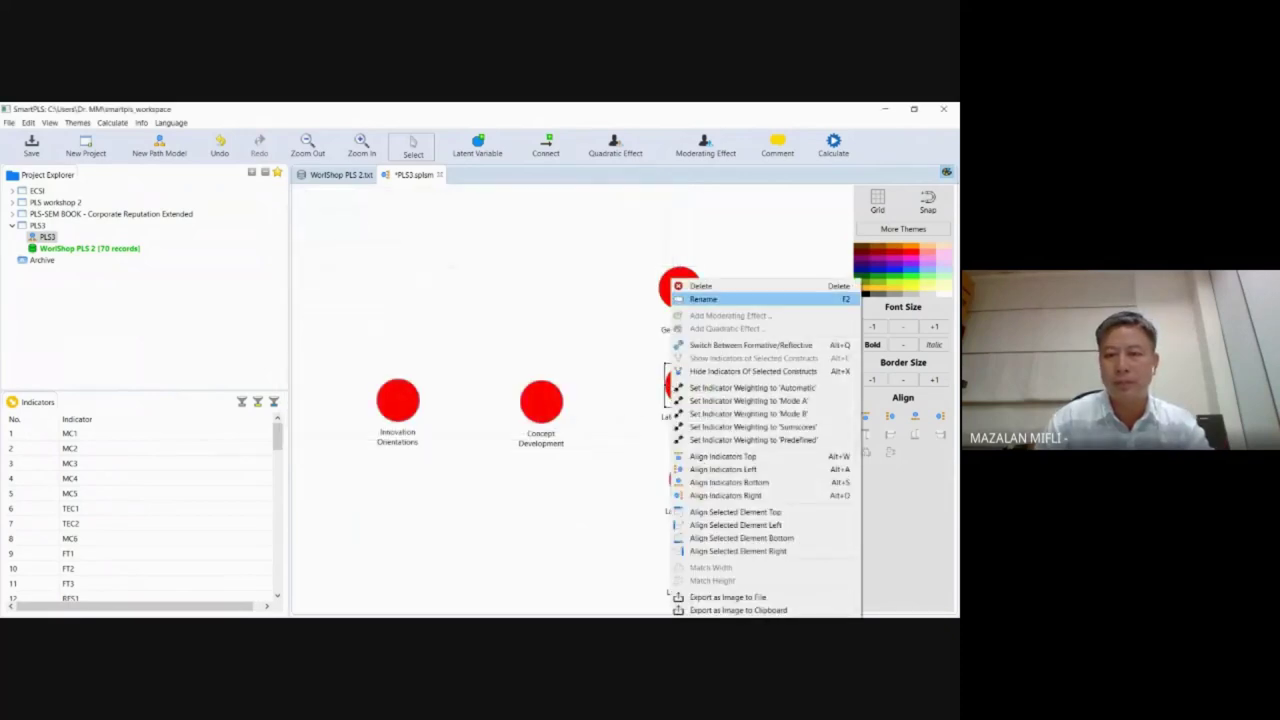
{"action": "left_click", "coordinate": [703, 297]}
{"action": "type", "text": "Business"}
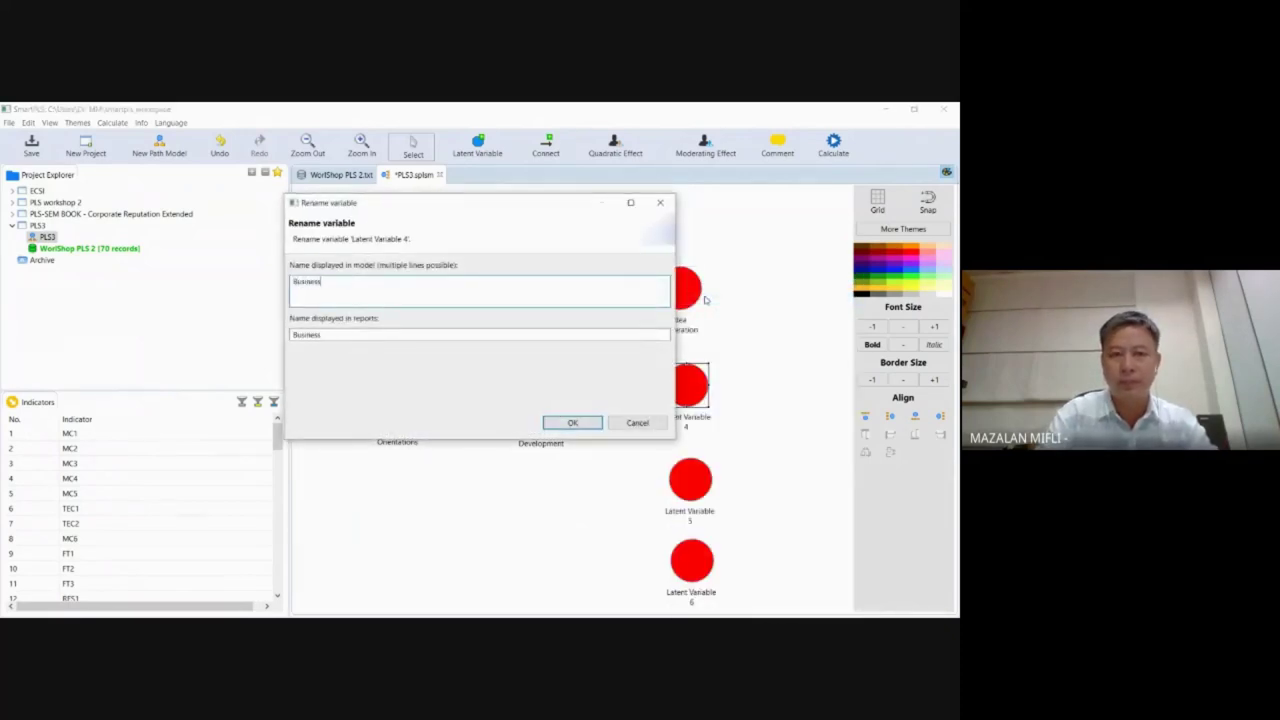
{"action": "type", "text": " Analysis"}
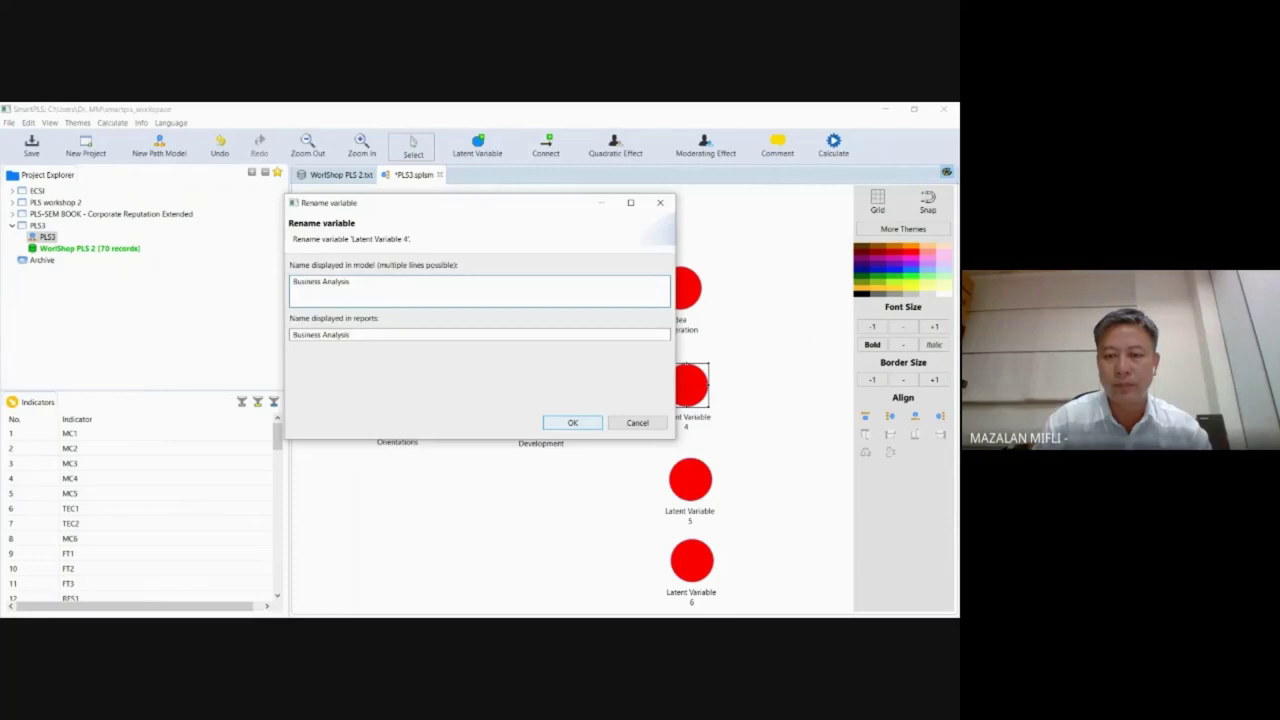
{"action": "left_click", "coordinate": [573, 422]}
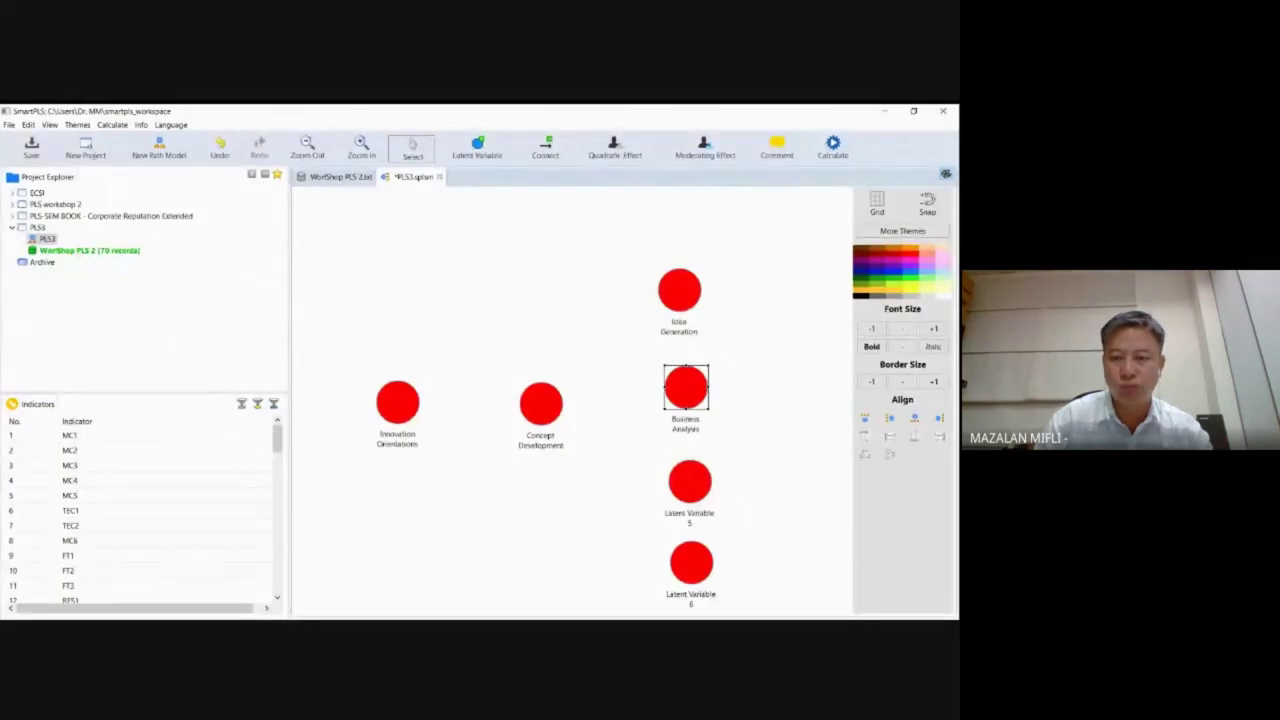
Step: Rename Latent Variable 5 as "Testing & Design"
{"action": "right_click", "coordinate": [697, 483]}
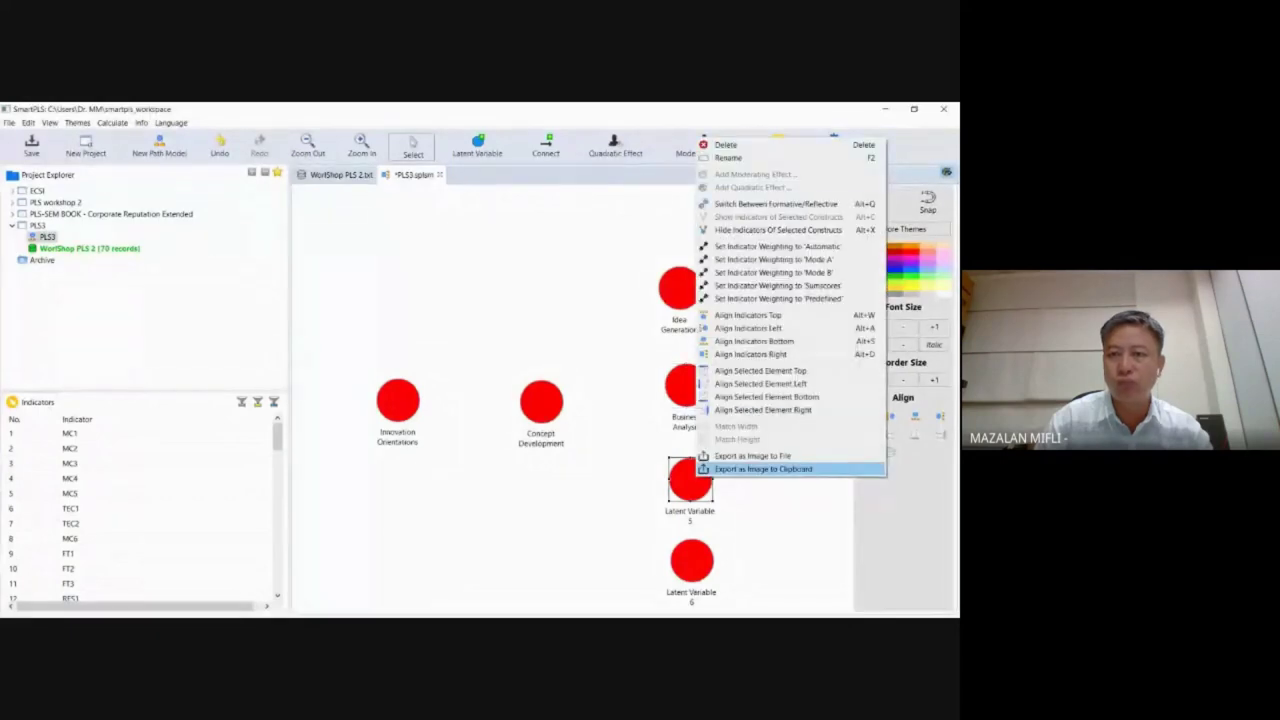
{"action": "left_click", "coordinate": [703, 152]}
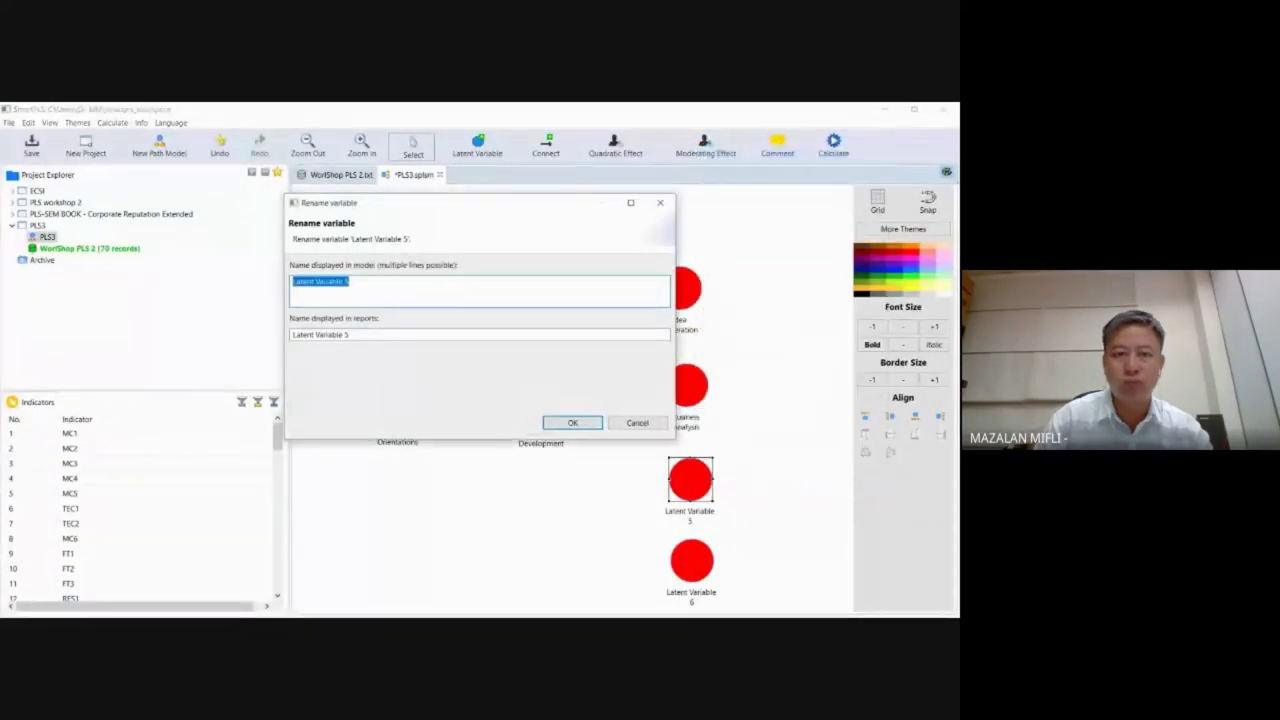
{"action": "left_click", "coordinate": [349, 281]}
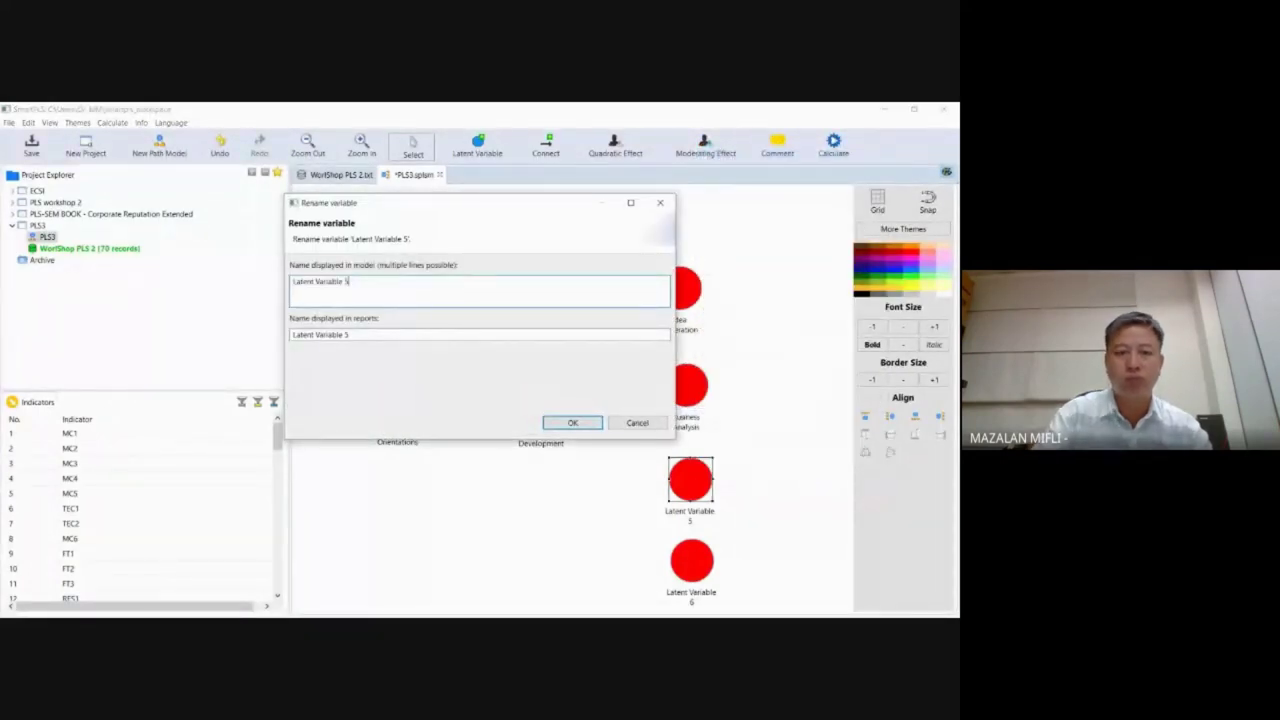
{"action": "key", "text": "BackSpace"}
{"action": "key", "text": "BackSpace"}
{"action": "key", "text": "BackSpace"}
{"action": "key", "text": "BackSpace"}
{"action": "key", "text": "BackSpace"}
{"action": "key", "text": "BackSpace"}
{"action": "key", "text": "BackSpace"}
{"action": "key", "text": "BackSpace"}
{"action": "key", "text": "BackSpace"}
{"action": "key", "text": "BackSpace"}
{"action": "key", "text": "BackSpace"}
{"action": "key", "text": "BackSpace"}
{"action": "key", "text": "BackSpace"}
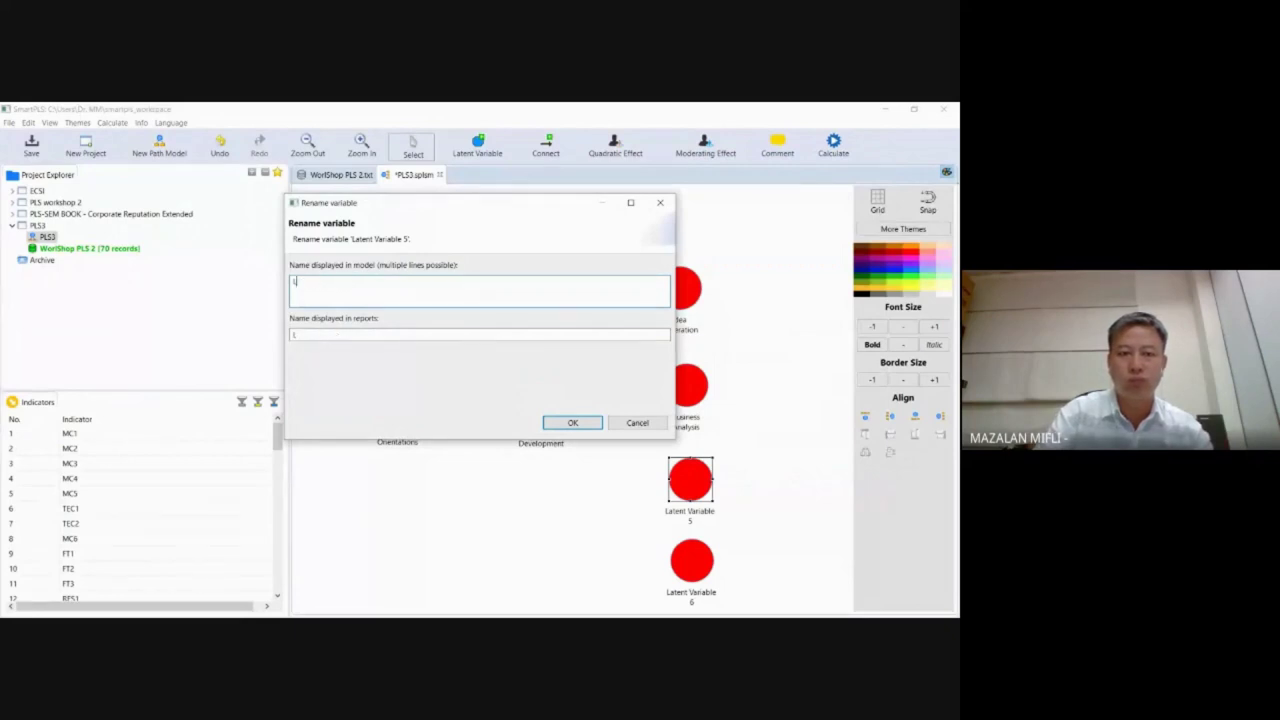
{"action": "type", "text": "Testing & Design"}
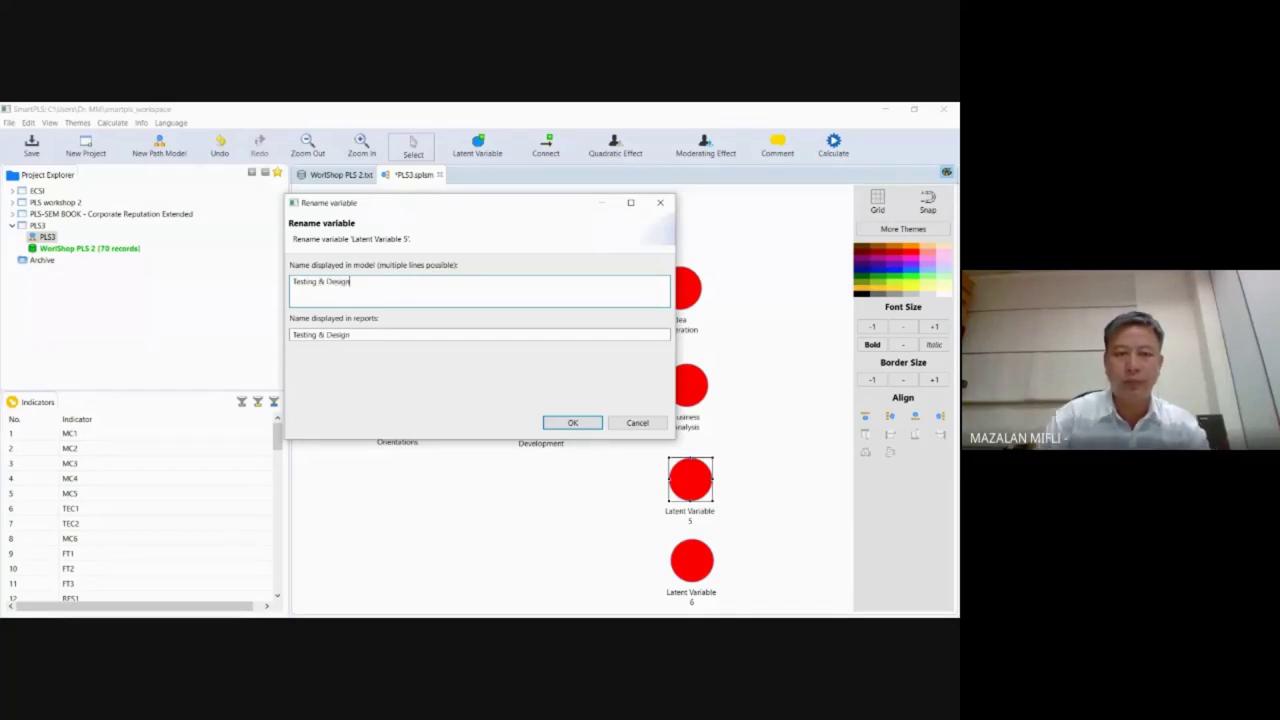
{"action": "key", "text": "Return"}
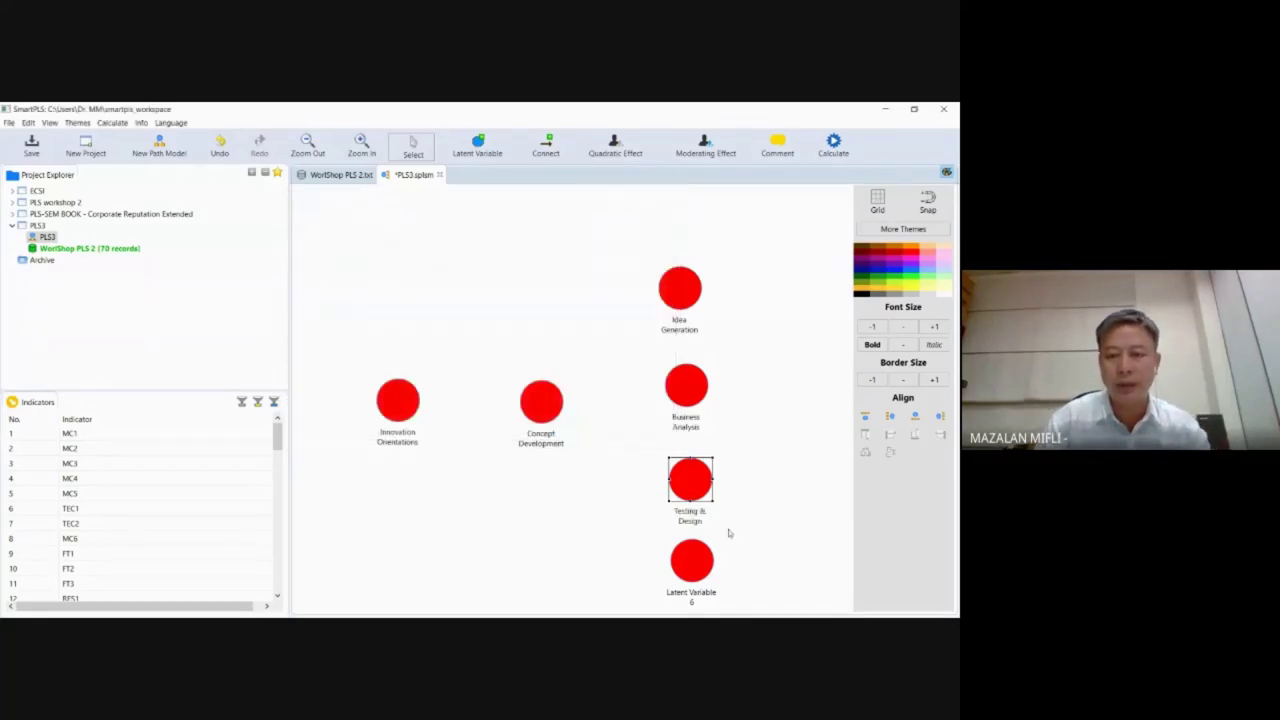
Step: Rename Latent Variable 6 as "Pre Marketing"
{"action": "right_click", "coordinate": [692, 562]}
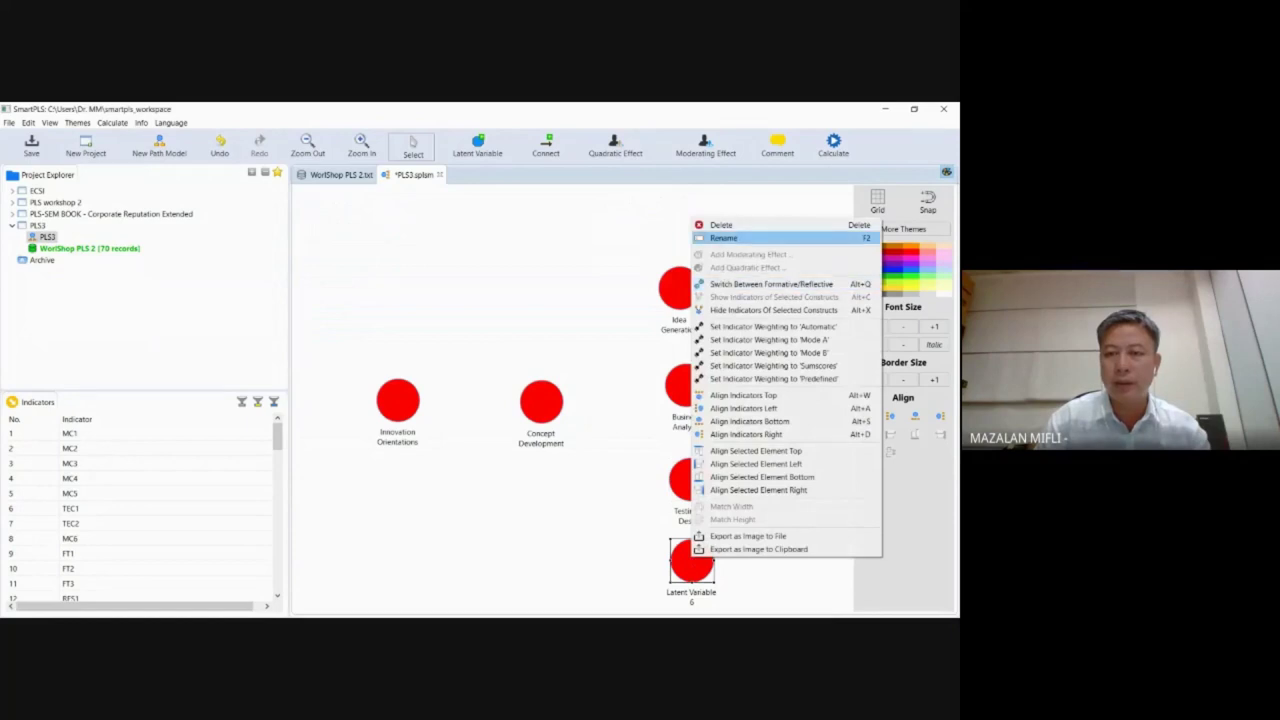
{"action": "left_click", "coordinate": [725, 239]}
{"action": "left_click", "coordinate": [349, 281]}
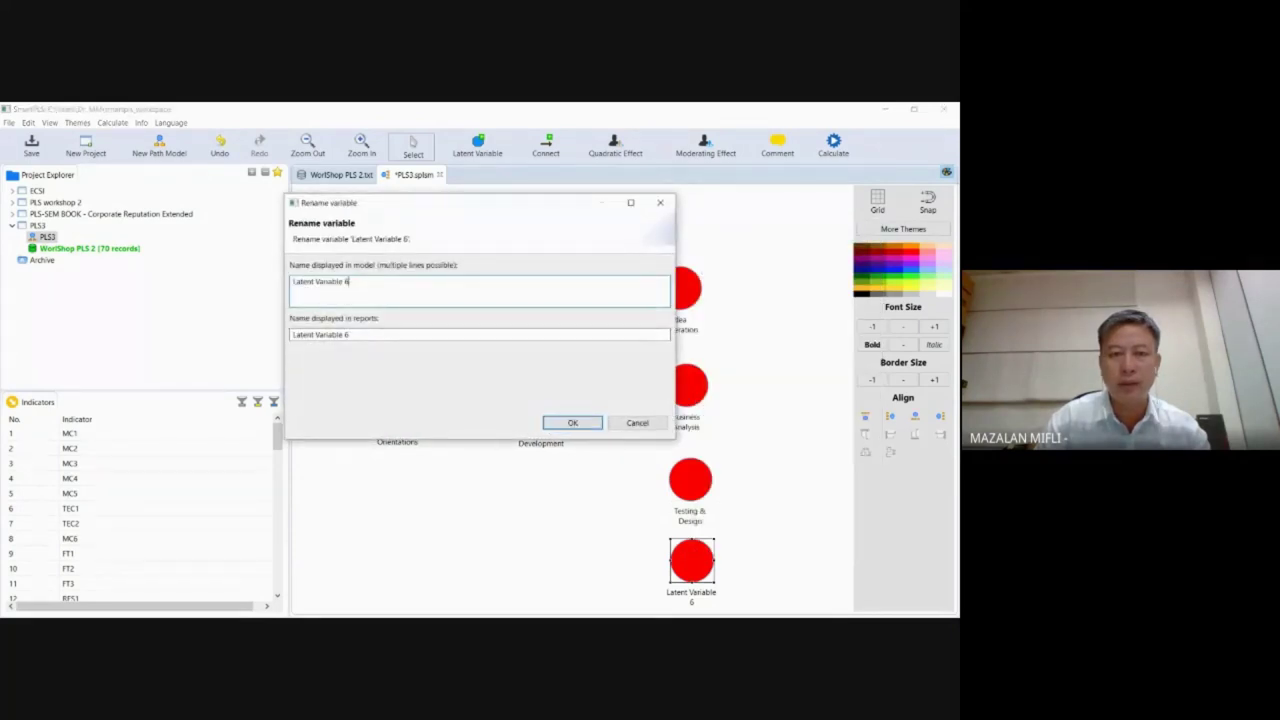
{"action": "key", "text": "BackSpace"}
{"action": "key", "text": "BackSpace"}
{"action": "key", "text": "BackSpace"}
{"action": "key", "text": "BackSpace"}
{"action": "key", "text": "BackSpace"}
{"action": "key", "text": "BackSpace"}
{"action": "key", "text": "BackSpace"}
{"action": "key", "text": "BackSpace"}
{"action": "key", "text": "BackSpace"}
{"action": "key", "text": "BackSpace"}
{"action": "key", "text": "BackSpace"}
{"action": "key", "text": "BackSpace"}
{"action": "key", "text": "BackSpace"}
{"action": "key", "text": "BackSpace"}
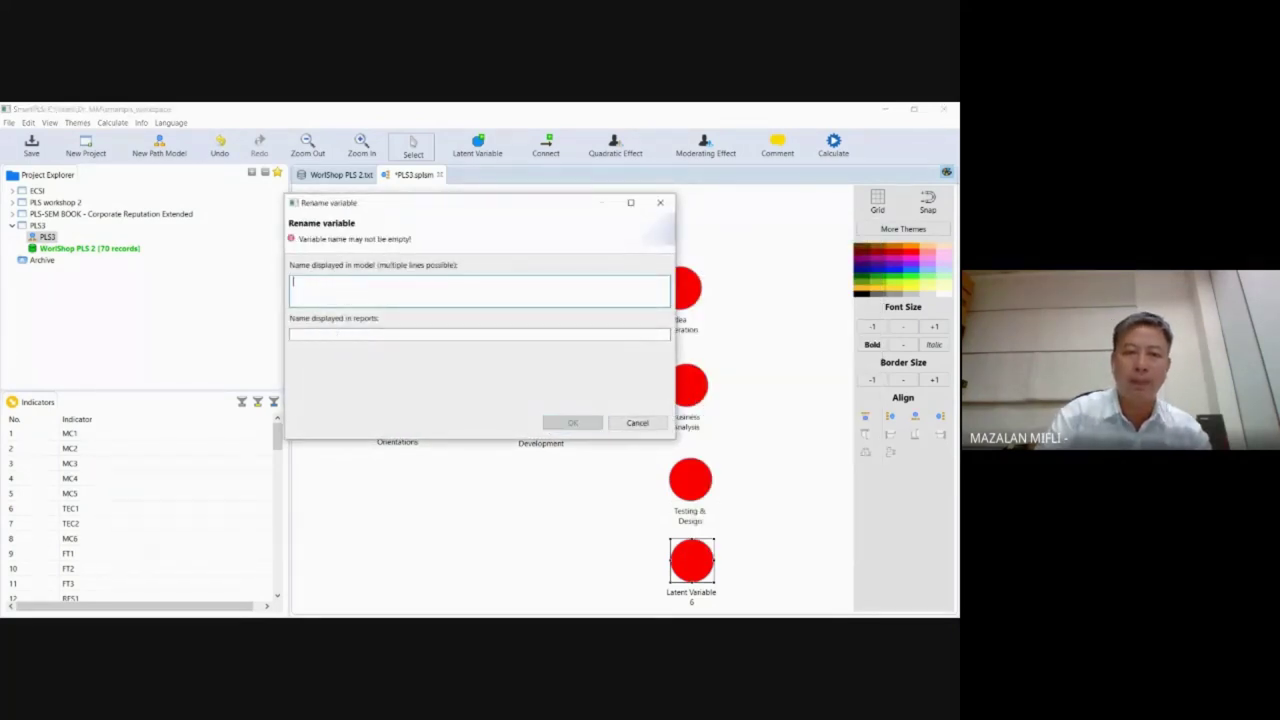
{"action": "type", "text": "Pre"}
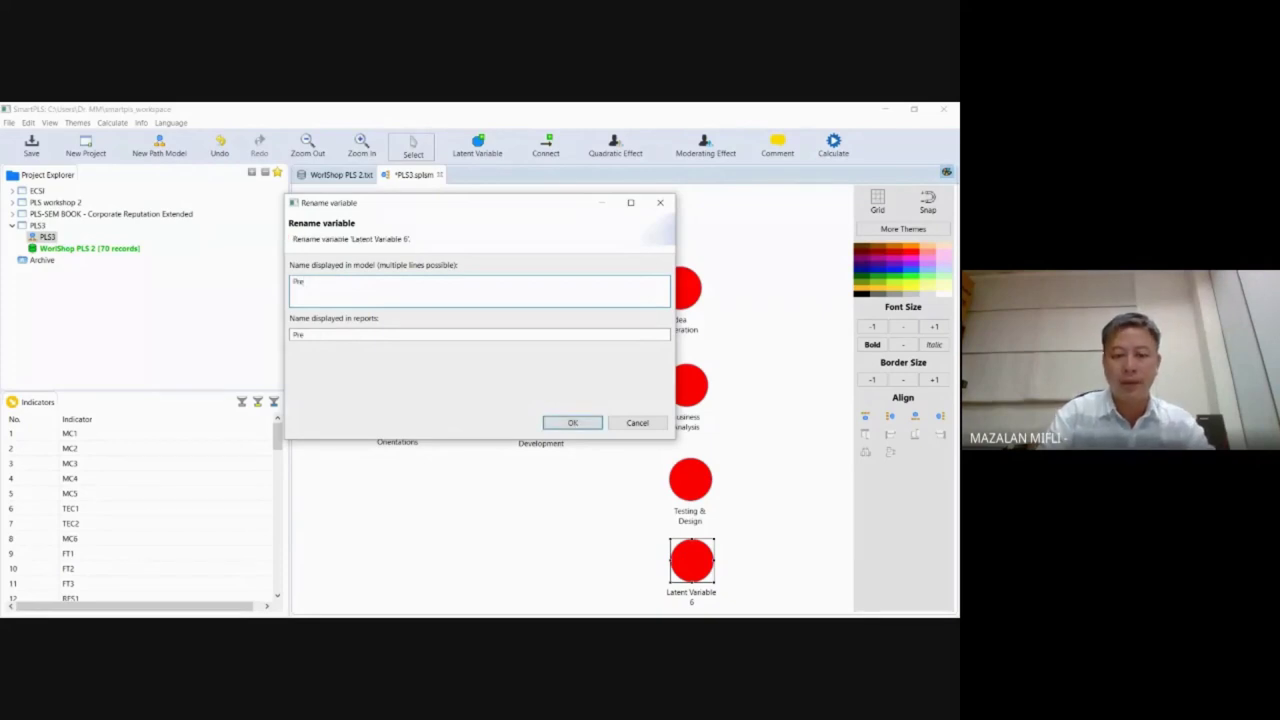
{"action": "type", "text": " Ma"}
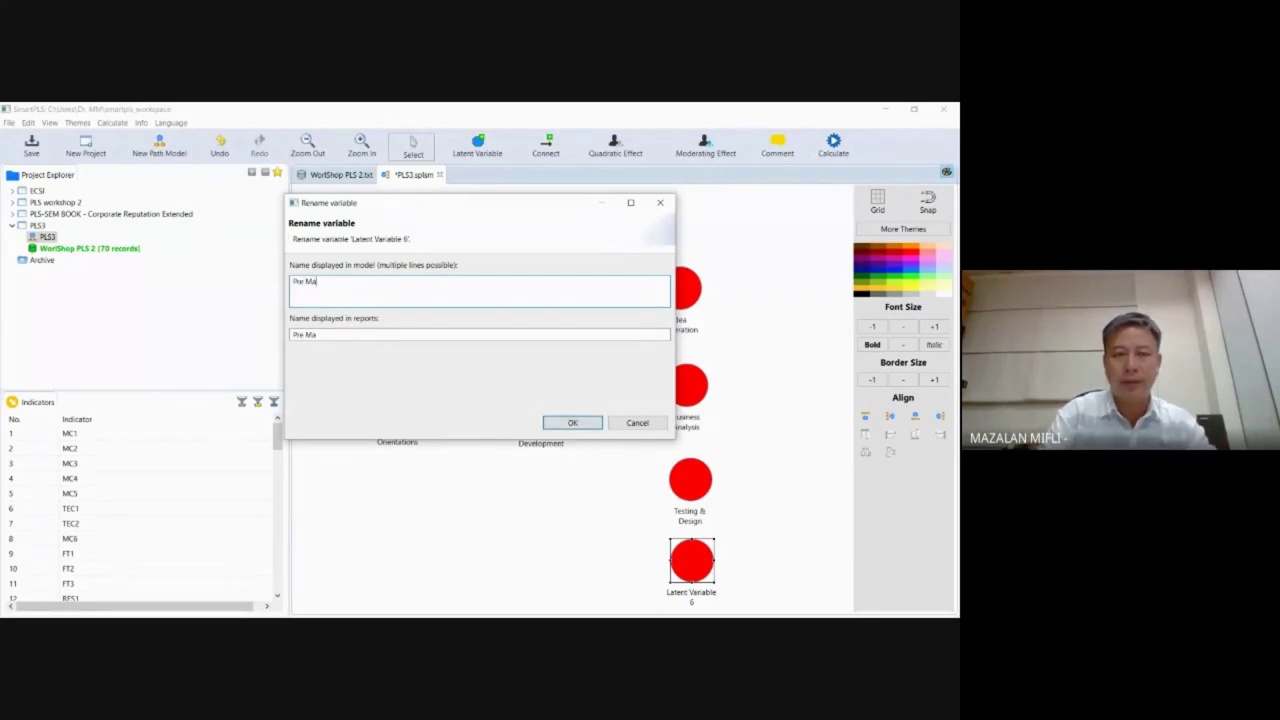
{"action": "type", "text": "rketing"}
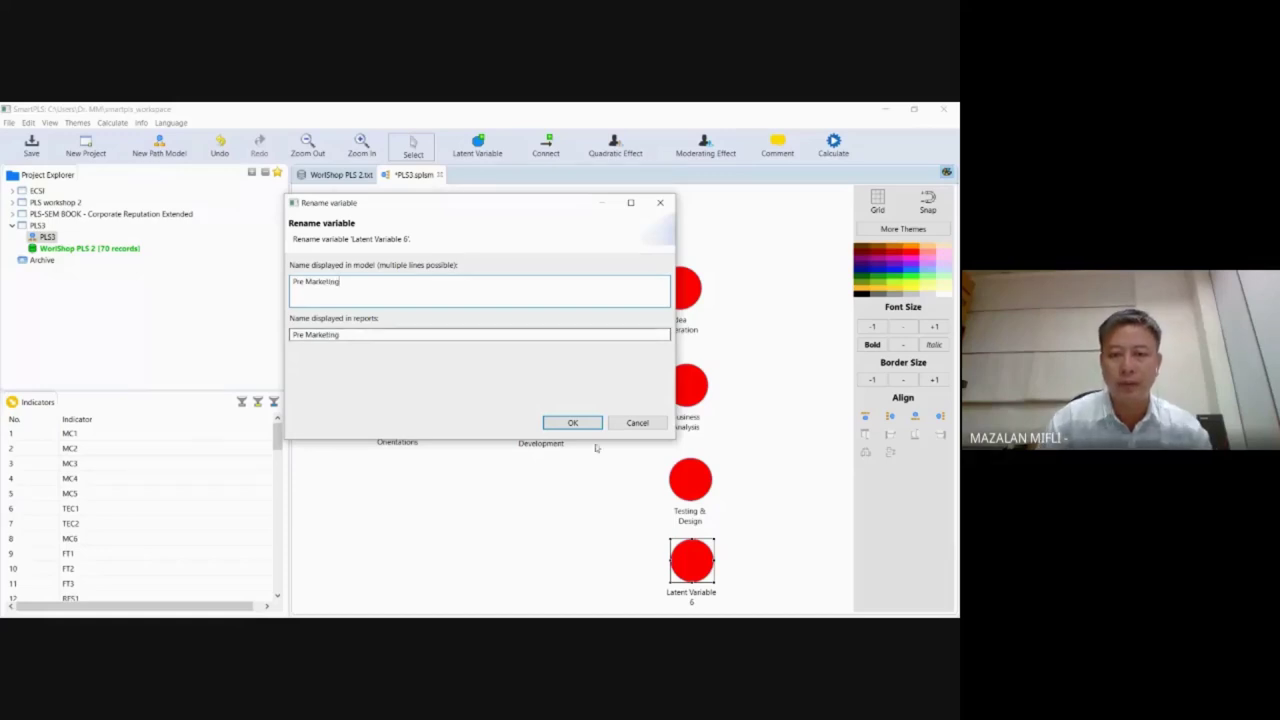
{"action": "left_click", "coordinate": [571, 423]}
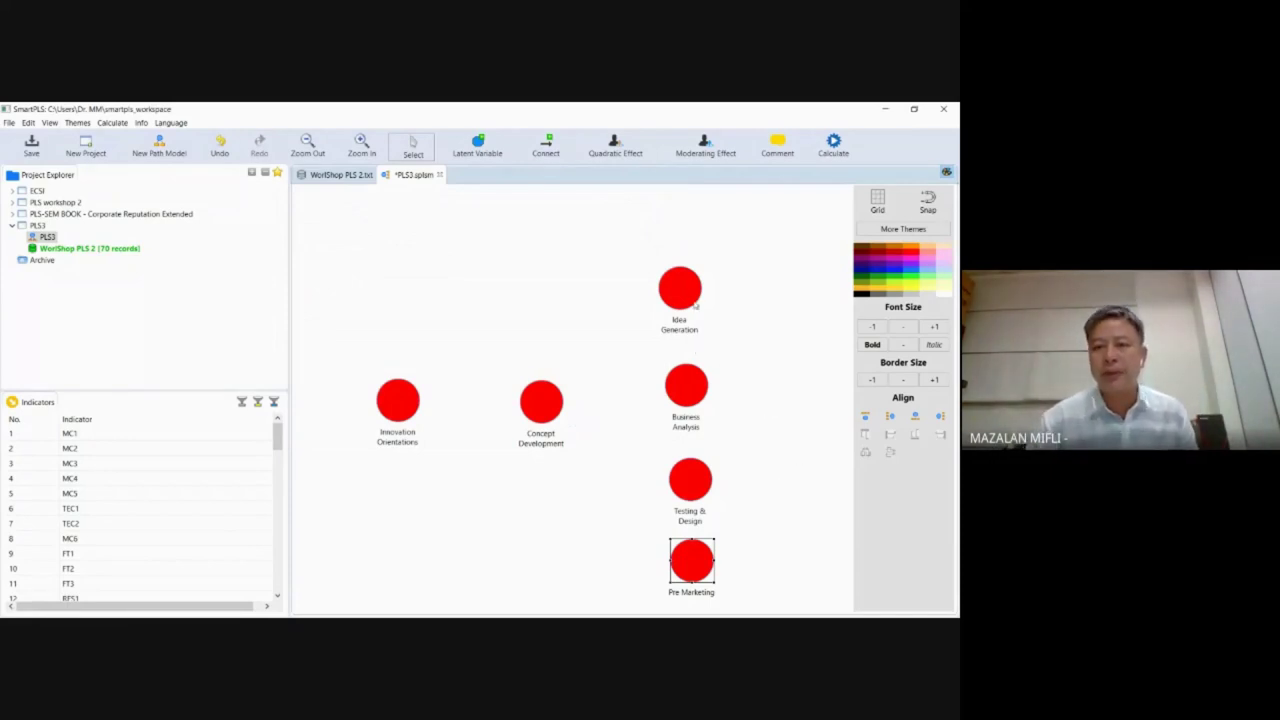
Step: Move Idea Generation, Business Analysis, Testing & Design and Pre Marketing slightly upward into a straight, evenly spaced vertical column
{"action": "left_click_drag", "start_coordinate": [684, 293], "coordinate": [690, 283]}
{"action": "left_click", "coordinate": [701, 392]}
{"action": "left_click_drag", "start_coordinate": [697, 372], "coordinate": [694, 353]}
{"action": "left_click", "coordinate": [690, 464]}
{"action": "left_click_drag", "start_coordinate": [690, 462], "coordinate": [690, 462]}
{"action": "left_click_drag", "start_coordinate": [695, 555], "coordinate": [690, 532]}
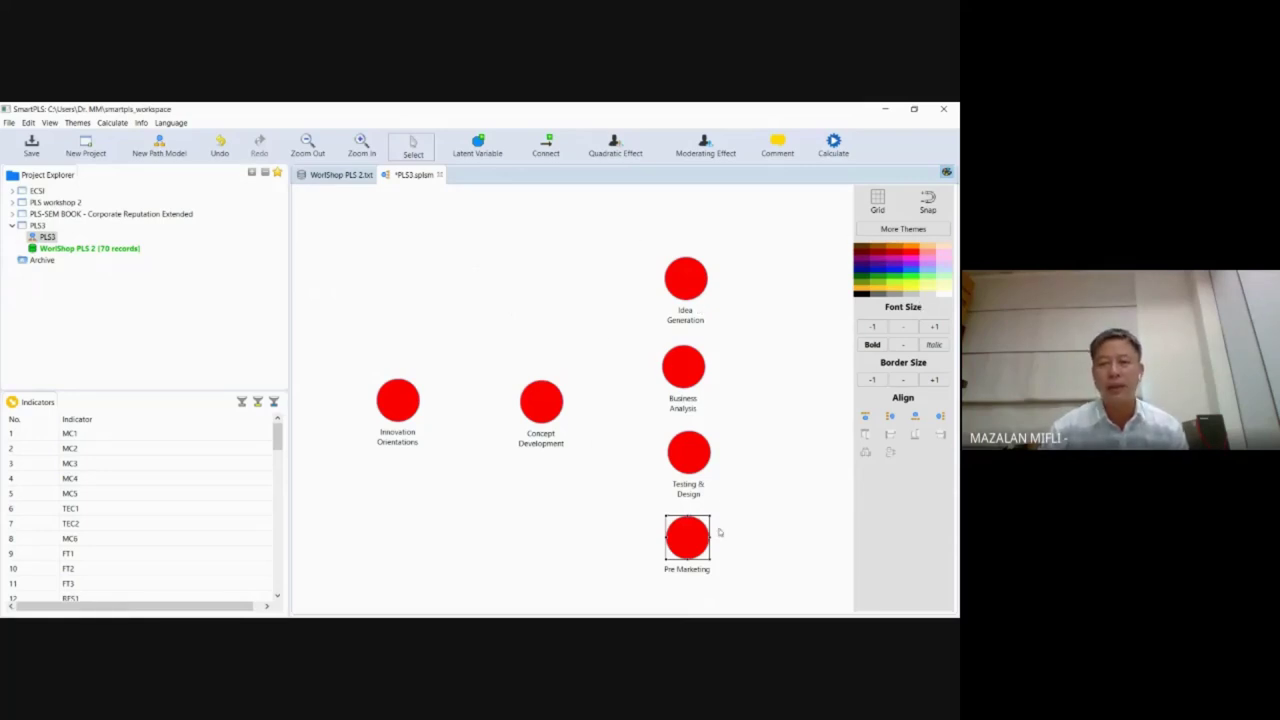
{"action": "left_click", "coordinate": [691, 463]}
{"action": "left_click_drag", "start_coordinate": [690, 463], "coordinate": [688, 461]}
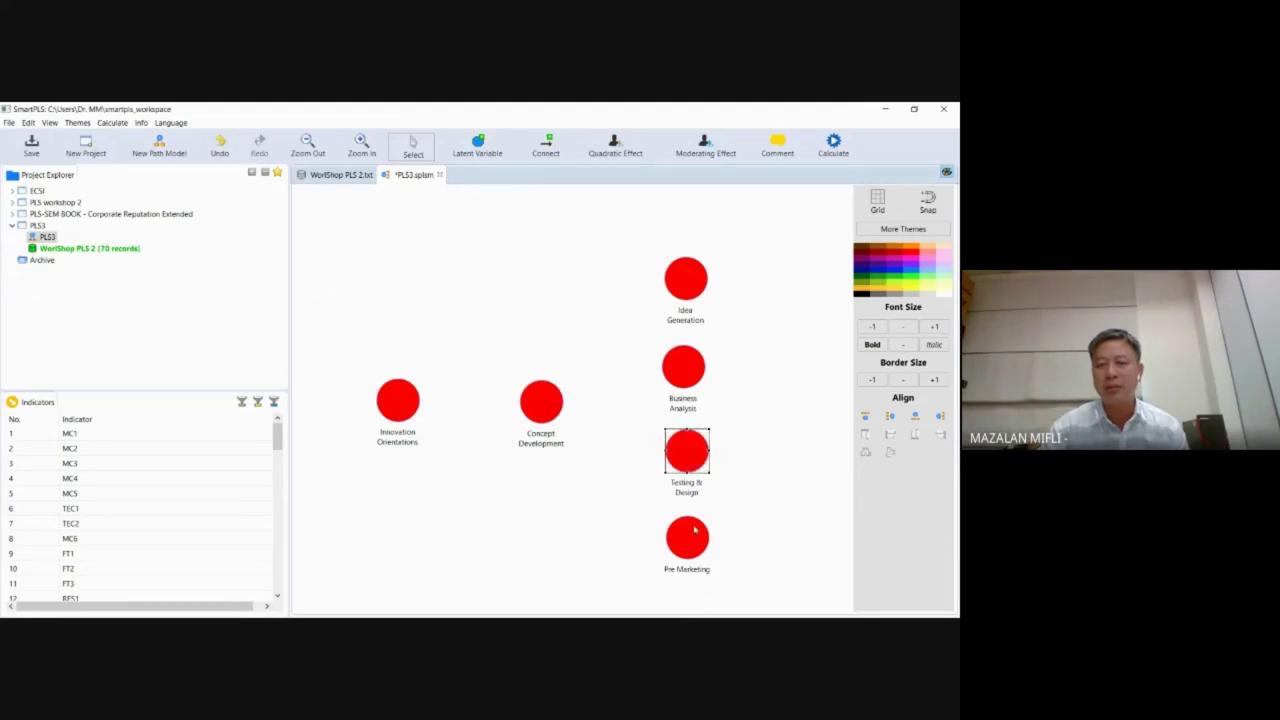
Step: Nudge the Pre Marketing latent variable slightly to the right
{"action": "left_click", "coordinate": [689, 540]}
{"action": "left_click_drag", "start_coordinate": [688, 540], "coordinate": [690, 539]}
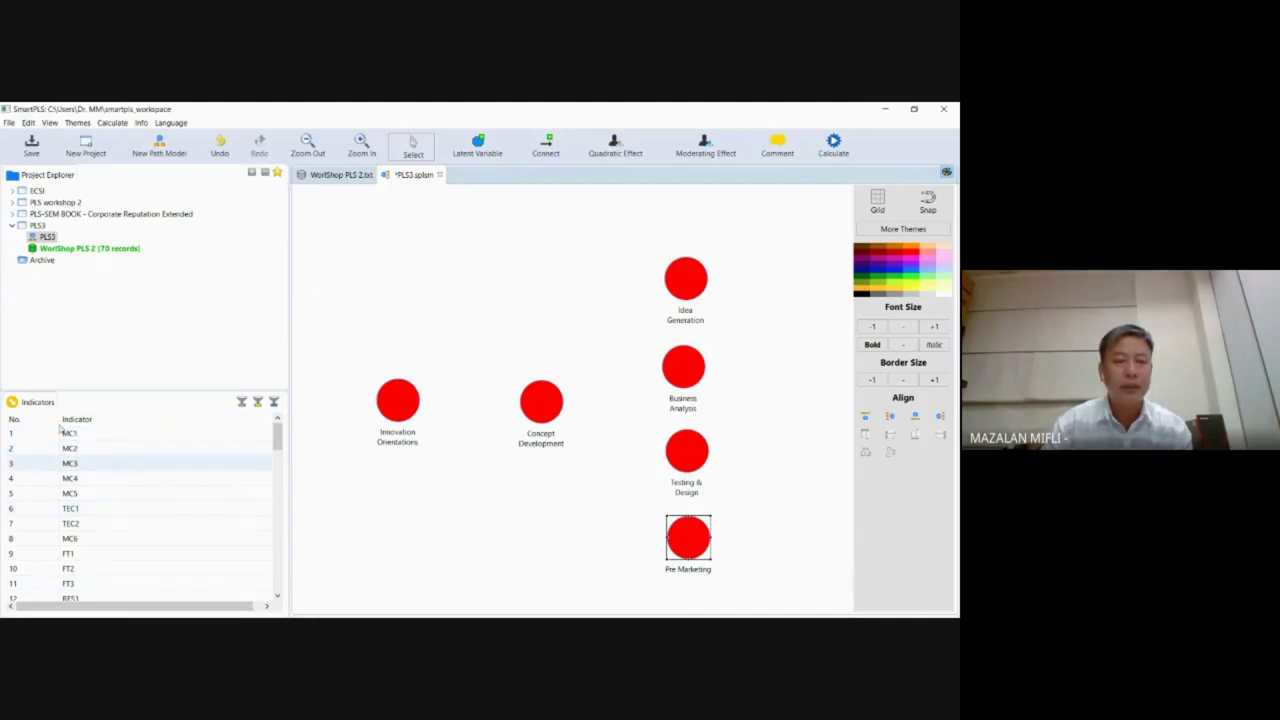
Step: Assign indicators INO1 through INO7 to Innovation Orientations and shift the construct with its indicators slightly to the right
{"action": "mouse_move", "coordinate": [277, 437]}
{"action": "left_mouse_down"}
{"action": "mouse_move", "coordinate": [279, 580]}
{"action": "mouse_move", "coordinate": [290, 430]}
{"action": "left_mouse_up"}
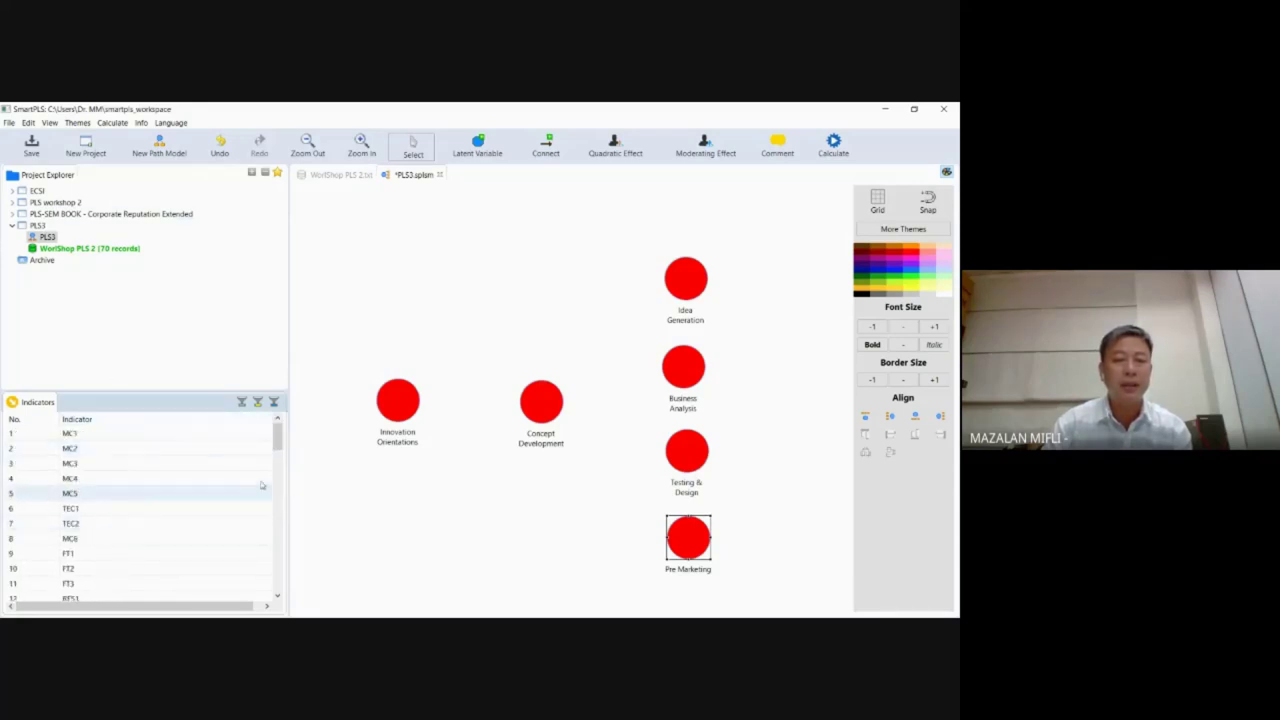
{"action": "left_click_drag", "start_coordinate": [278, 445], "coordinate": [278, 480]}
{"action": "left_click", "coordinate": [86, 463]}
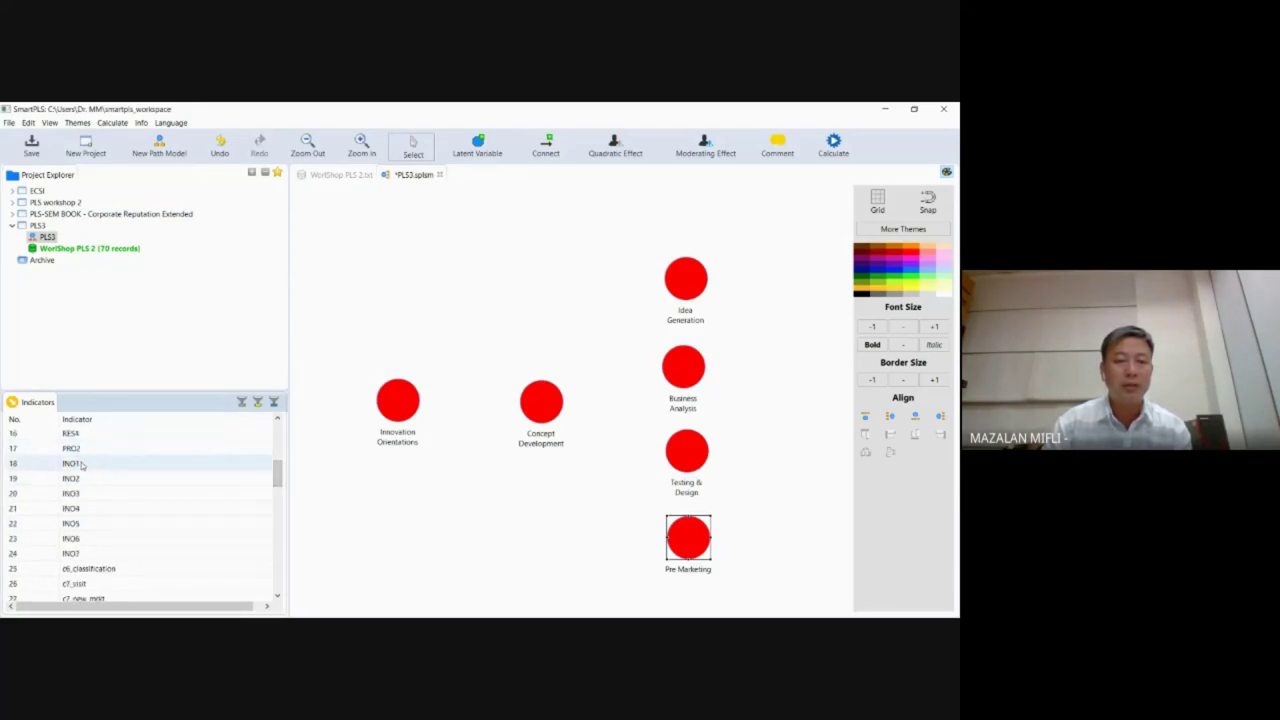
{"action": "left_click", "coordinate": [83, 465]}
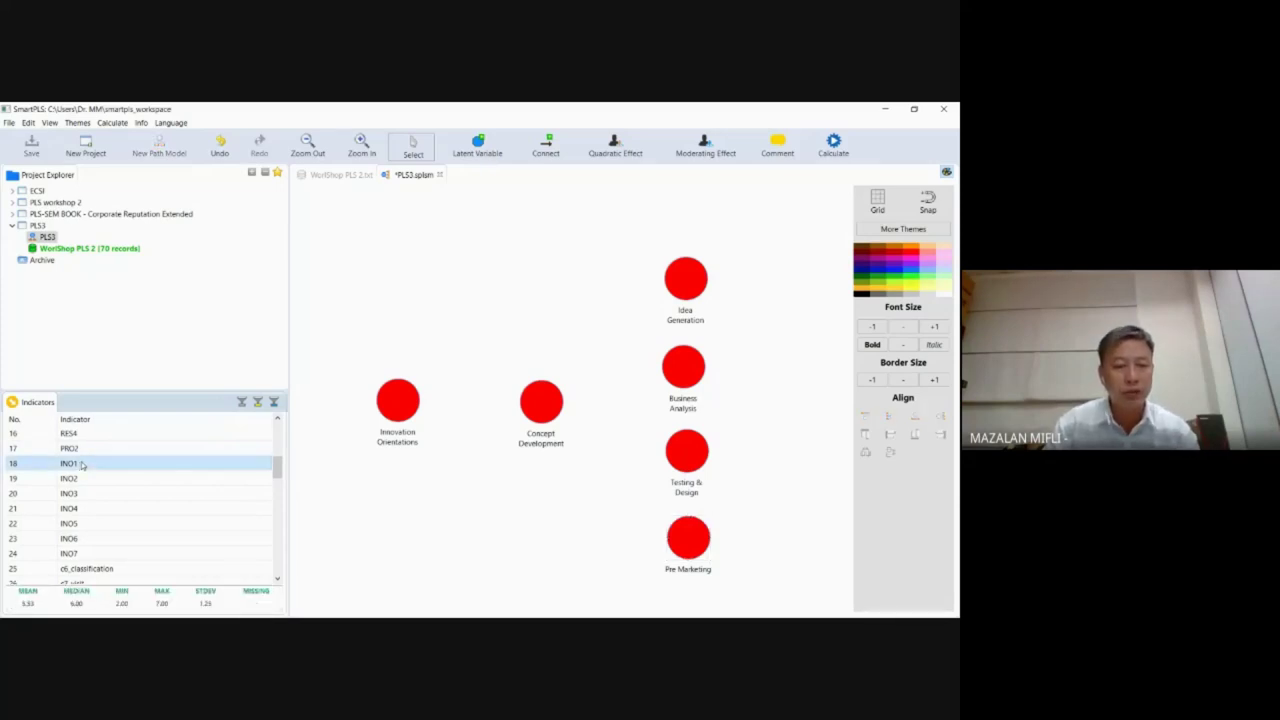
{"action": "left_click", "coordinate": [108, 555], "text": "shift"}
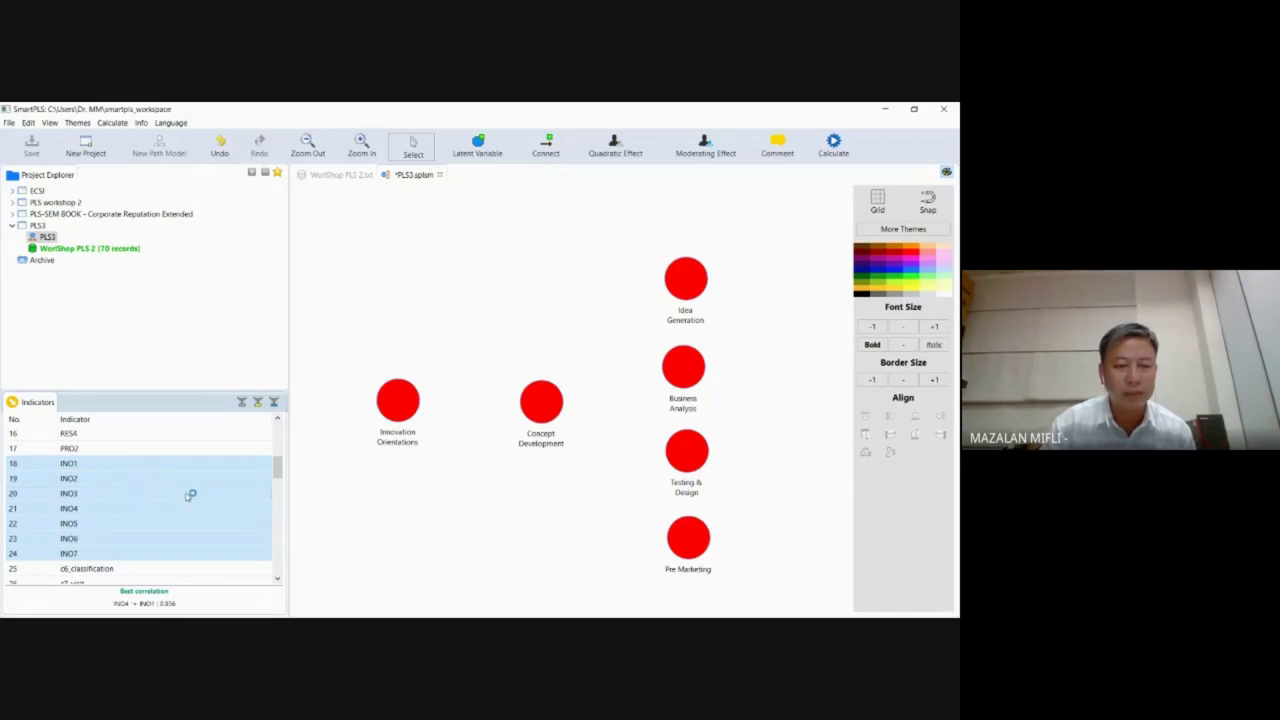
{"action": "left_click_drag", "start_coordinate": [189, 491], "coordinate": [402, 400]}
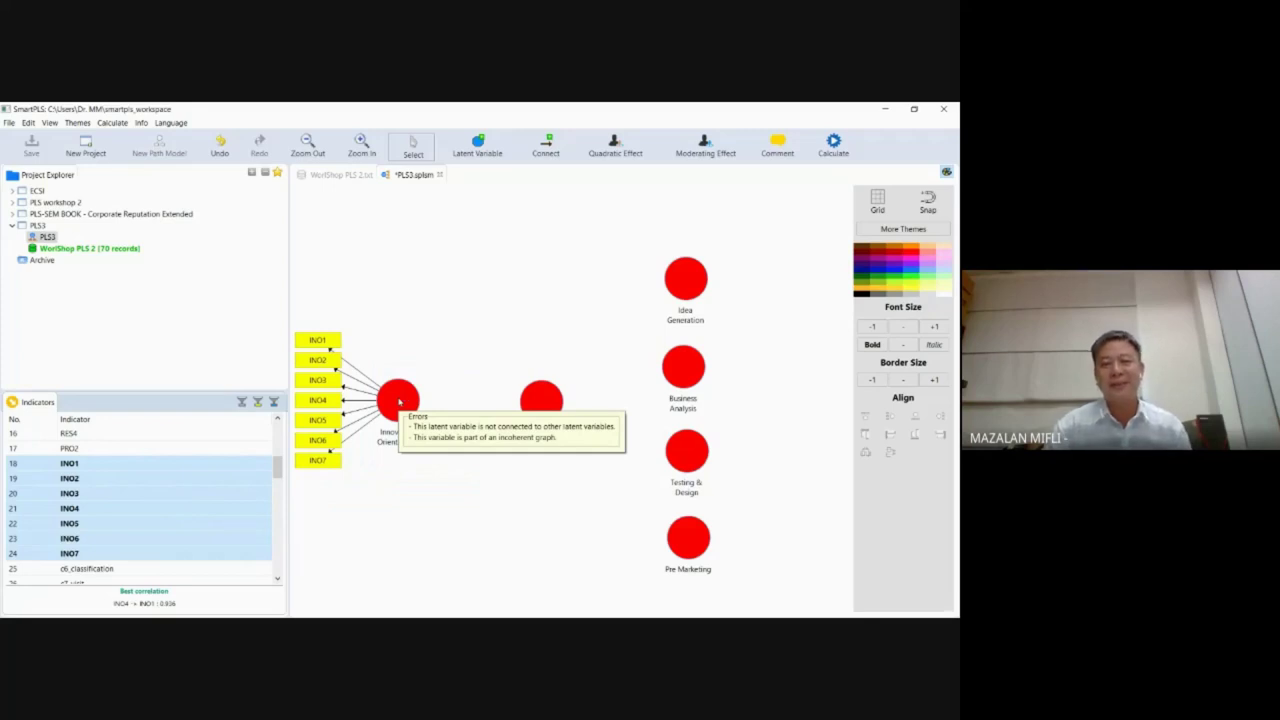
{"action": "left_click", "coordinate": [397, 403]}
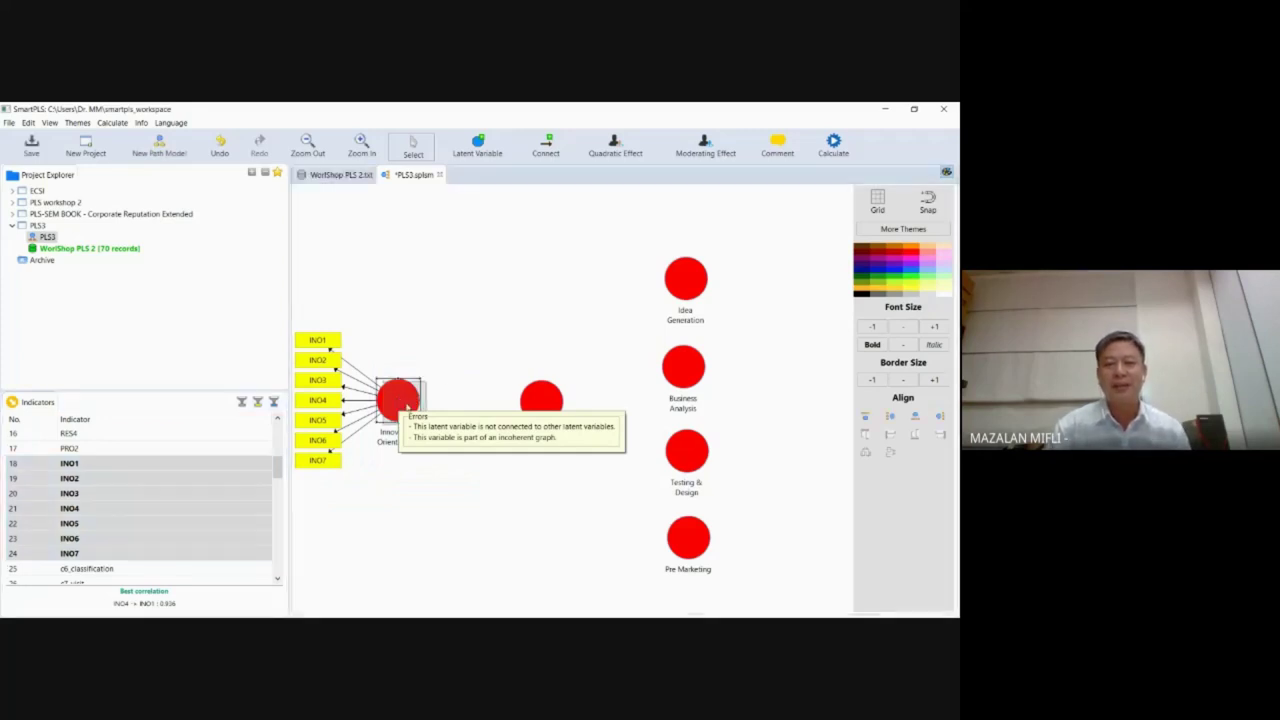
{"action": "left_click_drag", "start_coordinate": [420, 403], "coordinate": [421, 401]}
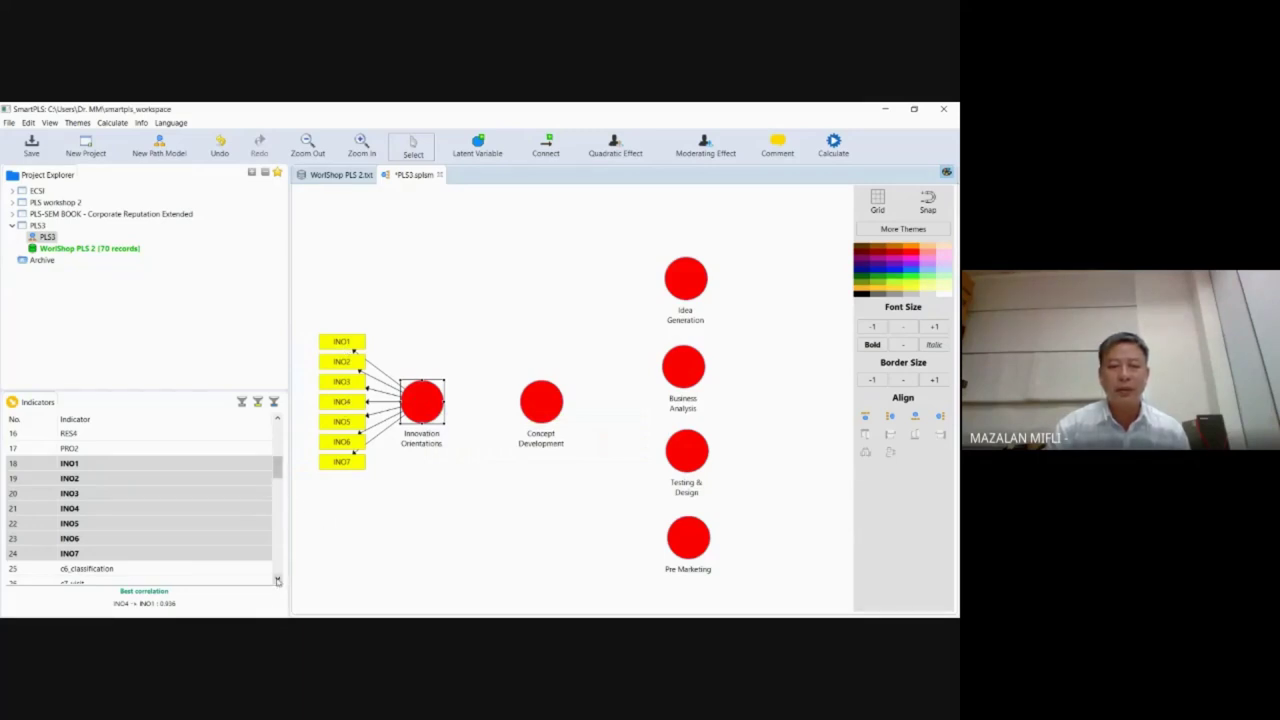
Step: Assign indicators IDE1 and IDE2 to the Idea Generation latent variable
{"action": "left_click", "coordinate": [277, 580]}
{"action": "left_click", "coordinate": [277, 580]}
{"action": "left_click", "coordinate": [277, 580]}
{"action": "left_click", "coordinate": [277, 580]}
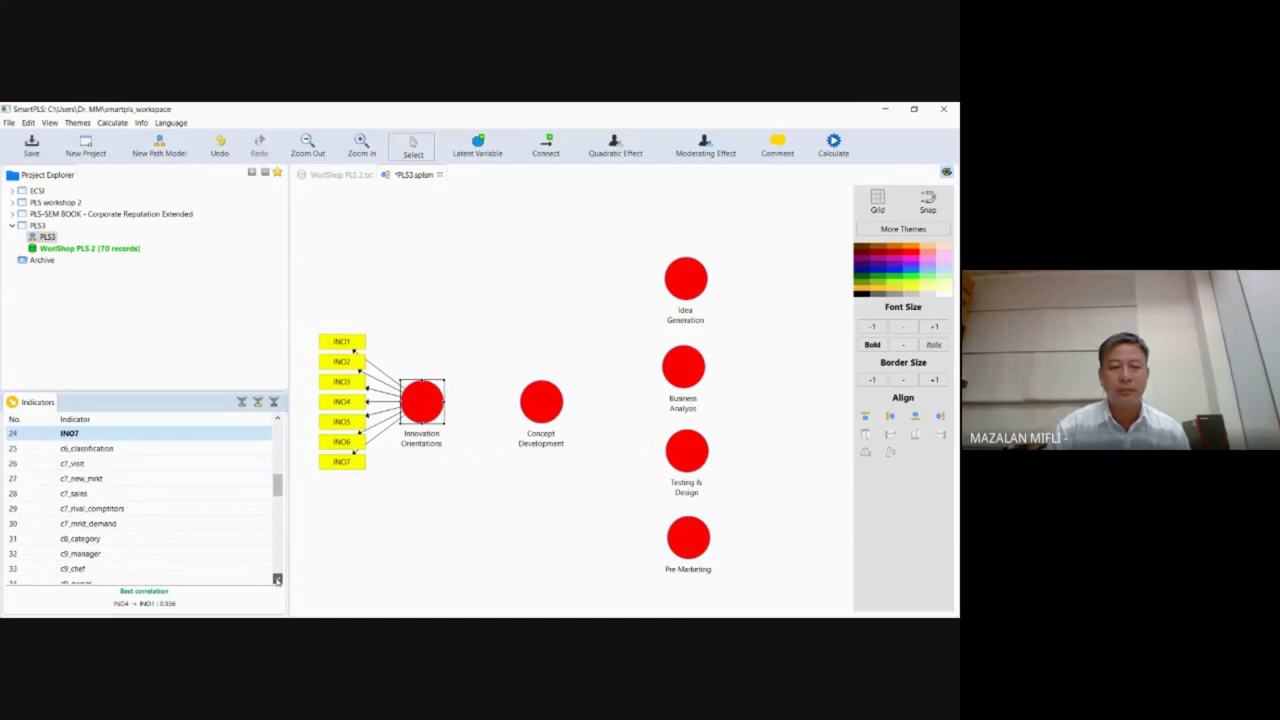
{"action": "left_click", "coordinate": [277, 580]}
{"action": "left_click", "coordinate": [277, 580]}
{"action": "left_click_drag", "start_coordinate": [278, 490], "coordinate": [280, 515]}
{"action": "left_click", "coordinate": [68, 479]}
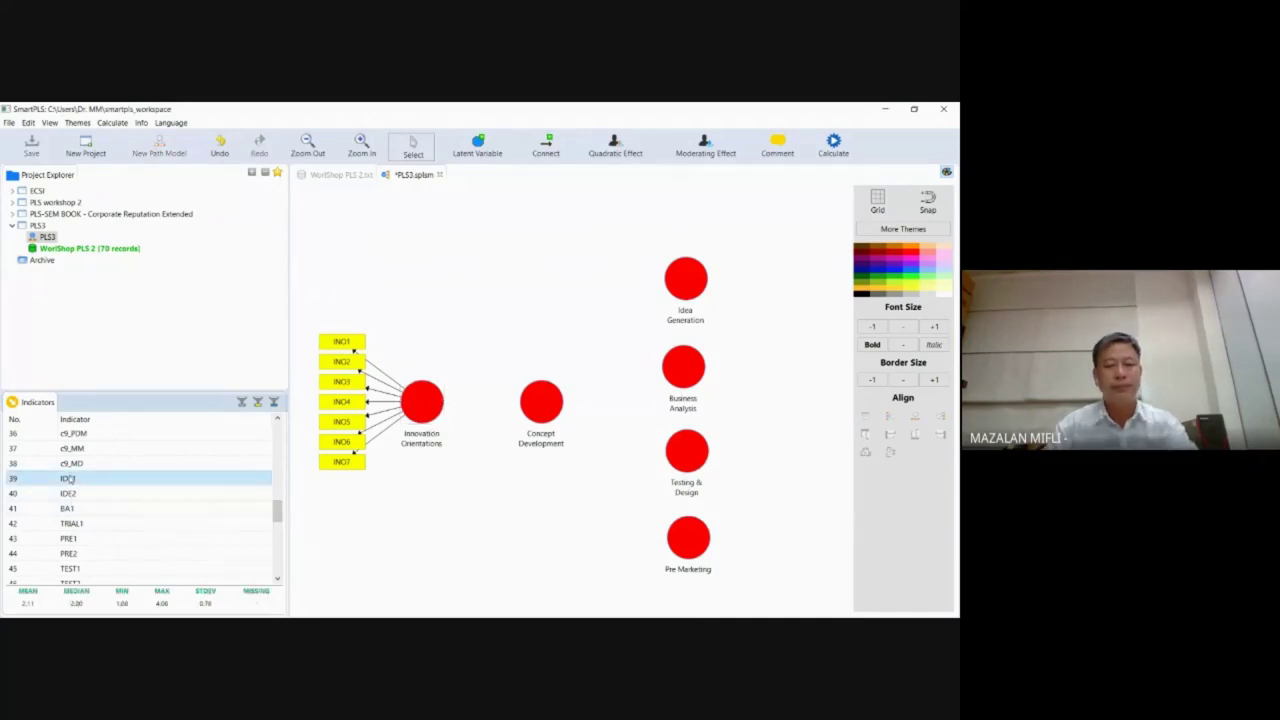
{"action": "left_click", "coordinate": [82, 494], "text": "ctrl"}
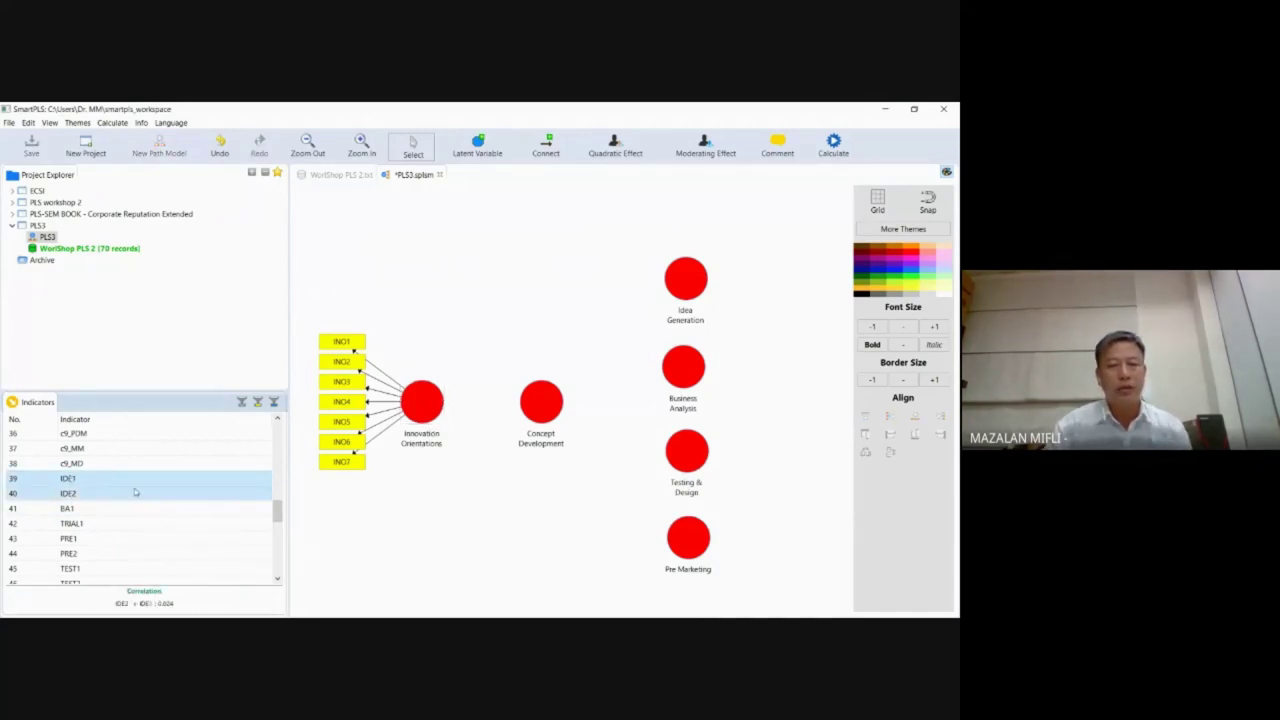
{"action": "left_click_drag", "start_coordinate": [170, 481], "coordinate": [686, 280]}
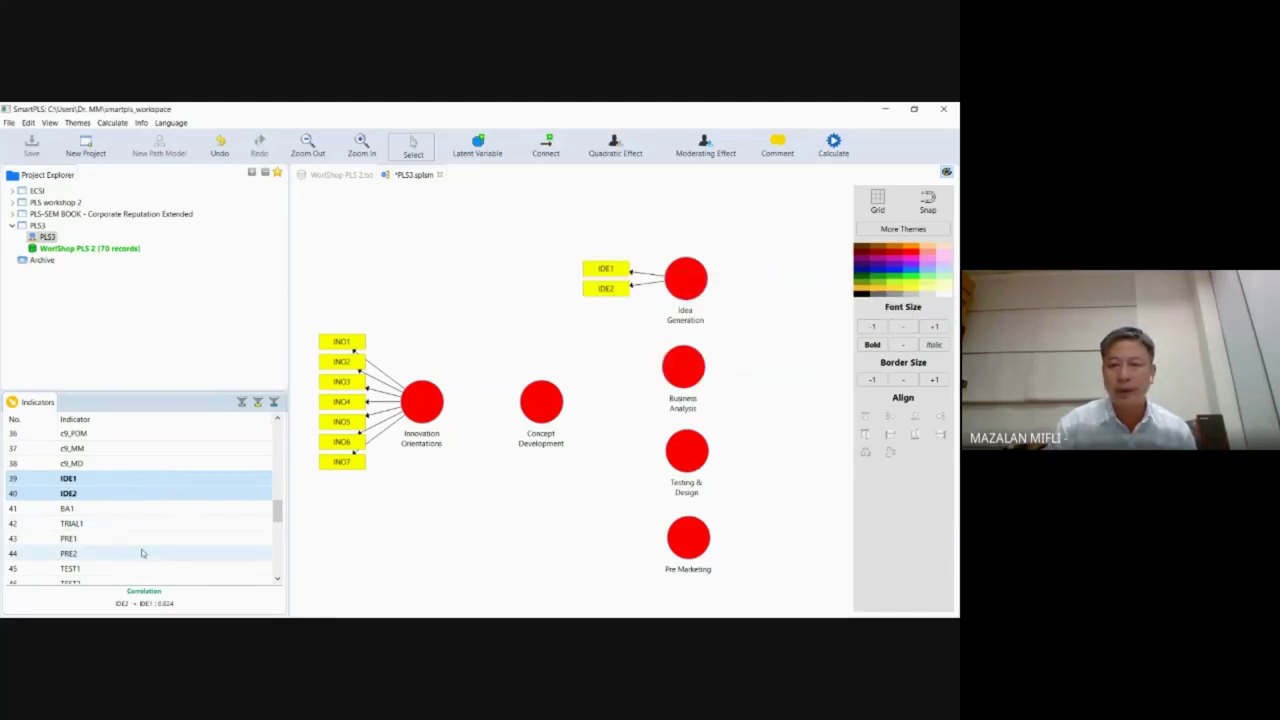
Step: Assign indicators BA1, BA2, BA3 and BA4 to the Business Analysis latent variable
{"action": "left_click", "coordinate": [107, 509]}
{"action": "left_click_drag", "start_coordinate": [107, 509], "coordinate": [684, 368]}
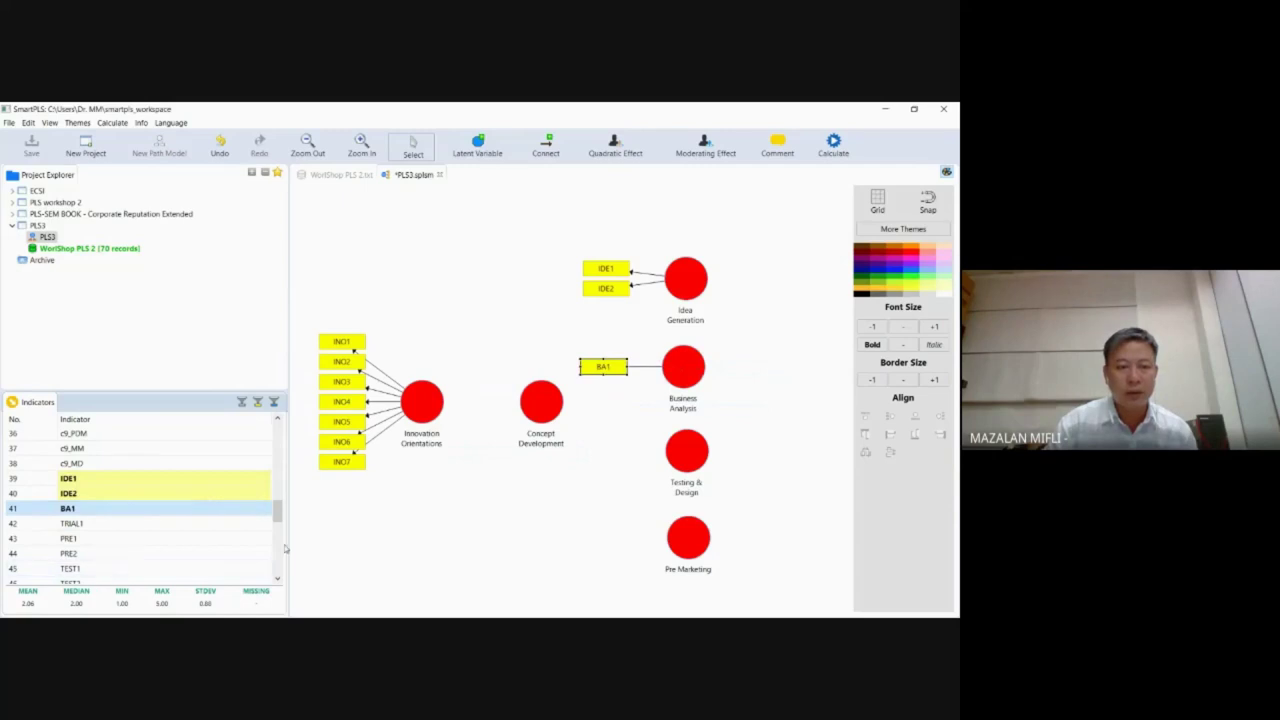
{"action": "scroll", "coordinate": [279, 580], "scroll_direction": "down", "scroll_amount": 8}
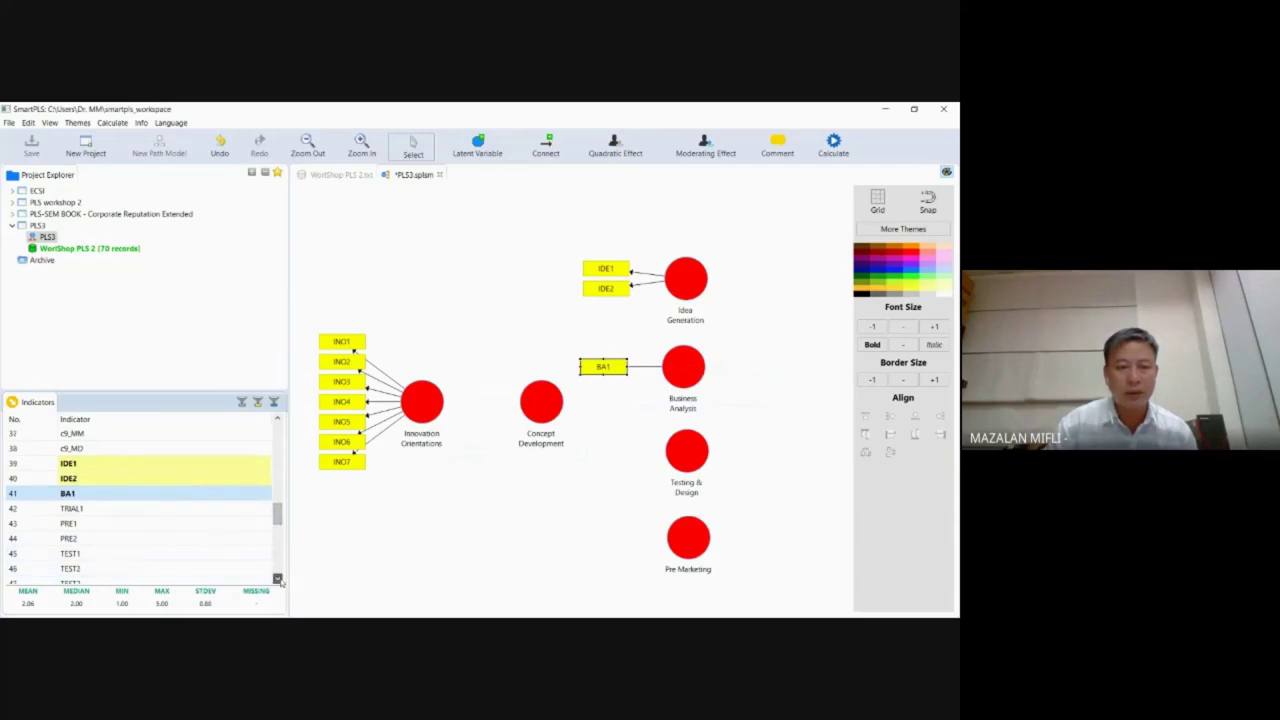
{"action": "left_click", "coordinate": [279, 580]}
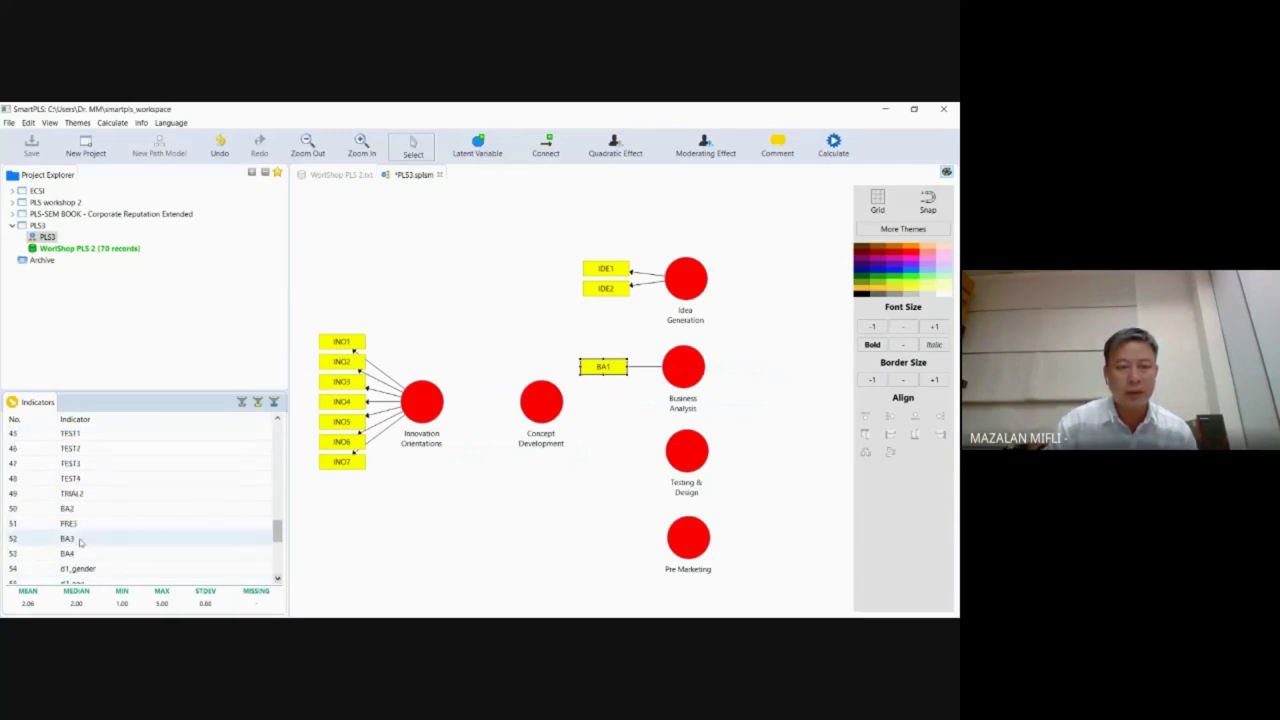
{"action": "left_click_drag", "start_coordinate": [84, 510], "coordinate": [697, 372]}
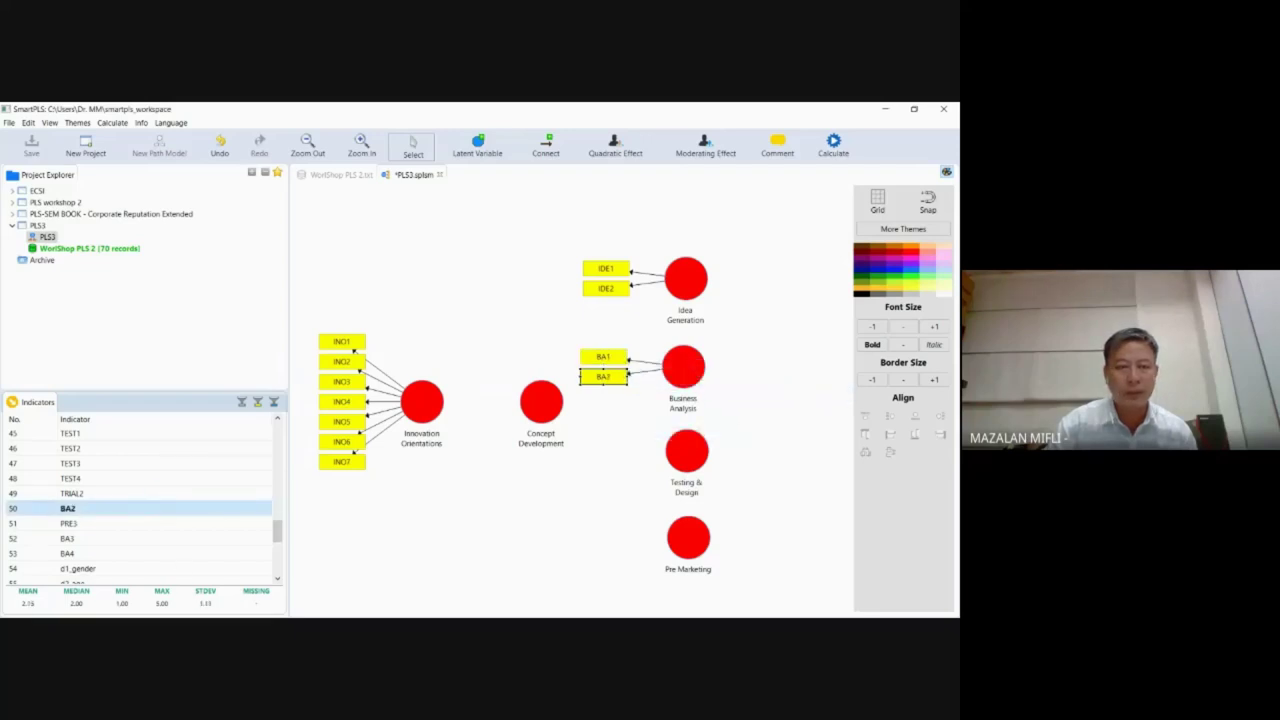
{"action": "left_click", "coordinate": [100, 539]}
{"action": "left_click", "coordinate": [117, 551], "text": "shift"}
{"action": "left_click_drag", "start_coordinate": [117, 551], "coordinate": [684, 364]}
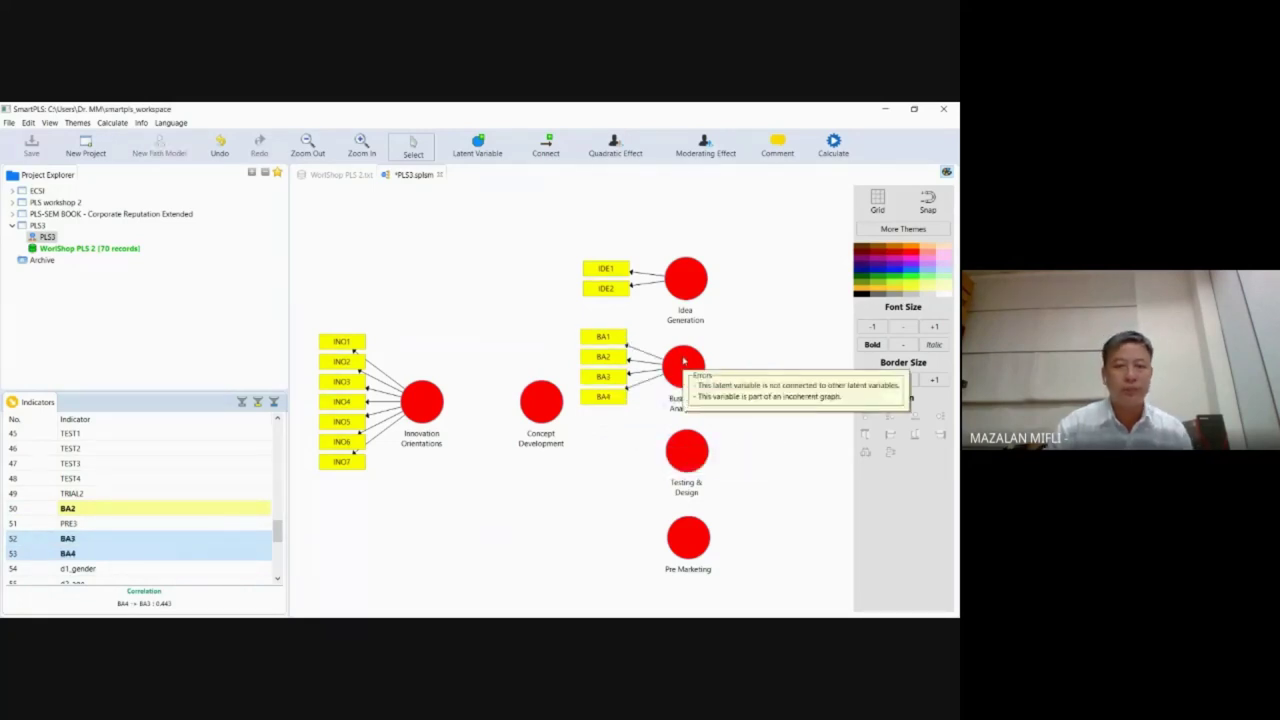
Step: Assign indicators TEST1 through TEST4 to the Testing & Design latent variable
{"action": "scroll", "coordinate": [150, 446], "scroll_direction": "up", "scroll_amount": 1}
{"action": "left_click", "coordinate": [93, 450]}
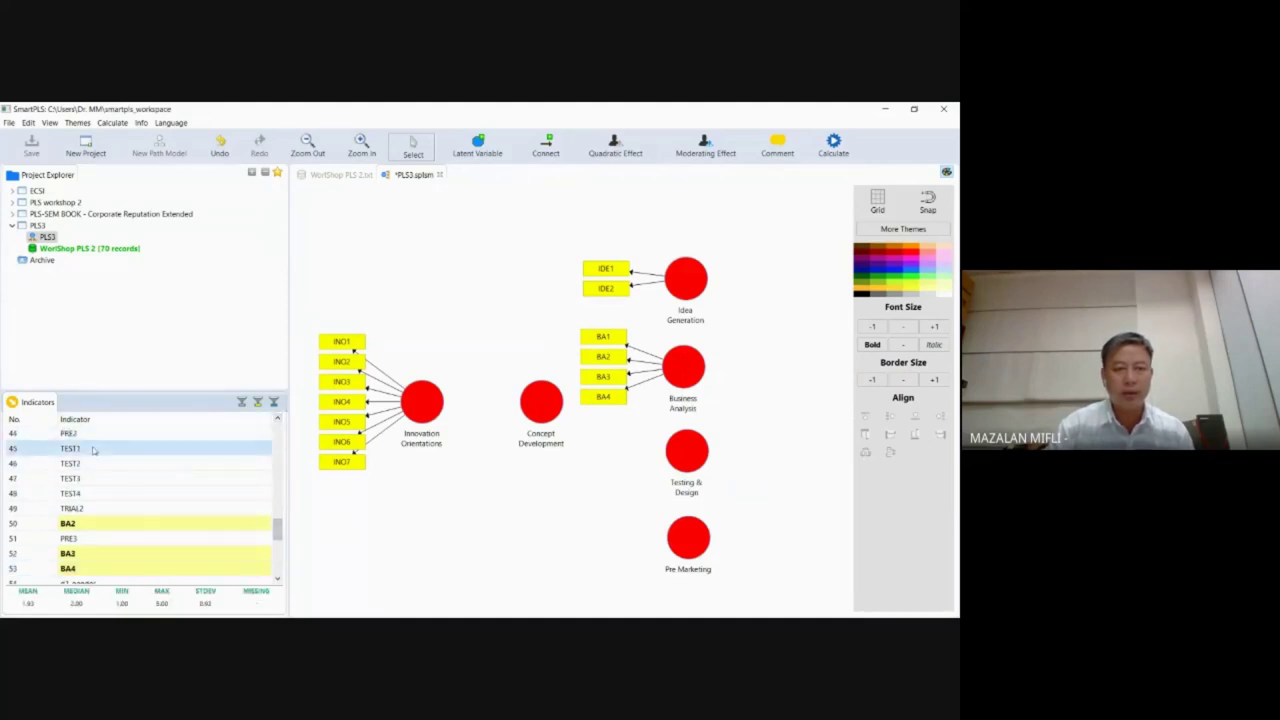
{"action": "left_click", "coordinate": [108, 498], "text": "shift"}
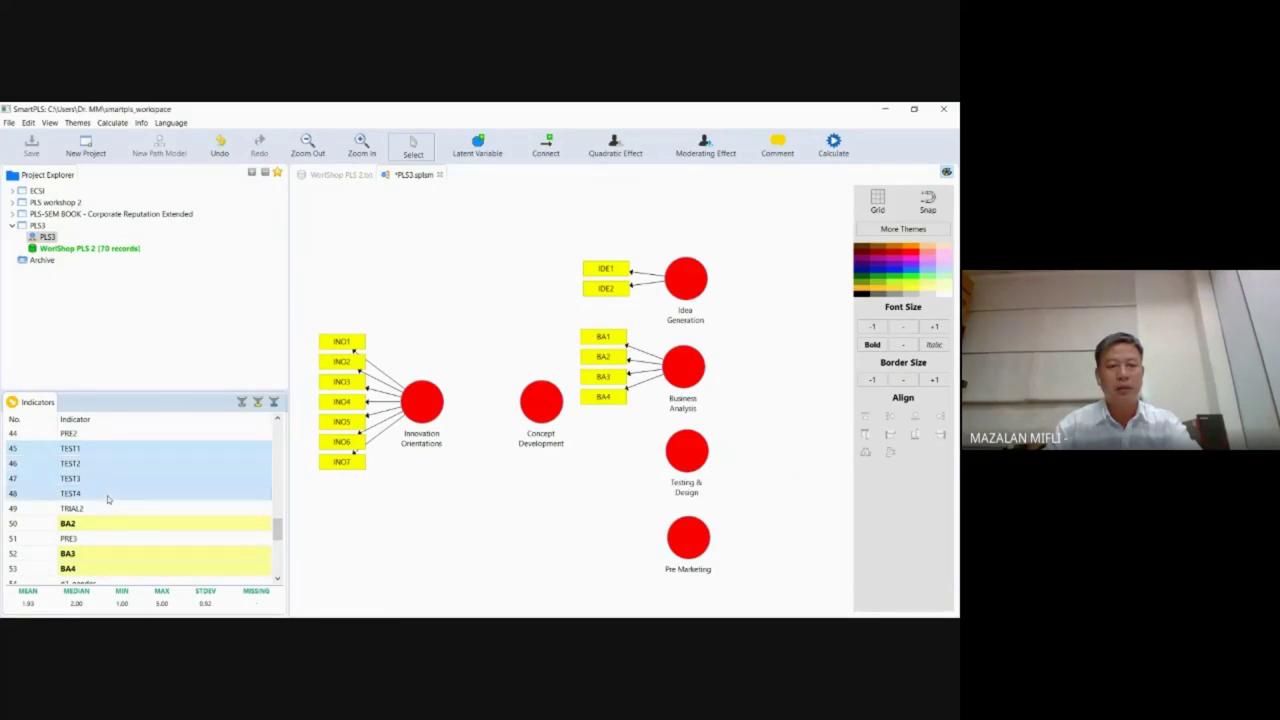
{"action": "left_click_drag", "start_coordinate": [122, 466], "coordinate": [700, 448]}
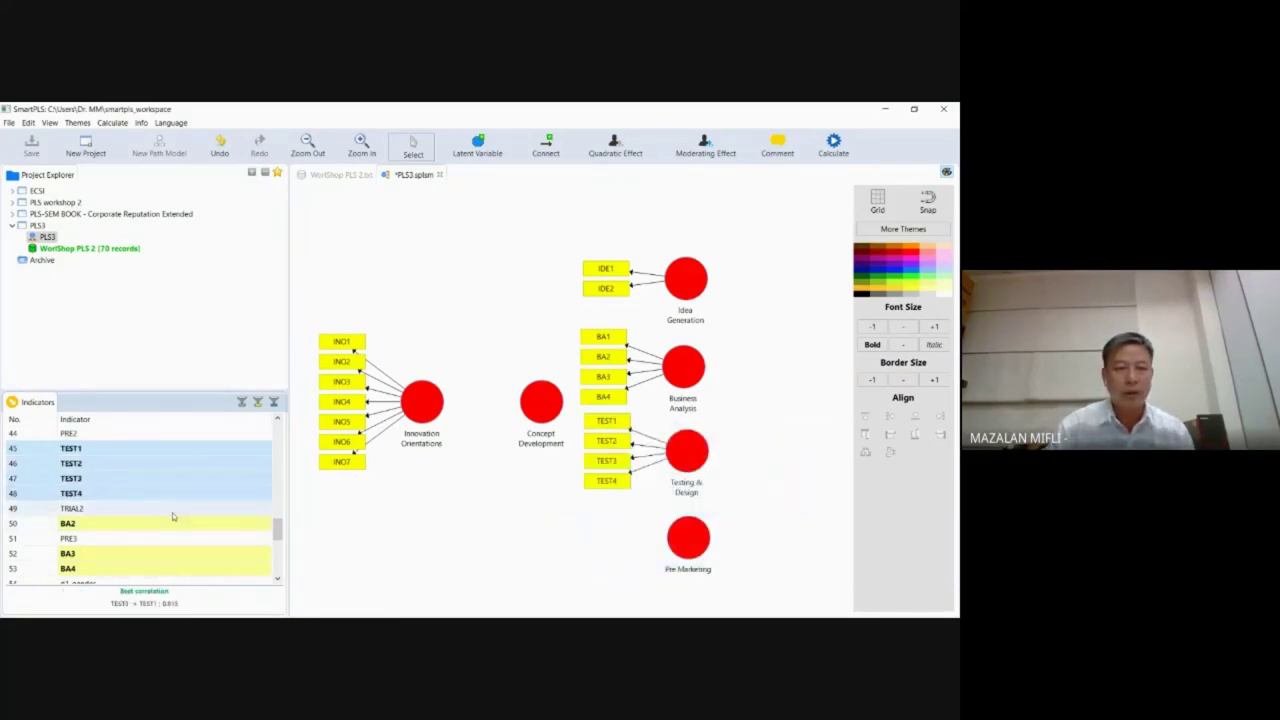
Step: Assign indicators PRE1, PRE2 and PRE3 to the Pre Marketing latent variable
{"action": "left_click", "coordinate": [278, 421]}
{"action": "left_click", "coordinate": [105, 450]}
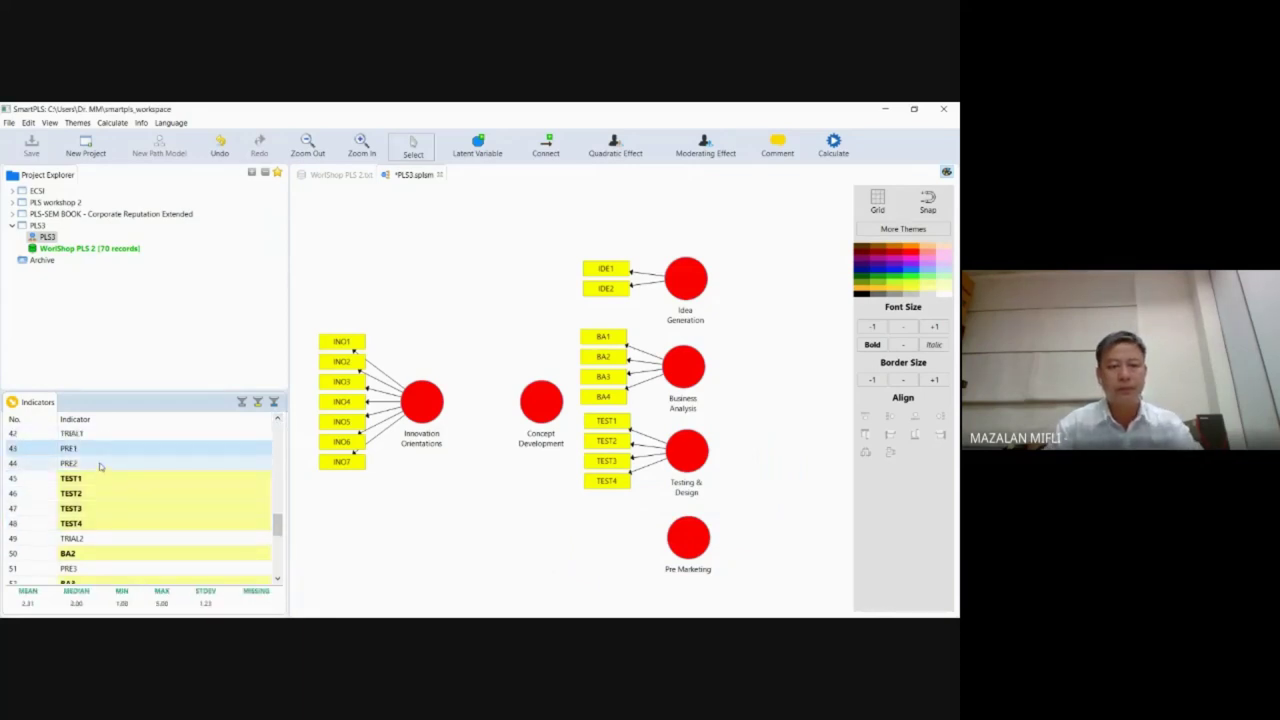
{"action": "left_click", "coordinate": [100, 464], "text": "shift"}
{"action": "left_click_drag", "start_coordinate": [110, 452], "coordinate": [683, 530]}
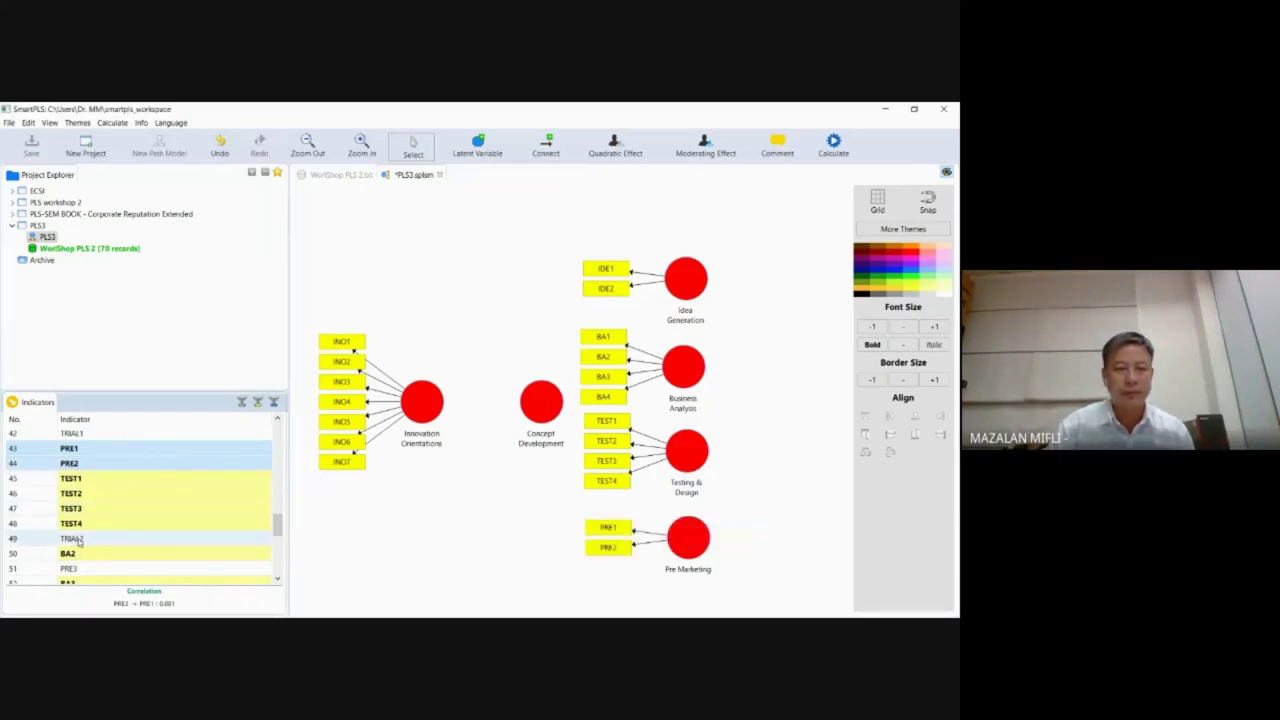
{"action": "left_click", "coordinate": [278, 578]}
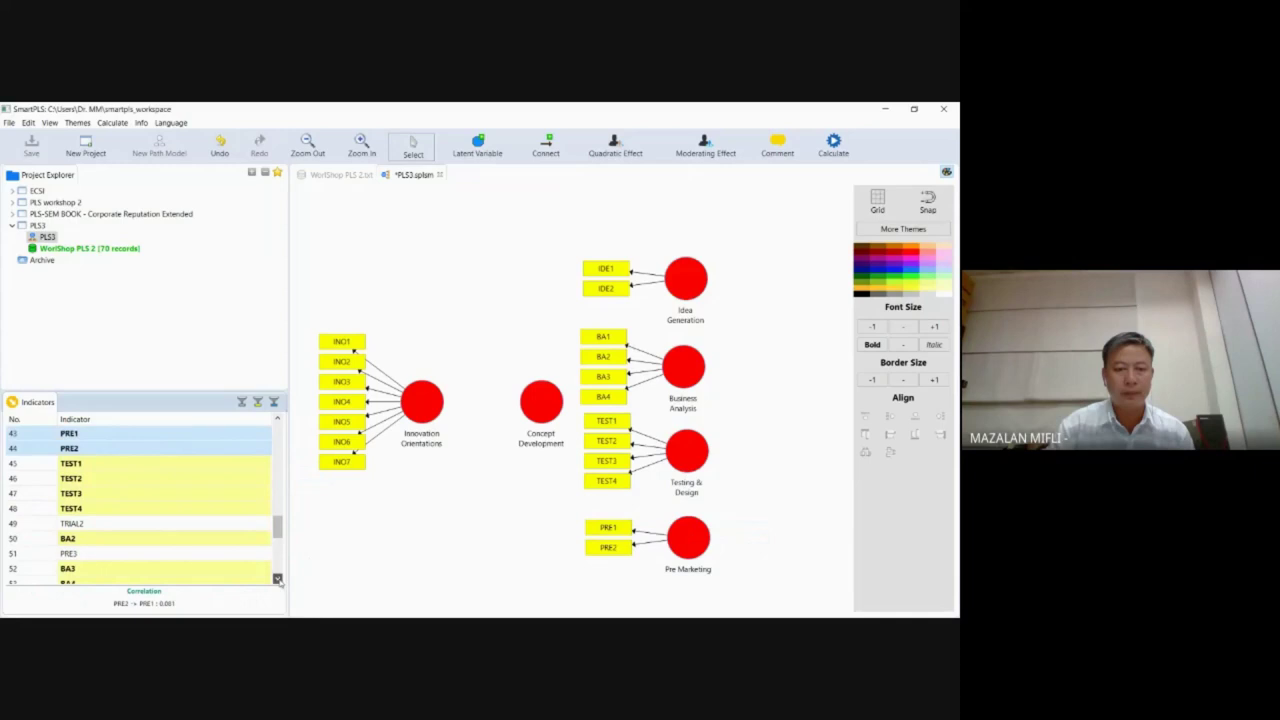
{"action": "left_click", "coordinate": [278, 578]}
{"action": "left_click", "coordinate": [278, 578]}
{"action": "left_click_drag", "start_coordinate": [75, 523], "coordinate": [722, 553]}
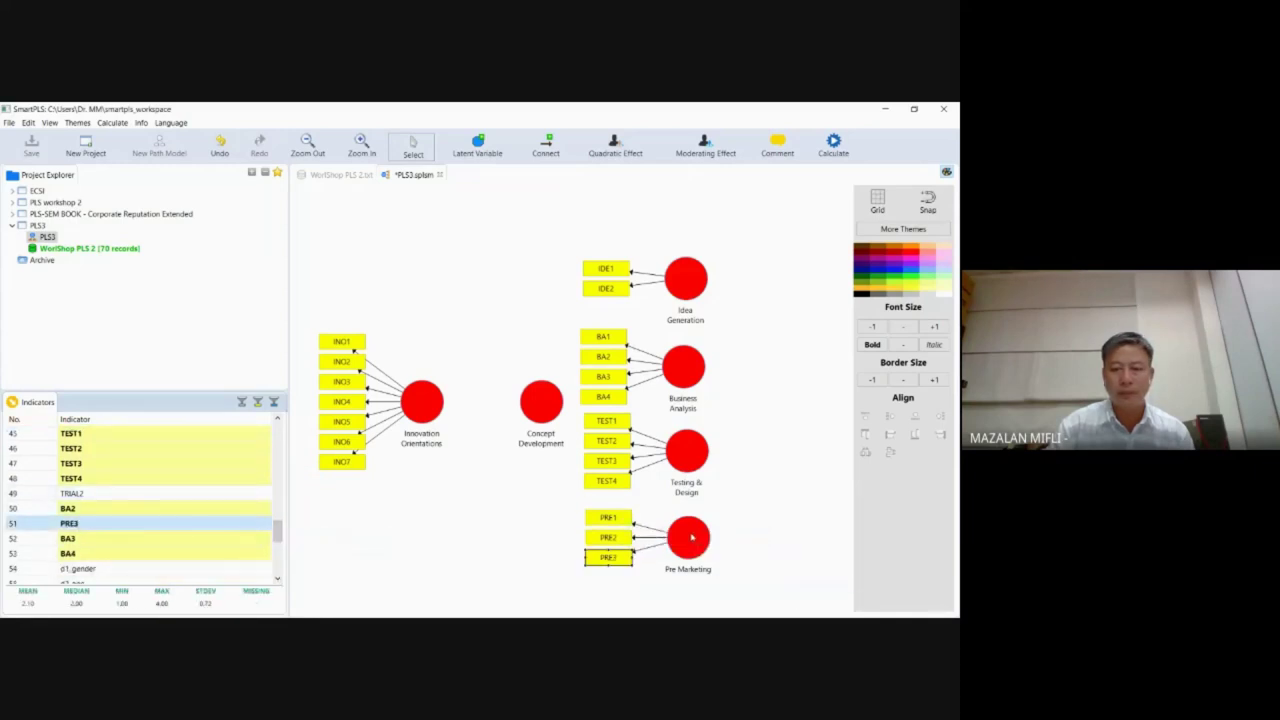
Step: Look through the remaining indicators to the end of the list and return to its beginning
{"action": "left_click", "coordinate": [278, 578]}
{"action": "left_click", "coordinate": [278, 578]}
{"action": "left_click", "coordinate": [278, 578]}
{"action": "left_click", "coordinate": [278, 578]}
{"action": "left_click", "coordinate": [278, 578]}
{"action": "left_click", "coordinate": [278, 578]}
{"action": "left_click", "coordinate": [278, 578]}
{"action": "left_click", "coordinate": [278, 578]}
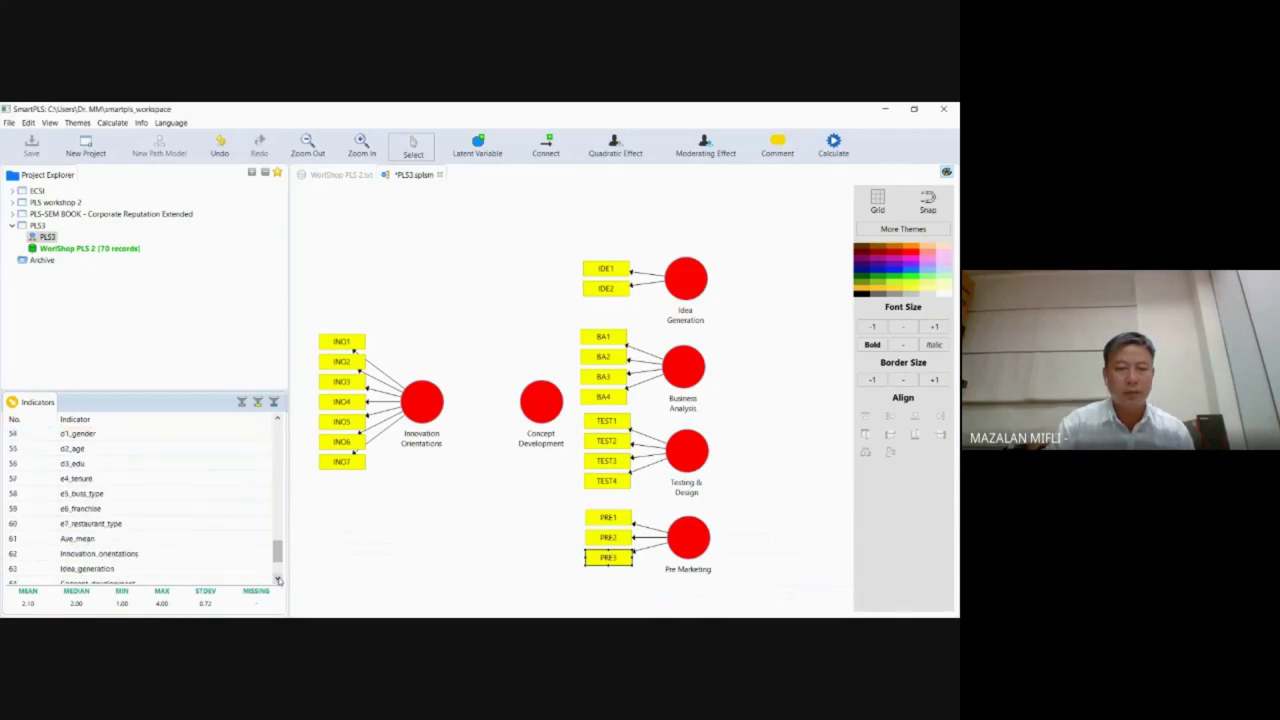
{"action": "left_click", "coordinate": [278, 578]}
{"action": "left_click", "coordinate": [278, 578]}
{"action": "left_click", "coordinate": [278, 578]}
{"action": "left_click", "coordinate": [278, 578]}
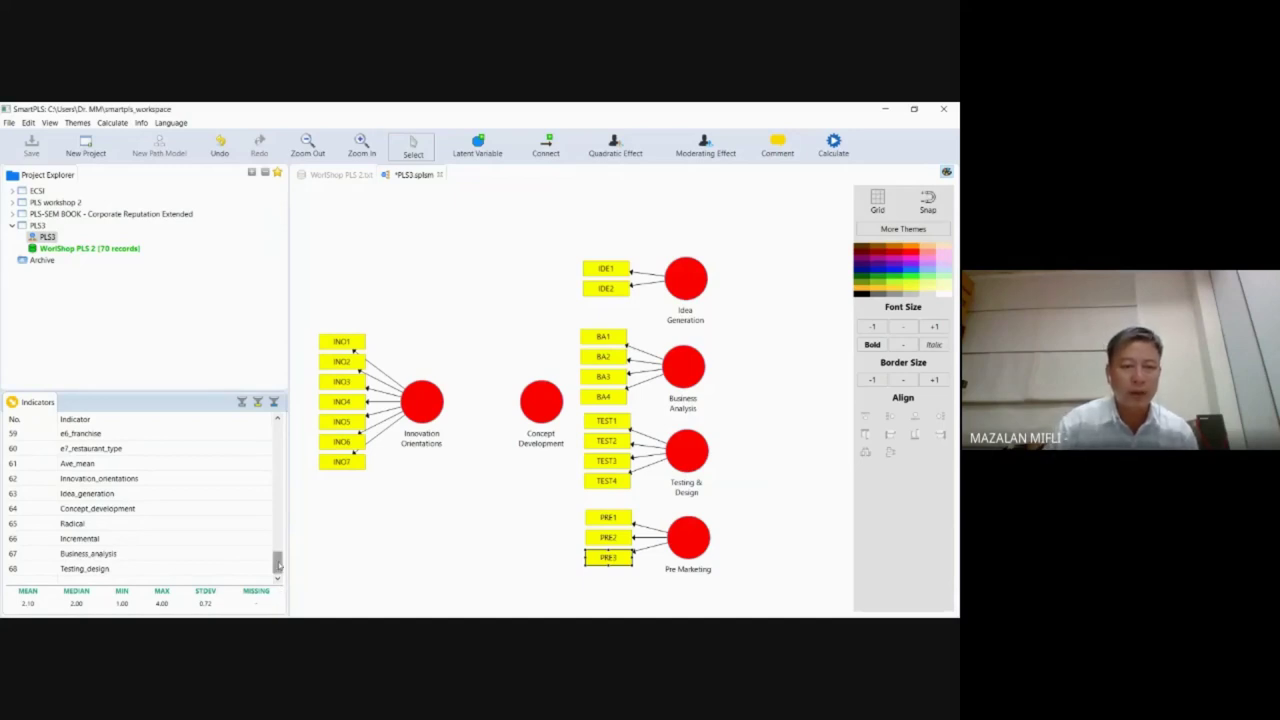
{"action": "left_click_drag", "start_coordinate": [279, 566], "coordinate": [272, 543]}
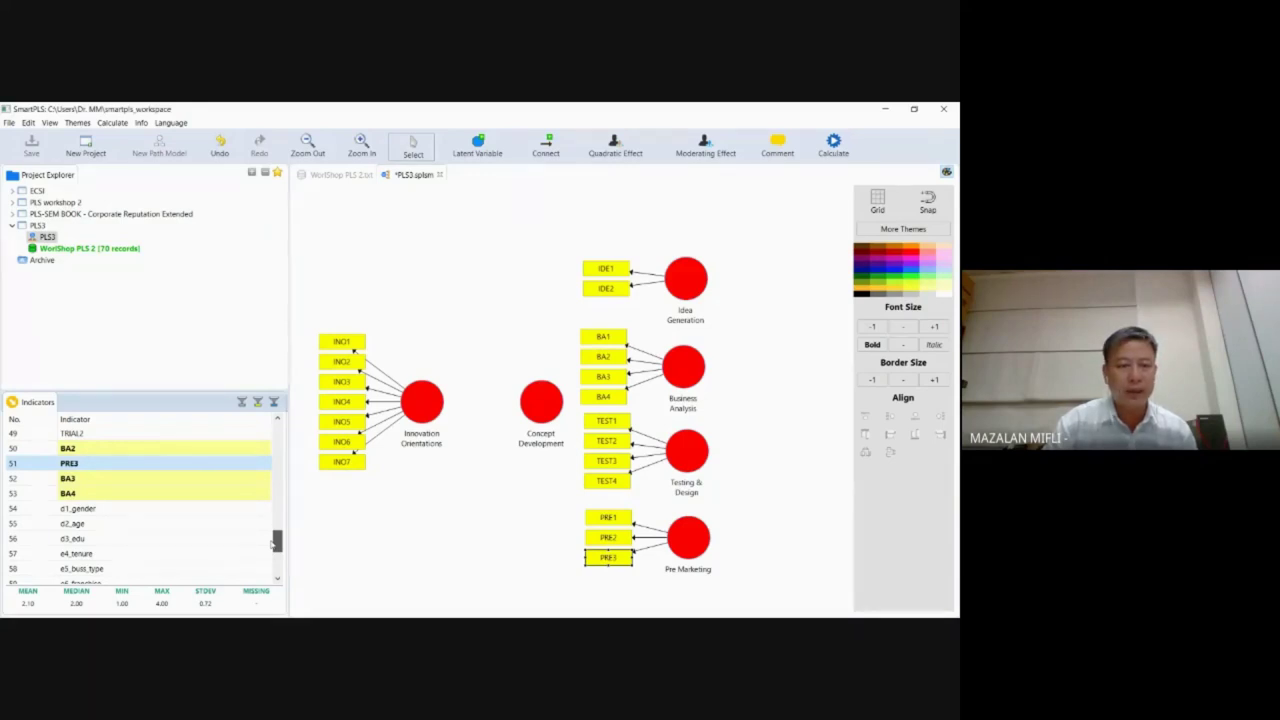
{"action": "left_click_drag", "start_coordinate": [273, 543], "coordinate": [281, 428]}
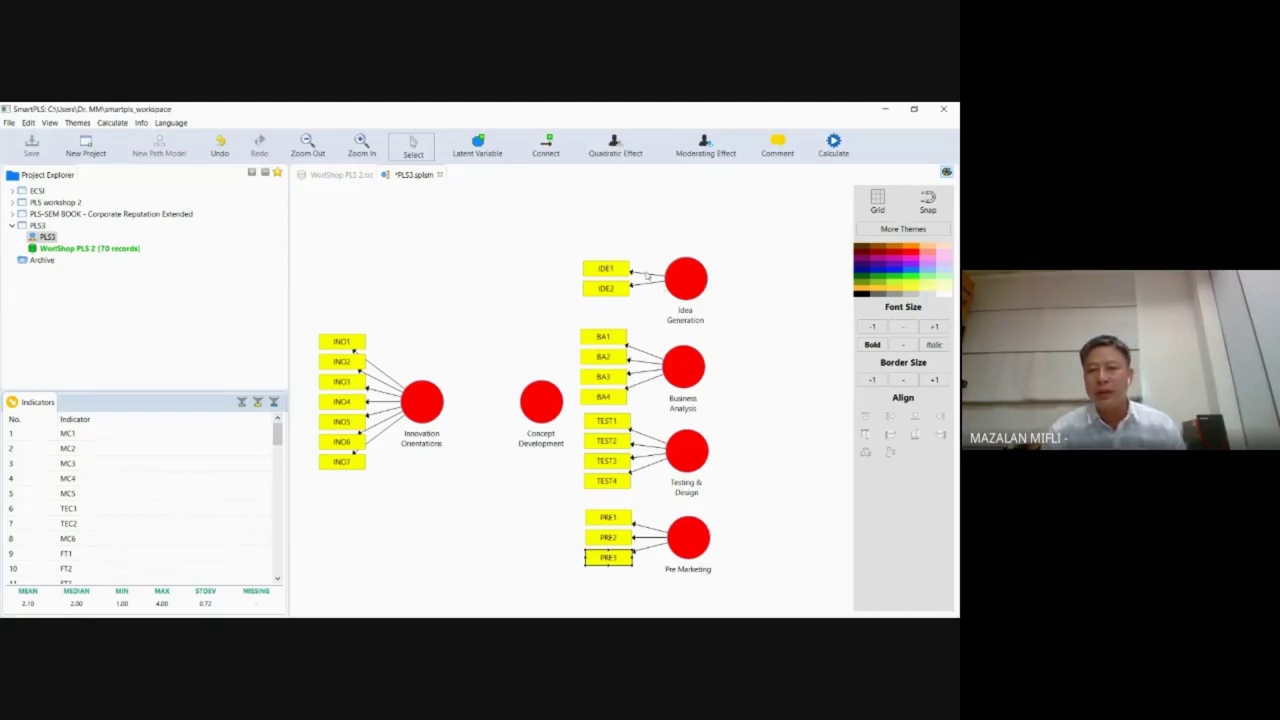
Step: Align the indicators of Idea Generation, Business Analysis, Testing & Design and Pre Marketing to the right of their constructs
{"action": "left_click", "coordinate": [685, 281]}
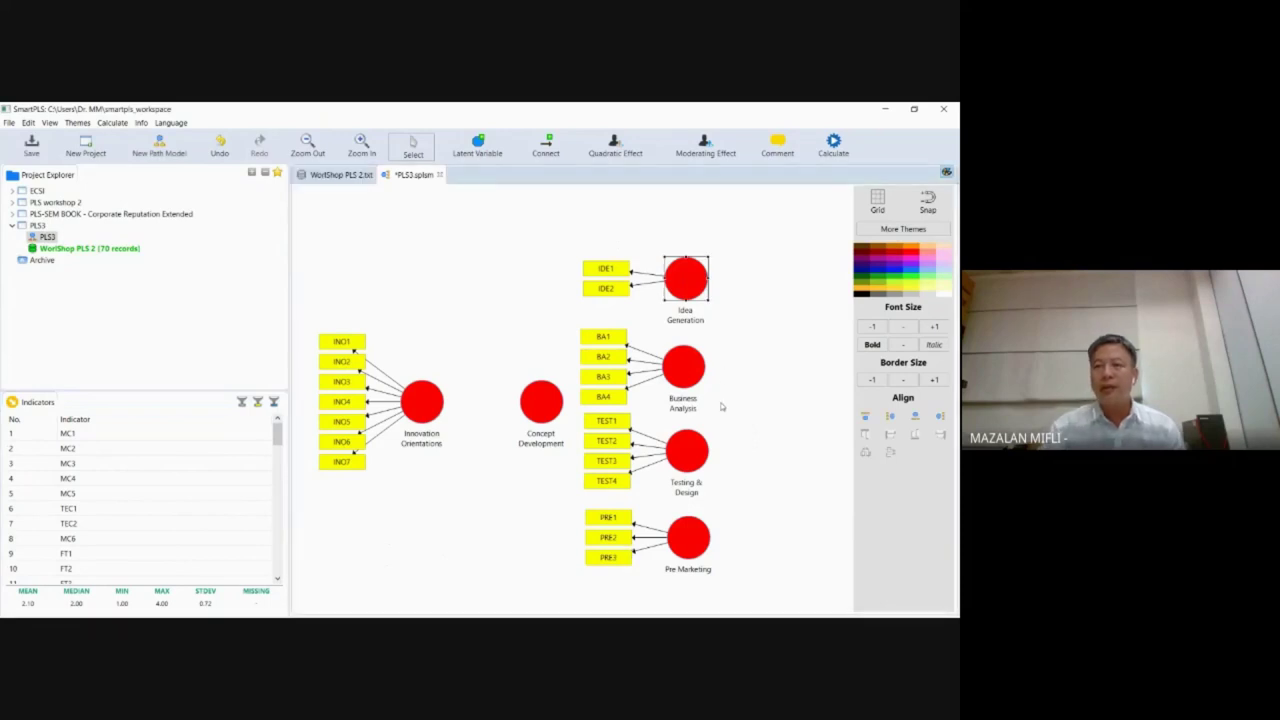
{"action": "right_click", "coordinate": [686, 284]}
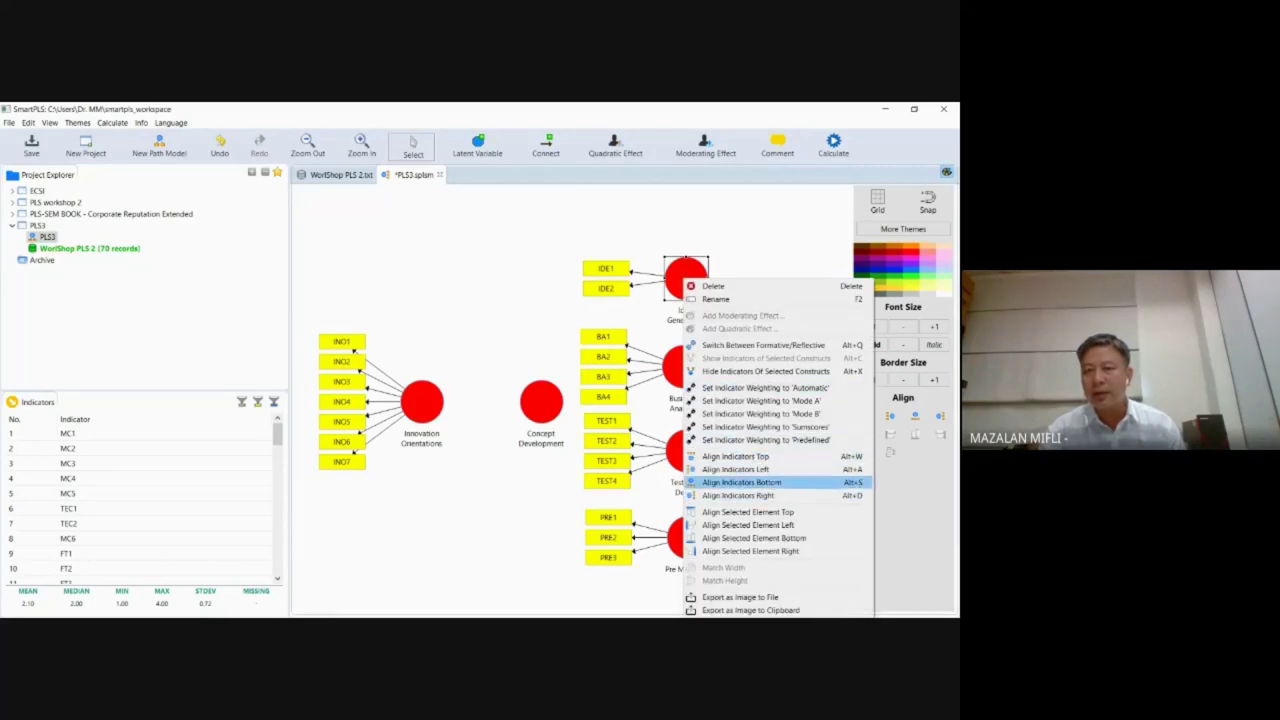
{"action": "left_click", "coordinate": [753, 228]}
{"action": "left_click", "coordinate": [683, 283]}
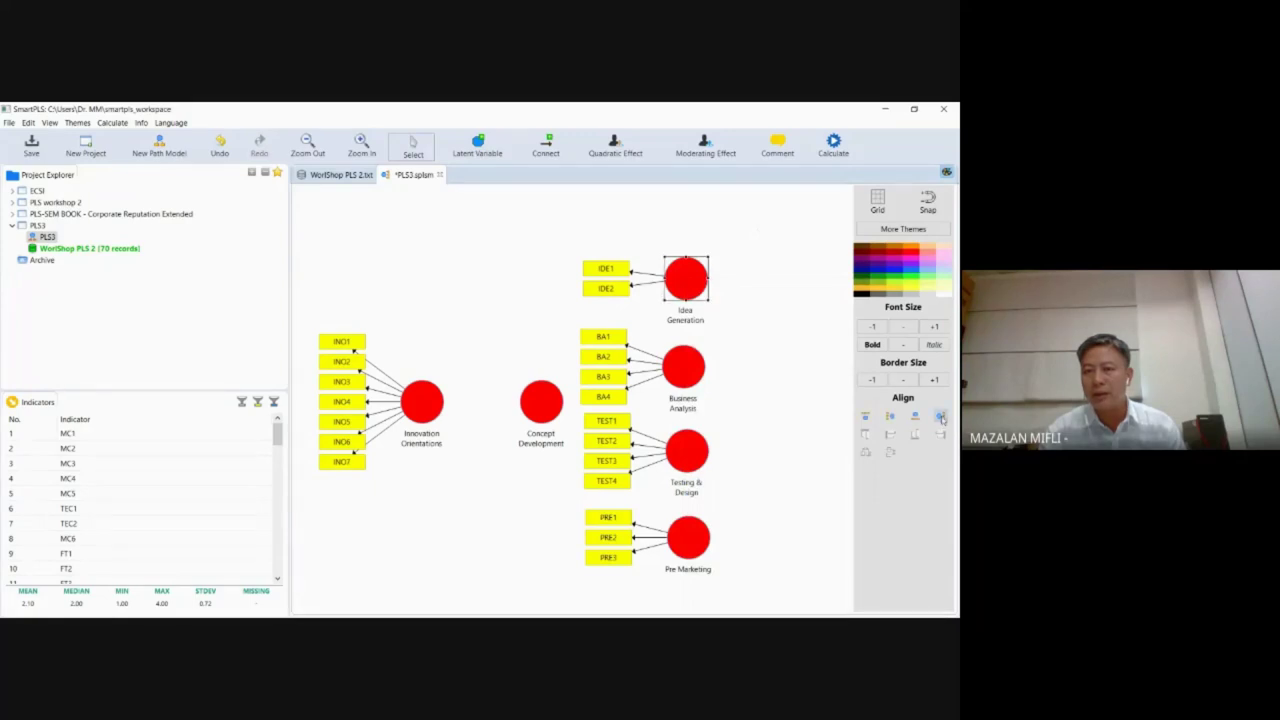
{"action": "left_click", "coordinate": [941, 417]}
{"action": "left_click", "coordinate": [697, 368]}
{"action": "left_click", "coordinate": [940, 418]}
{"action": "left_click", "coordinate": [693, 456]}
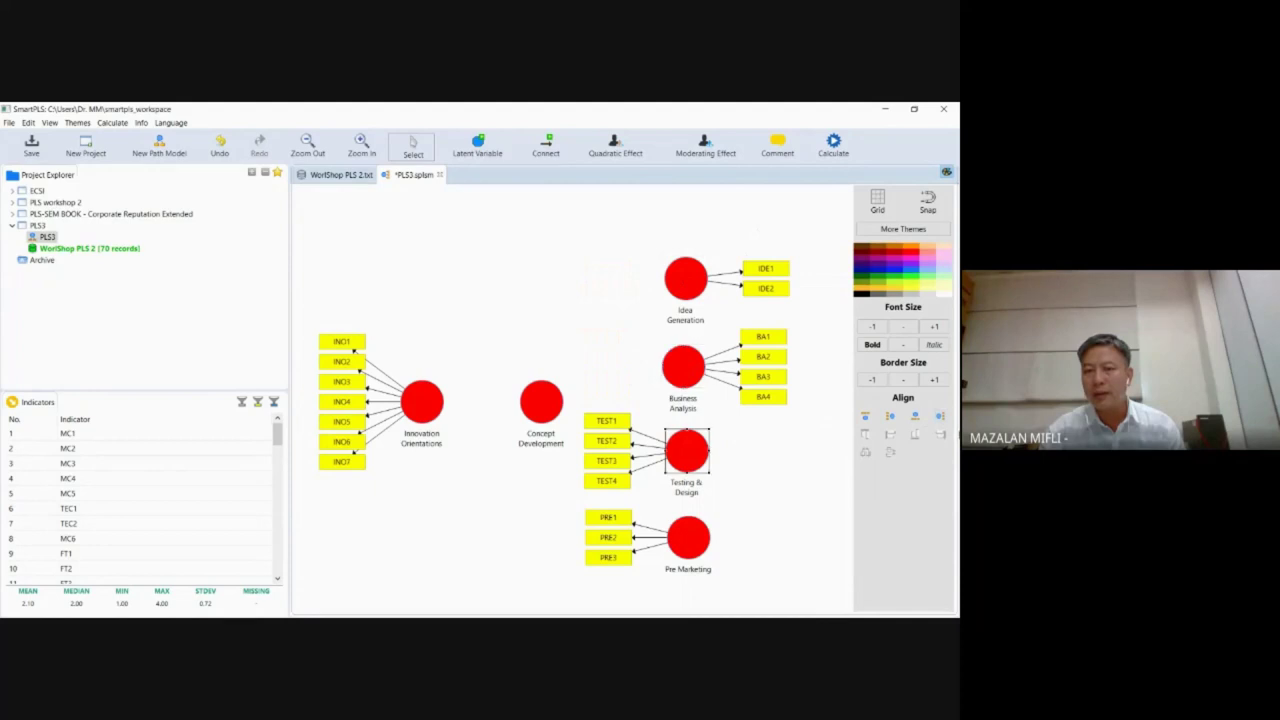
{"action": "left_click", "coordinate": [940, 418]}
{"action": "left_click", "coordinate": [692, 539]}
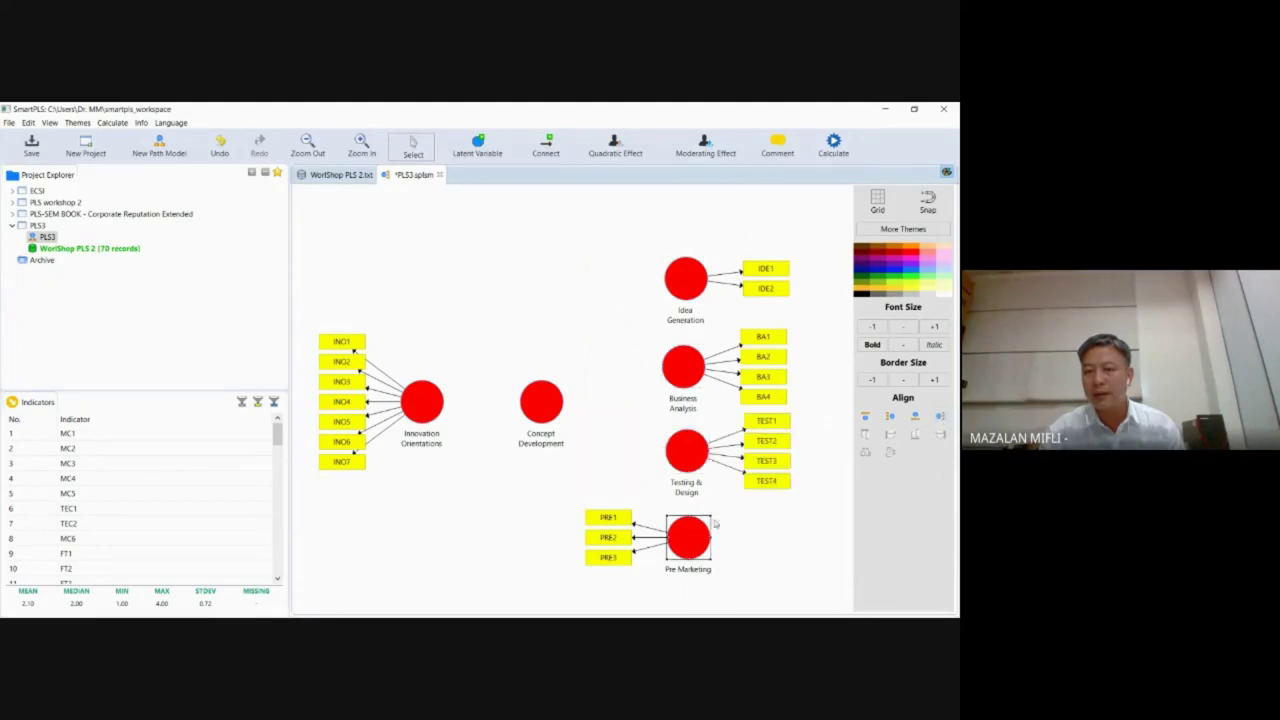
{"action": "left_click", "coordinate": [940, 418]}
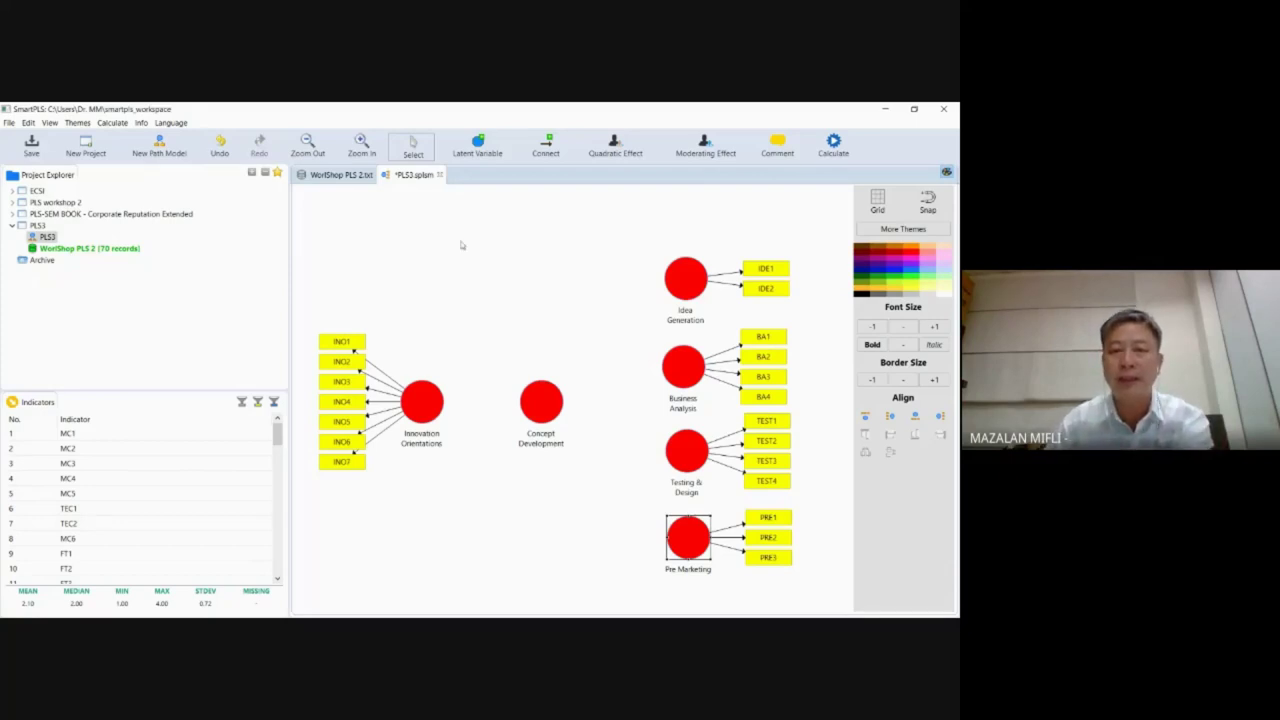
Step: Connect Innovation Orientations to Concept Development, and Concept Development to Idea Generation, with structural paths
{"action": "left_click", "coordinate": [546, 146]}
{"action": "left_click", "coordinate": [422, 410]}
{"action": "left_click", "coordinate": [536, 408]}
{"action": "left_click", "coordinate": [538, 402]}
{"action": "left_click", "coordinate": [684, 287]}
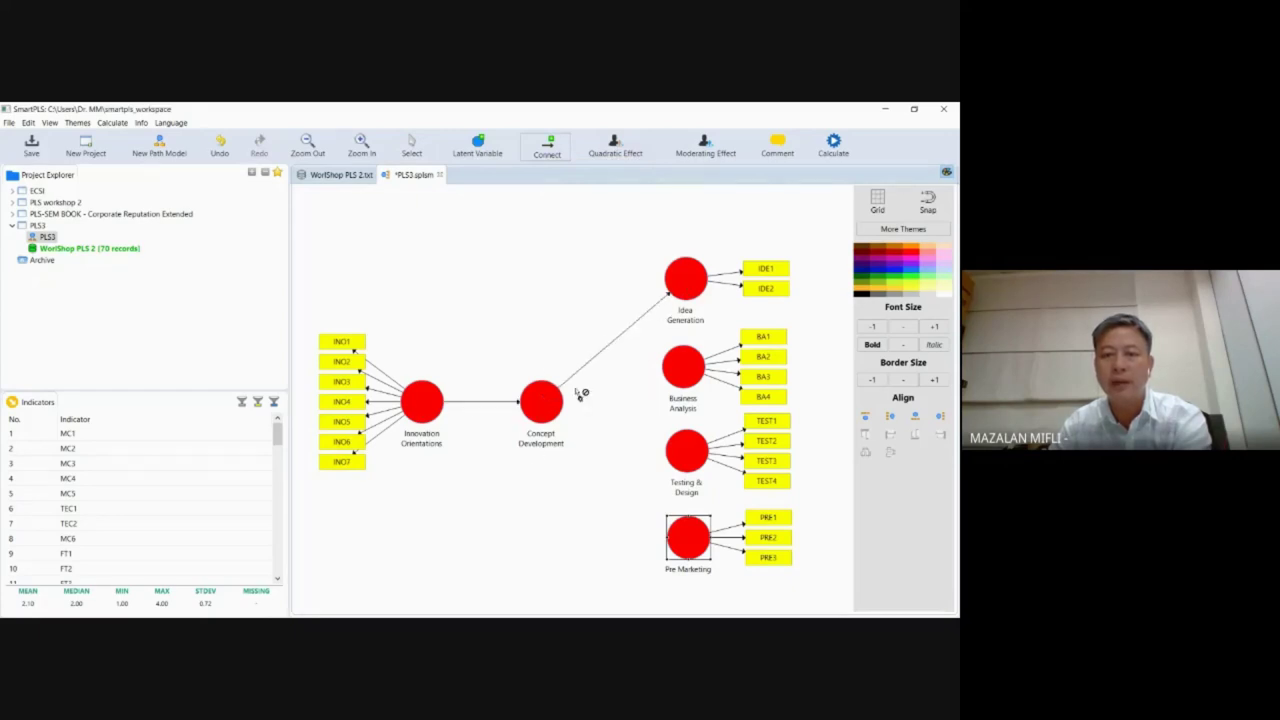
Step: Connect Concept Development to Business Analysis, Testing & Design and Pre Marketing with structural paths, and return to selection mode
{"action": "left_click", "coordinate": [550, 406]}
{"action": "left_click", "coordinate": [677, 370]}
{"action": "left_click", "coordinate": [549, 408]}
{"action": "left_click", "coordinate": [688, 452]}
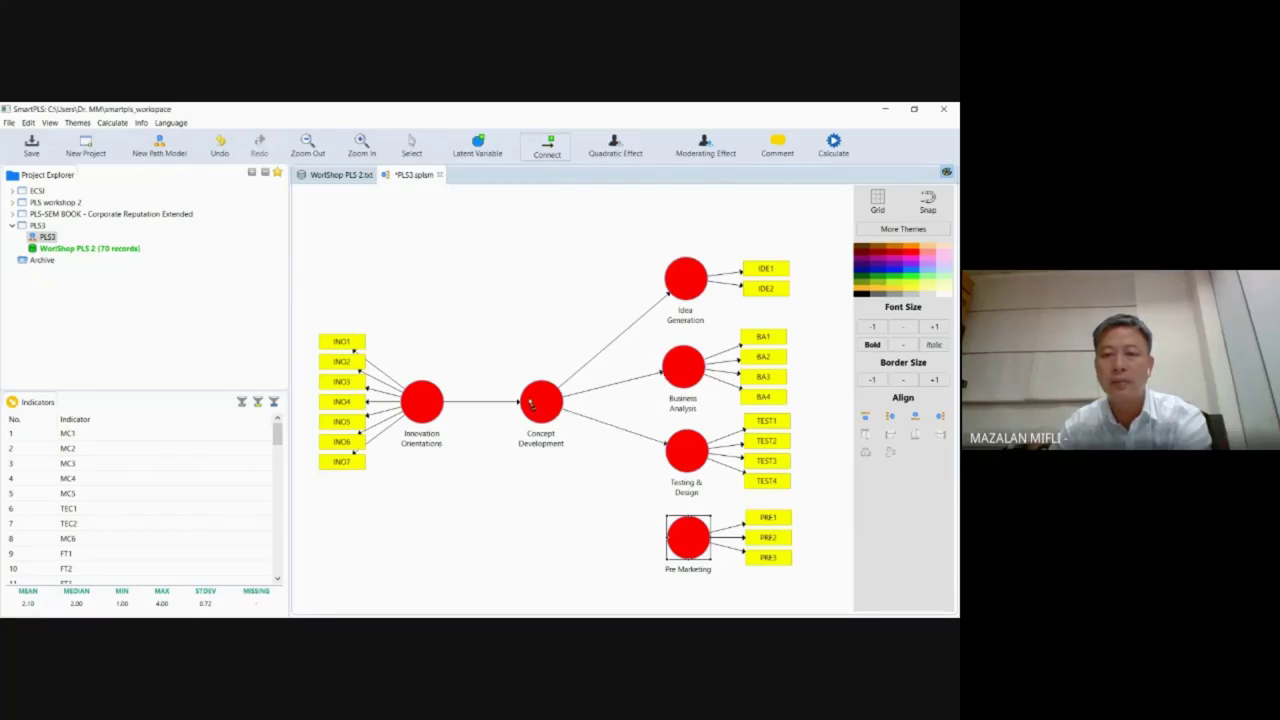
{"action": "left_click", "coordinate": [541, 404]}
{"action": "left_click", "coordinate": [690, 543]}
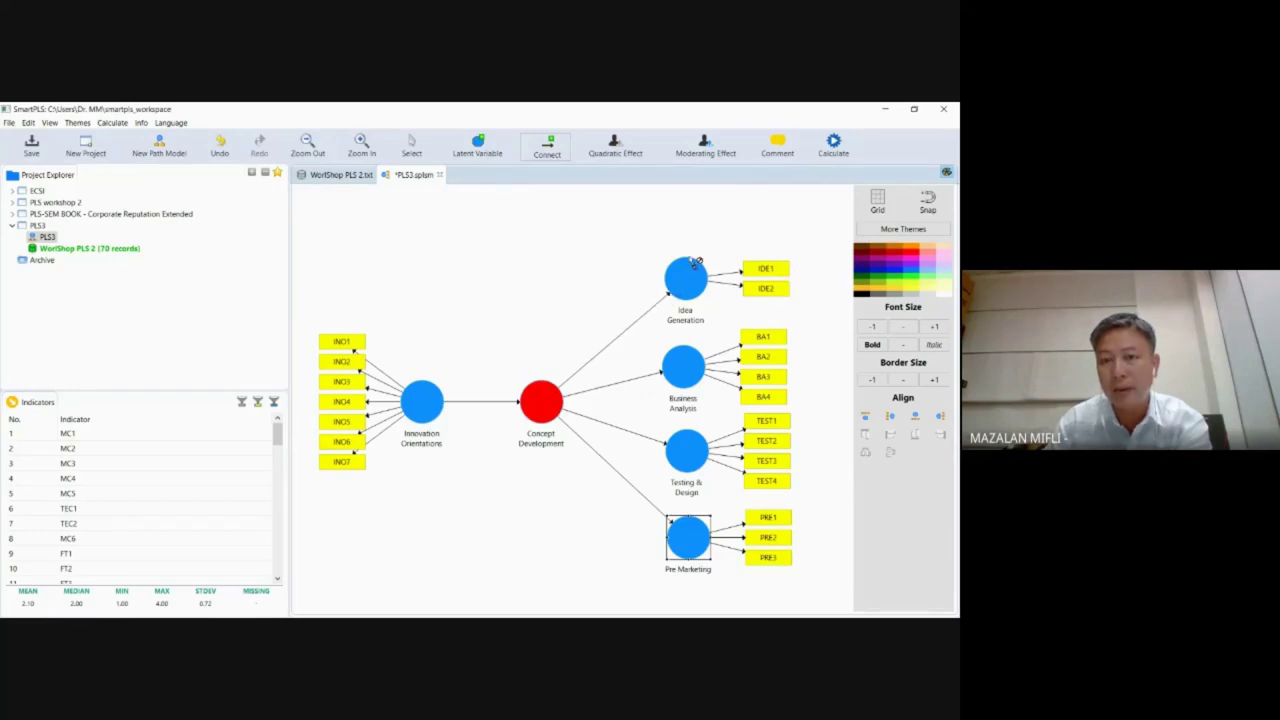
{"action": "left_click", "coordinate": [412, 146]}
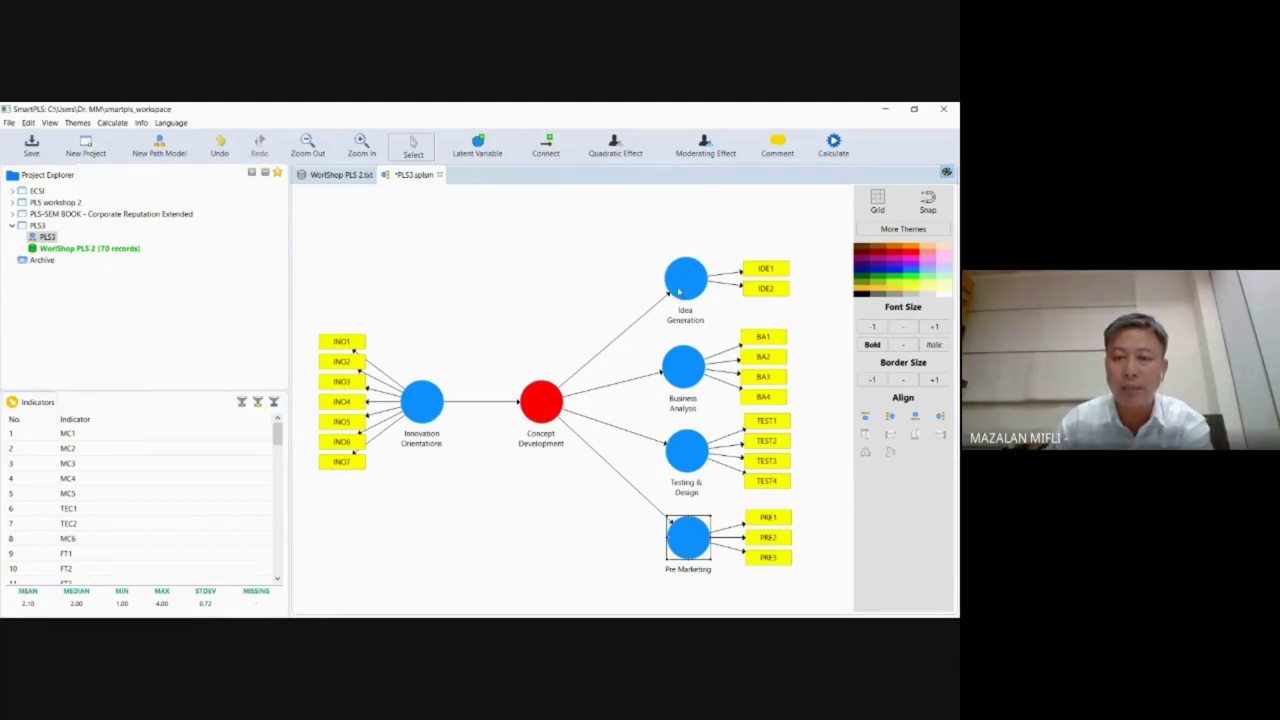
Step: Assign indicators INO1 through INO7 to the Concept Development latent variable
{"action": "mouse_move", "coordinate": [532, 406]}
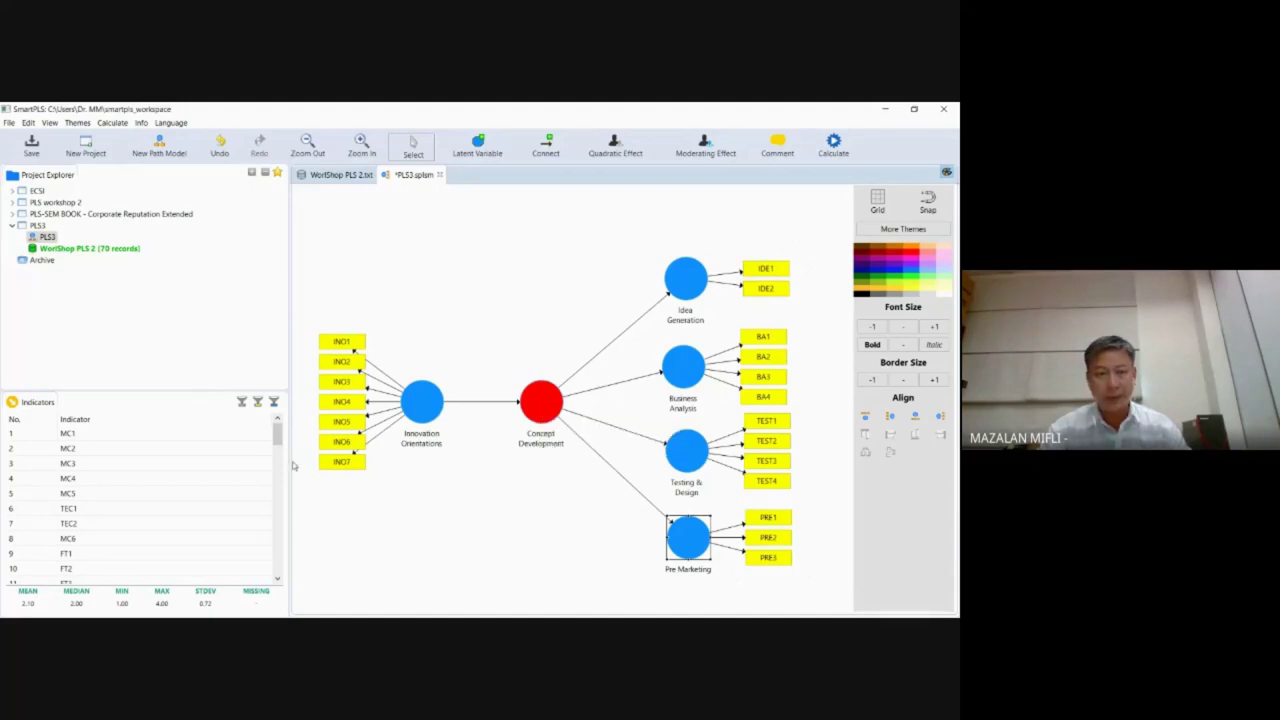
{"action": "left_click_drag", "start_coordinate": [277, 432], "coordinate": [266, 468]}
{"action": "left_click", "coordinate": [144, 449]}
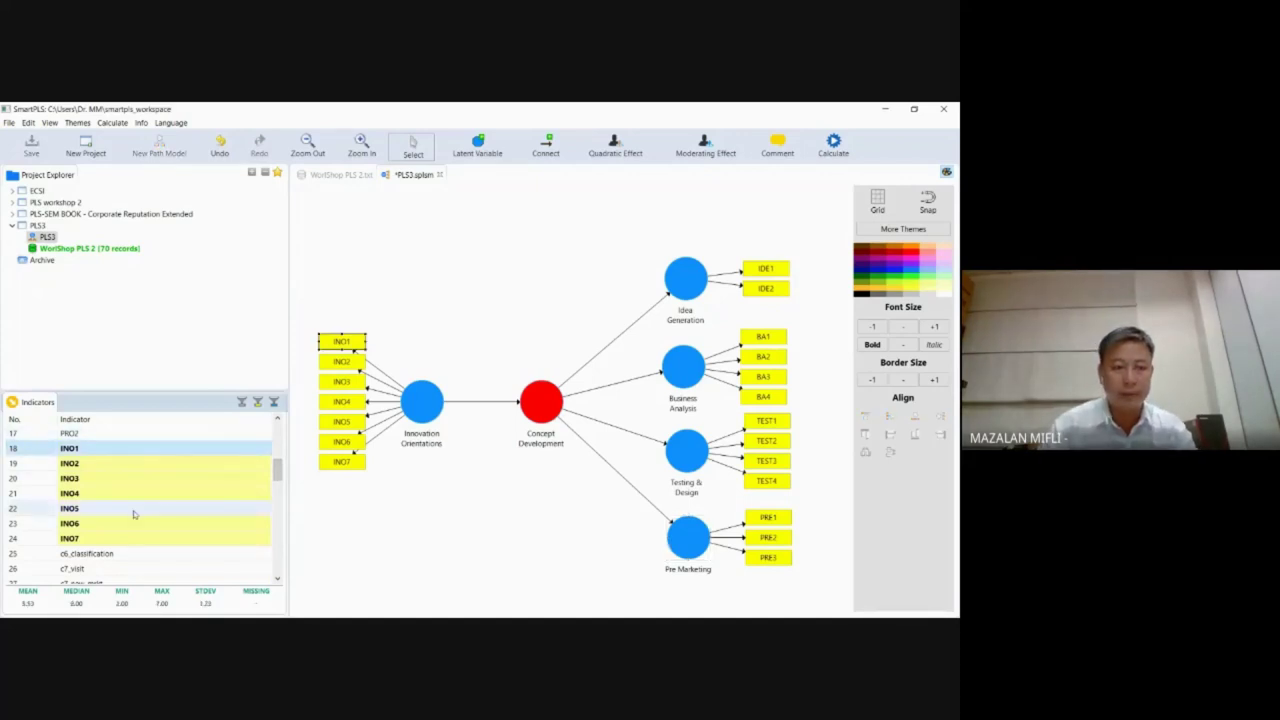
{"action": "left_click", "coordinate": [135, 540], "text": "shift"}
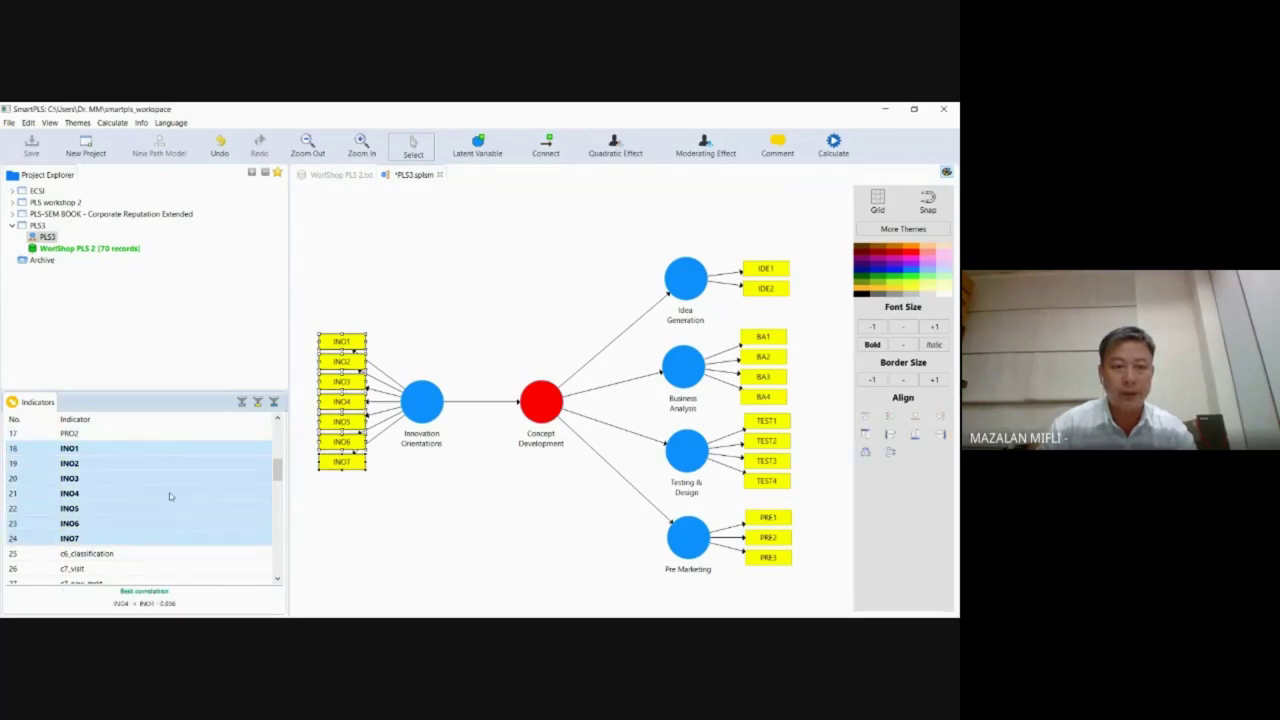
{"action": "left_click_drag", "start_coordinate": [168, 478], "coordinate": [545, 405]}
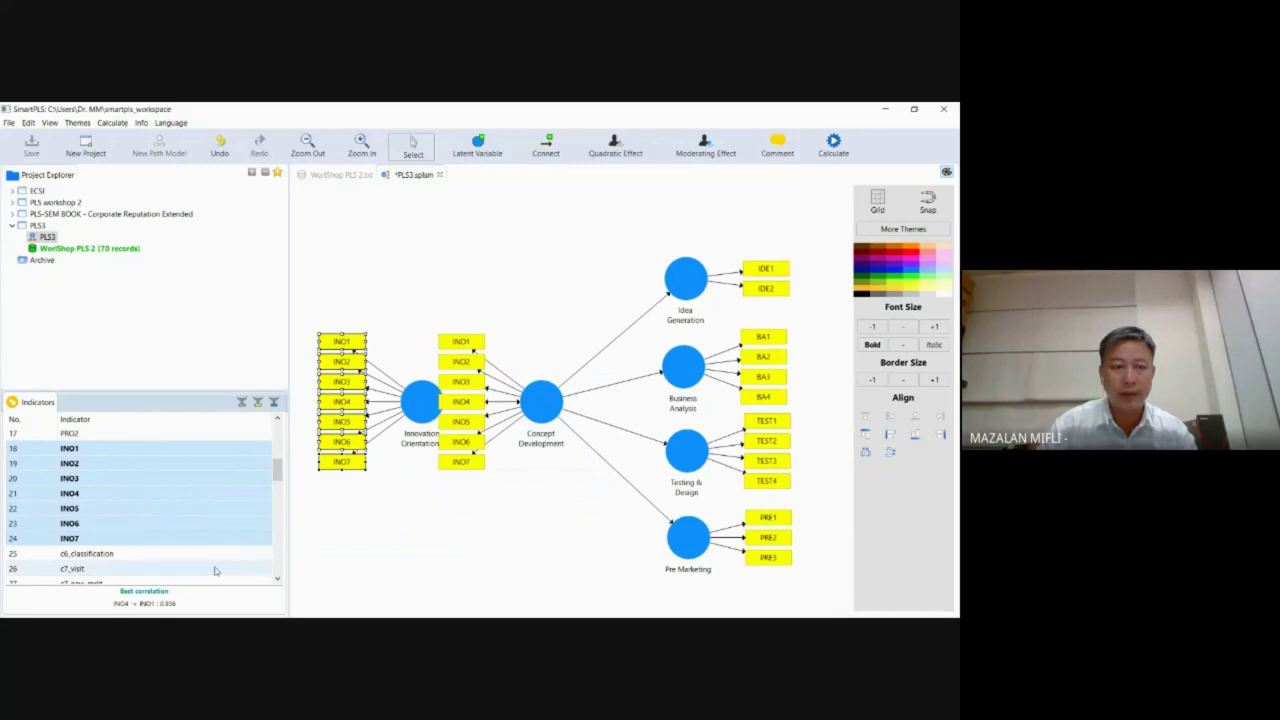
Step: Assign indicators IDE1, IDE2 and BA1 to the Concept Development latent variable
{"action": "left_click", "coordinate": [278, 579]}
{"action": "left_click", "coordinate": [278, 579]}
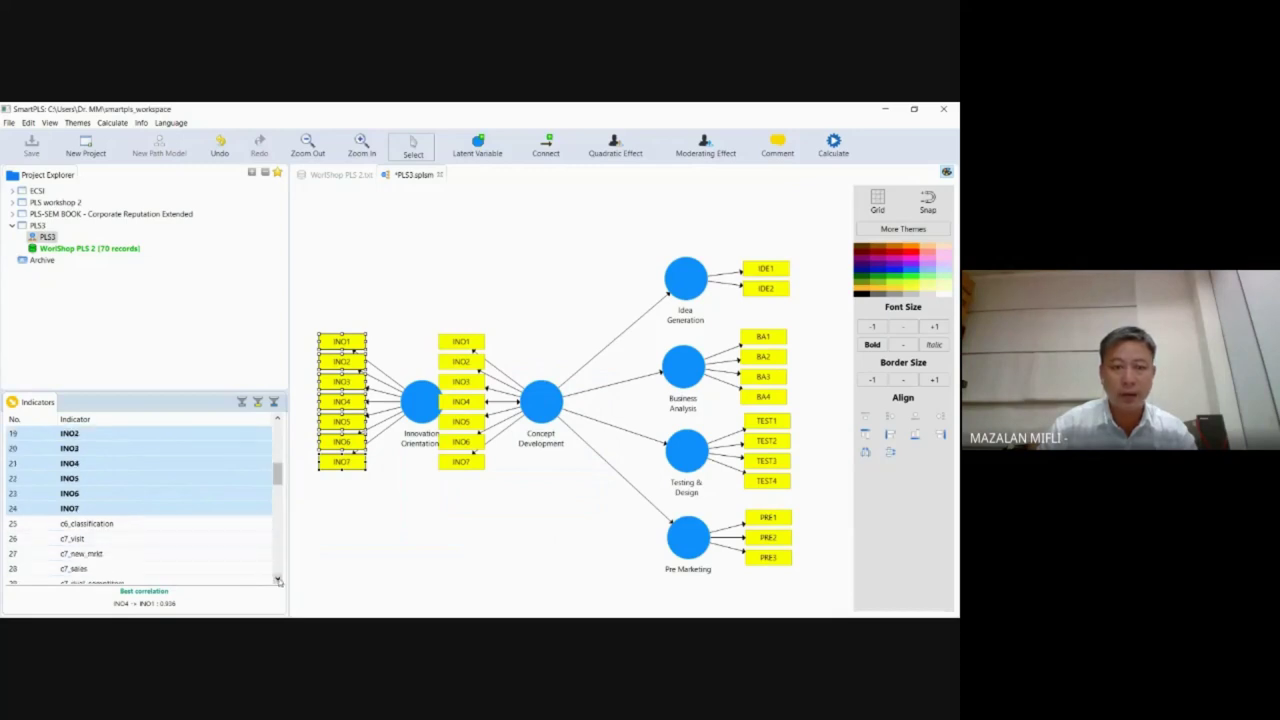
{"action": "left_click", "coordinate": [278, 579]}
{"action": "left_click", "coordinate": [278, 579]}
{"action": "left_click", "coordinate": [278, 579]}
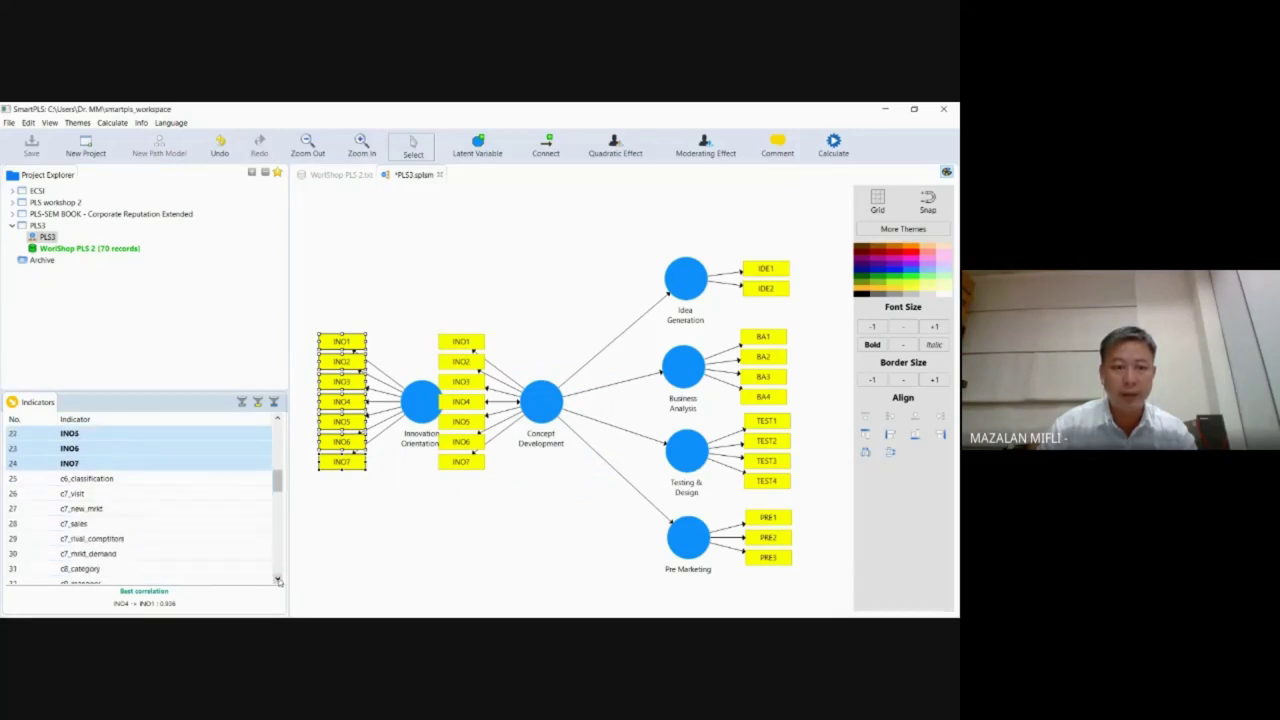
{"action": "left_click", "coordinate": [278, 579]}
{"action": "left_click", "coordinate": [278, 579]}
{"action": "left_click", "coordinate": [278, 579]}
{"action": "left_click", "coordinate": [278, 579]}
{"action": "left_click", "coordinate": [278, 579]}
{"action": "left_click", "coordinate": [278, 579]}
{"action": "left_click", "coordinate": [278, 579]}
{"action": "left_click", "coordinate": [278, 579]}
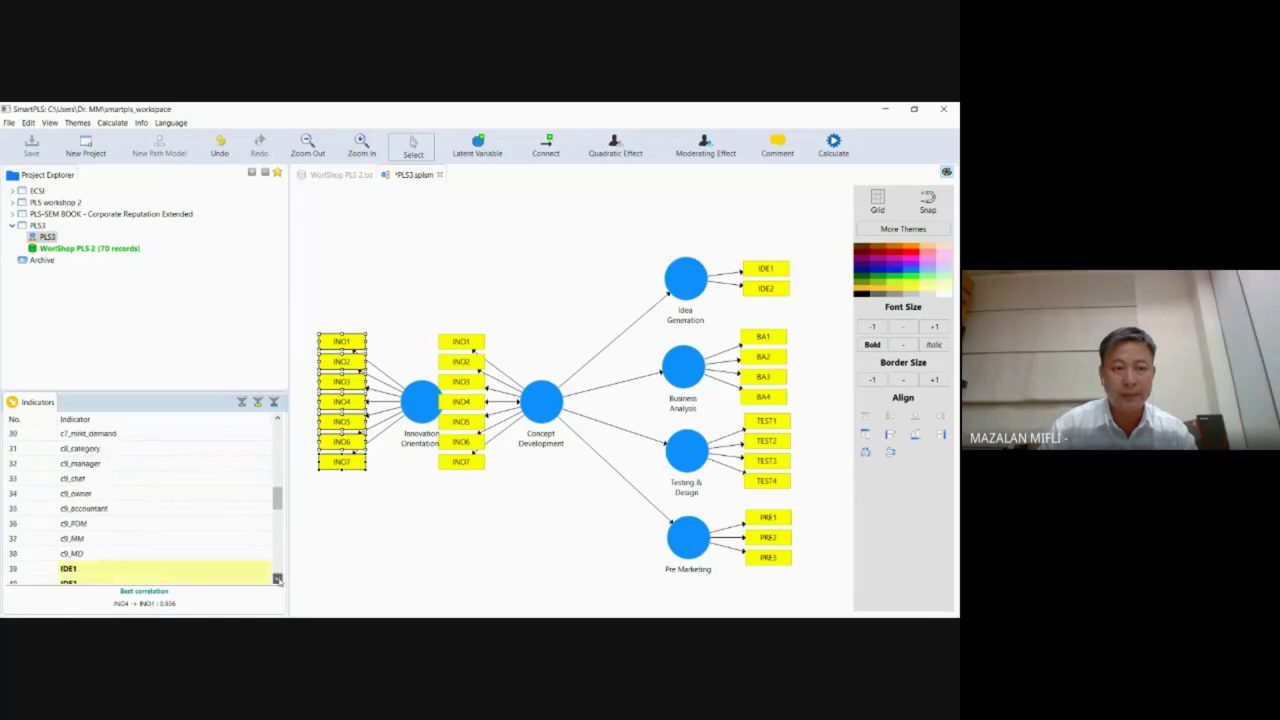
{"action": "left_click", "coordinate": [278, 579]}
{"action": "left_click", "coordinate": [278, 579]}
{"action": "left_click", "coordinate": [278, 579]}
{"action": "left_click", "coordinate": [278, 579]}
{"action": "left_click", "coordinate": [278, 579]}
{"action": "left_click", "coordinate": [278, 579]}
{"action": "left_click", "coordinate": [185, 435]}
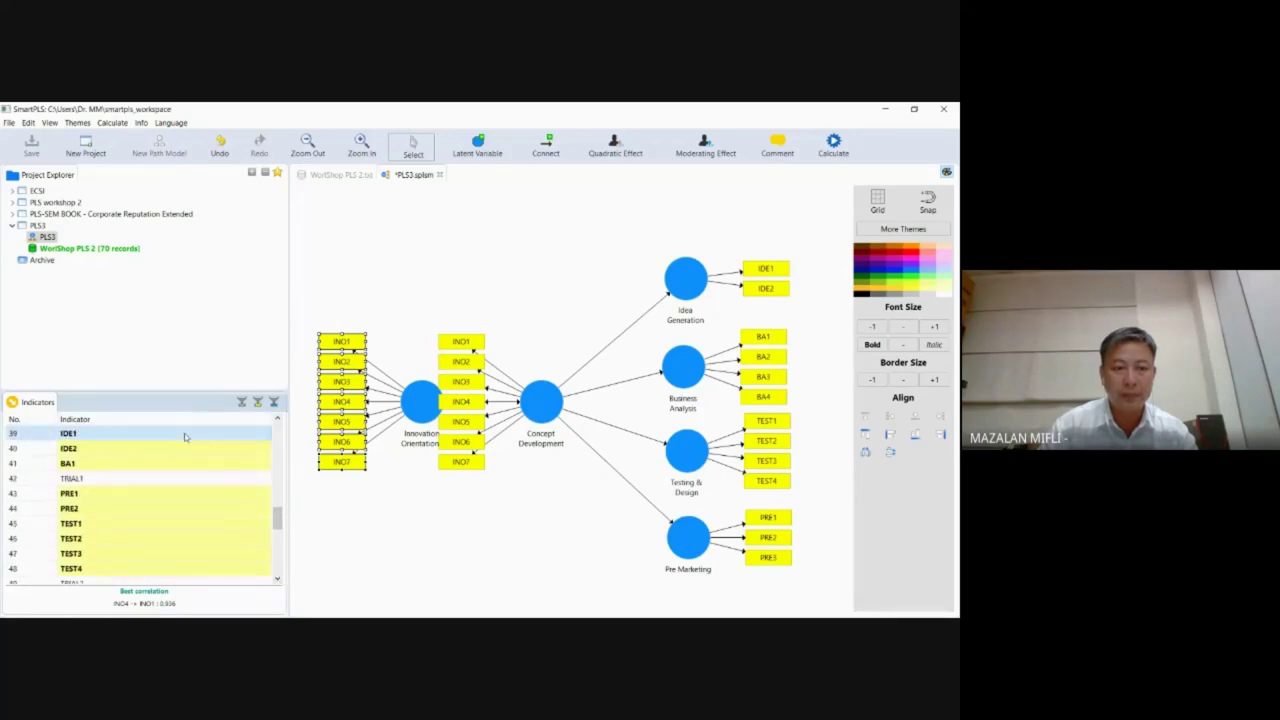
{"action": "left_click", "coordinate": [185, 463], "text": "shift"}
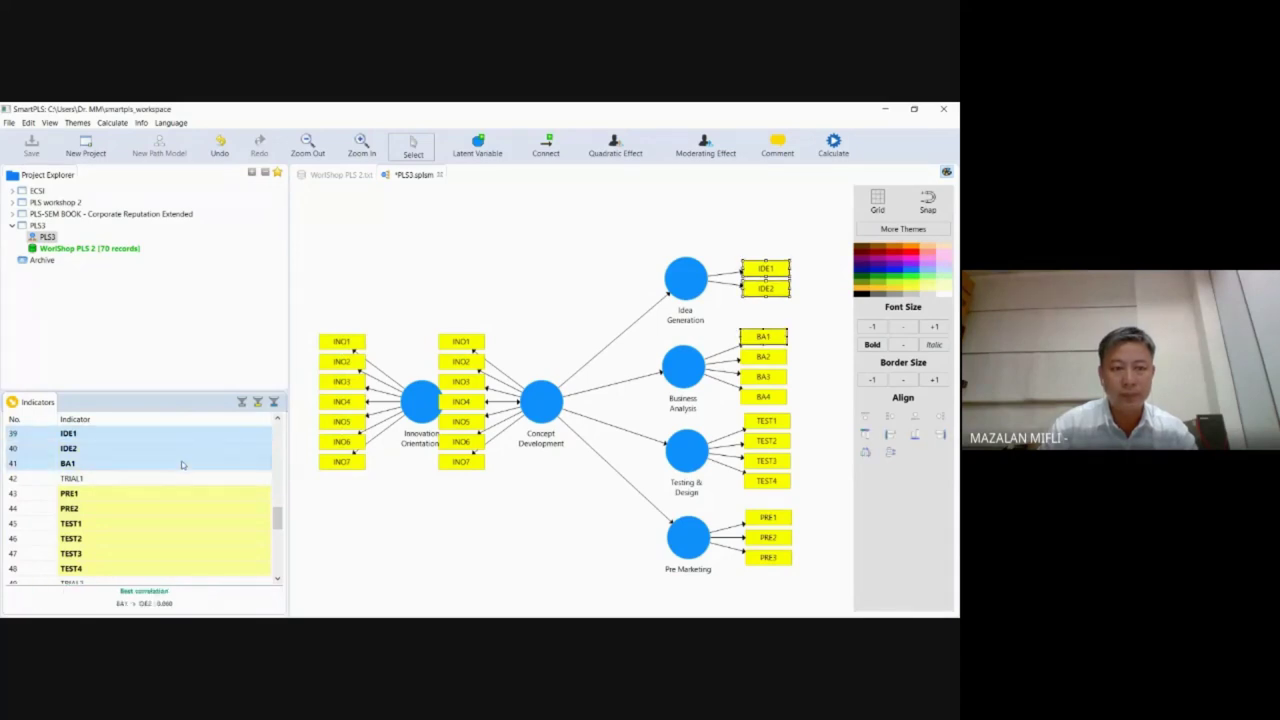
{"action": "left_click_drag", "start_coordinate": [185, 448], "coordinate": [541, 401]}
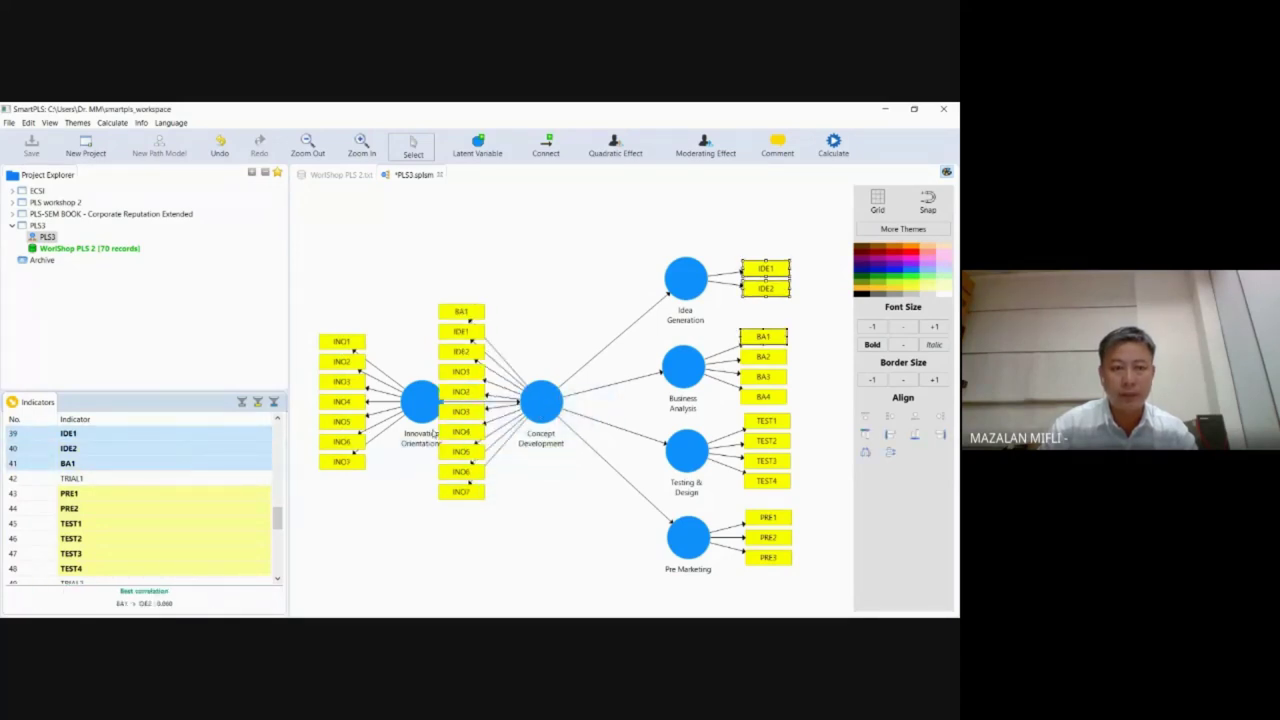
Step: Assign indicators PRE1, PRE2 and TEST1 through TEST4 to the Concept Development latent variable
{"action": "left_click", "coordinate": [148, 497]}
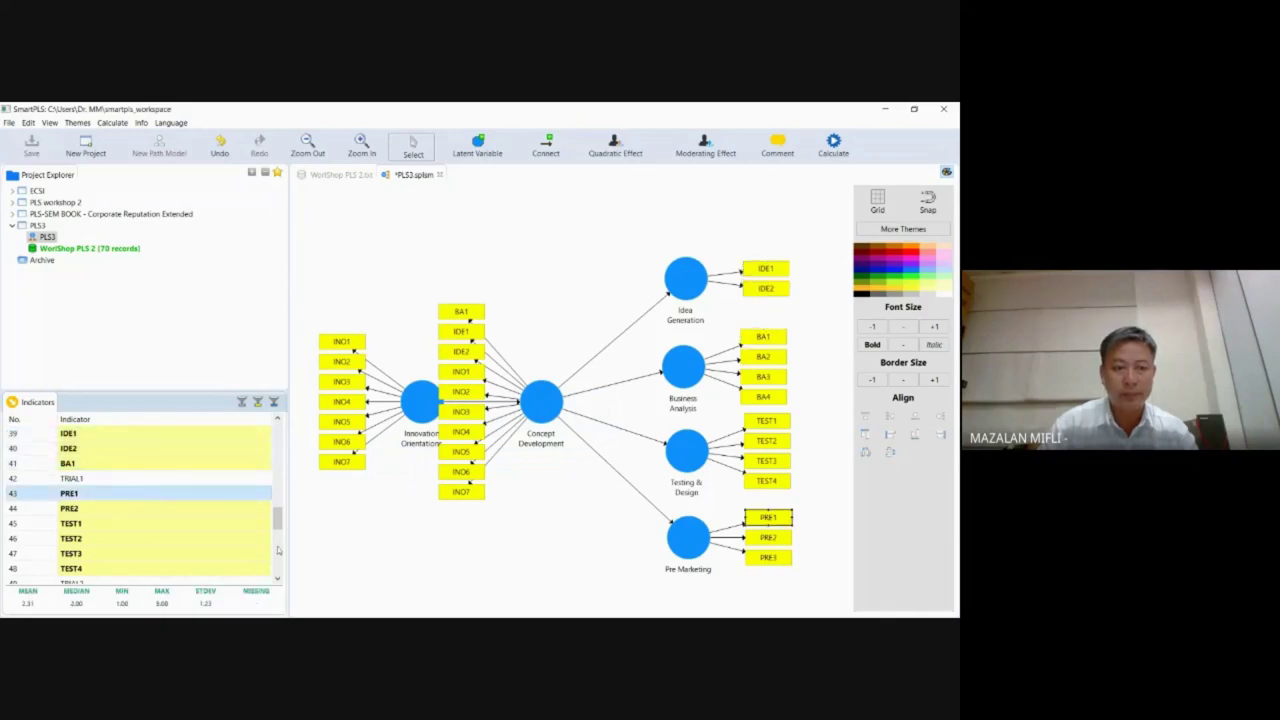
{"action": "left_click", "coordinate": [277, 578]}
{"action": "left_click", "coordinate": [277, 578]}
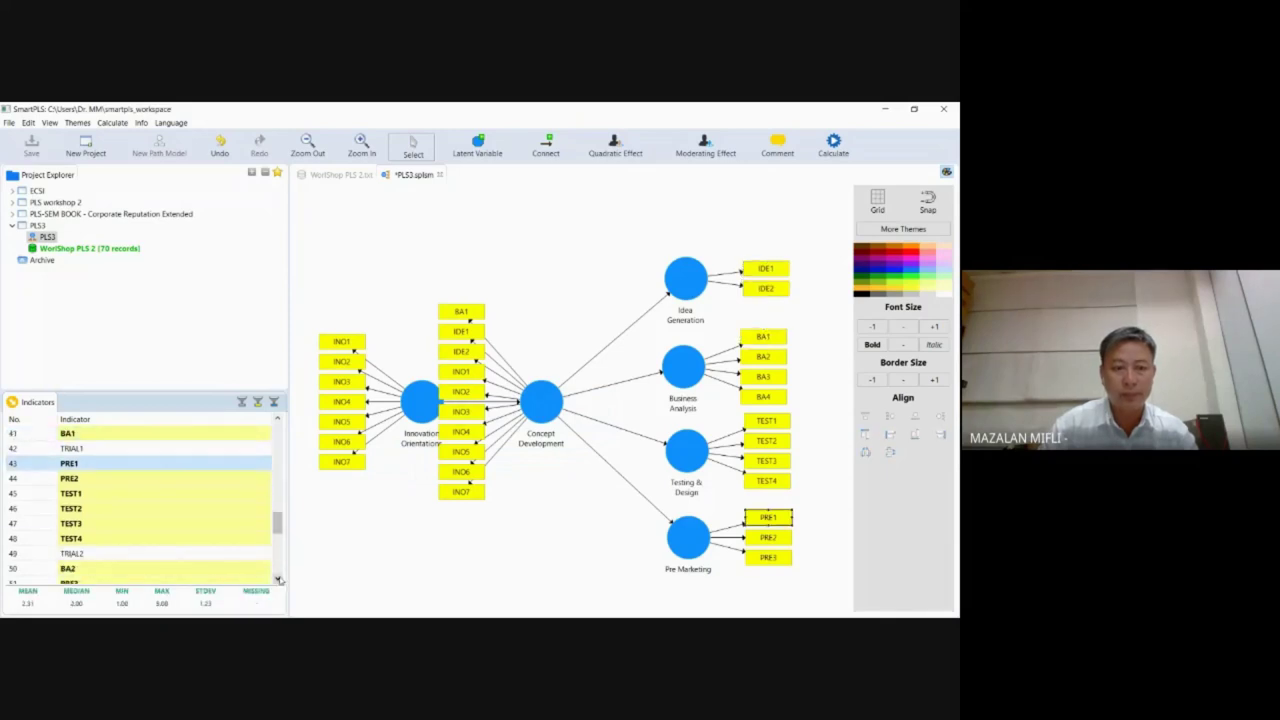
{"action": "left_click", "coordinate": [185, 540], "text": "shift"}
{"action": "left_click_drag", "start_coordinate": [167, 491], "coordinate": [545, 407]}
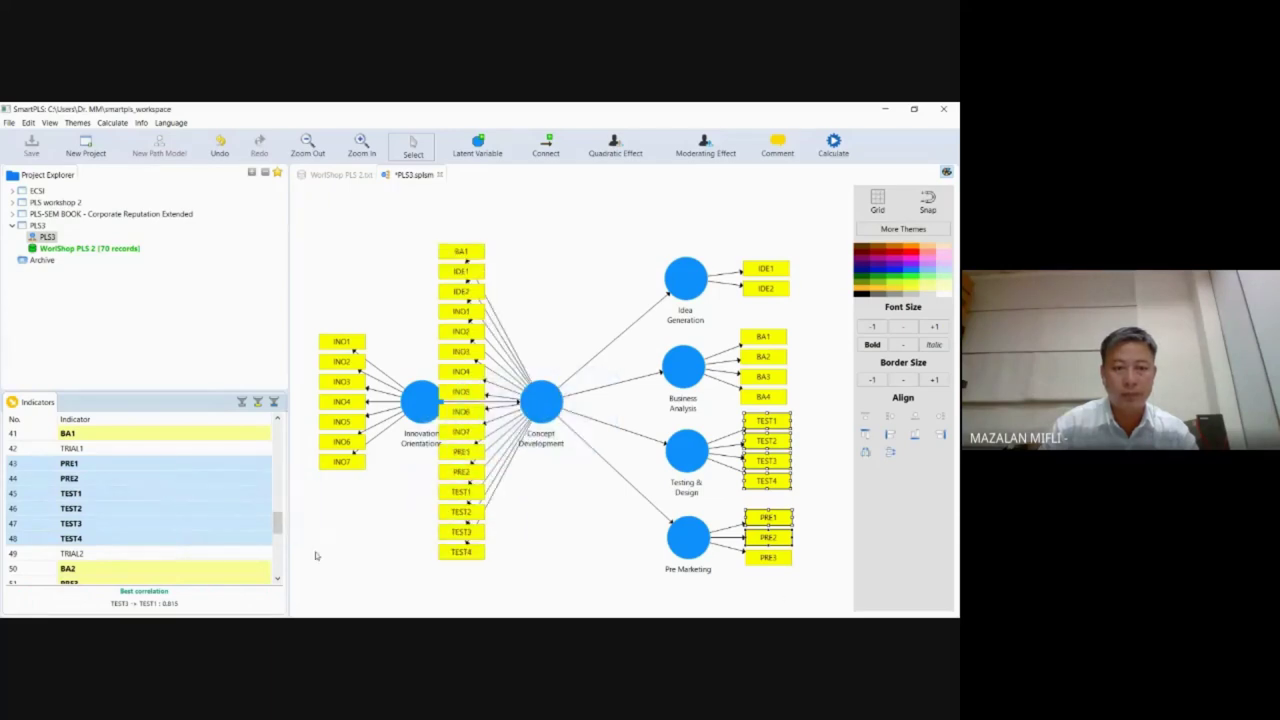
Step: Assign indicators BA2, PRE3, BA3 and BA4 to the Concept Development latent variable
{"action": "scroll", "coordinate": [278, 582], "scroll_direction": "down", "scroll_amount": 2}
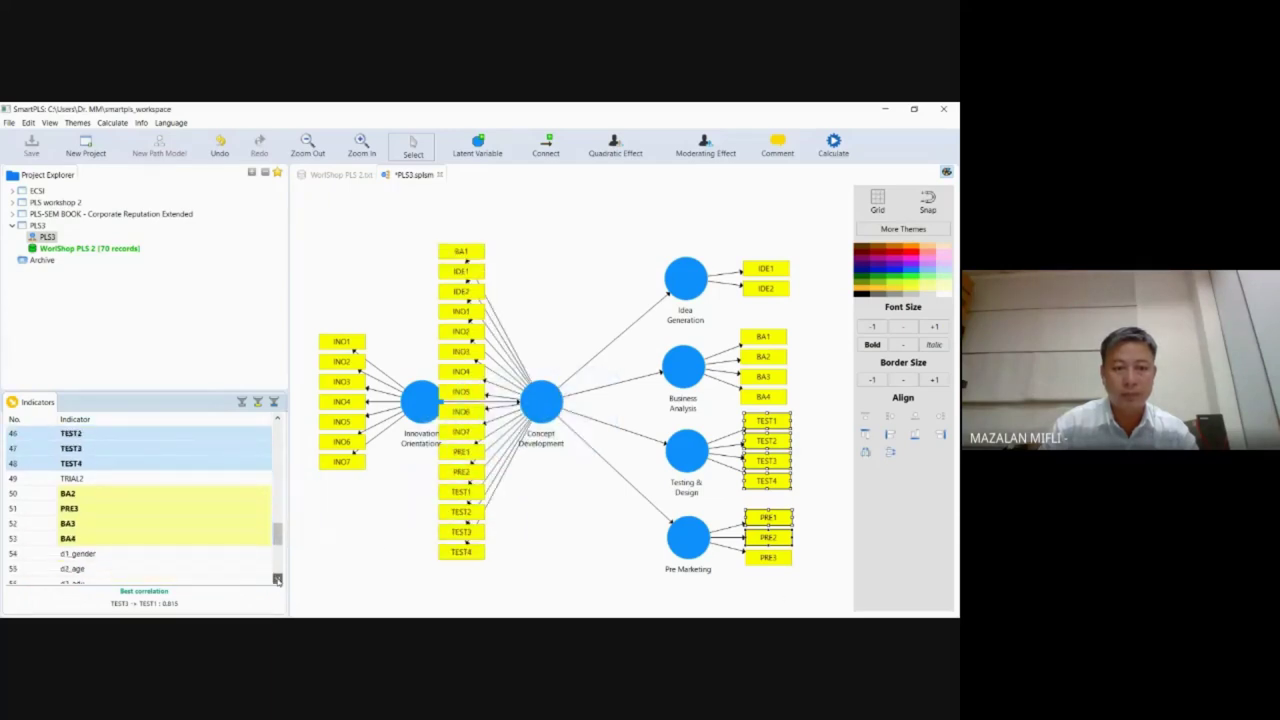
{"action": "left_click", "coordinate": [182, 494]}
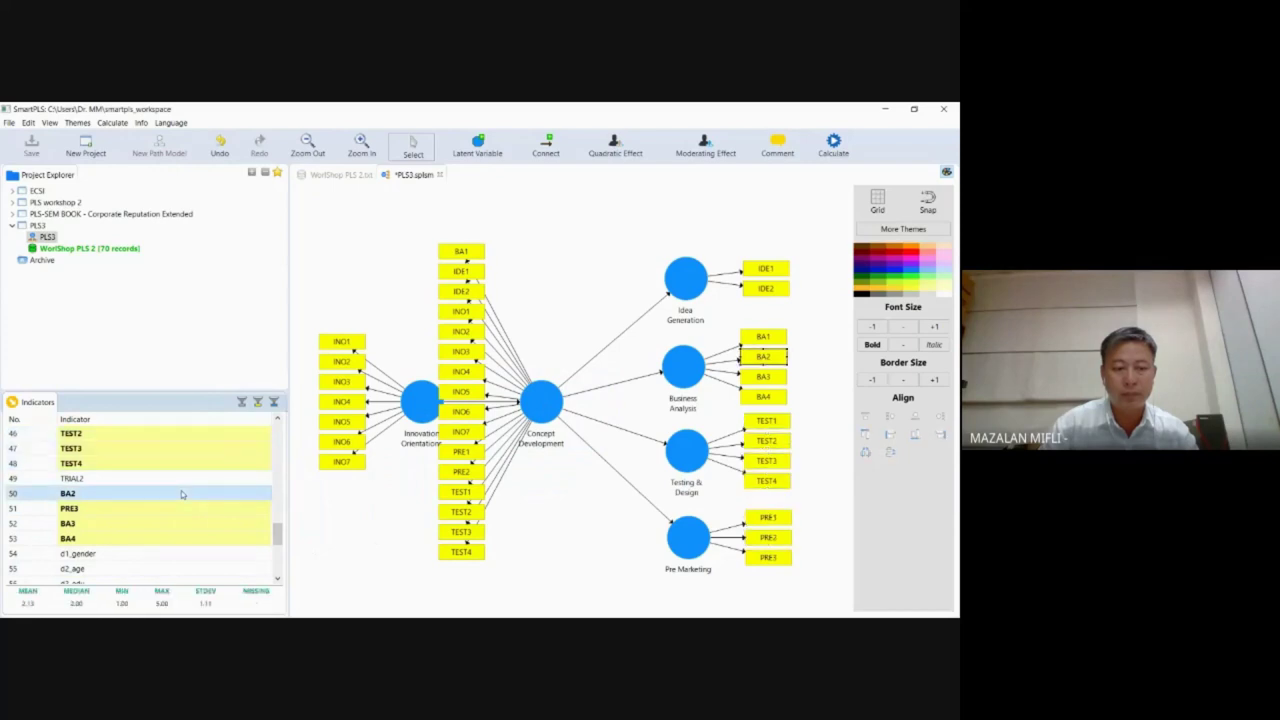
{"action": "left_click", "coordinate": [191, 541], "text": "shift"}
{"action": "left_click_drag", "start_coordinate": [192, 510], "coordinate": [540, 402]}
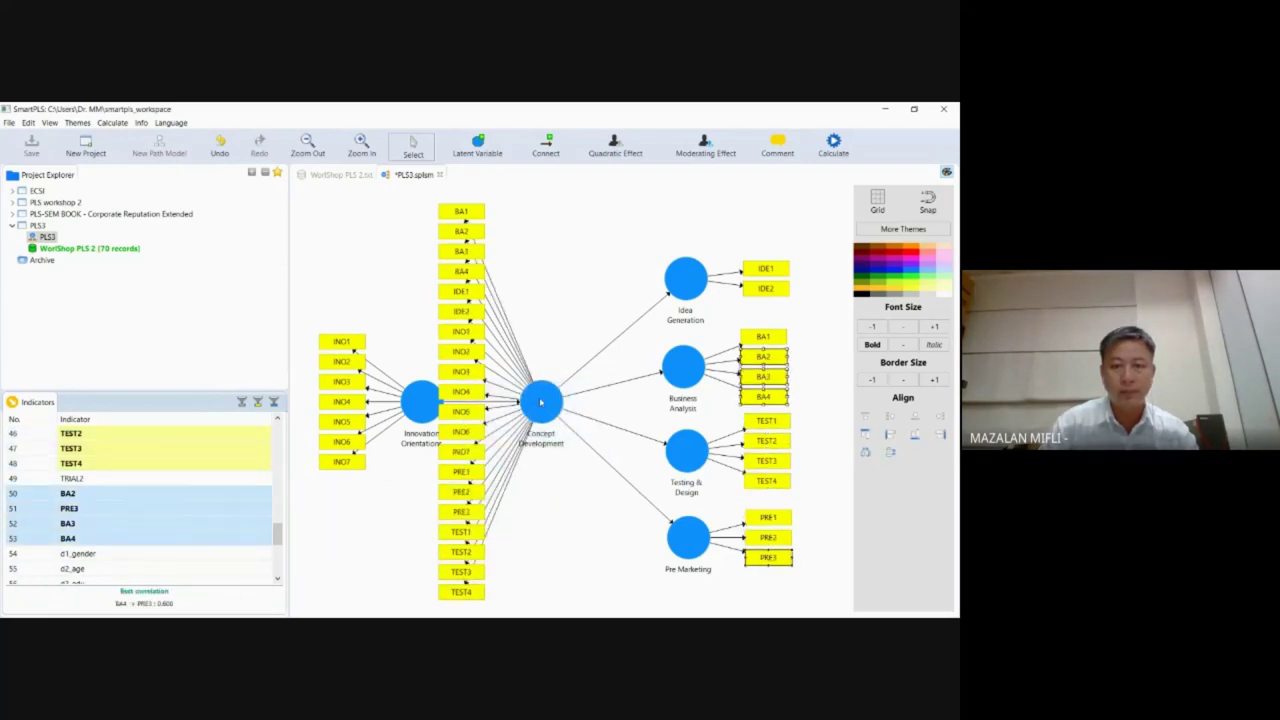
{"action": "left_click", "coordinate": [566, 530]}
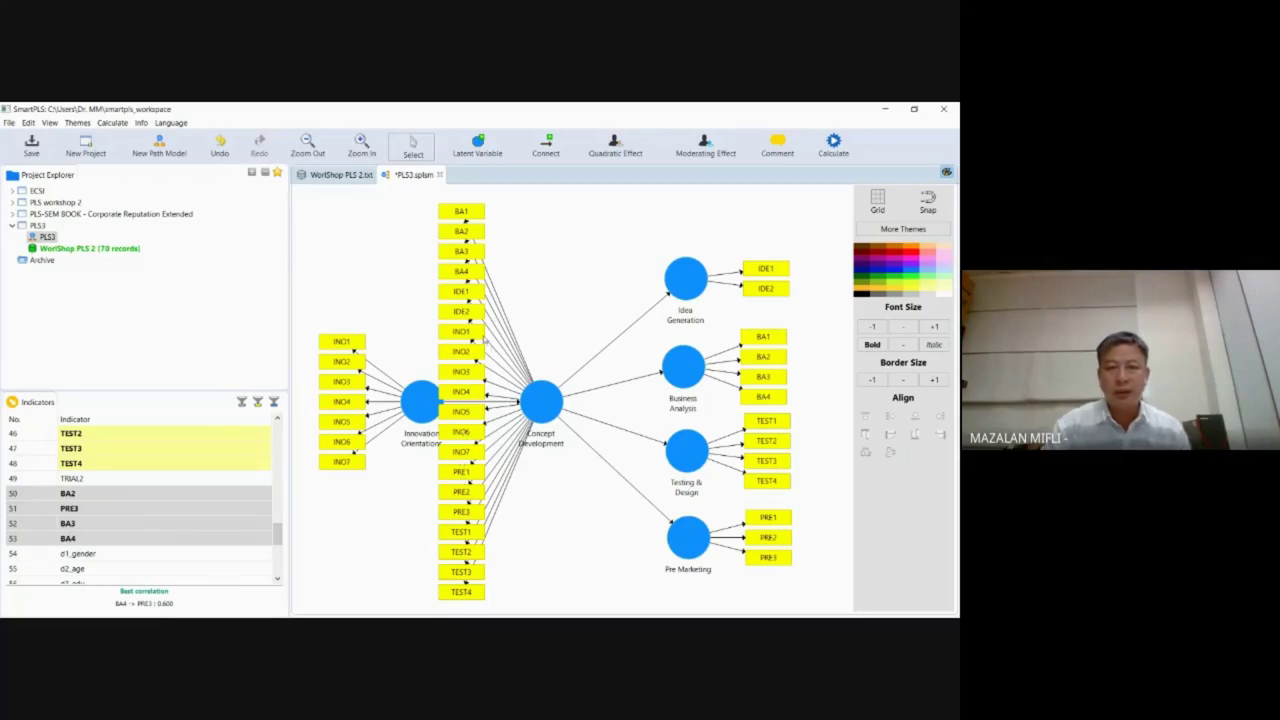
Step: Delete indicators INO1, INO2 and INO3 from the Concept Development latent variable
{"action": "left_click", "coordinate": [479, 334]}
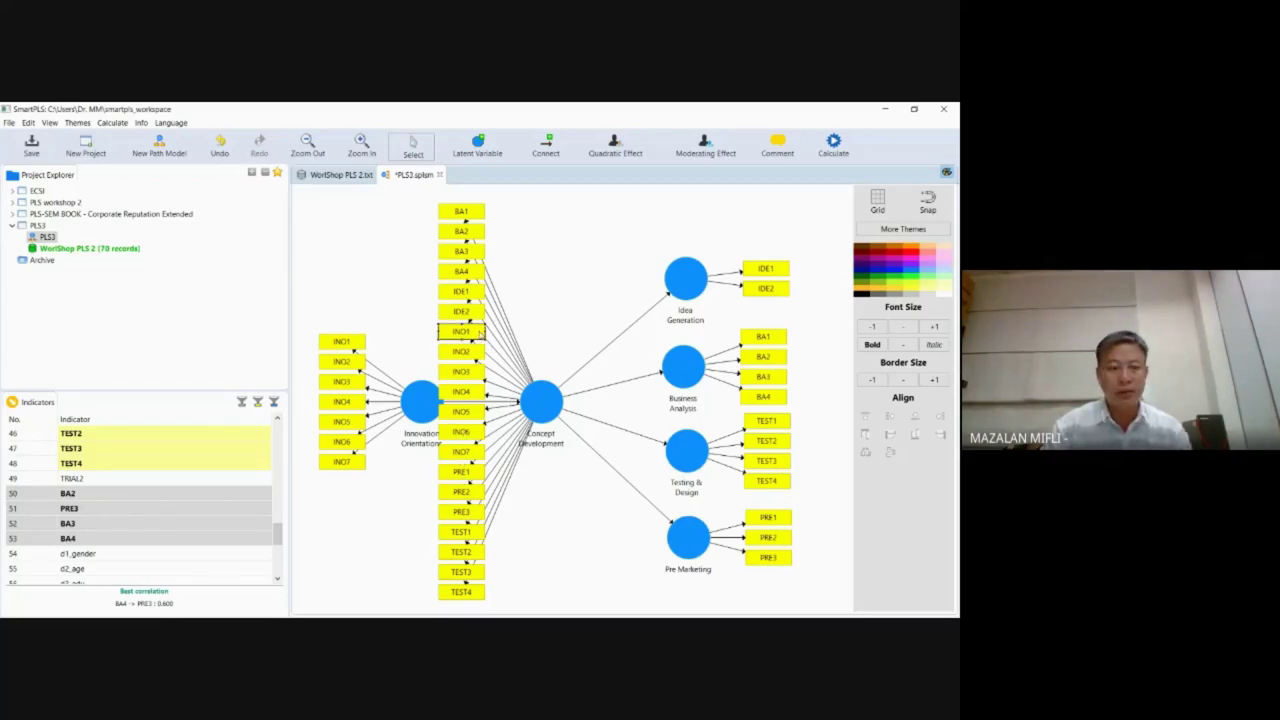
{"action": "right_click", "coordinate": [479, 334]}
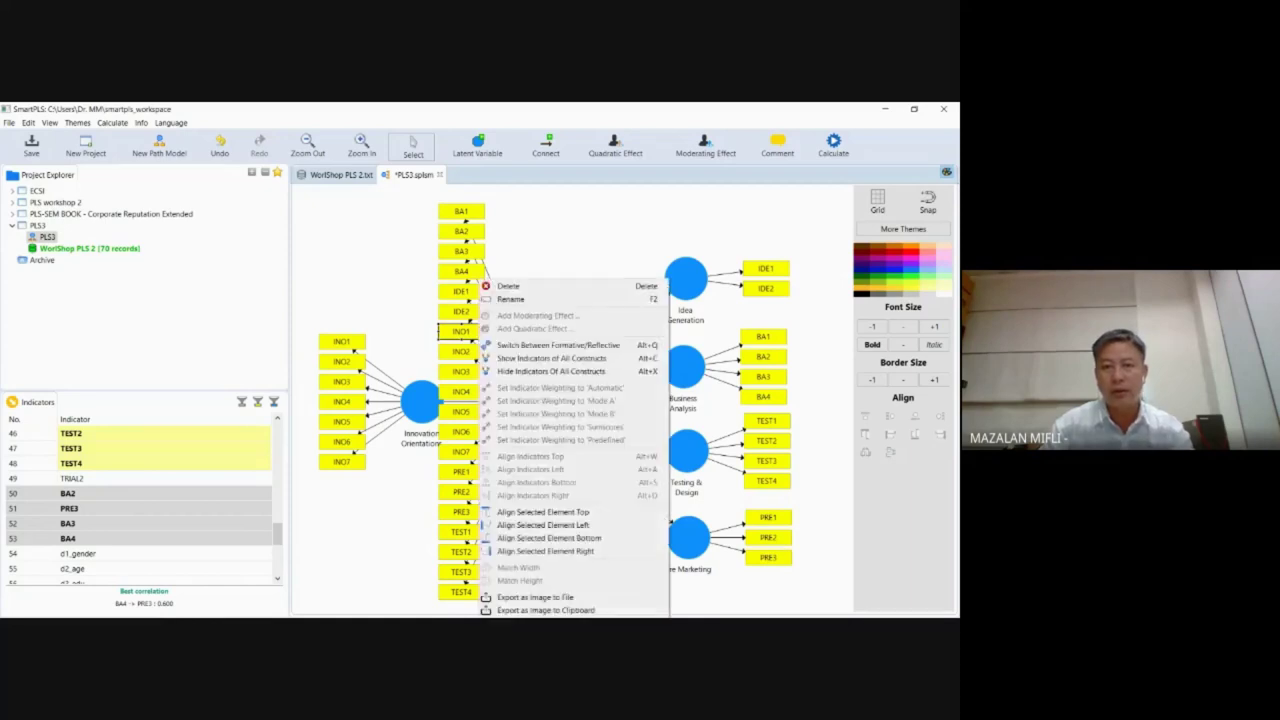
{"action": "left_click", "coordinate": [486, 287]}
{"action": "left_click", "coordinate": [473, 353]}
{"action": "right_click", "coordinate": [473, 353]}
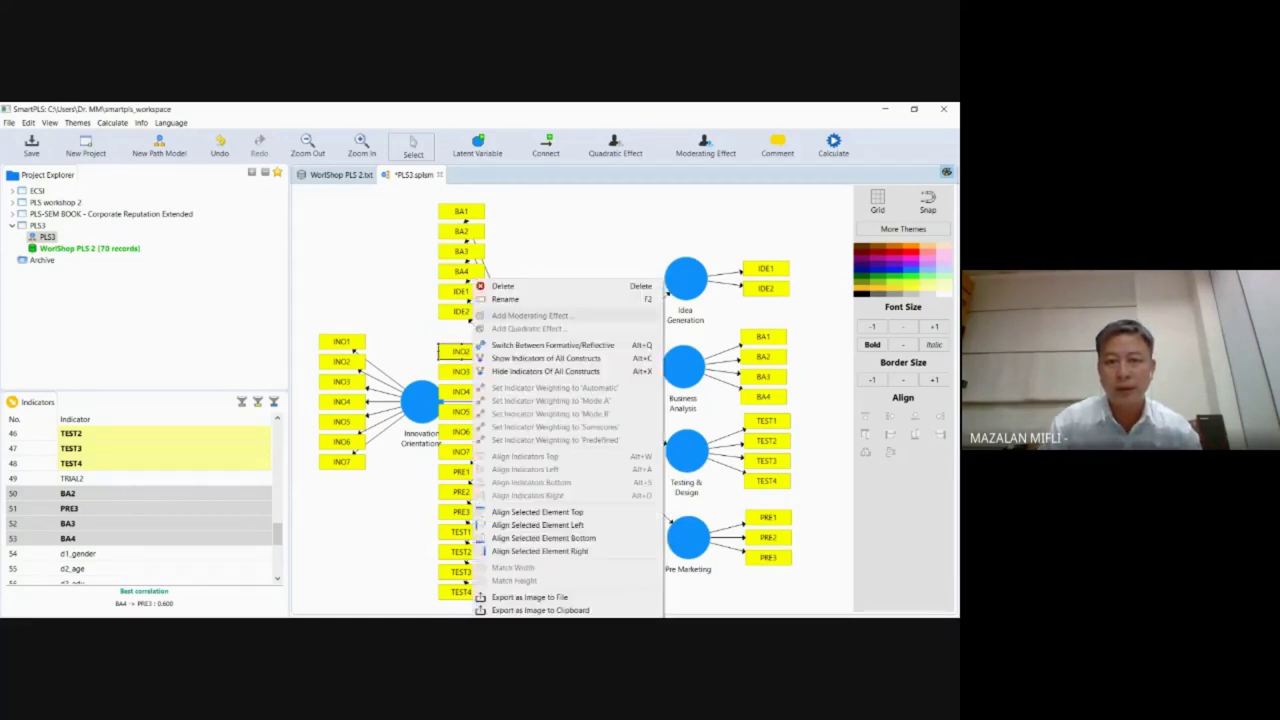
{"action": "left_click", "coordinate": [495, 287]}
{"action": "right_click", "coordinate": [468, 373]}
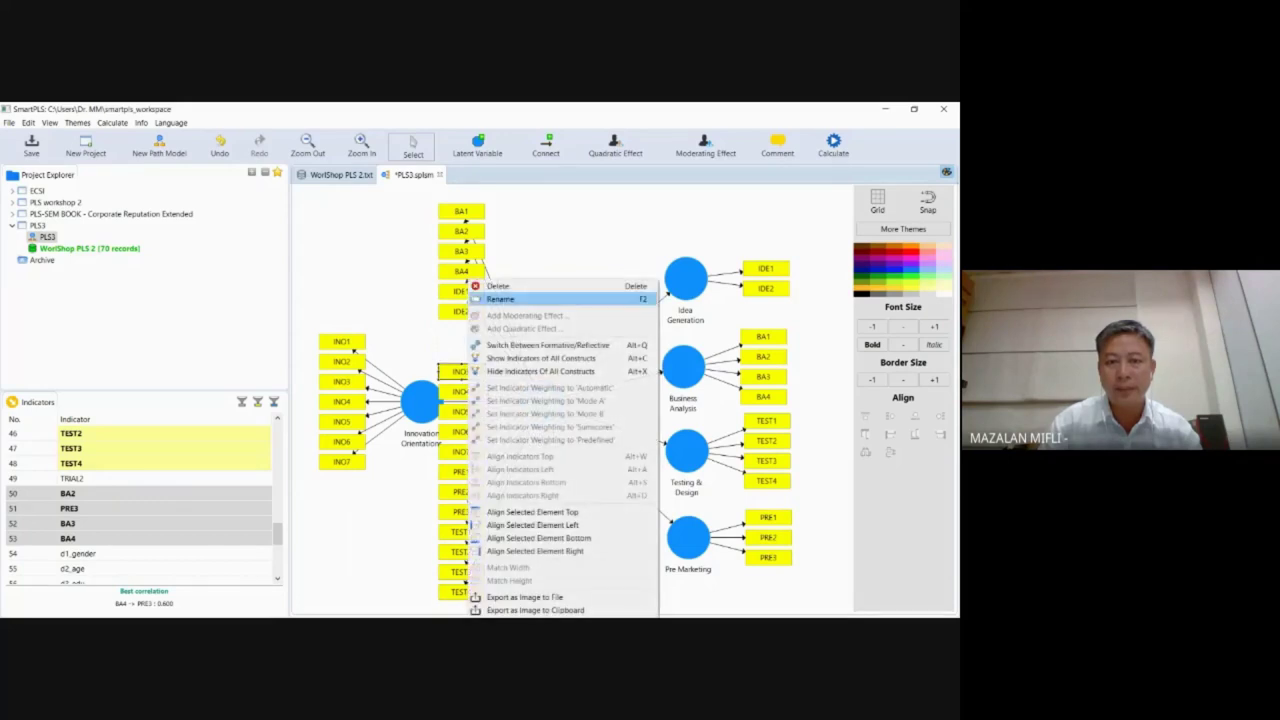
{"action": "left_click", "coordinate": [486, 287]}
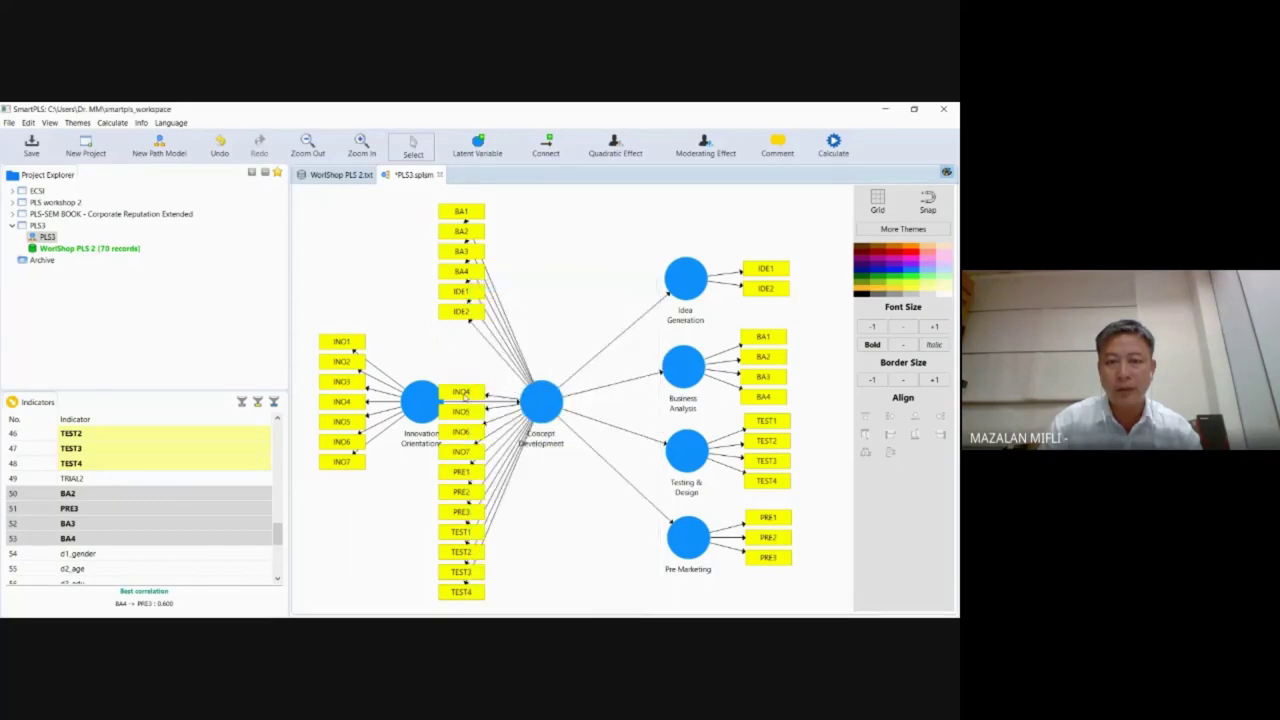
Step: Delete indicators INO4, INO5, INO6 and INO7 from the Concept Development latent variable
{"action": "right_click", "coordinate": [465, 393]}
{"action": "left_click", "coordinate": [474, 287]}
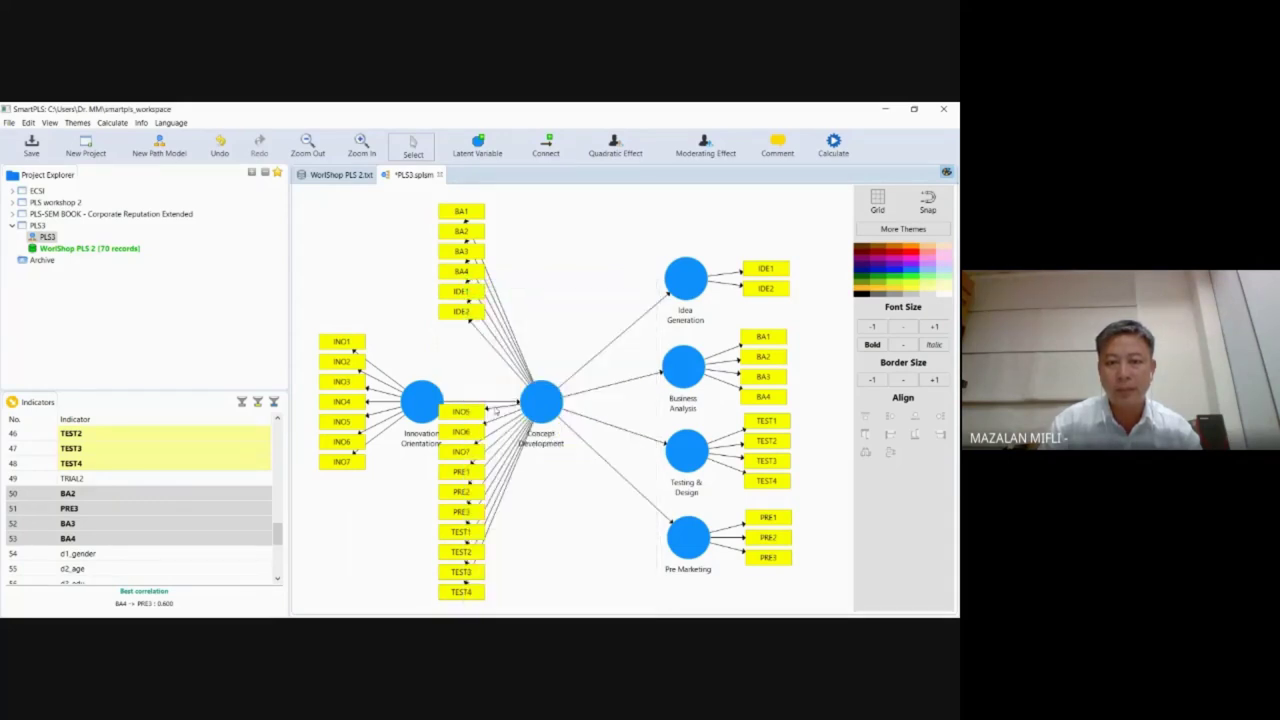
{"action": "right_click", "coordinate": [478, 414]}
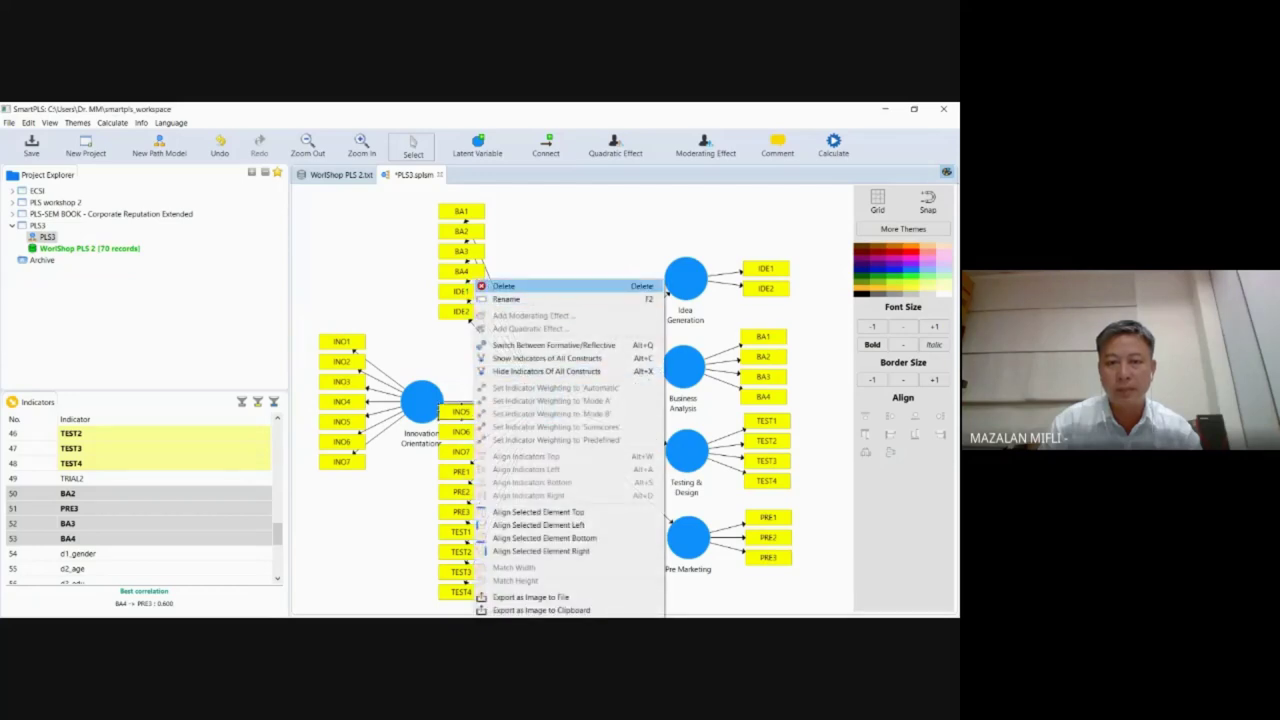
{"action": "left_click", "coordinate": [482, 286]}
{"action": "right_click", "coordinate": [478, 438]}
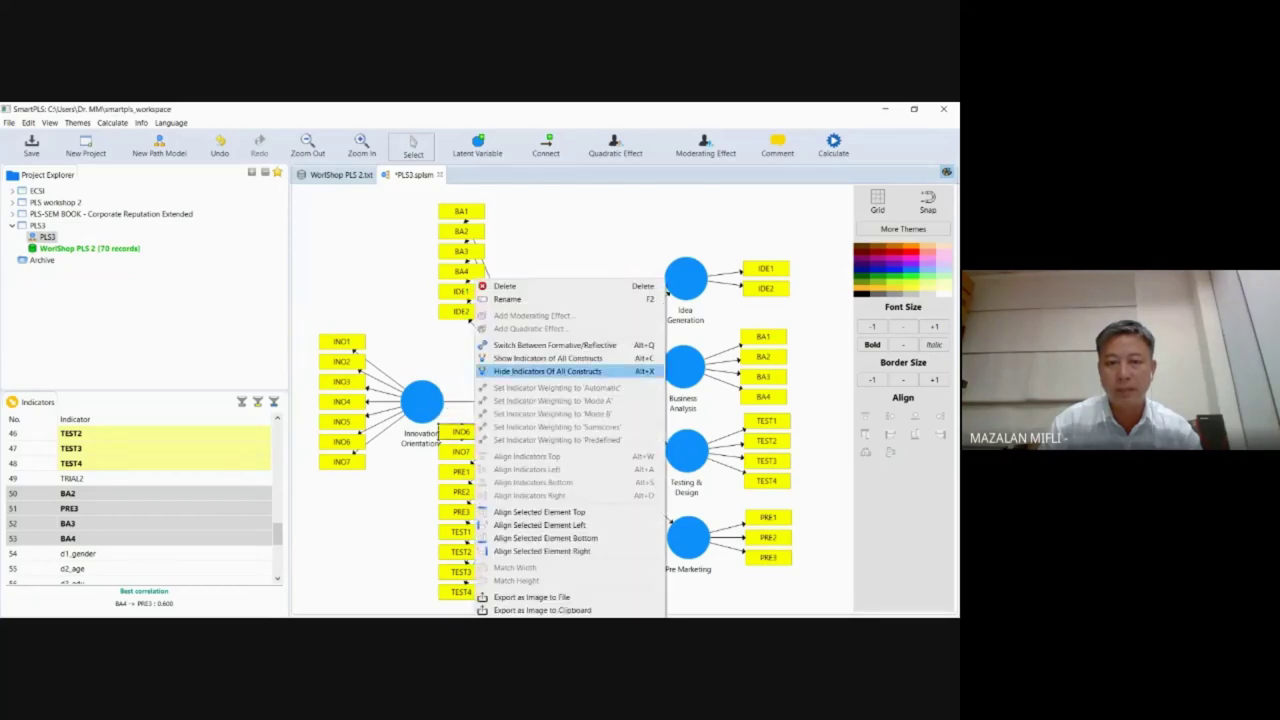
{"action": "left_click", "coordinate": [500, 286]}
{"action": "right_click", "coordinate": [470, 455]}
{"action": "left_click", "coordinate": [500, 122]}
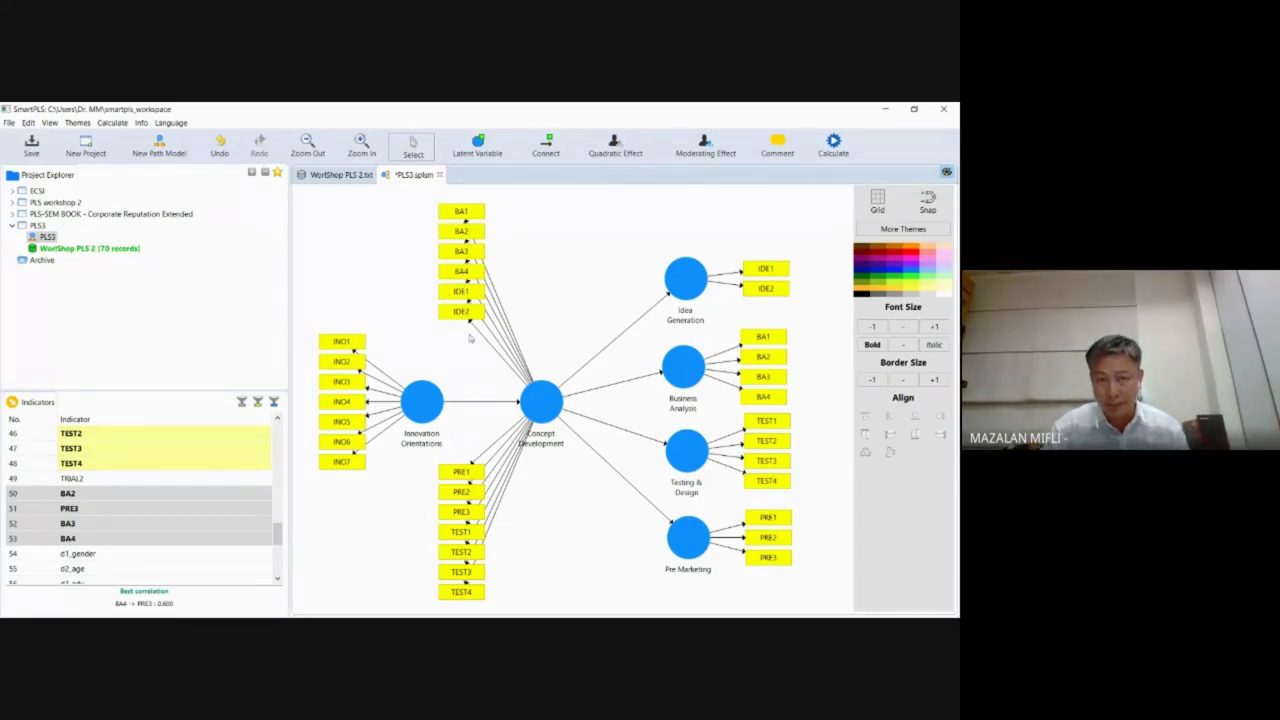
Step: Hide the indicators of the Concept Development construct
{"action": "right_click", "coordinate": [541, 405]}
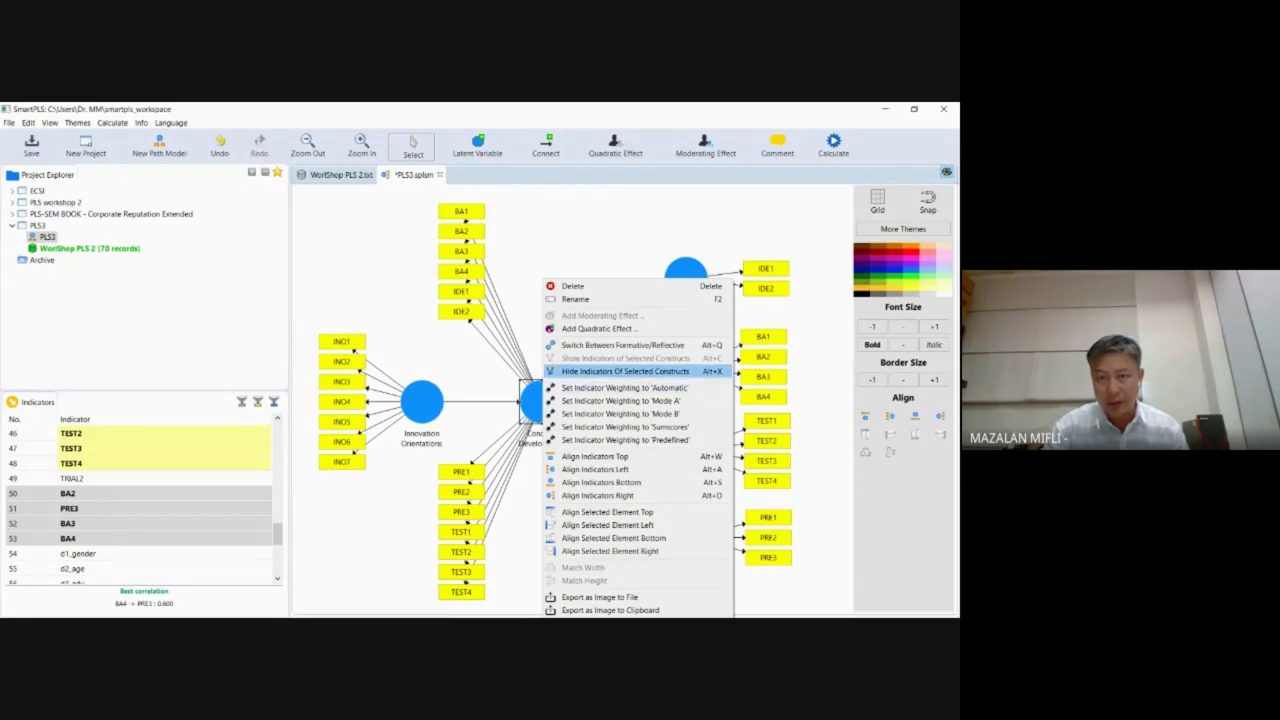
{"action": "left_click", "coordinate": [586, 374]}
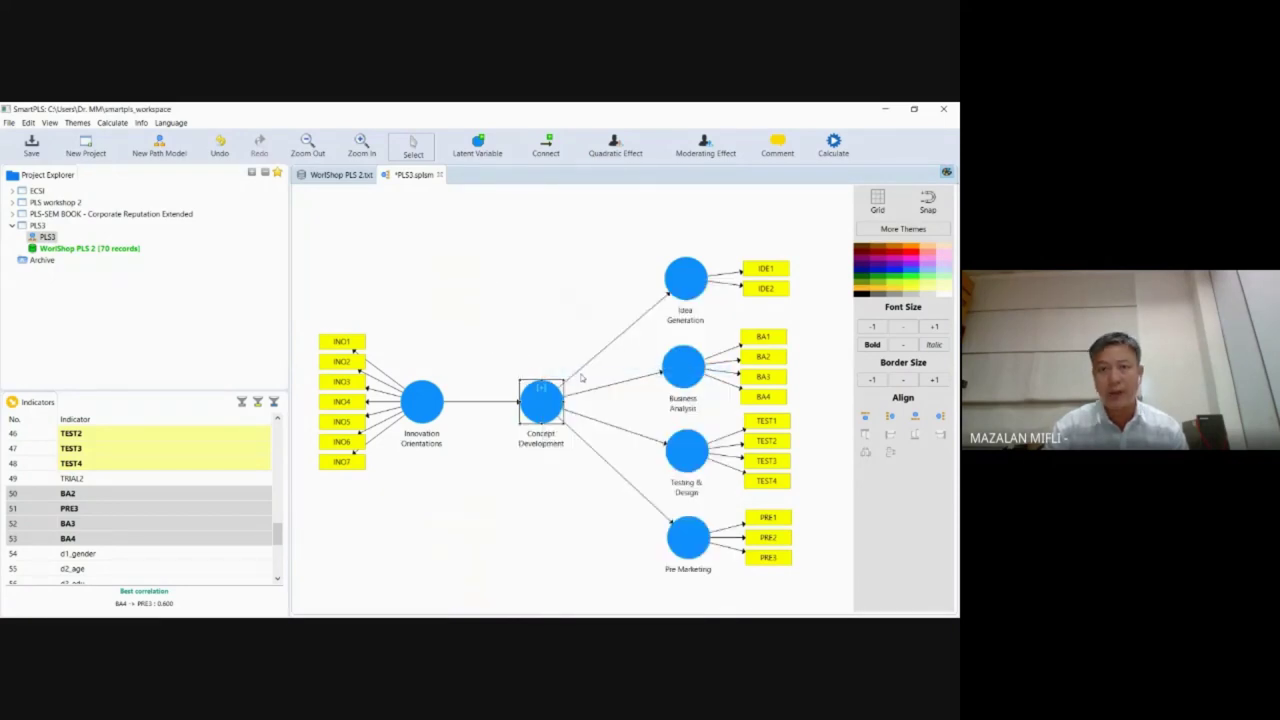
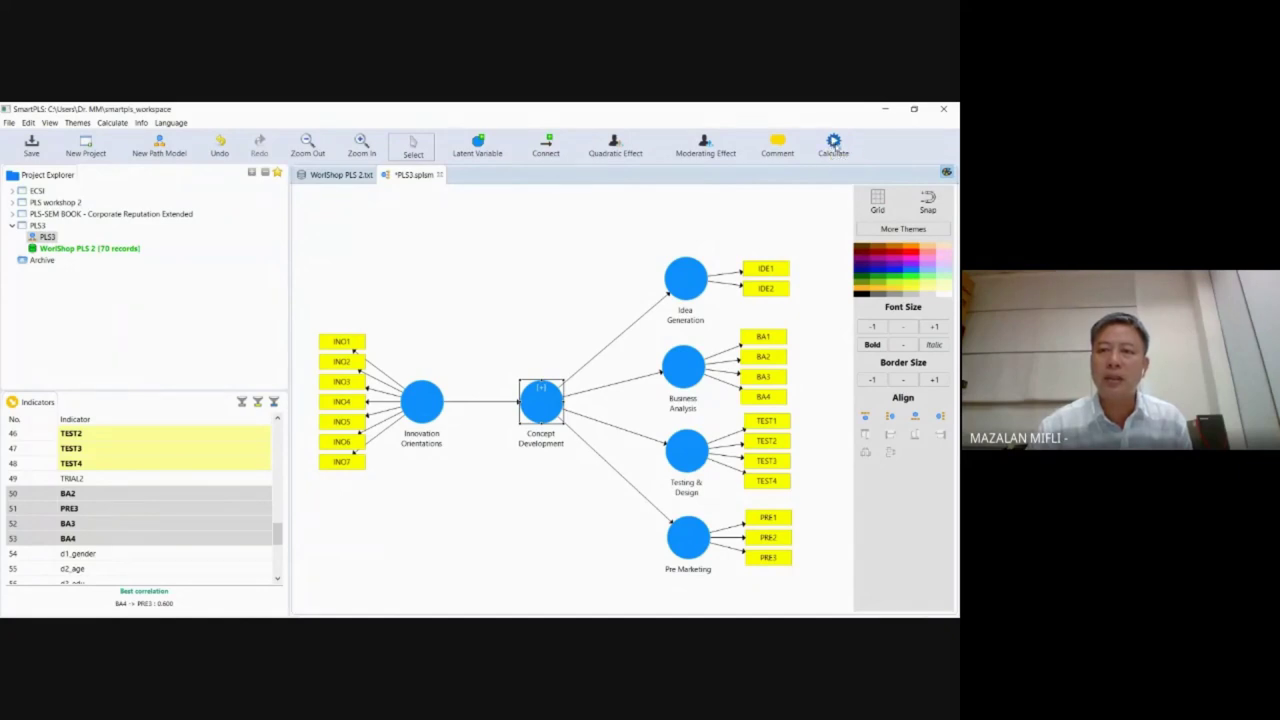
{"action": "left_click", "coordinate": [834, 145]}
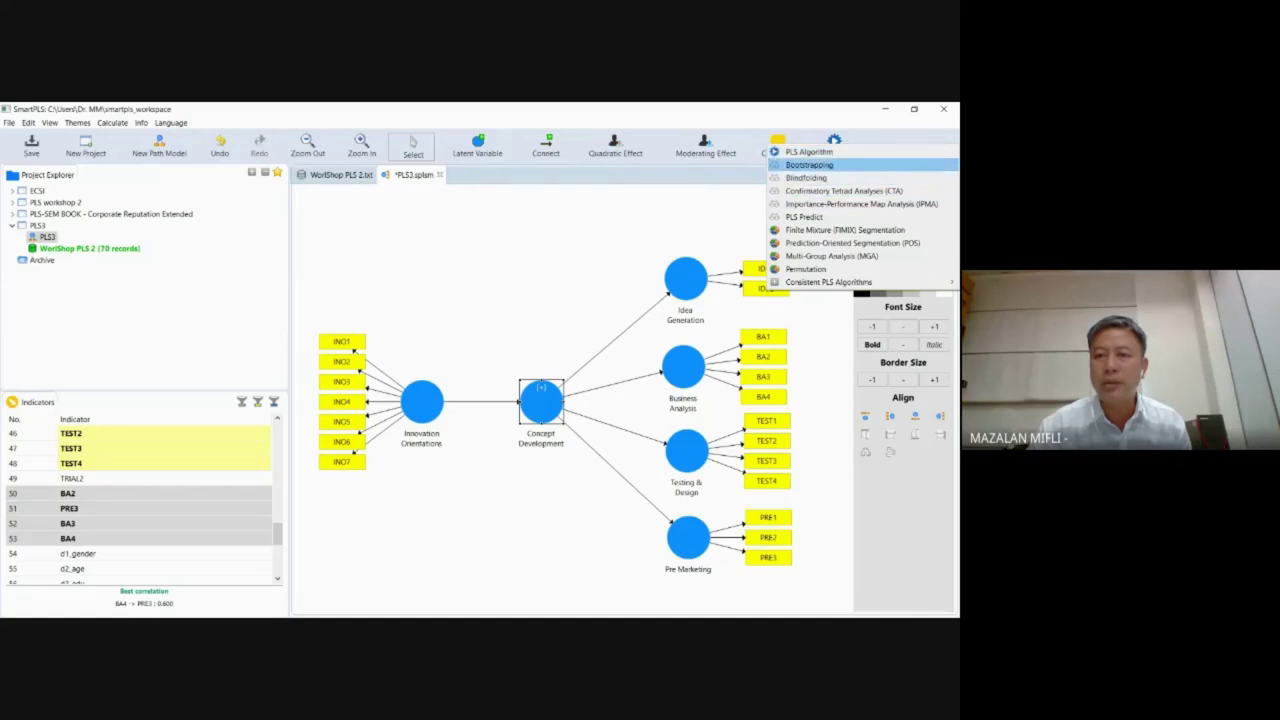
{"action": "mouse_move", "coordinate": [828, 282]}
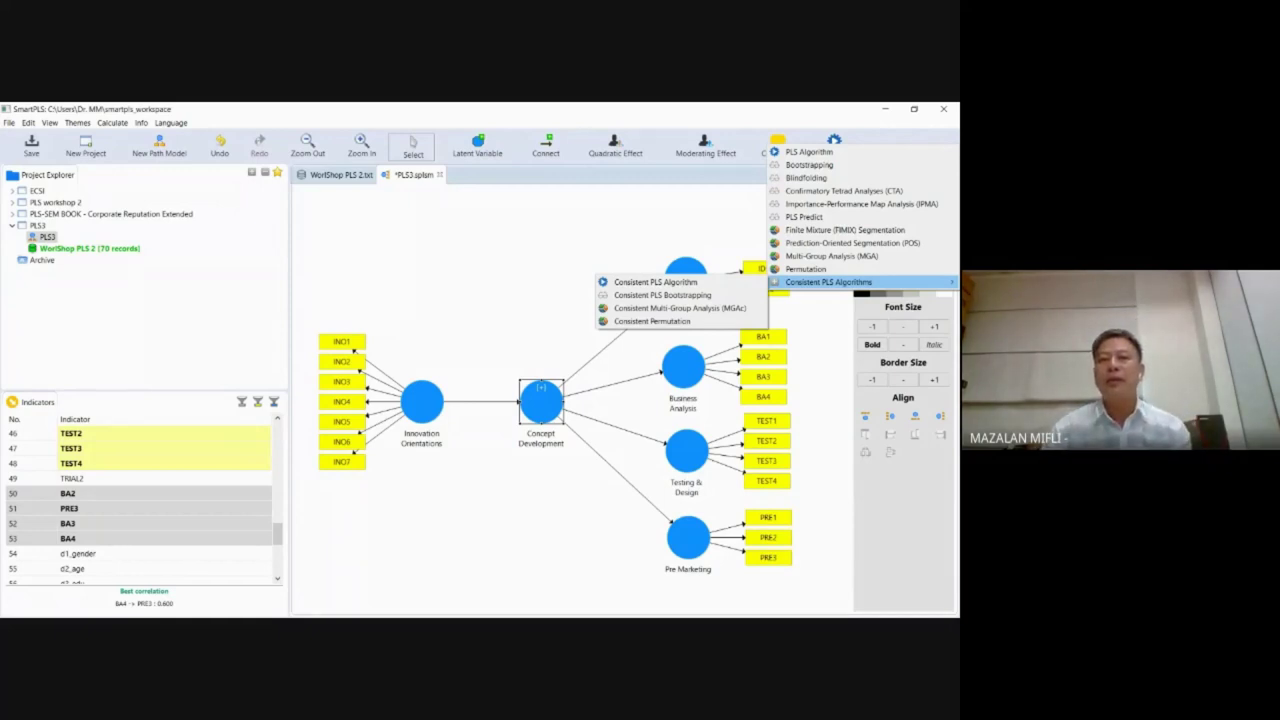
{"action": "key", "text": "Escape"}
{"action": "key", "text": "Right"}
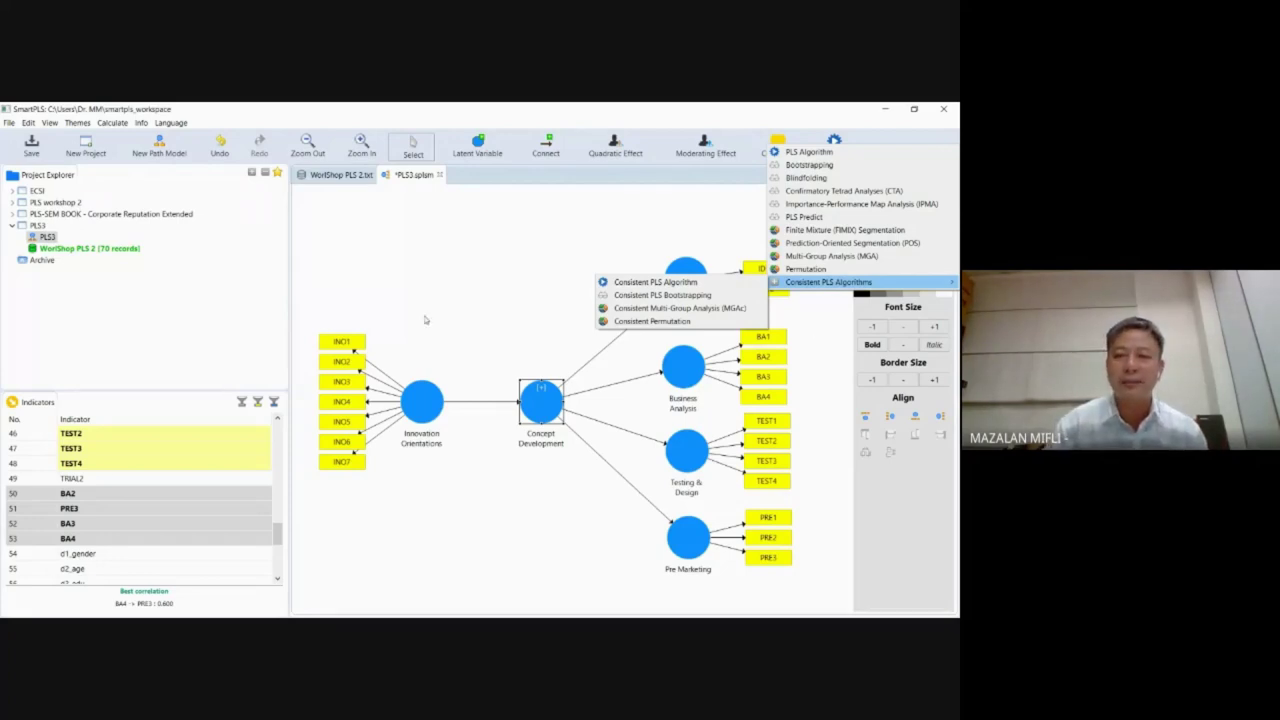
{"action": "left_click", "coordinate": [477, 267]}
{"action": "left_click", "coordinate": [477, 267]}
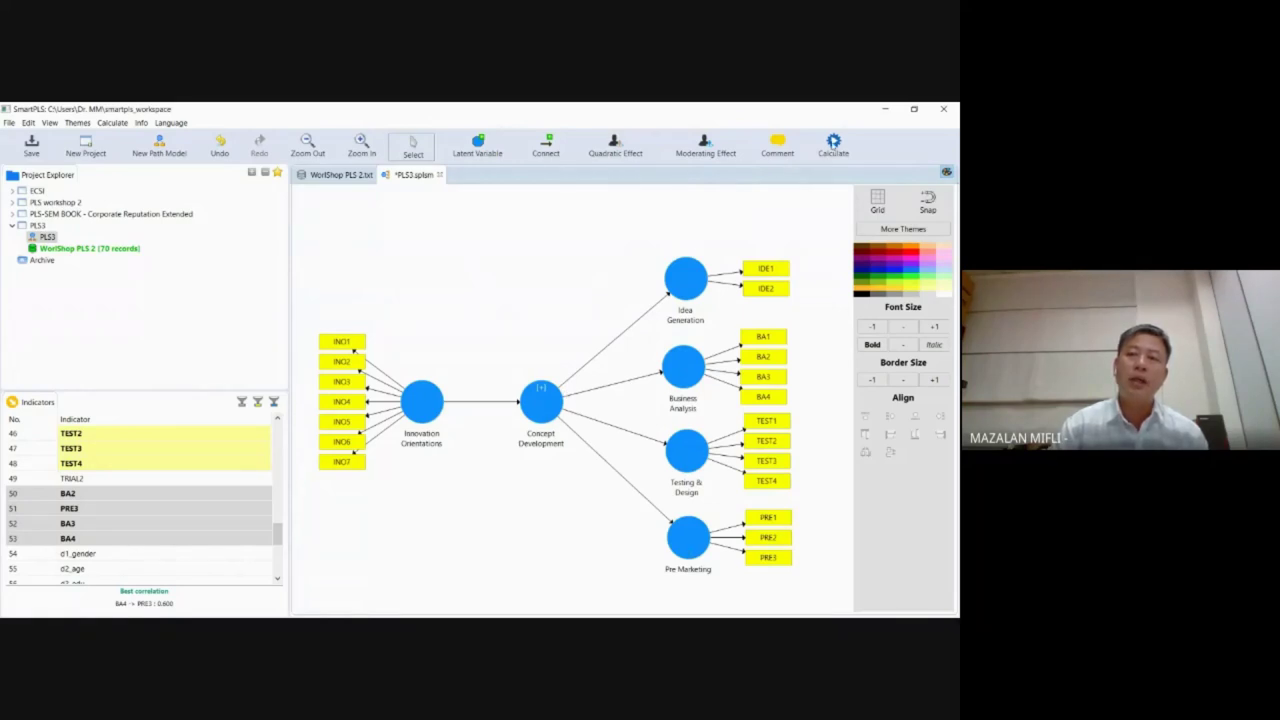
{"action": "left_click", "coordinate": [834, 142]}
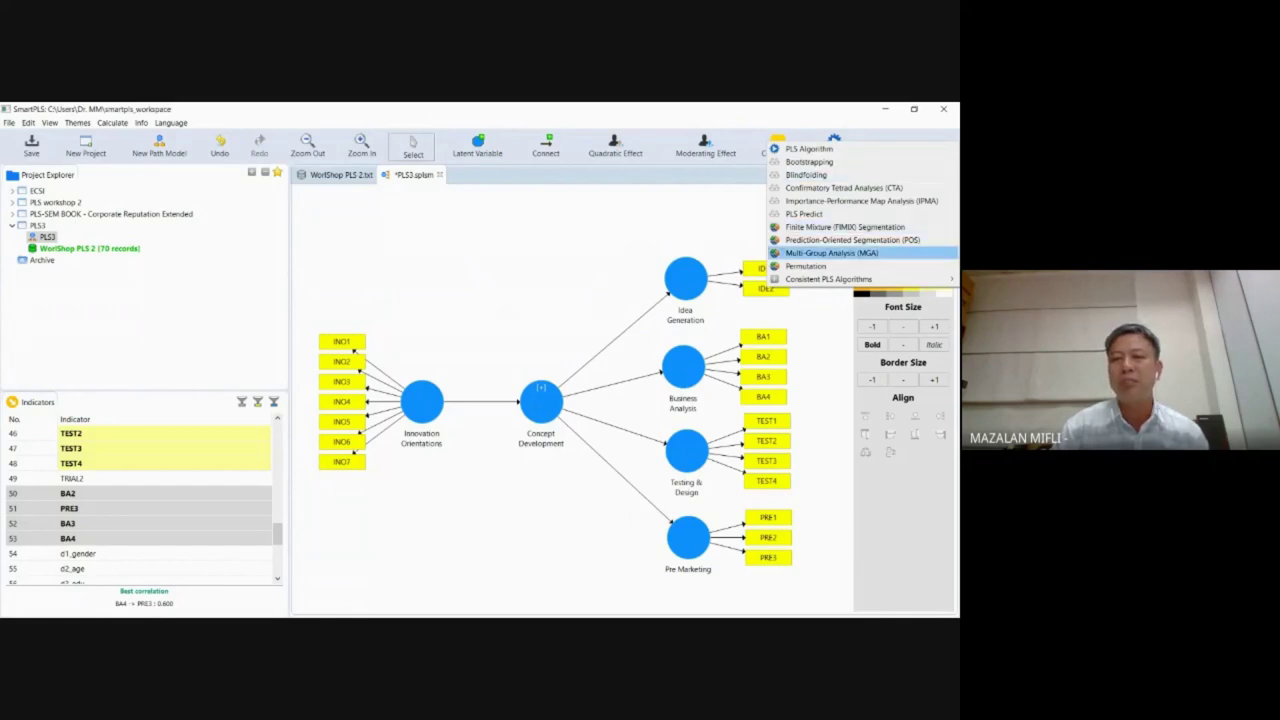
{"action": "mouse_move", "coordinate": [840, 279]}
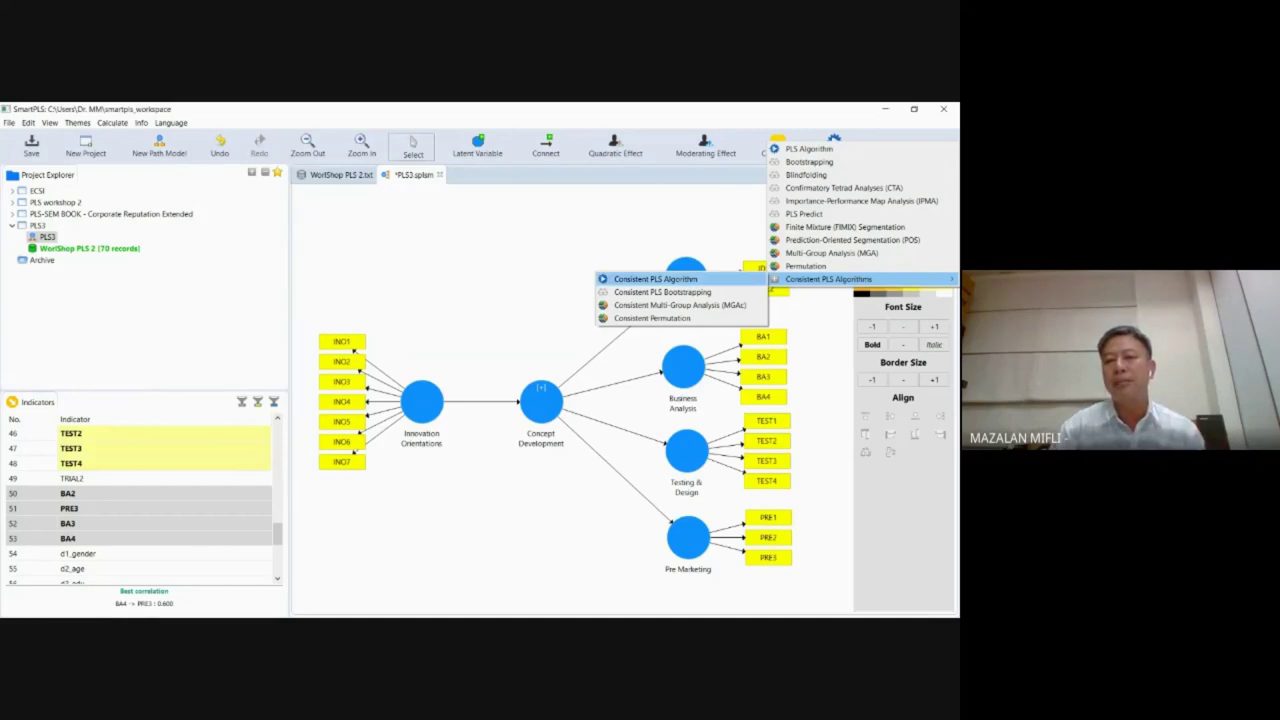
{"action": "left_click", "coordinate": [660, 280]}
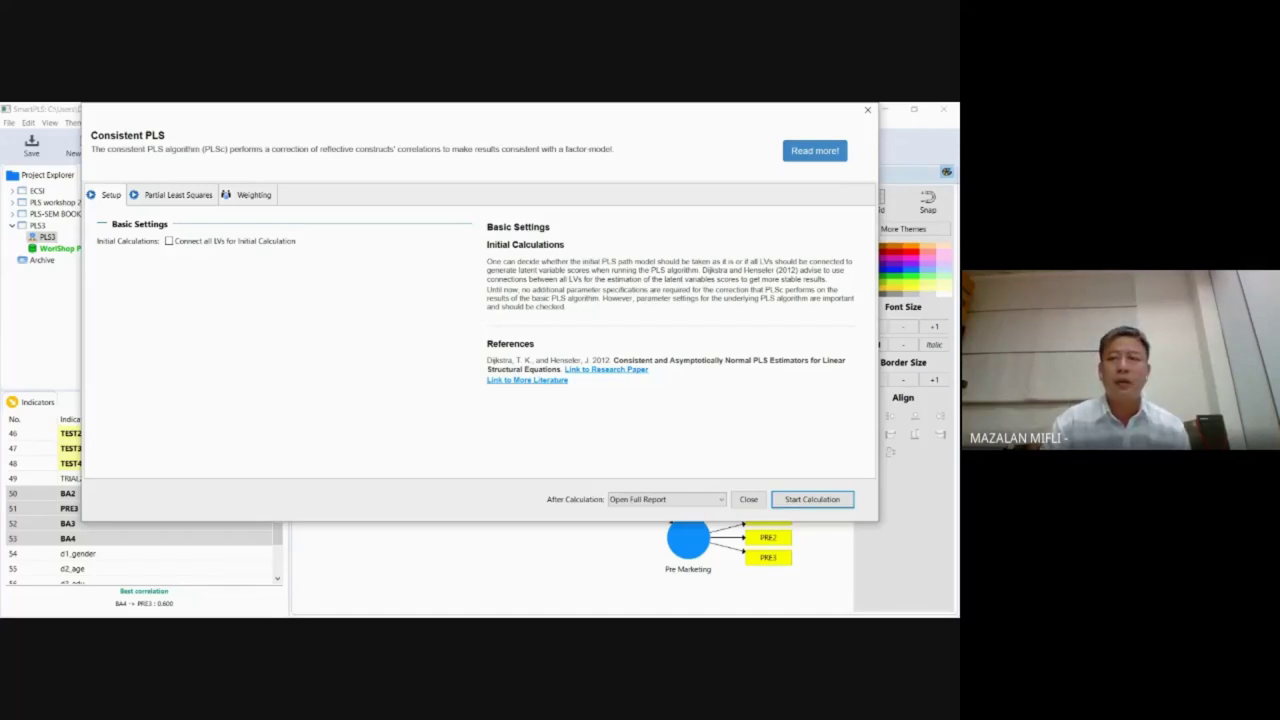
{"action": "left_click", "coordinate": [867, 109]}
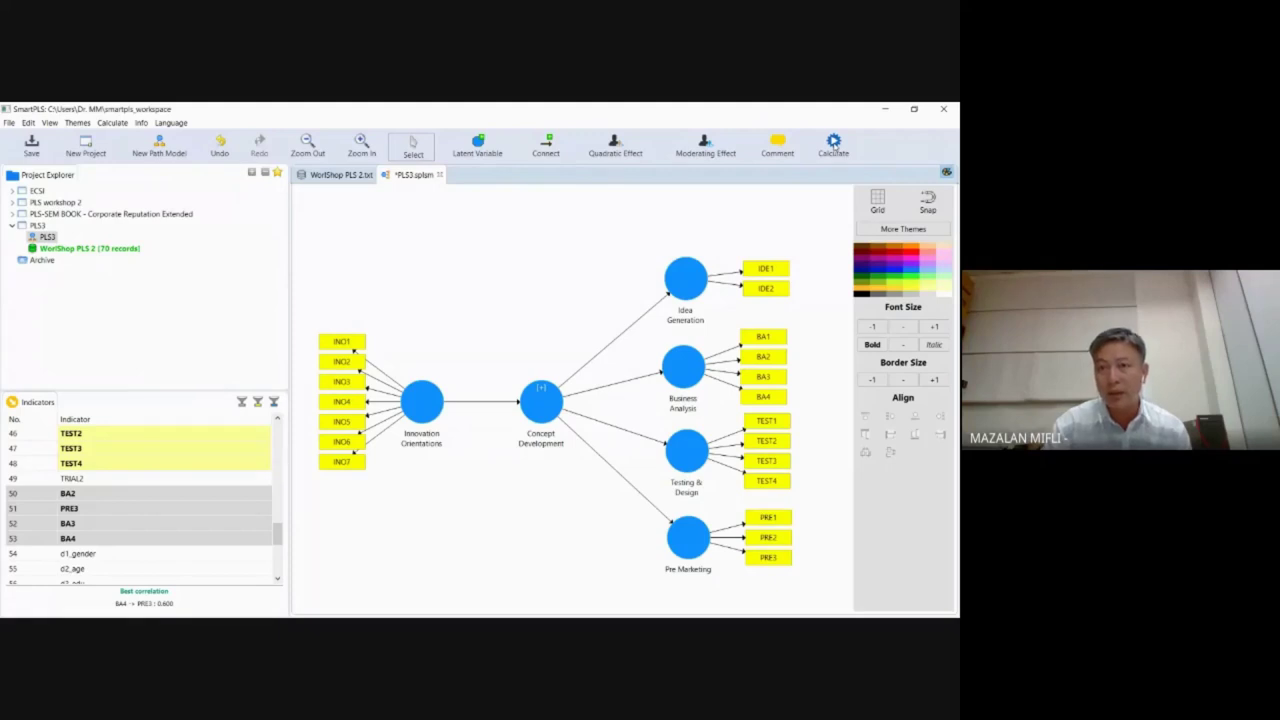
Step: Set up the Consistent PLS Algorithm with all LVs connected for the initial calculation and the Factor weighting scheme
{"action": "left_click", "coordinate": [834, 145]}
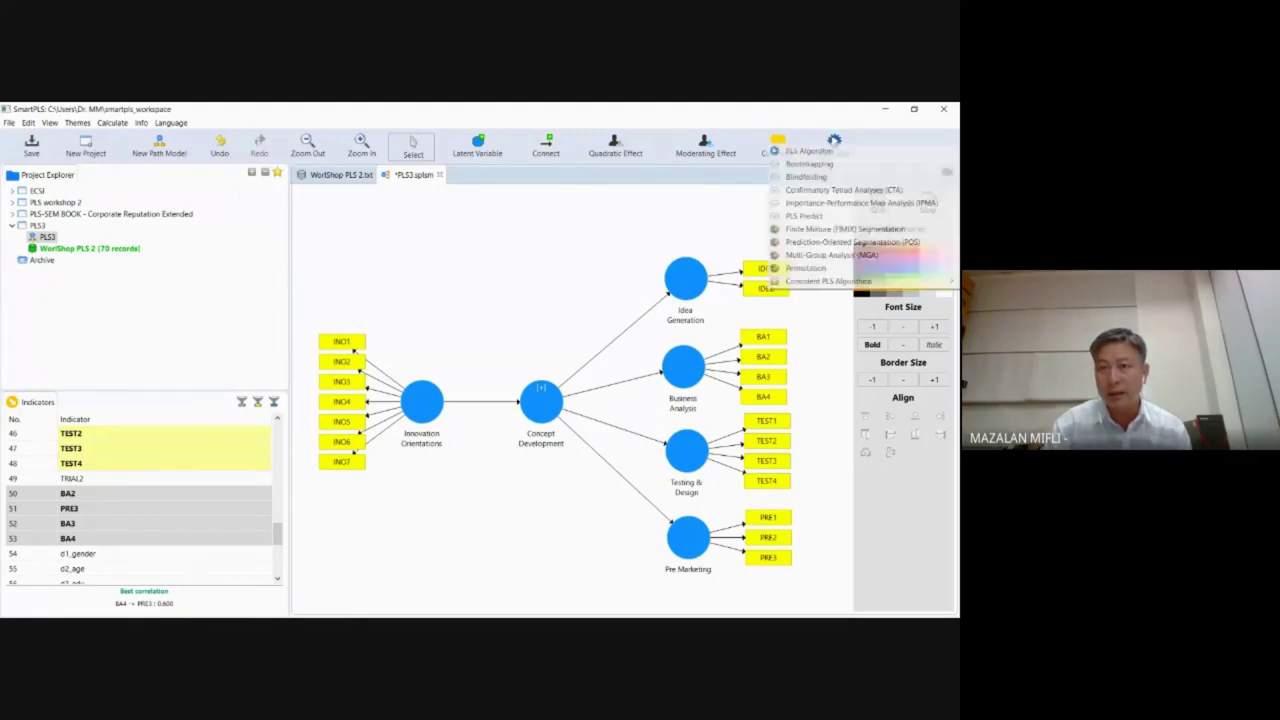
{"action": "mouse_move", "coordinate": [828, 281]}
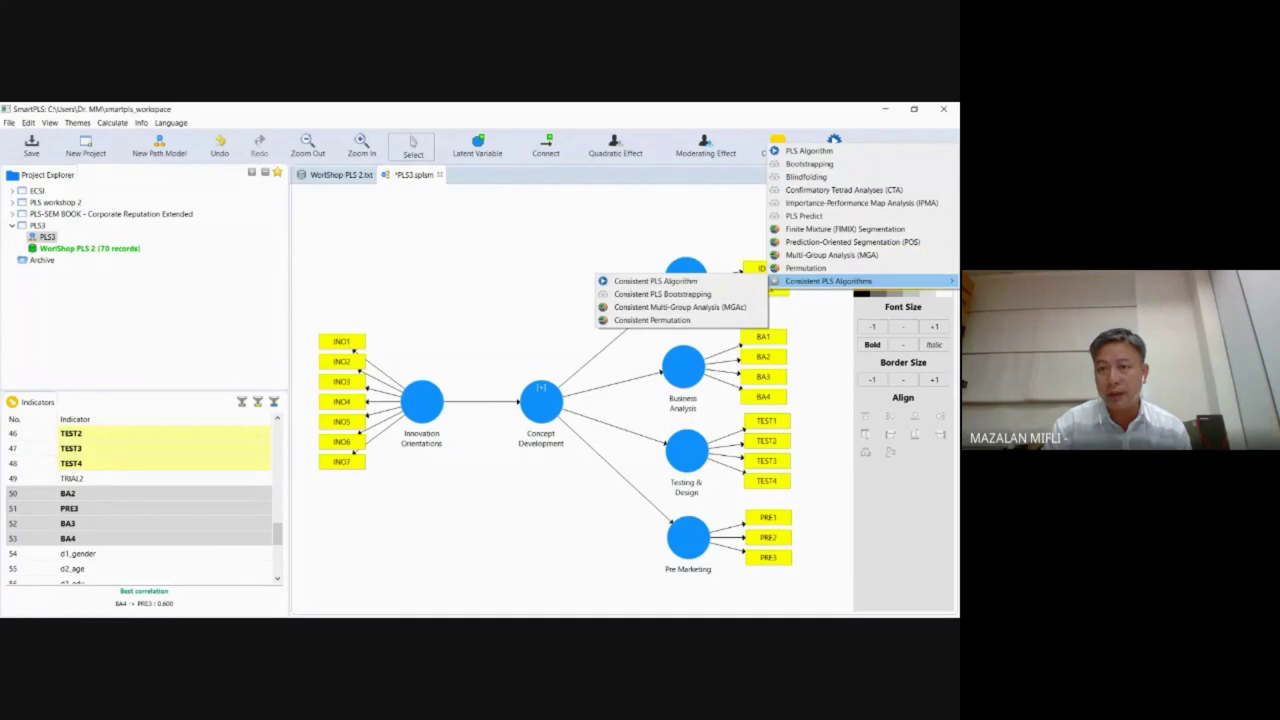
{"action": "left_click", "coordinate": [655, 281]}
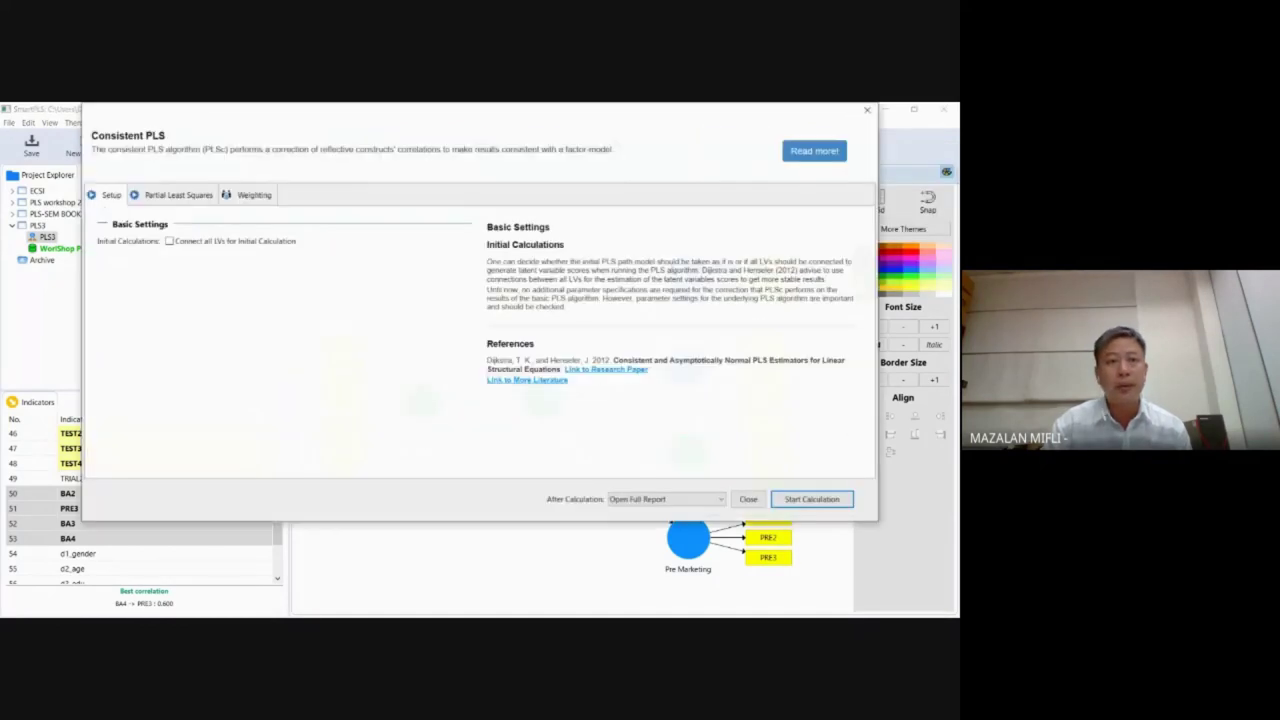
{"action": "left_click", "coordinate": [178, 195]}
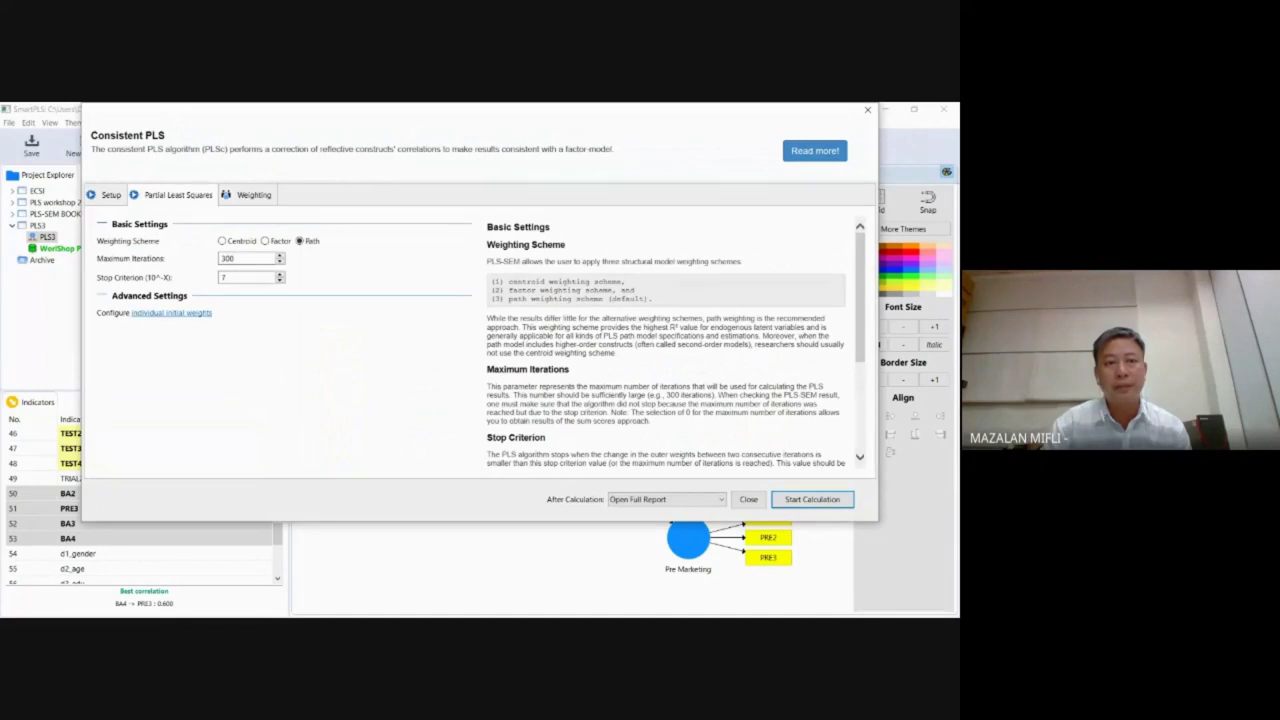
{"action": "left_click", "coordinate": [108, 195]}
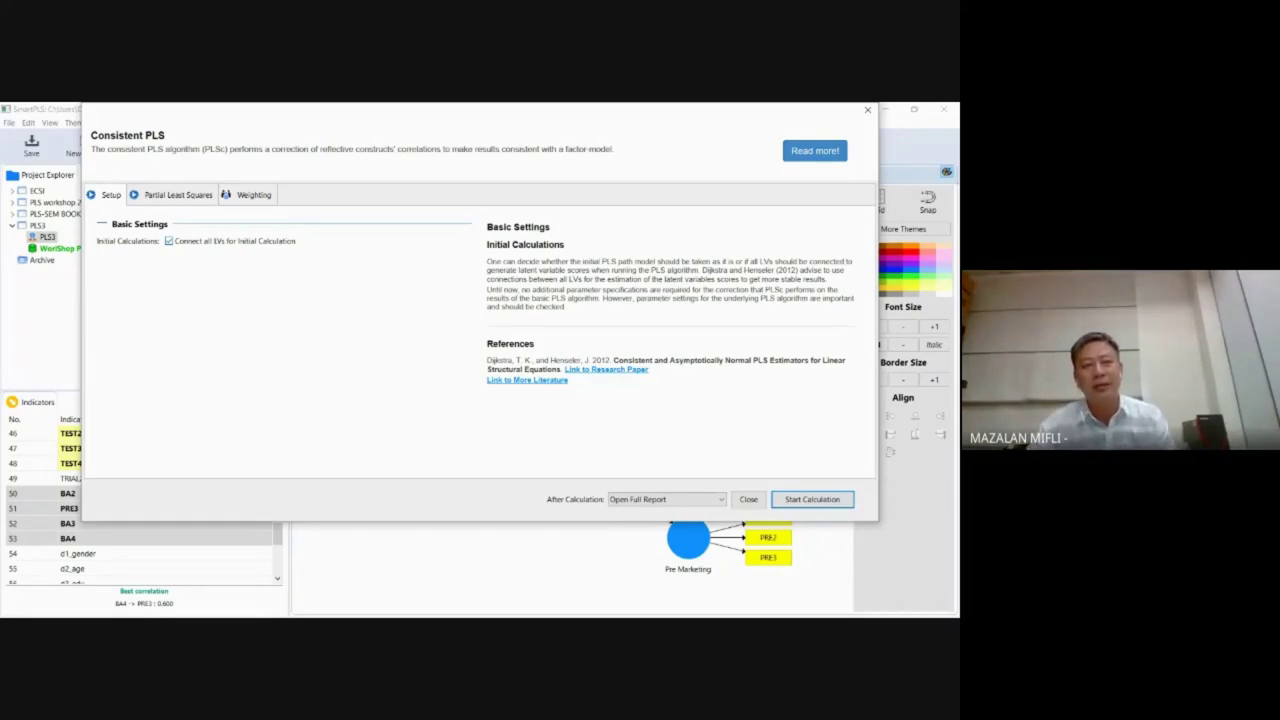
{"action": "left_click", "coordinate": [178, 194]}
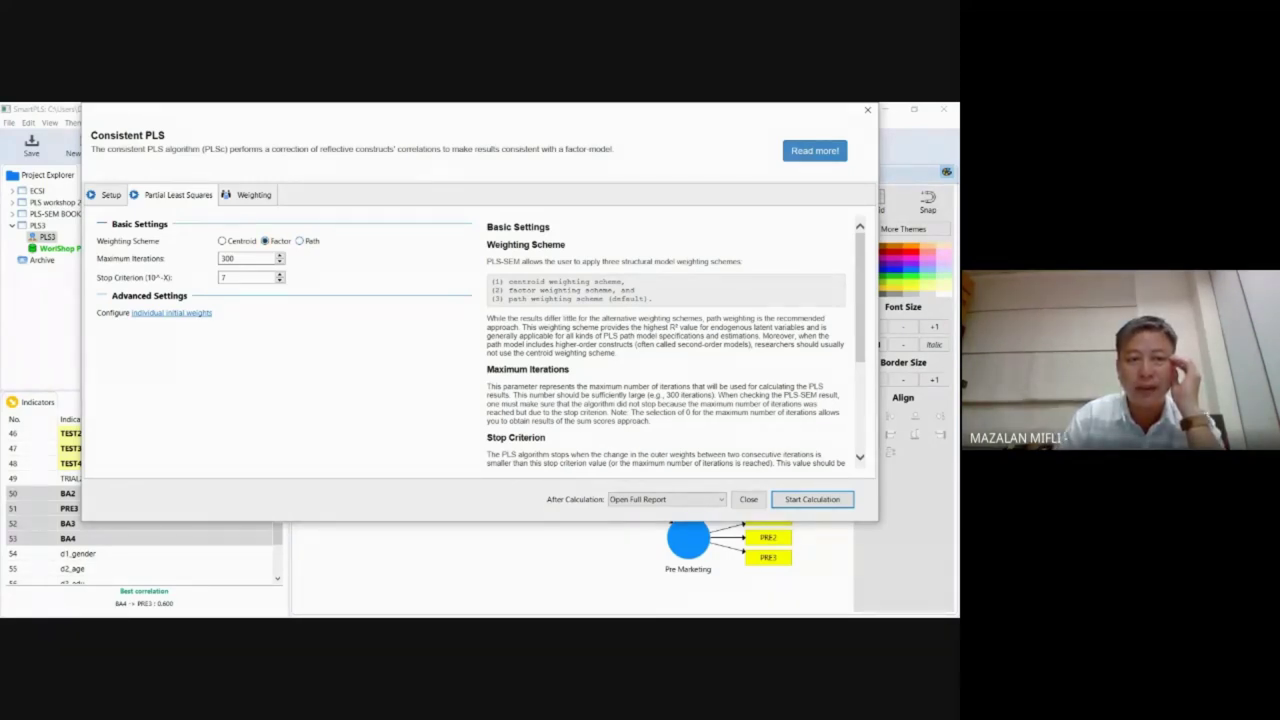
Step: Set the maximum iterations of the Consistent PLS calculation to 1000
{"action": "left_click", "coordinate": [240, 258]}
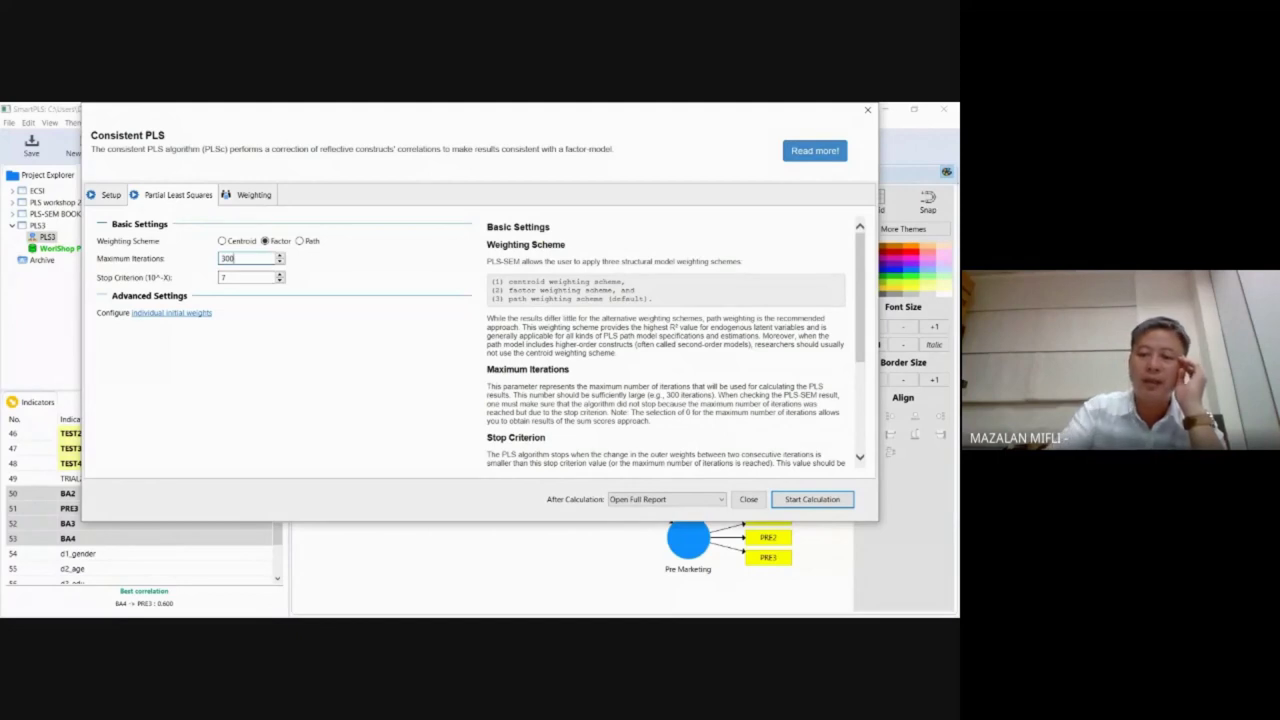
{"action": "key", "text": "BackSpace"}
{"action": "key", "text": "BackSpace"}
{"action": "key", "text": "BackSpace"}
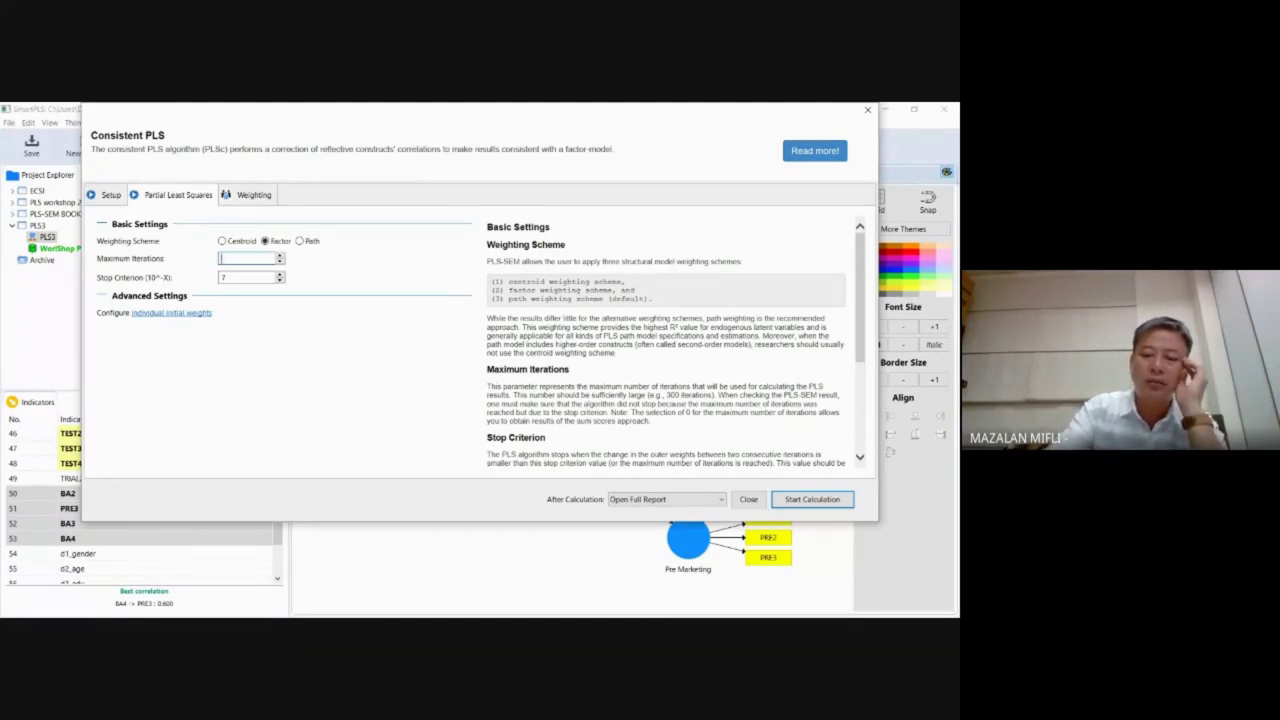
{"action": "type", "text": "1000"}
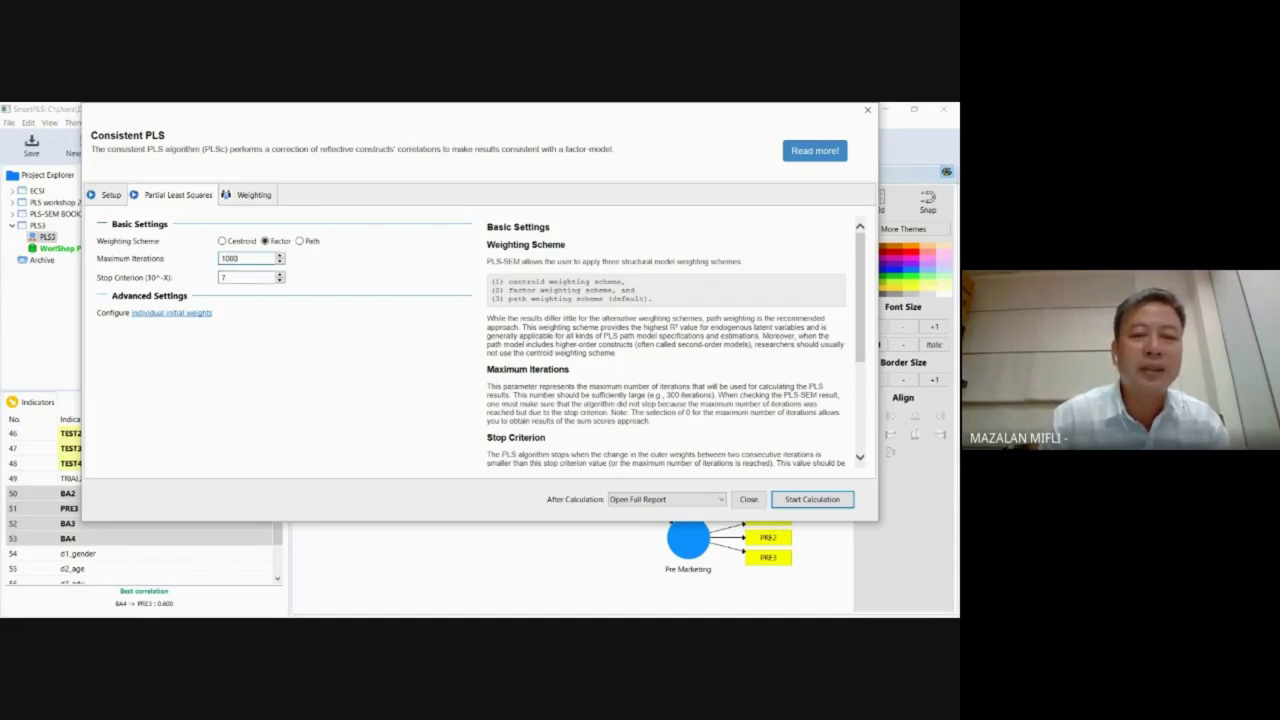
Step: Set the maximum iterations to 300 and run the Consistent PLS calculation, with the full report opening after it
{"action": "key", "text": "BackSpace"}
{"action": "key", "text": "BackSpace"}
{"action": "key", "text": "BackSpace"}
{"action": "key", "text": "BackSpace"}
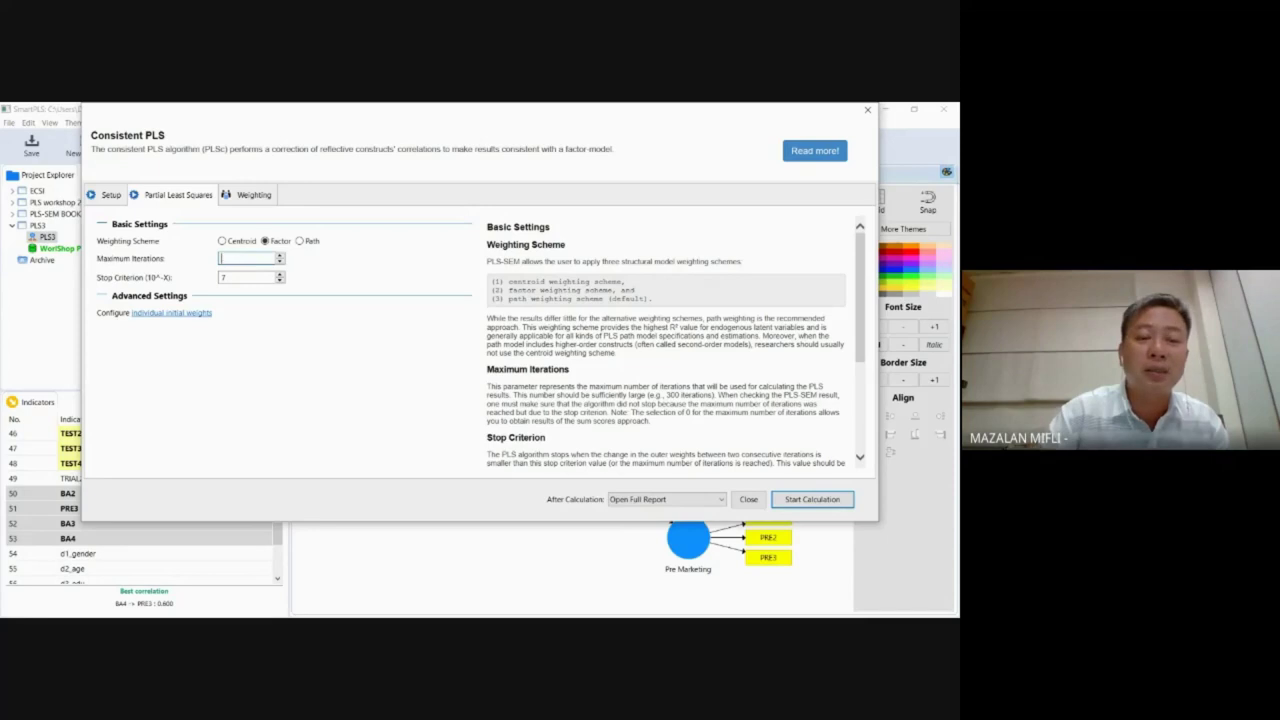
{"action": "type", "text": "300"}
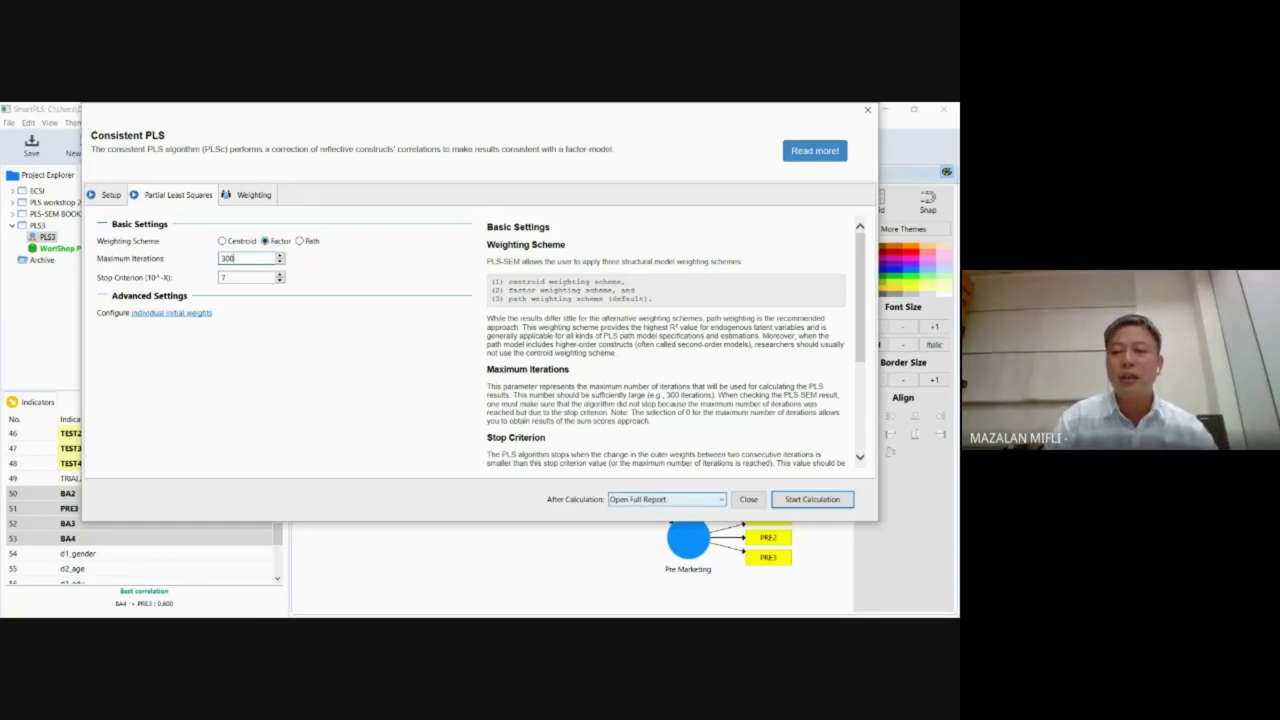
{"action": "left_click", "coordinate": [667, 499]}
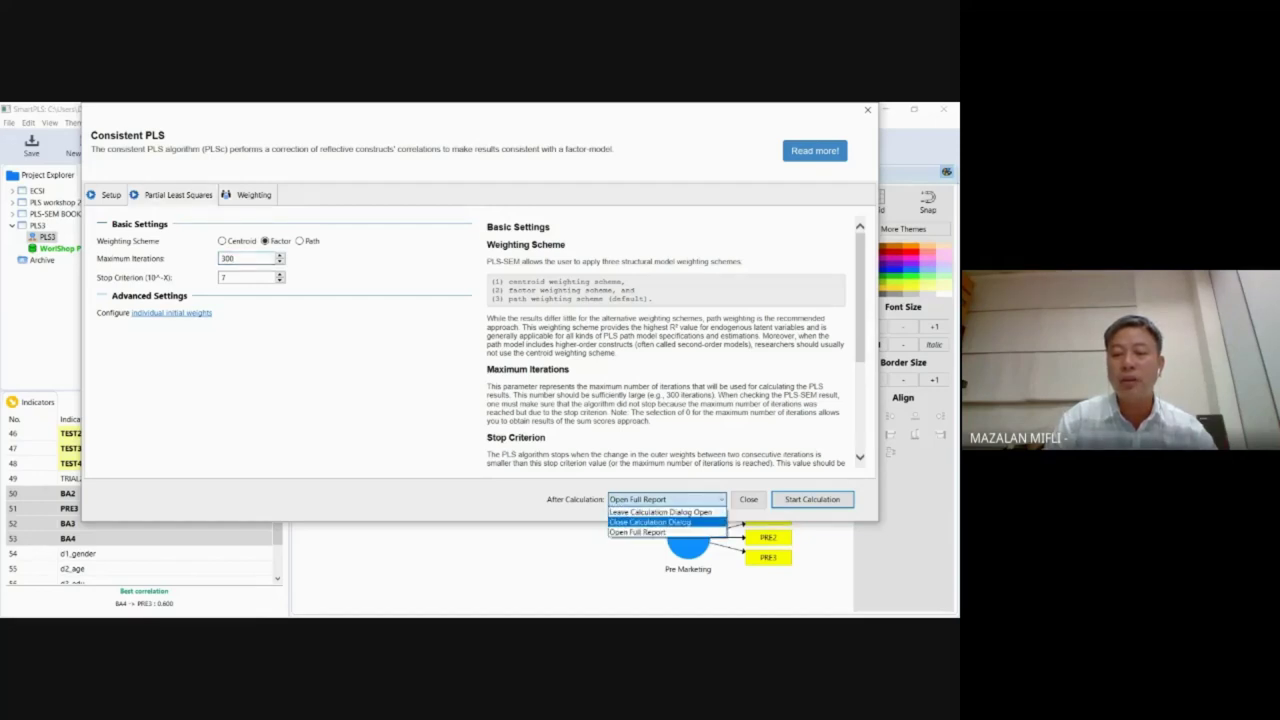
{"action": "key", "text": "Escape"}
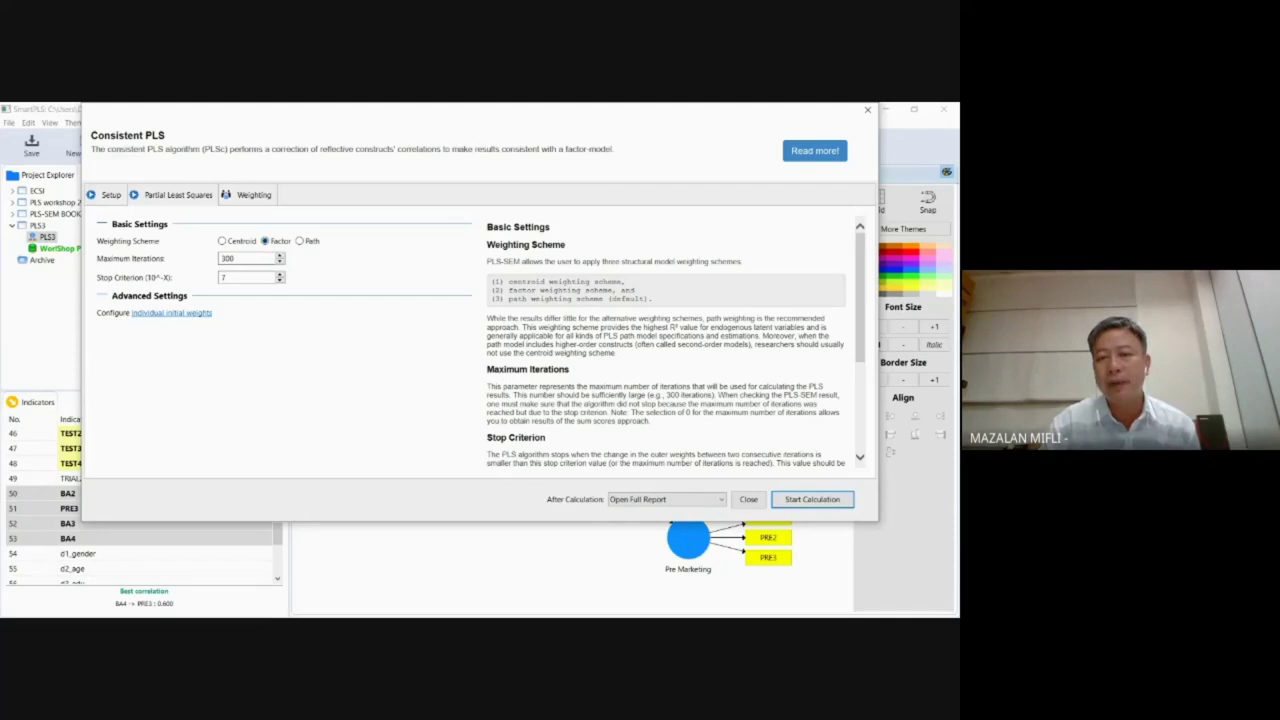
{"action": "left_click", "coordinate": [803, 499]}
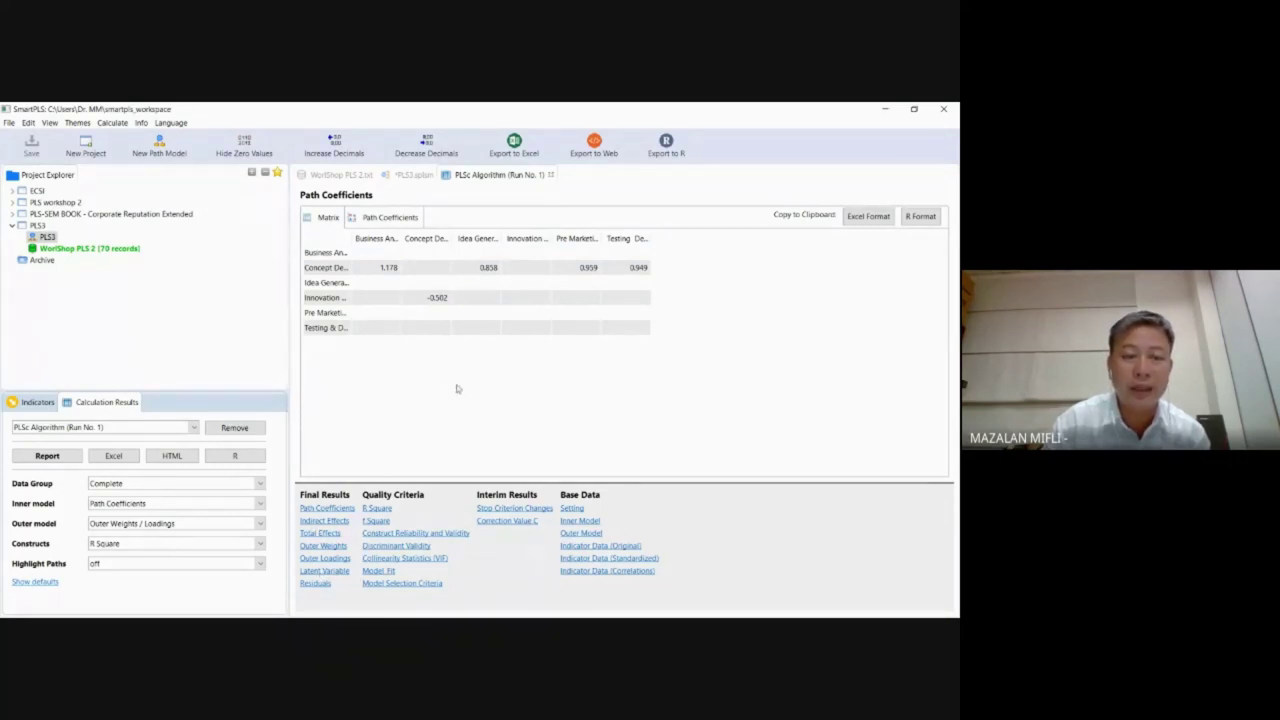
Step: Examine the outer loadings of all indicators in the PLSc report, and view the calculated values on the PLS3 path model
{"action": "left_click", "coordinate": [325, 559]}
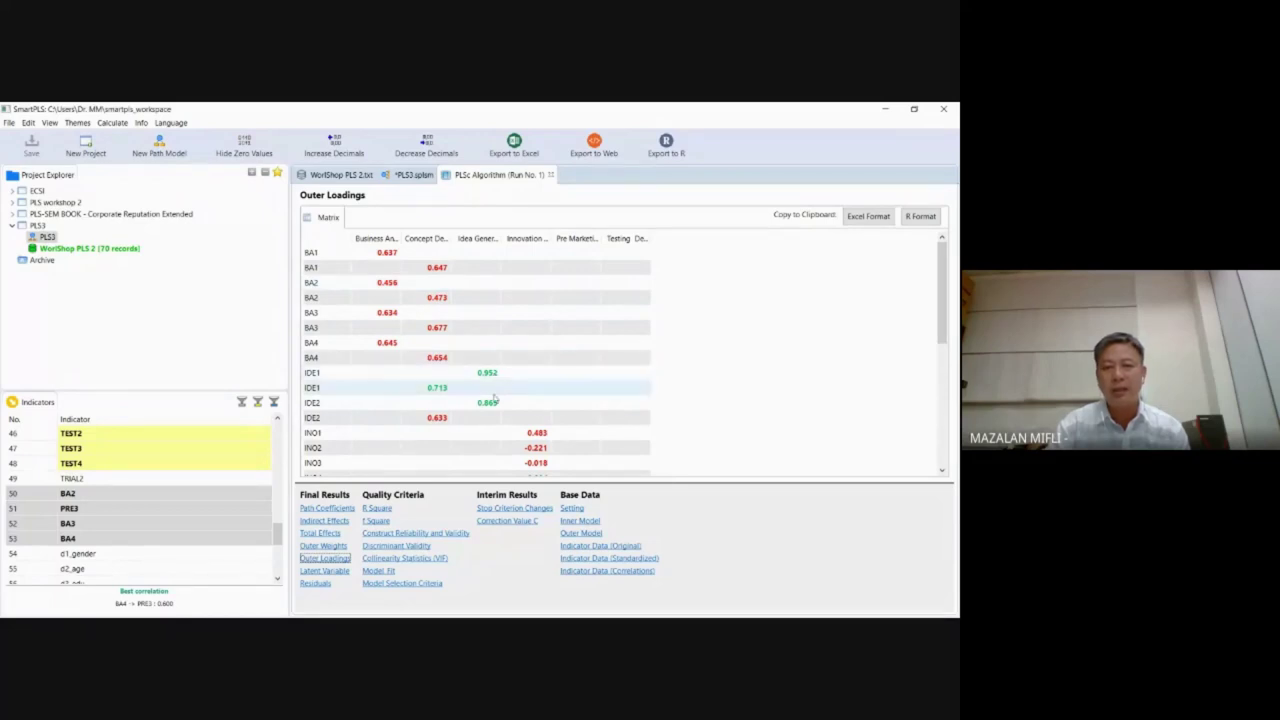
{"action": "left_click_drag", "start_coordinate": [940, 326], "coordinate": [940, 352]}
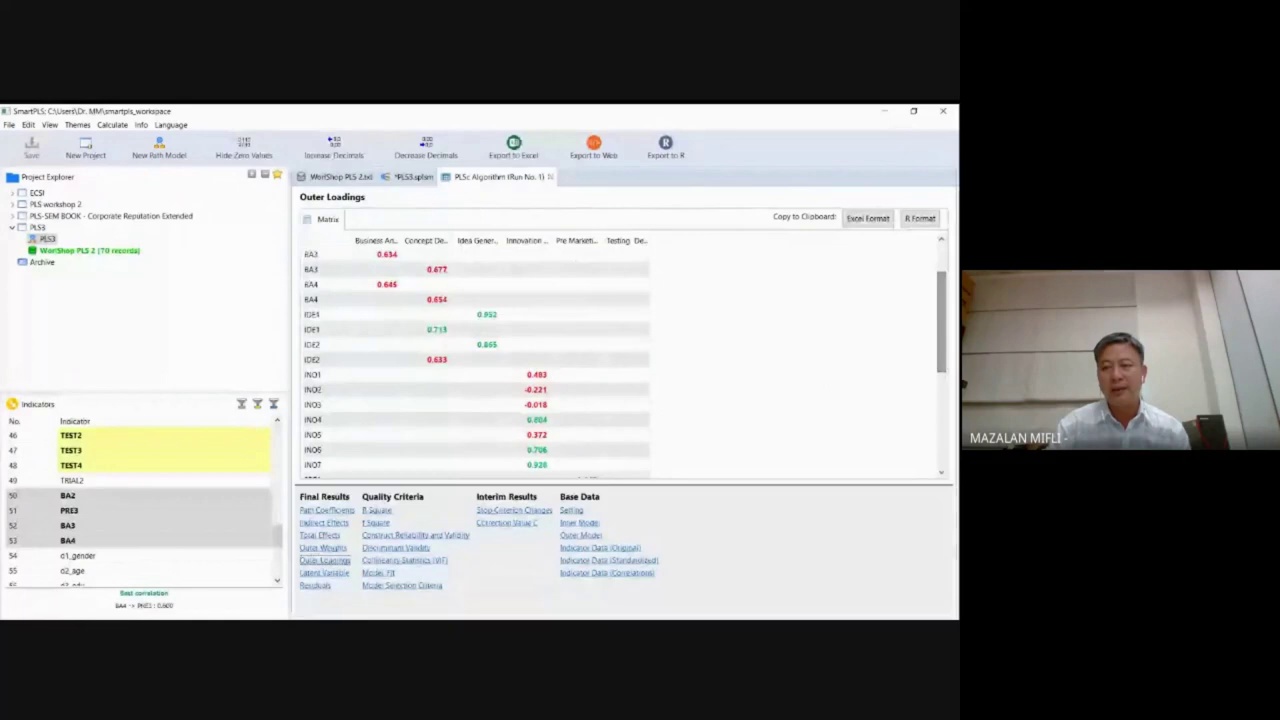
{"action": "left_click_drag", "start_coordinate": [940, 357], "coordinate": [936, 457]}
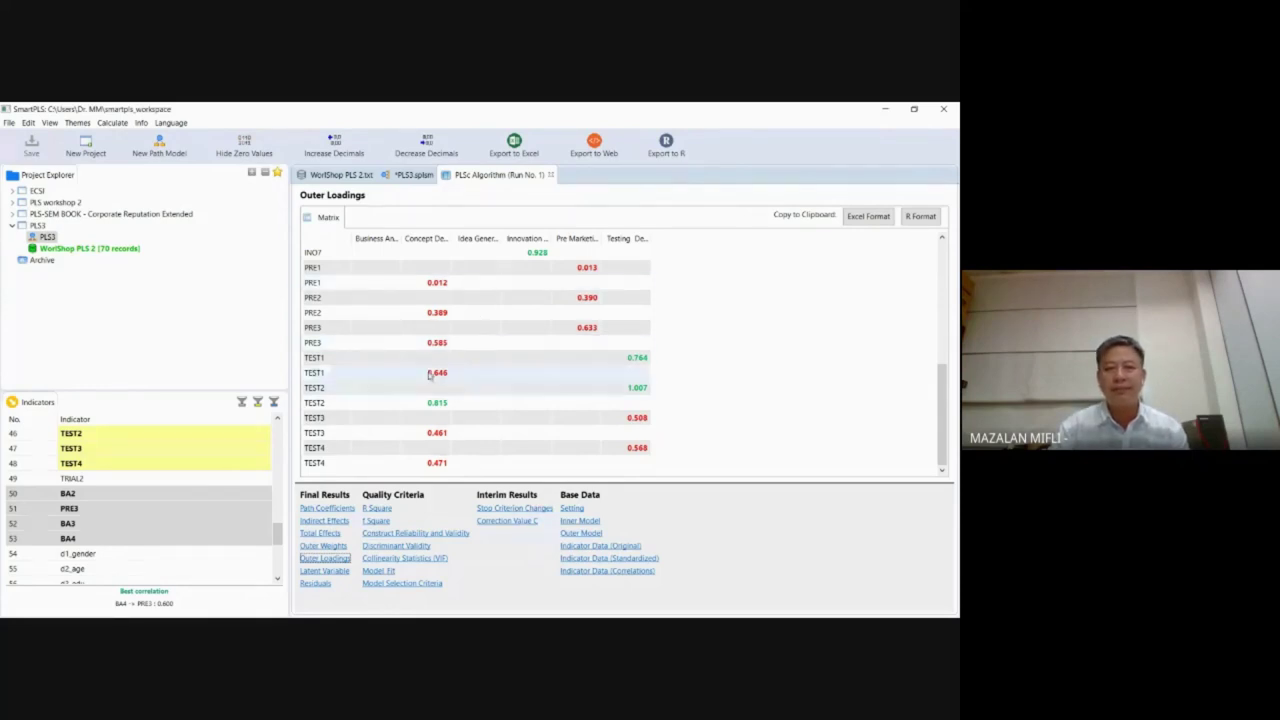
{"action": "left_click_drag", "start_coordinate": [941, 430], "coordinate": [952, 335]}
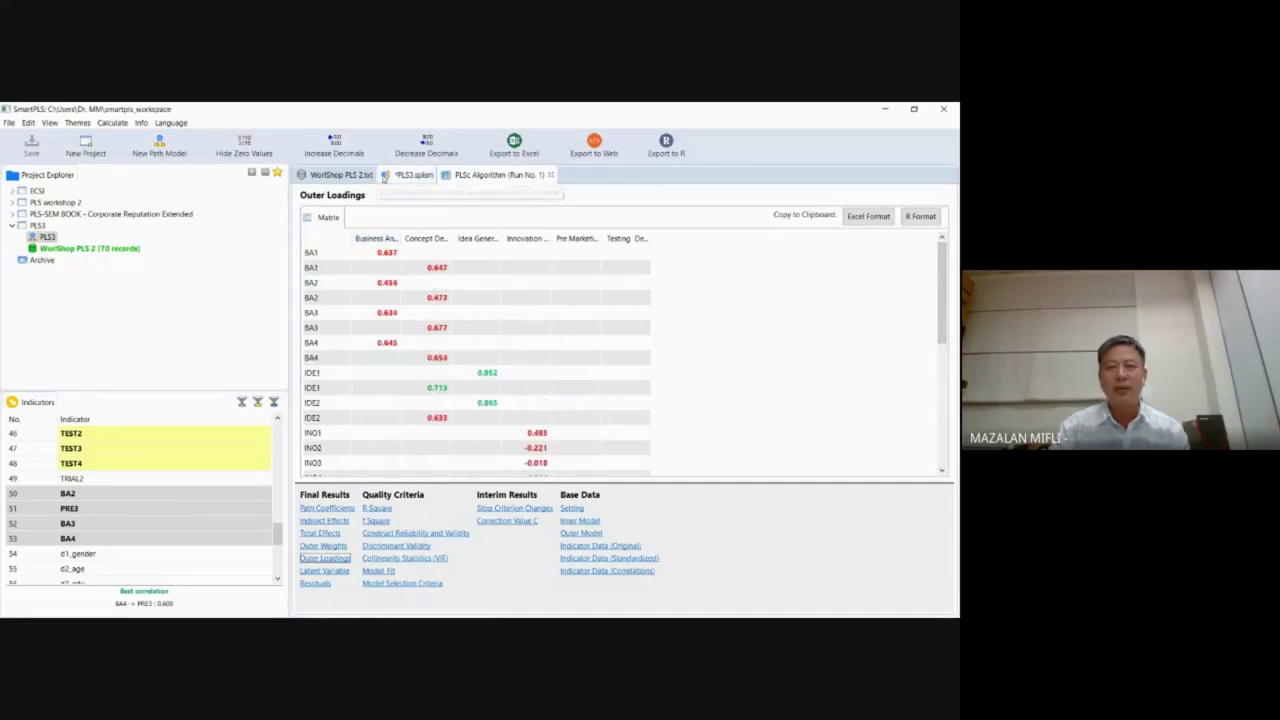
{"action": "left_click", "coordinate": [413, 175]}
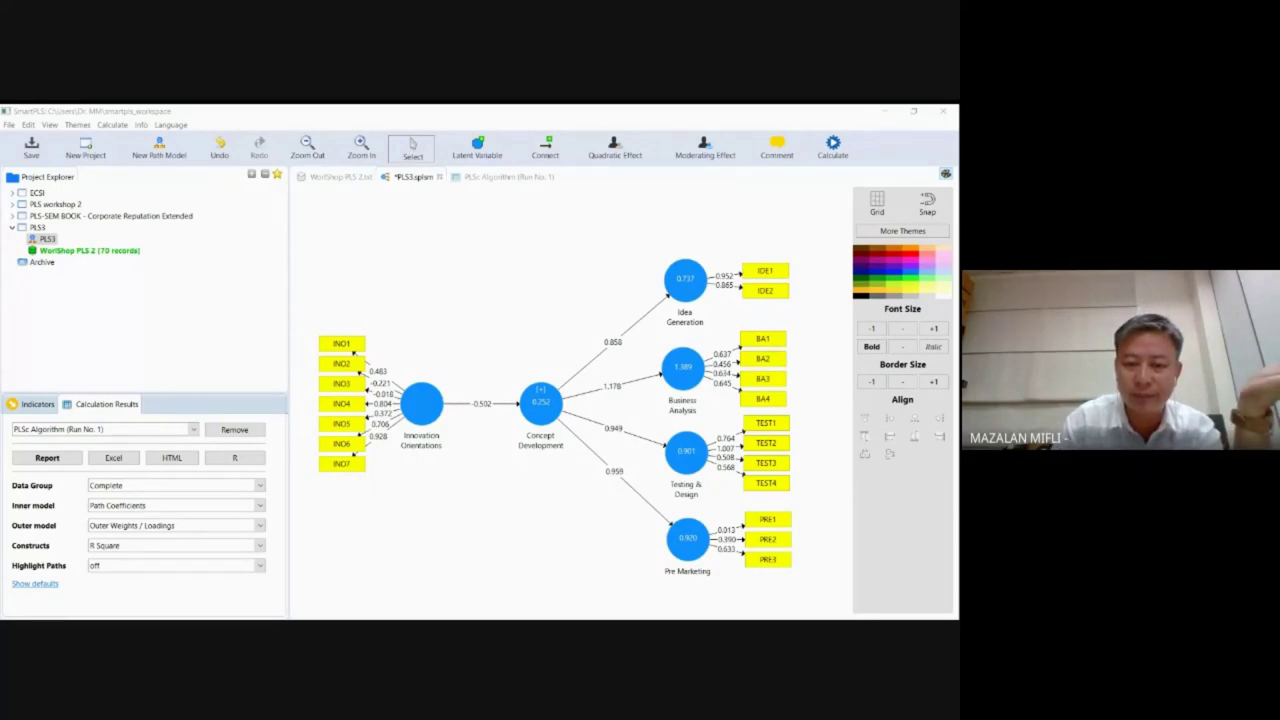
{"action": "left_click", "coordinate": [543, 569]}
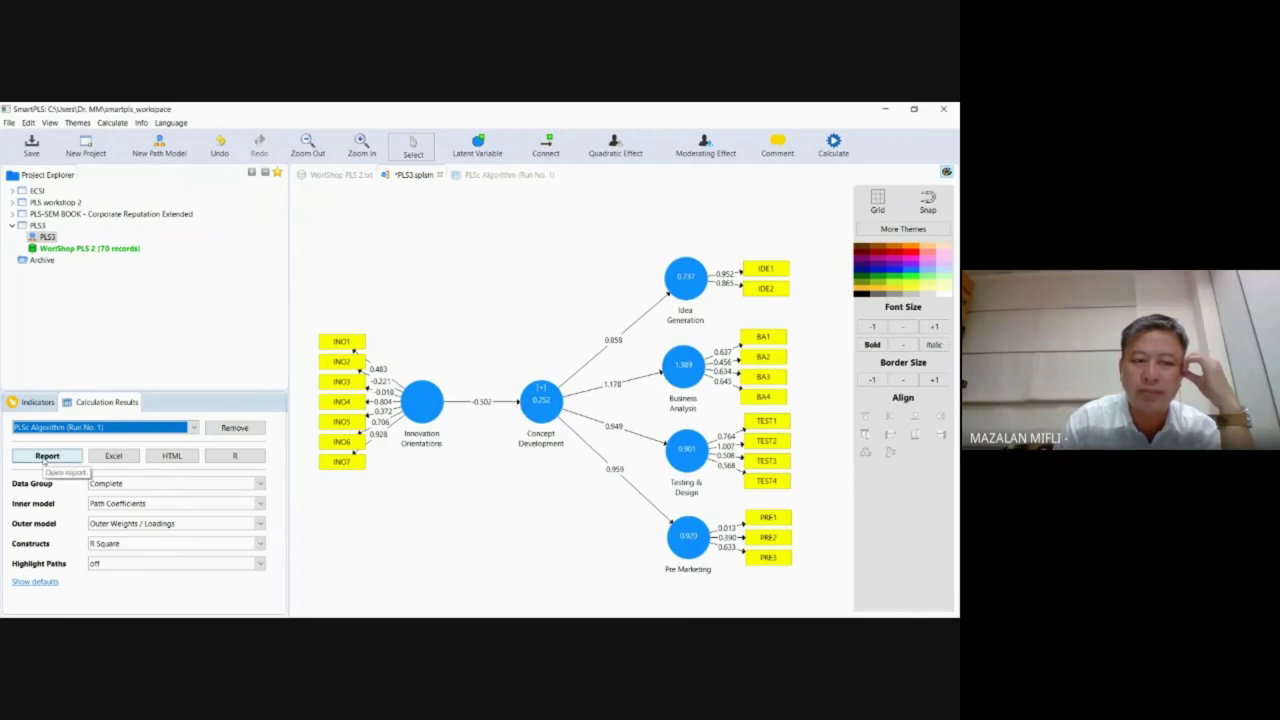
Step: Open the report's Construct Reliability and Validity matrix and widen its columns to fit the construct and criterion names
{"action": "left_click", "coordinate": [46, 458]}
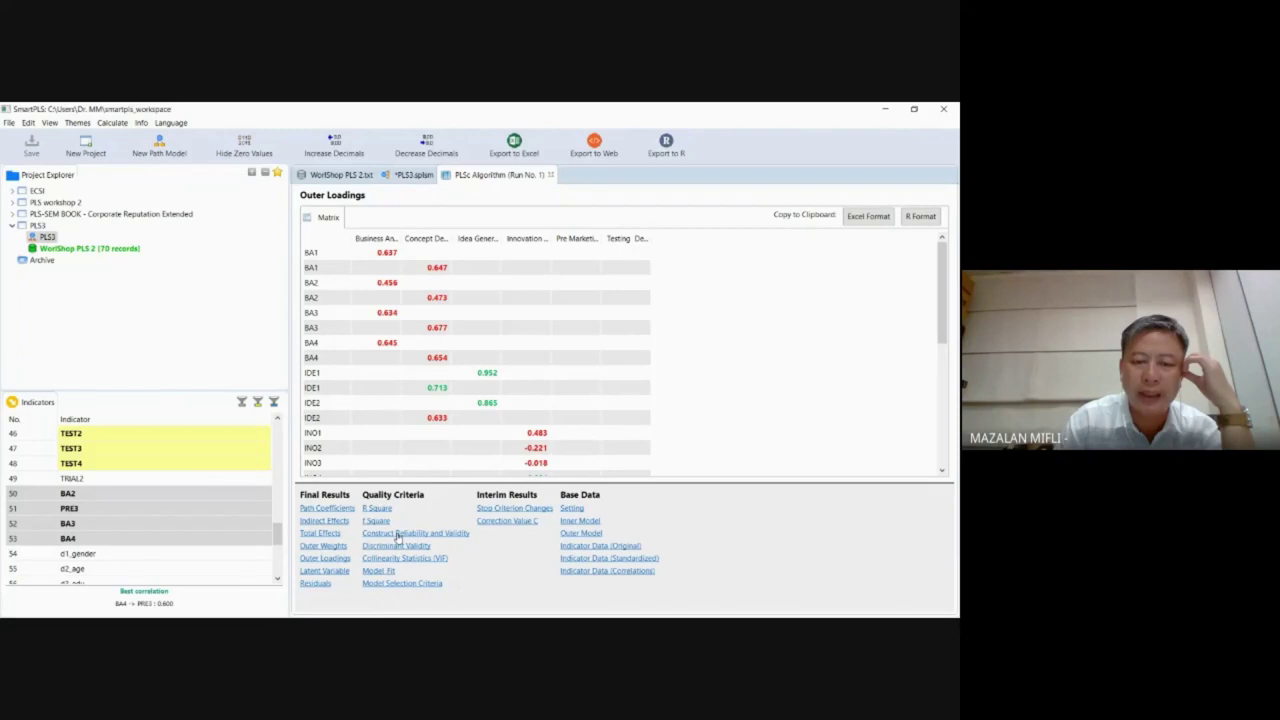
{"action": "left_click", "coordinate": [397, 534]}
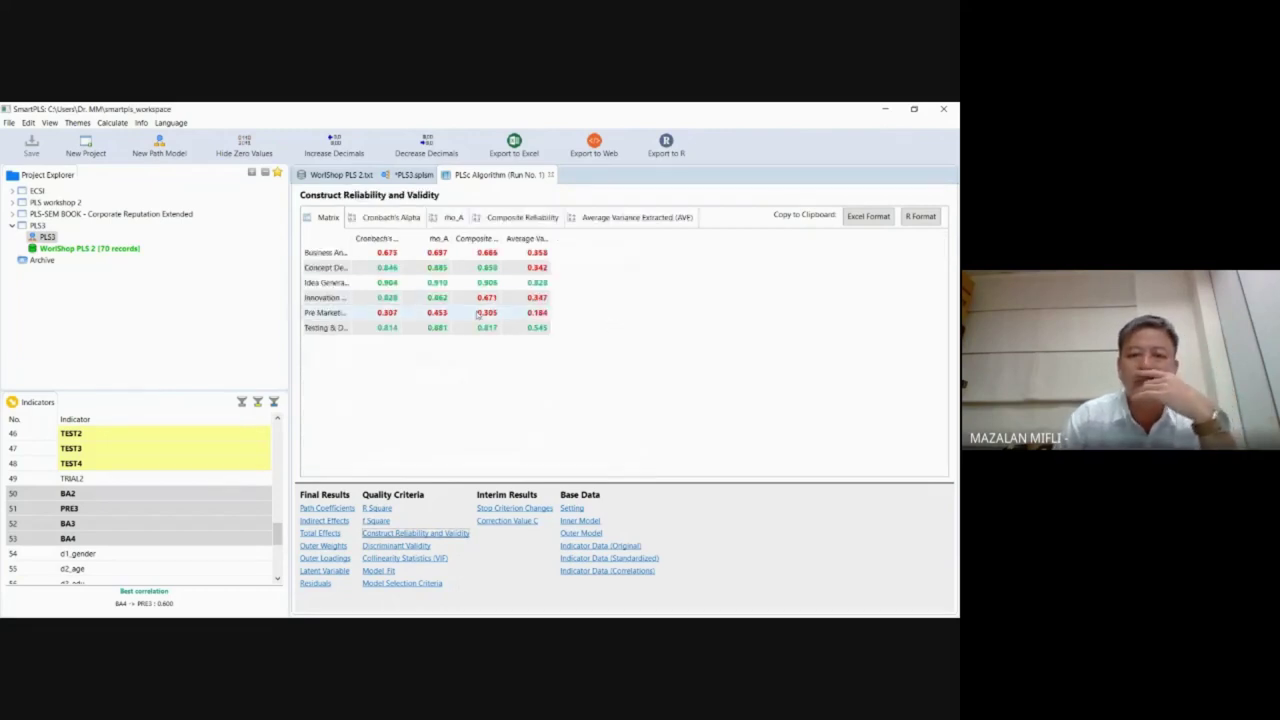
{"action": "left_click_drag", "start_coordinate": [401, 239], "coordinate": [438, 239]}
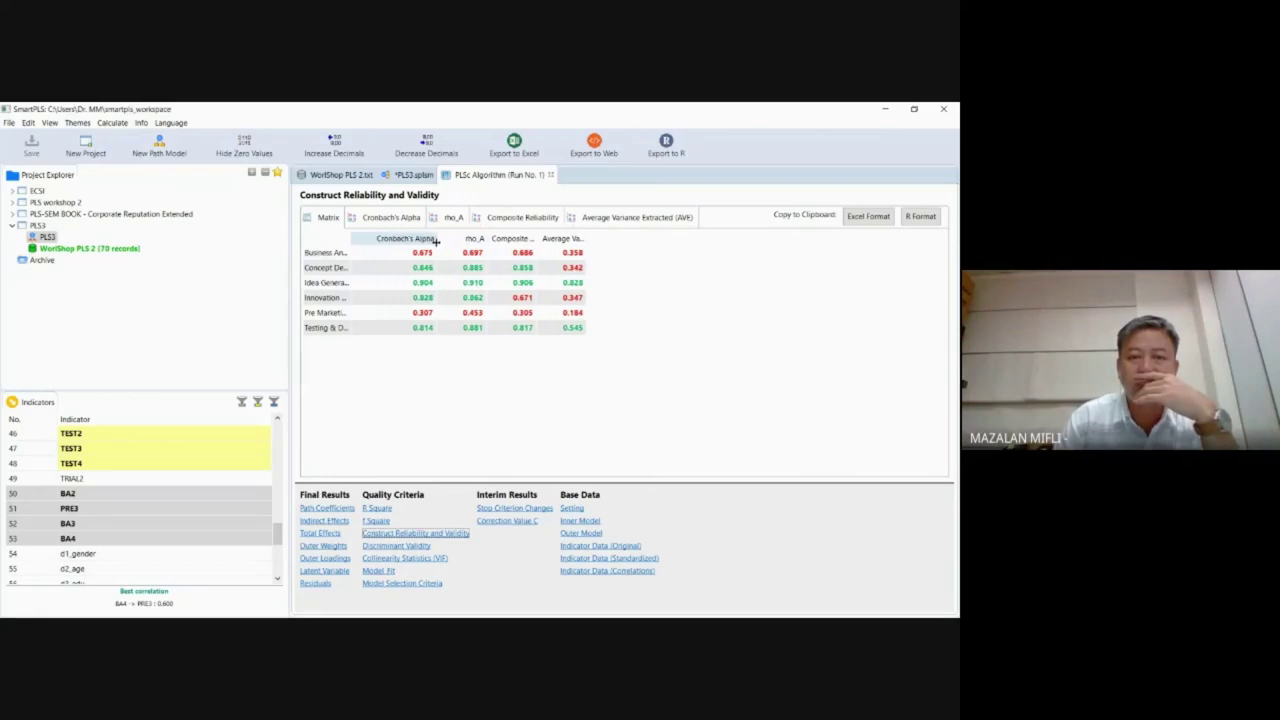
{"action": "left_click_drag", "start_coordinate": [536, 238], "coordinate": [645, 238]}
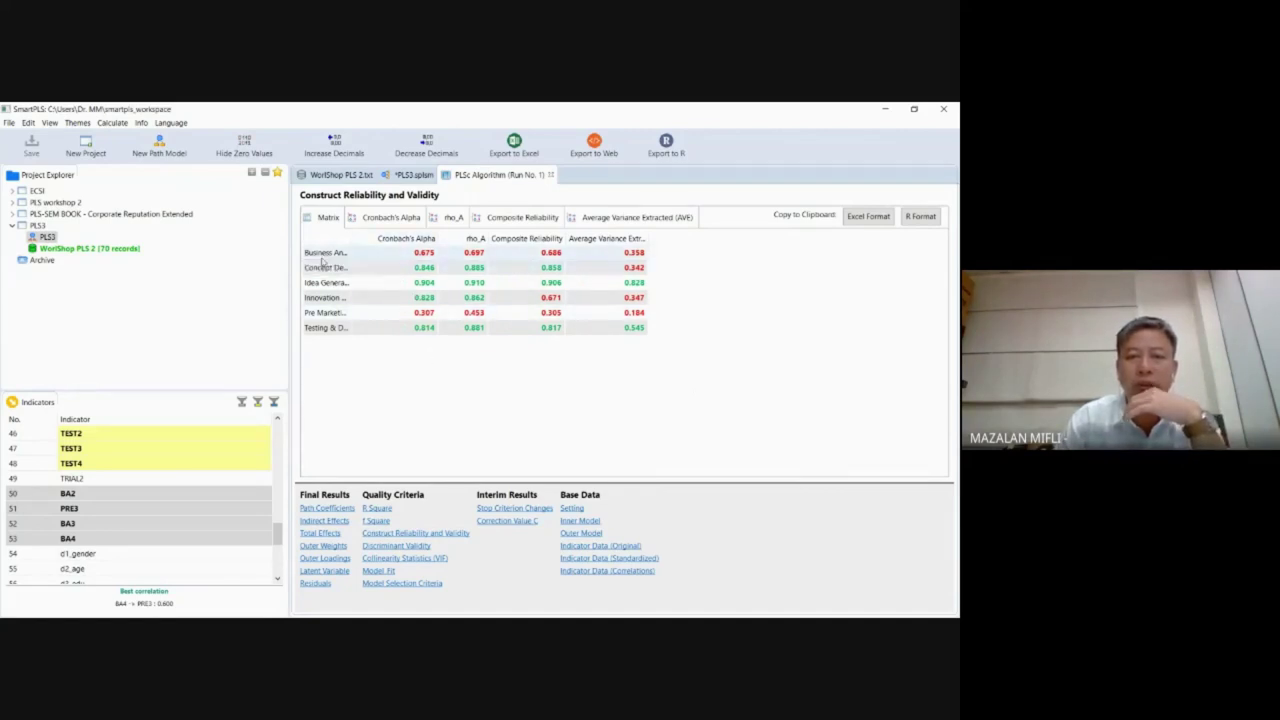
{"action": "left_click_drag", "start_coordinate": [352, 243], "coordinate": [395, 244]}
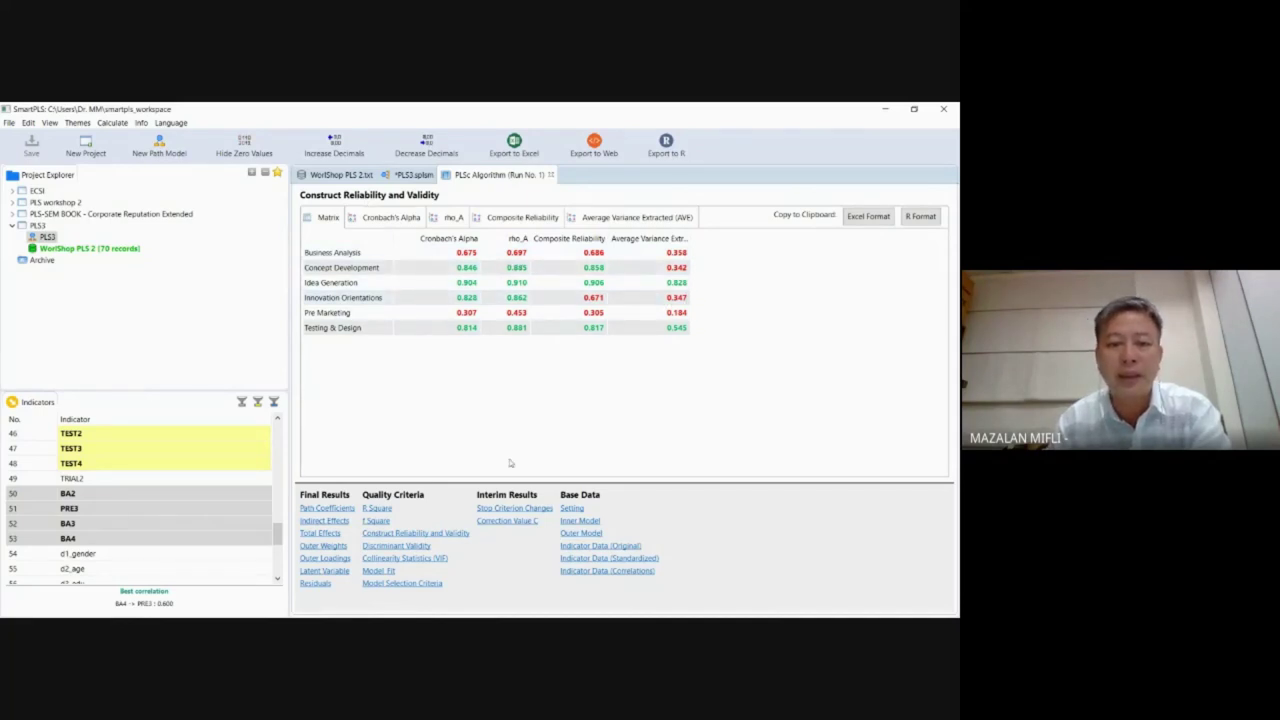
Step: Review the outer loadings matrix again down to the PRE and TEST indicators
{"action": "left_click", "coordinate": [333, 559]}
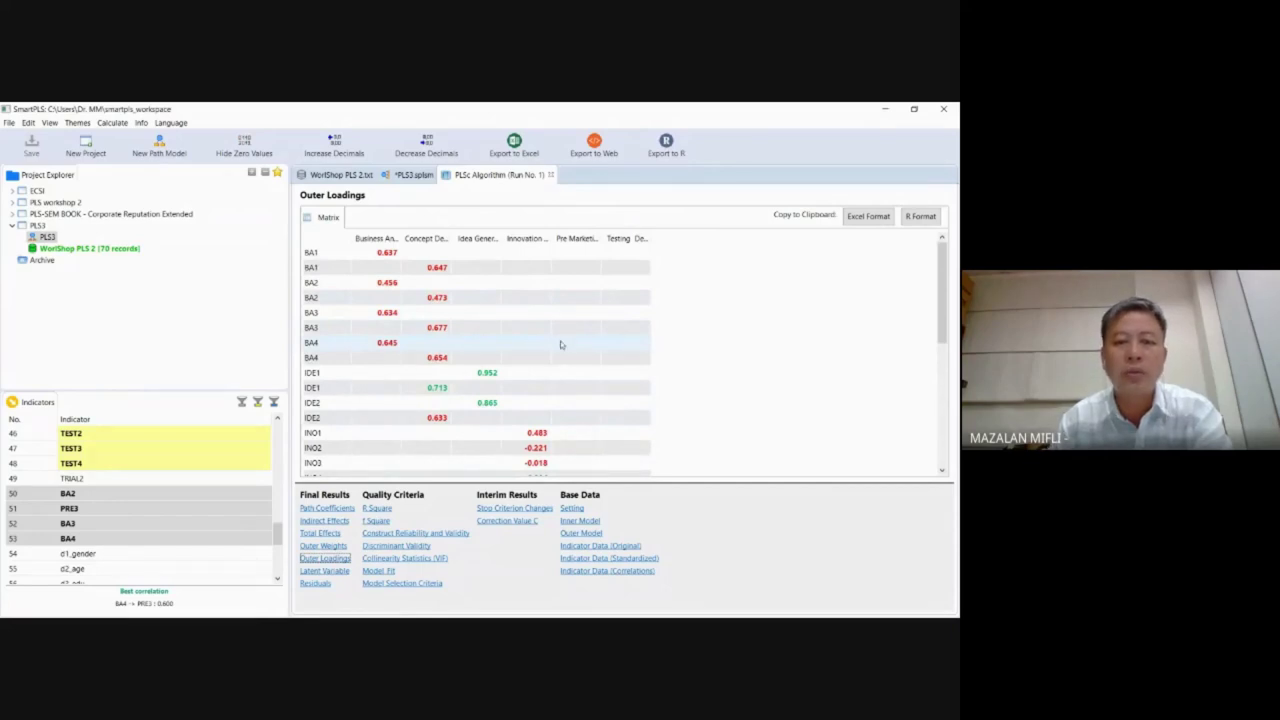
{"action": "scroll", "coordinate": [560, 345], "scroll_direction": "down", "scroll_amount": 5}
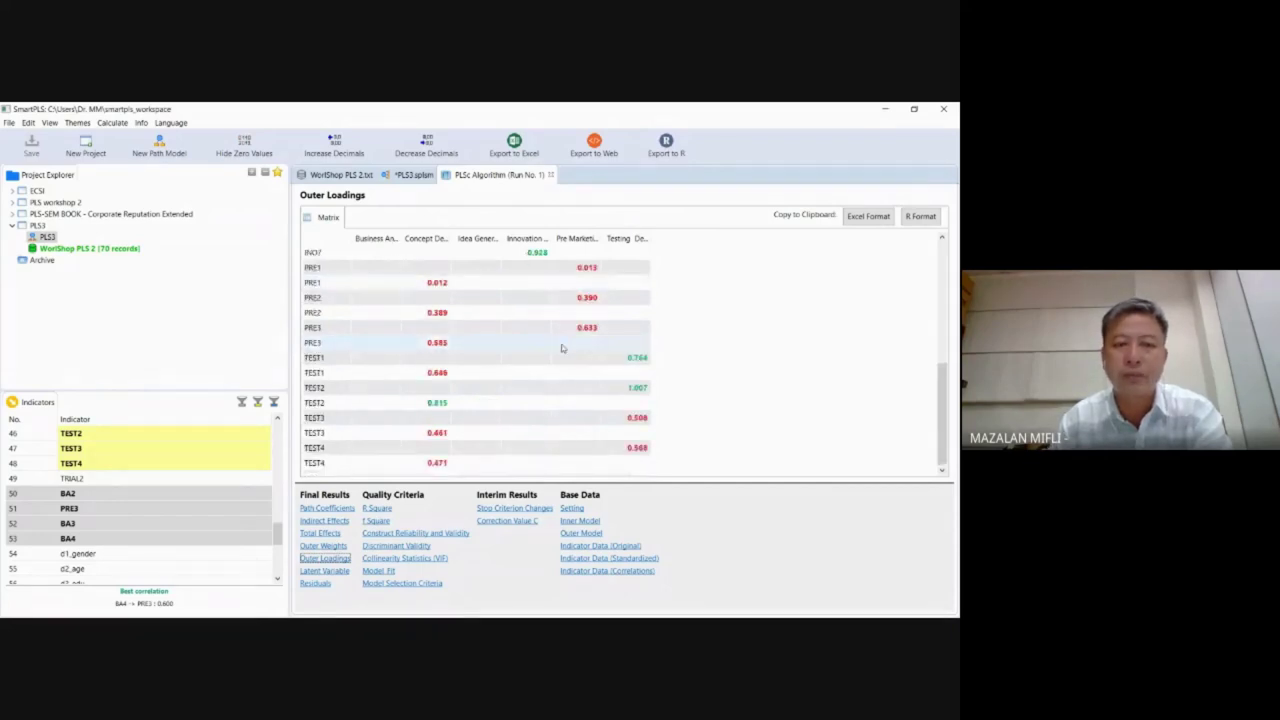
Step: Return to the PLS3 path model and delete the PRE1 indicator from the Pre Marketing construct
{"action": "scroll", "coordinate": [562, 348], "scroll_direction": "up", "scroll_amount": 5}
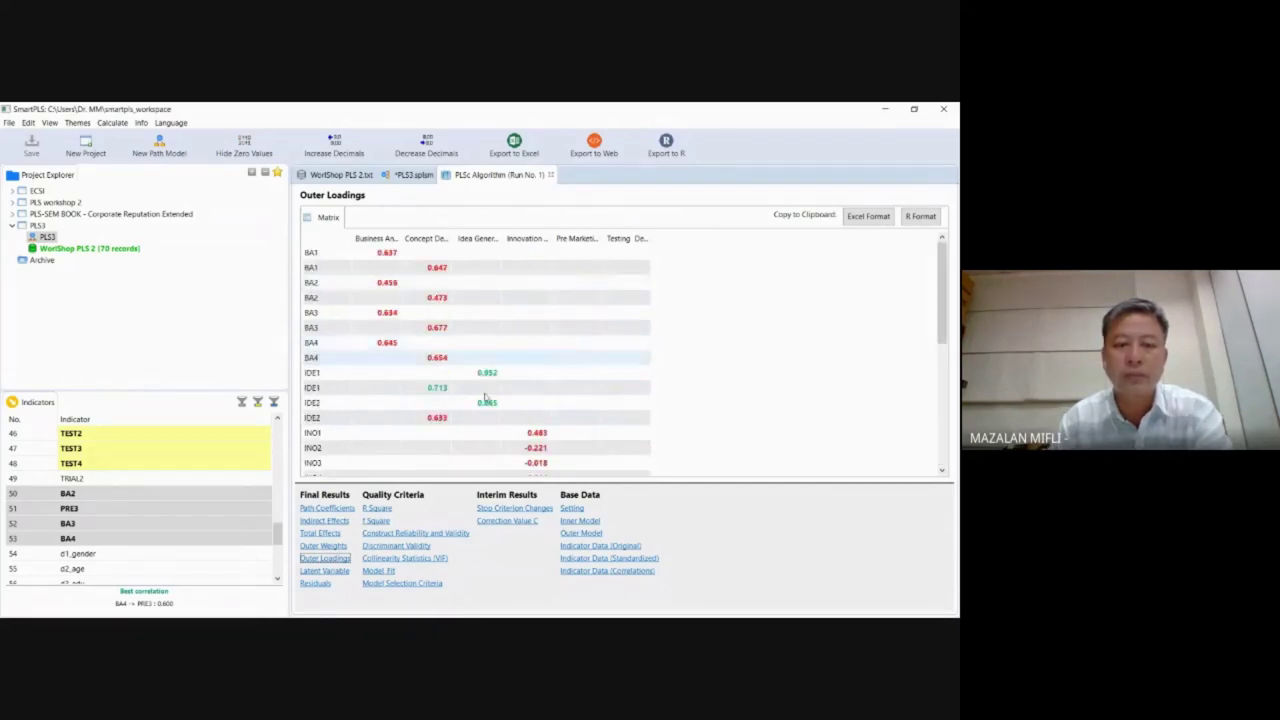
{"action": "left_click", "coordinate": [343, 175]}
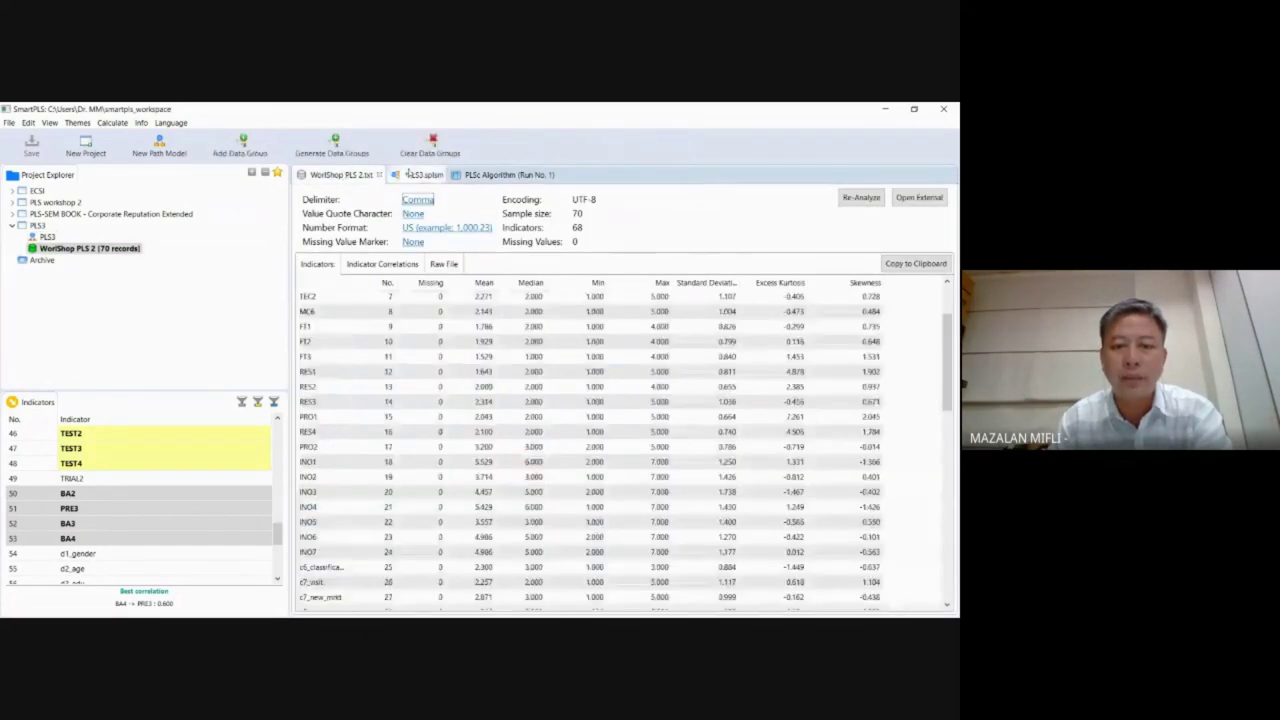
{"action": "left_click", "coordinate": [420, 175]}
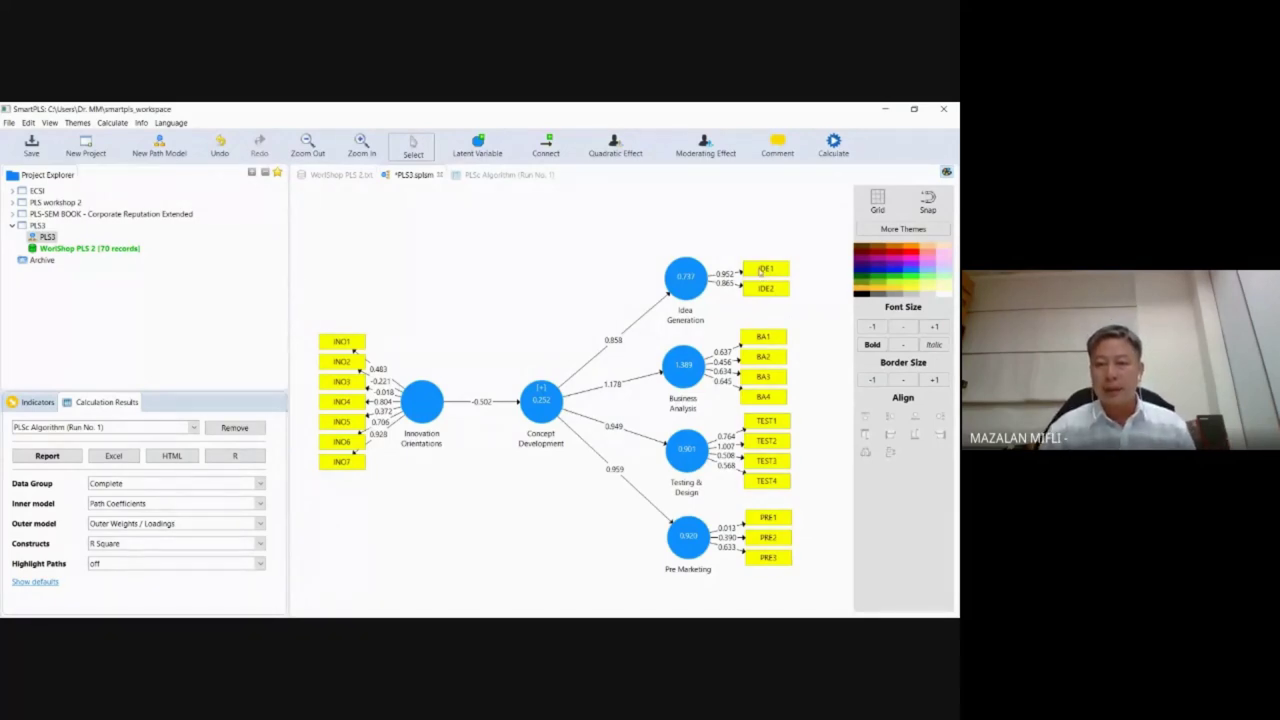
{"action": "left_click", "coordinate": [767, 519]}
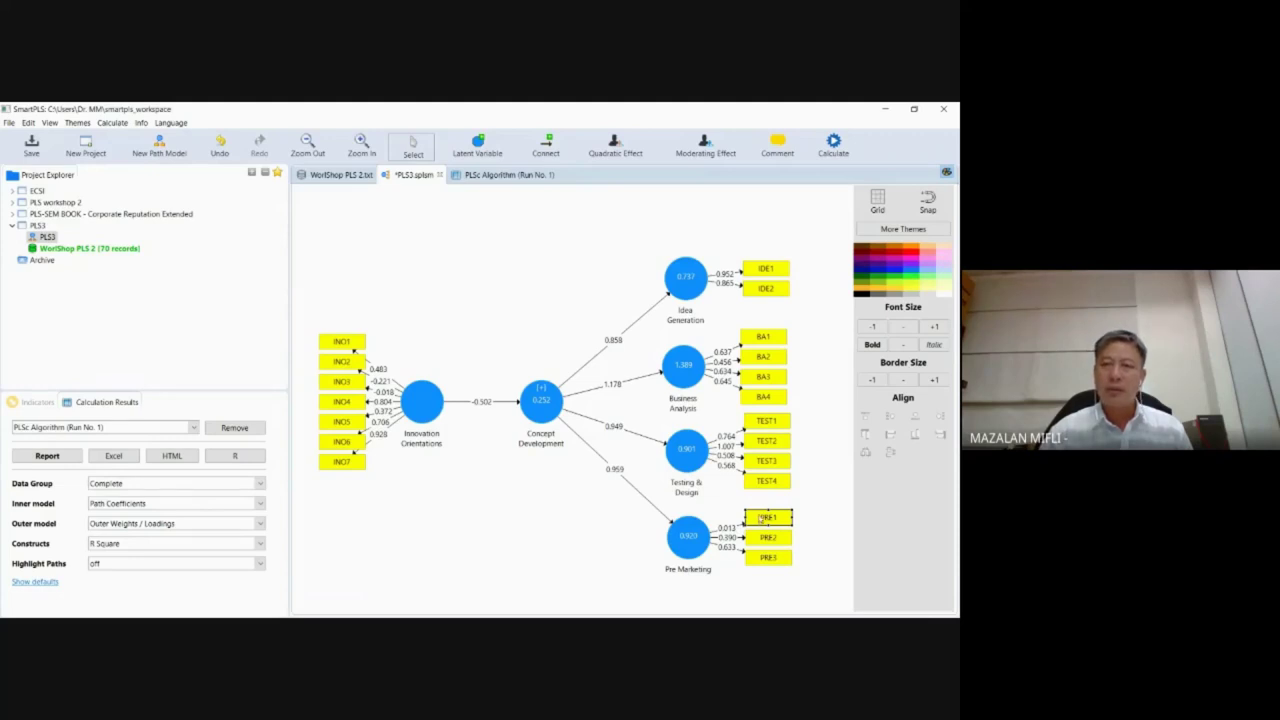
{"action": "right_click", "coordinate": [762, 517]}
{"action": "key", "text": "Delete"}
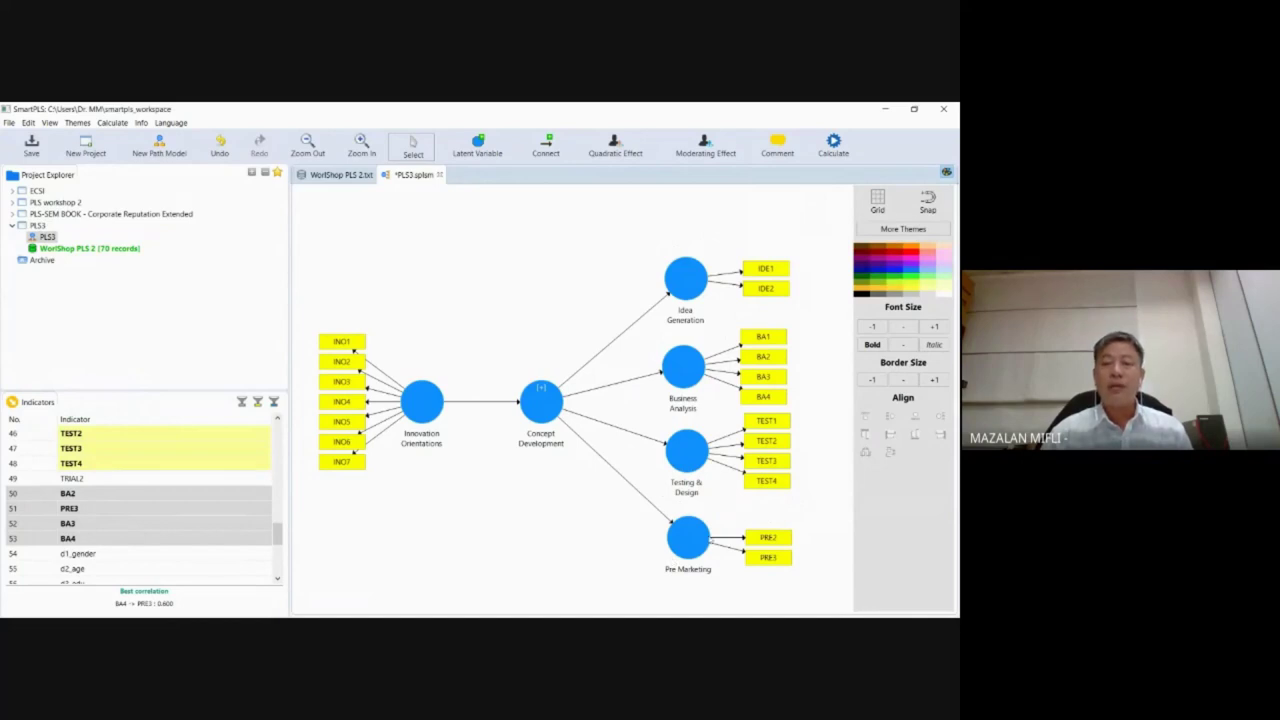
Step: Show the indicators of Concept Development, delete its PRE1 indicator, and hide the construct's indicators again
{"action": "right_click", "coordinate": [541, 408]}
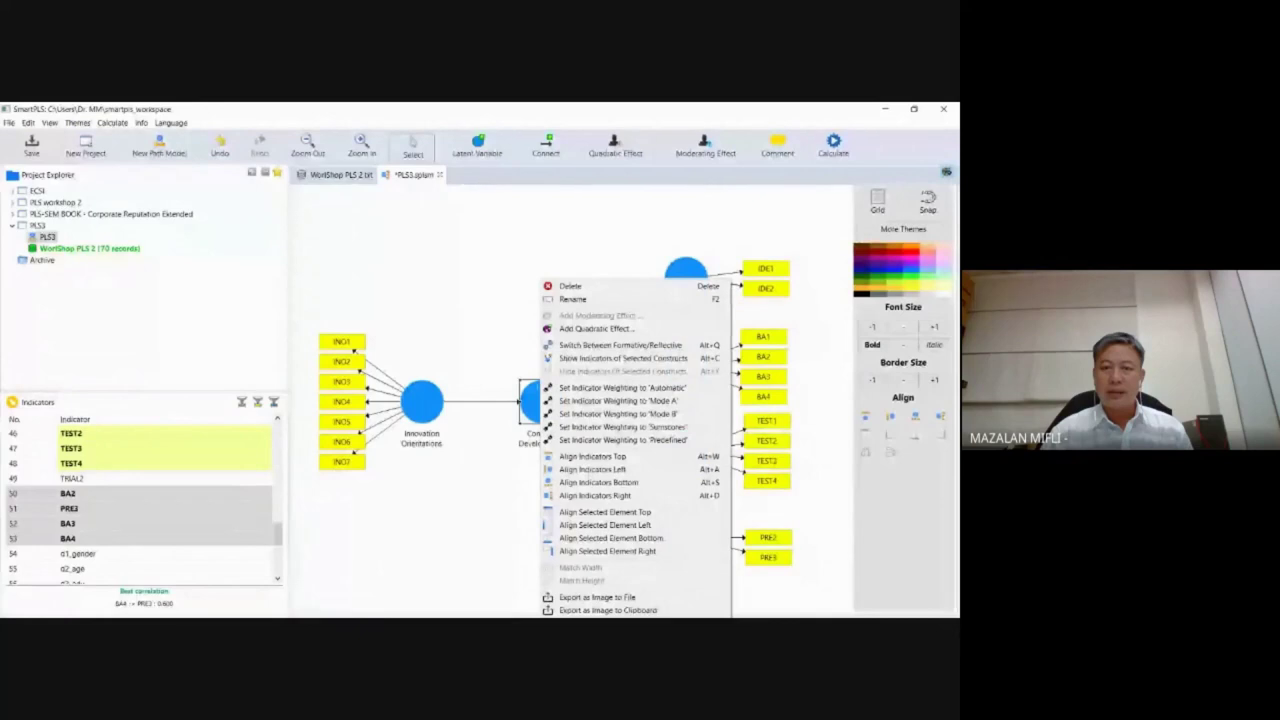
{"action": "left_click", "coordinate": [584, 359]}
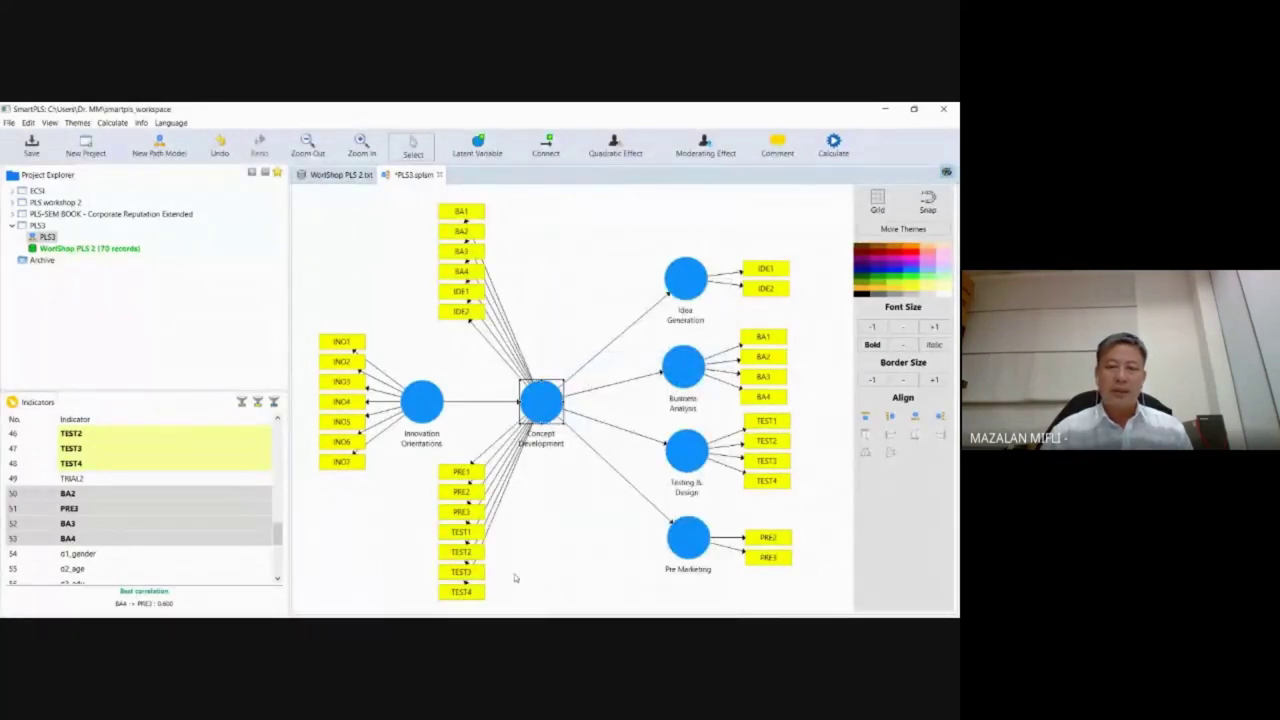
{"action": "right_click", "coordinate": [468, 474]}
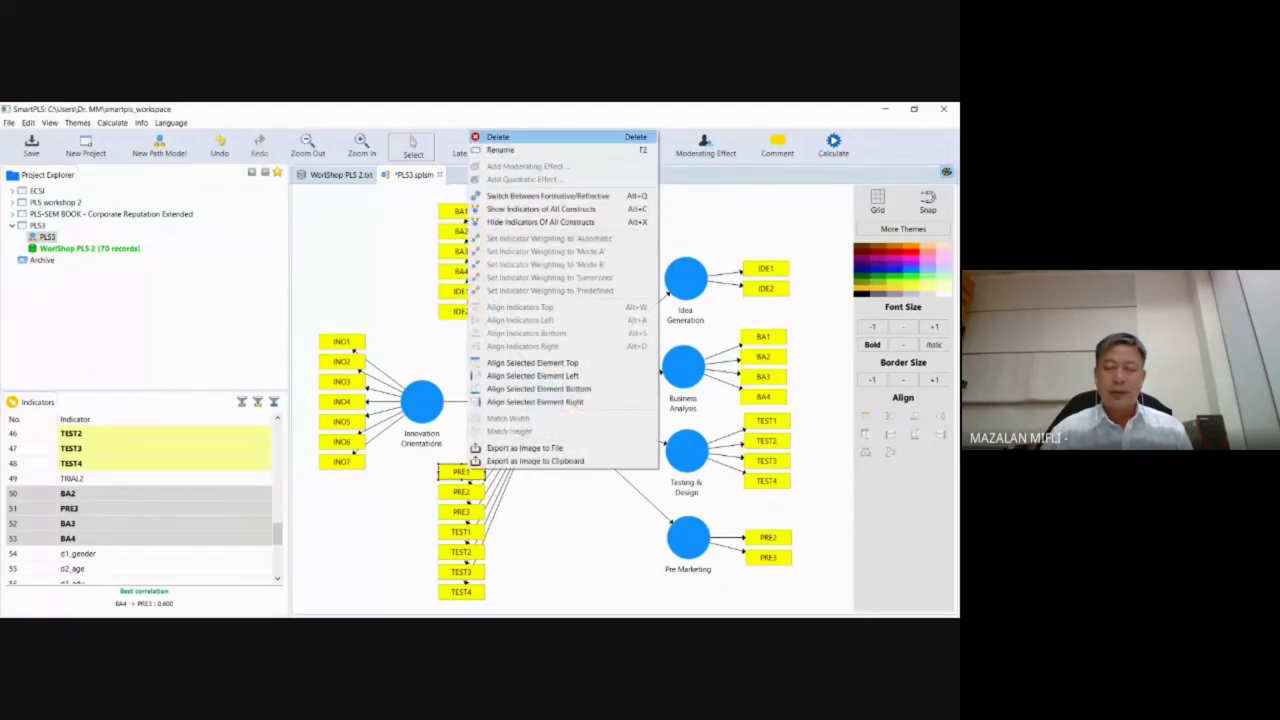
{"action": "left_click", "coordinate": [518, 137]}
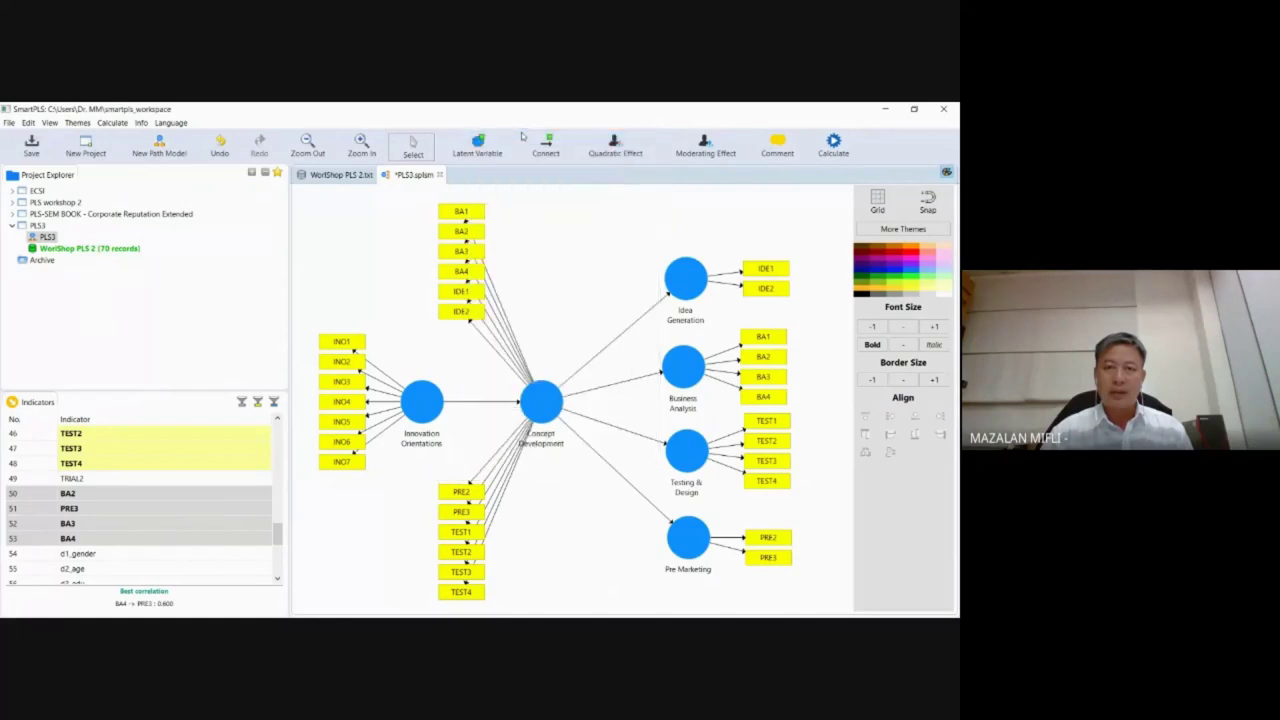
{"action": "right_click", "coordinate": [535, 404]}
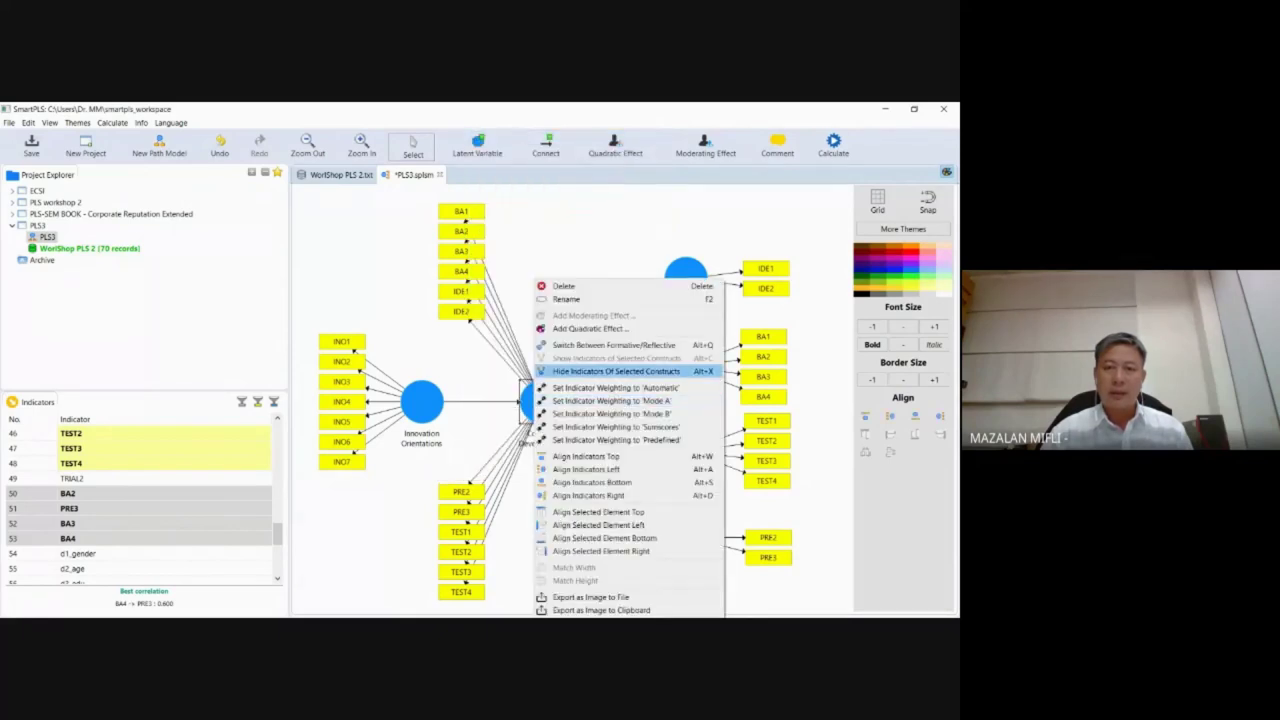
{"action": "left_click", "coordinate": [568, 371]}
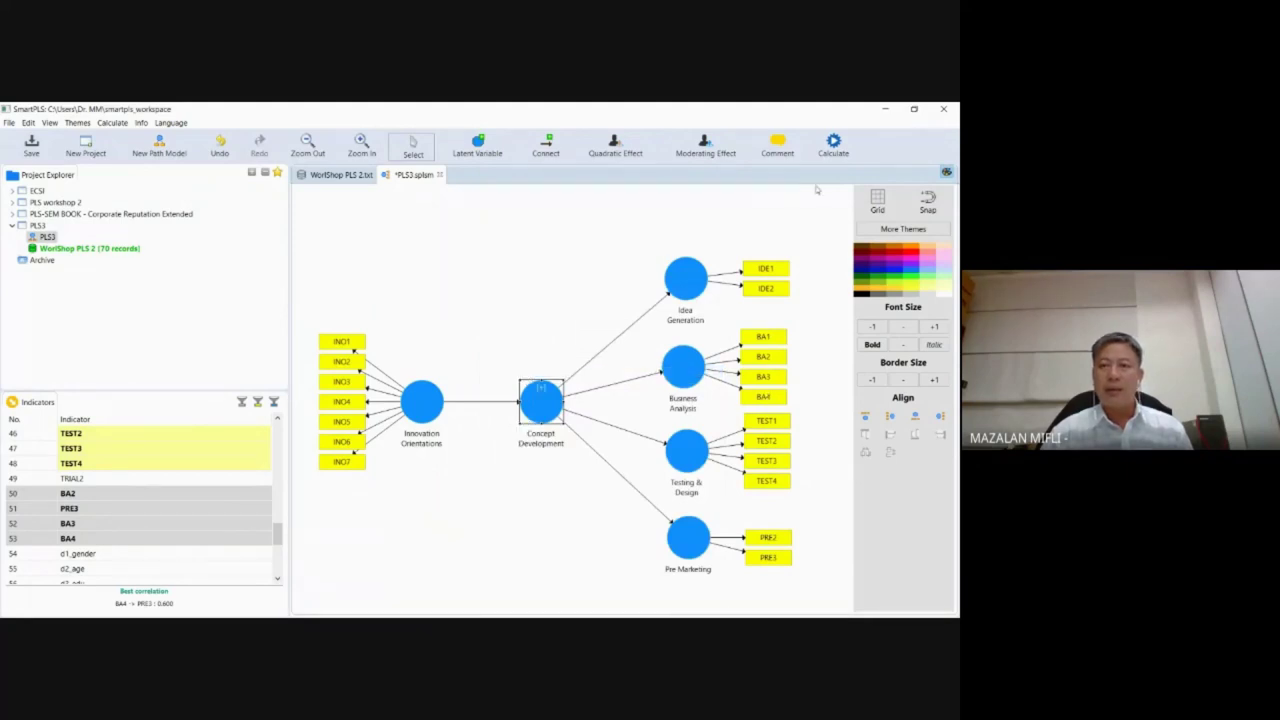
Step: Run the Consistent PLS Algorithm on the model without PRE1, with the full report opening after the calculation
{"action": "left_click", "coordinate": [834, 145]}
{"action": "mouse_move", "coordinate": [828, 285]}
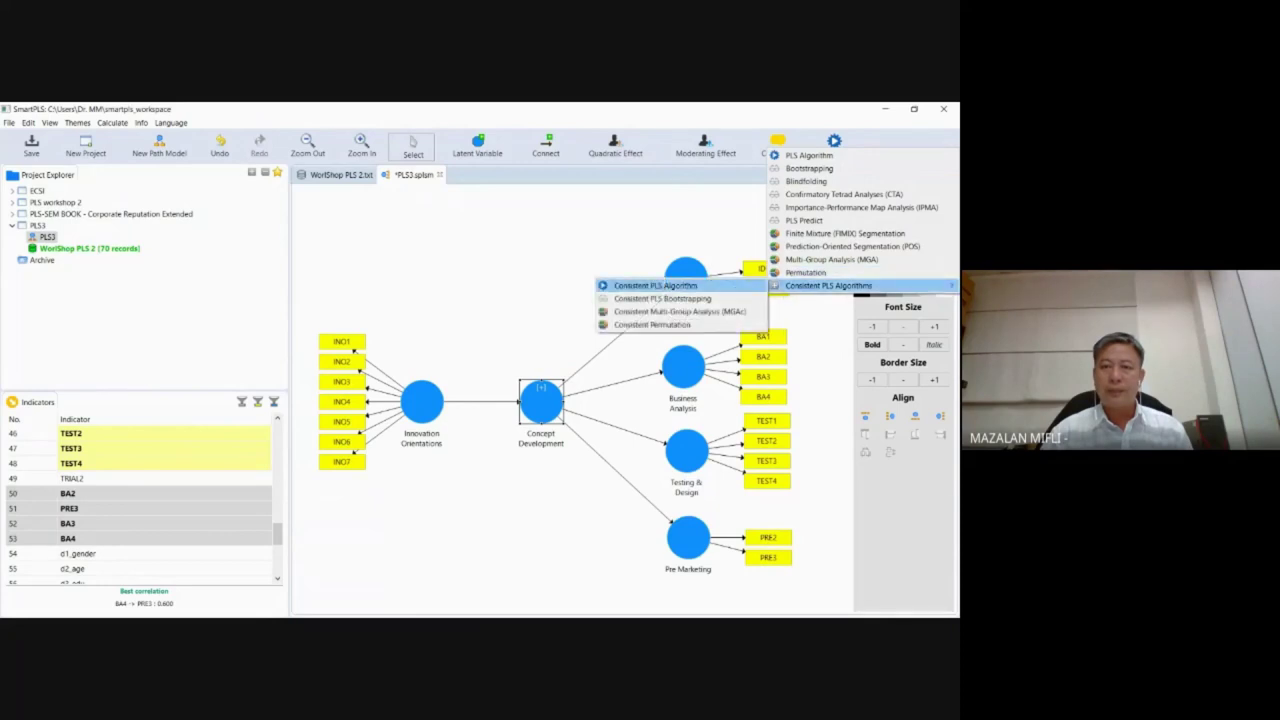
{"action": "left_click", "coordinate": [701, 288]}
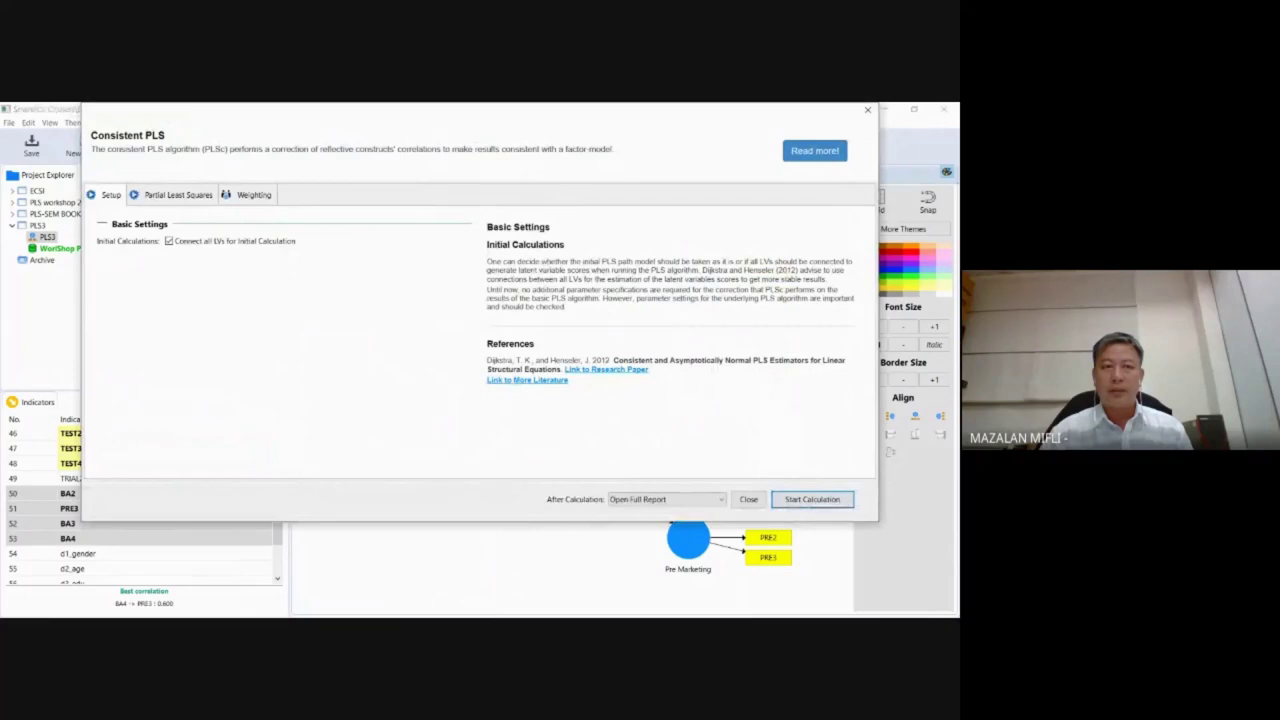
{"action": "left_click", "coordinate": [812, 499]}
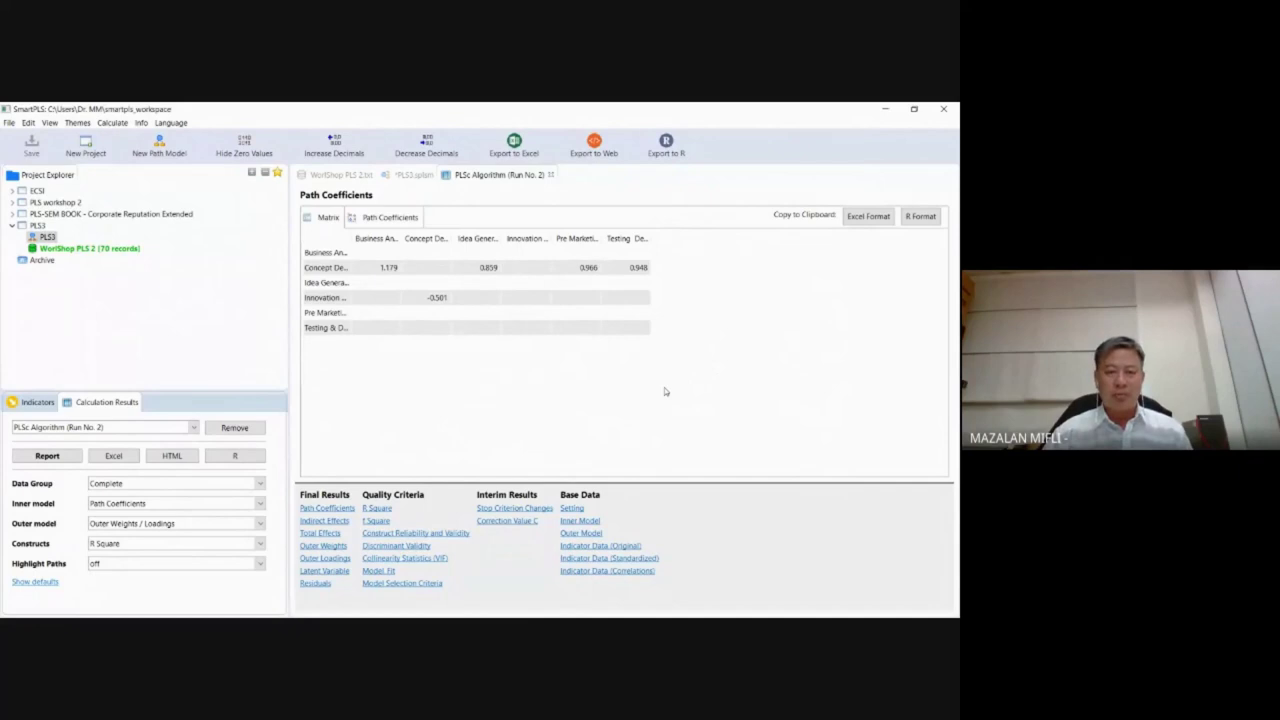
Step: Open the Construct Reliability and Validity matrix and widen its Average Variance Extracted and Composite Reliability columns
{"action": "left_click", "coordinate": [407, 535]}
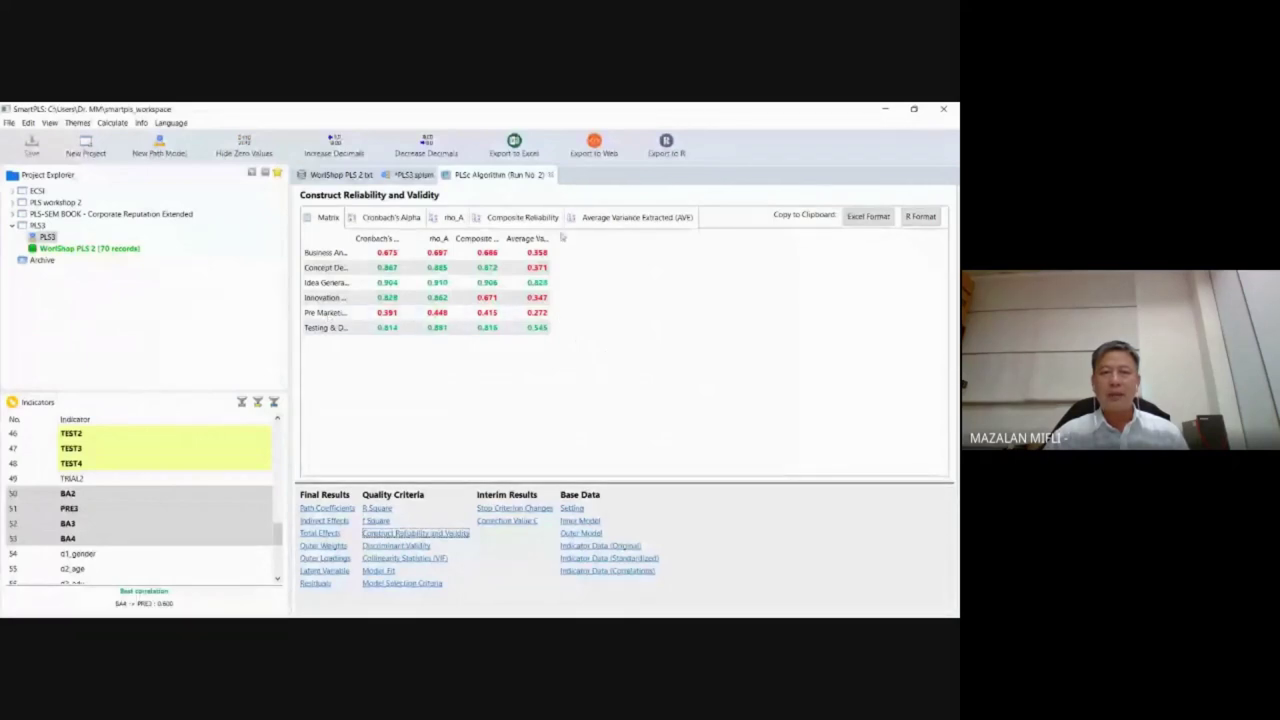
{"action": "left_click_drag", "start_coordinate": [562, 238], "coordinate": [592, 240]}
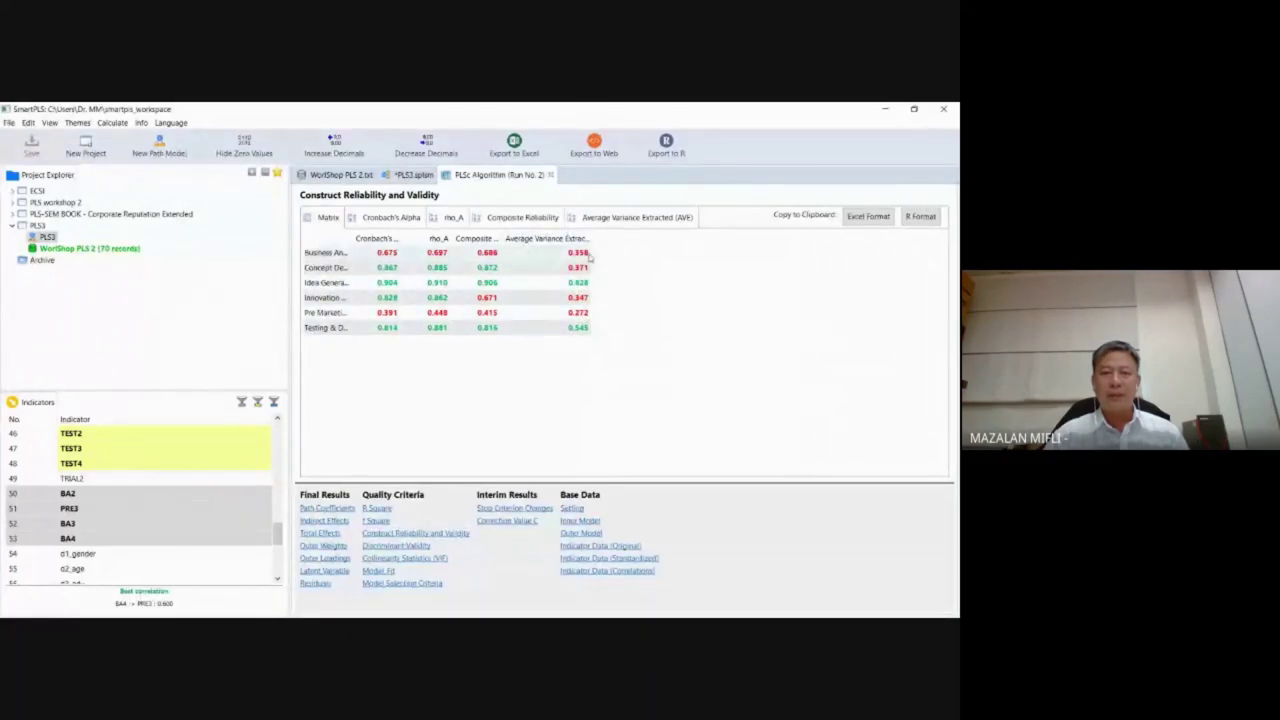
{"action": "left_click_drag", "start_coordinate": [502, 238], "coordinate": [528, 239]}
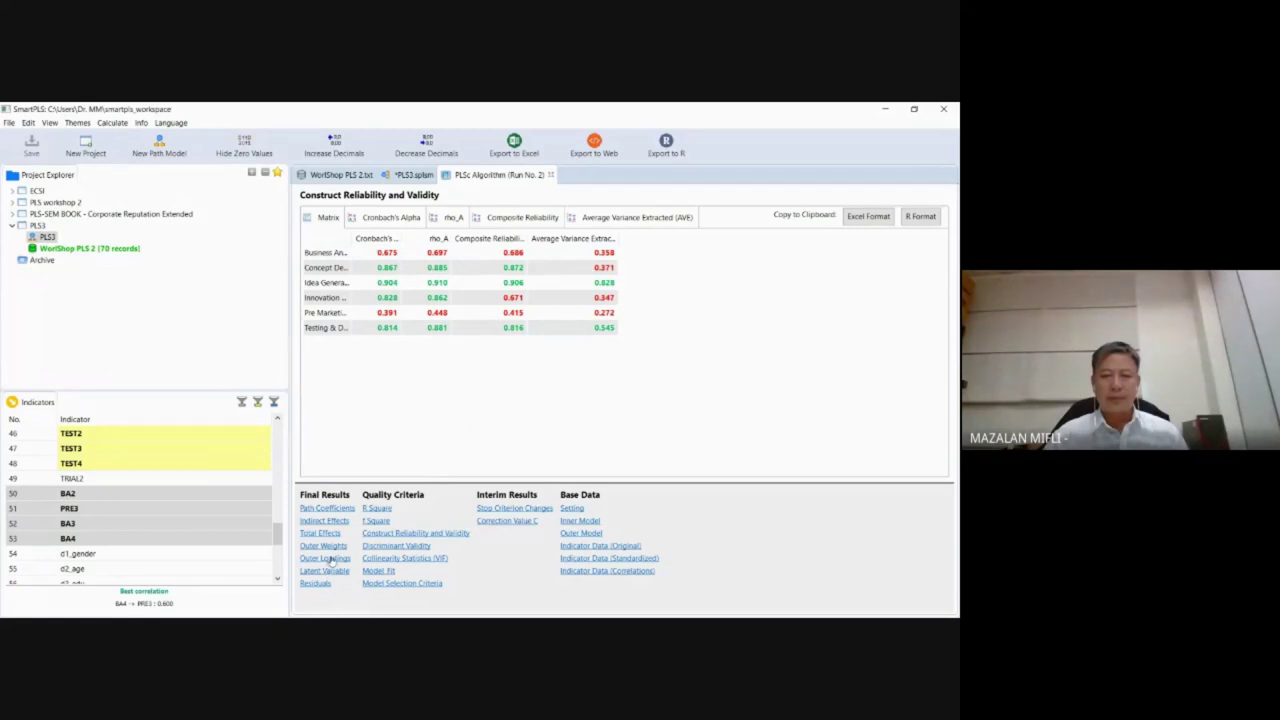
Step: View the calculated values on the PLS3 path model, and reopen the report's Construct Reliability and Validity matrix
{"action": "left_click", "coordinate": [396, 176]}
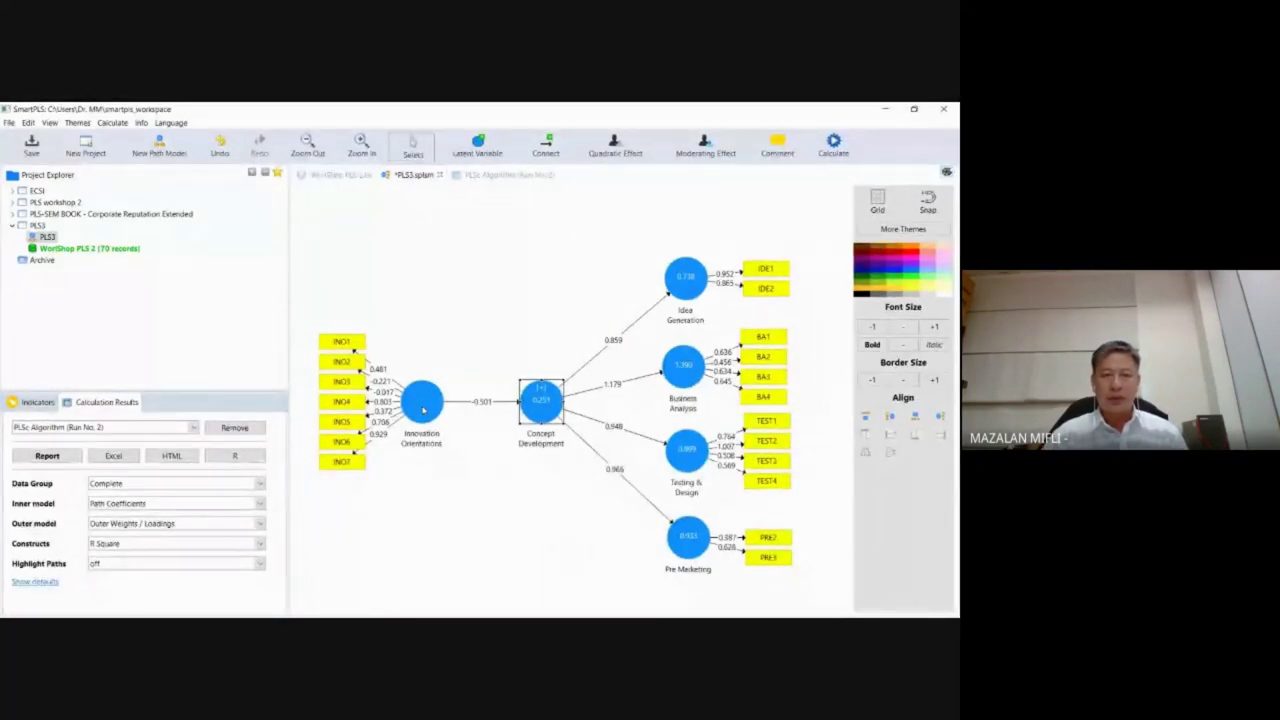
{"action": "left_click", "coordinate": [50, 456]}
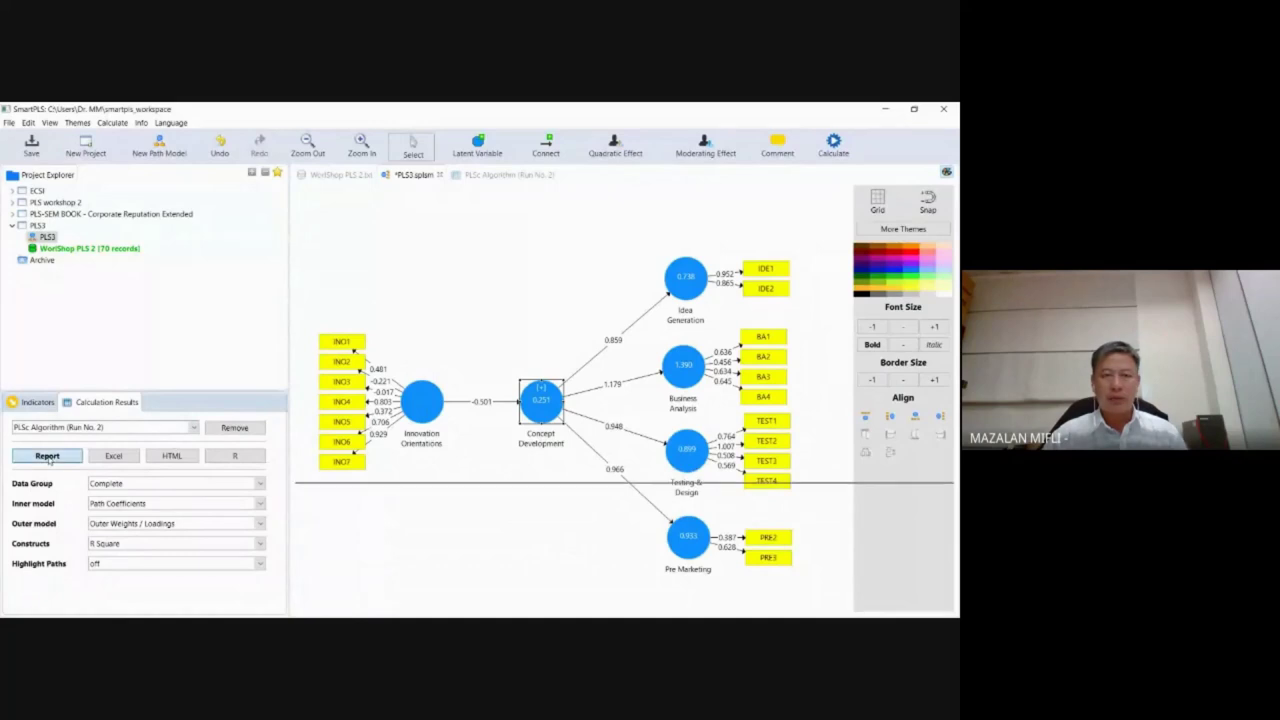
{"action": "left_click", "coordinate": [410, 534]}
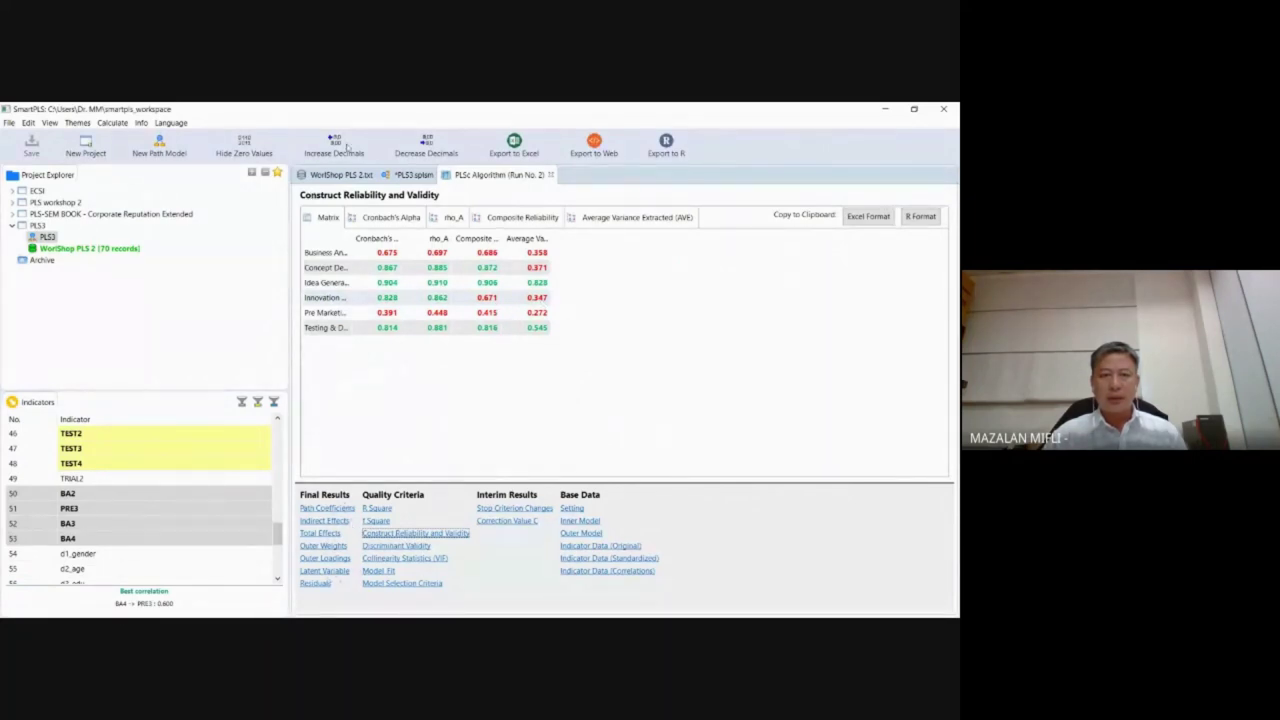
Step: Return to the path model and move INO1 slightly up and INO7 slightly down, away from the other Innovation Orientations indicators
{"action": "left_click", "coordinate": [410, 175]}
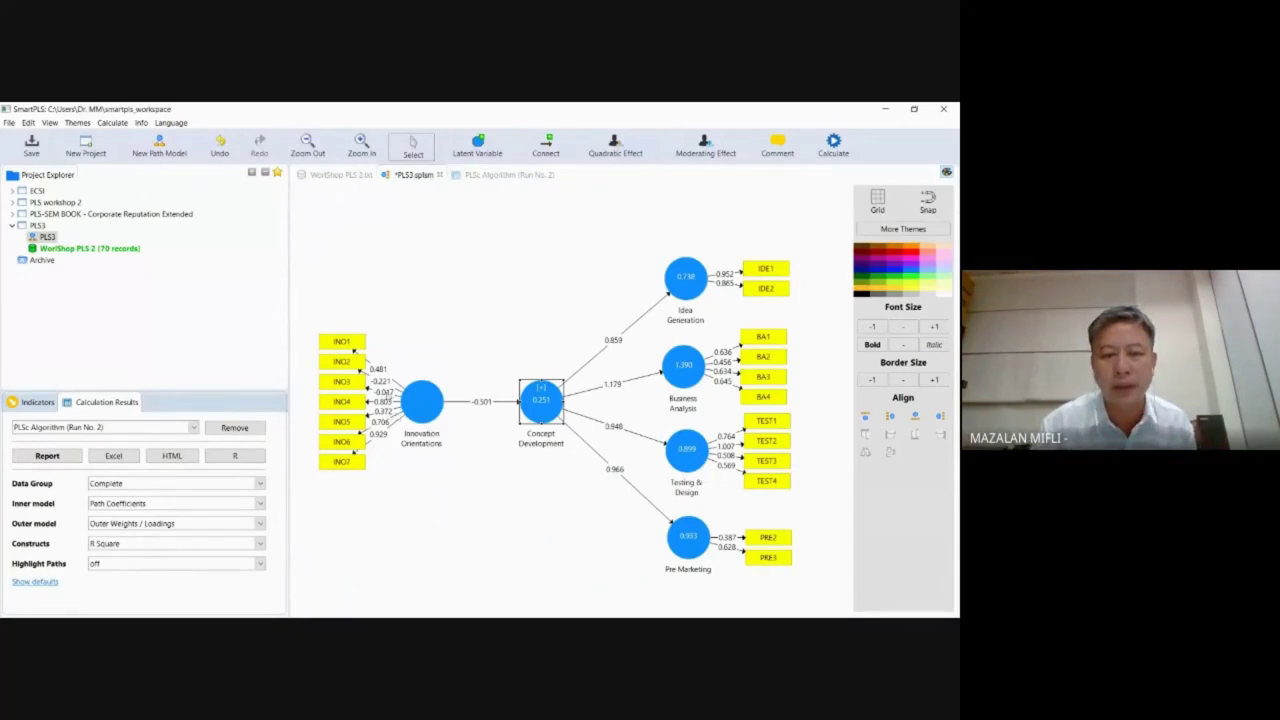
{"action": "left_click", "coordinate": [352, 345]}
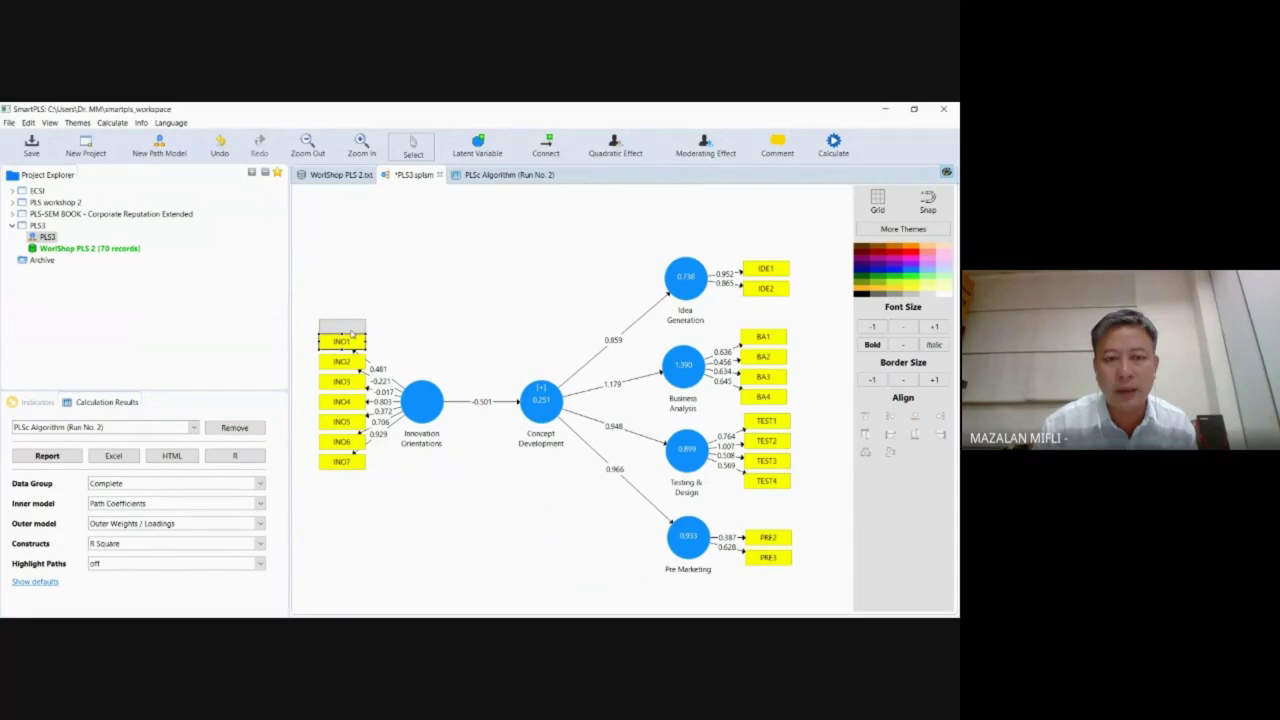
{"action": "left_click_drag", "start_coordinate": [352, 335], "coordinate": [352, 335]}
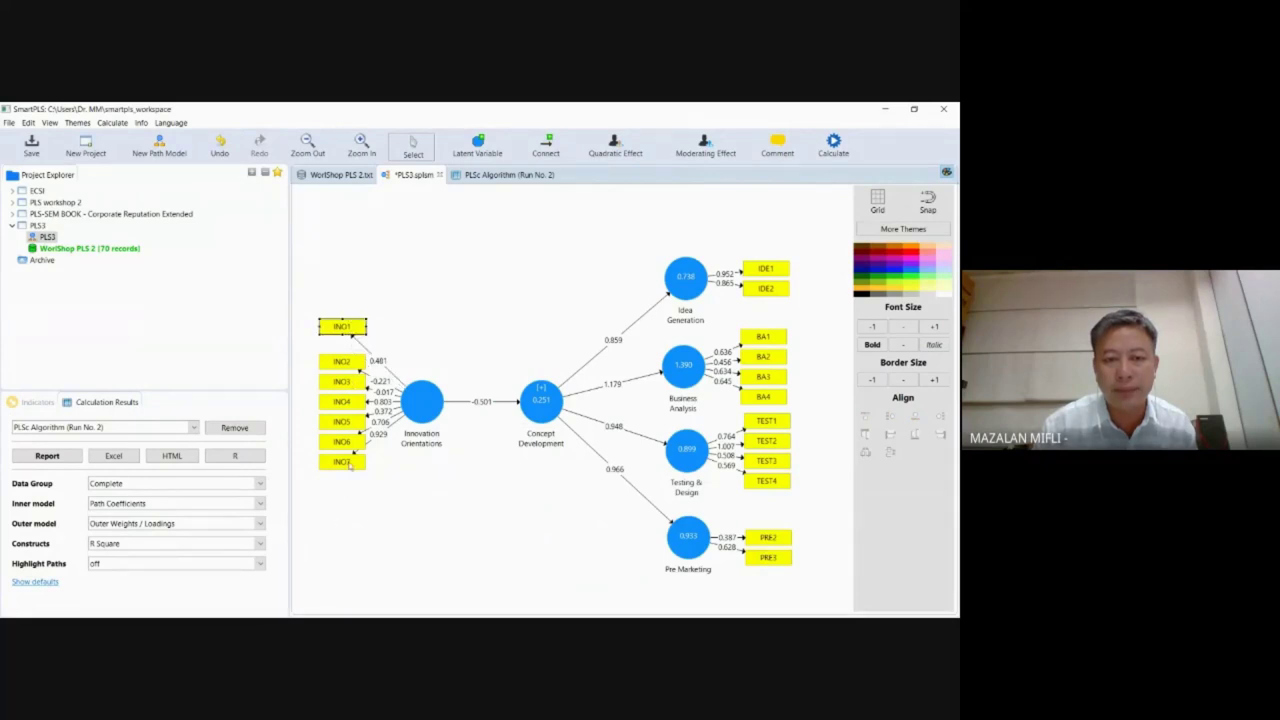
{"action": "left_click_drag", "start_coordinate": [350, 464], "coordinate": [355, 447]}
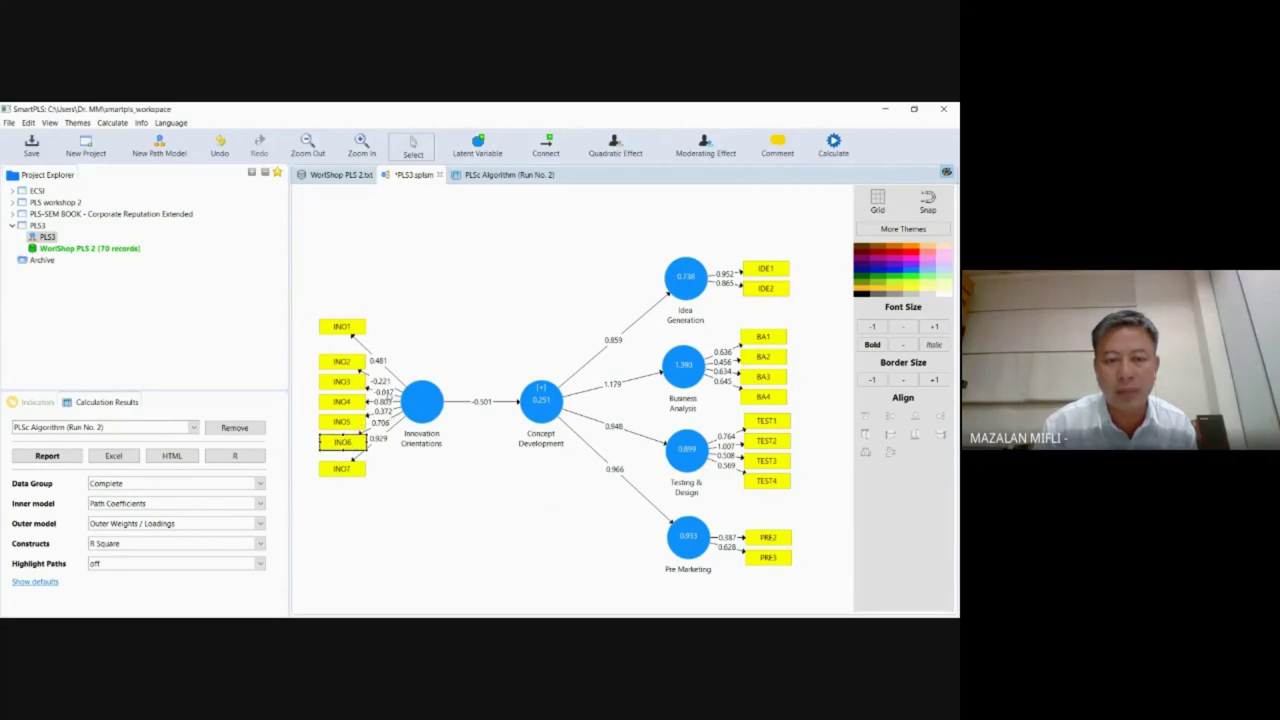
Step: Delete the INO3 indicator from the Innovation Orientations construct
{"action": "left_click", "coordinate": [357, 383]}
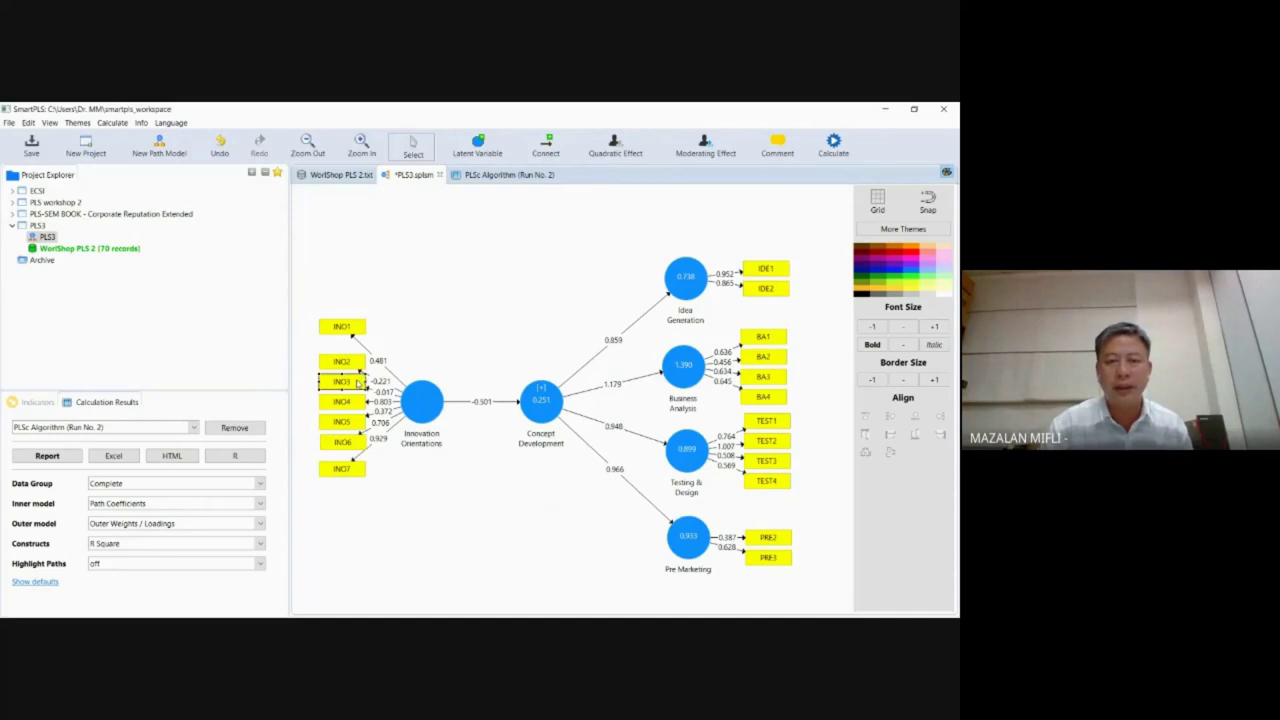
{"action": "right_click", "coordinate": [357, 383]}
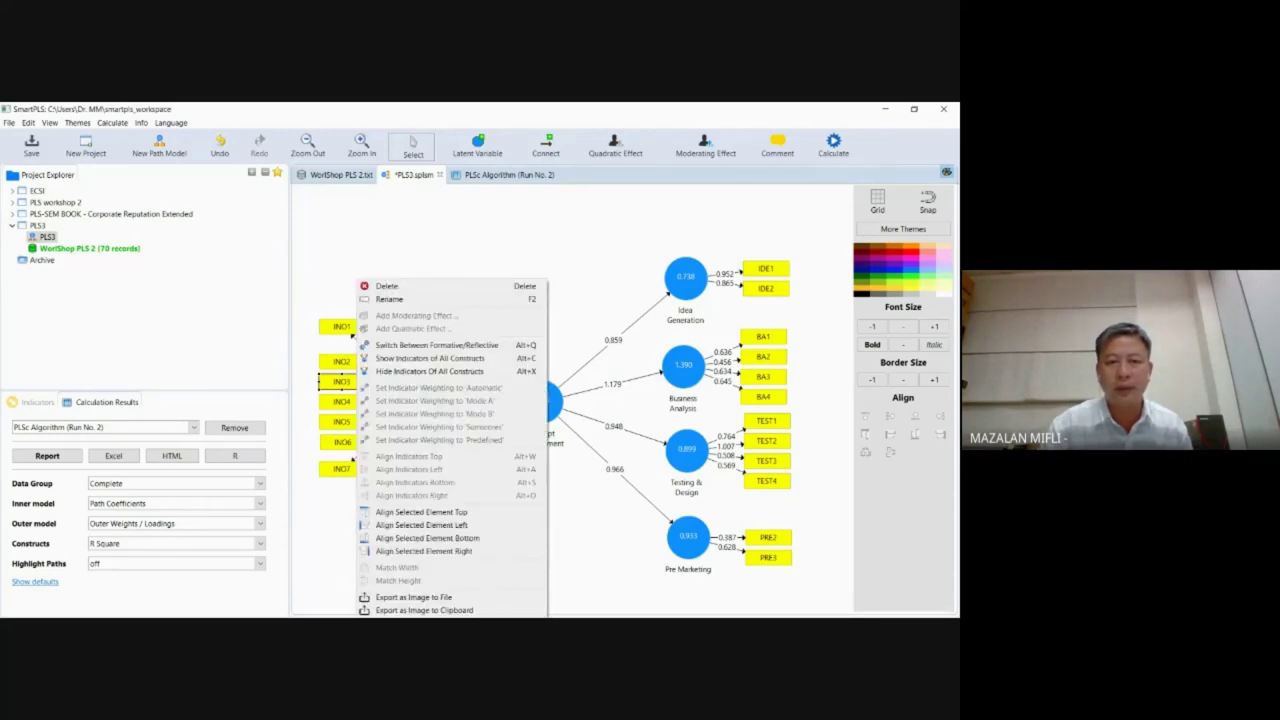
{"action": "left_click", "coordinate": [404, 286]}
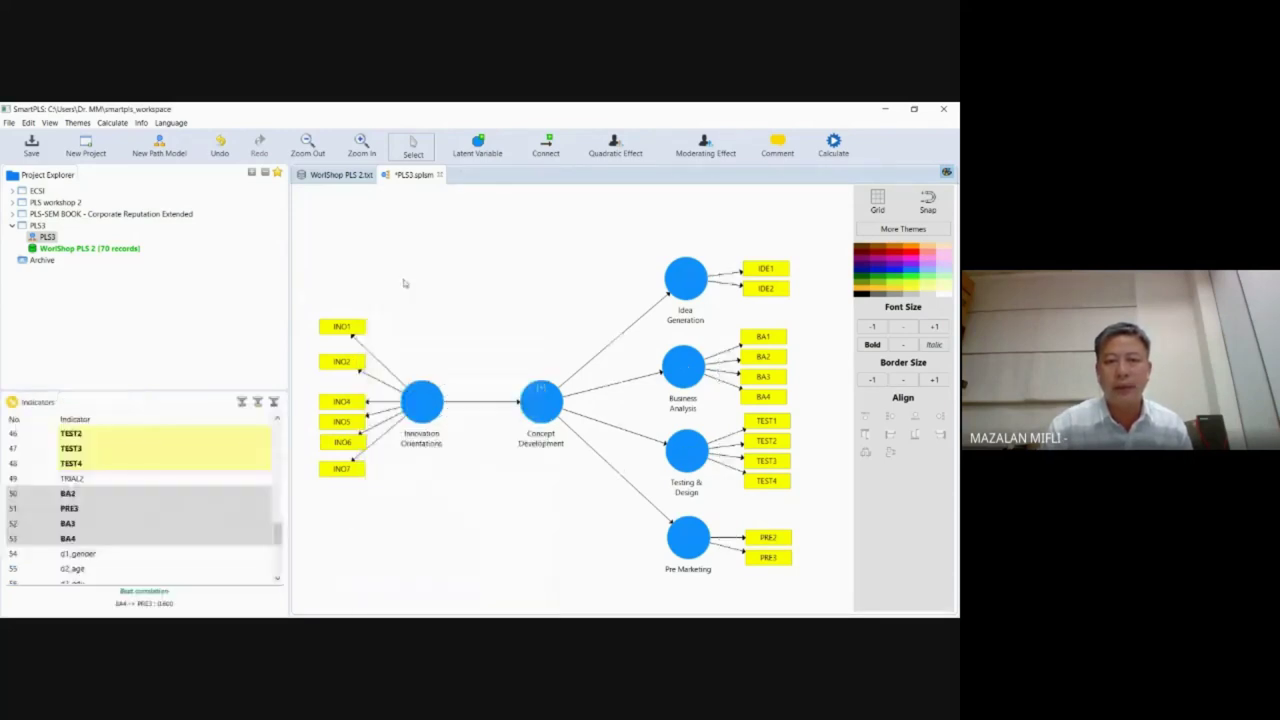
Step: Rerun the Consistent PLS Algorithm without INO3 and open the report's Construct Reliability and Validity matrix
{"action": "left_click", "coordinate": [840, 148]}
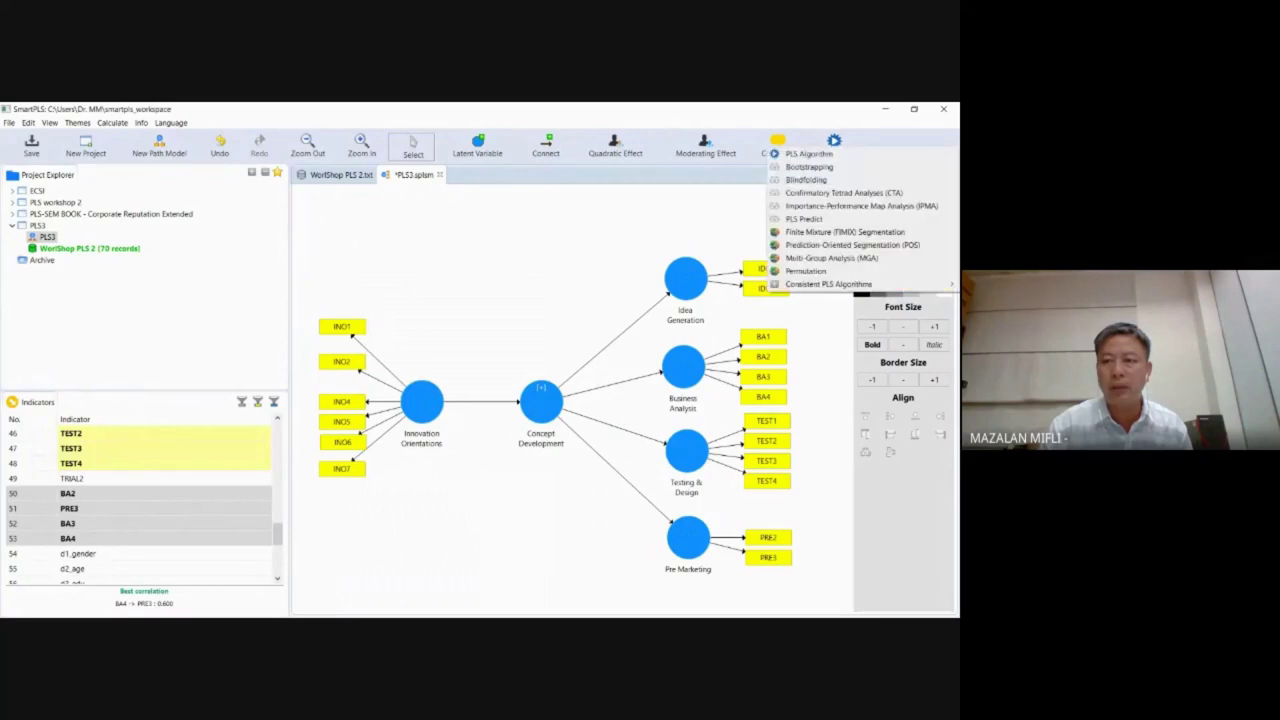
{"action": "mouse_move", "coordinate": [828, 284]}
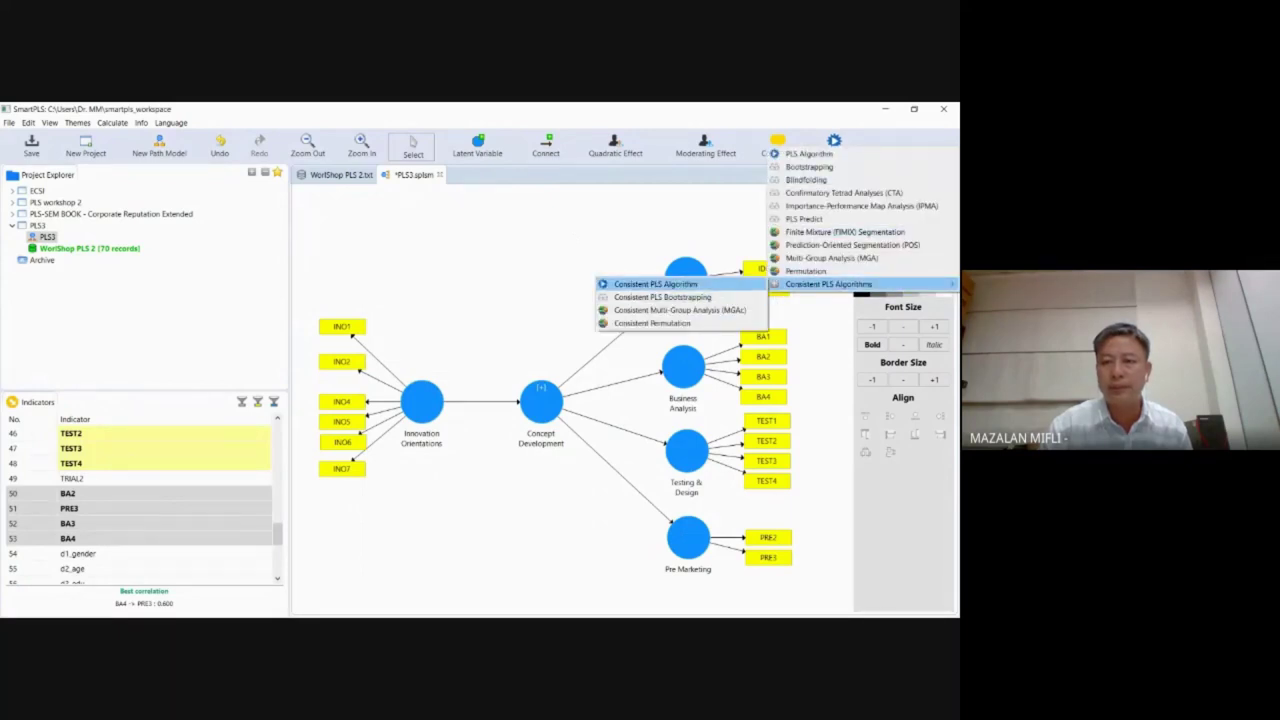
{"action": "left_click", "coordinate": [655, 284]}
{"action": "left_click", "coordinate": [812, 499]}
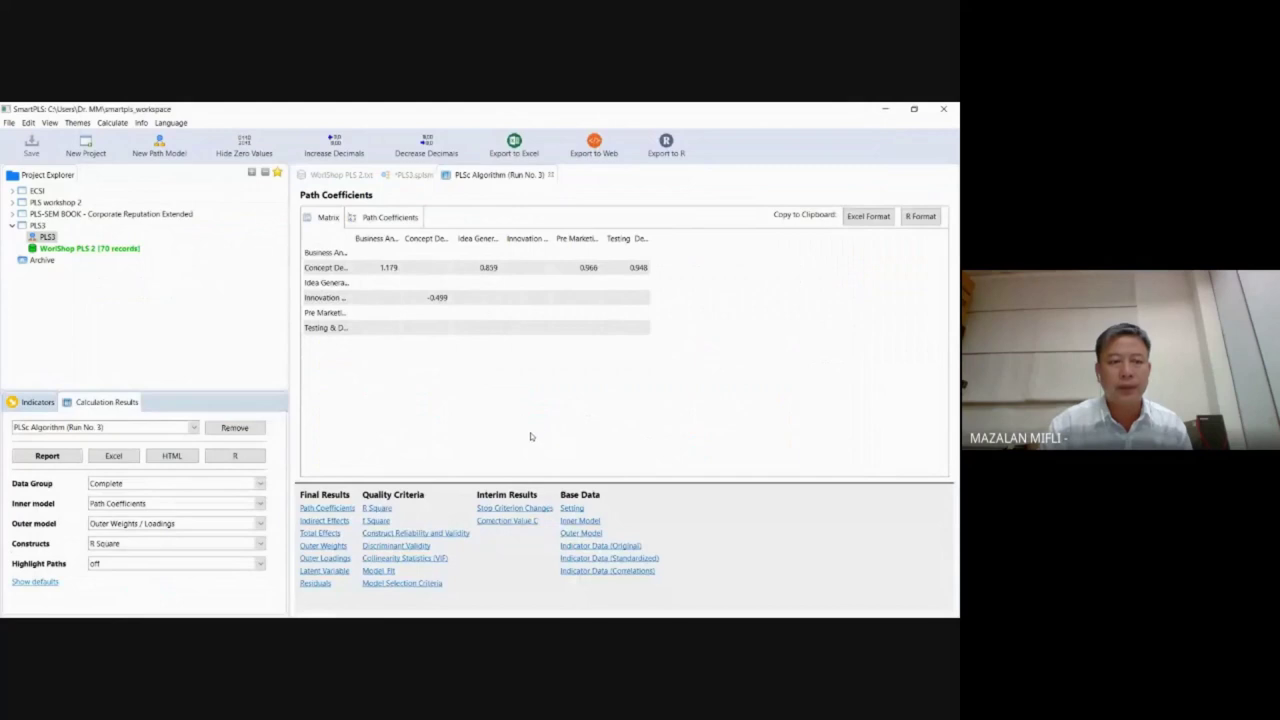
{"action": "left_click", "coordinate": [408, 534]}
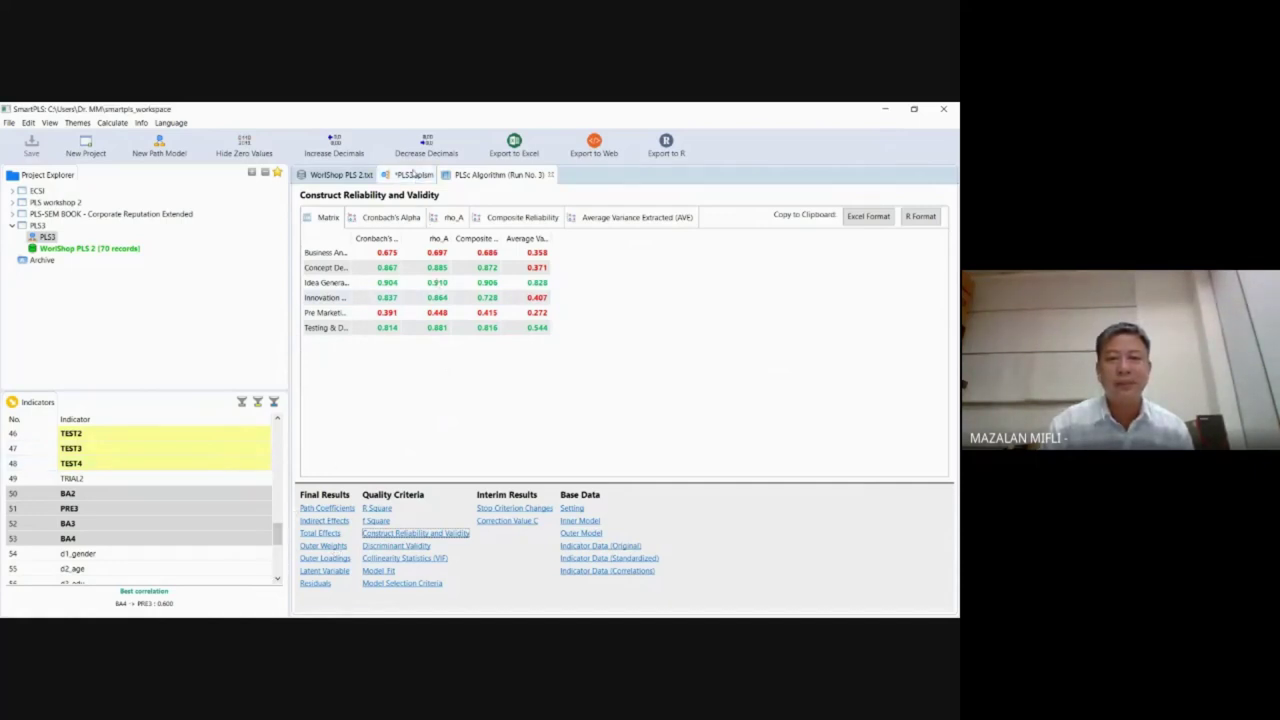
Step: Return to the PLS3 path model and delete the INO2 indicator from Innovation Orientations
{"action": "left_click", "coordinate": [412, 175]}
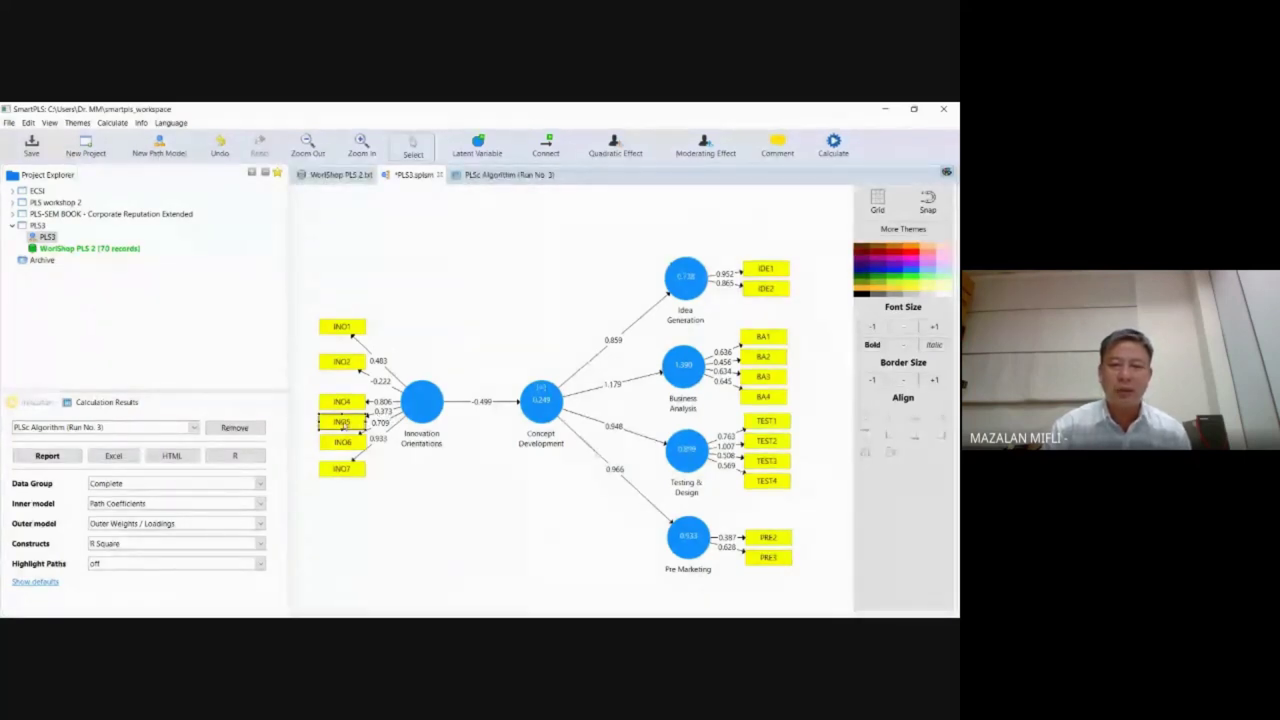
{"action": "left_click", "coordinate": [352, 364]}
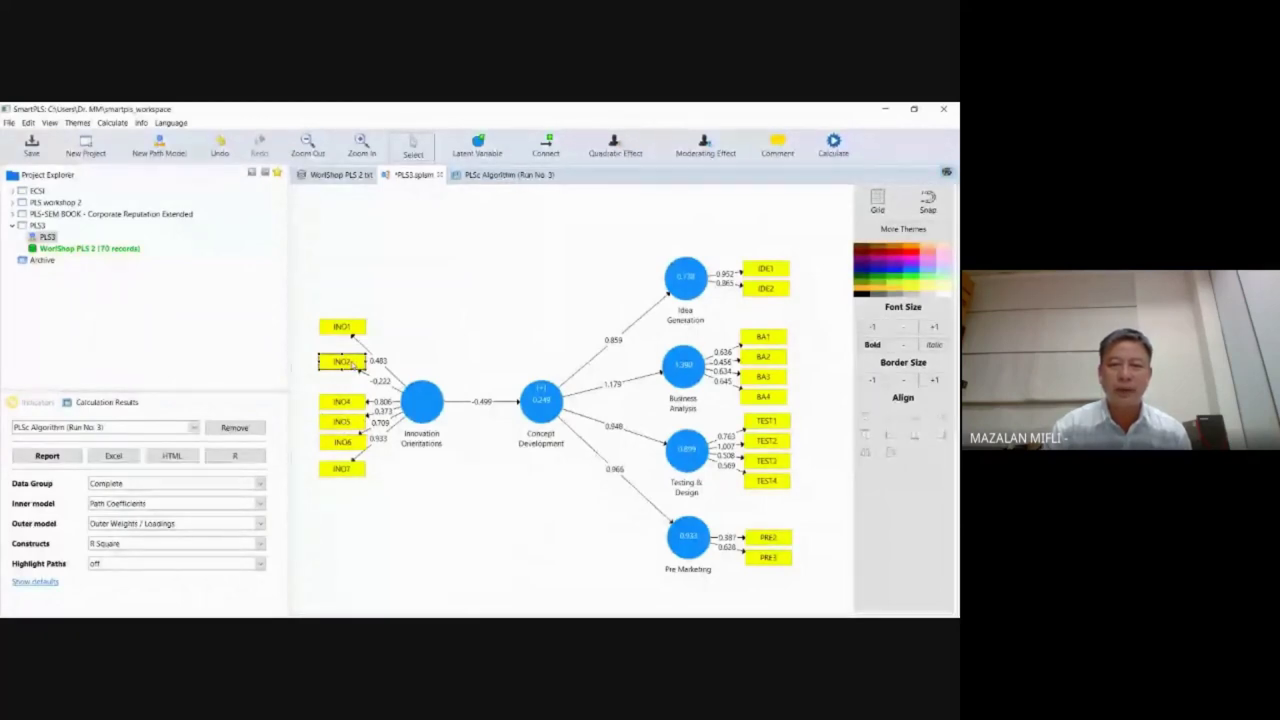
{"action": "right_click", "coordinate": [352, 364]}
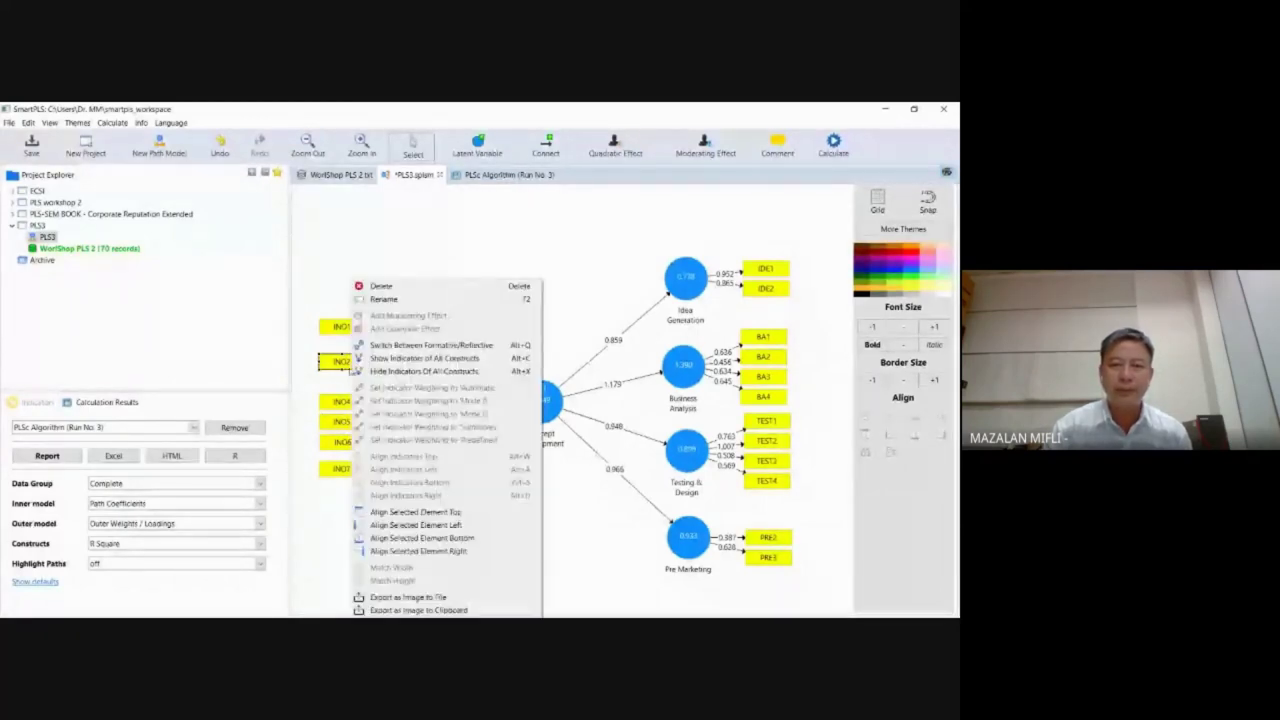
{"action": "left_click", "coordinate": [399, 290]}
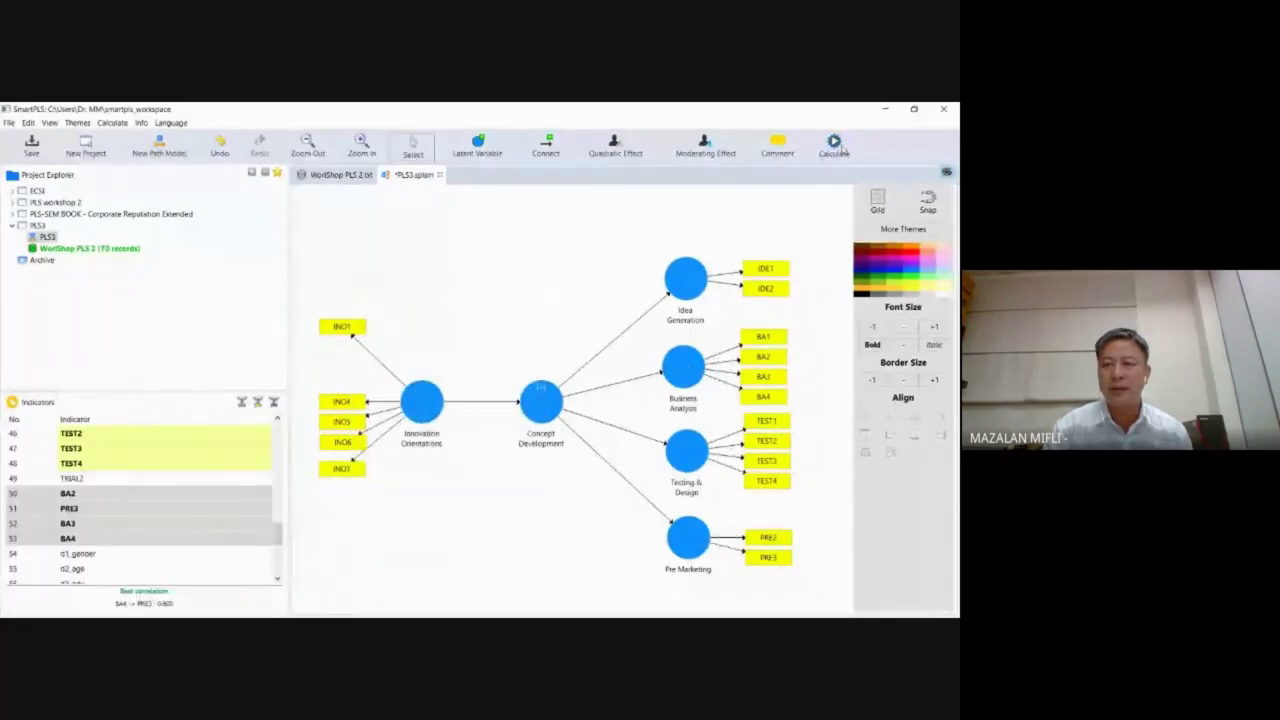
Step: Rerun the Consistent PLS Algorithm without INO2 and show the Construct Reliability and Validity matrix with full construct names
{"action": "left_click", "coordinate": [833, 145]}
{"action": "mouse_move", "coordinate": [828, 284]}
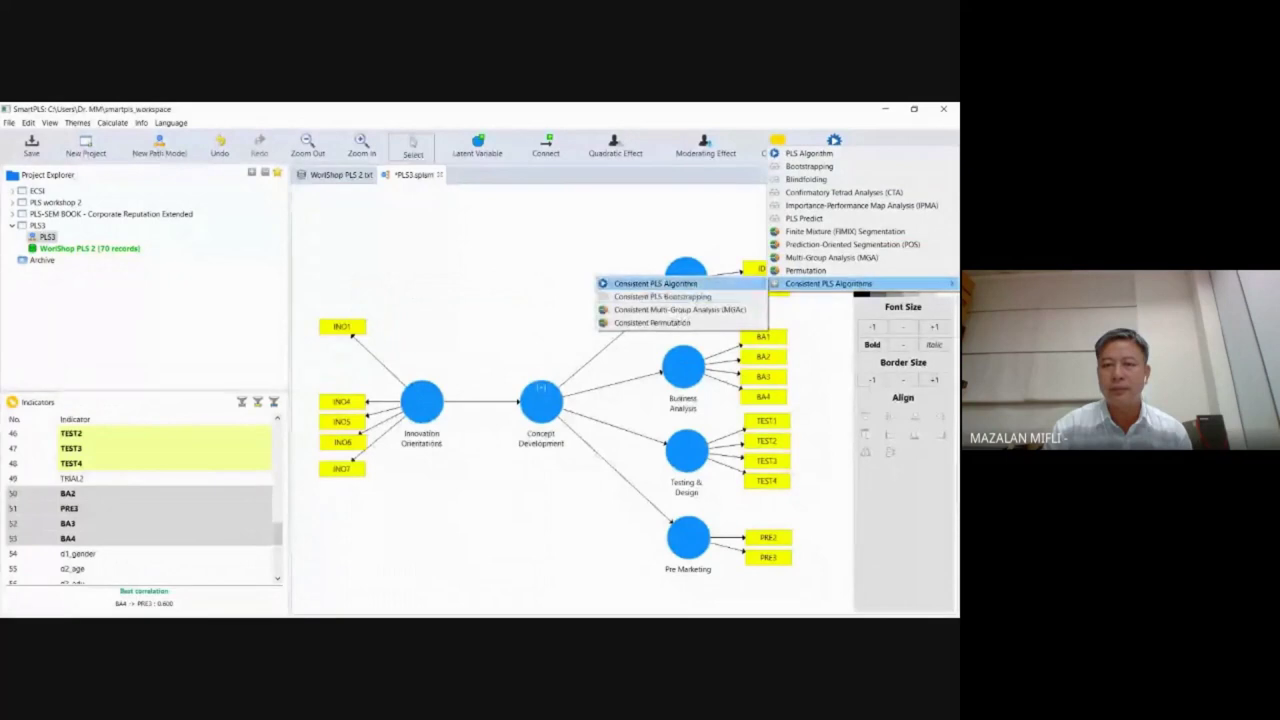
{"action": "left_click", "coordinate": [655, 283]}
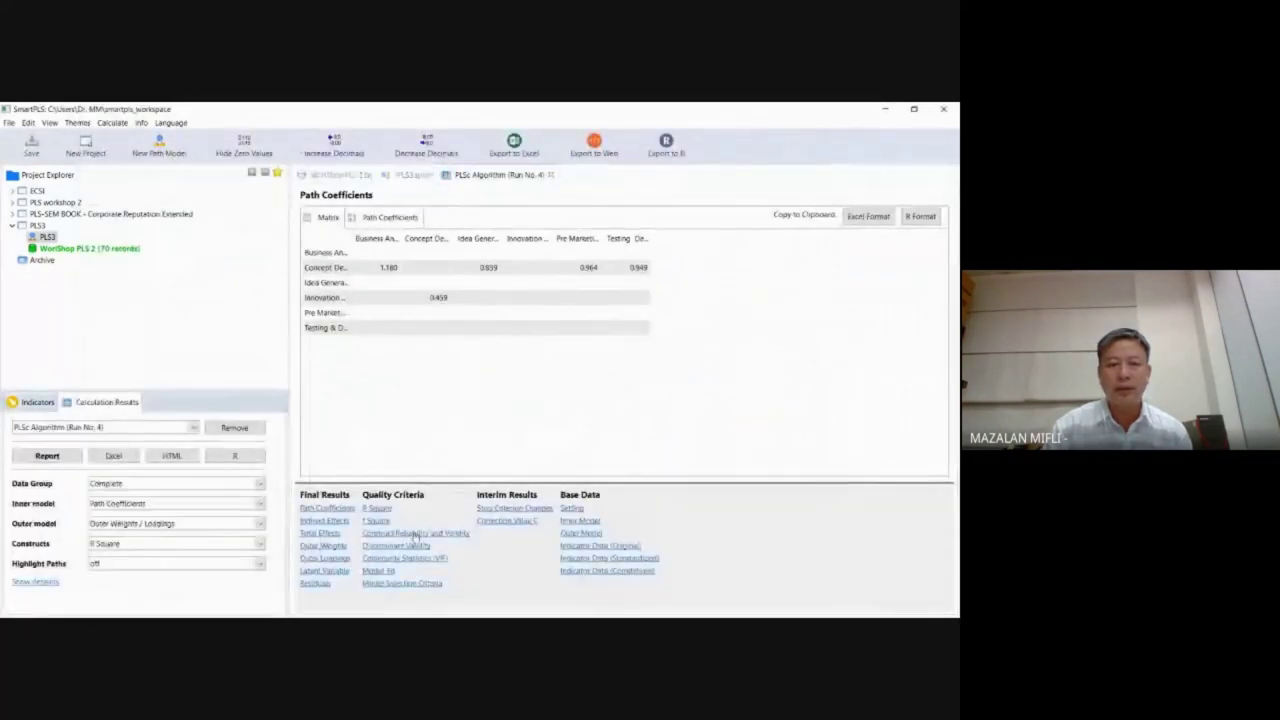
{"action": "left_click", "coordinate": [415, 533]}
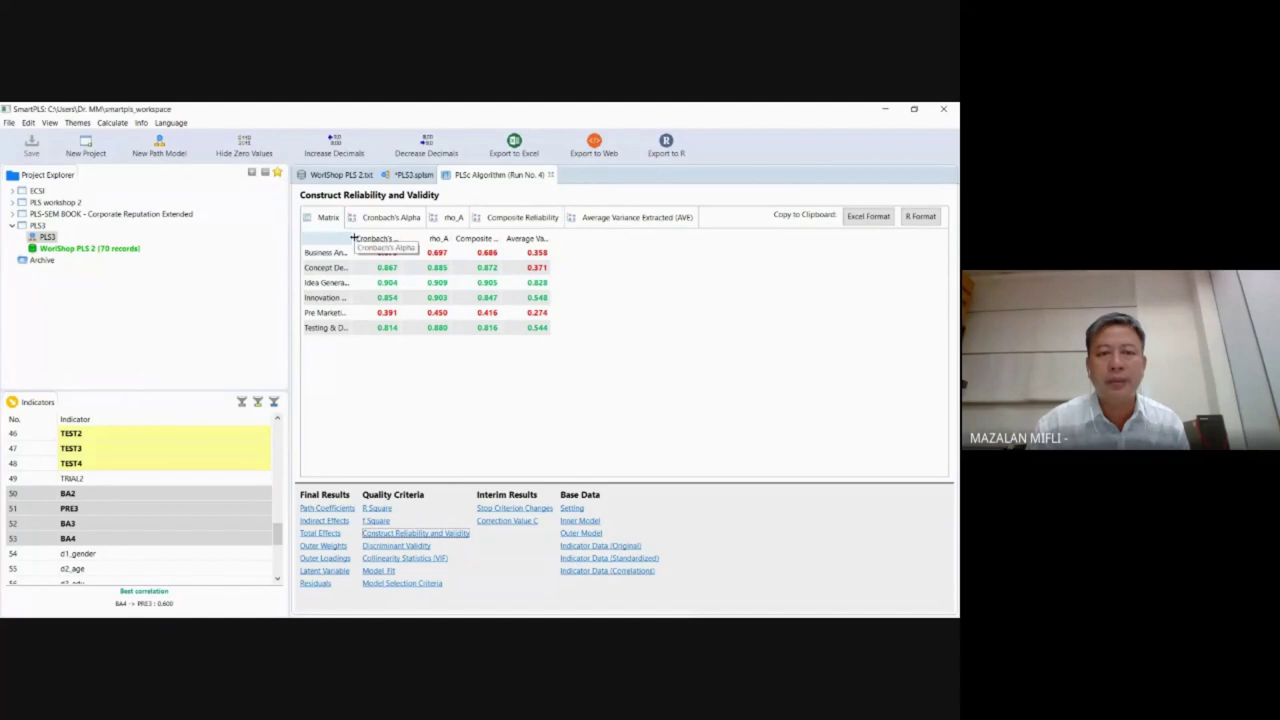
{"action": "left_click_drag", "start_coordinate": [350, 238], "coordinate": [370, 241]}
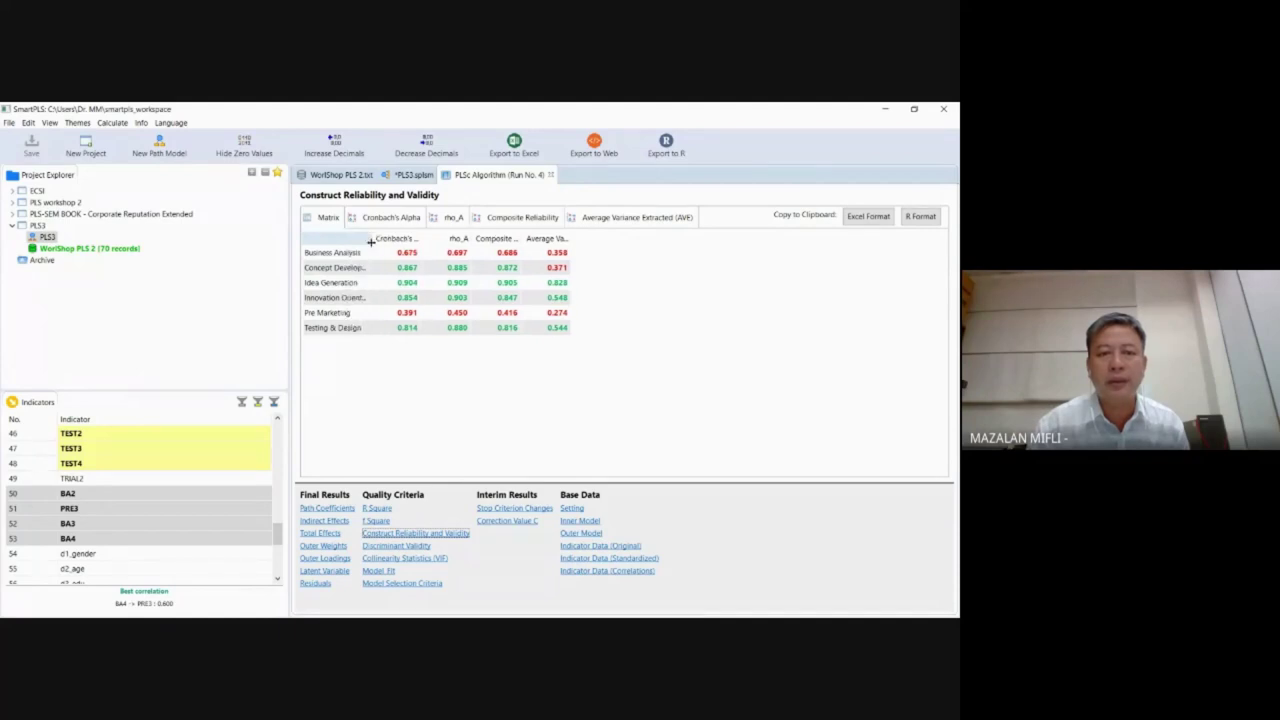
{"action": "double_click", "coordinate": [370, 241]}
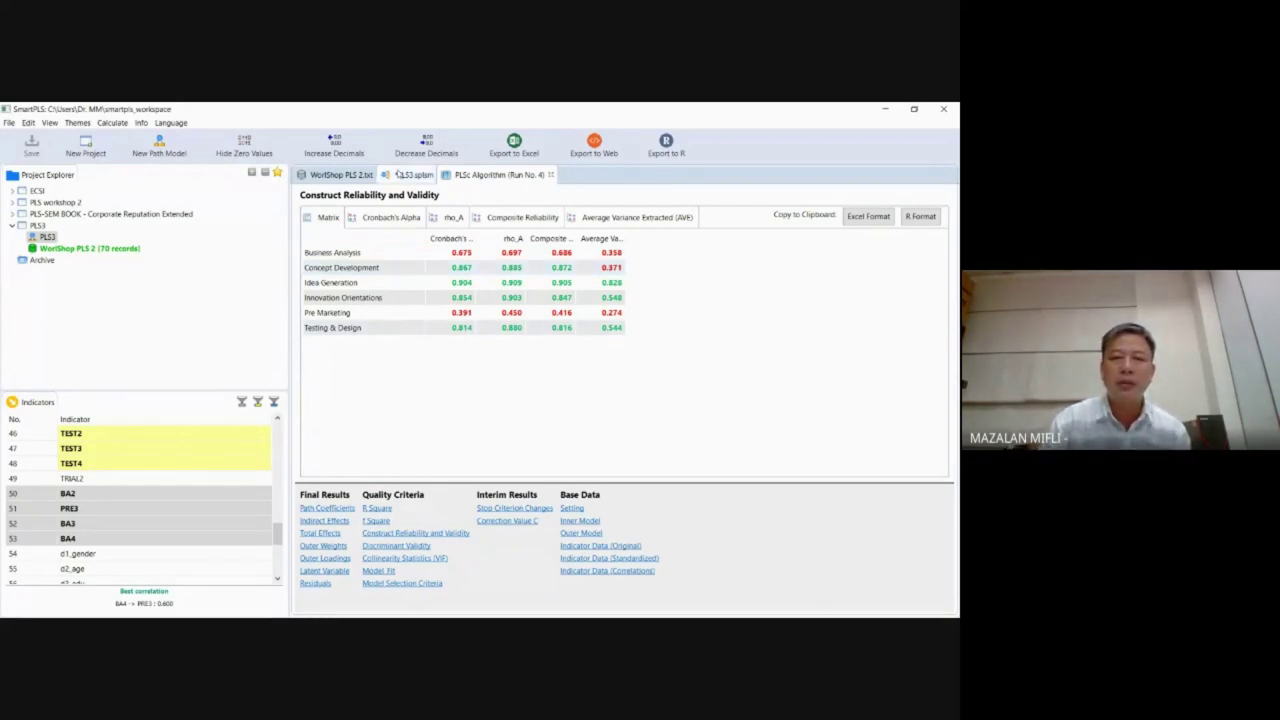
Step: Examine the indicator loadings in the PLS3 path model, including Pre Marketing, and reopen the calculation report
{"action": "left_click", "coordinate": [405, 175]}
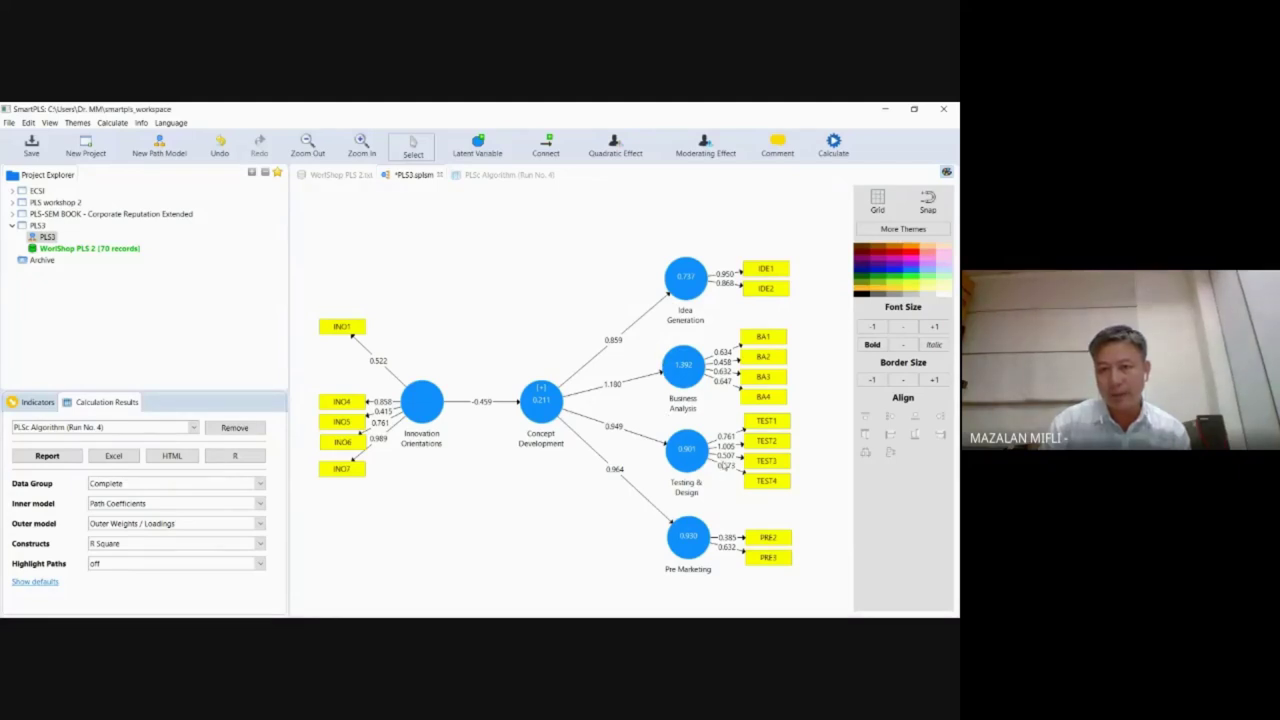
{"action": "left_click", "coordinate": [645, 496]}
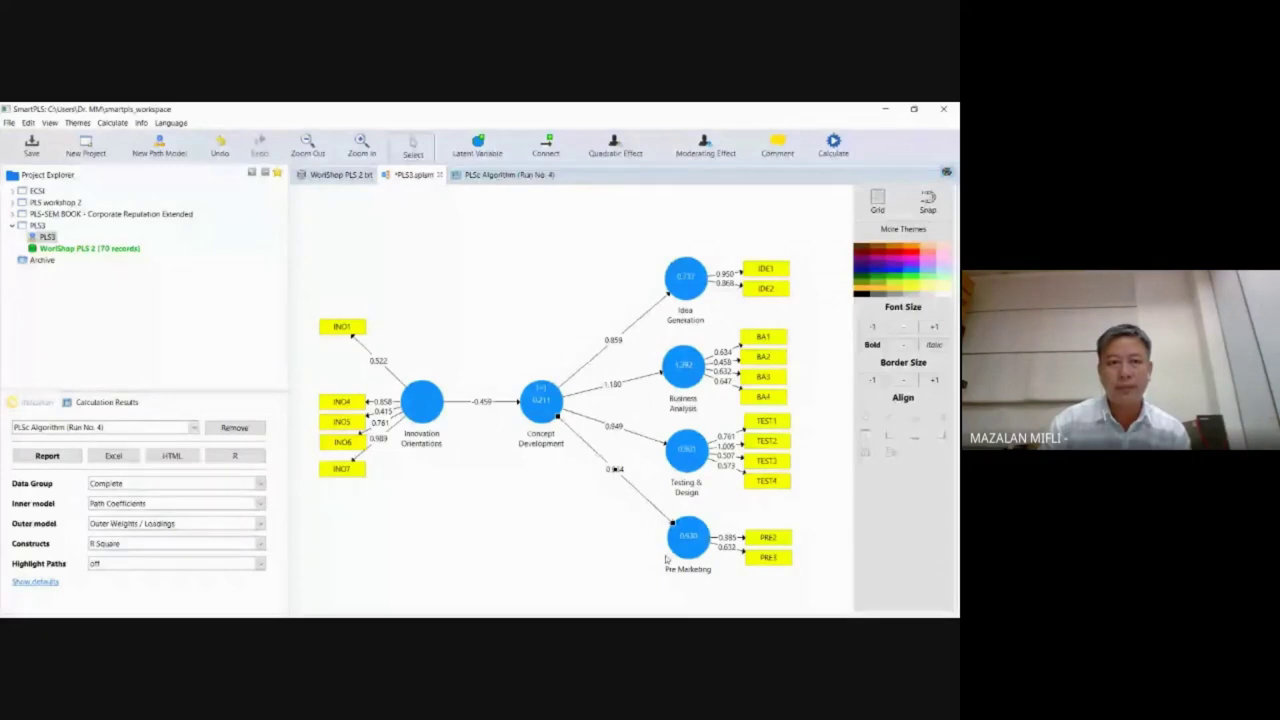
{"action": "left_click", "coordinate": [47, 456]}
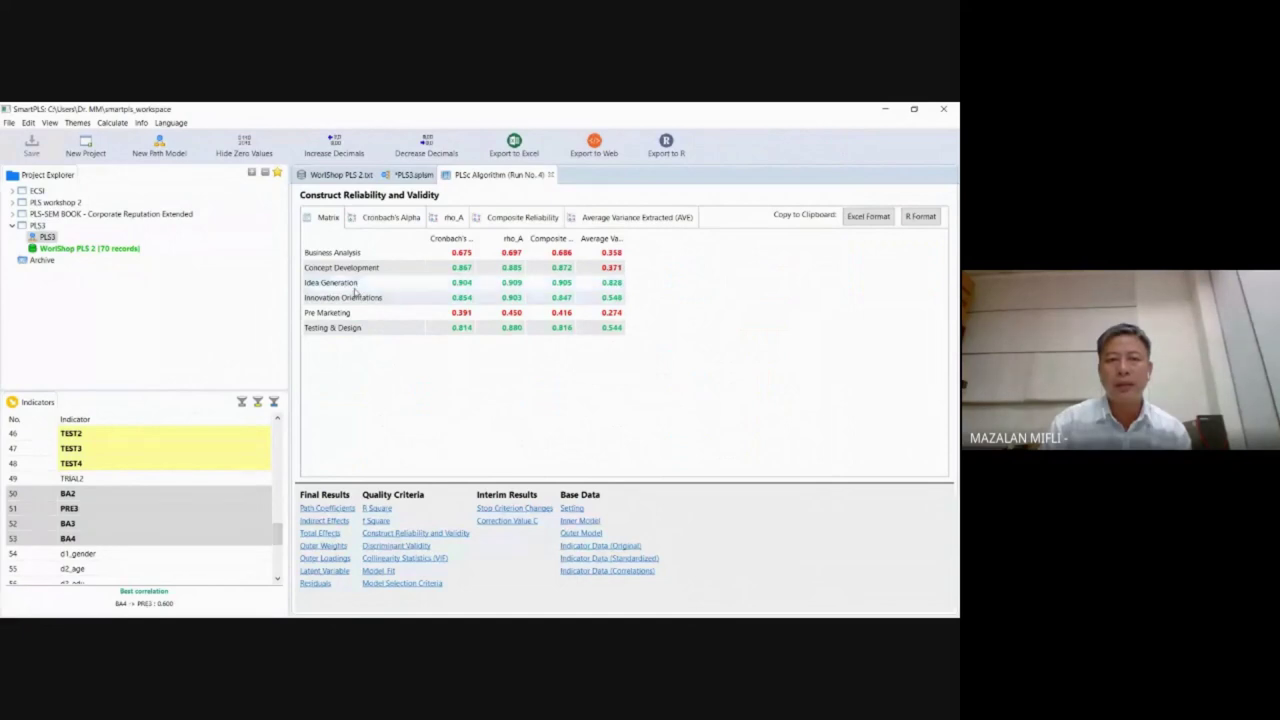
Step: Return to the PLS3 path model and delete the BA2 indicator from the Business Analysis construct
{"action": "left_click", "coordinate": [414, 175]}
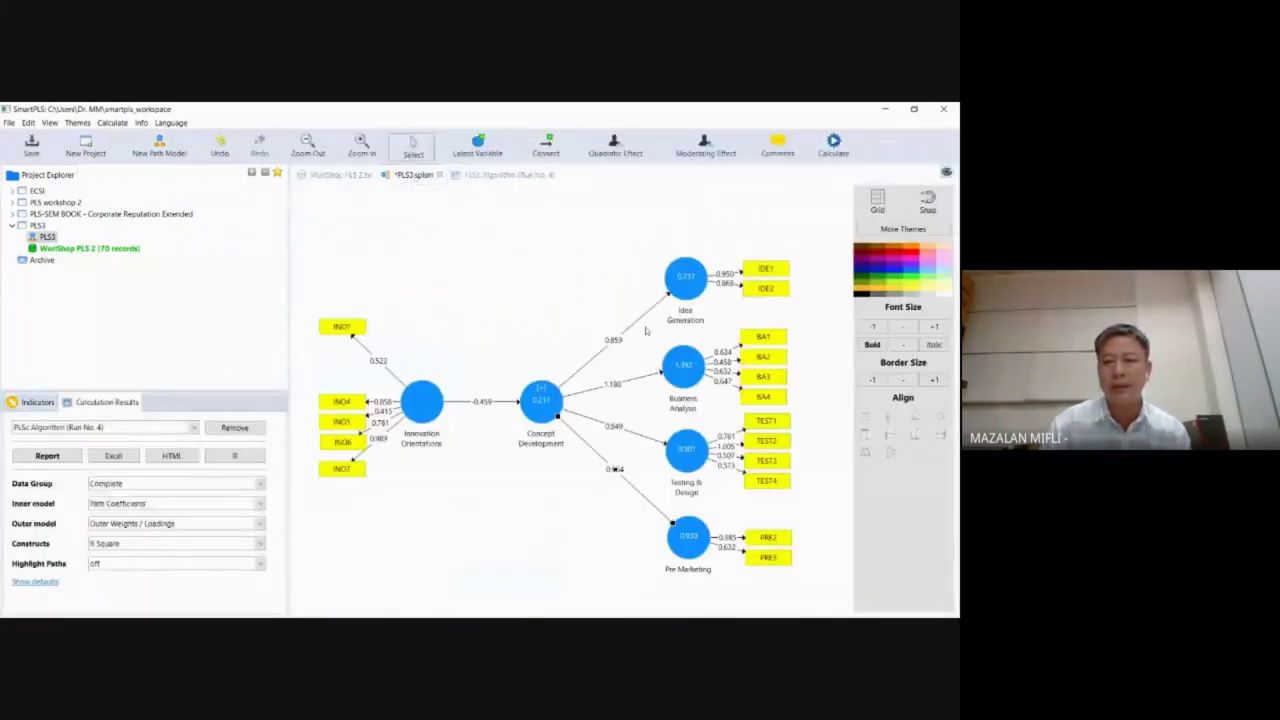
{"action": "mouse_move", "coordinate": [693, 385]}
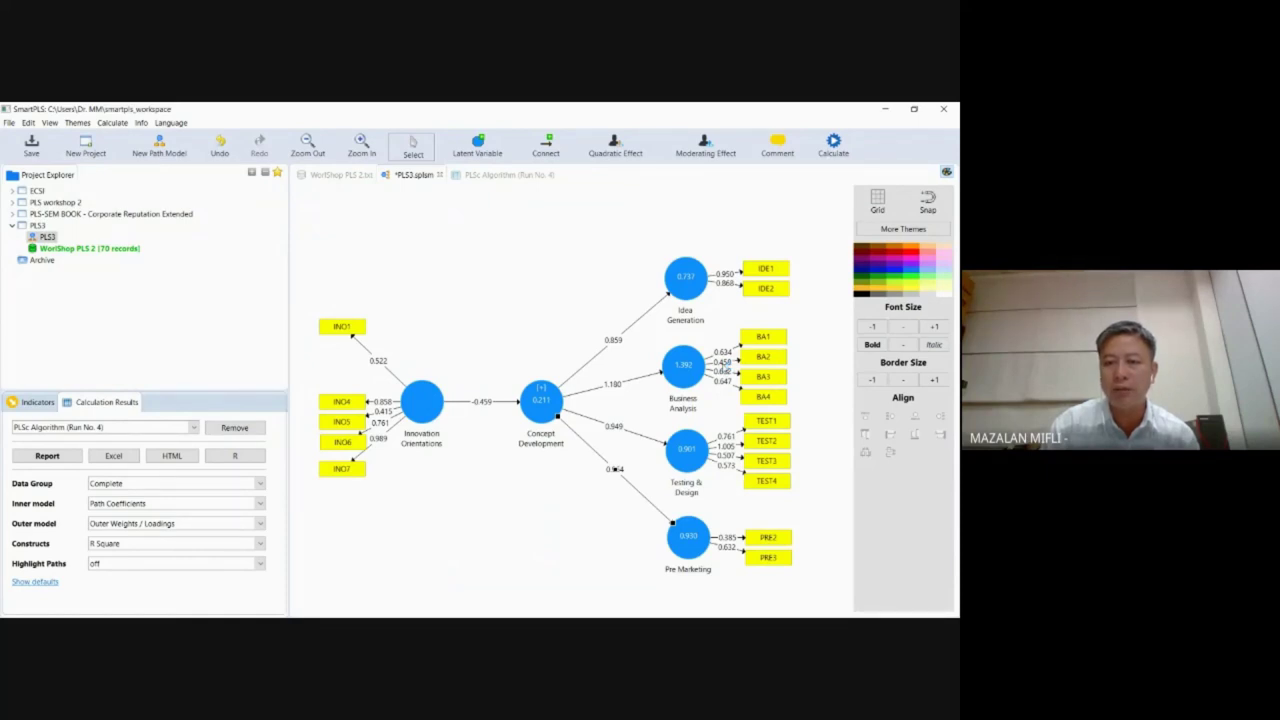
{"action": "right_click", "coordinate": [770, 360]}
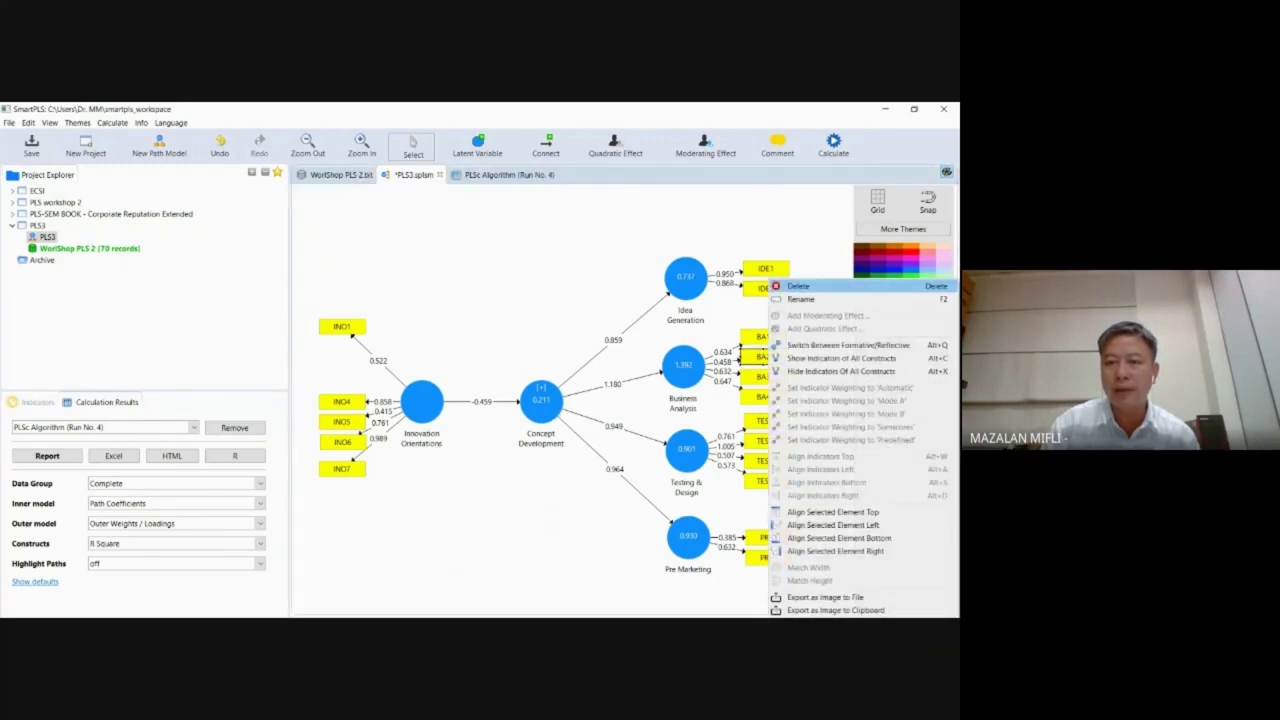
{"action": "left_click", "coordinate": [798, 286]}
Step: Rerun the Consistent PLS Algorithm without BA2 and show the Construct Reliability and Validity matrix with a wider Composite Reliability column
{"action": "left_click", "coordinate": [834, 145]}
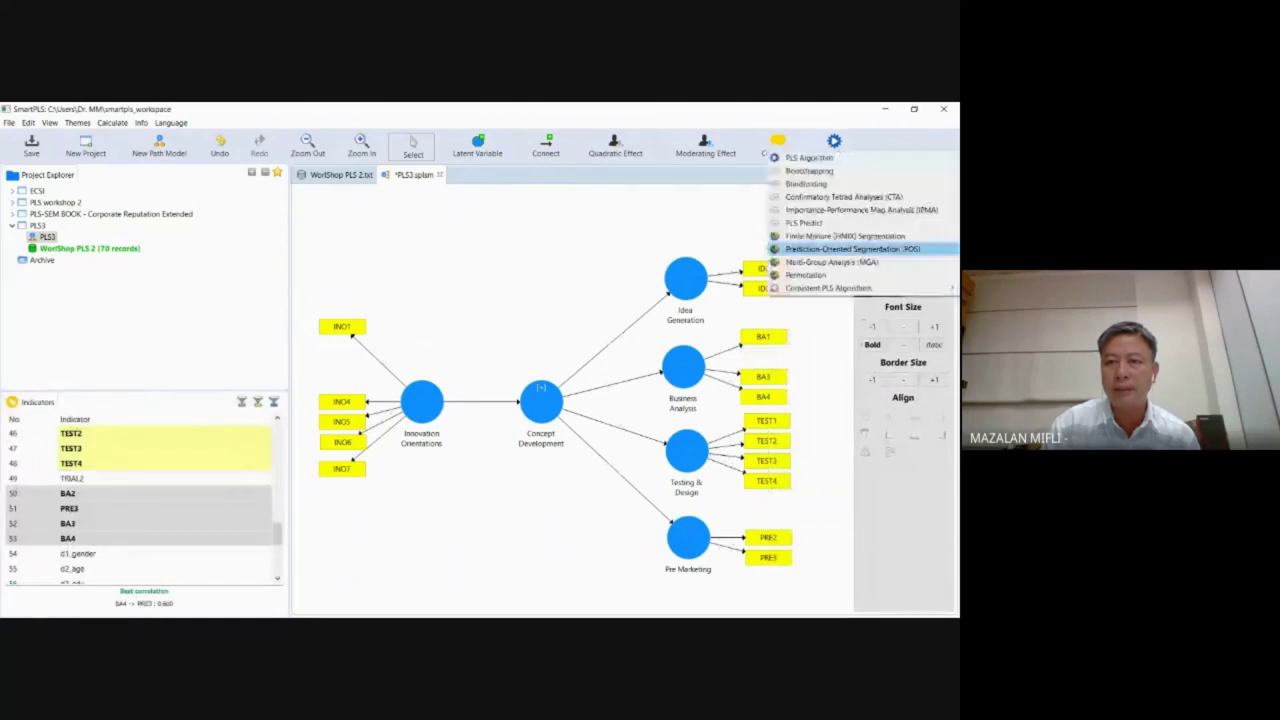
{"action": "mouse_move", "coordinate": [828, 288]}
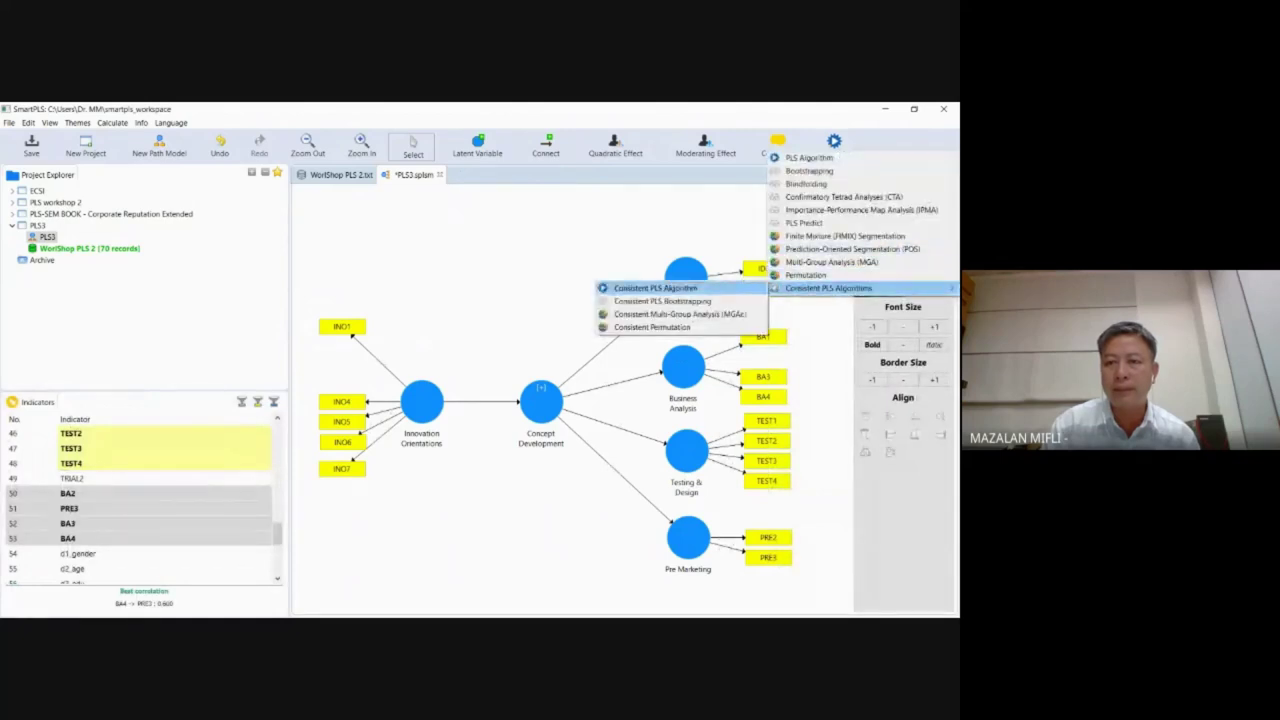
{"action": "left_click", "coordinate": [655, 288]}
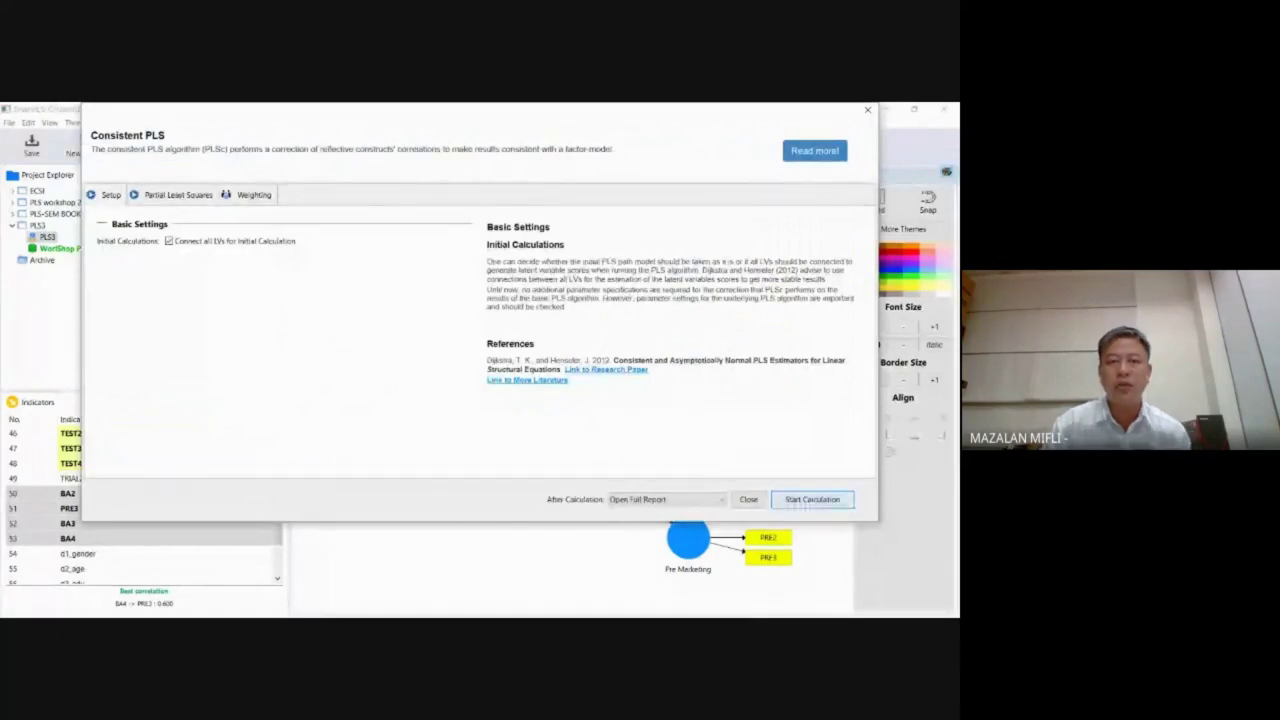
{"action": "left_click", "coordinate": [812, 499]}
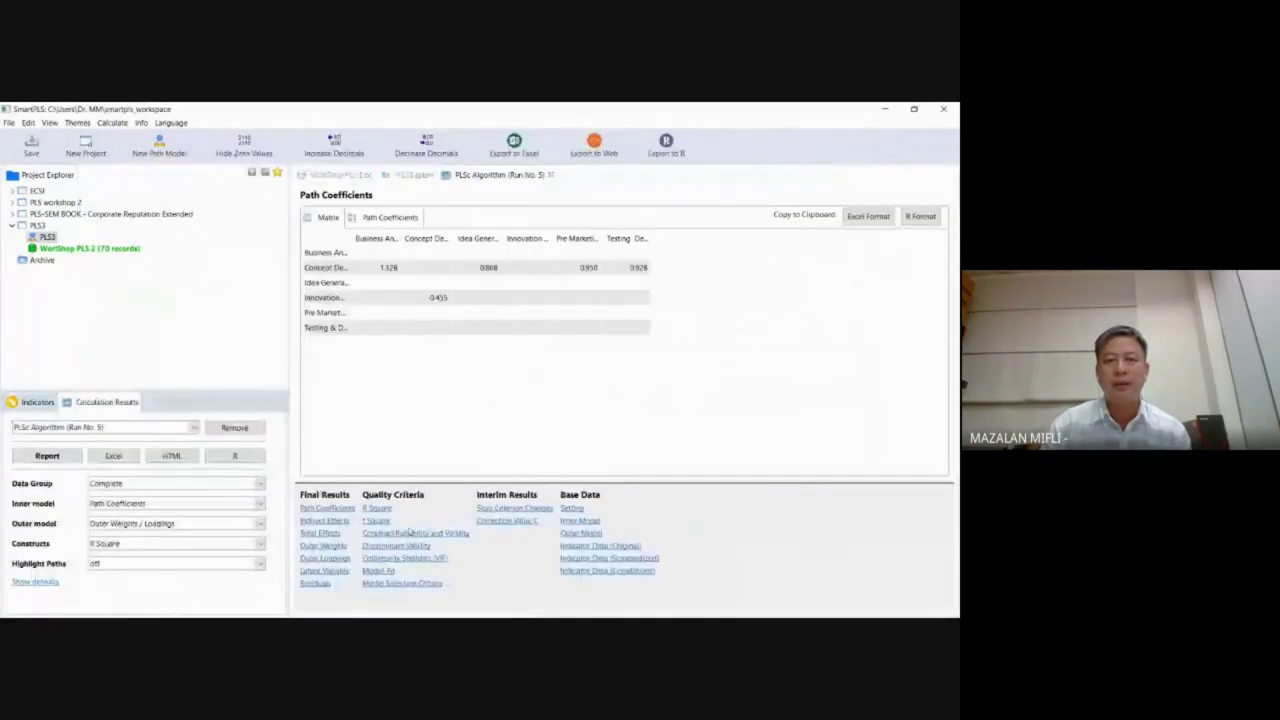
{"action": "left_click", "coordinate": [412, 533]}
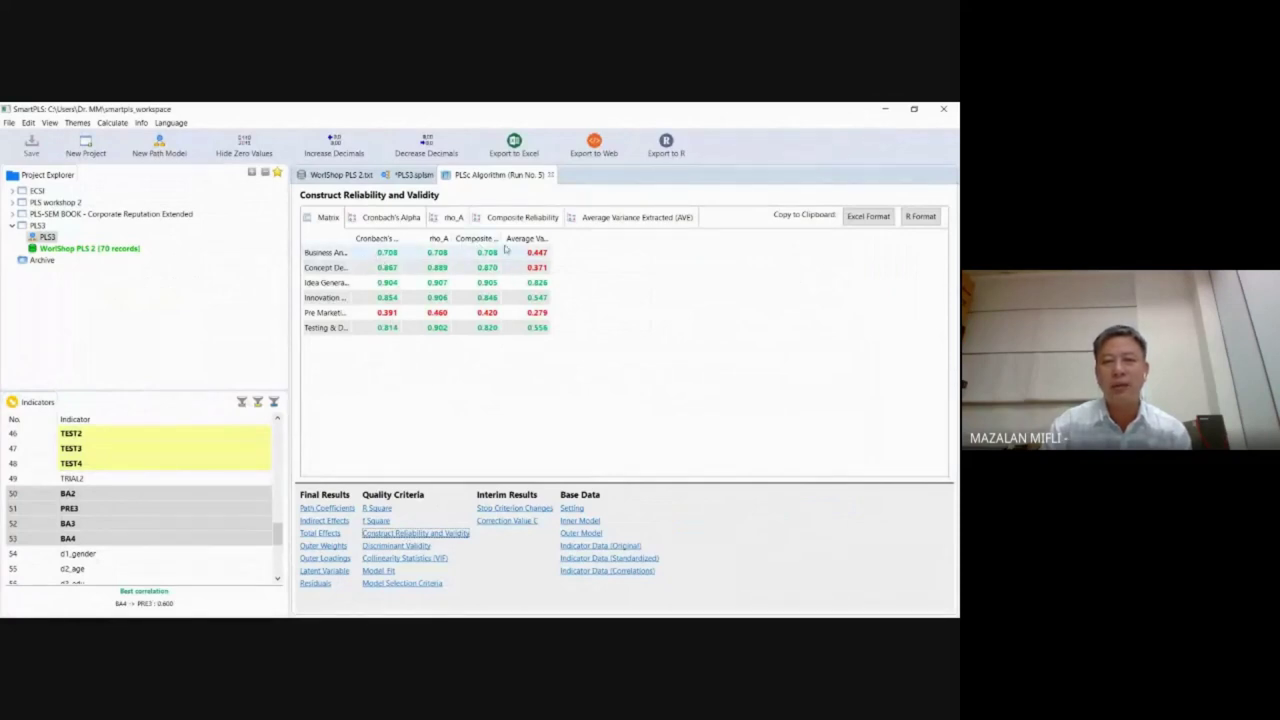
{"action": "left_click_drag", "start_coordinate": [503, 238], "coordinate": [530, 238]}
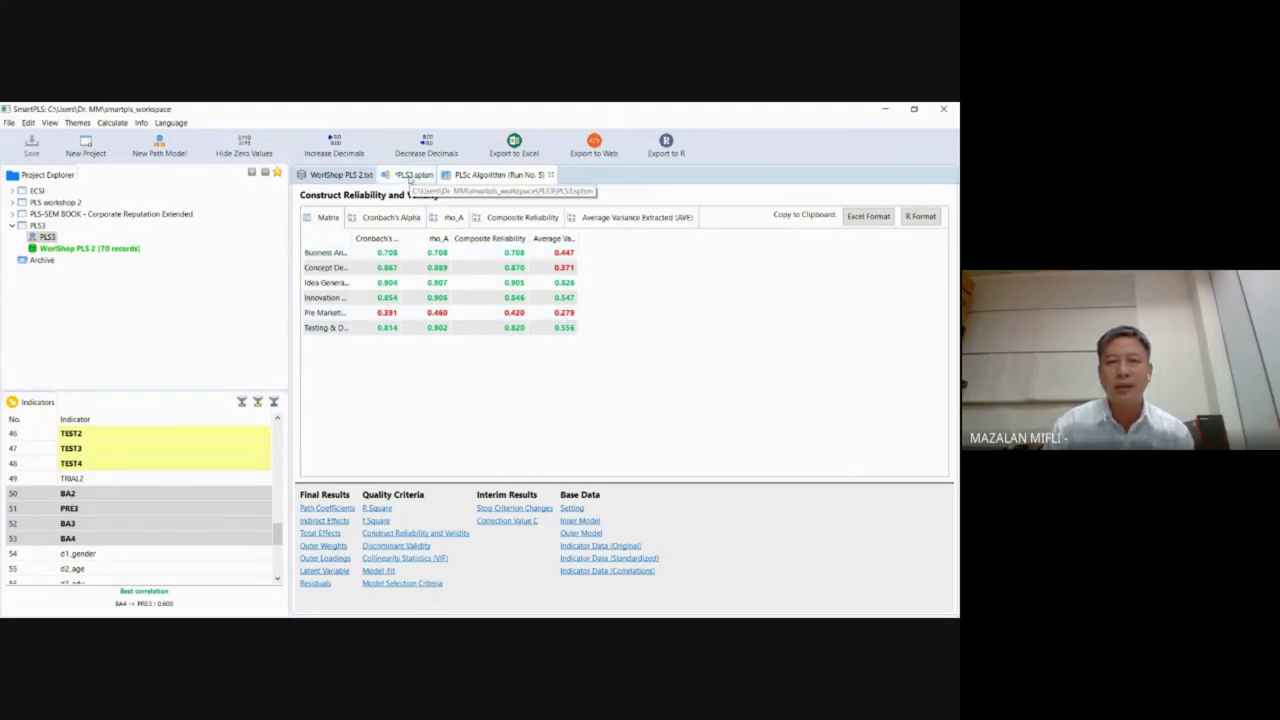
Step: Compare the Pre Marketing and Business Analysis loadings in the path model with the report's reliability and validity values
{"action": "left_click", "coordinate": [410, 176]}
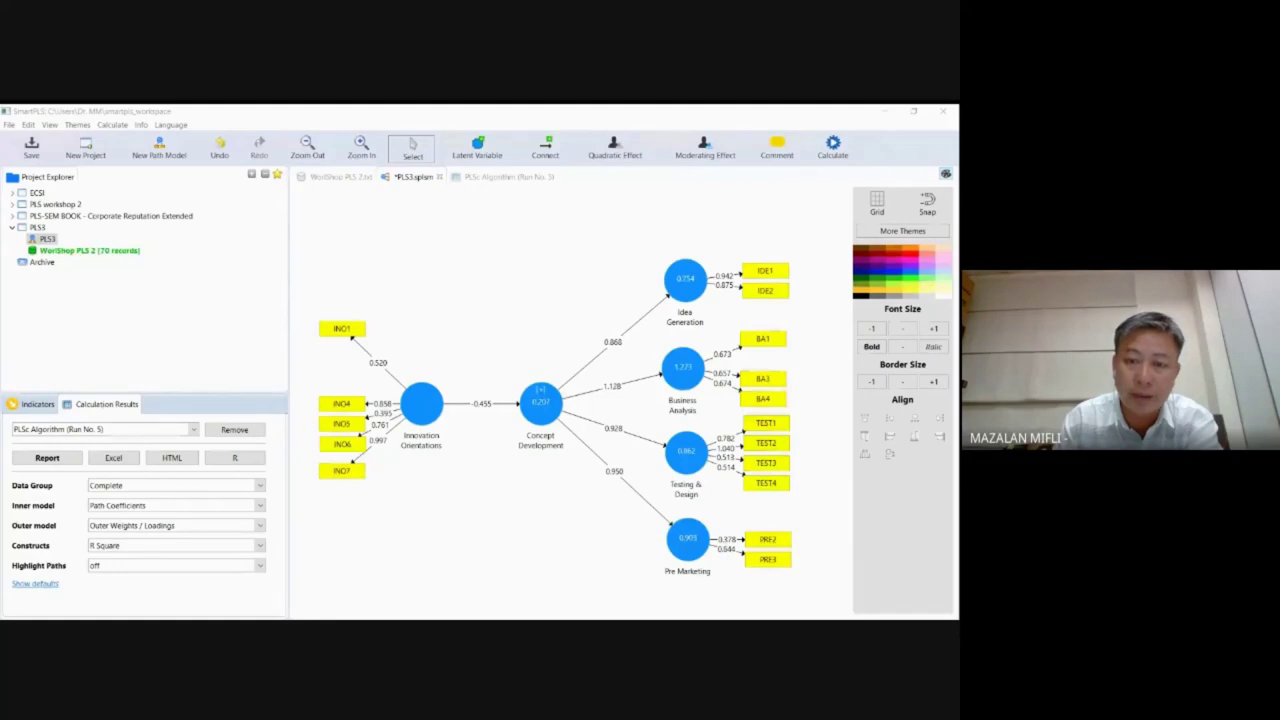
{"action": "left_click", "coordinate": [694, 541]}
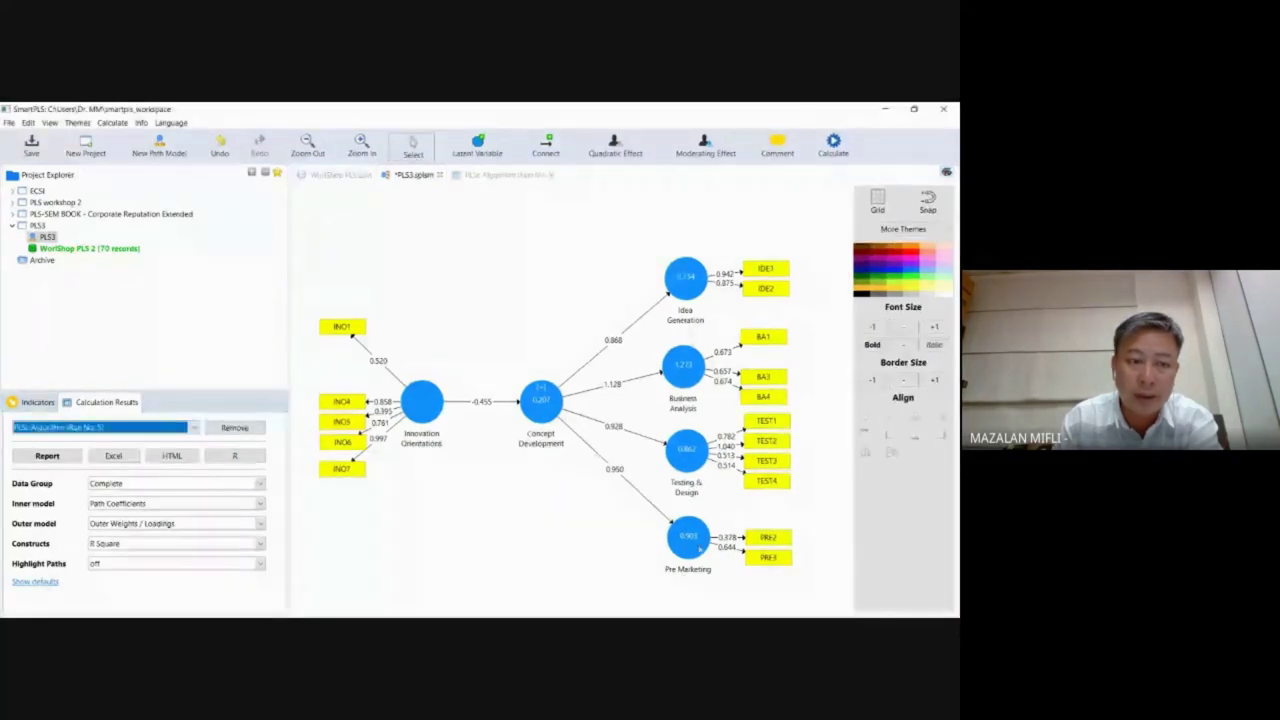
{"action": "left_click", "coordinate": [45, 456]}
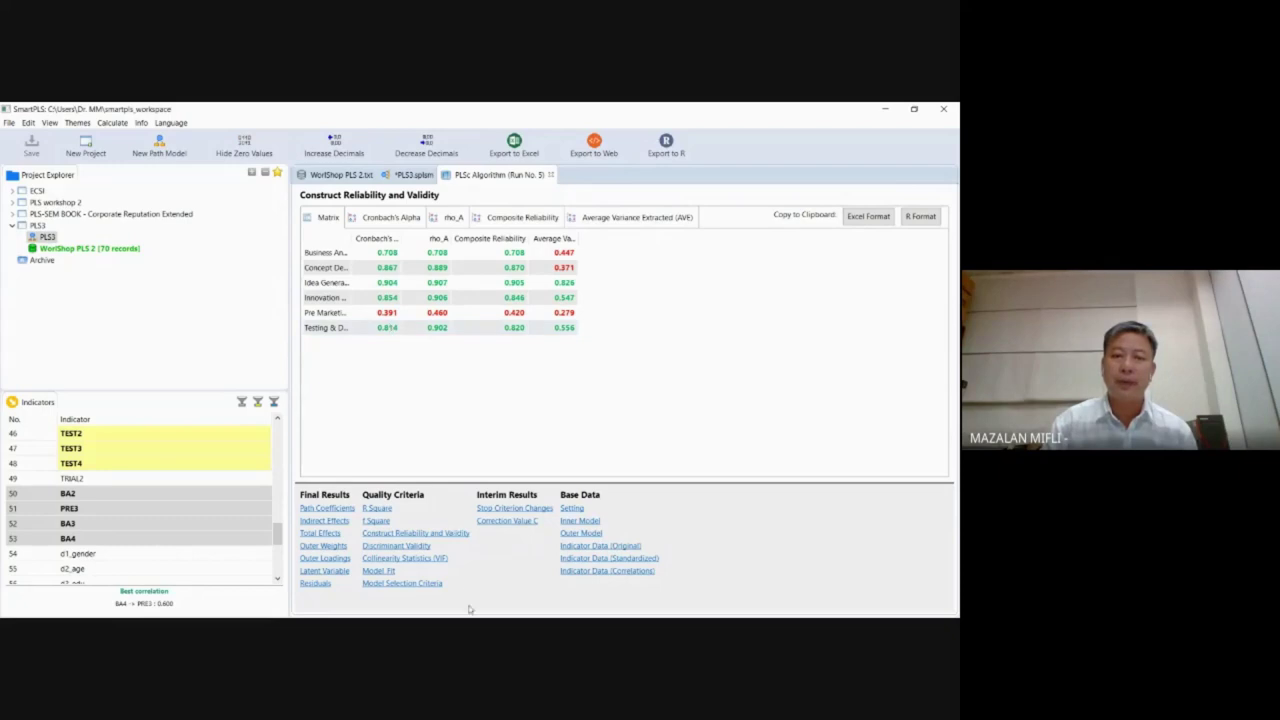
{"action": "left_click", "coordinate": [400, 175]}
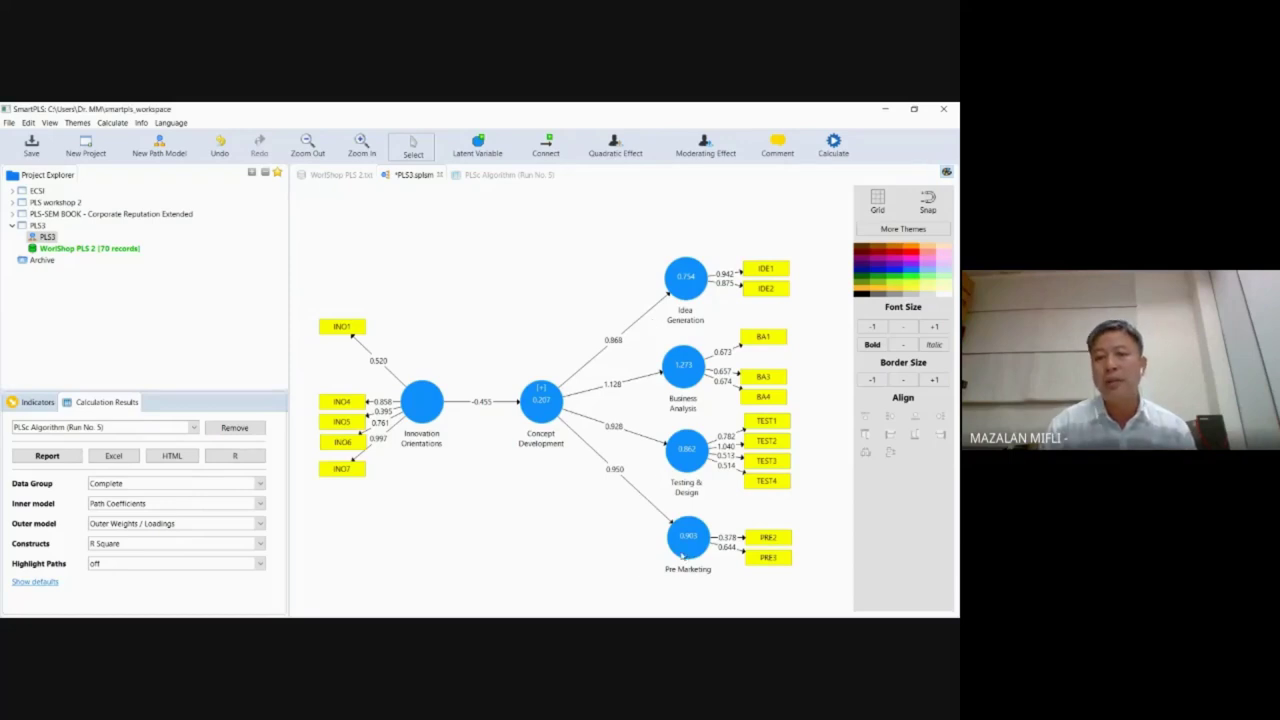
{"action": "mouse_move", "coordinate": [698, 366]}
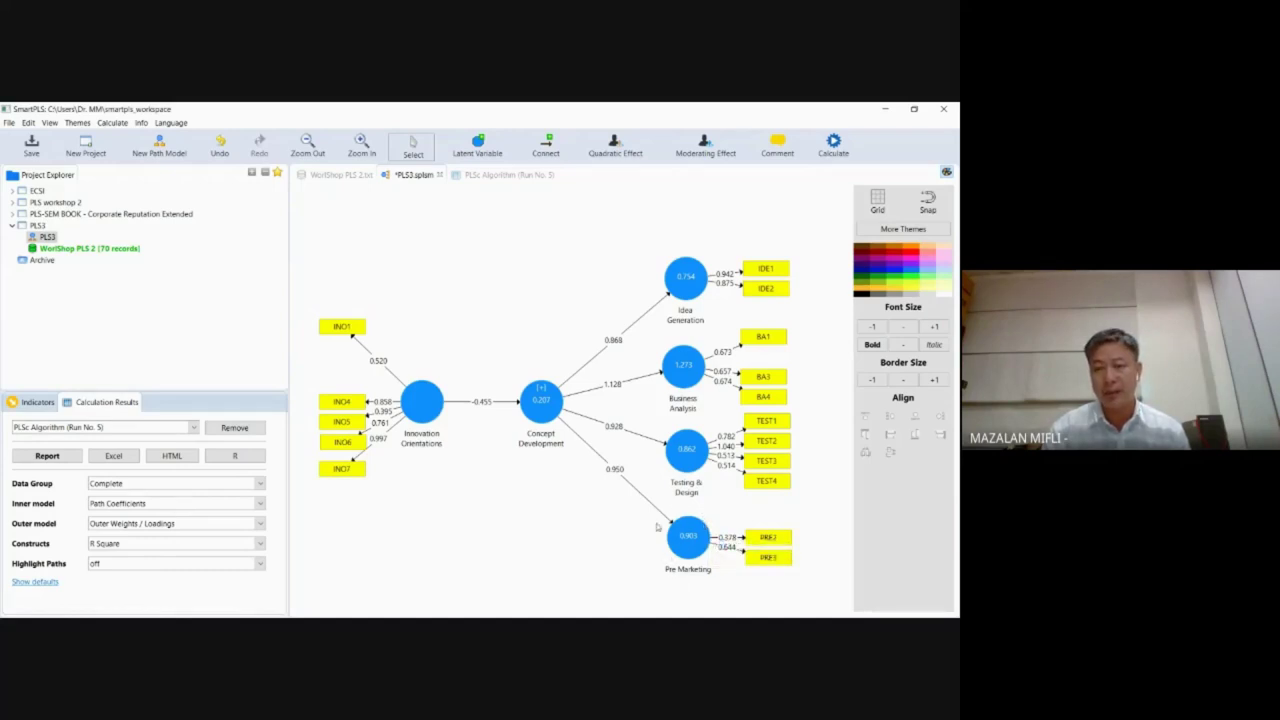
{"action": "mouse_move", "coordinate": [705, 535]}
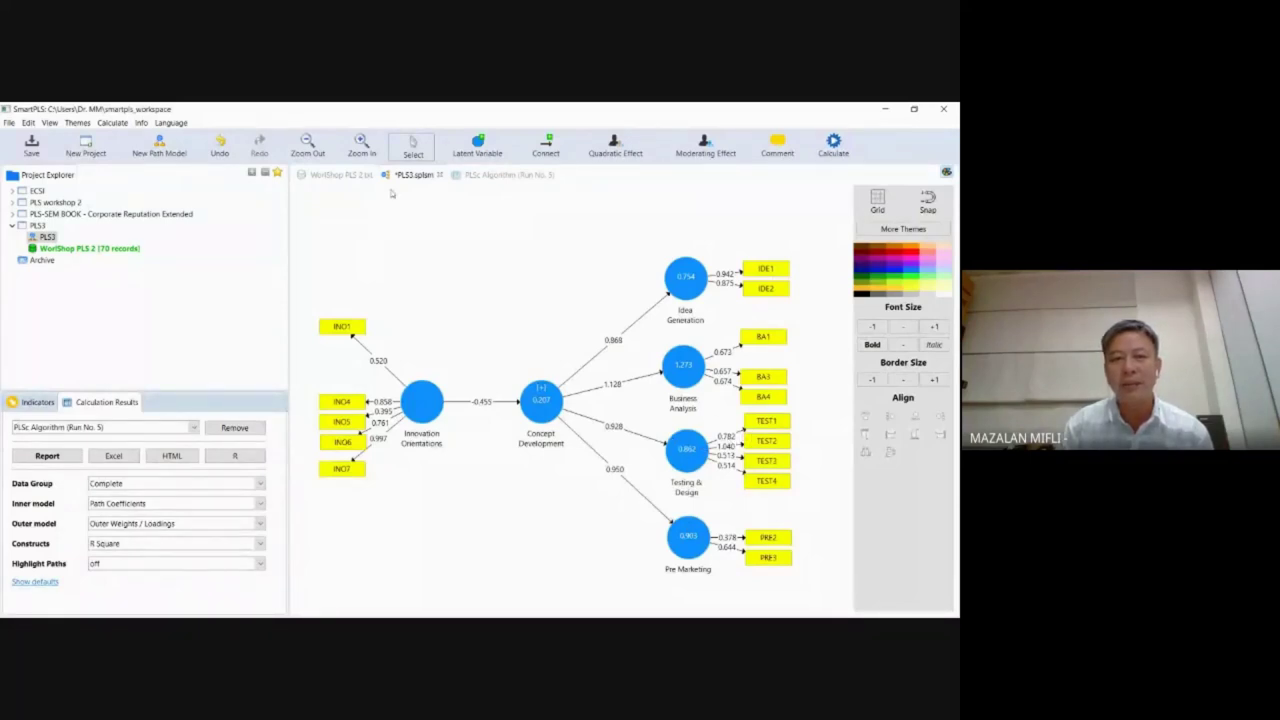
{"action": "left_click", "coordinate": [42, 459]}
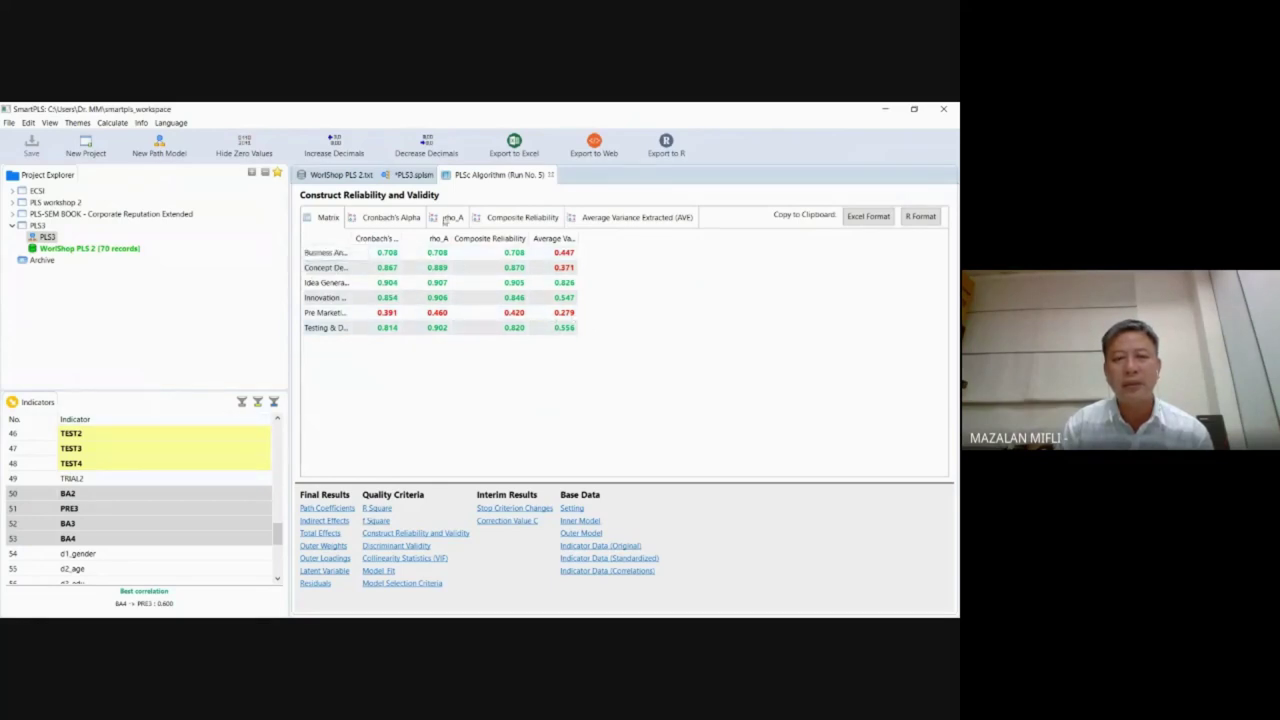
Step: Return to the path model and move the BA3 and BA4 indicators up to close the gap below BA1
{"action": "left_click", "coordinate": [412, 176]}
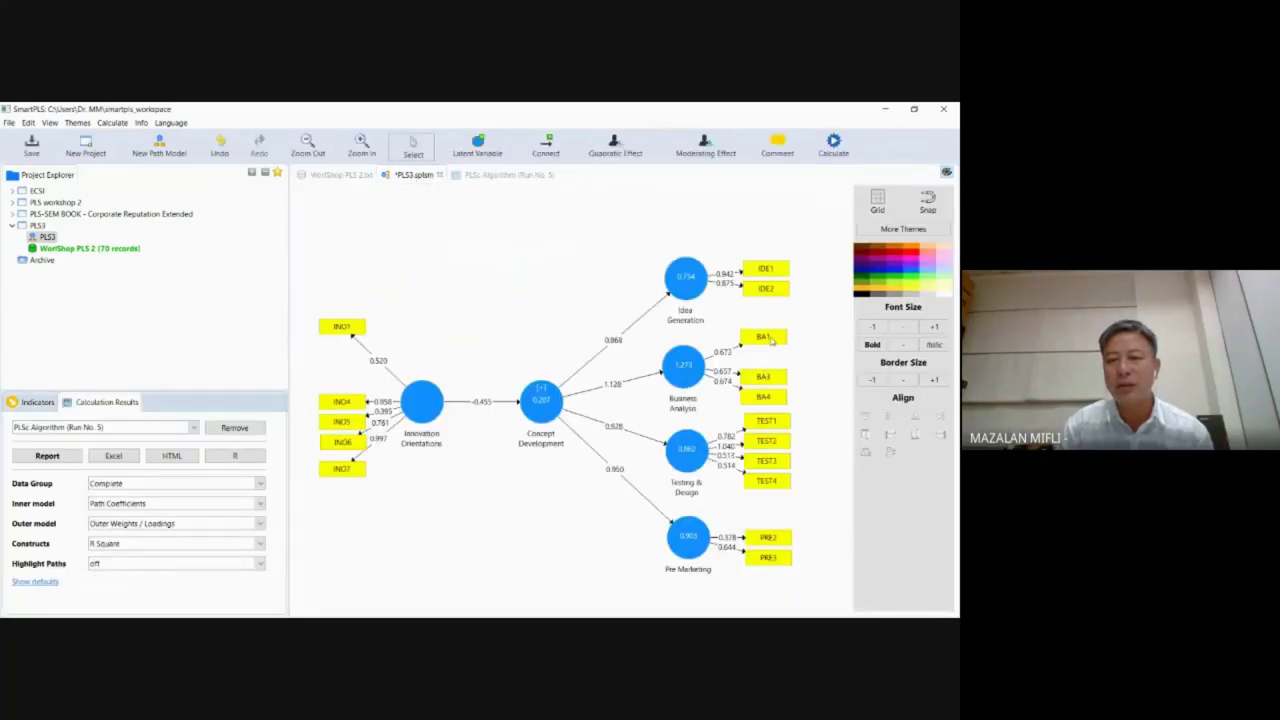
{"action": "mouse_move", "coordinate": [764, 376]}
{"action": "left_mouse_down"}
{"action": "mouse_move", "coordinate": [764, 361]}
{"action": "mouse_move", "coordinate": [763, 387]}
{"action": "left_mouse_up"}
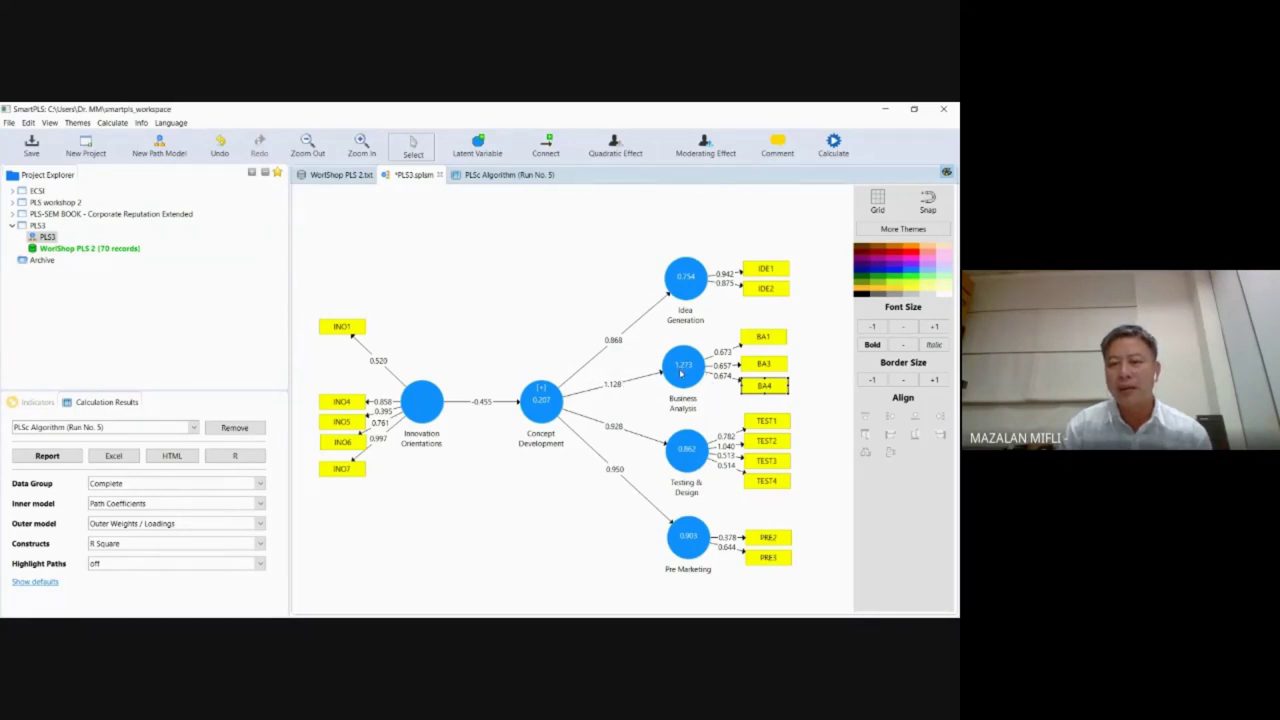
{"action": "mouse_move", "coordinate": [683, 374]}
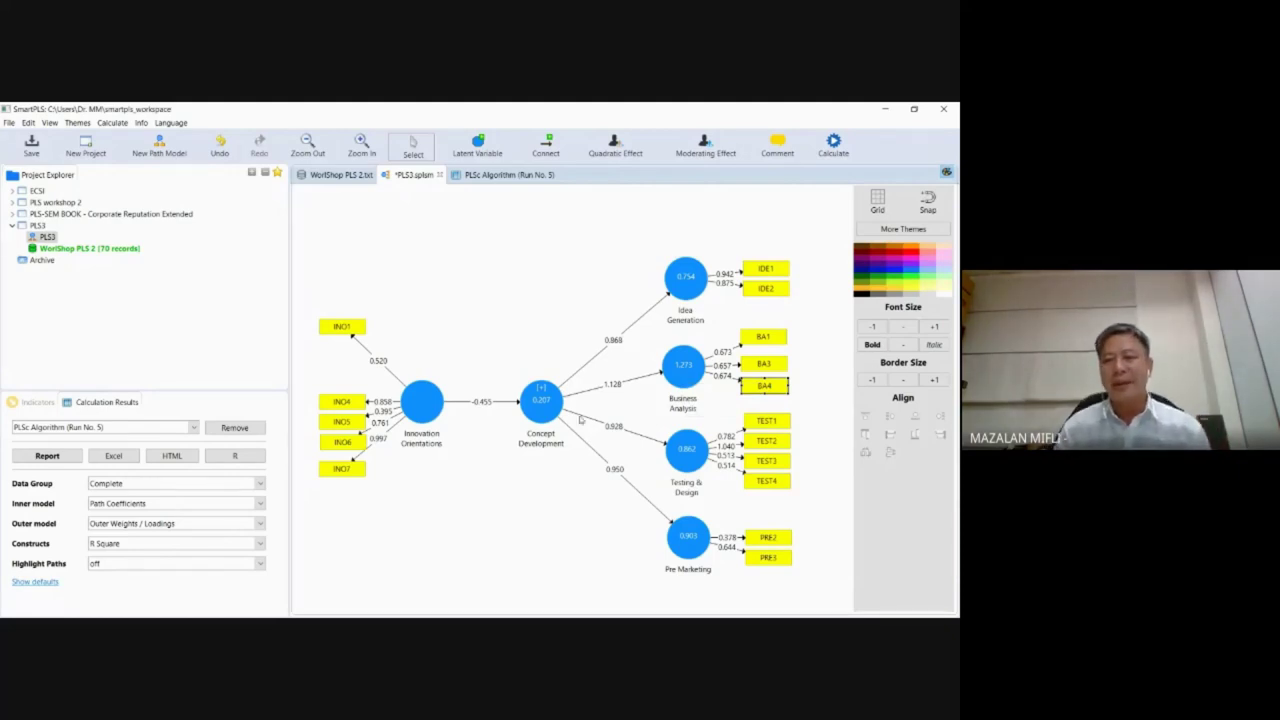
Step: Show the hidden indicators of the Concept Development construct
{"action": "mouse_move", "coordinate": [547, 412]}
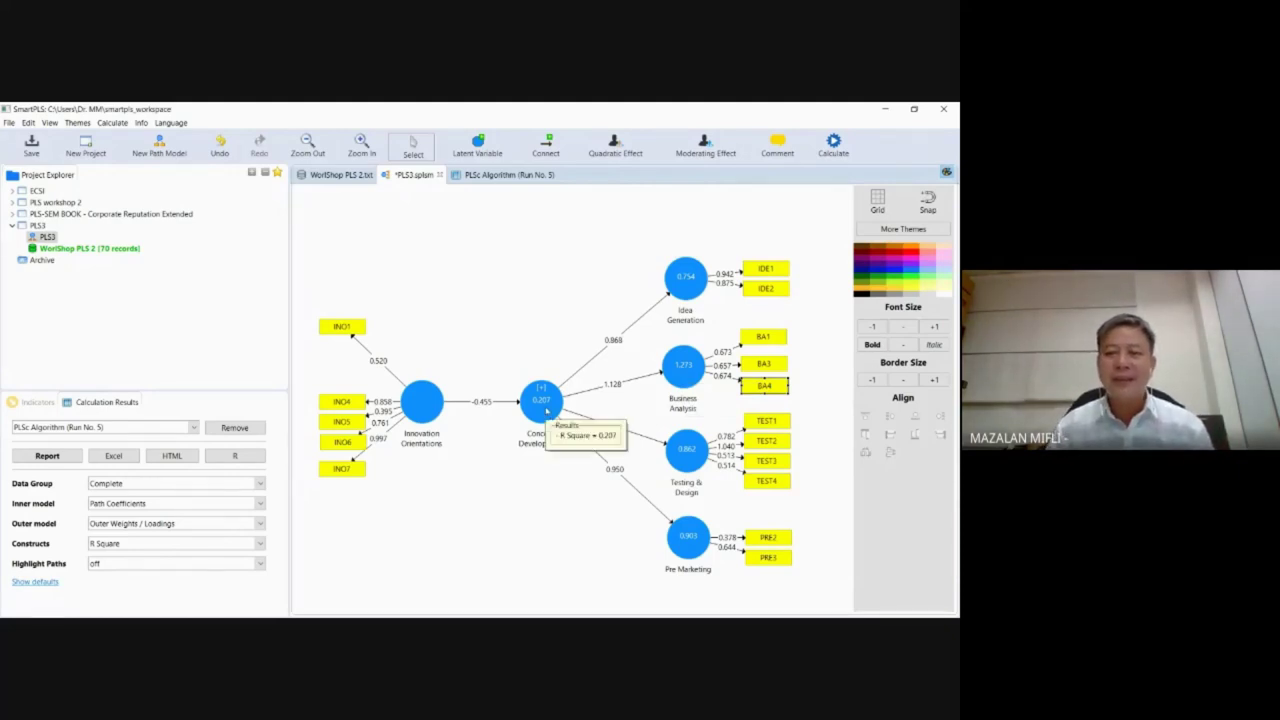
{"action": "left_click", "coordinate": [547, 411]}
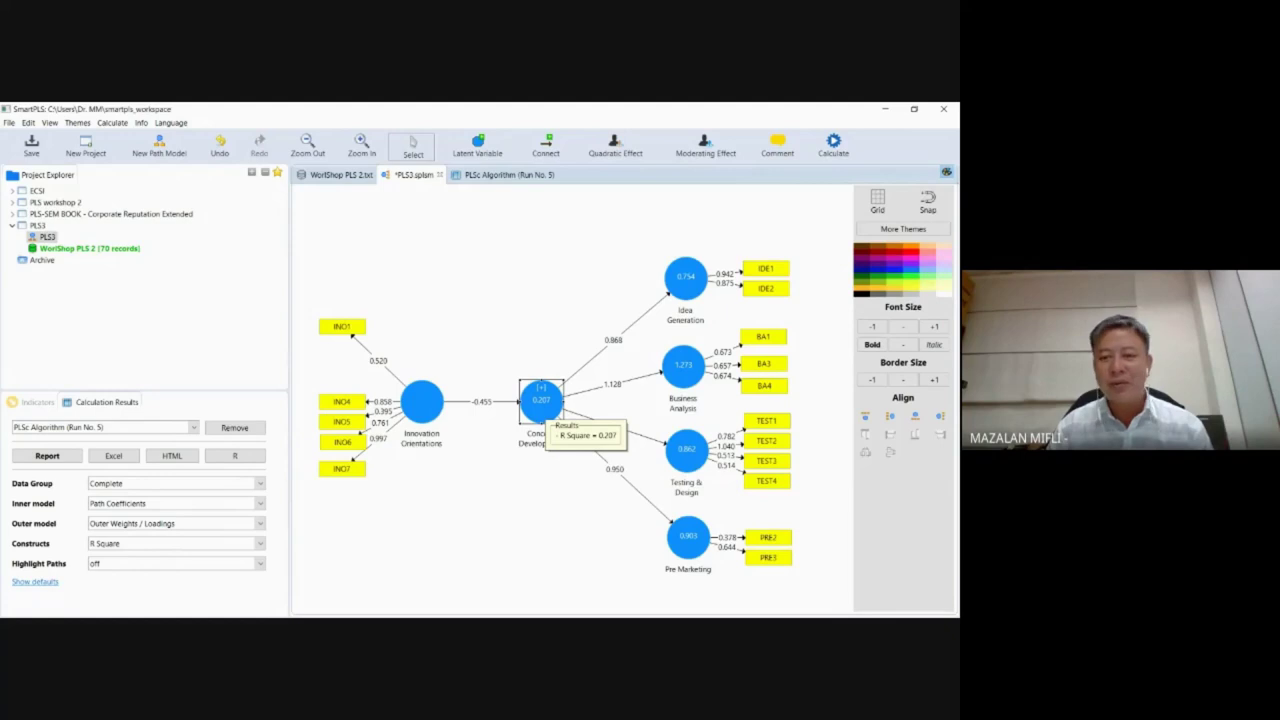
{"action": "right_click", "coordinate": [547, 411]}
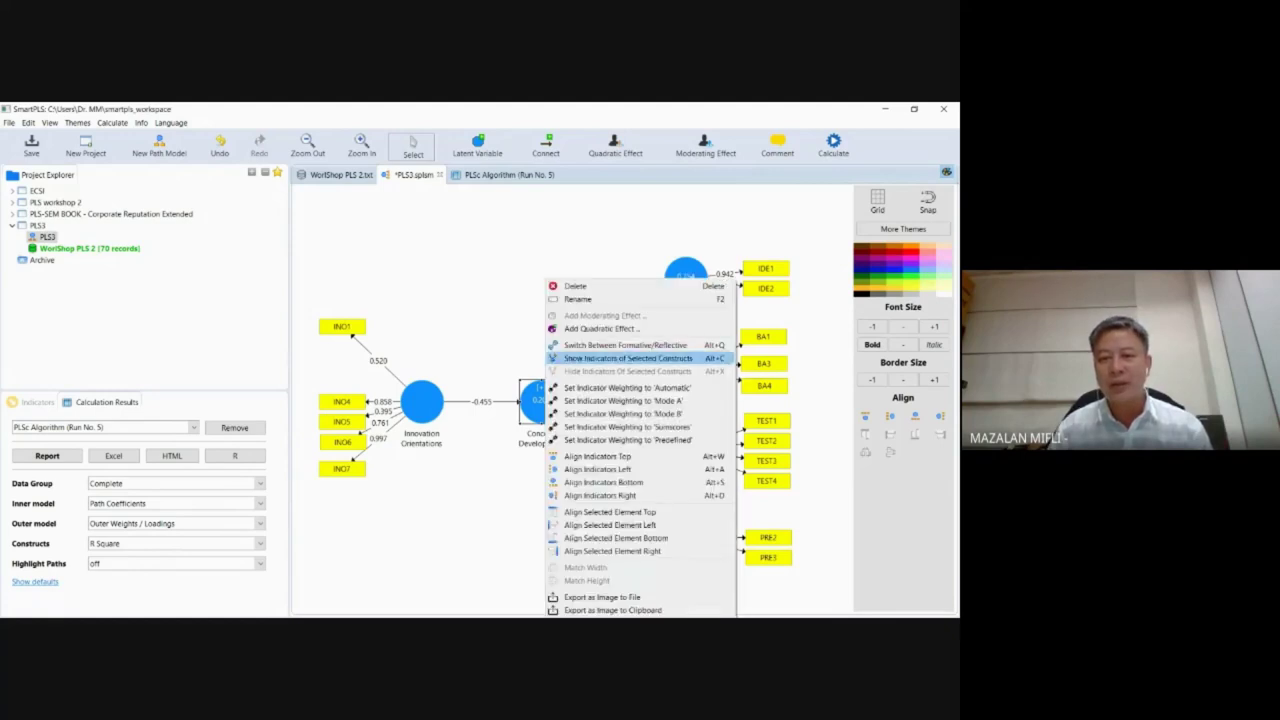
{"action": "left_click", "coordinate": [586, 358]}
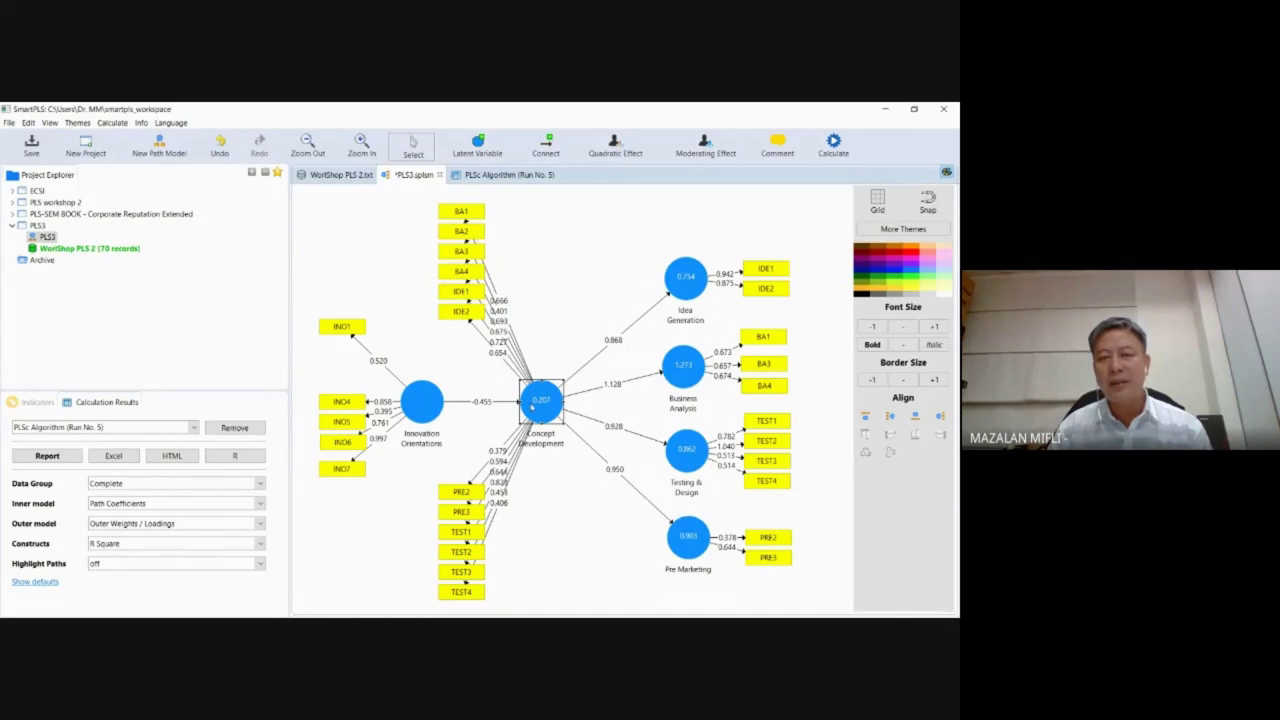
Step: Delete the BA2 indicator from the Concept Development construct
{"action": "mouse_move", "coordinate": [541, 406]}
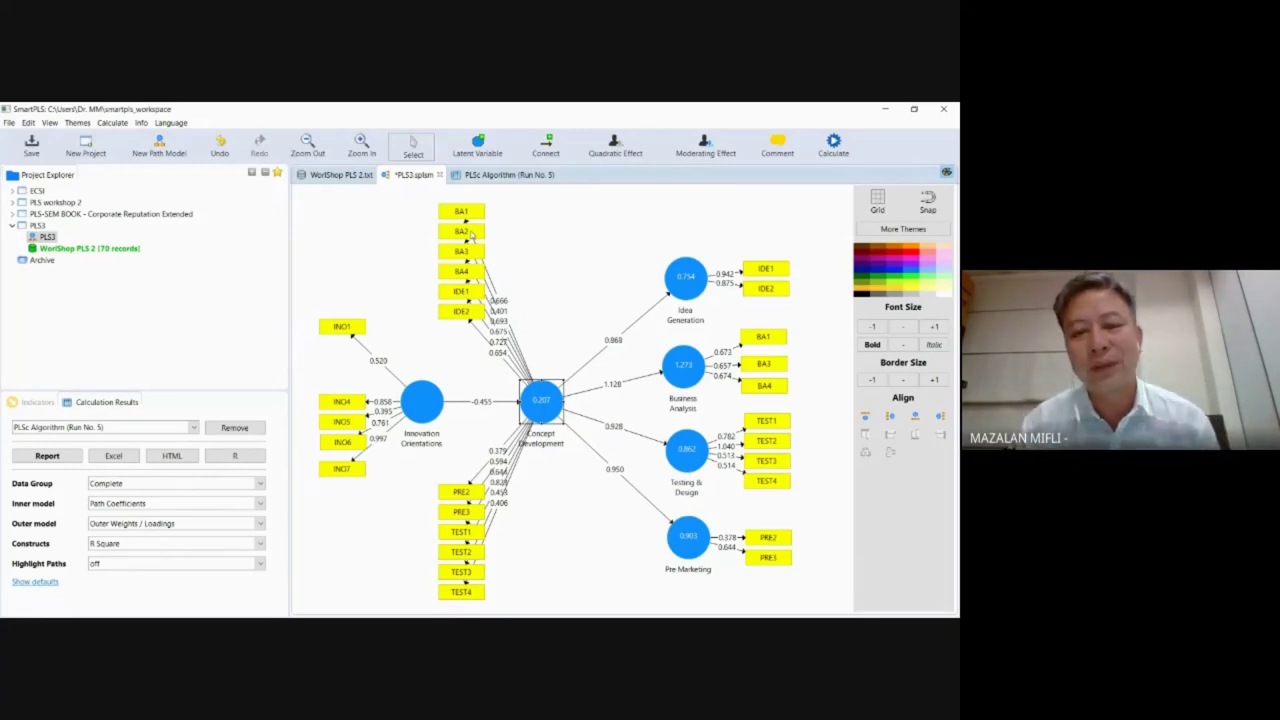
{"action": "left_click", "coordinate": [472, 232]}
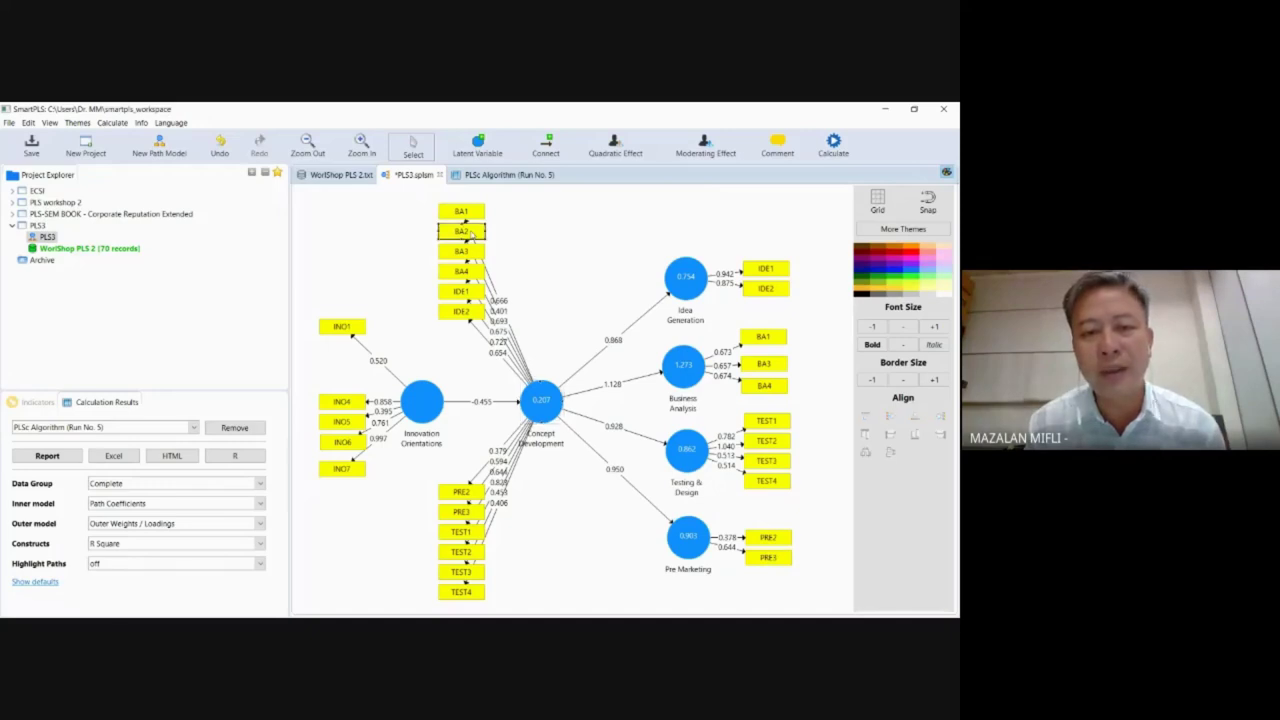
{"action": "right_click", "coordinate": [472, 232]}
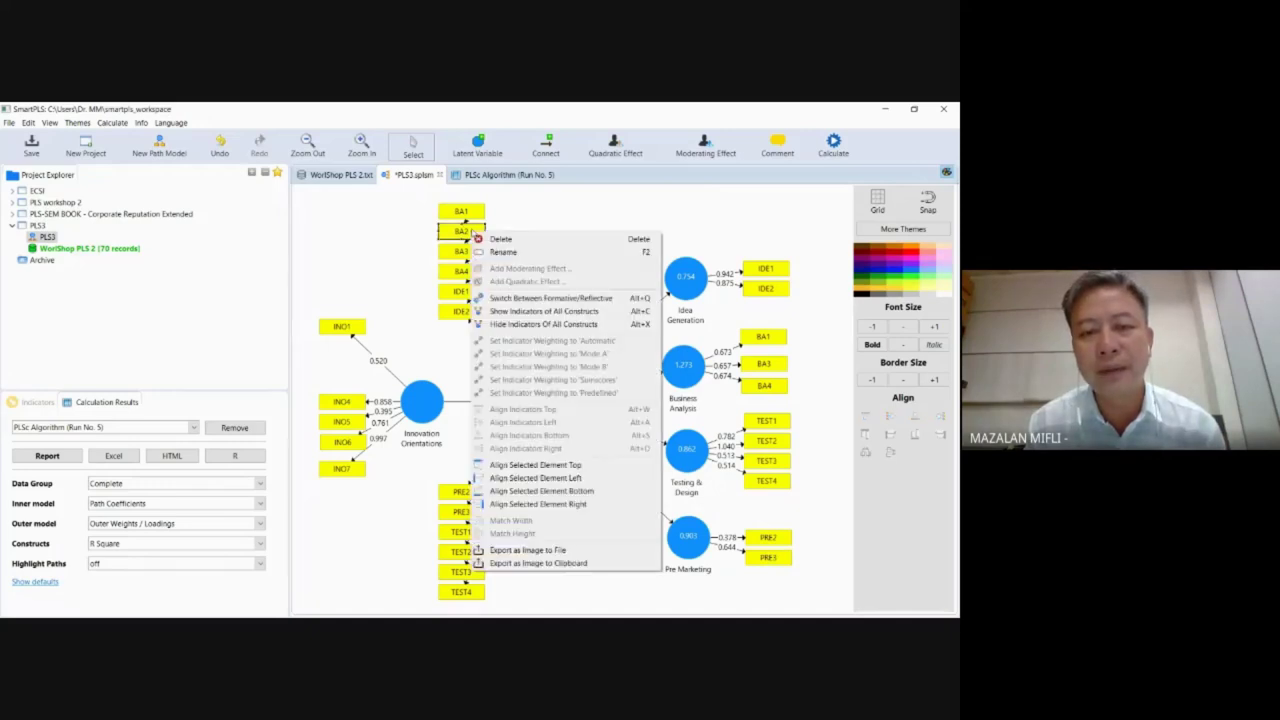
{"action": "left_click", "coordinate": [500, 239]}
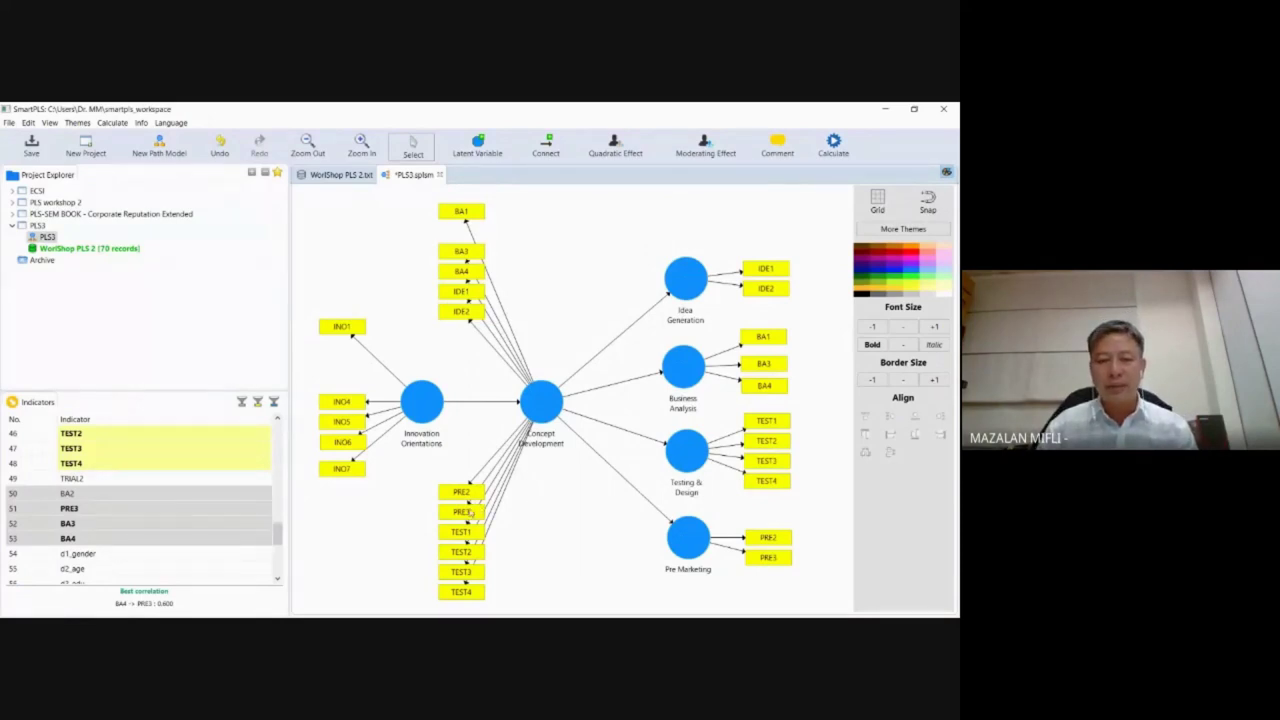
Step: Hide the indicators of the Concept Development construct and rerun the Consistent PLS algorithm on the model
{"action": "right_click", "coordinate": [540, 402]}
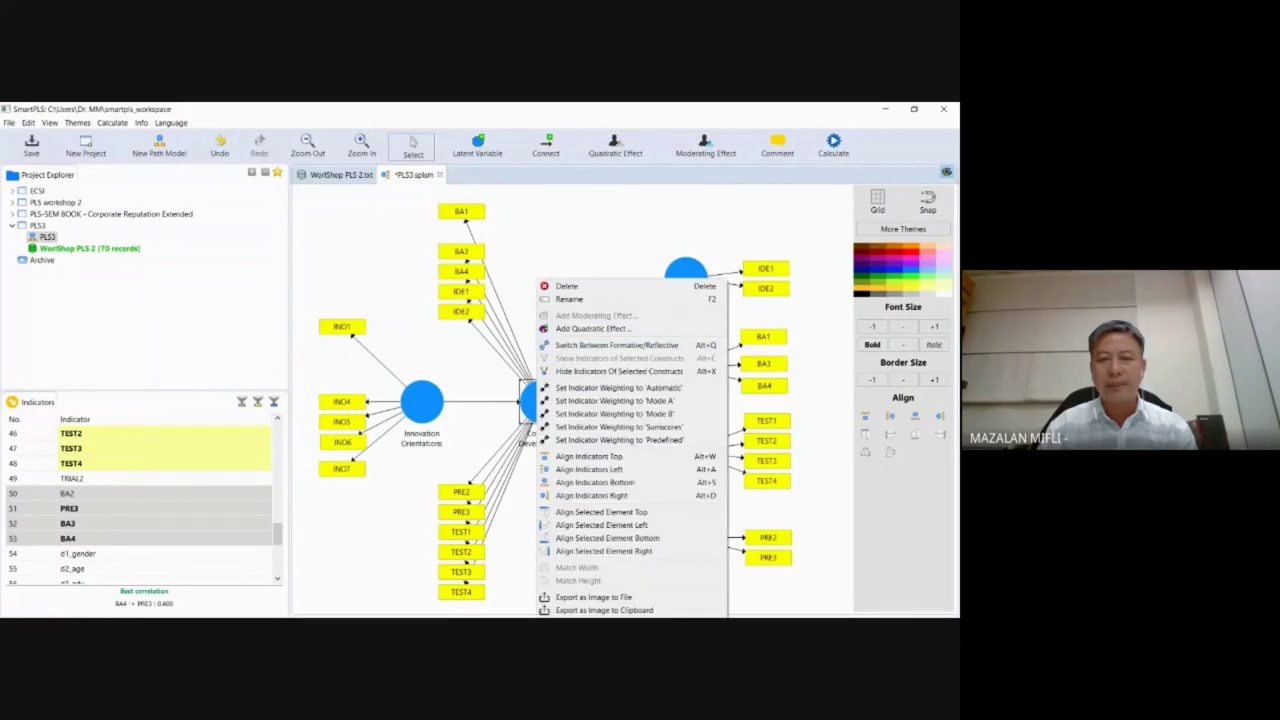
{"action": "left_click", "coordinate": [585, 372]}
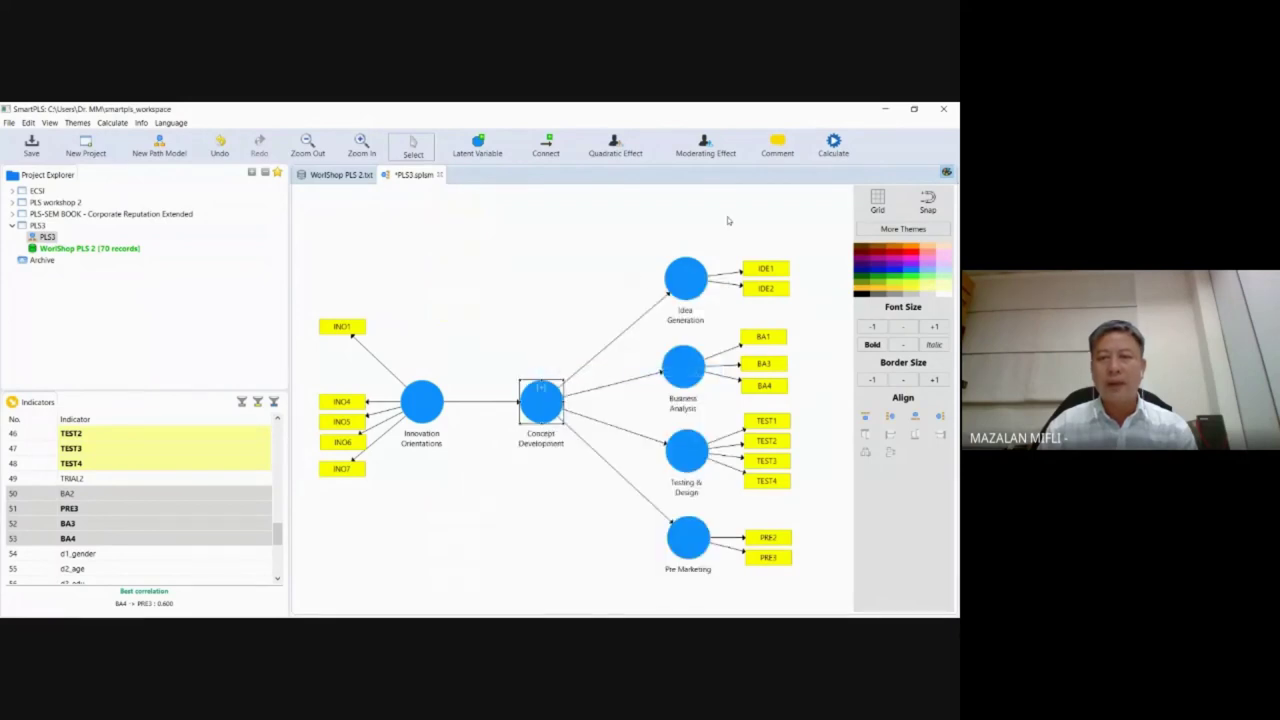
{"action": "left_click", "coordinate": [845, 150]}
{"action": "mouse_move", "coordinate": [870, 279]}
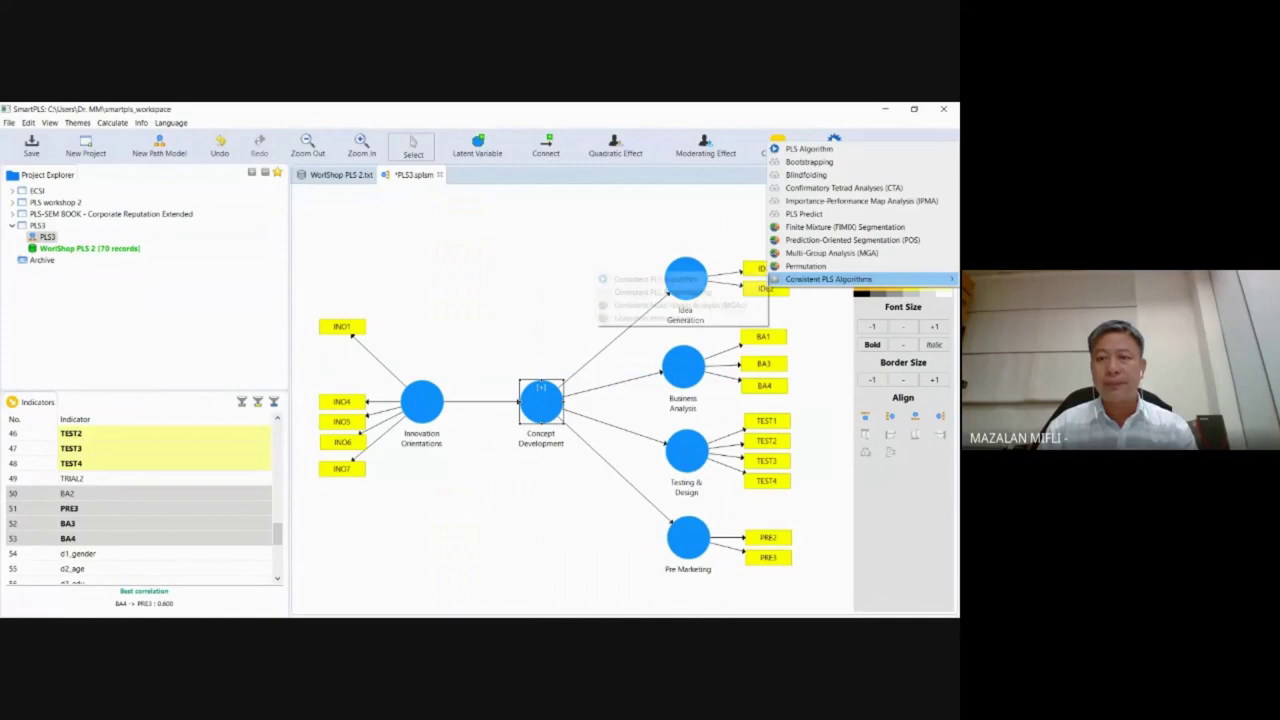
{"action": "left_click", "coordinate": [655, 279]}
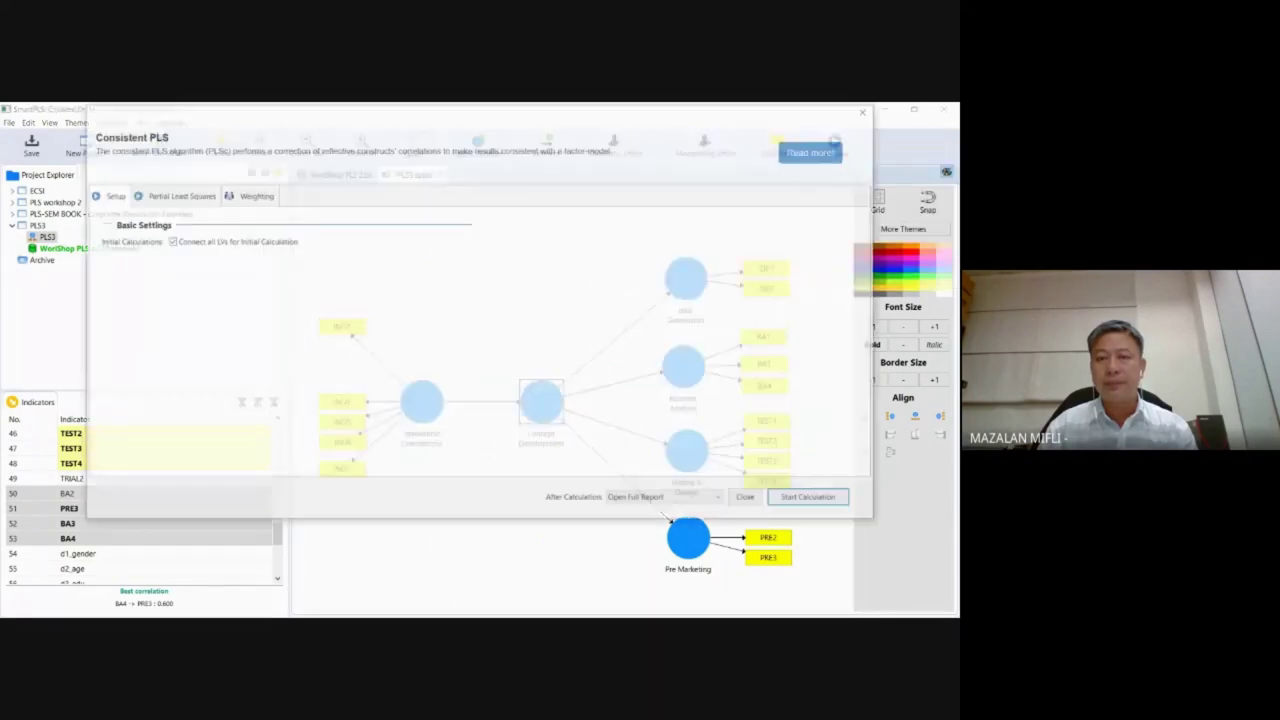
{"action": "left_click", "coordinate": [812, 499]}
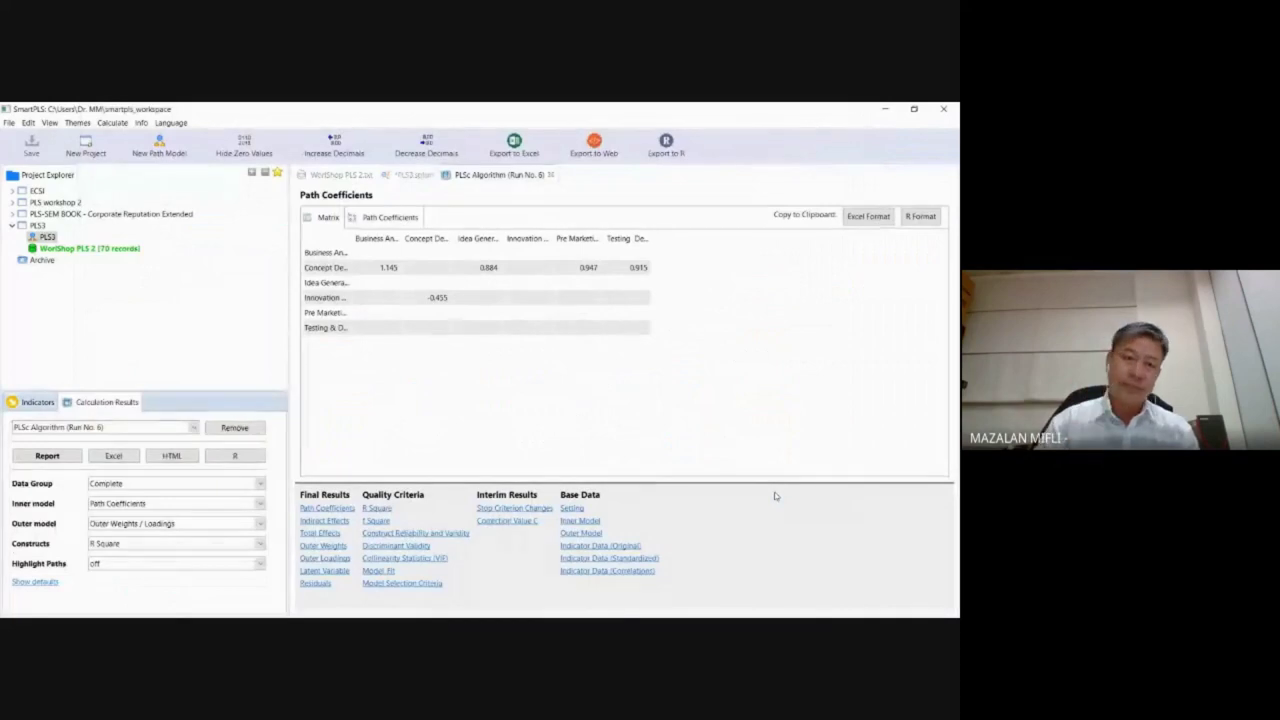
Step: Examine the construct reliability and validity matrix of the new run, widening the Cronbach's Alpha and Composite Reliability columns
{"action": "left_click", "coordinate": [433, 535]}
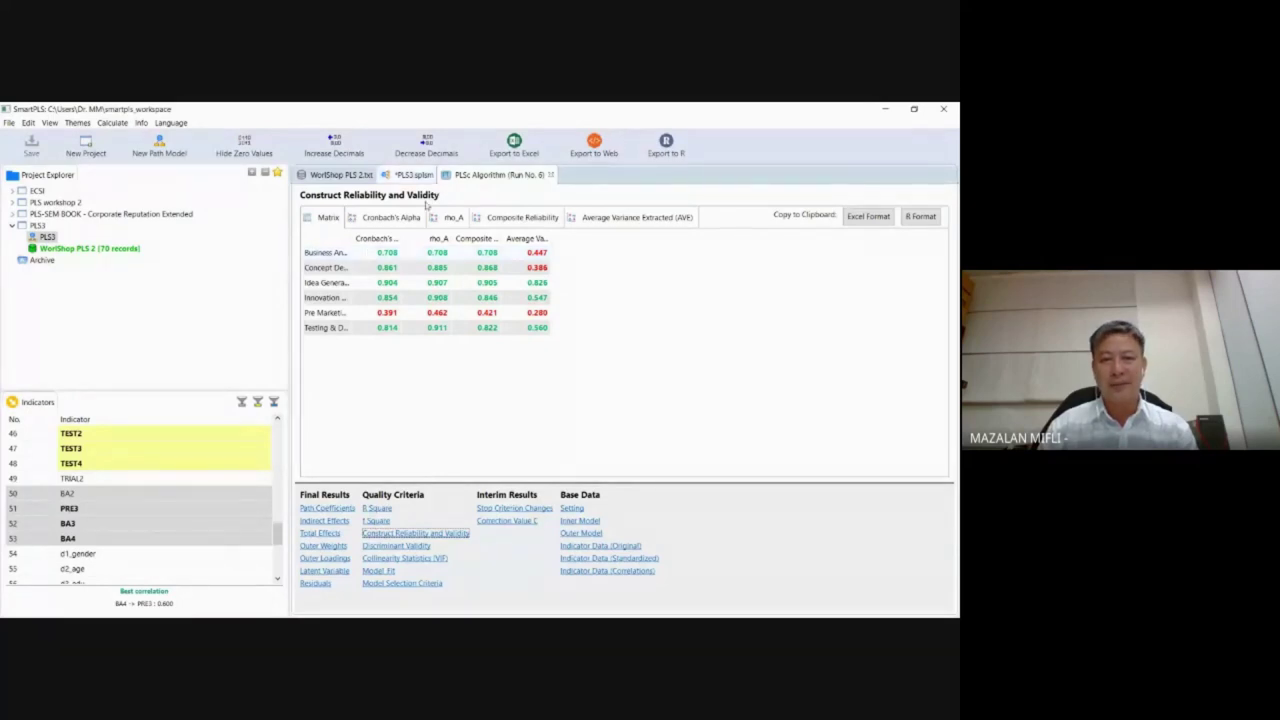
{"action": "left_click_drag", "start_coordinate": [398, 239], "coordinate": [428, 239]}
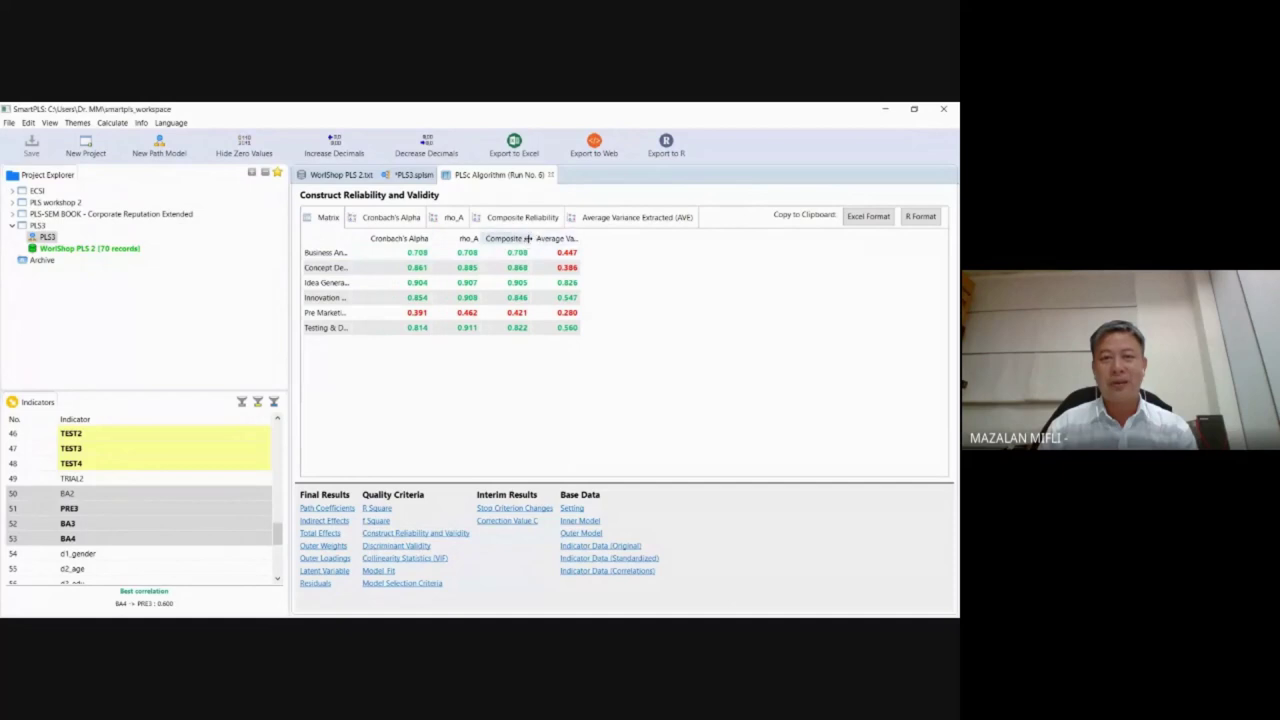
{"action": "left_click_drag", "start_coordinate": [530, 240], "coordinate": [628, 238]}
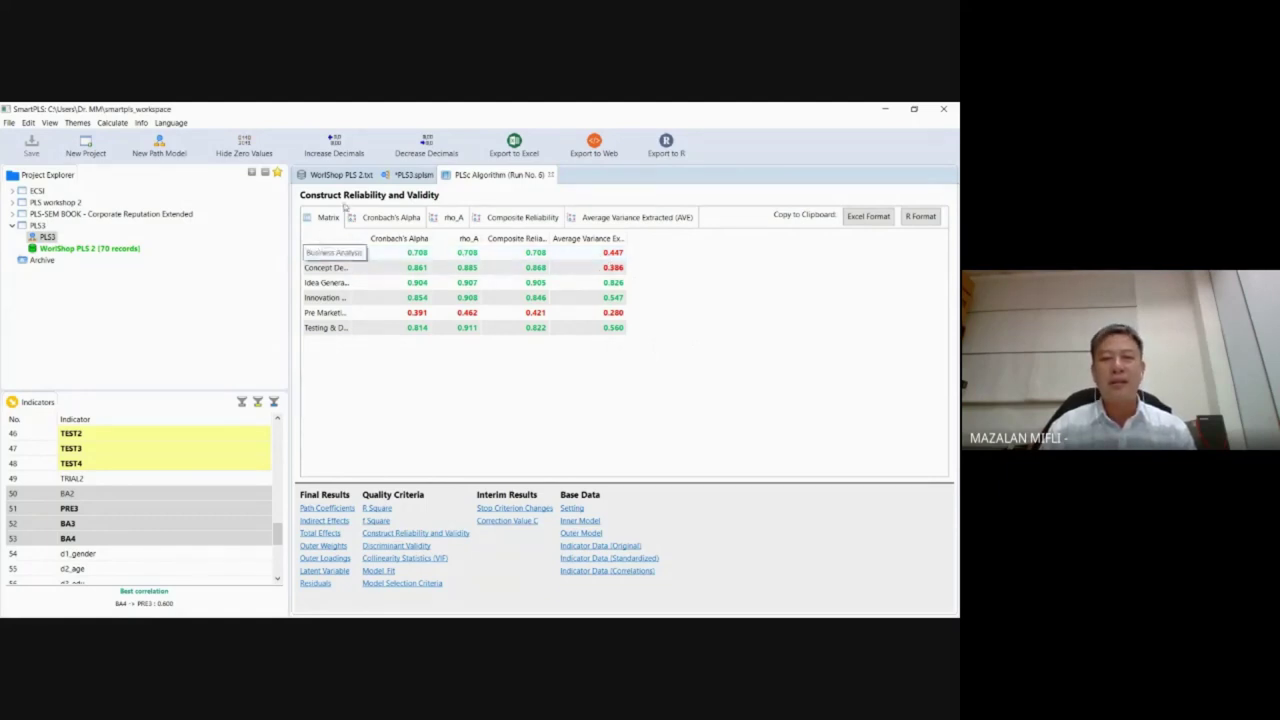
Step: Return to the path model, check the Business Analysis loadings and select that construct's BA3 indicator
{"action": "left_click", "coordinate": [416, 175]}
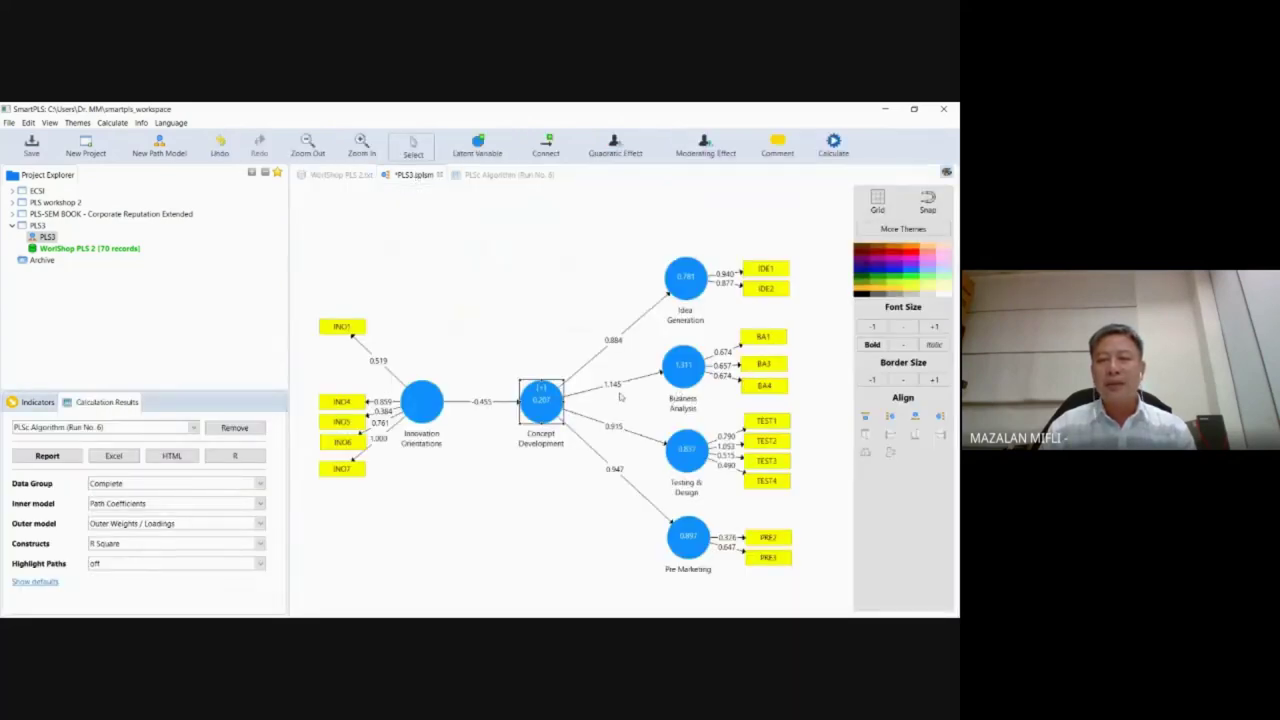
{"action": "mouse_move", "coordinate": [687, 375]}
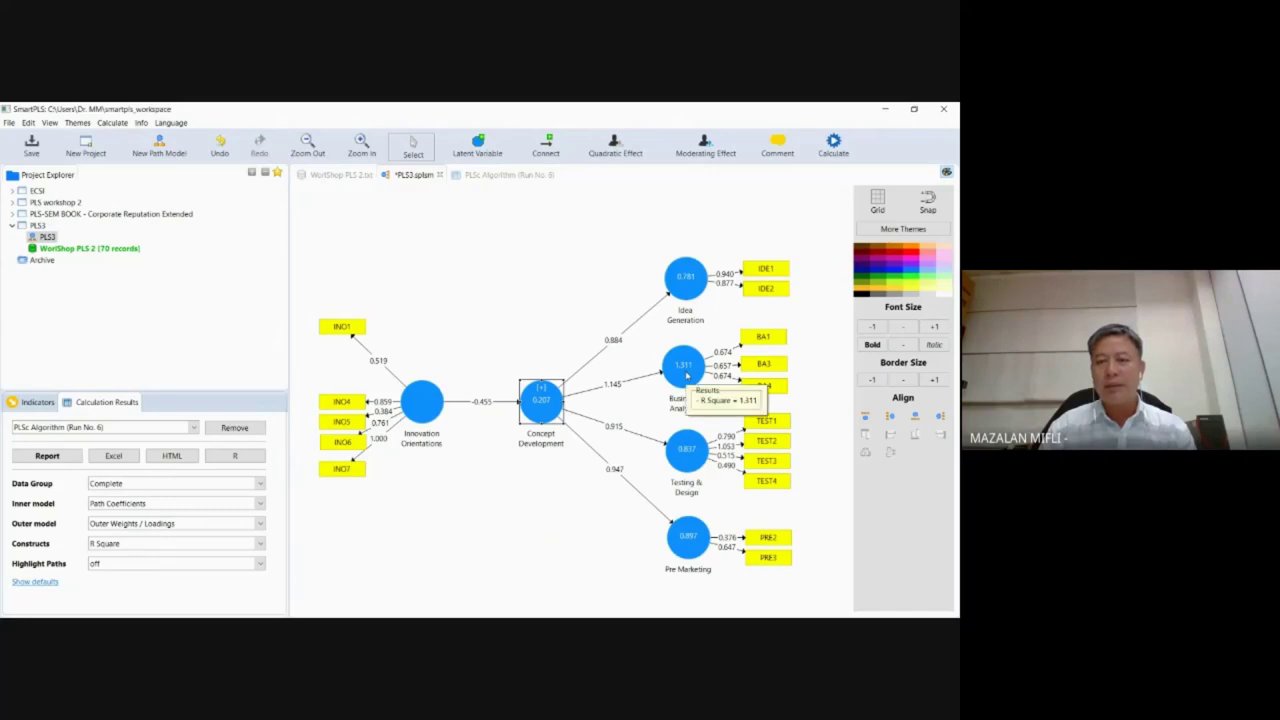
{"action": "left_click", "coordinate": [768, 366]}
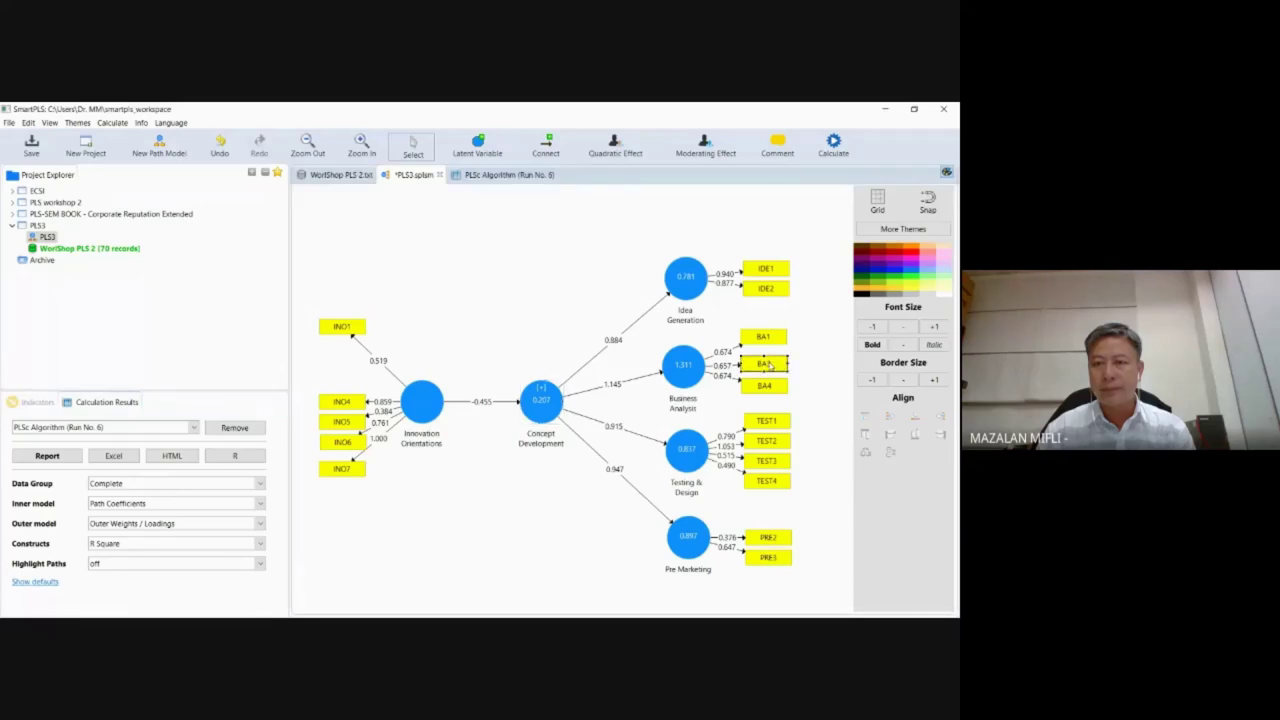
Step: Delete indicator BA3 from both the Business Analysis and the Concept Development constructs
{"action": "right_click", "coordinate": [768, 366]}
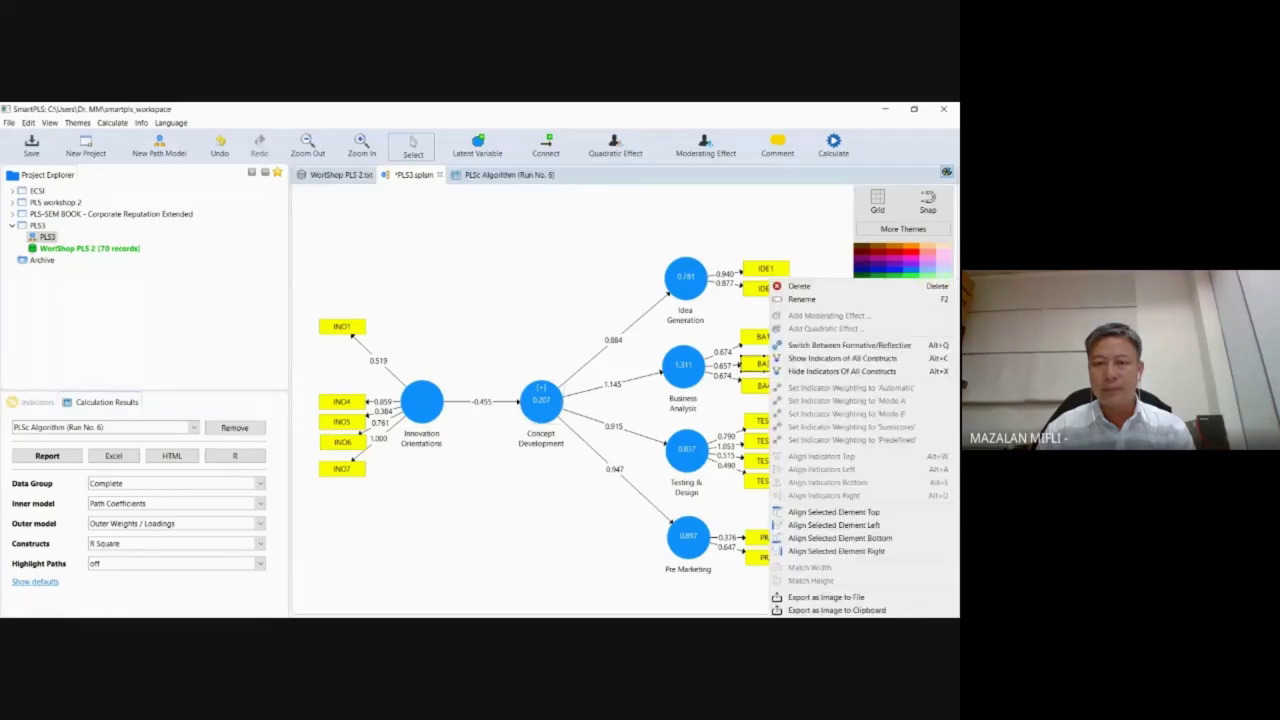
{"action": "left_click", "coordinate": [799, 286]}
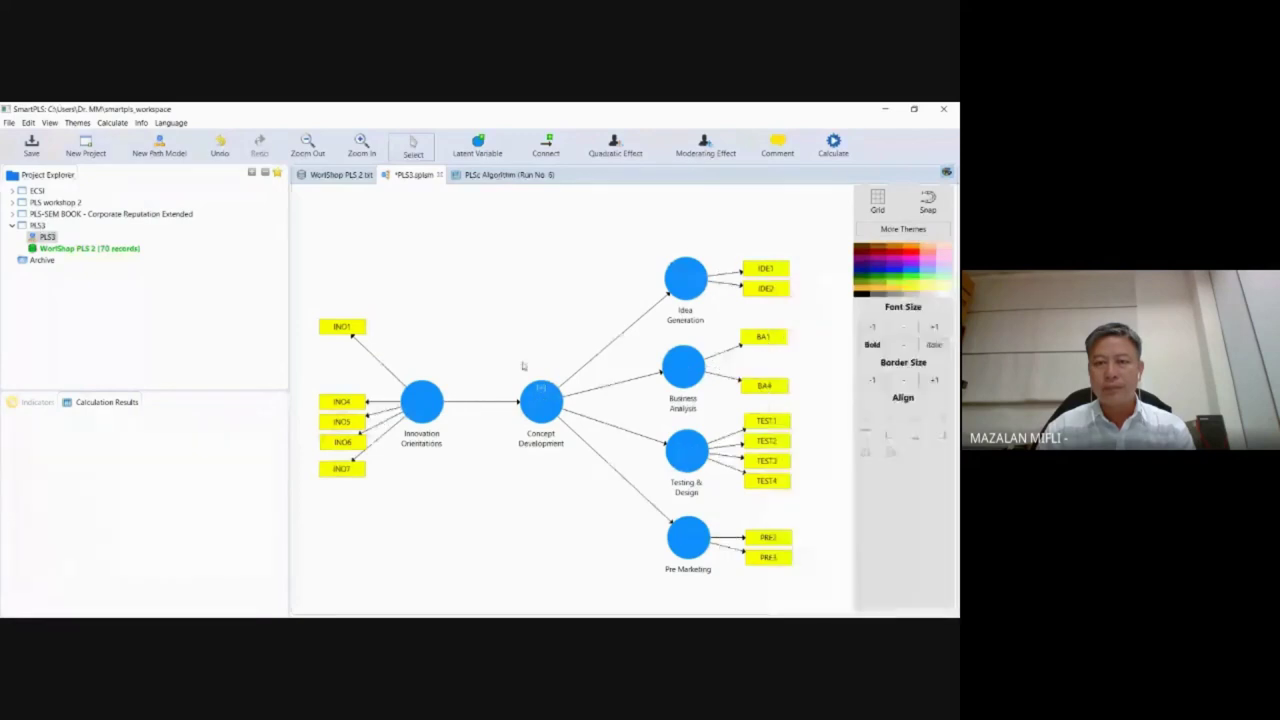
{"action": "left_click", "coordinate": [541, 398]}
{"action": "right_click", "coordinate": [546, 398]}
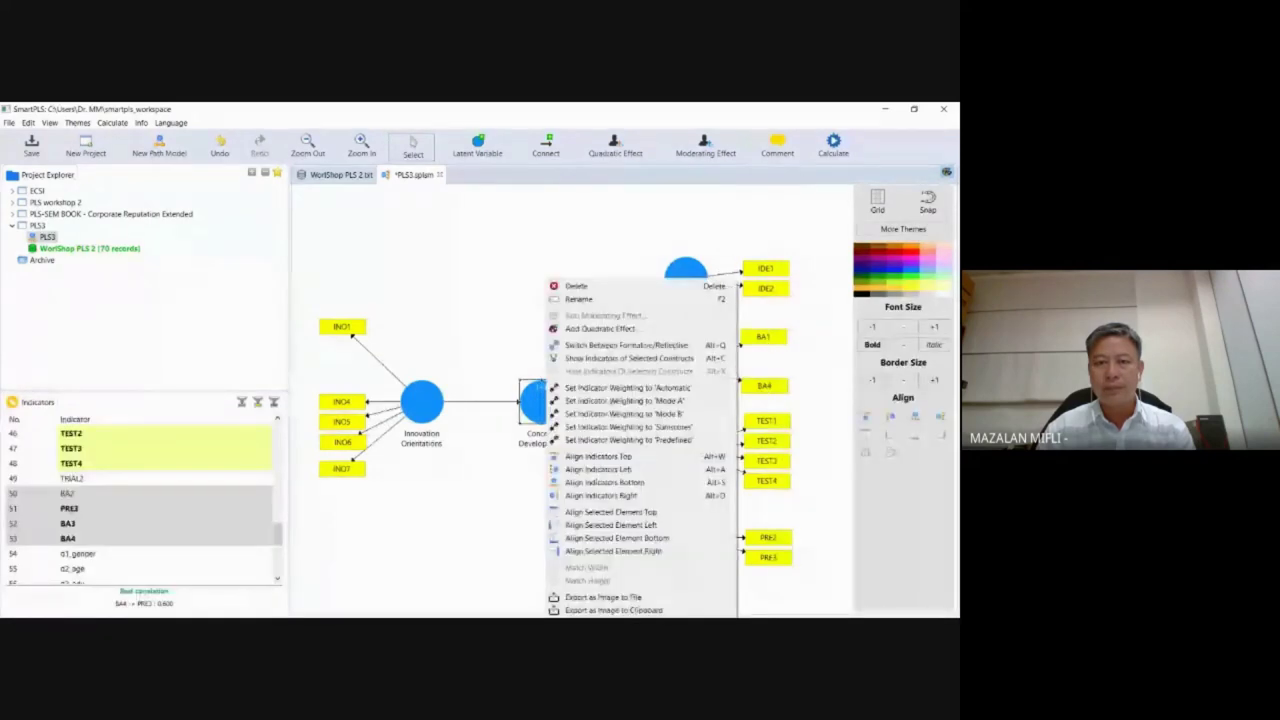
{"action": "left_click", "coordinate": [605, 358]}
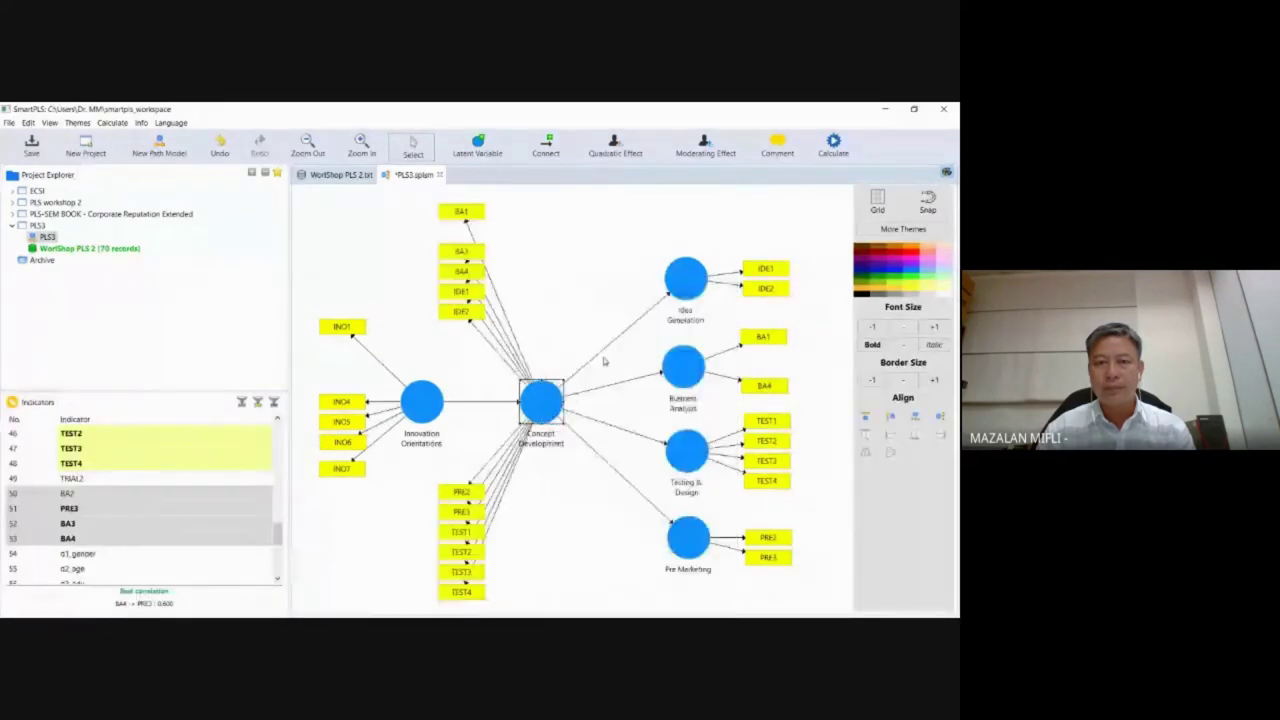
{"action": "left_click", "coordinate": [466, 252]}
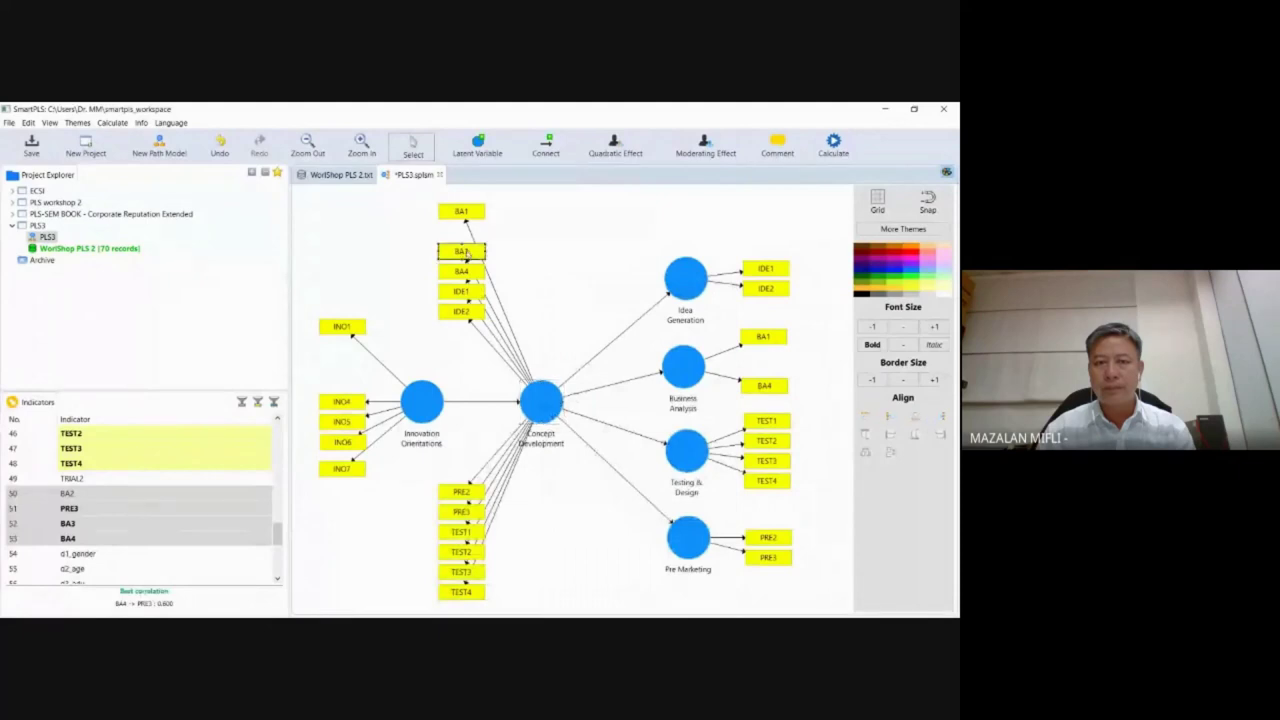
{"action": "right_click", "coordinate": [466, 254]}
{"action": "left_click", "coordinate": [502, 261]}
Step: Hide the indicators of the Concept Development construct
{"action": "left_click", "coordinate": [549, 409]}
{"action": "right_click", "coordinate": [549, 409]}
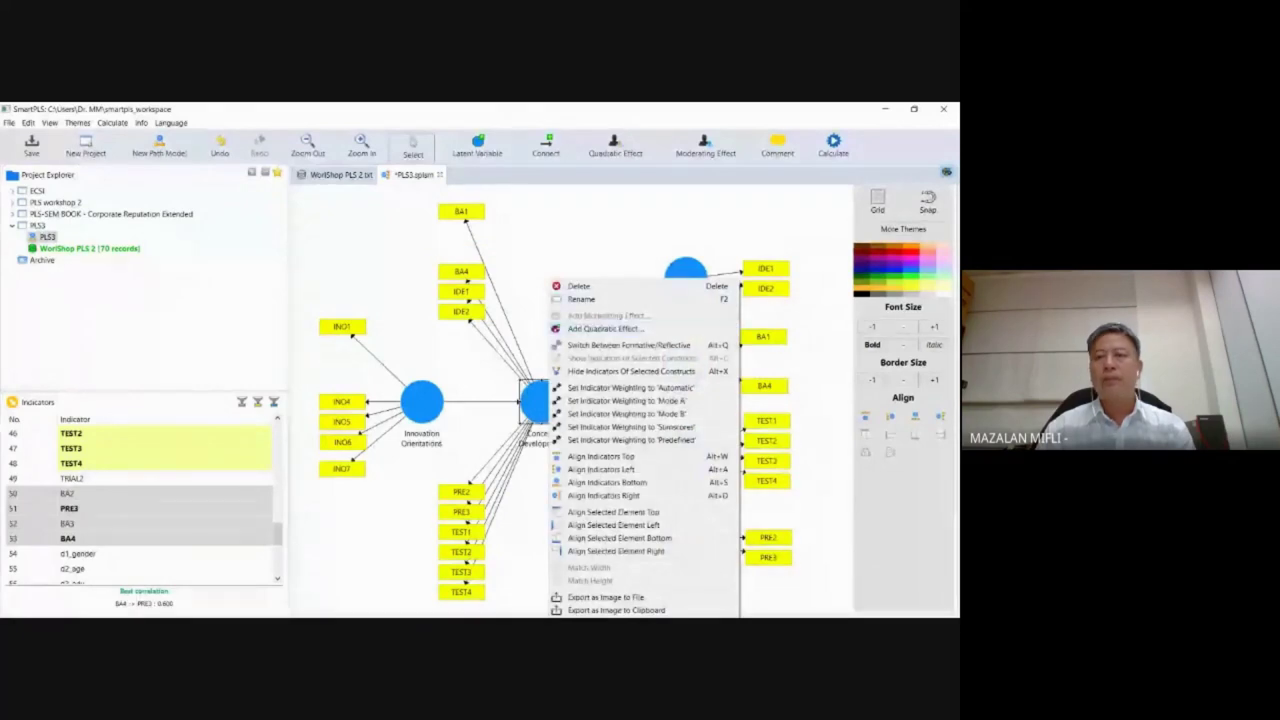
{"action": "left_click", "coordinate": [605, 372]}
Step: Run the Consistent PLS Algorithm on the reduced model and open the Construct Reliability and Validity results
{"action": "left_click", "coordinate": [835, 148]}
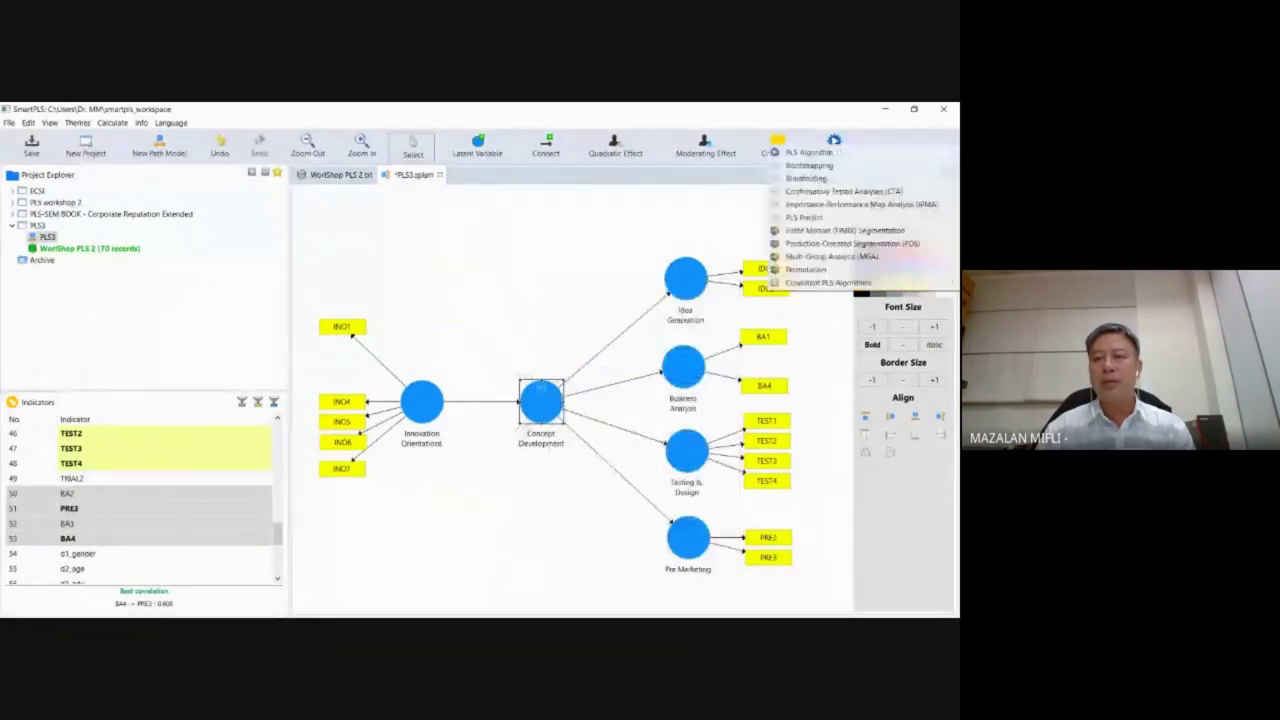
{"action": "mouse_move", "coordinate": [830, 283]}
{"action": "left_click", "coordinate": [655, 283]}
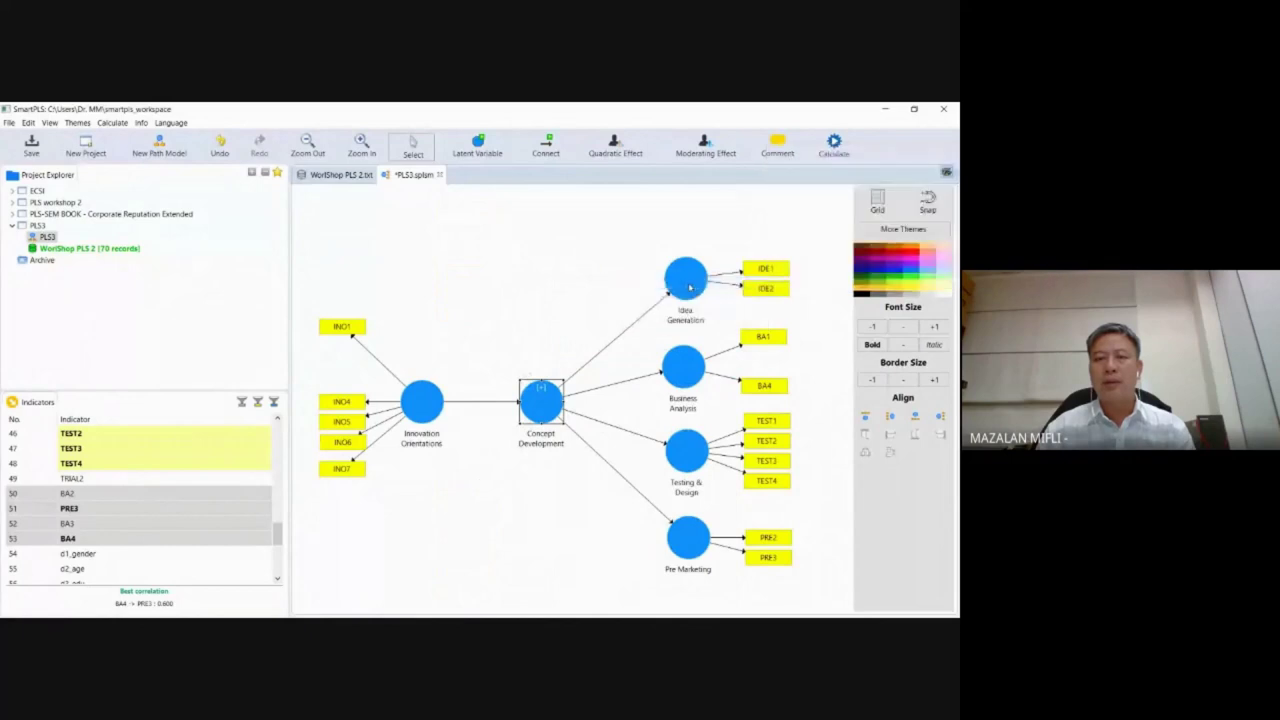
{"action": "left_click", "coordinate": [803, 493]}
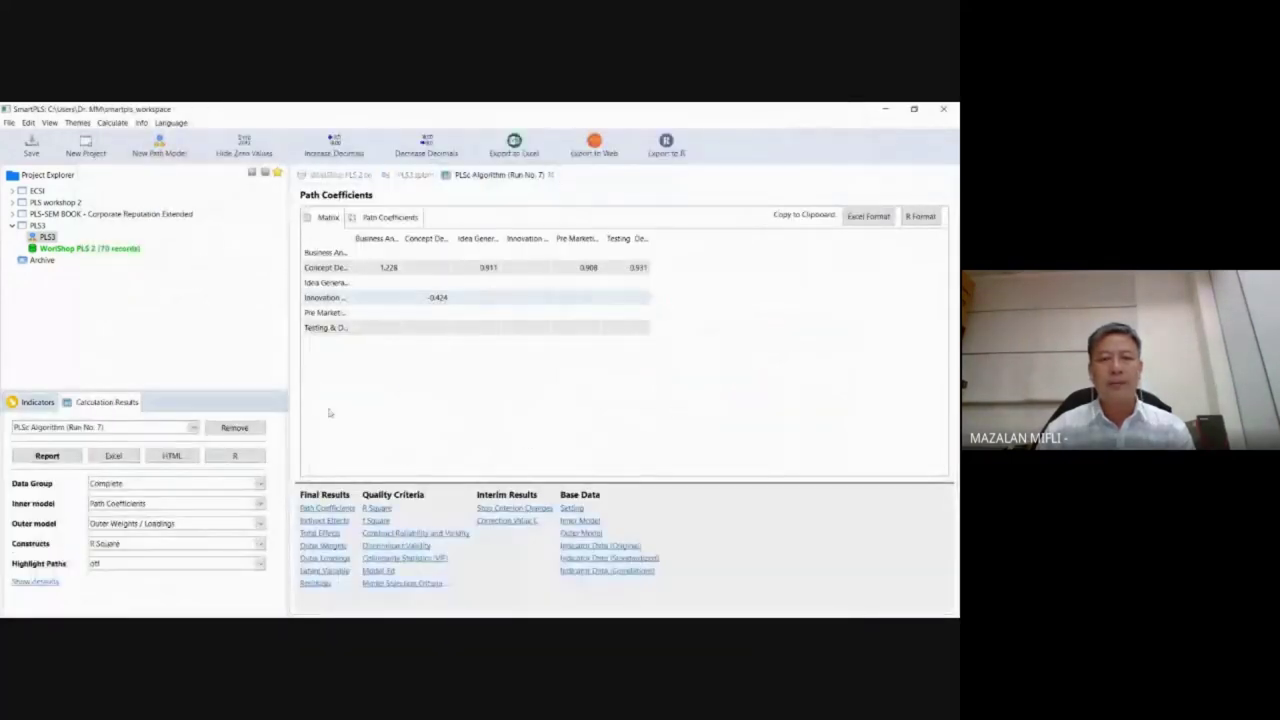
{"action": "left_click", "coordinate": [445, 533]}
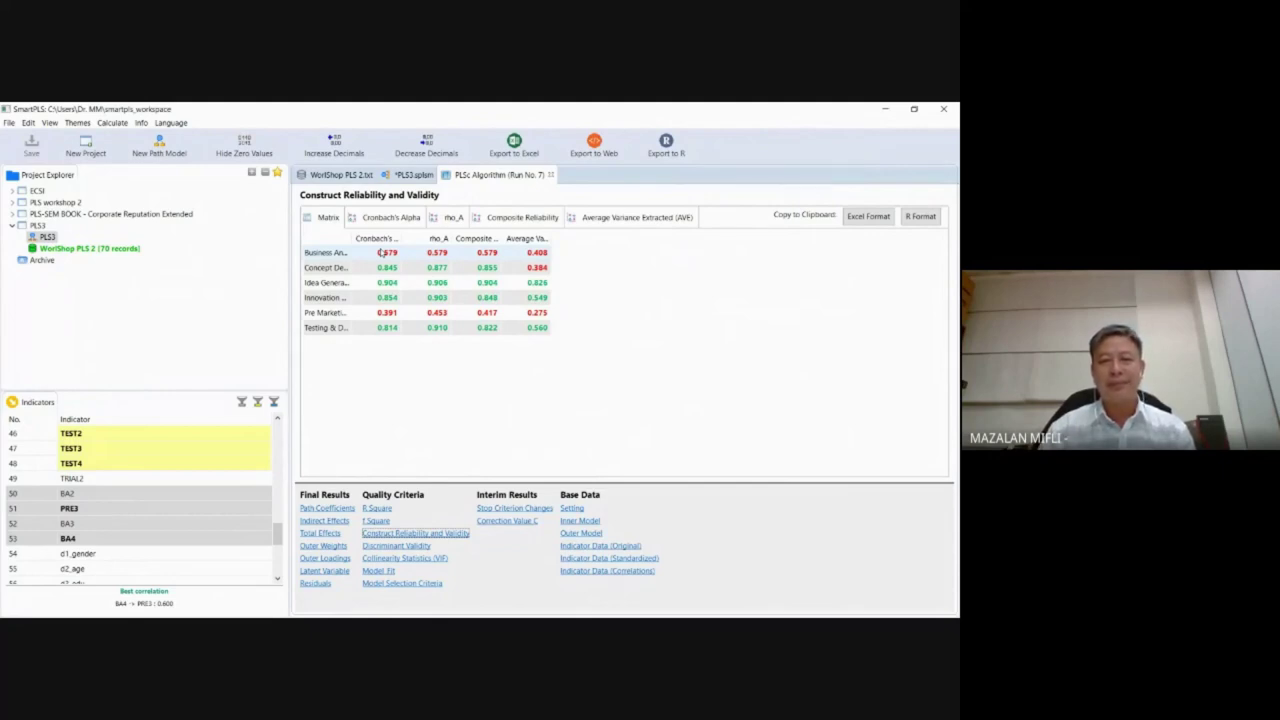
Step: Return to the PLS3 path model and move indicators BA1 and BA4 closer together beside Business Analysis
{"action": "left_click", "coordinate": [410, 176]}
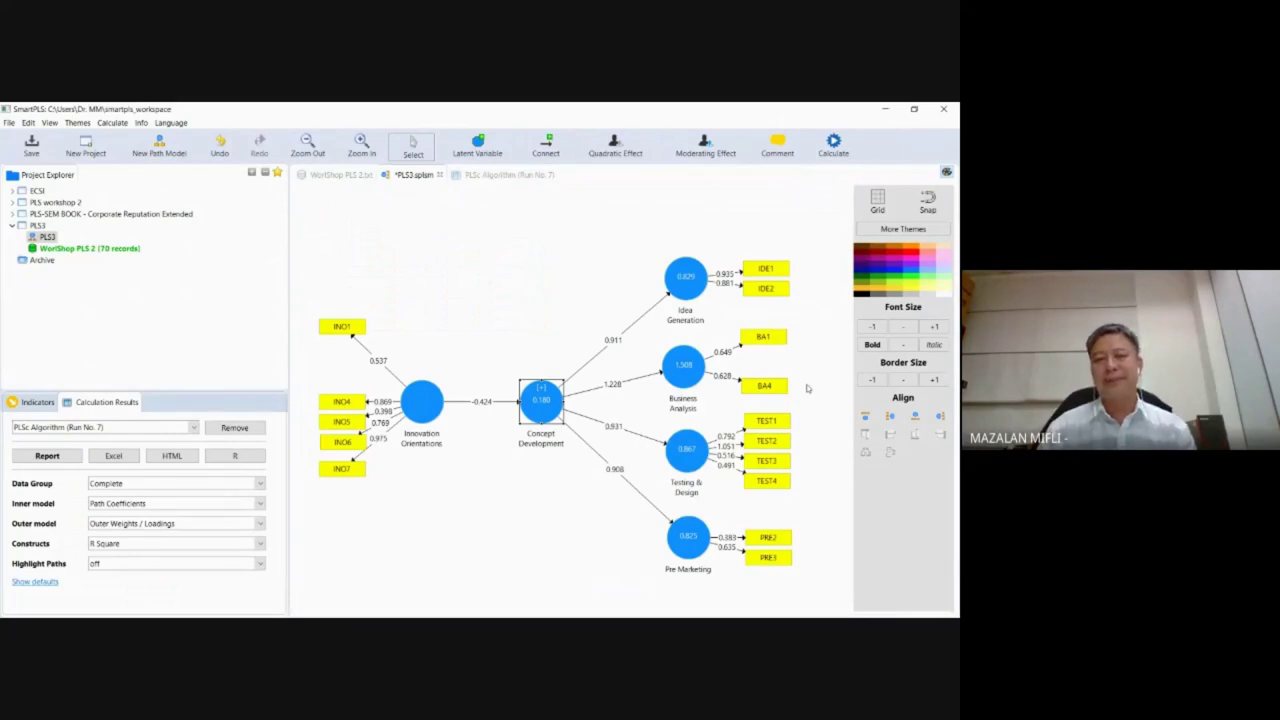
{"action": "left_click_drag", "start_coordinate": [774, 386], "coordinate": [766, 354]}
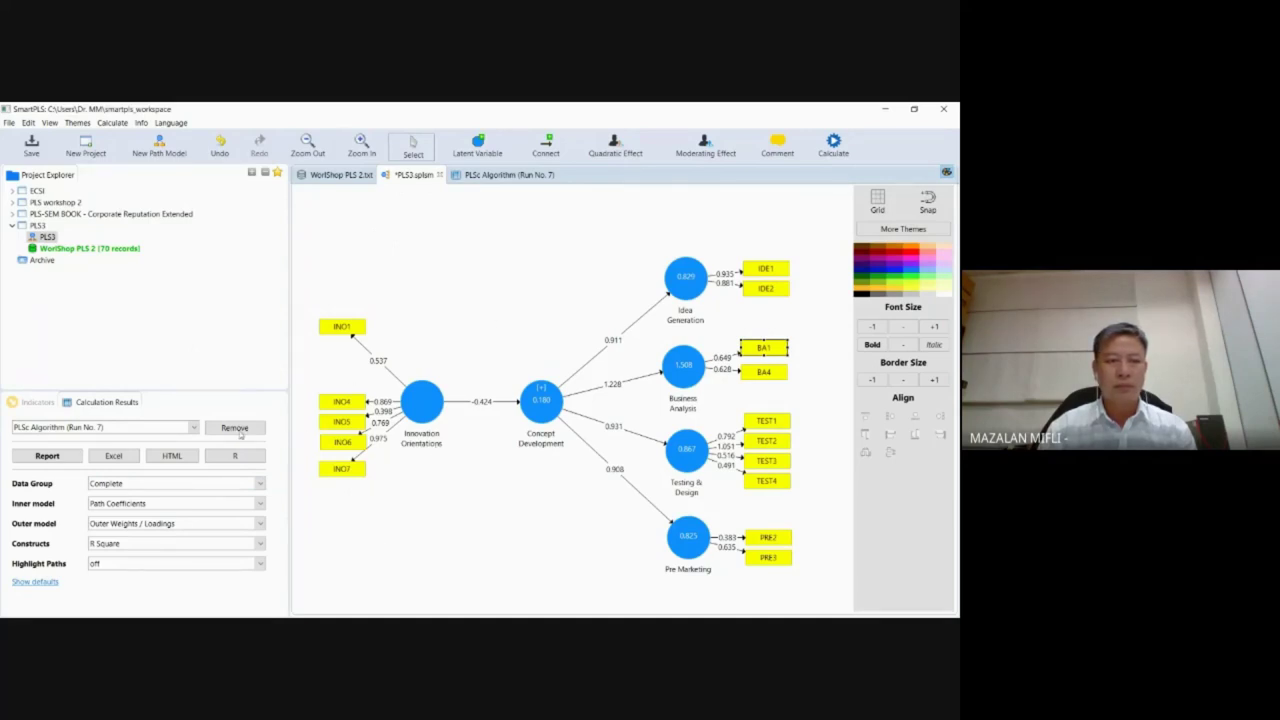
{"action": "left_click", "coordinate": [193, 428]}
{"action": "left_click", "coordinate": [190, 439]}
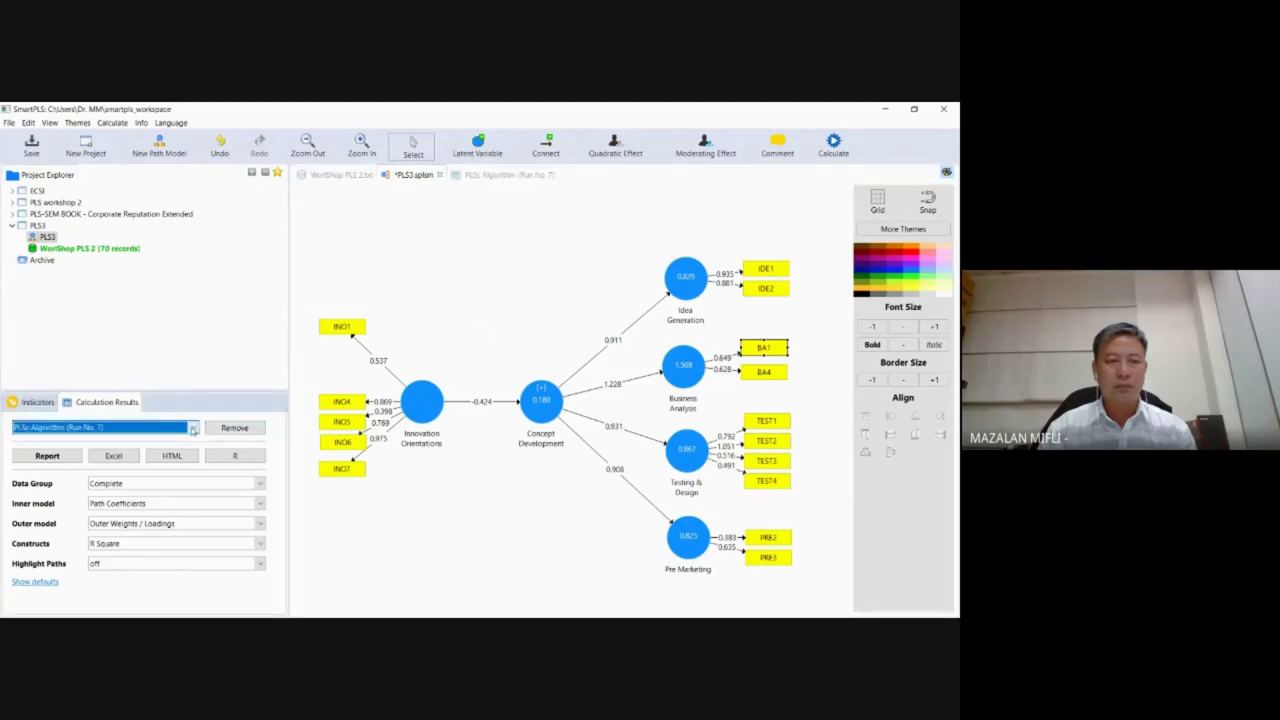
Step: Add indicator BA2 from the indicator list back to the Business Analysis construct
{"action": "left_click", "coordinate": [35, 404]}
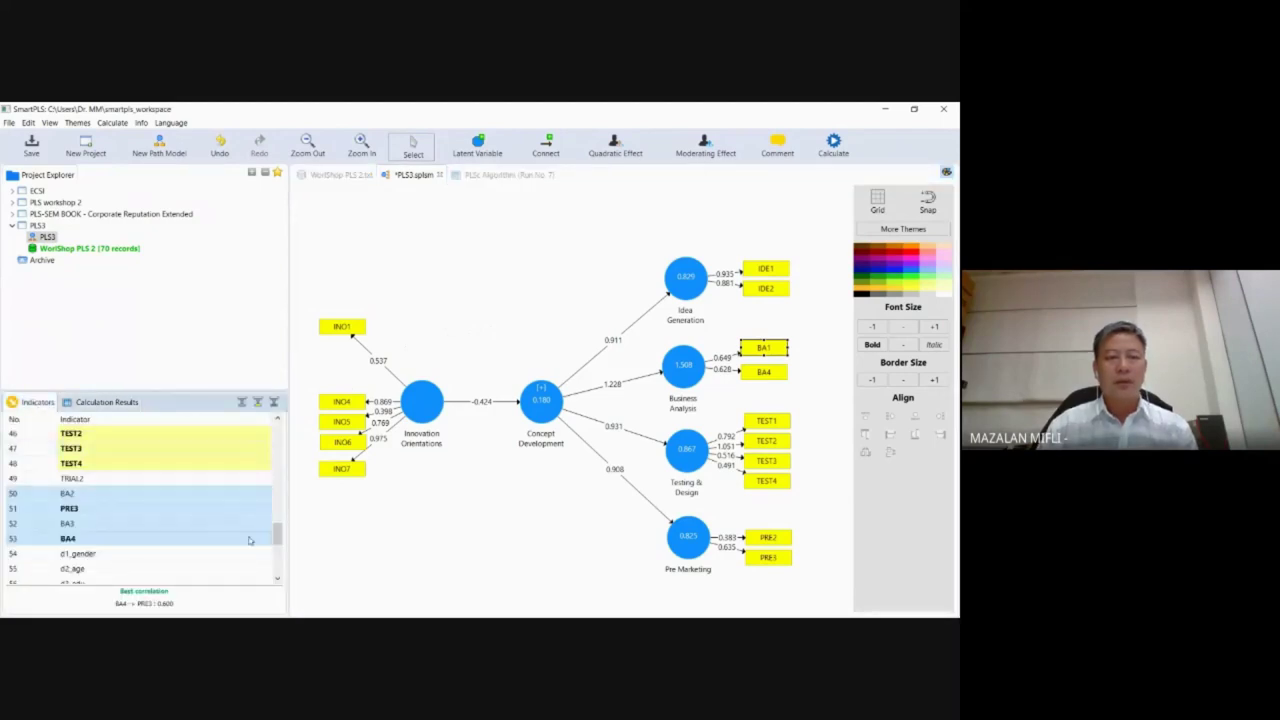
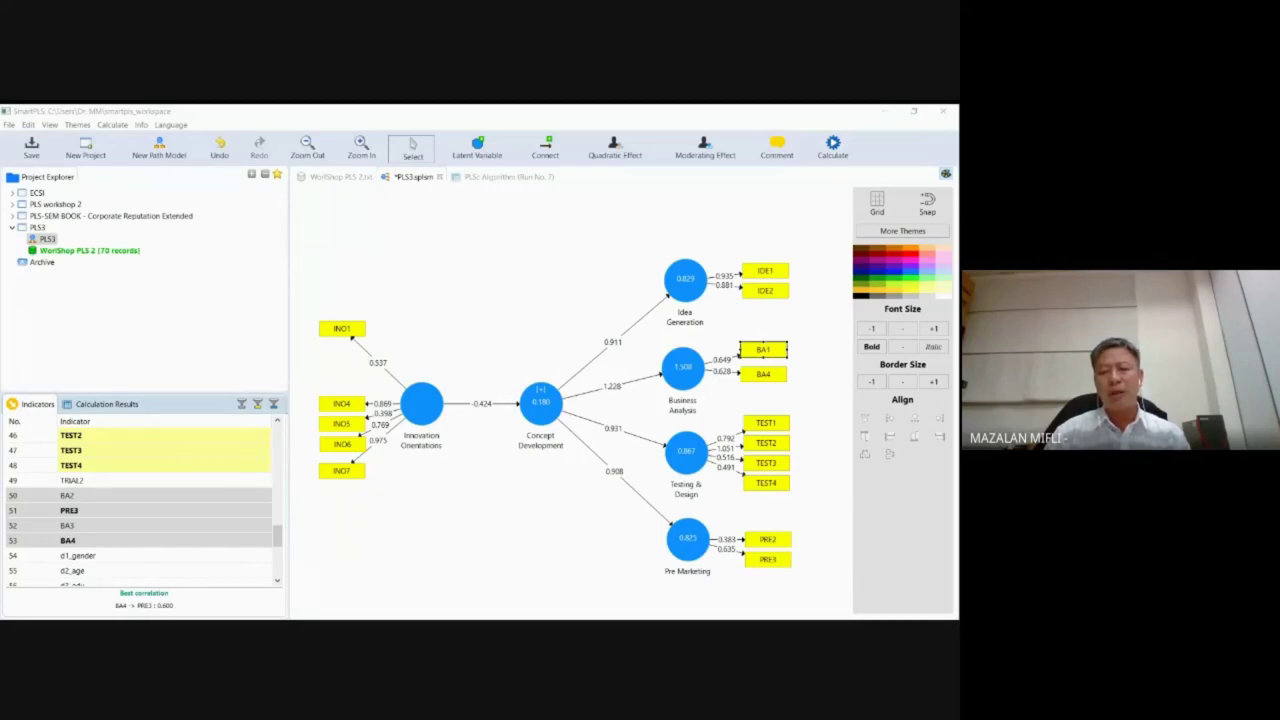
{"action": "left_click", "coordinate": [670, 378]}
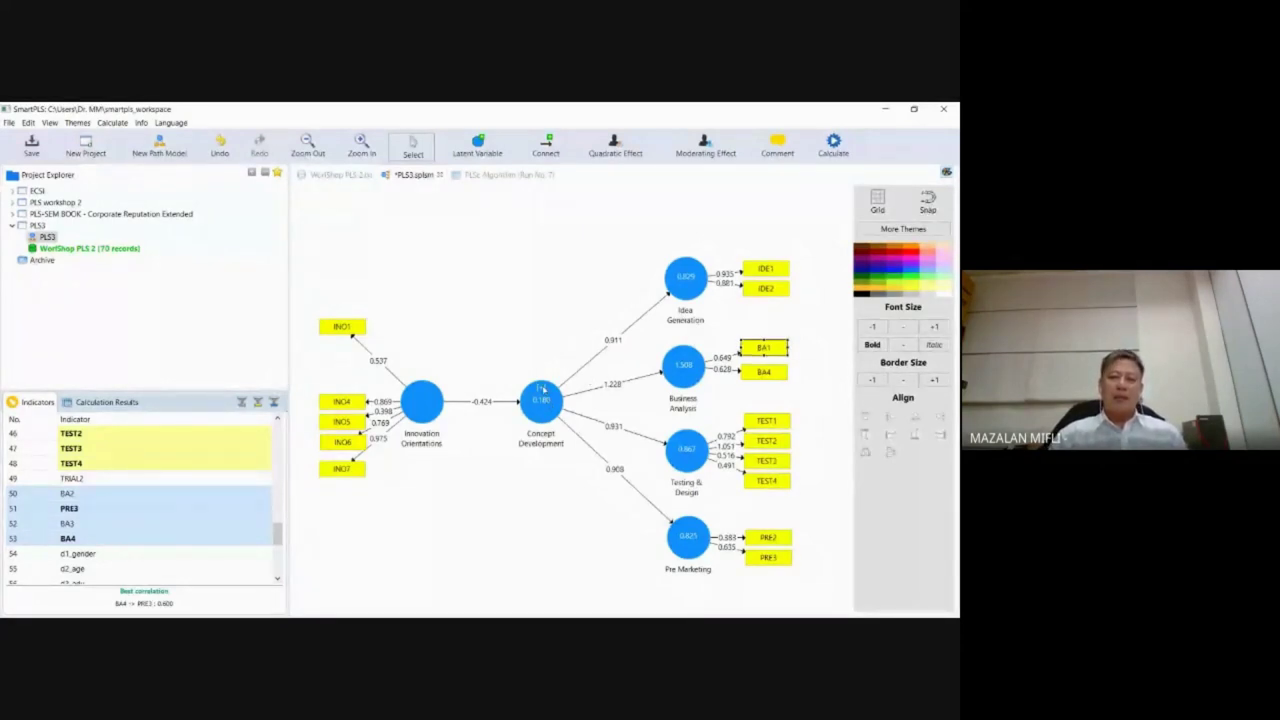
{"action": "mouse_move", "coordinate": [541, 389]}
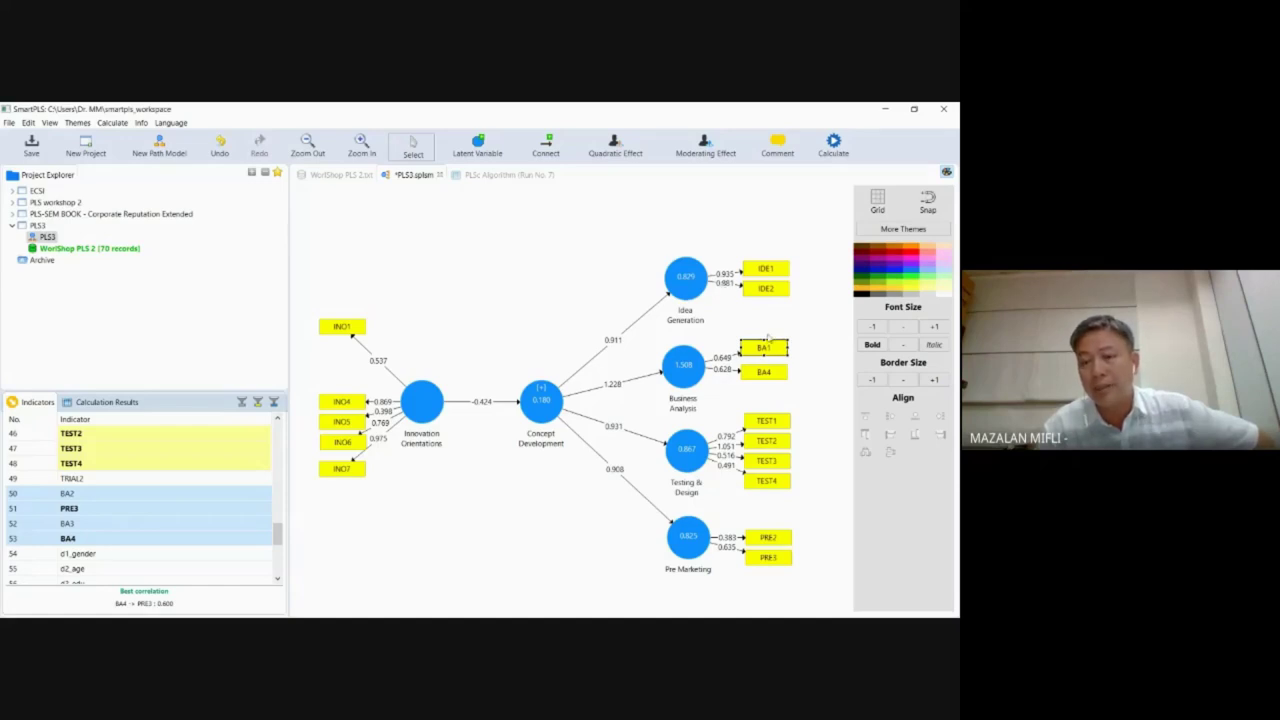
{"action": "left_click", "coordinate": [792, 396]}
{"action": "left_click", "coordinate": [792, 396]}
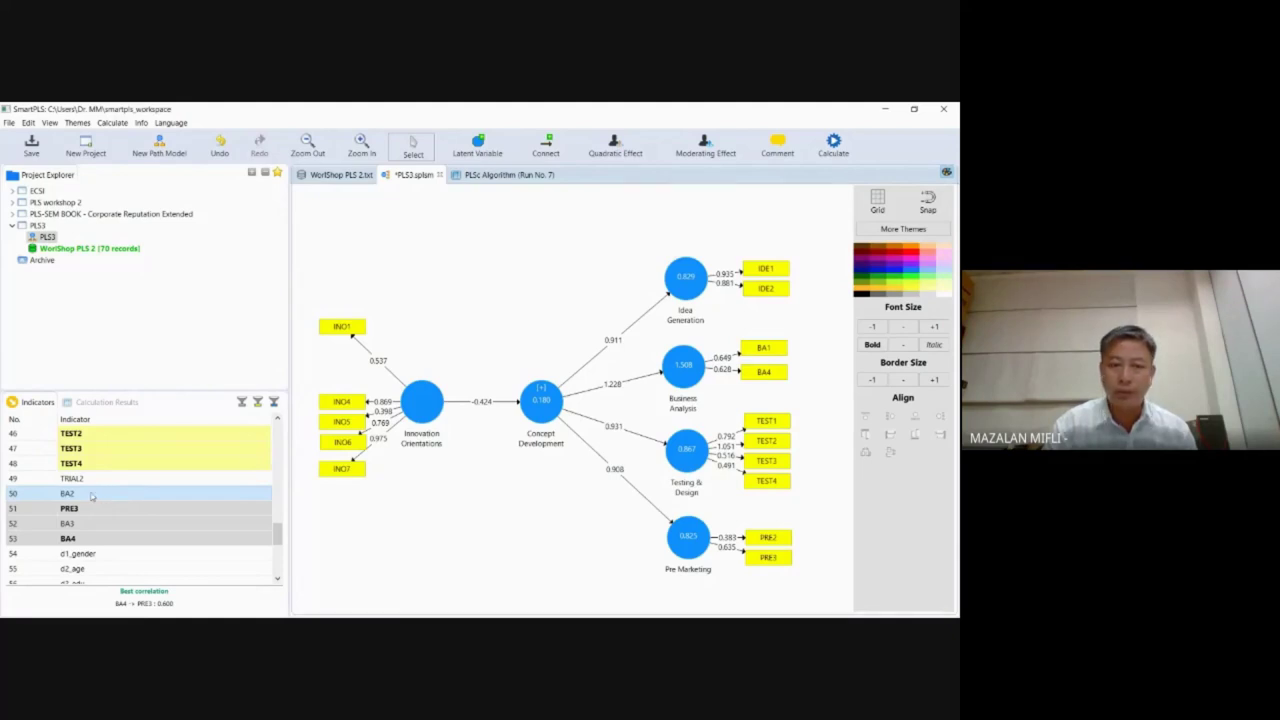
{"action": "left_click_drag", "start_coordinate": [91, 496], "coordinate": [703, 372]}
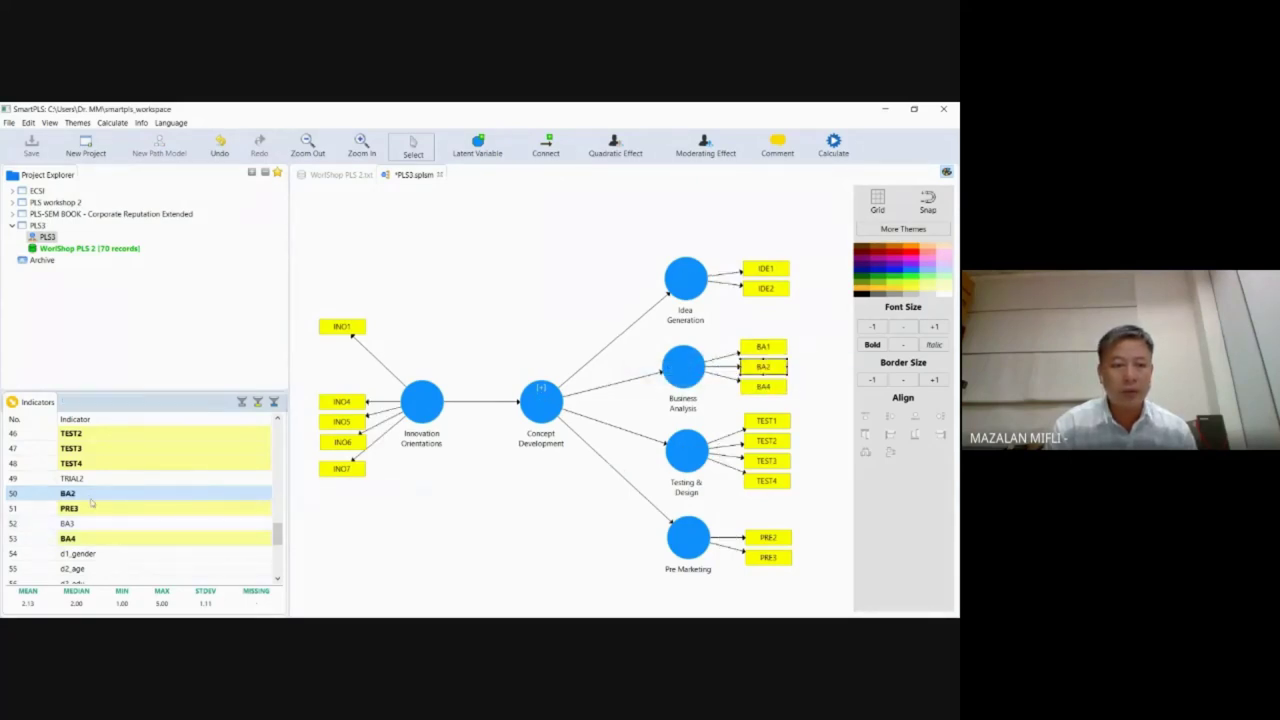
Step: Add indicator BA2 to the Concept Development construct and check it by briefly showing that construct's indicators
{"action": "left_click_drag", "start_coordinate": [90, 494], "coordinate": [543, 404]}
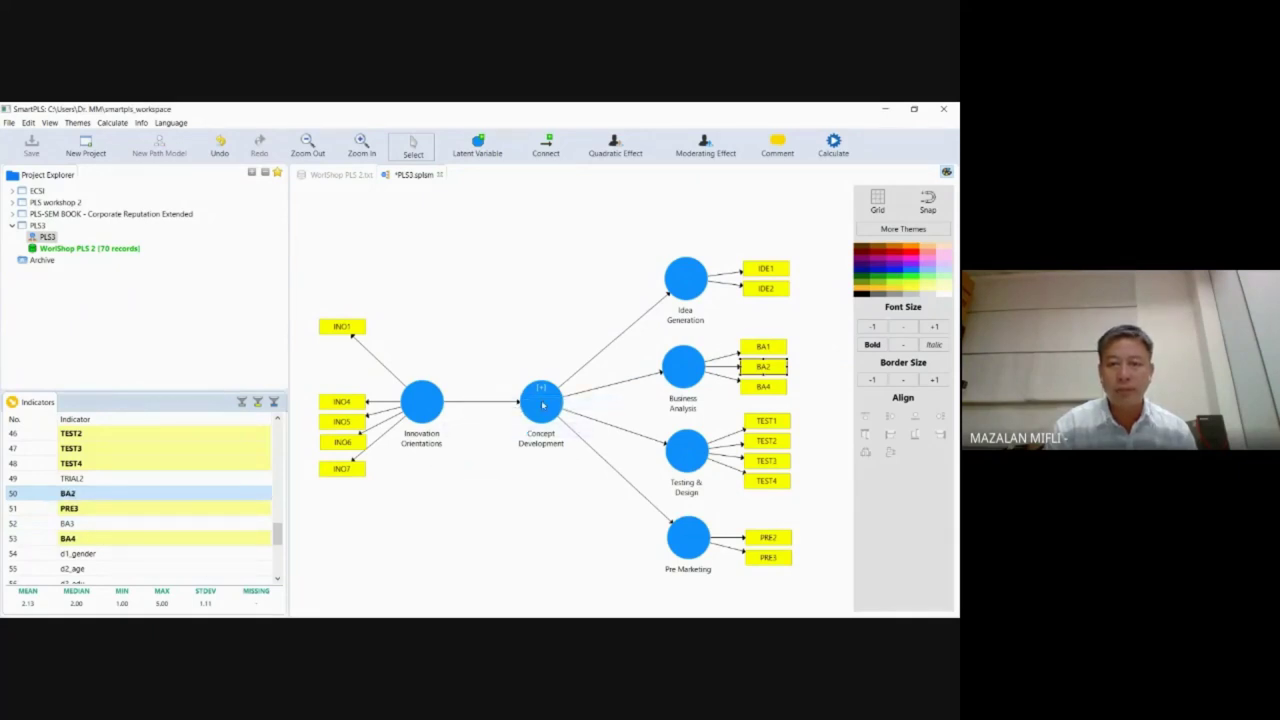
{"action": "right_click", "coordinate": [543, 404]}
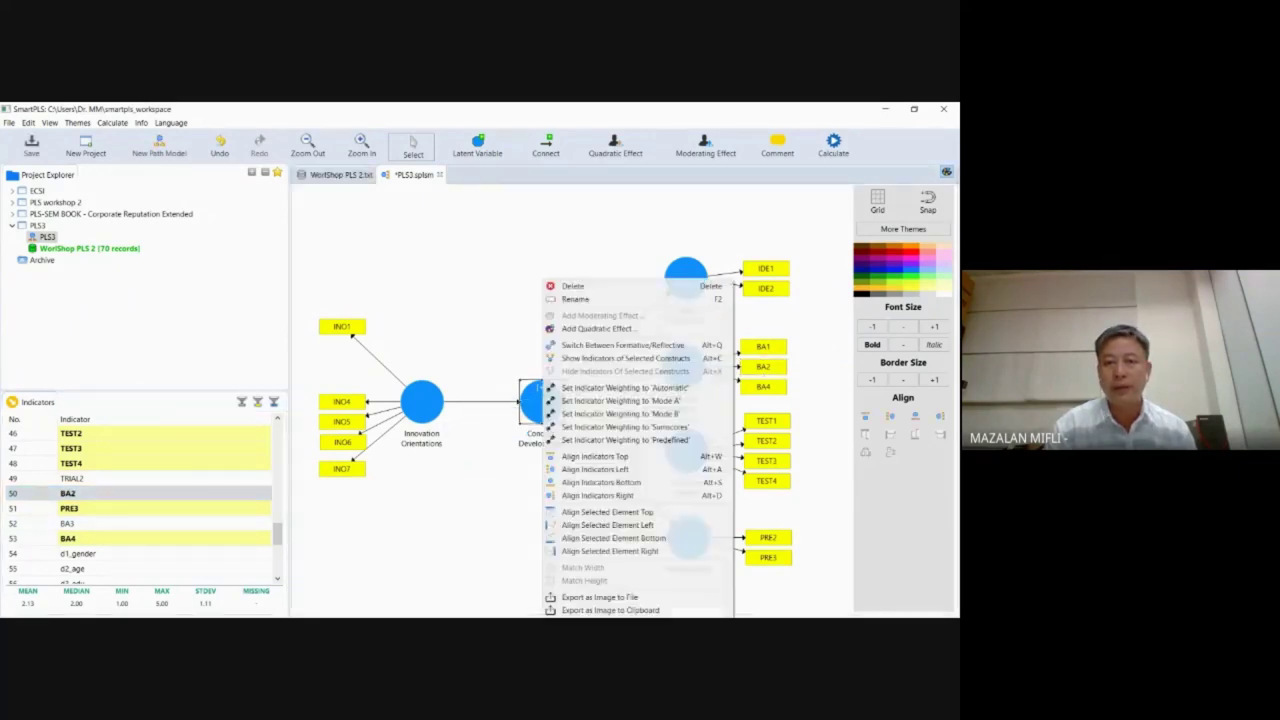
{"action": "left_click", "coordinate": [600, 358]}
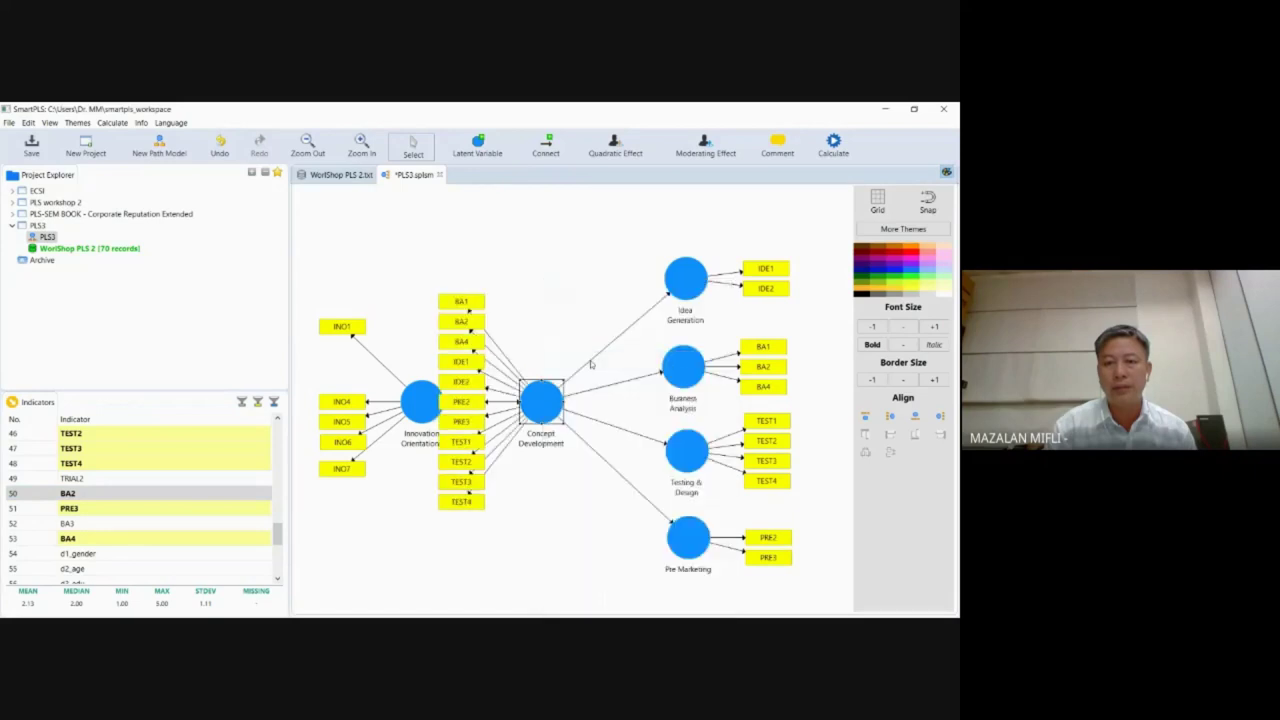
{"action": "right_click", "coordinate": [548, 402]}
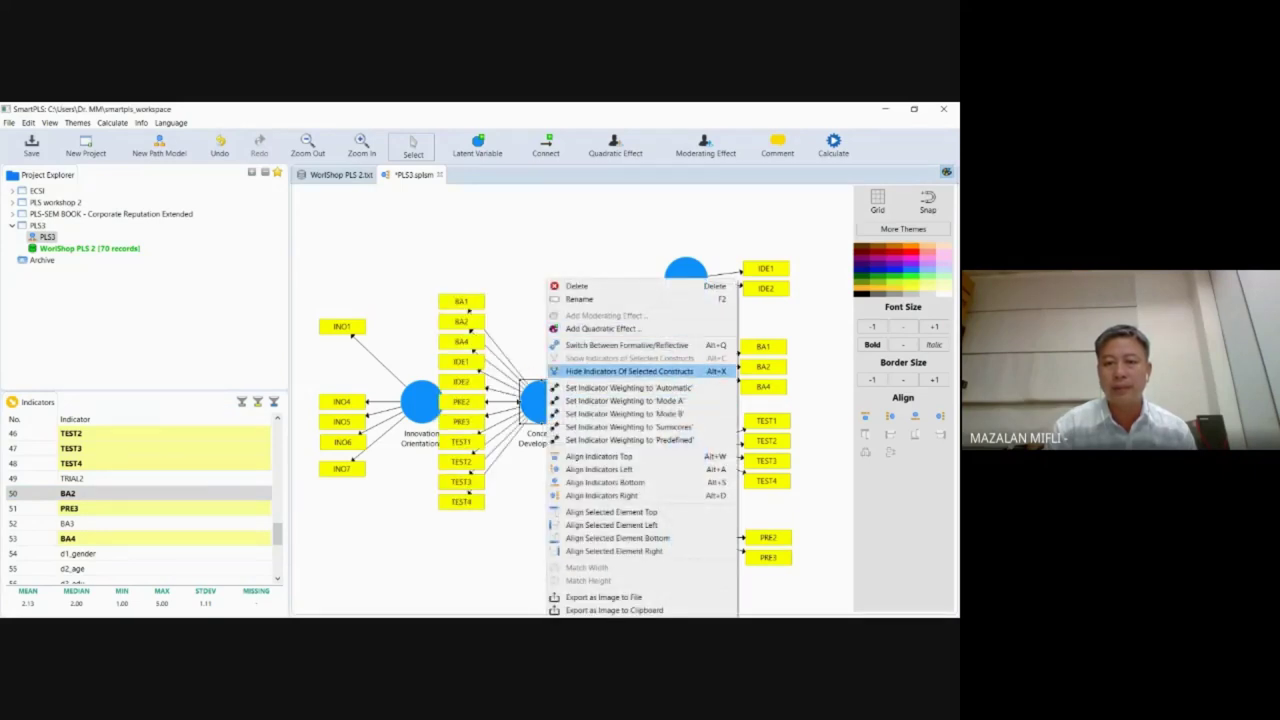
{"action": "left_click", "coordinate": [628, 371]}
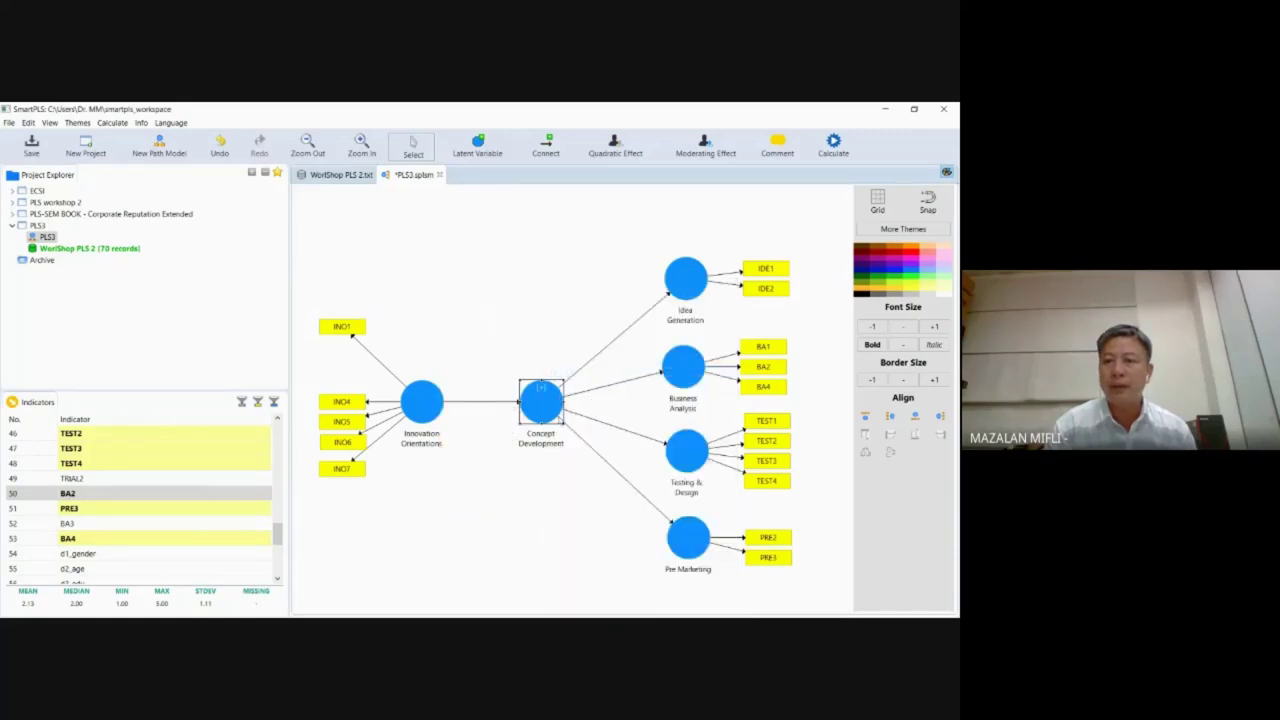
Step: Rerun the Consistent PLS Algorithm after reviewing its Partial Least Squares settings, and open the Construct Reliability and Validity results
{"action": "left_click", "coordinate": [840, 151]}
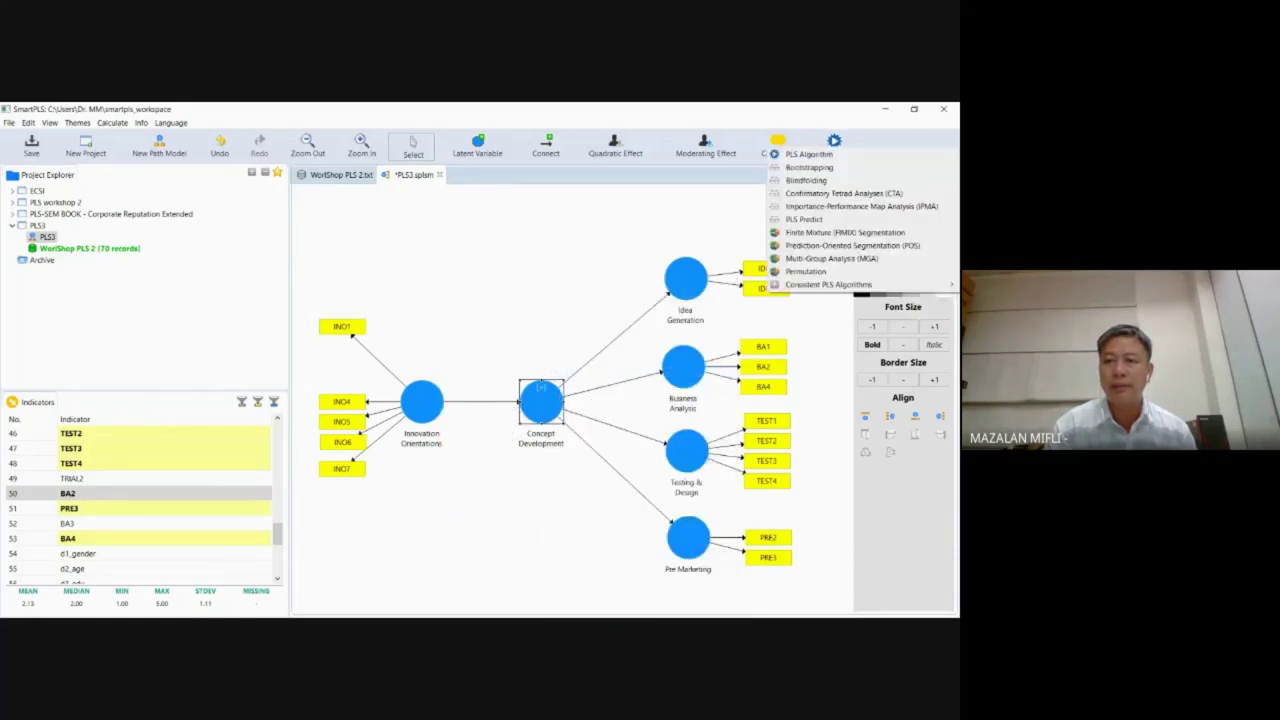
{"action": "mouse_move", "coordinate": [835, 285]}
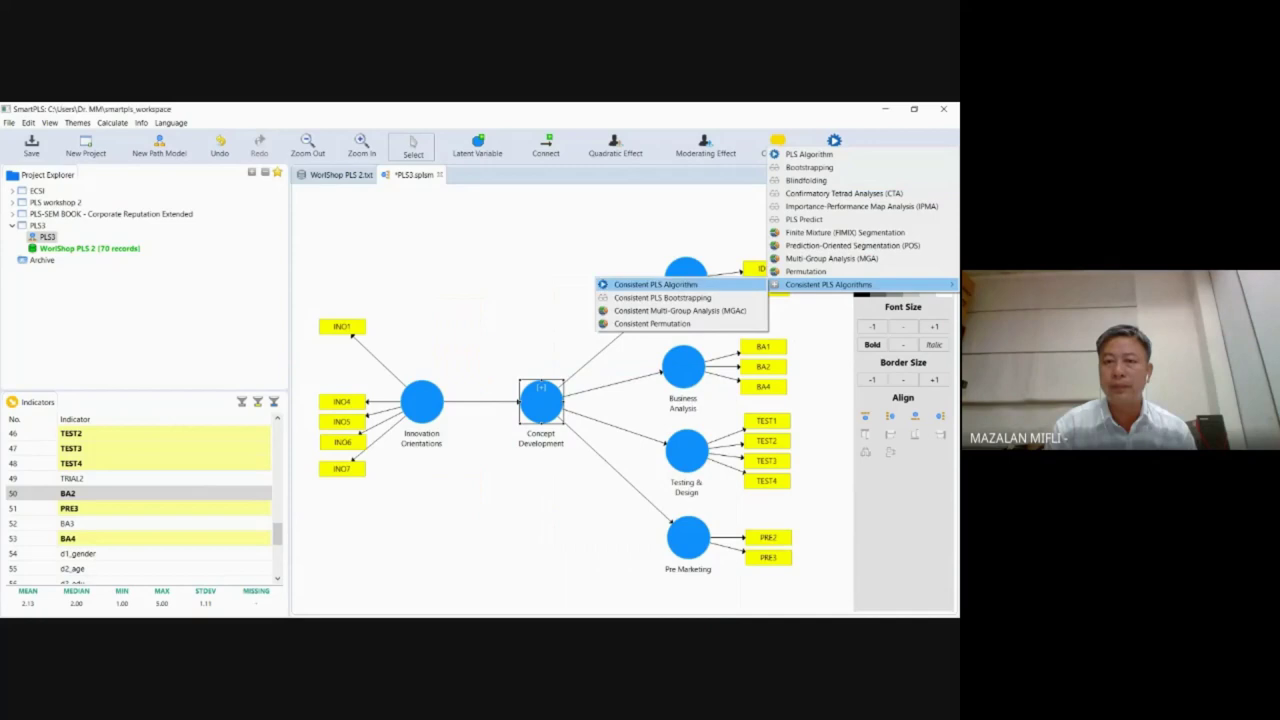
{"action": "left_click", "coordinate": [655, 284]}
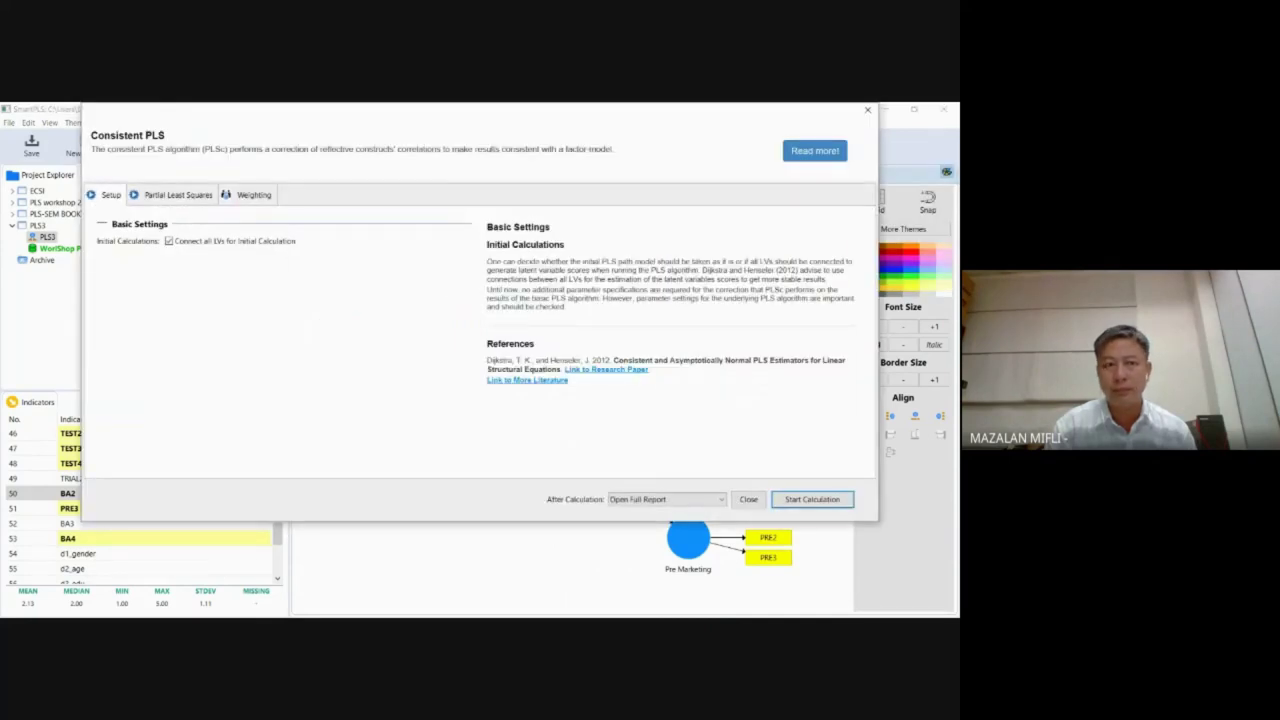
{"action": "left_click", "coordinate": [178, 195]}
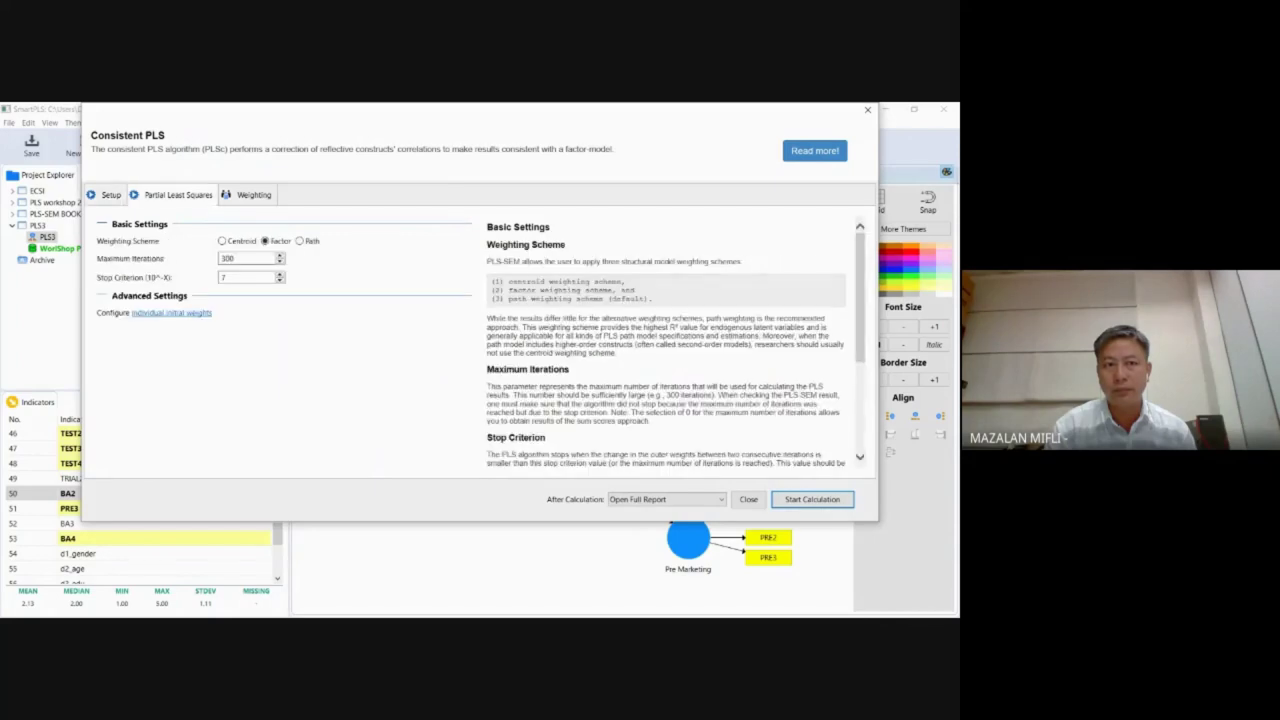
{"action": "left_click", "coordinate": [812, 499]}
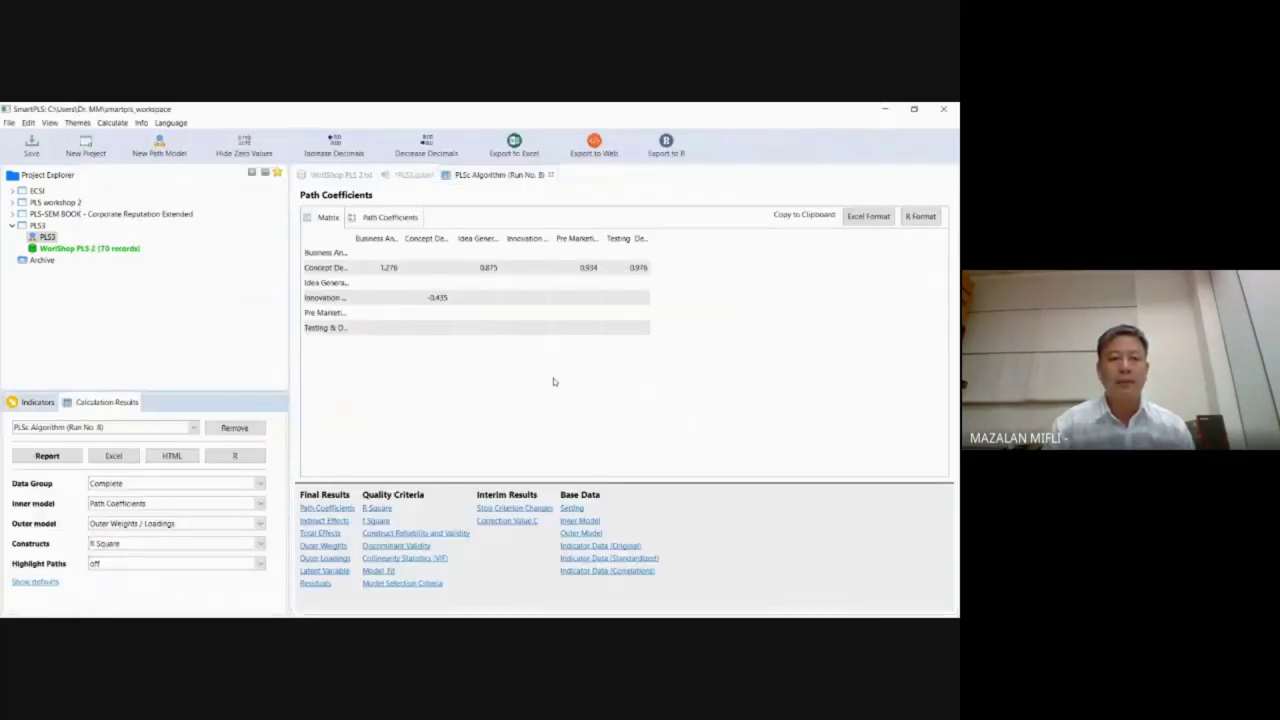
{"action": "left_click", "coordinate": [384, 534]}
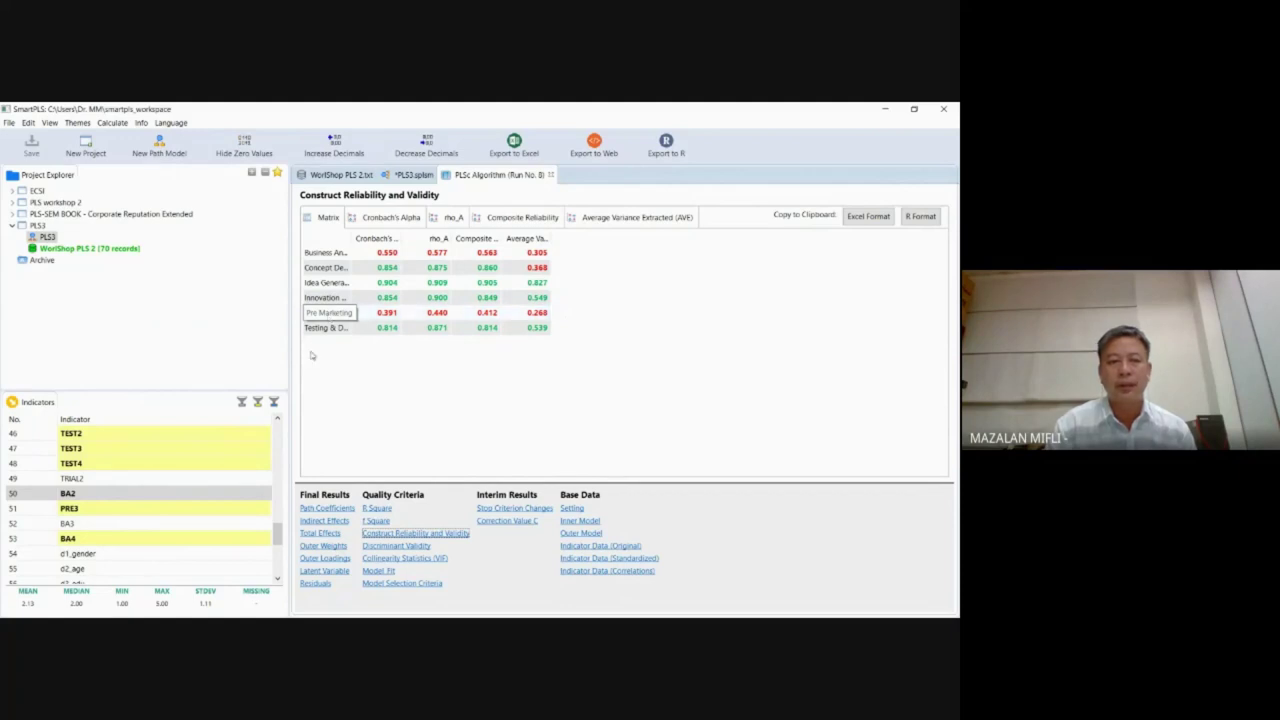
Step: Return to the PLS3 path model and add indicator BA4 from the indicator list to the Business Analysis construct
{"action": "left_click", "coordinate": [409, 177]}
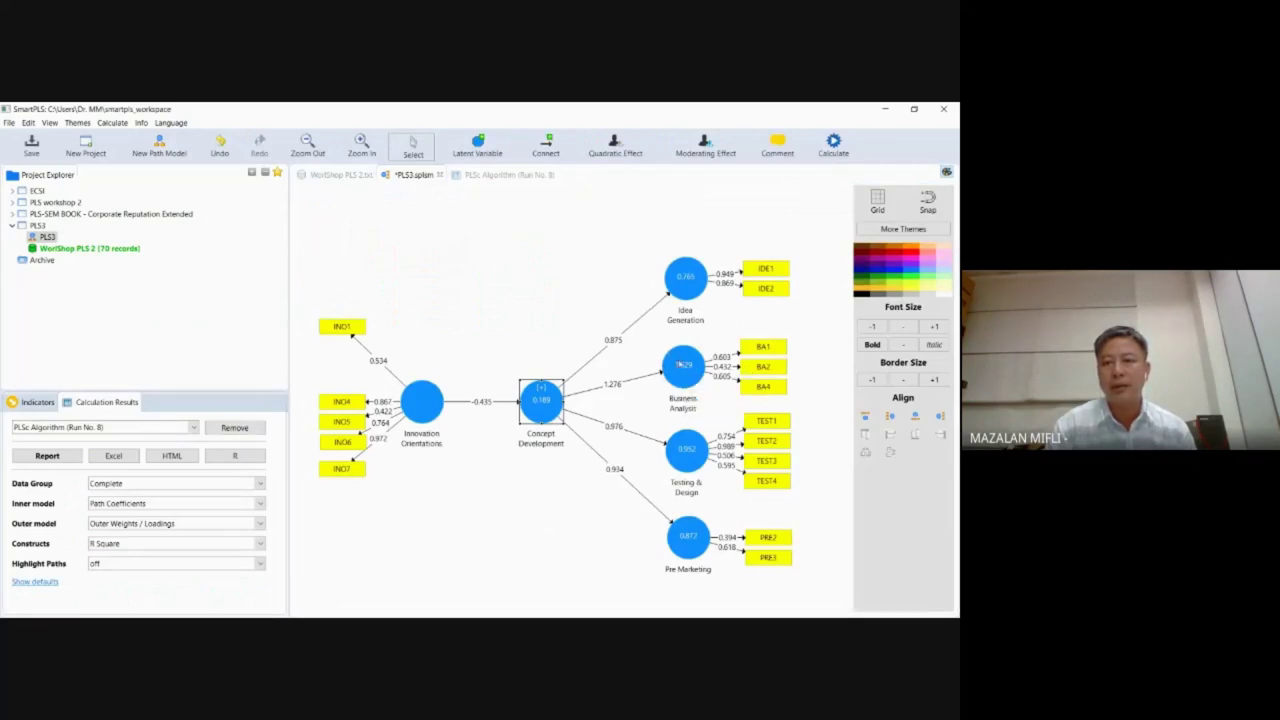
{"action": "mouse_move", "coordinate": [683, 374]}
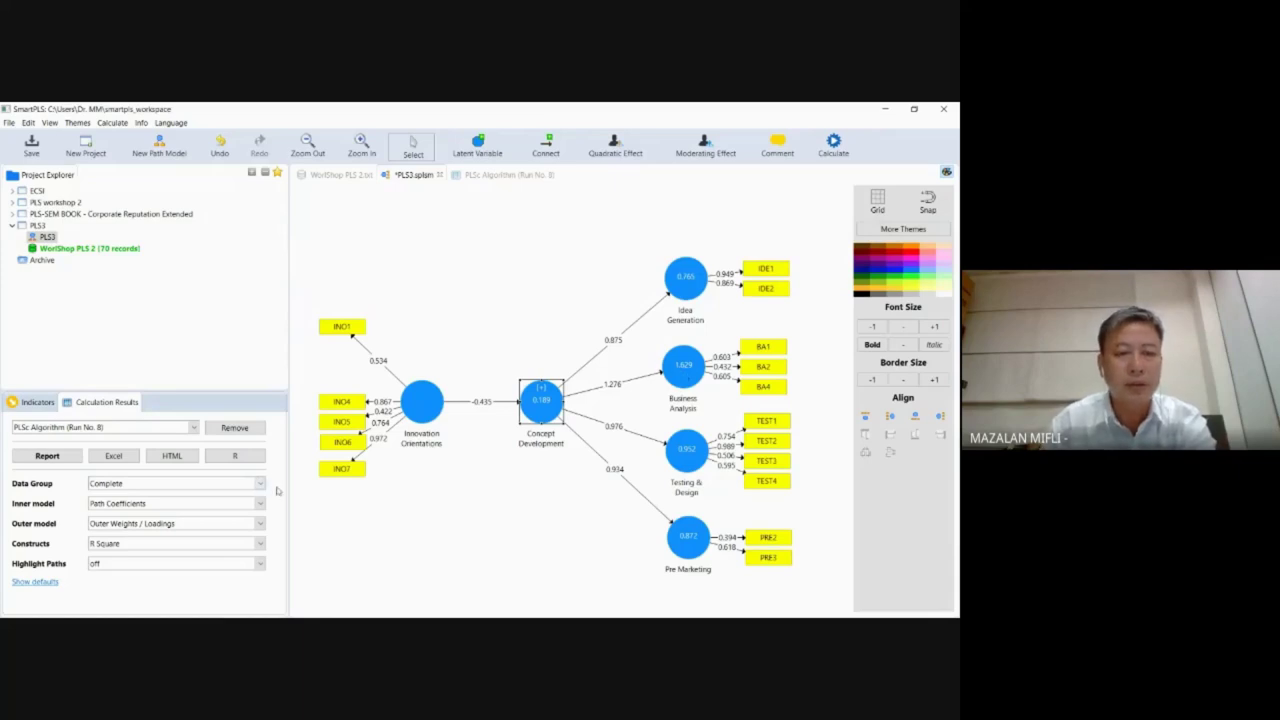
{"action": "left_click", "coordinate": [38, 402]}
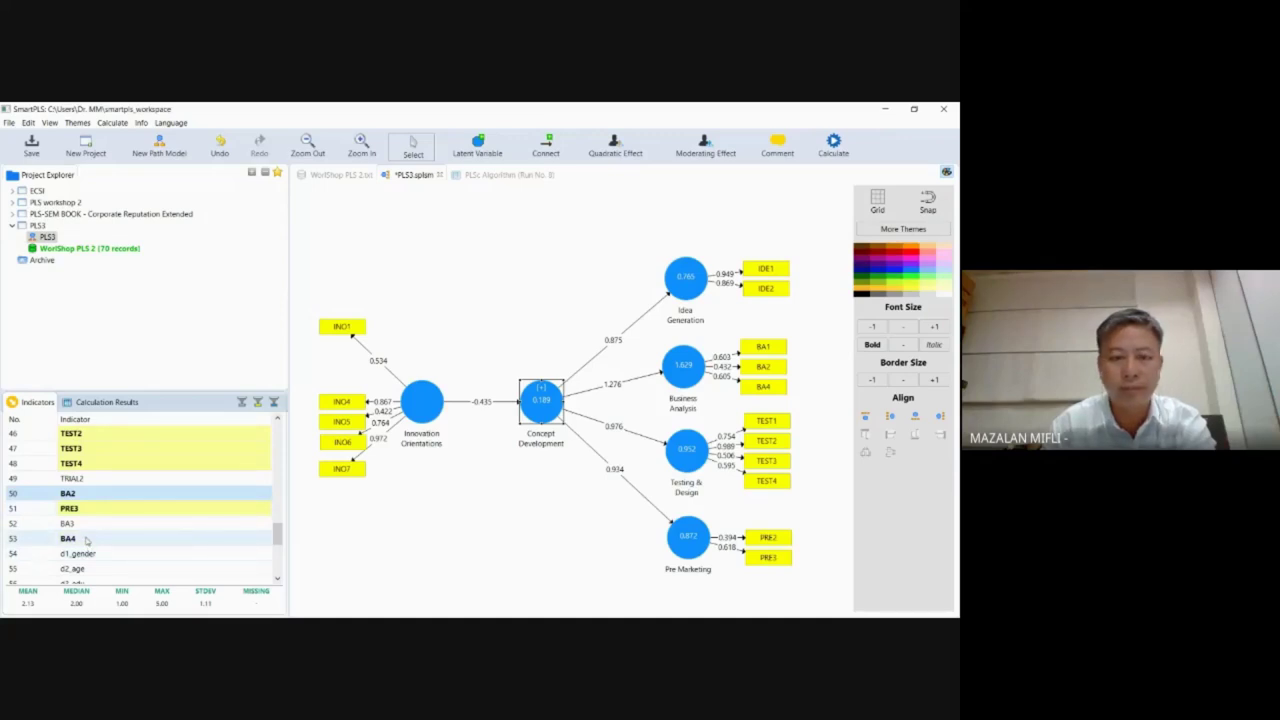
{"action": "left_click_drag", "start_coordinate": [87, 541], "coordinate": [691, 369]}
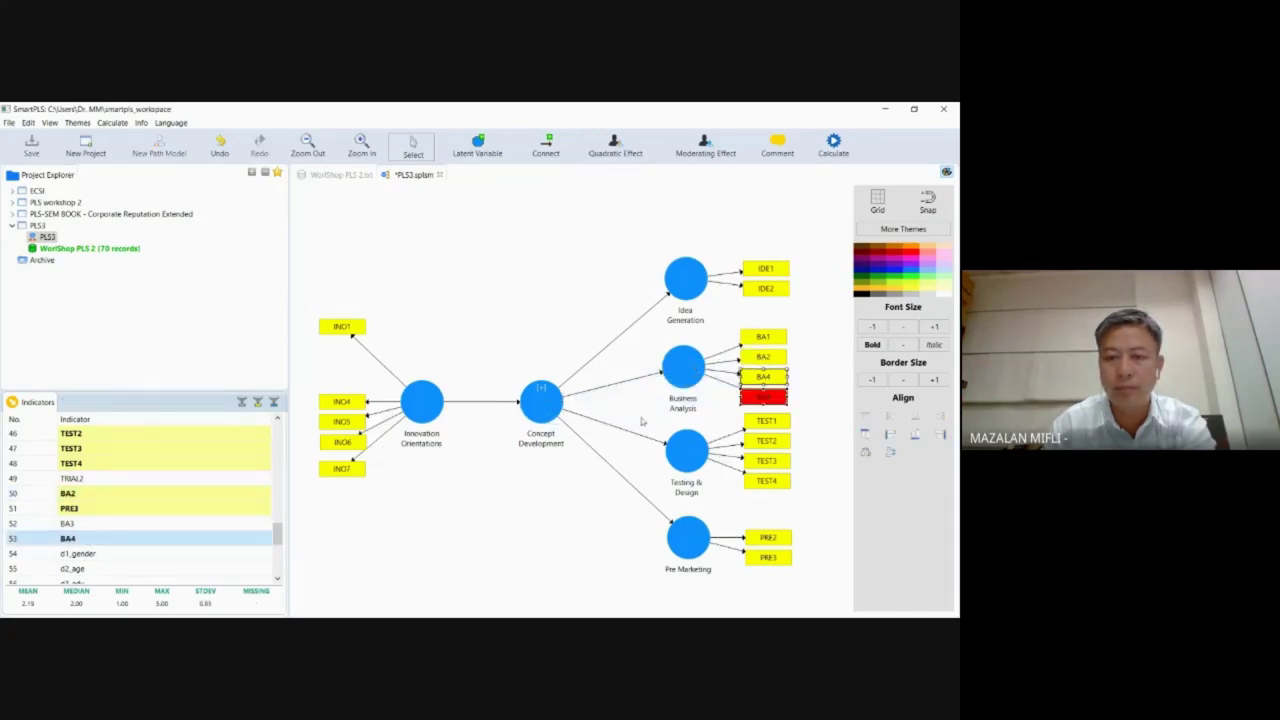
{"action": "left_click", "coordinate": [403, 560]}
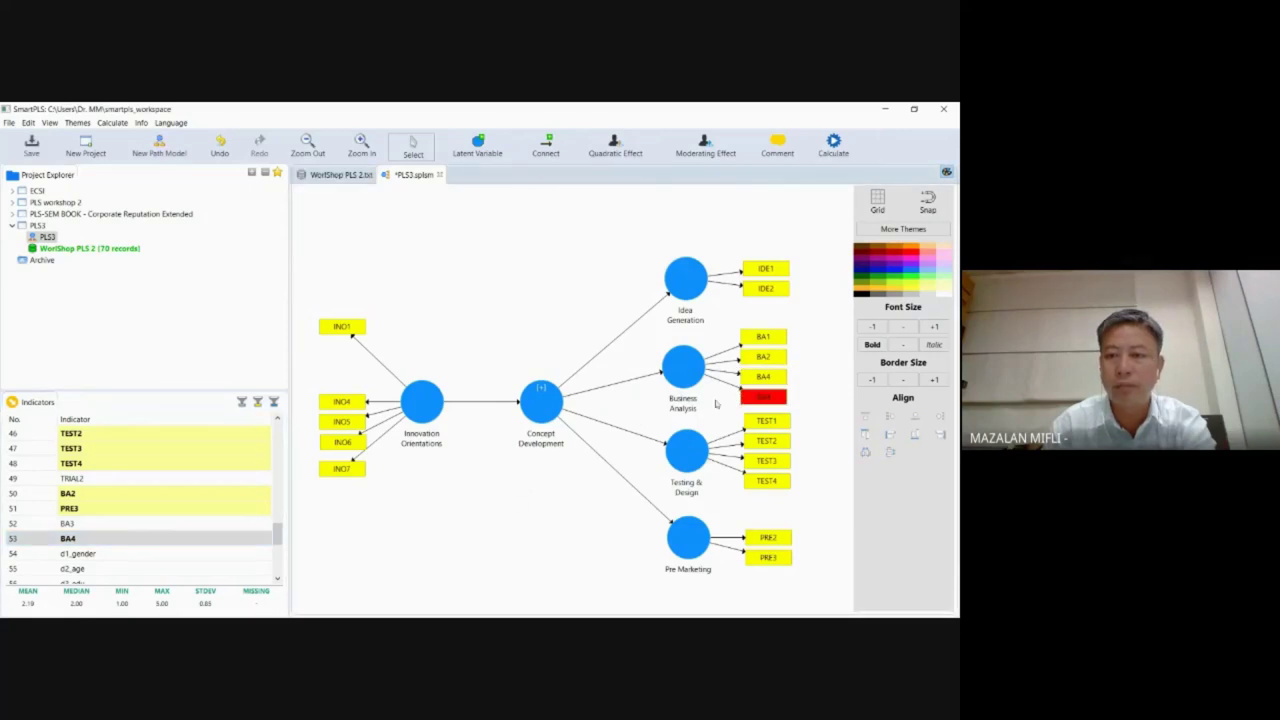
Step: Replace the error-marked fourth indicator of Business Analysis with BA3, and add BA3 to the Concept Development construct as well
{"action": "right_click", "coordinate": [764, 398]}
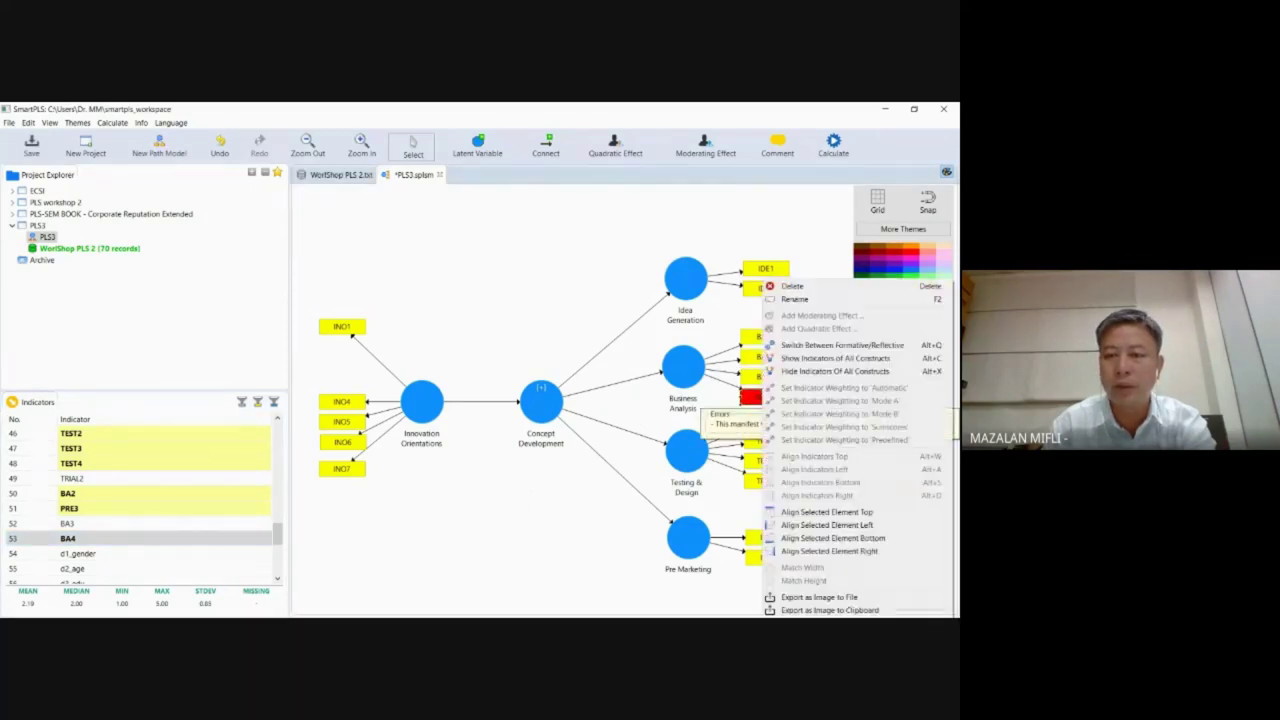
{"action": "left_click", "coordinate": [805, 287]}
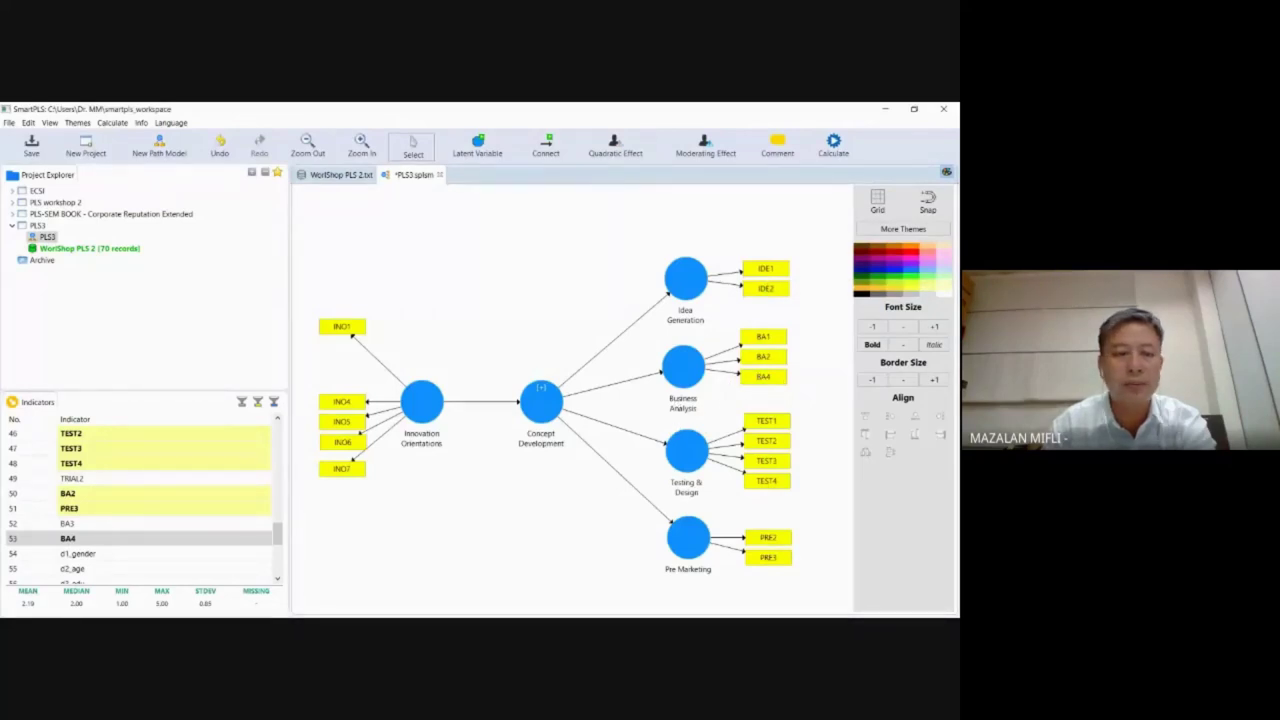
{"action": "left_click", "coordinate": [100, 524]}
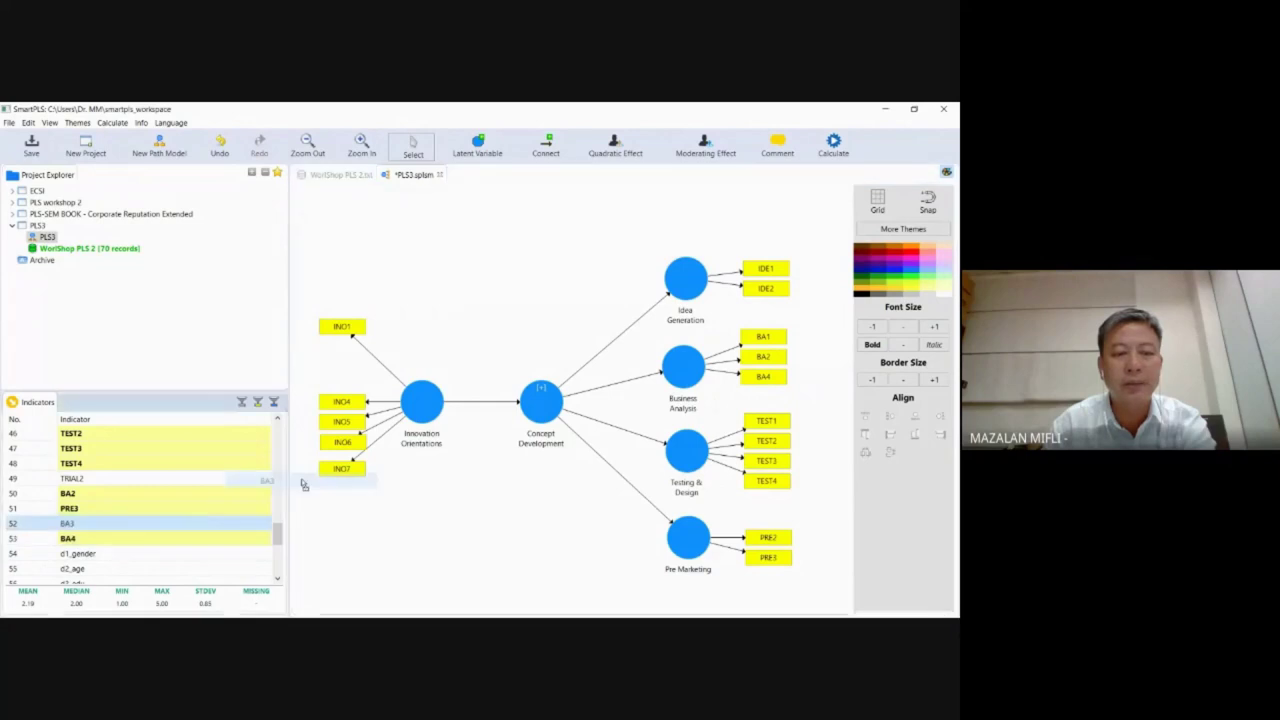
{"action": "left_click_drag", "start_coordinate": [690, 370], "coordinate": [690, 370]}
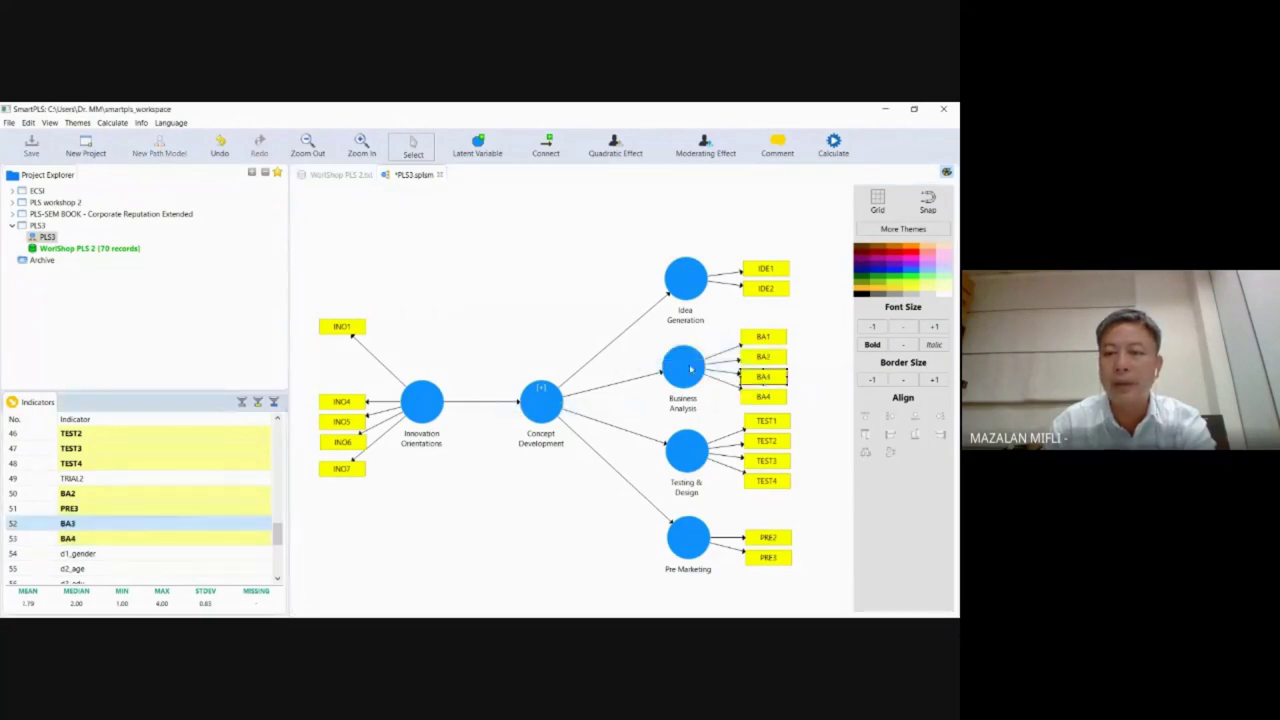
{"action": "left_click_drag", "start_coordinate": [99, 525], "coordinate": [544, 396]}
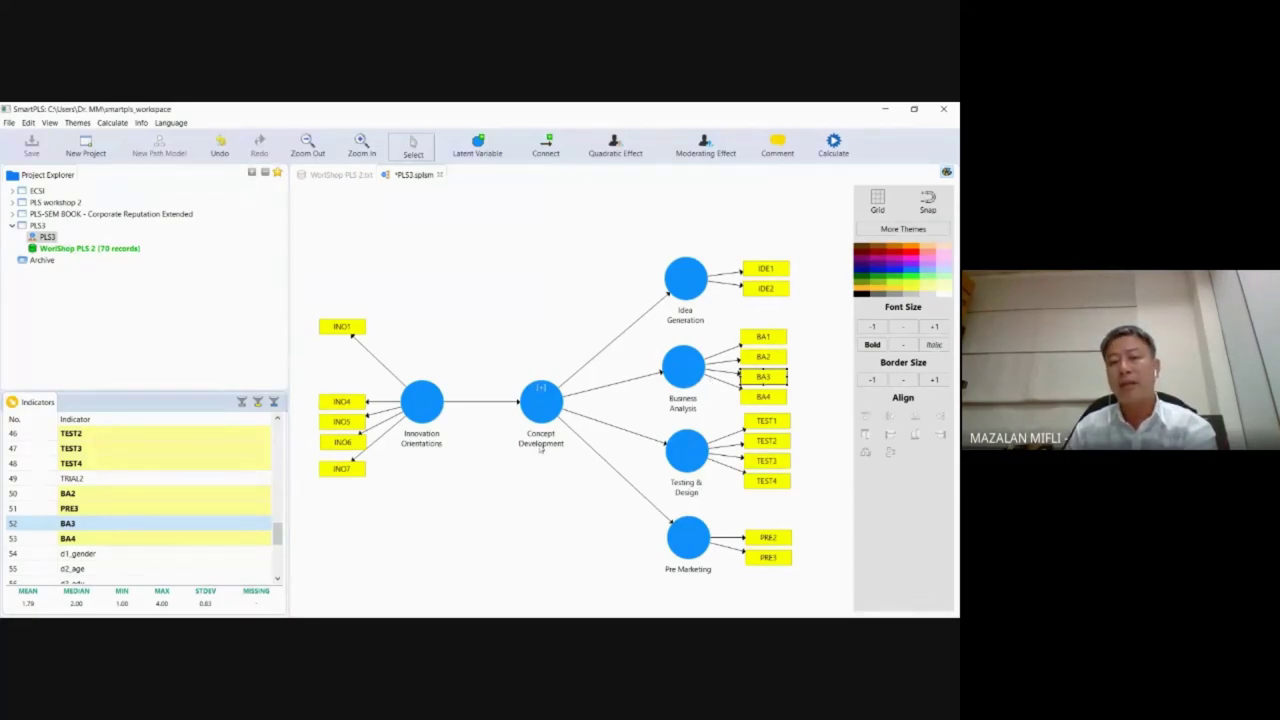
{"action": "left_click", "coordinate": [718, 397]}
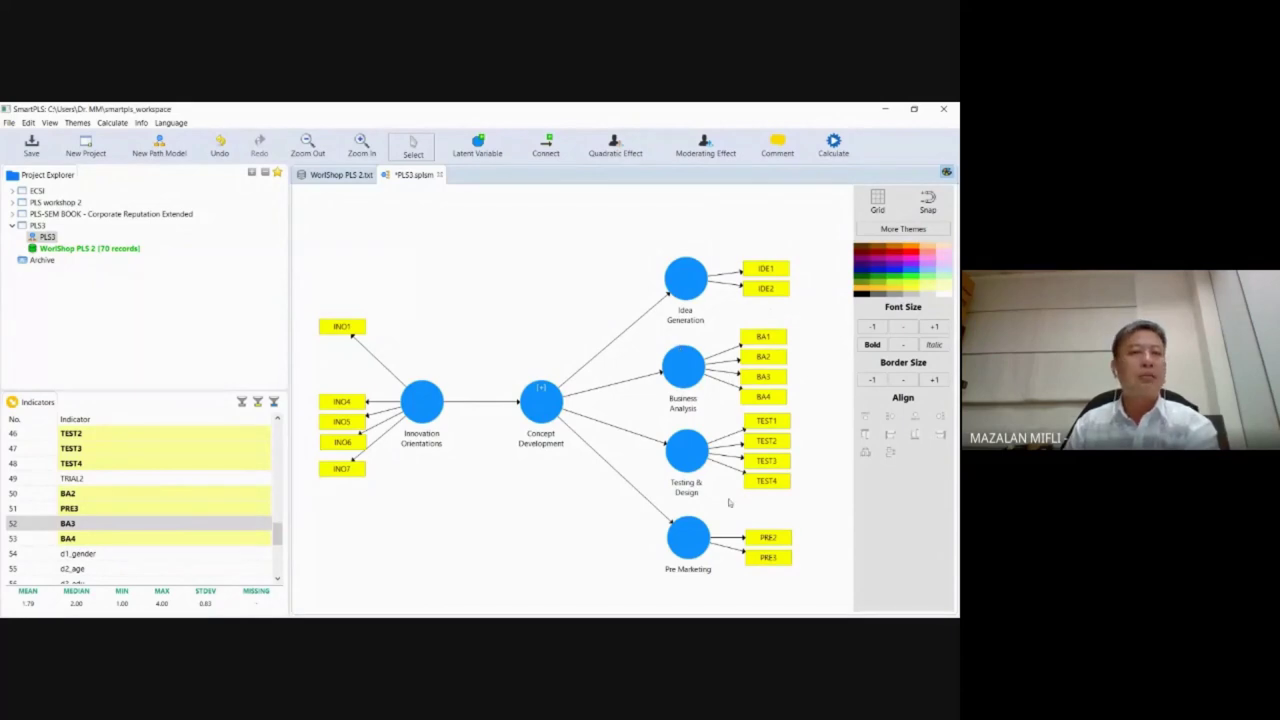
Step: Run the Consistent PLS Algorithm on the PLS3 model and open the Construct Reliability and Validity results
{"action": "left_click", "coordinate": [836, 146]}
{"action": "mouse_move", "coordinate": [850, 278]}
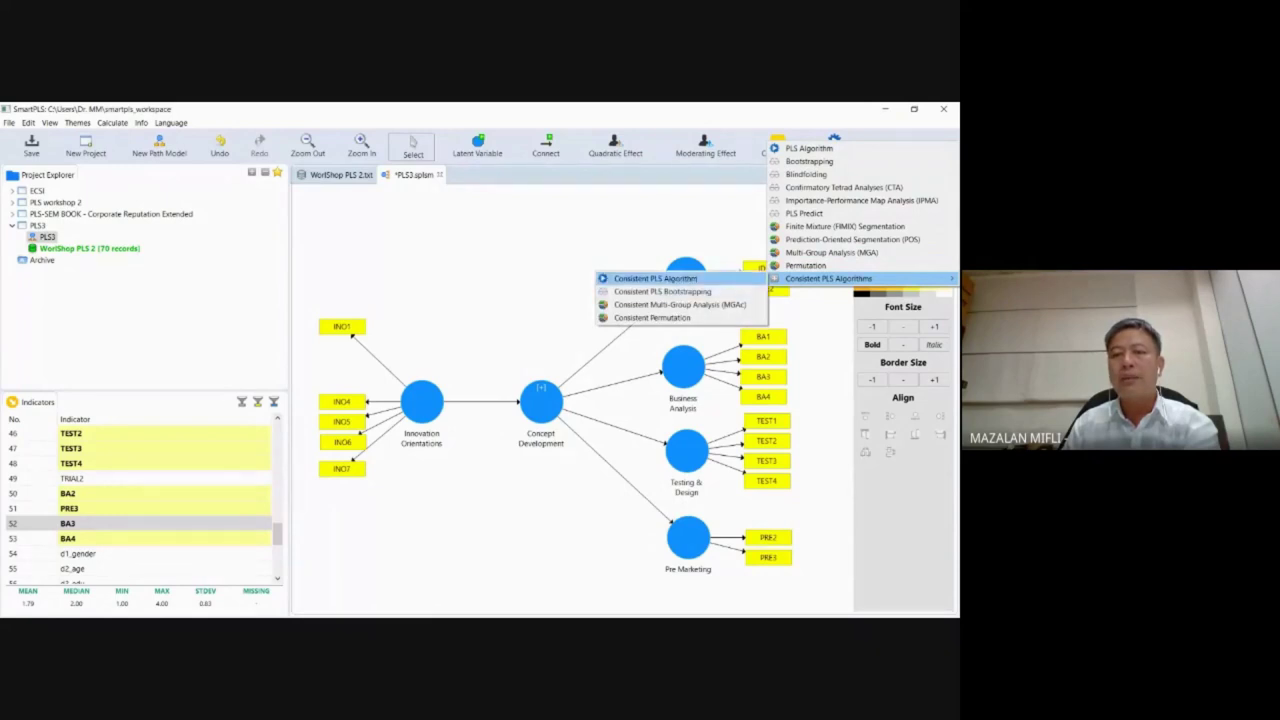
{"action": "left_click", "coordinate": [655, 278]}
{"action": "left_click", "coordinate": [812, 499]}
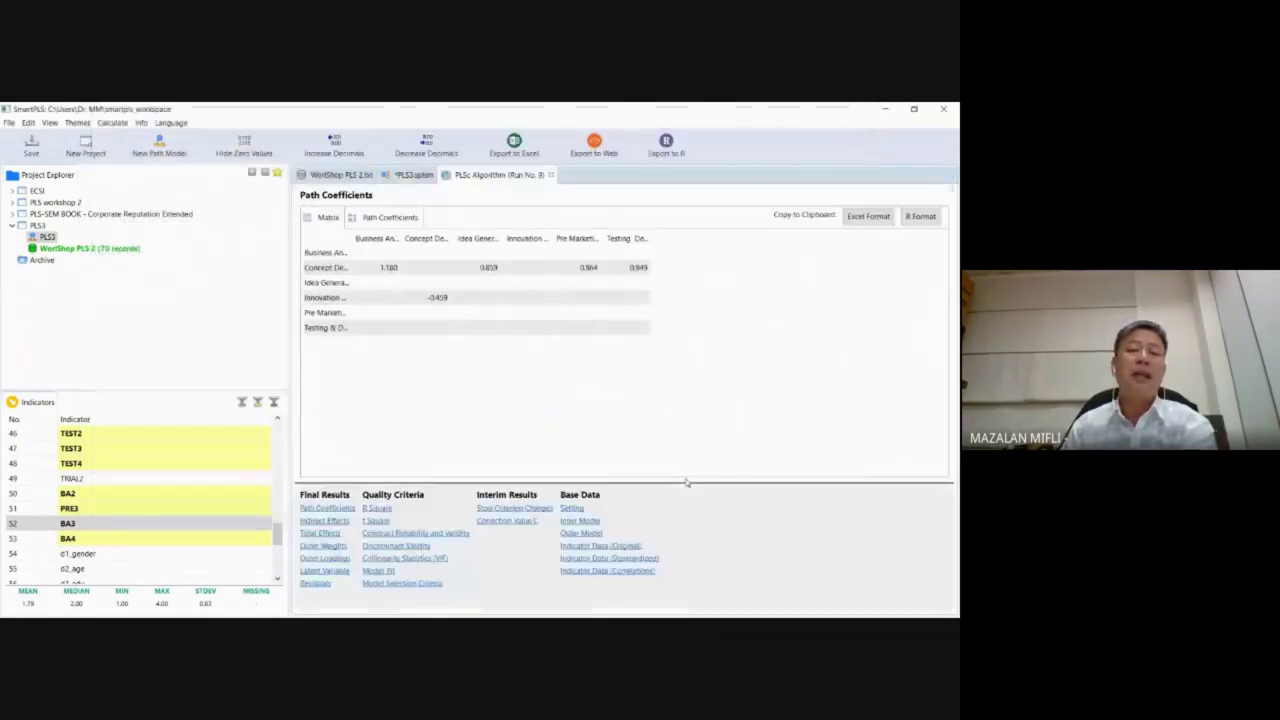
{"action": "left_click", "coordinate": [418, 534]}
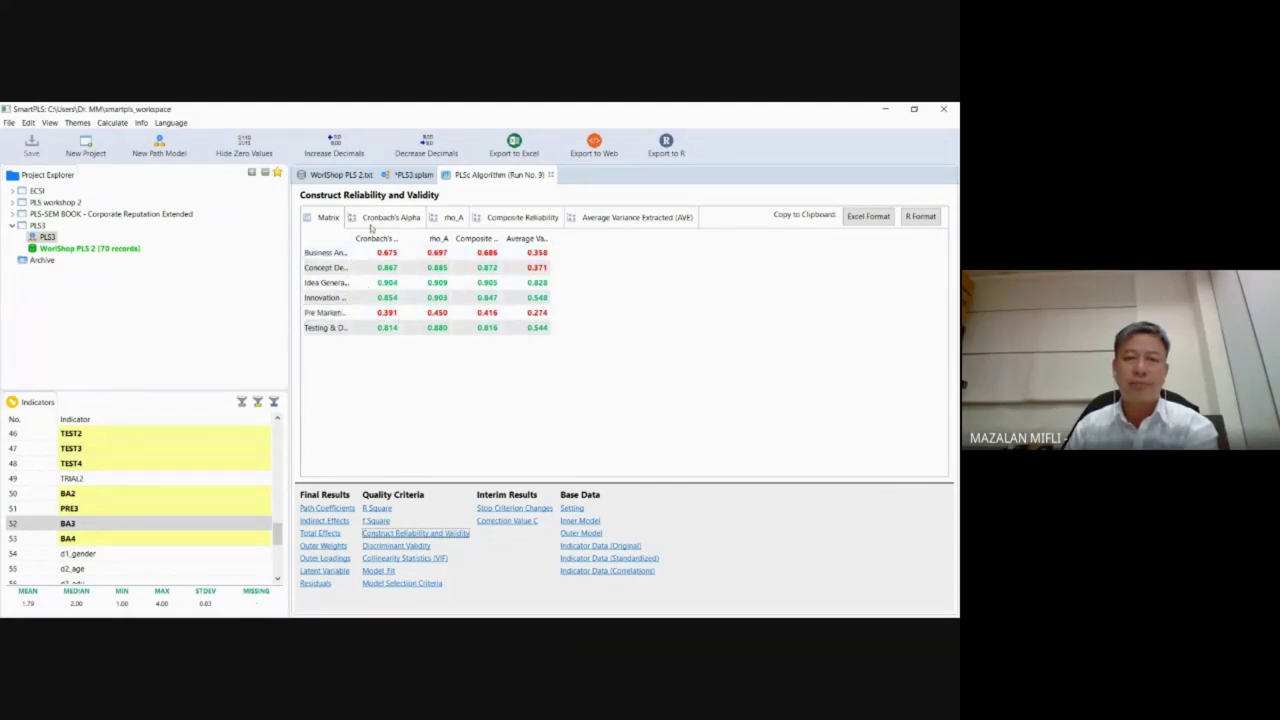
Step: Check the loadings on the path model, then examine the Model Fit summary with the Estimated Model column widened
{"action": "left_click", "coordinate": [414, 175]}
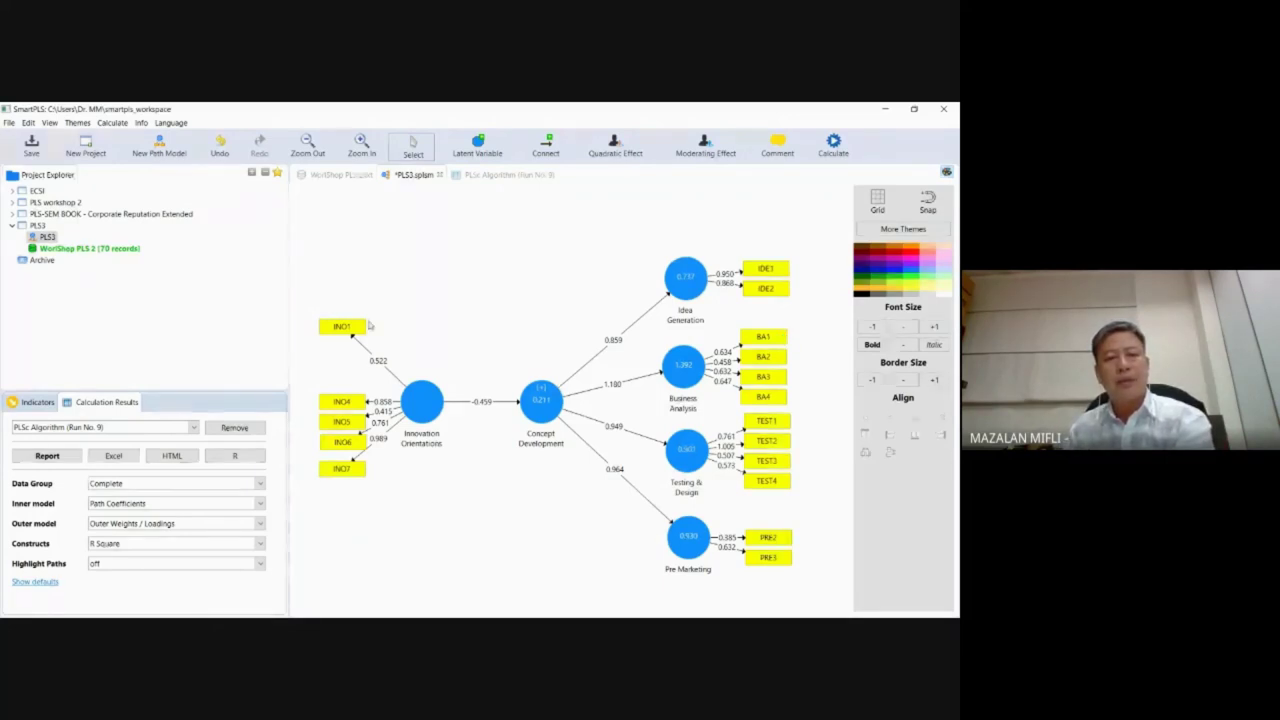
{"action": "left_click", "coordinate": [52, 457]}
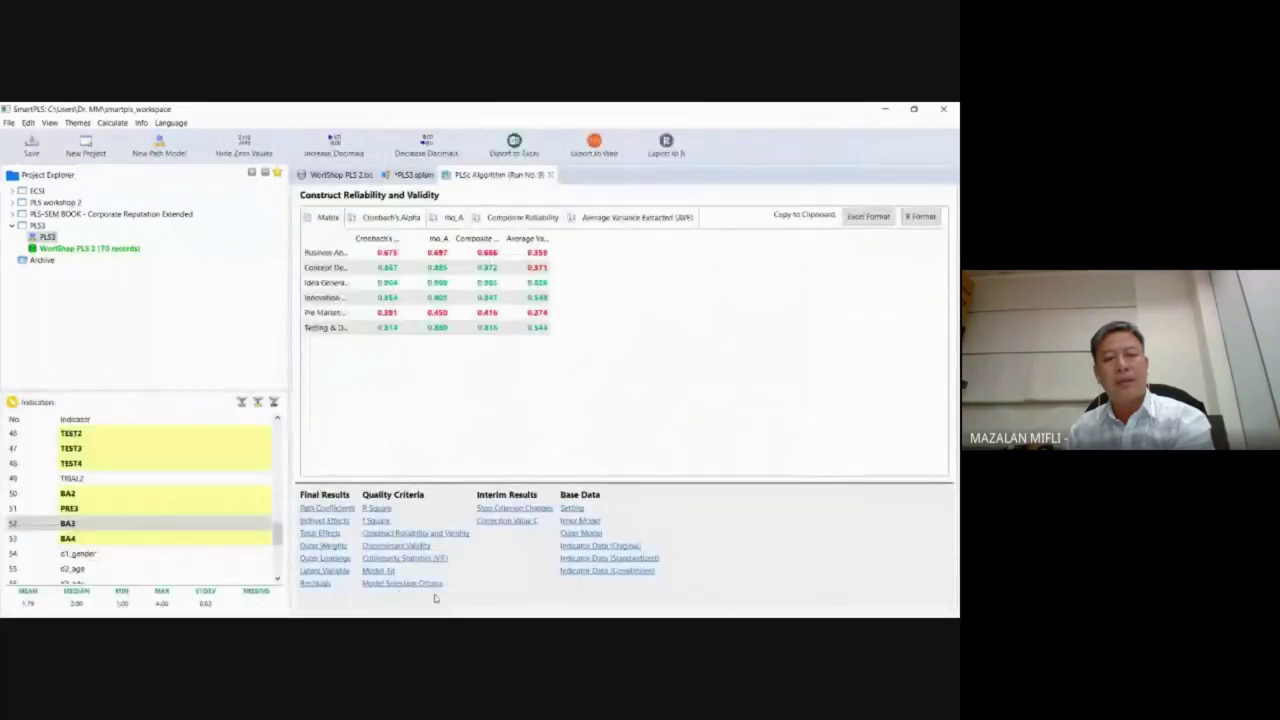
{"action": "left_click", "coordinate": [388, 572]}
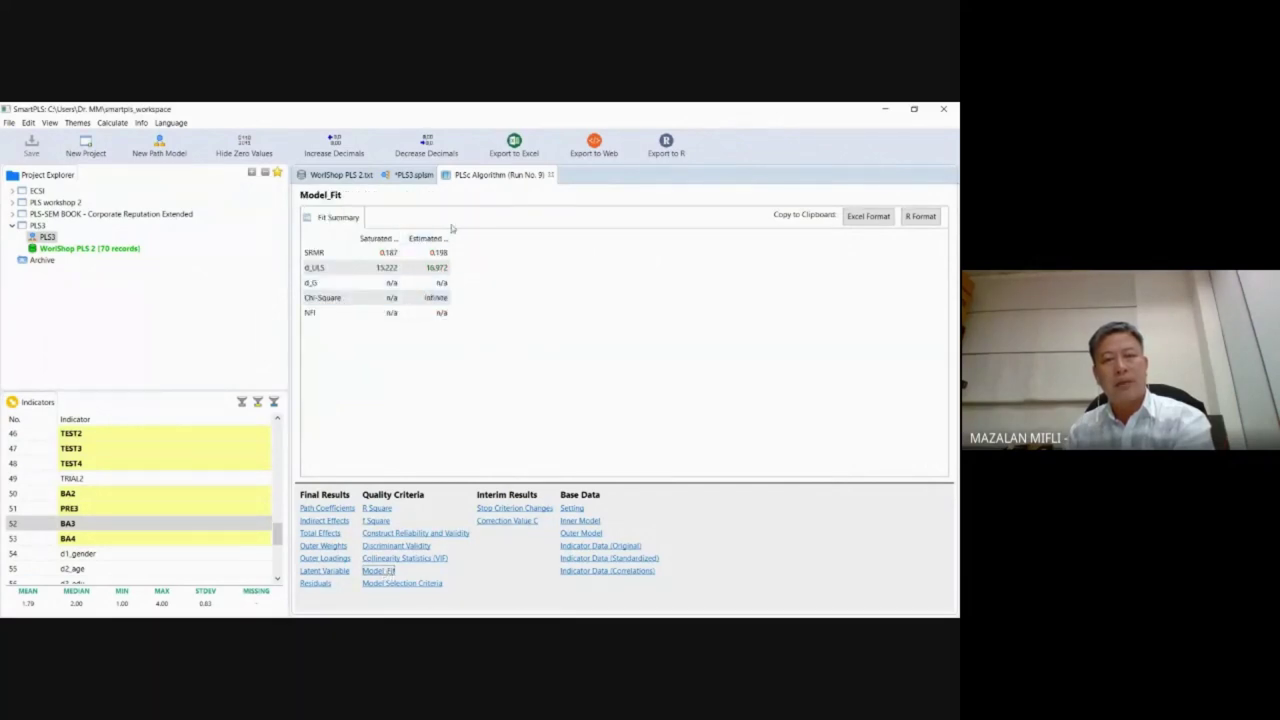
{"action": "left_click_drag", "start_coordinate": [451, 234], "coordinate": [525, 236]}
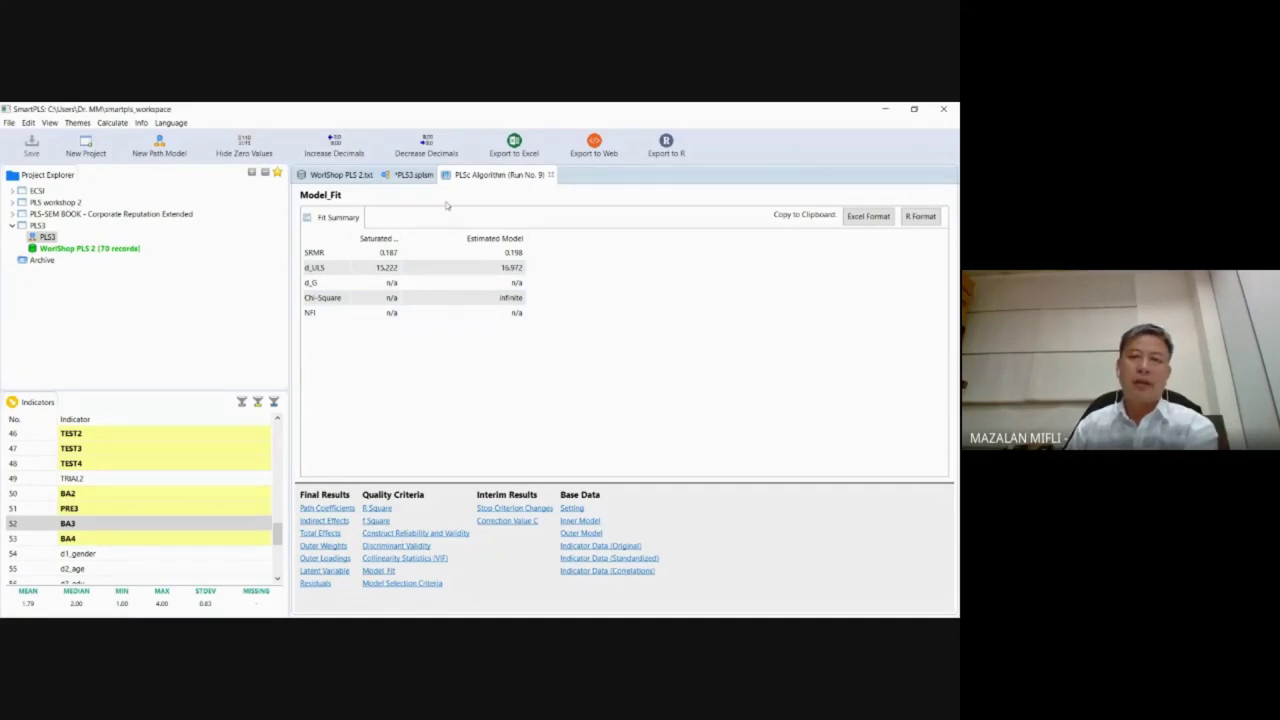
Step: Return to the PLS3 path model and review the Consistent PLS basic settings, closing them without calculating
{"action": "left_click", "coordinate": [413, 175]}
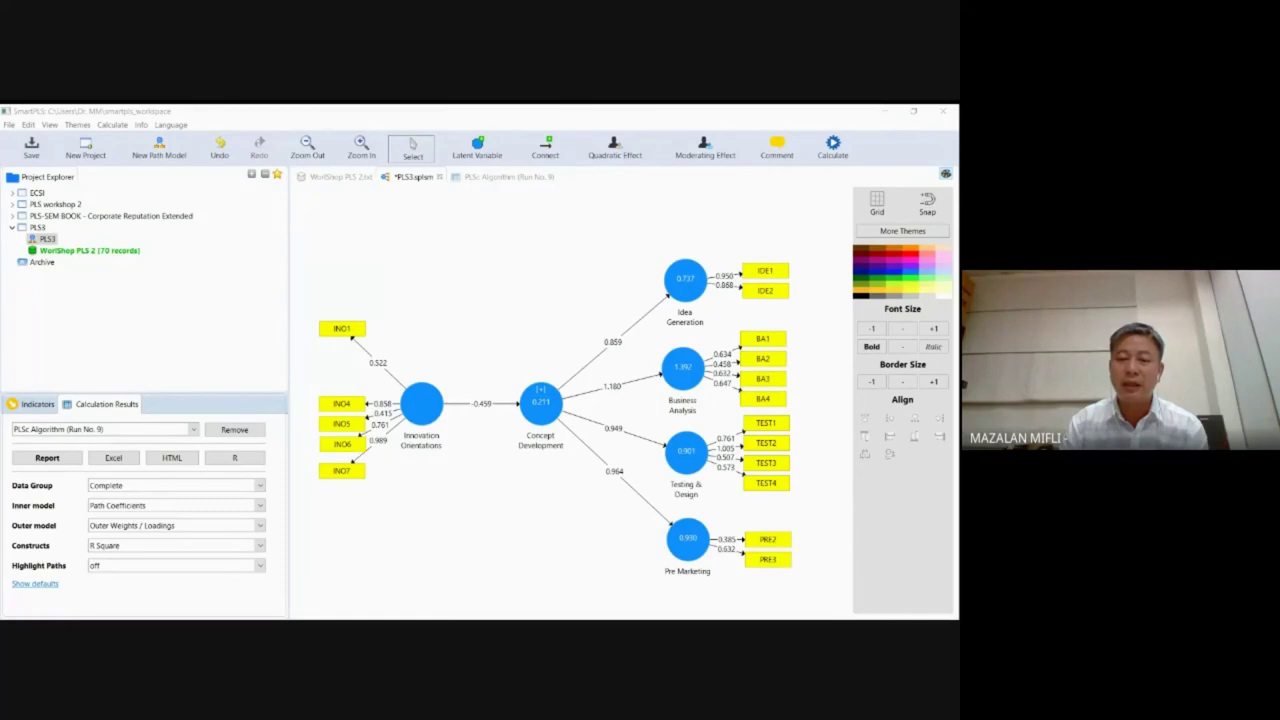
{"action": "left_click", "coordinate": [529, 569]}
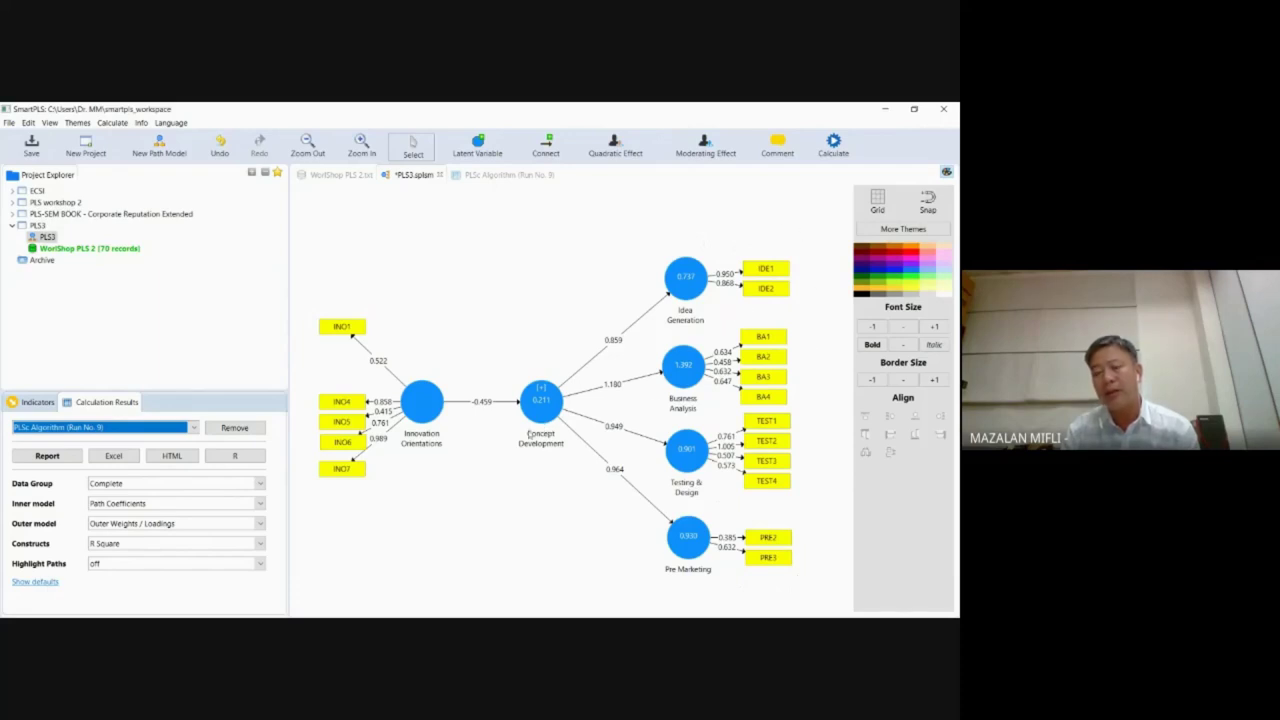
{"action": "mouse_move", "coordinate": [538, 407]}
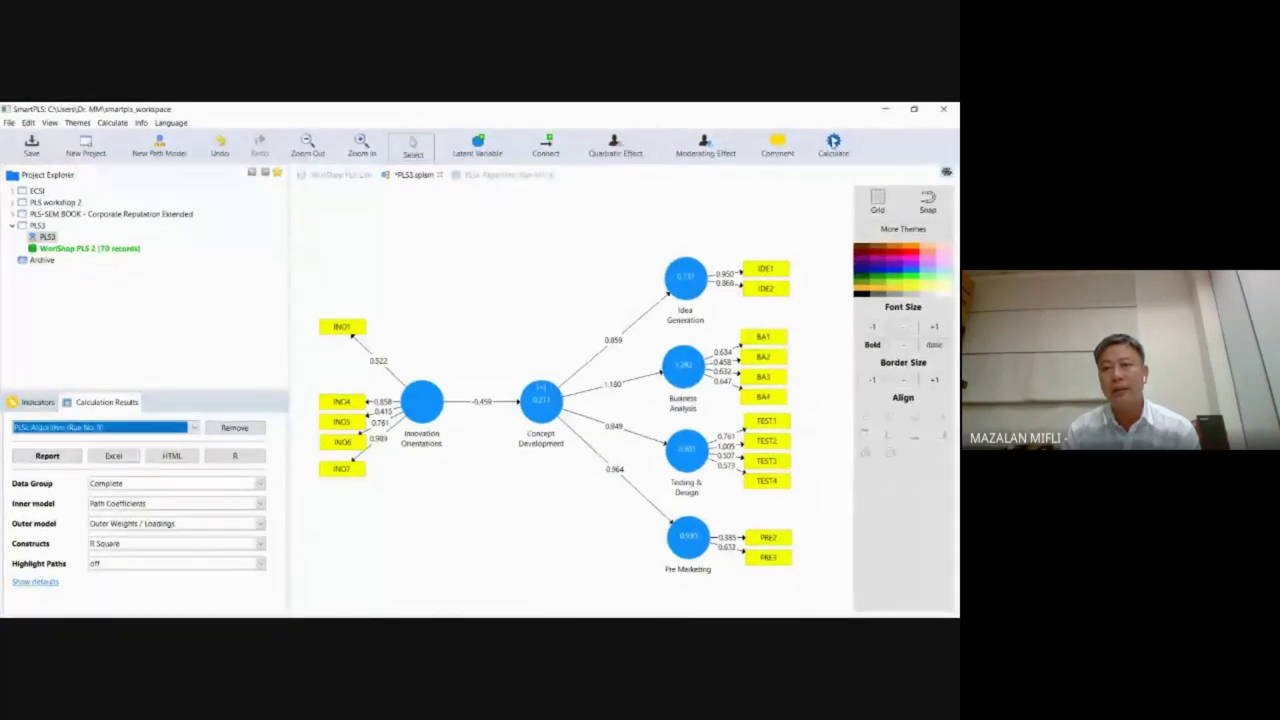
{"action": "left_click", "coordinate": [833, 148]}
{"action": "mouse_move", "coordinate": [828, 277]}
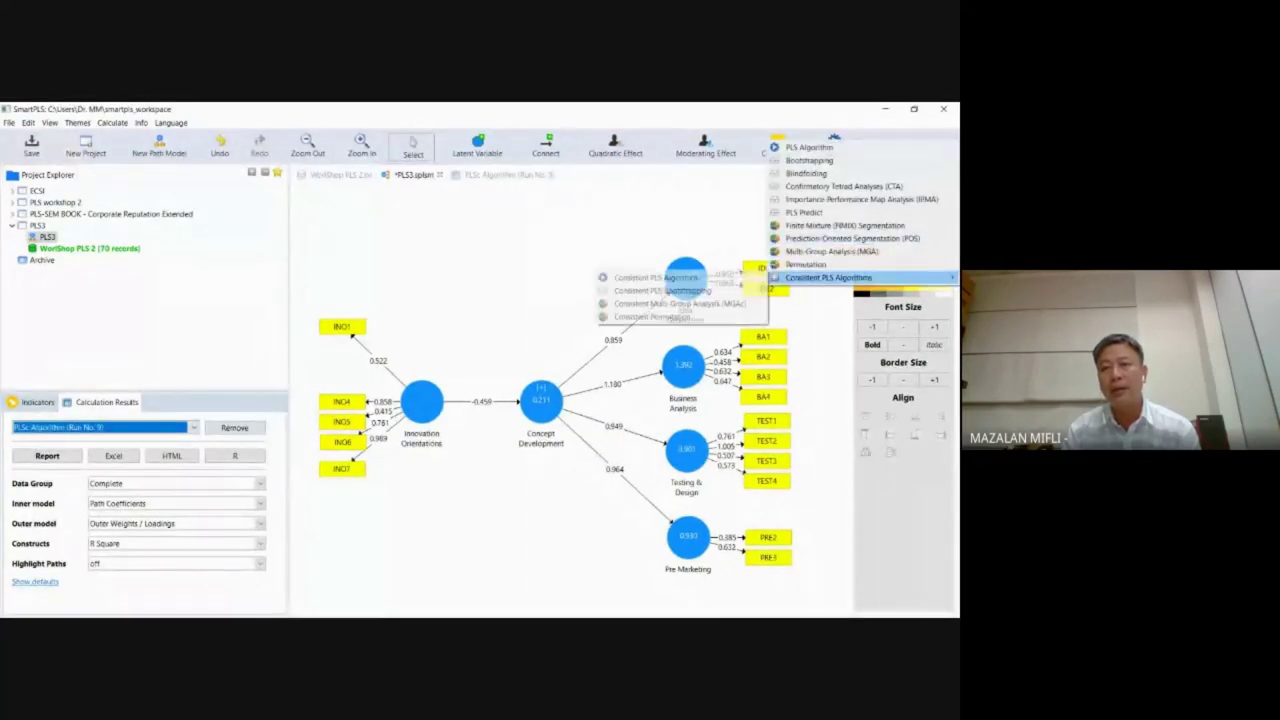
{"action": "left_click", "coordinate": [660, 277]}
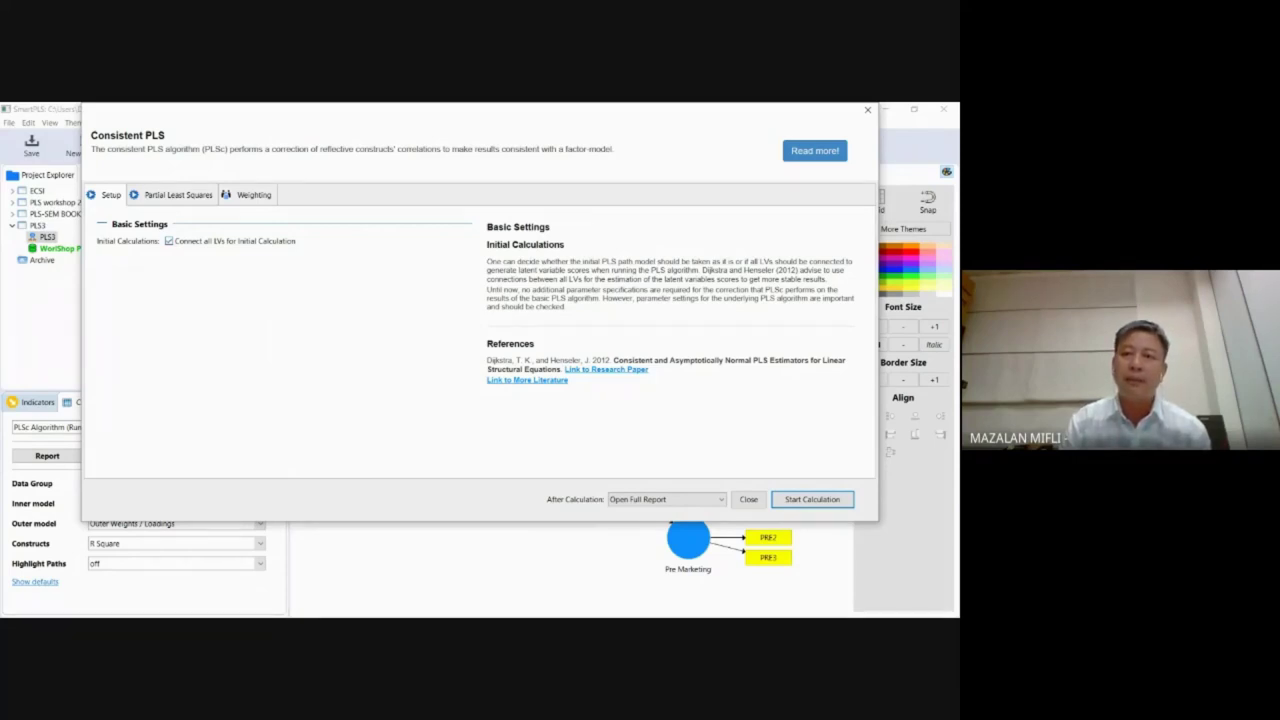
{"action": "left_click", "coordinate": [867, 109]}
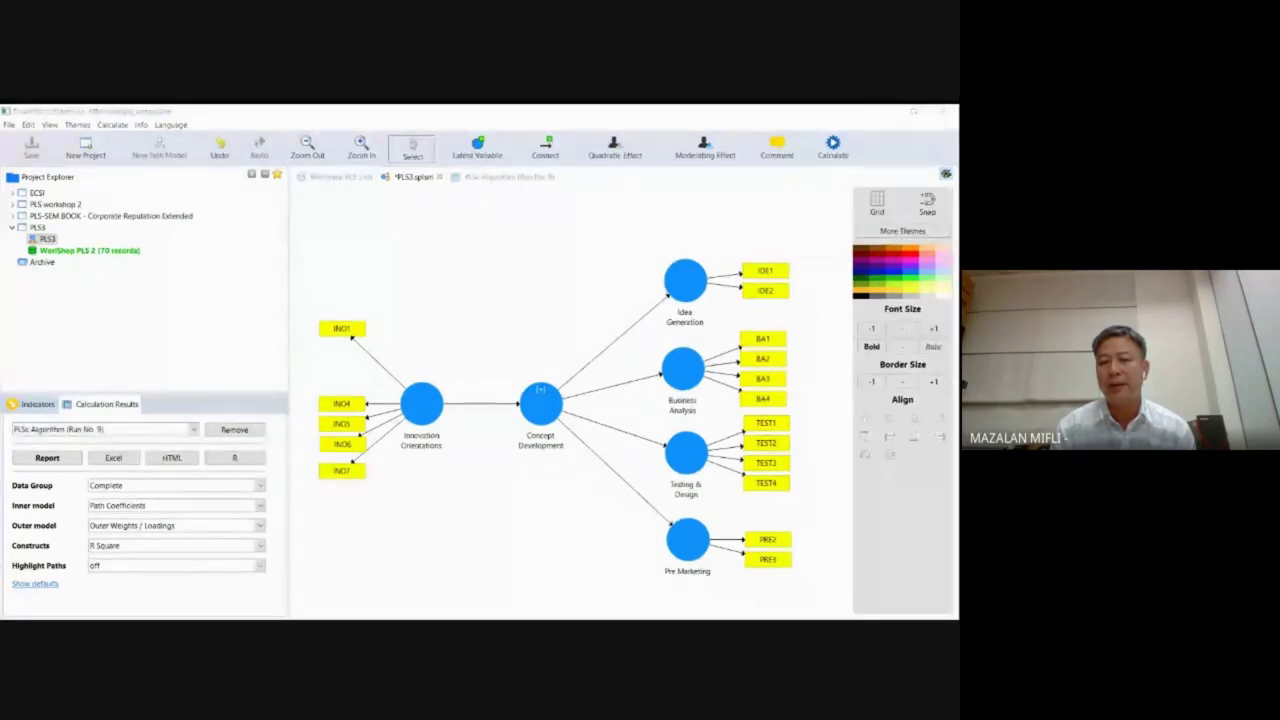
Step: Reopen the PLSc Algorithm report, then inspect the R Square of Business Analysis on the path model
{"action": "left_click", "coordinate": [552, 560]}
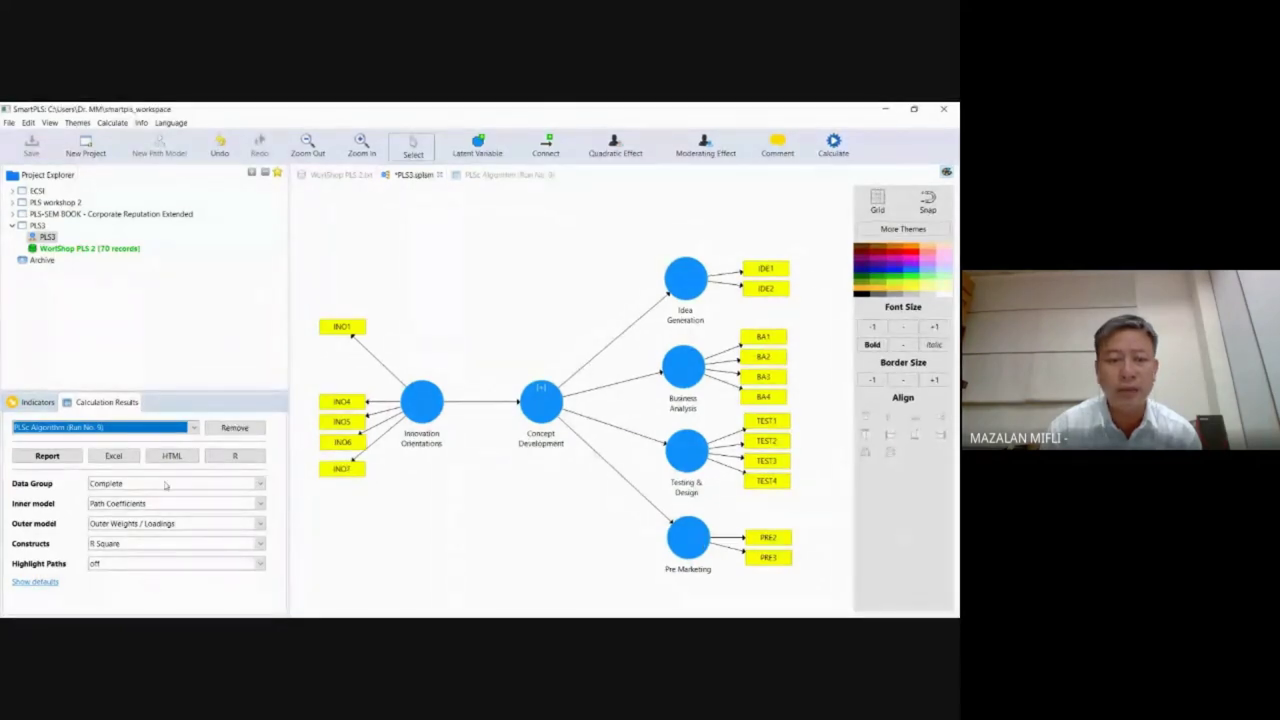
{"action": "left_click", "coordinate": [47, 455]}
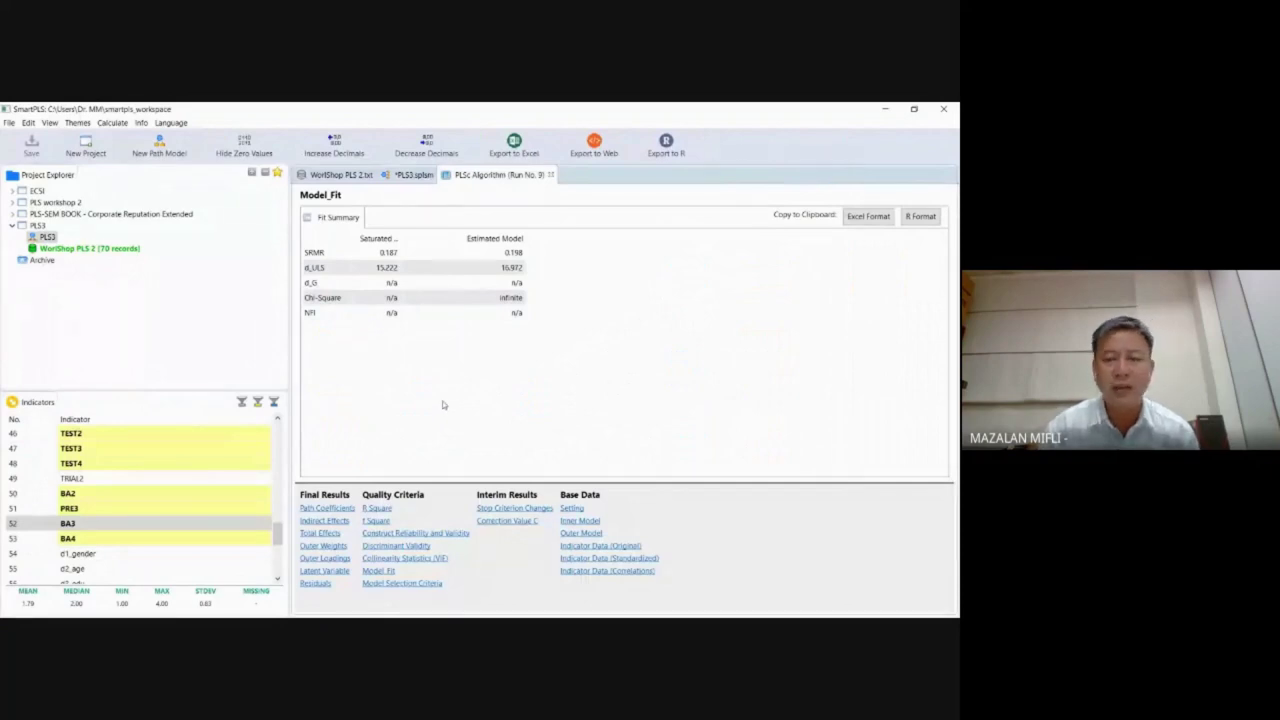
{"action": "left_click", "coordinate": [411, 176]}
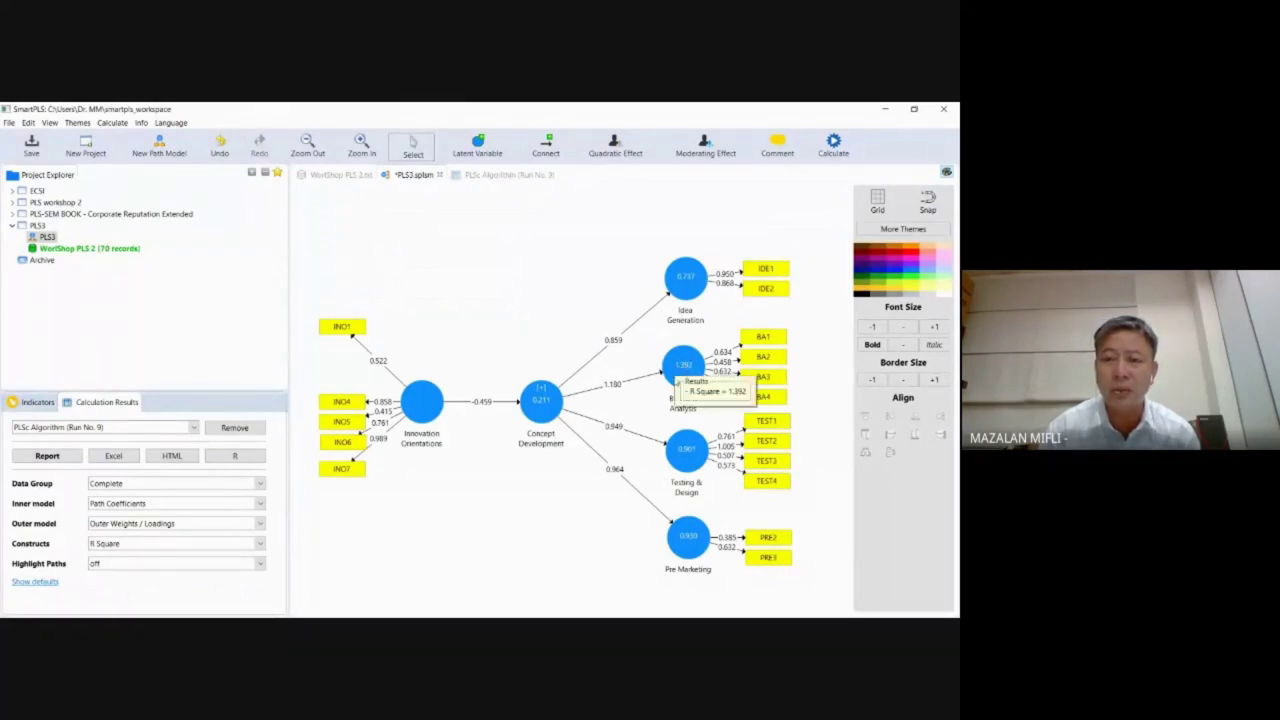
{"action": "mouse_move", "coordinate": [680, 368]}
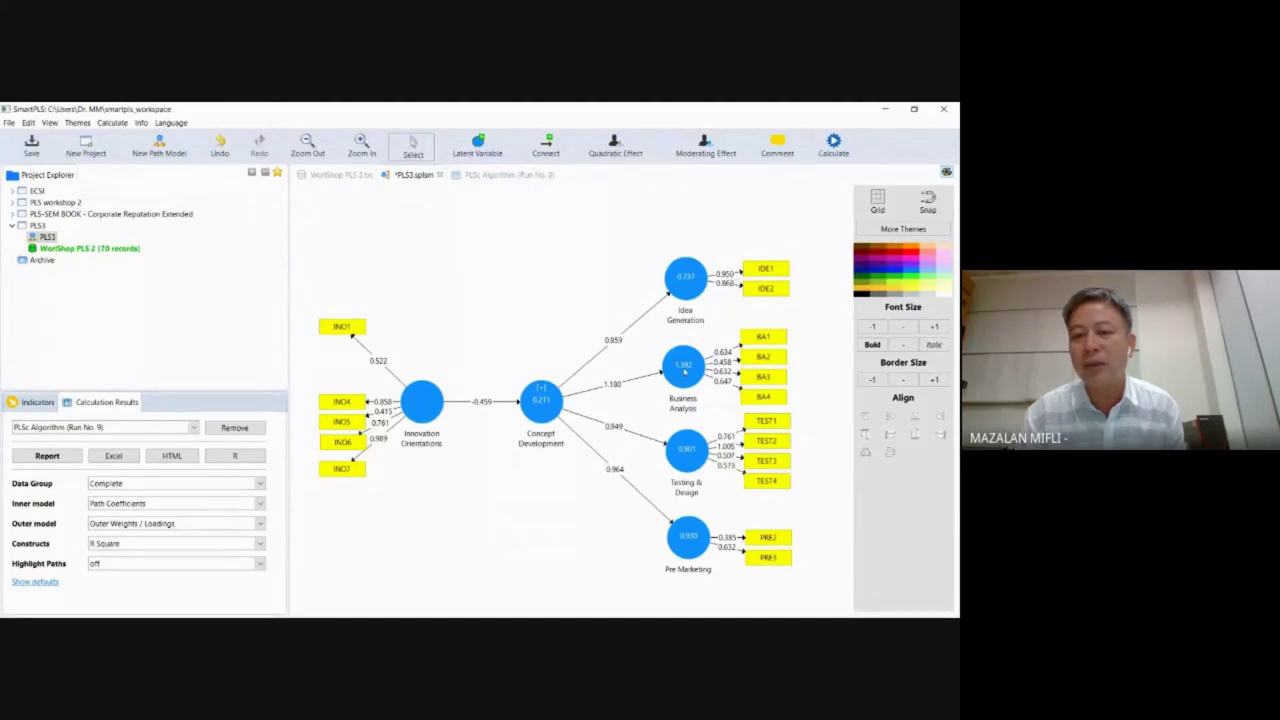
Step: Delete the Business Analysis construct from the PLS3 path model
{"action": "right_click", "coordinate": [687, 370]}
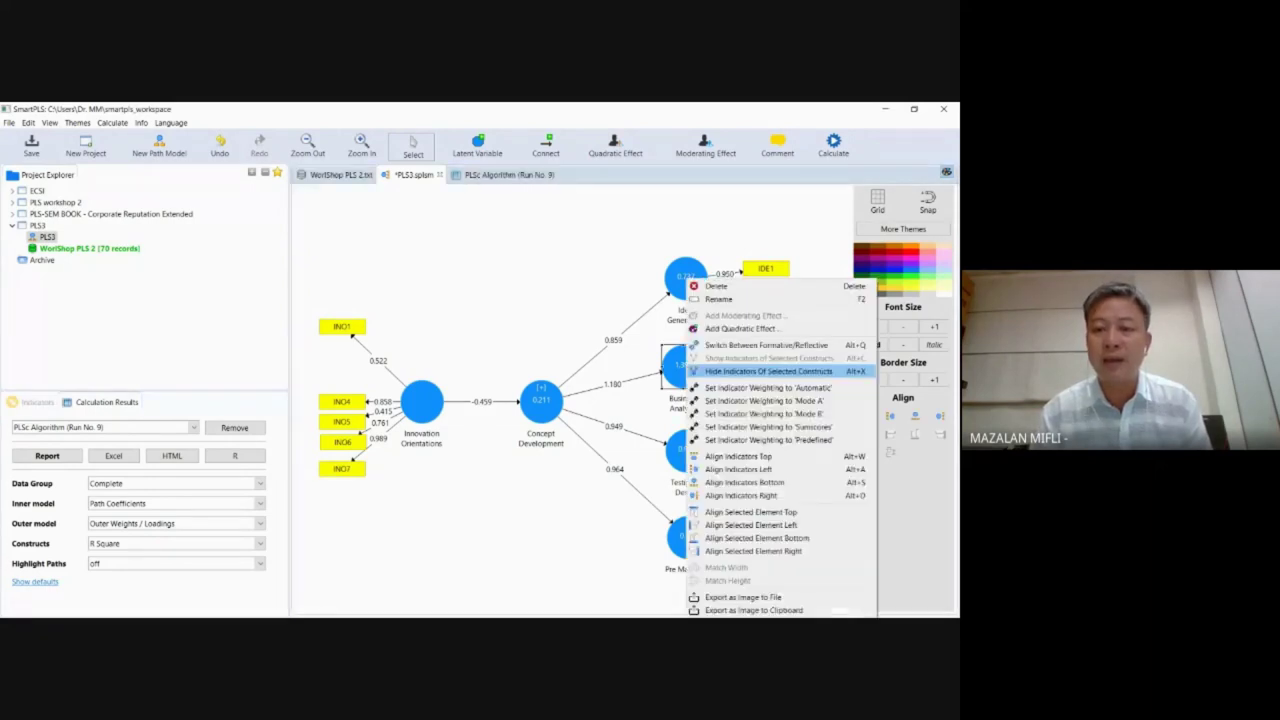
{"action": "left_click", "coordinate": [705, 286]}
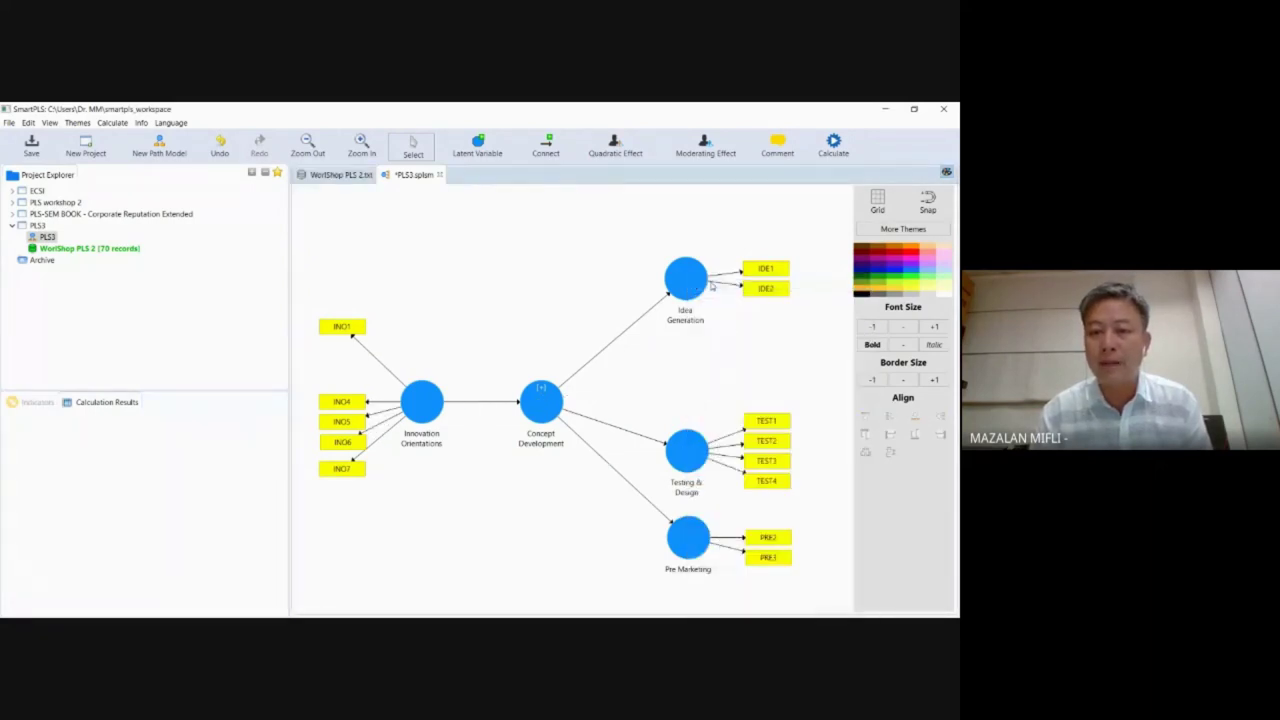
Step: Show the indicators of the Concept Development construct and delete BA1, BA2, BA3 and BA4 from it
{"action": "right_click", "coordinate": [544, 398]}
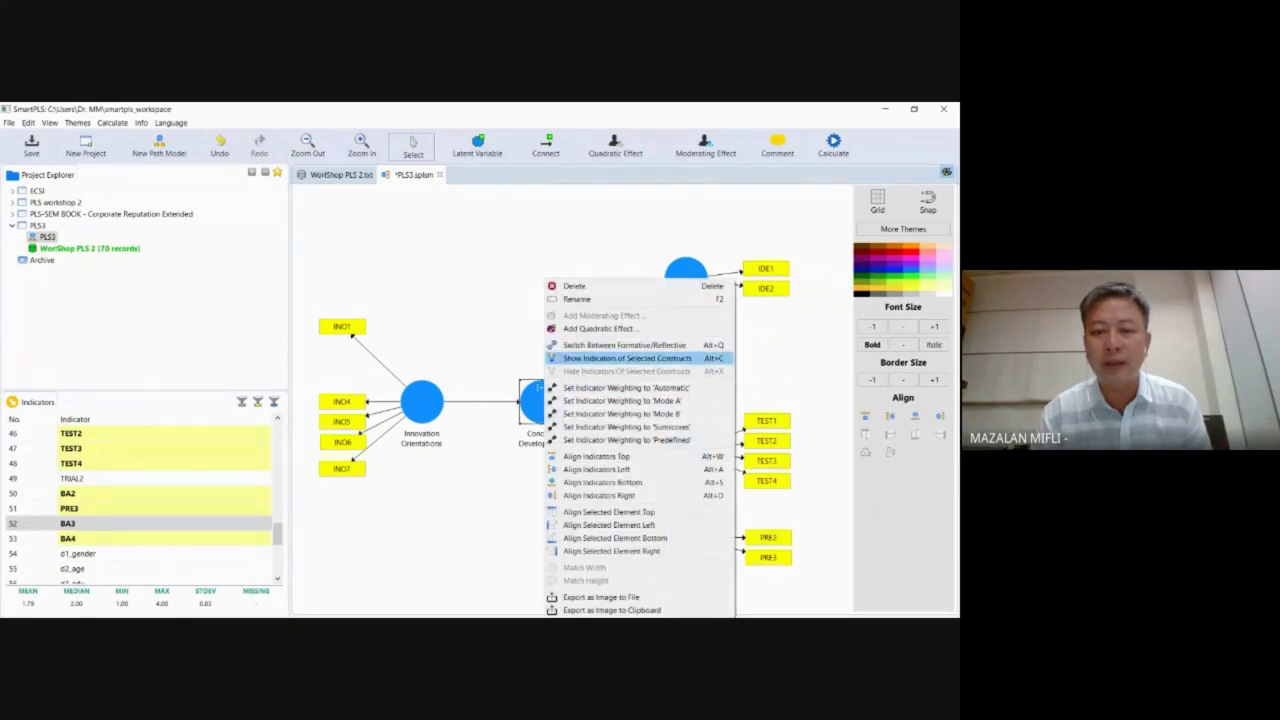
{"action": "left_click", "coordinate": [590, 359]}
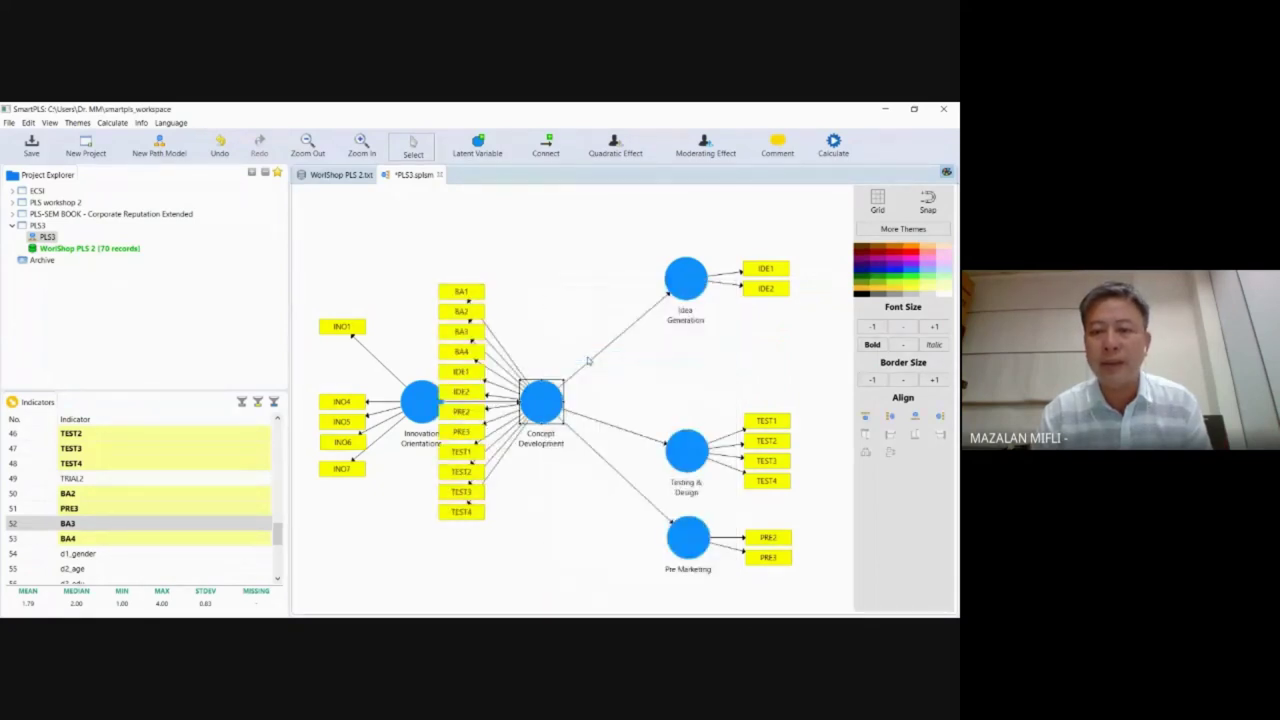
{"action": "left_click", "coordinate": [475, 292]}
{"action": "right_click", "coordinate": [475, 291]}
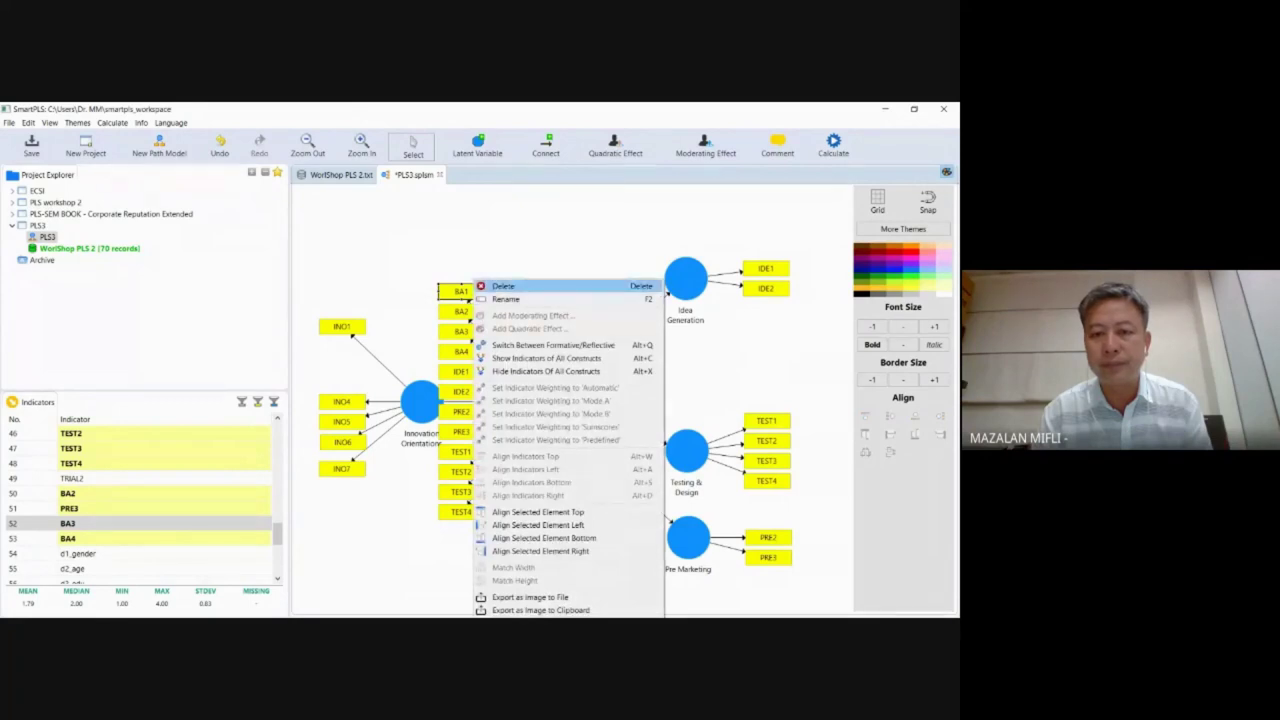
{"action": "left_click", "coordinate": [500, 286]}
{"action": "right_click", "coordinate": [467, 318]}
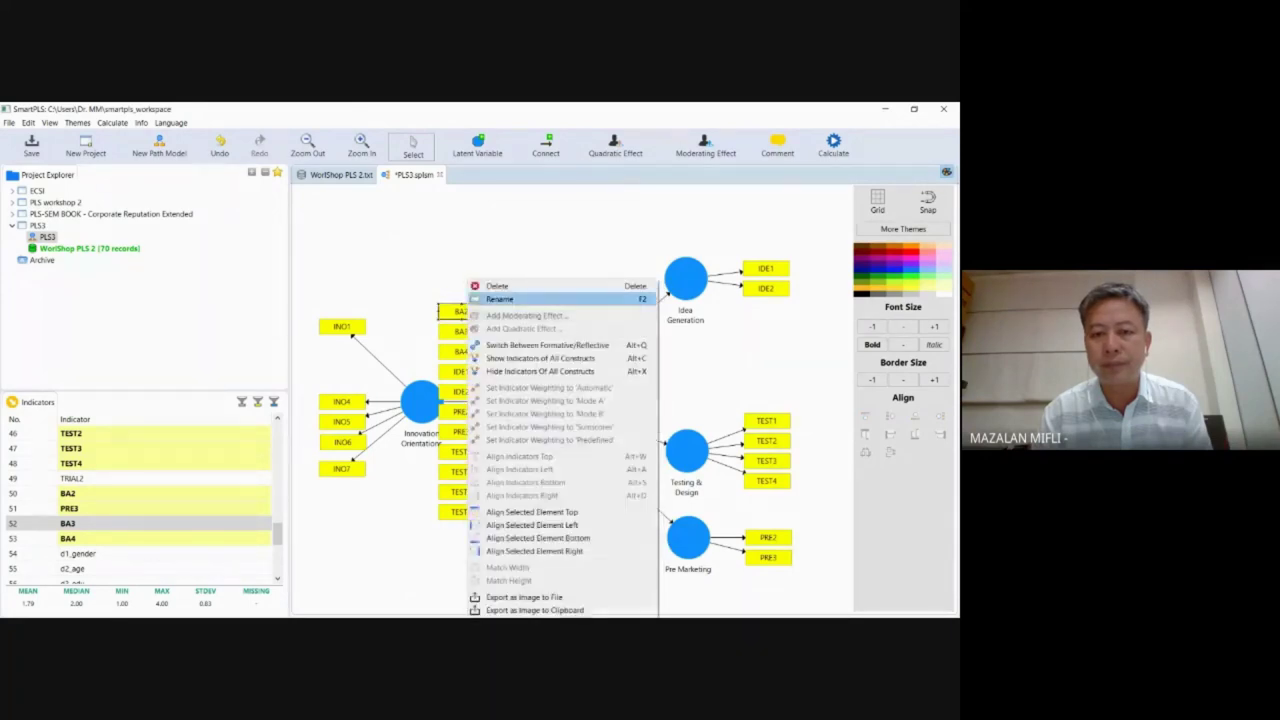
{"action": "left_click", "coordinate": [492, 291]}
{"action": "right_click", "coordinate": [479, 338]}
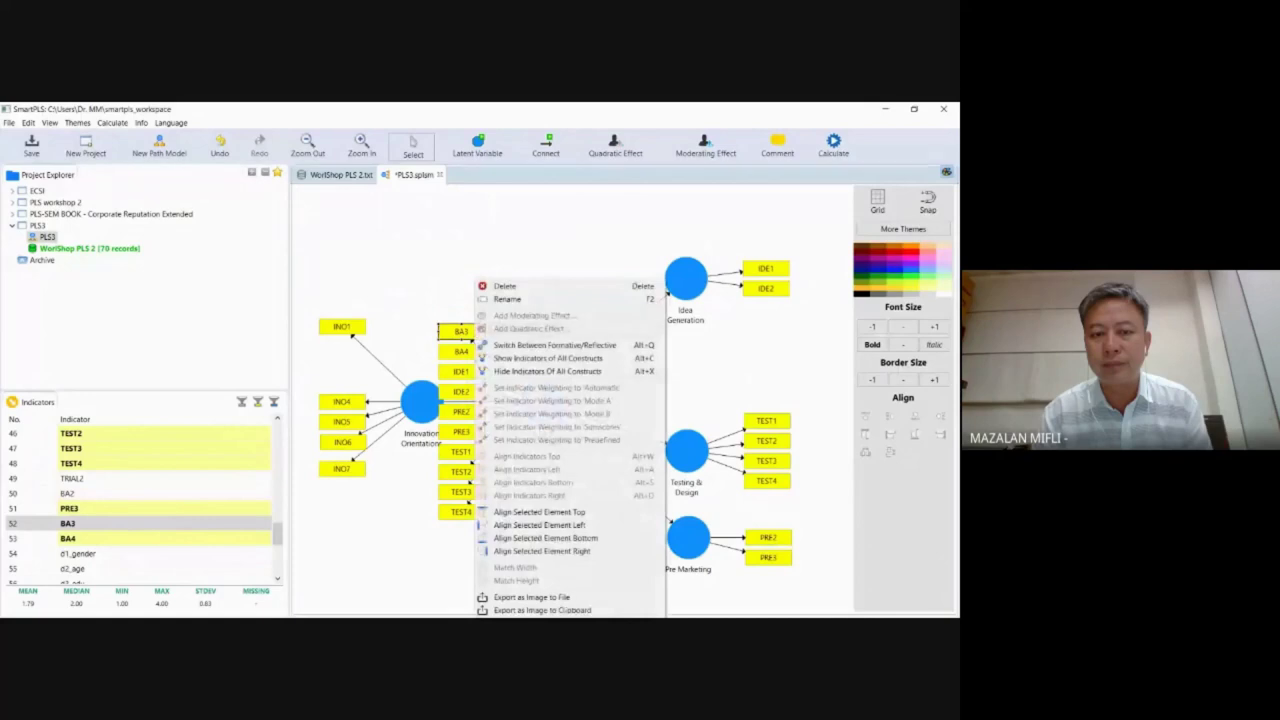
{"action": "left_click", "coordinate": [492, 287]}
{"action": "right_click", "coordinate": [478, 356]}
{"action": "left_click", "coordinate": [500, 287]}
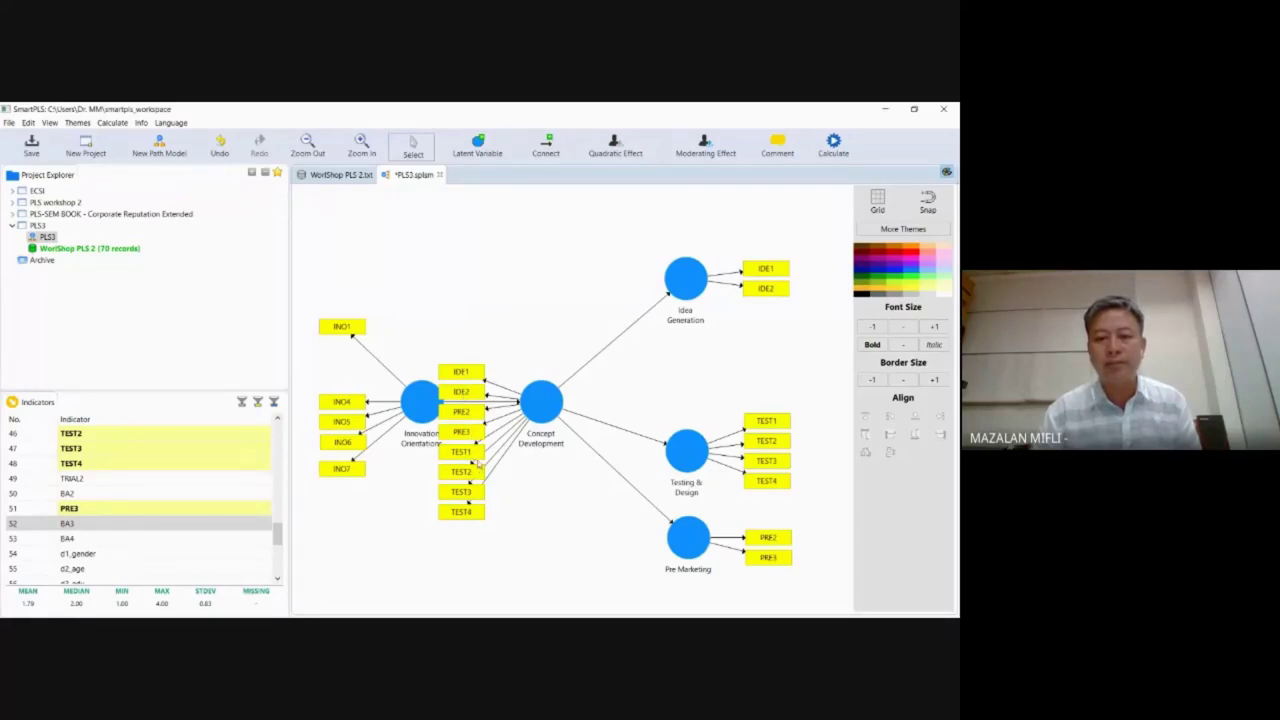
Step: Hide the remaining indicators of the Concept Development construct
{"action": "left_click", "coordinate": [532, 400]}
{"action": "right_click", "coordinate": [532, 400]}
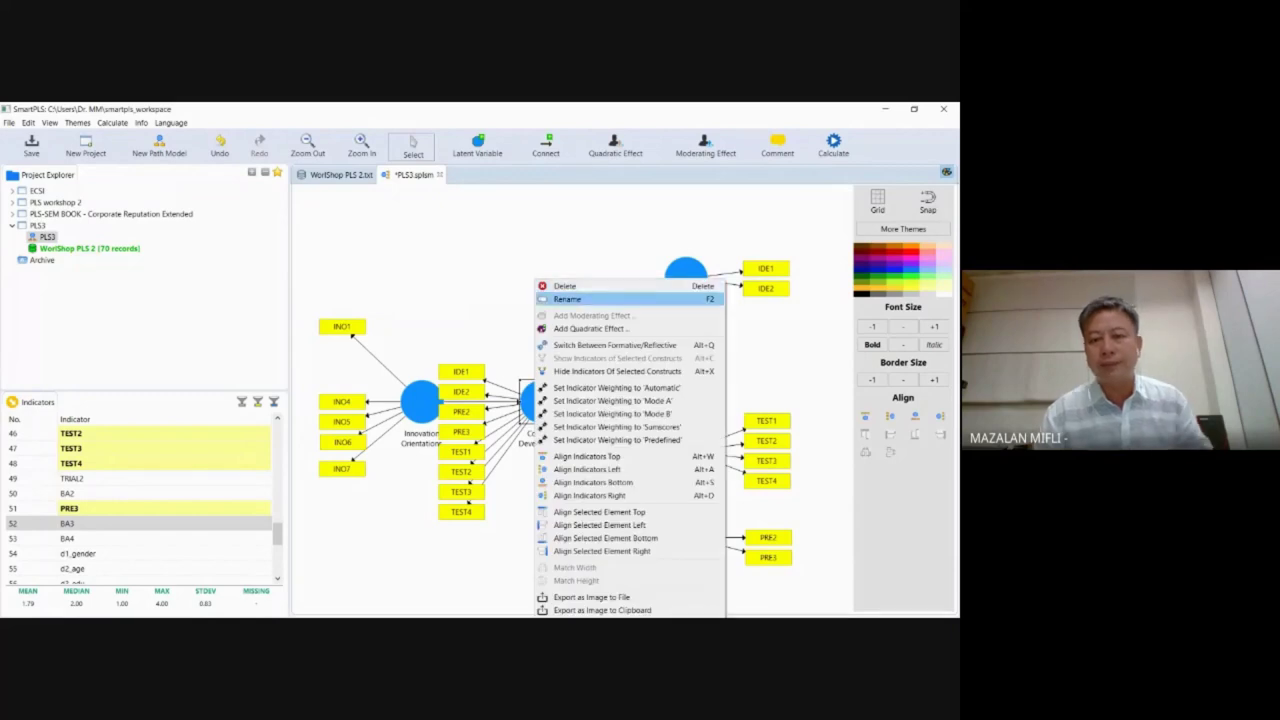
{"action": "left_click", "coordinate": [612, 371]}
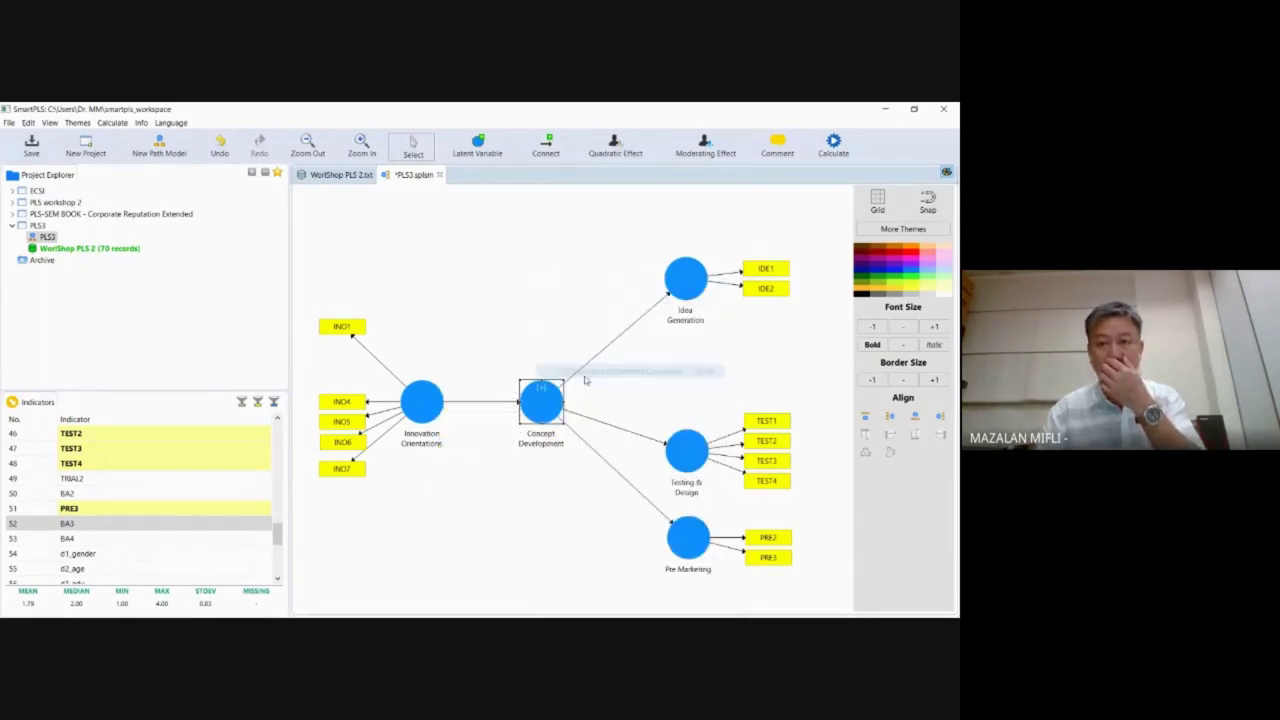
Step: Run the Consistent PLS Algorithm on the PLS3 model and view Construct Reliability and Validity in the full report
{"action": "left_click", "coordinate": [834, 145]}
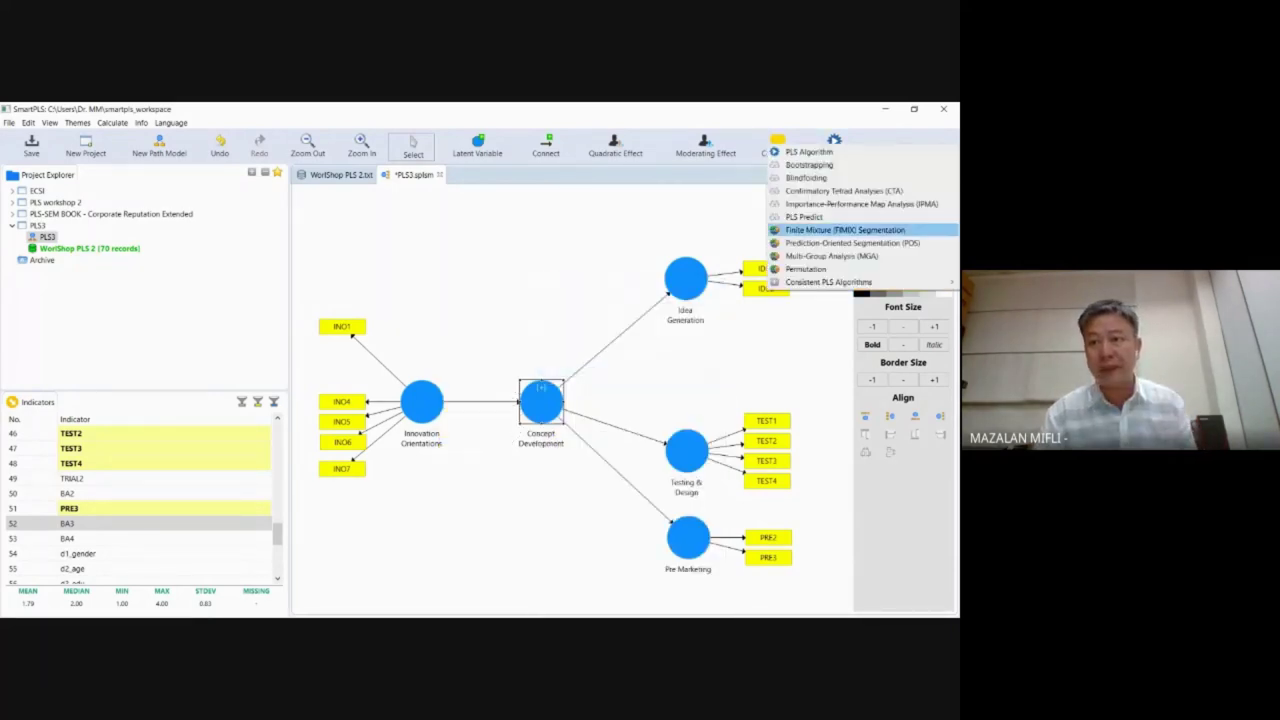
{"action": "mouse_move", "coordinate": [850, 282]}
{"action": "left_click", "coordinate": [655, 282]}
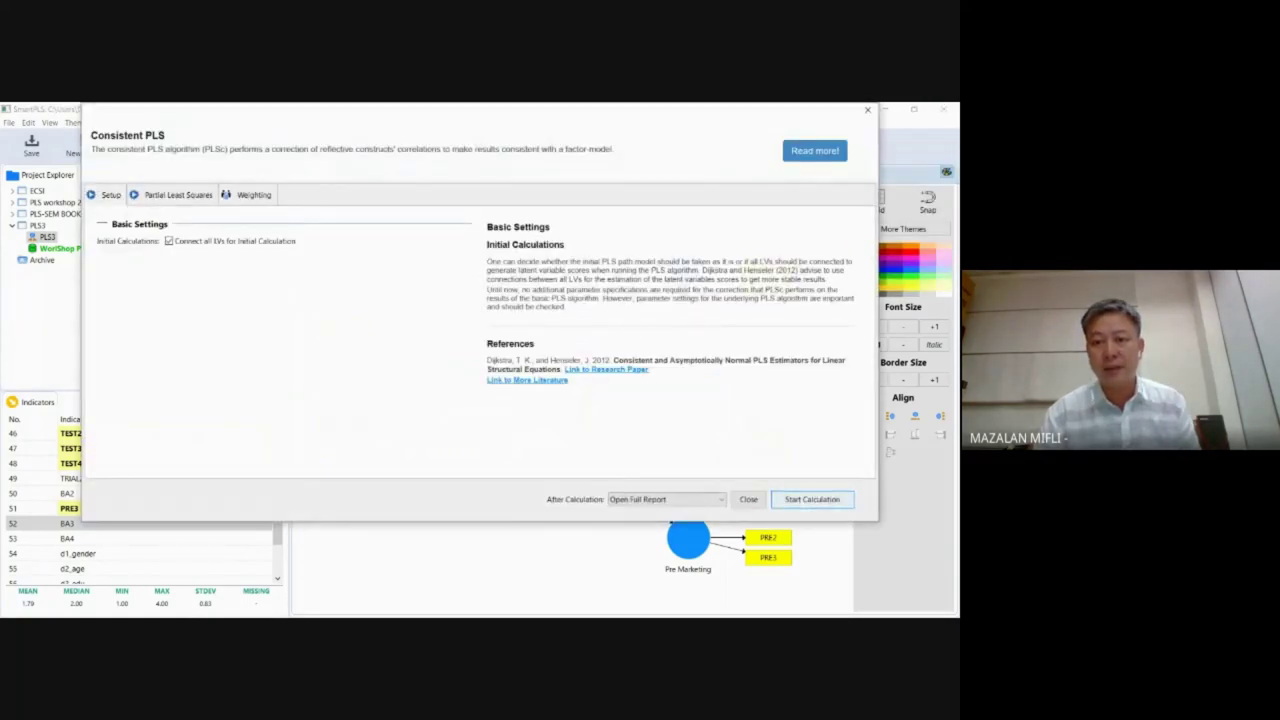
{"action": "left_click", "coordinate": [812, 499]}
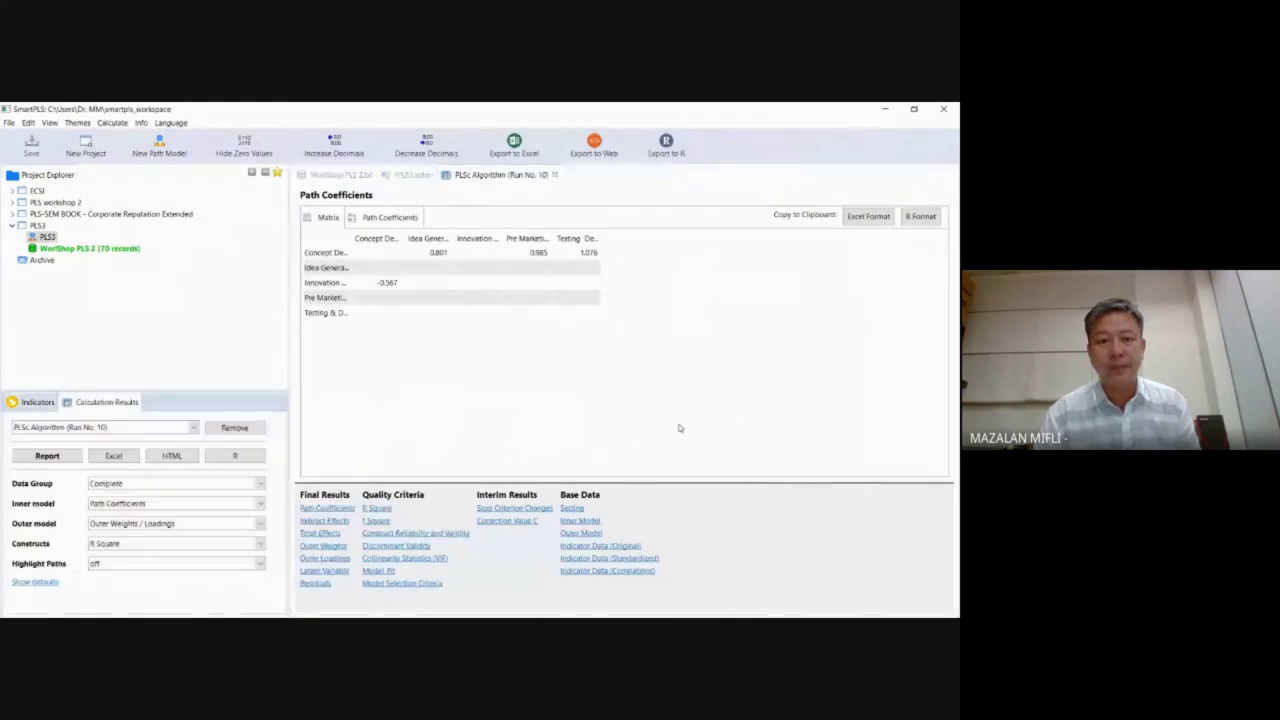
{"action": "left_click", "coordinate": [397, 535]}
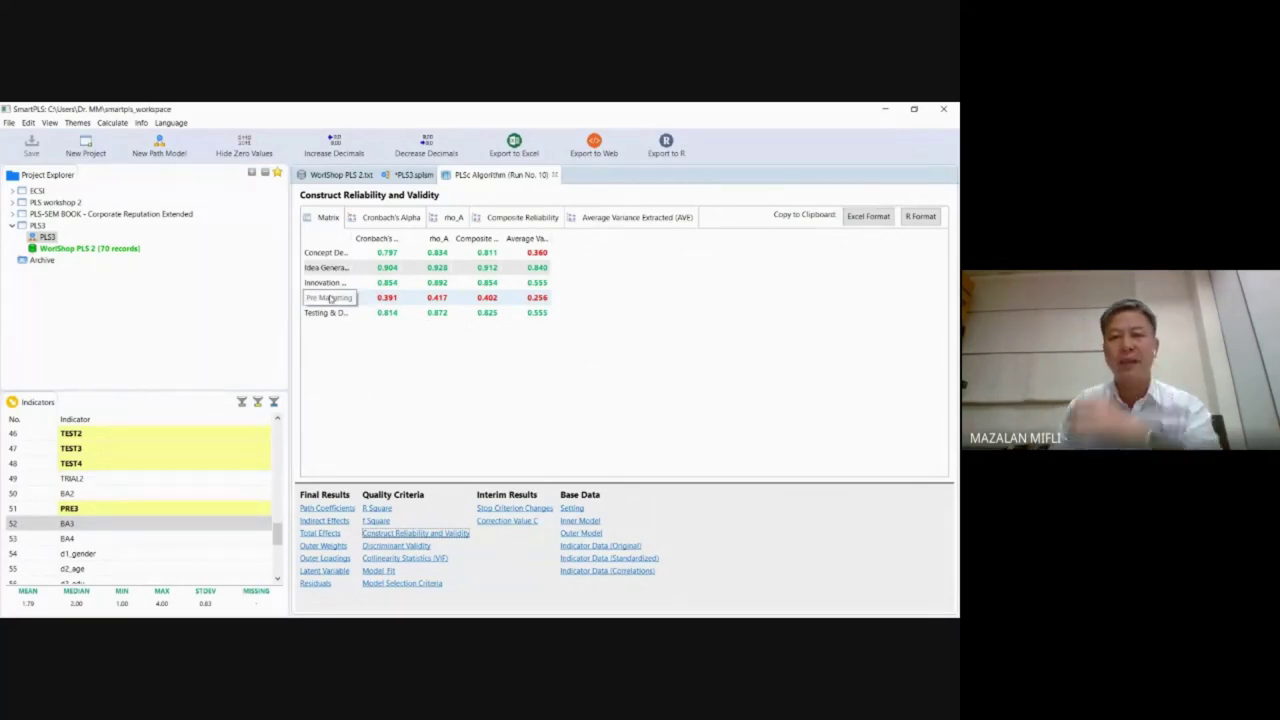
Step: Return to the PLS3 path model and delete the Pre Marketing construct
{"action": "left_click", "coordinate": [410, 176]}
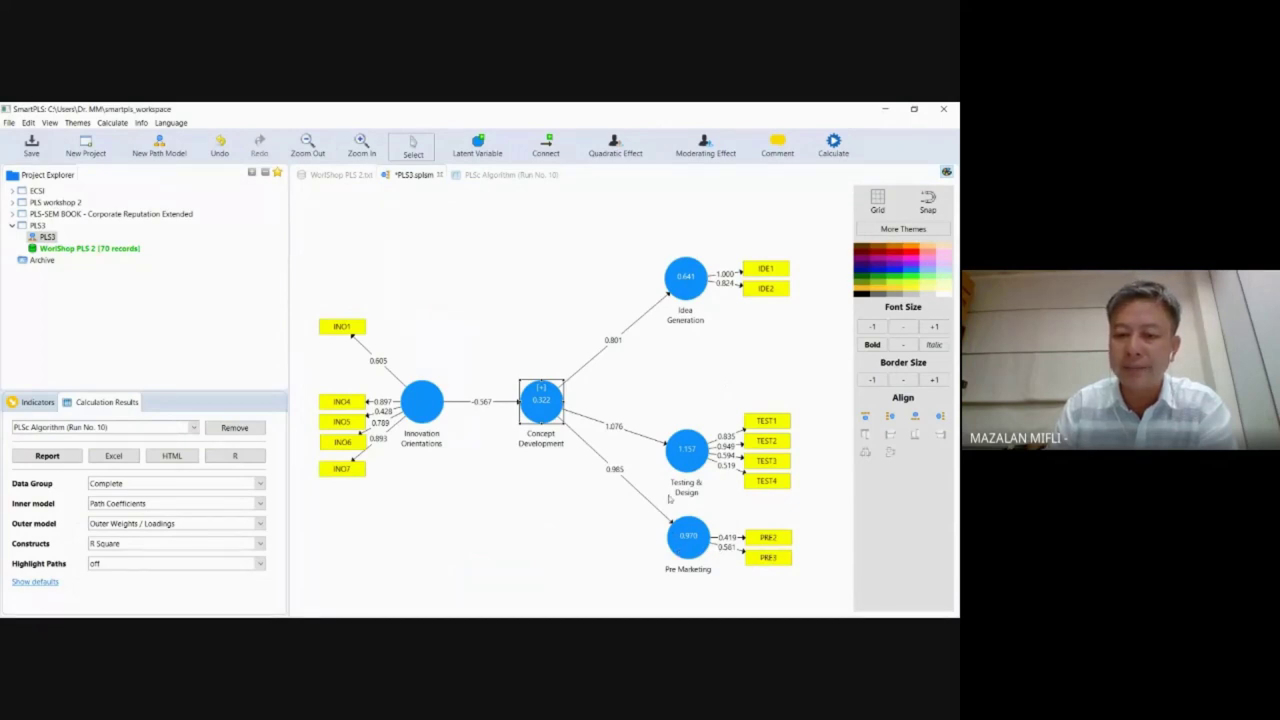
{"action": "mouse_move", "coordinate": [672, 537]}
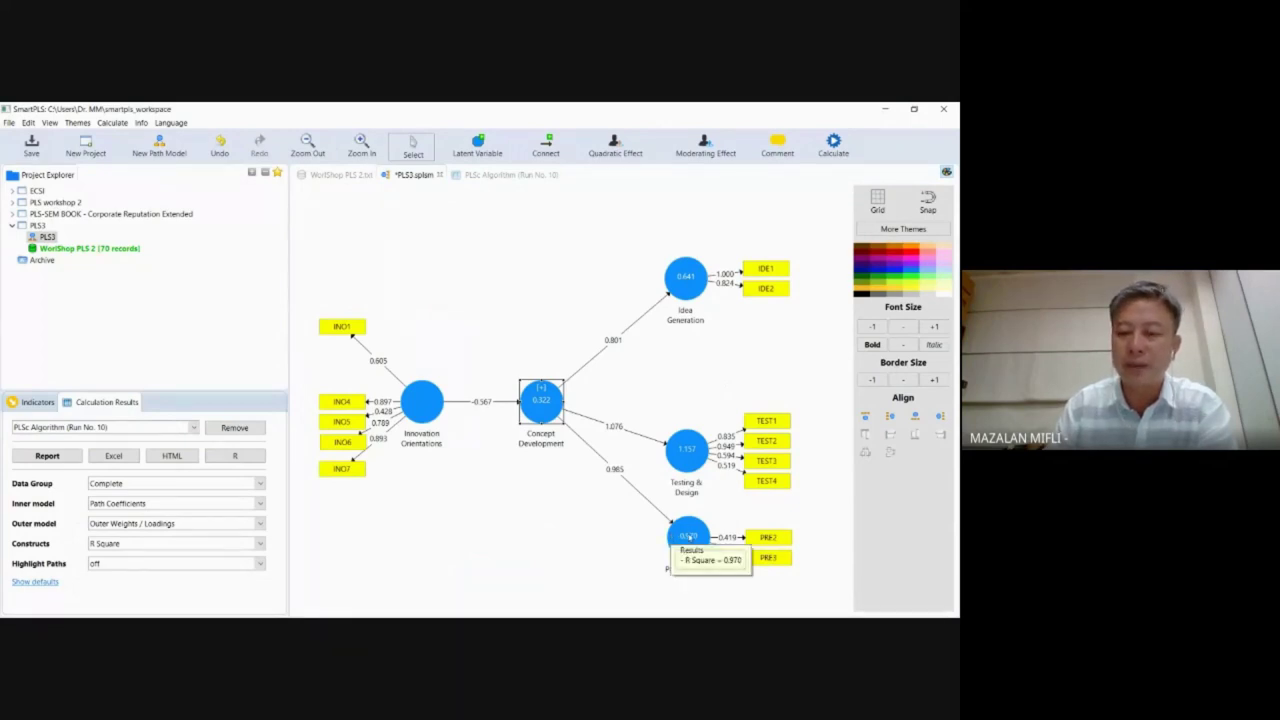
{"action": "right_click", "coordinate": [691, 536]}
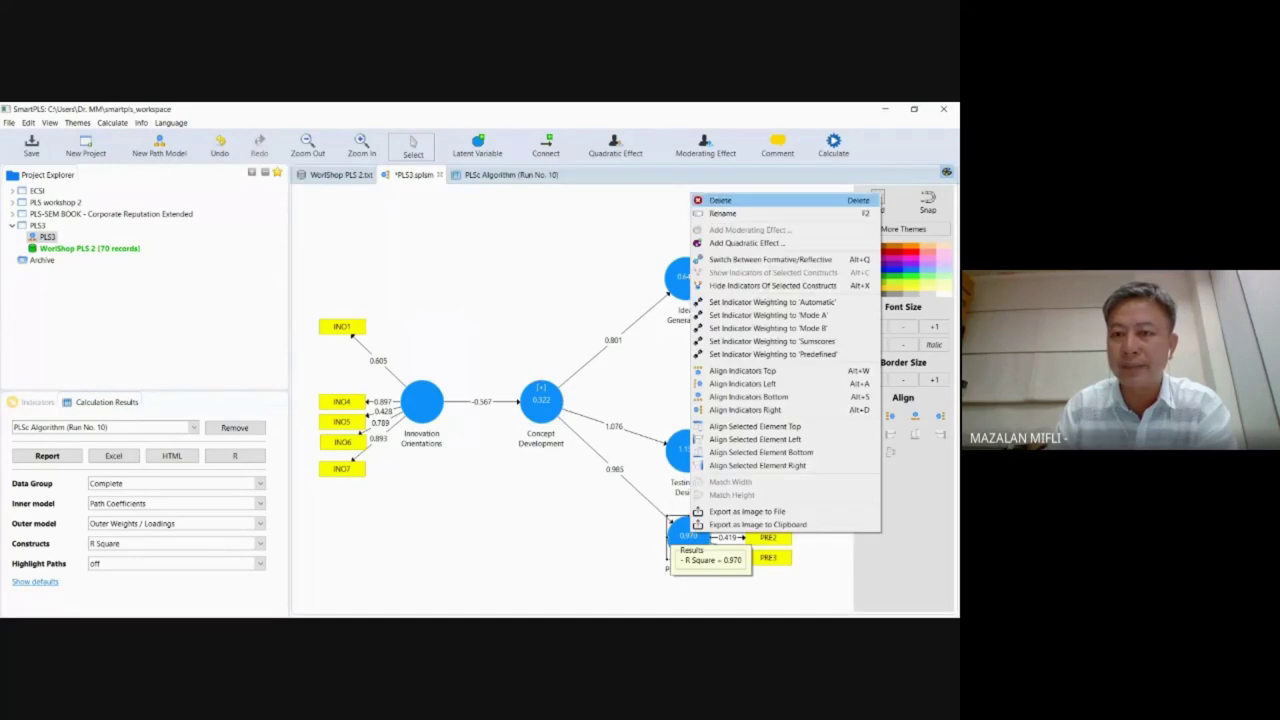
{"action": "left_click", "coordinate": [720, 200]}
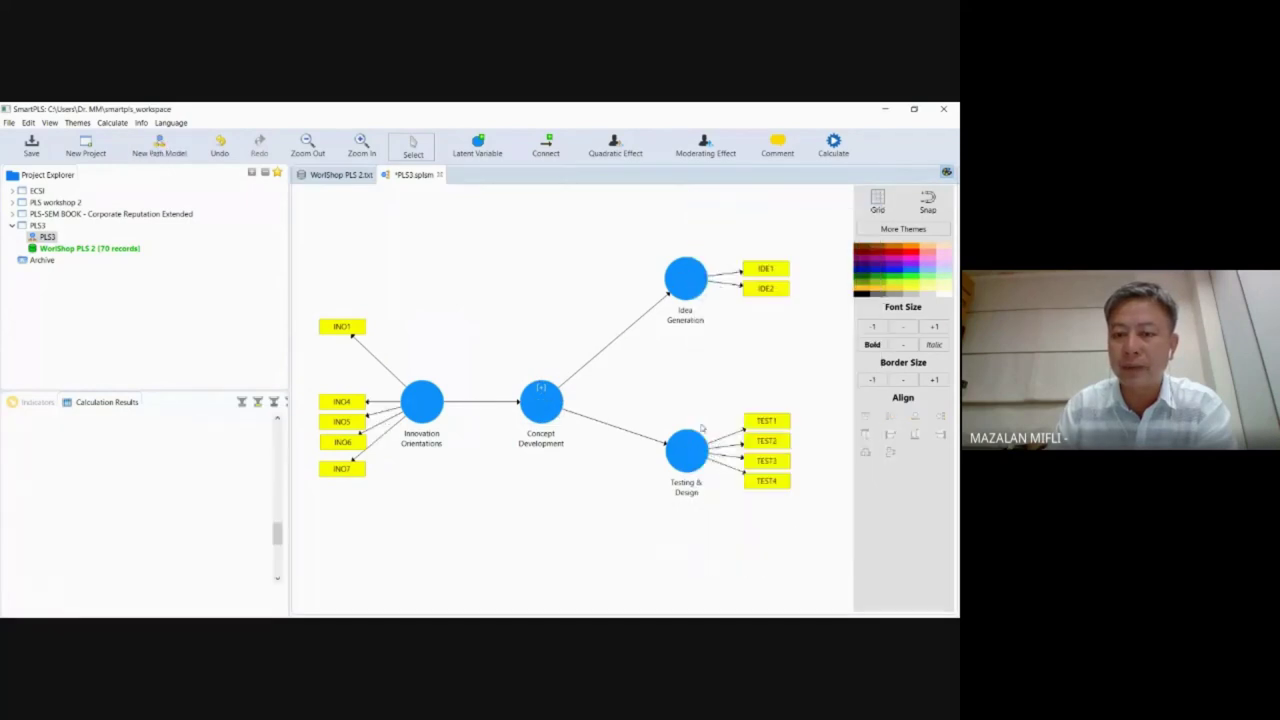
Step: Show the Concept Development construct's indicators, delete PRE2 and PRE3 from it, and hide the remaining ones
{"action": "right_click", "coordinate": [536, 416]}
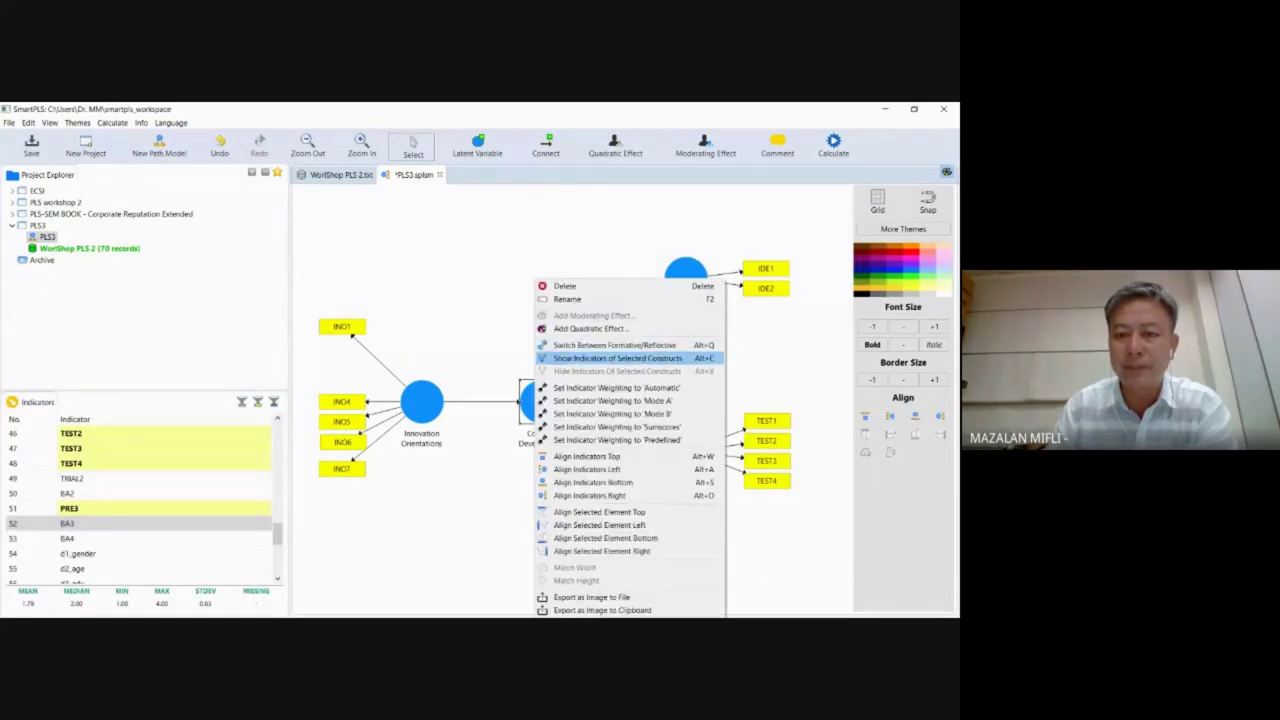
{"action": "left_click", "coordinate": [600, 358]}
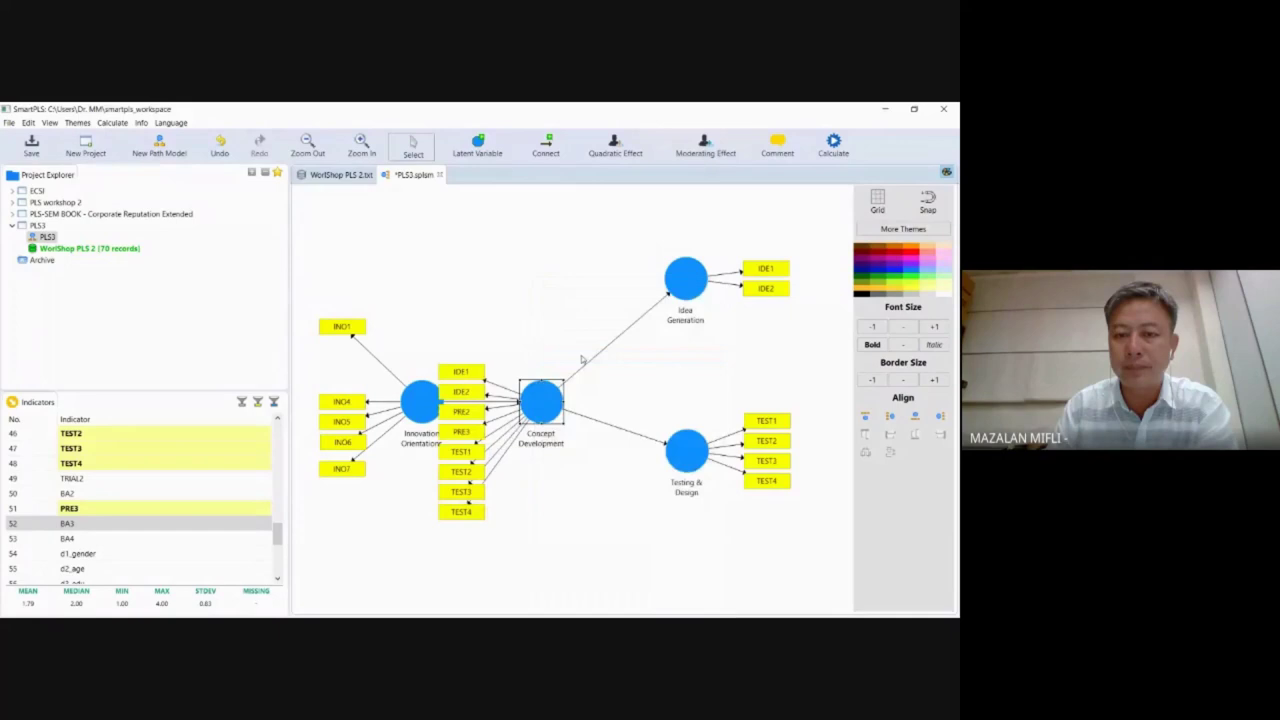
{"action": "left_click", "coordinate": [465, 417]}
{"action": "right_click", "coordinate": [465, 417]}
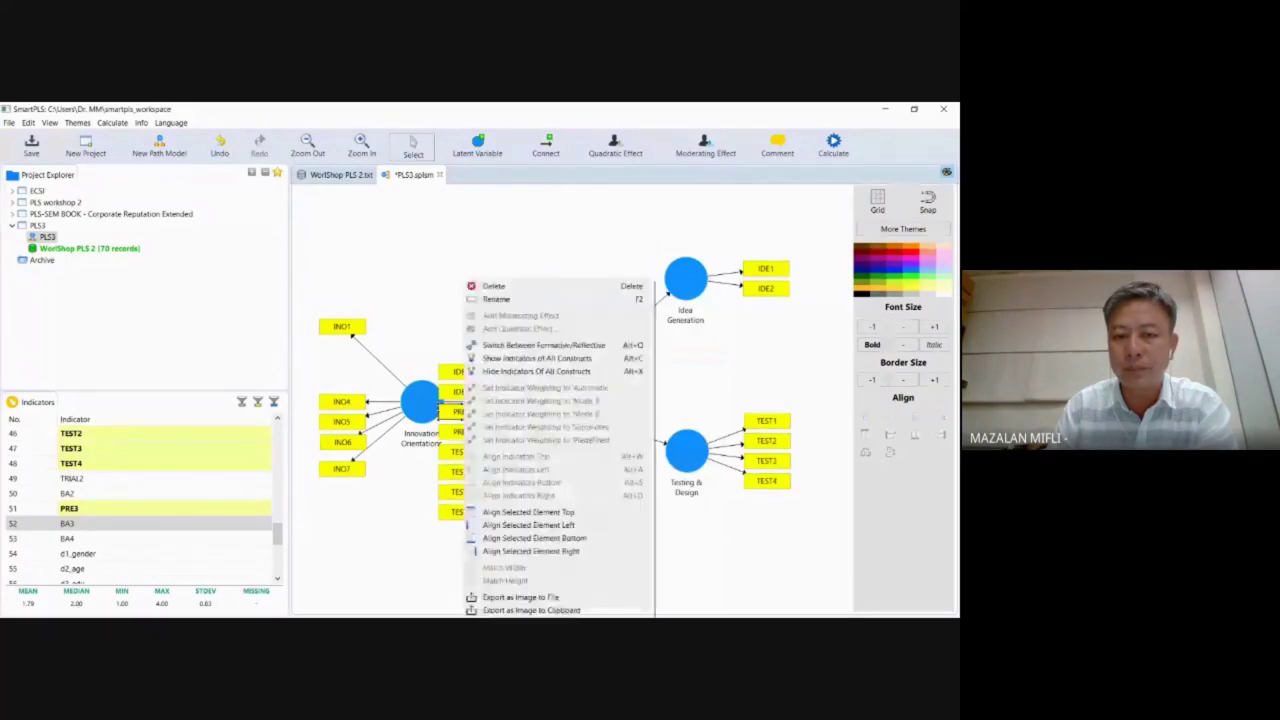
{"action": "left_click", "coordinate": [490, 286]}
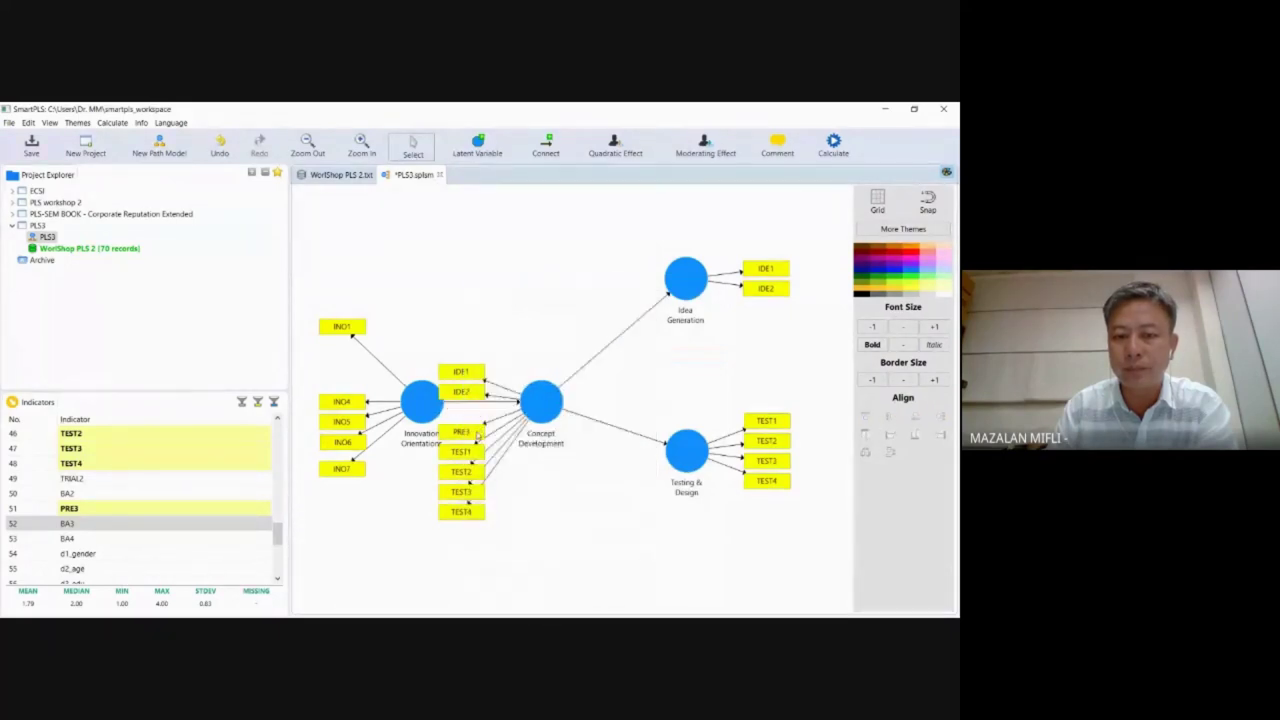
{"action": "right_click", "coordinate": [478, 437]}
{"action": "left_click", "coordinate": [490, 286]}
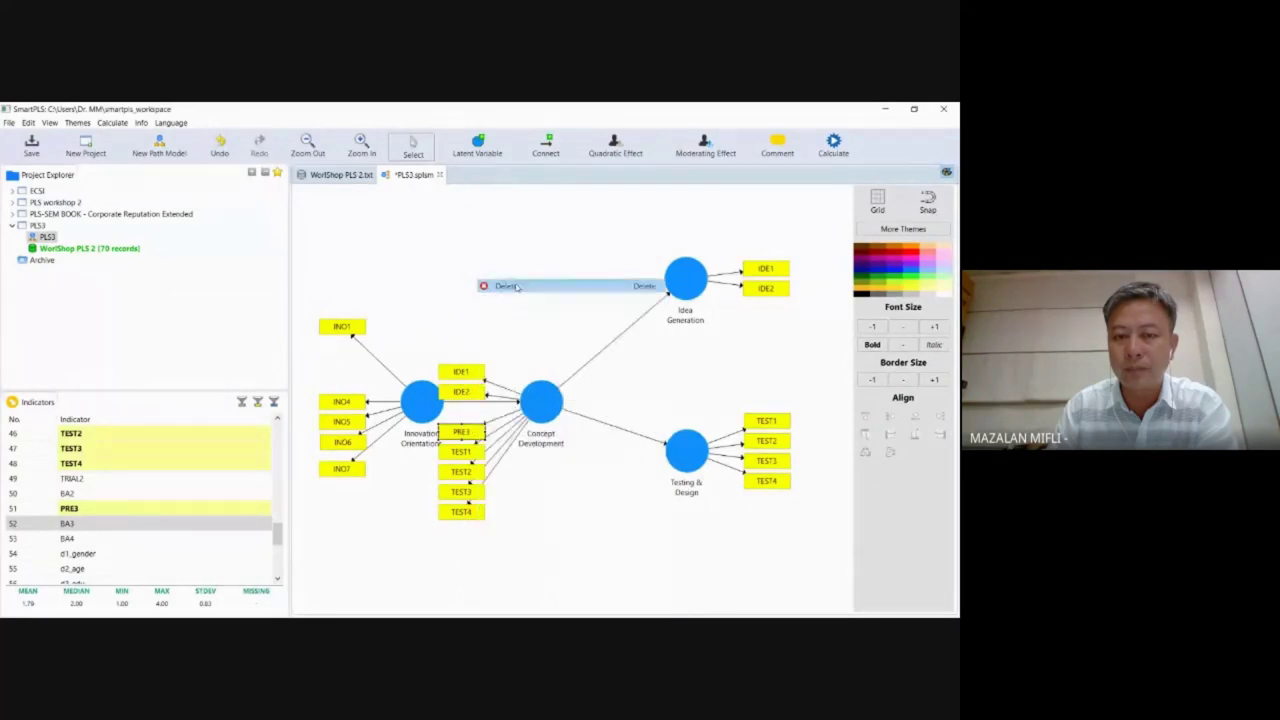
{"action": "right_click", "coordinate": [558, 412]}
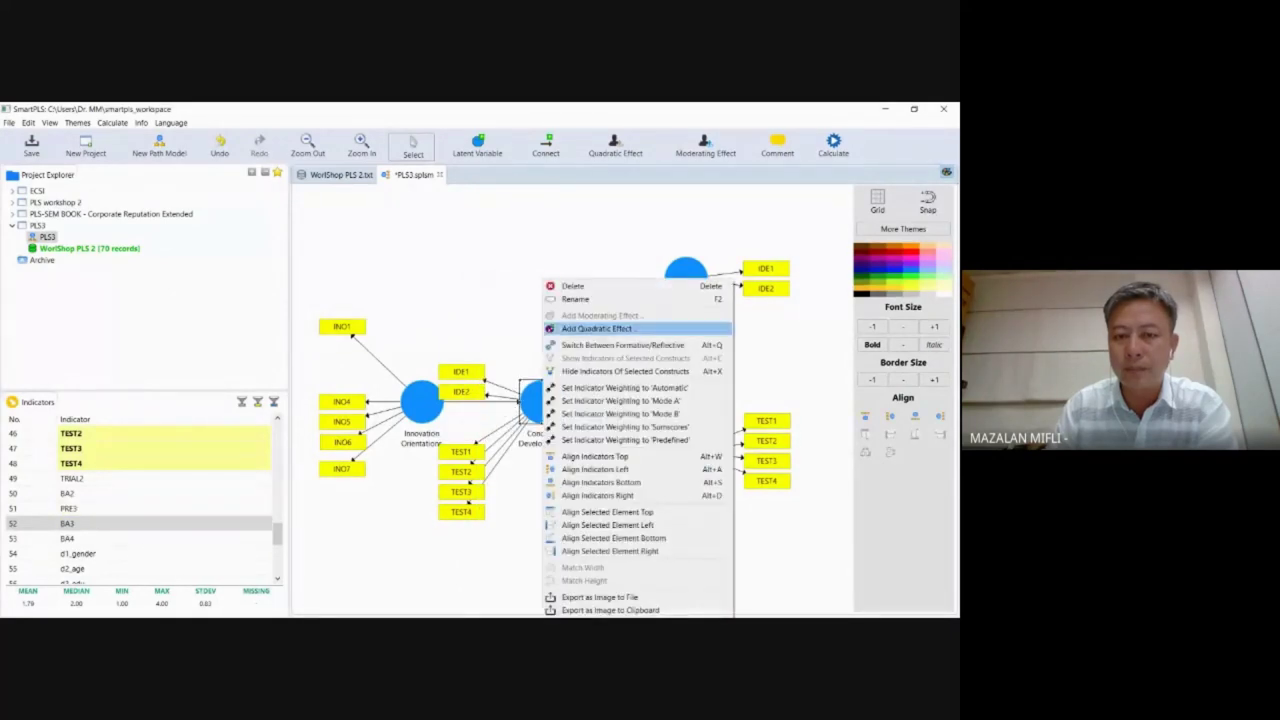
{"action": "left_click", "coordinate": [588, 372]}
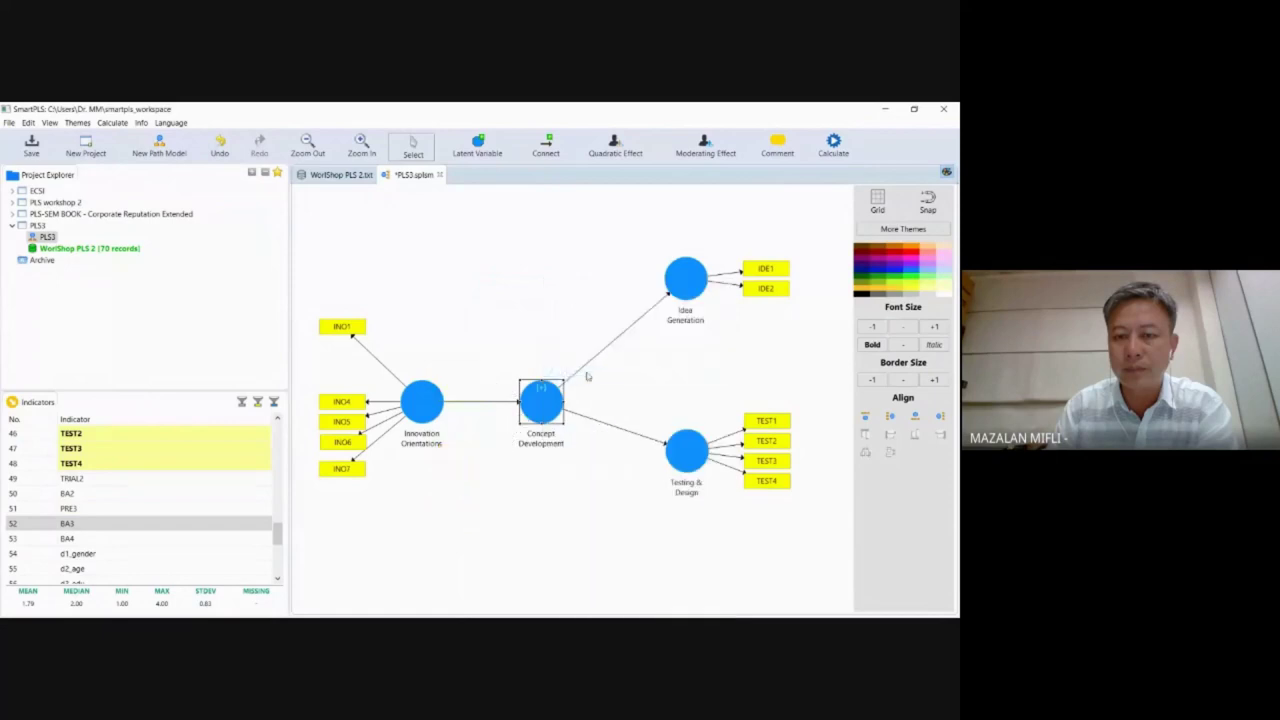
Step: Move the Idea Generation and Testing & Design constructs closer together on the path model
{"action": "right_click", "coordinate": [688, 290]}
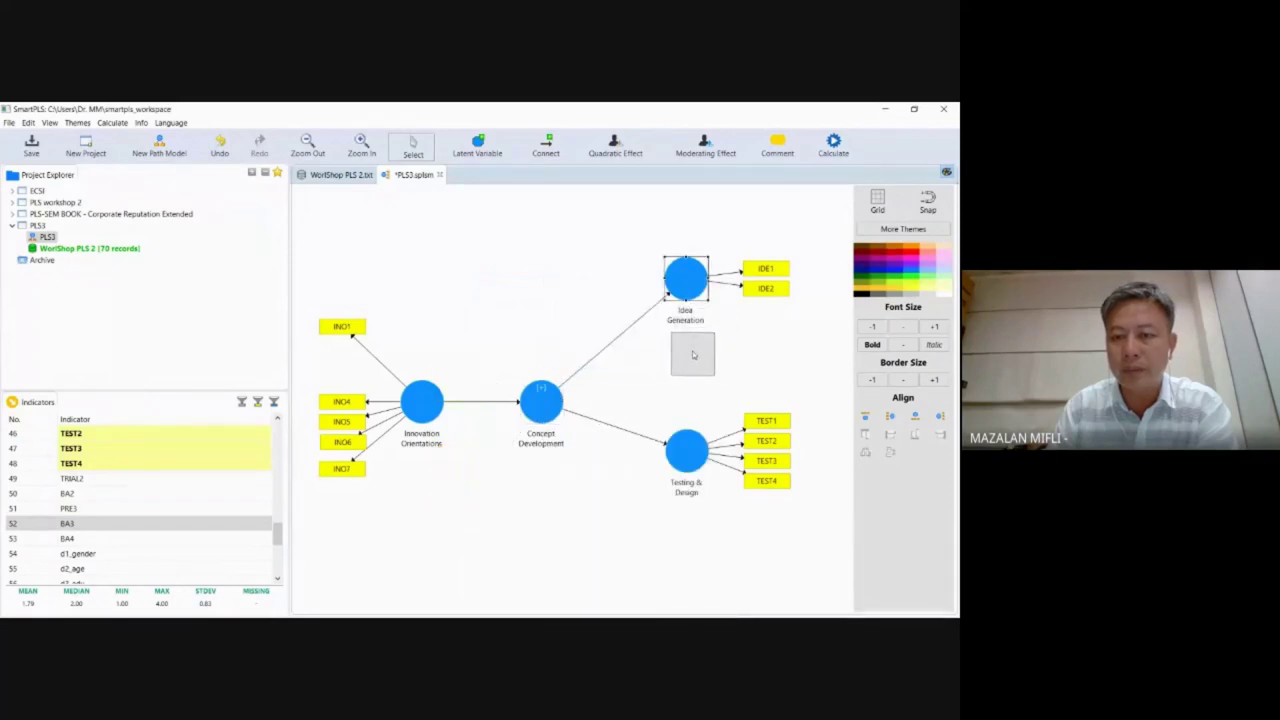
{"action": "left_click_drag", "start_coordinate": [693, 355], "coordinate": [693, 357]}
{"action": "left_click_drag", "start_coordinate": [690, 452], "coordinate": [701, 434]}
{"action": "left_click", "coordinate": [503, 203]}
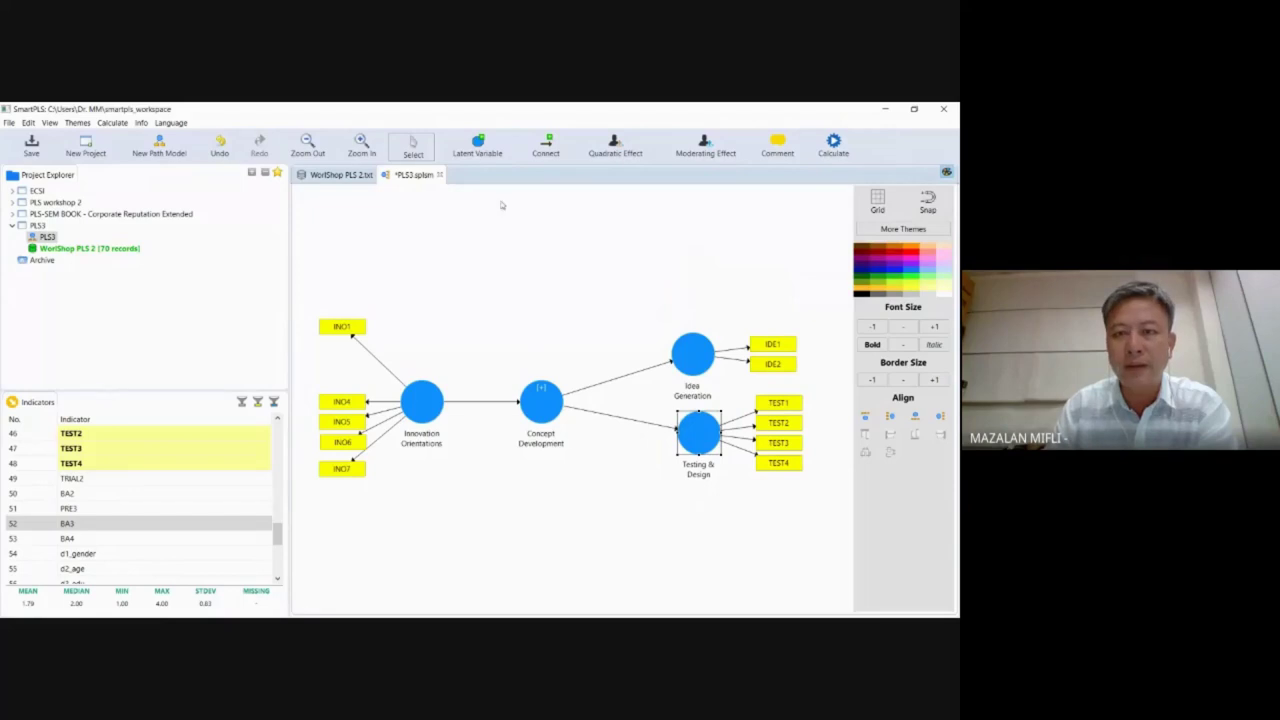
Step: Rerun the Consistent PLS Algorithm on the model without Pre Marketing and view its Construct Reliability and Validity
{"action": "left_click", "coordinate": [836, 148]}
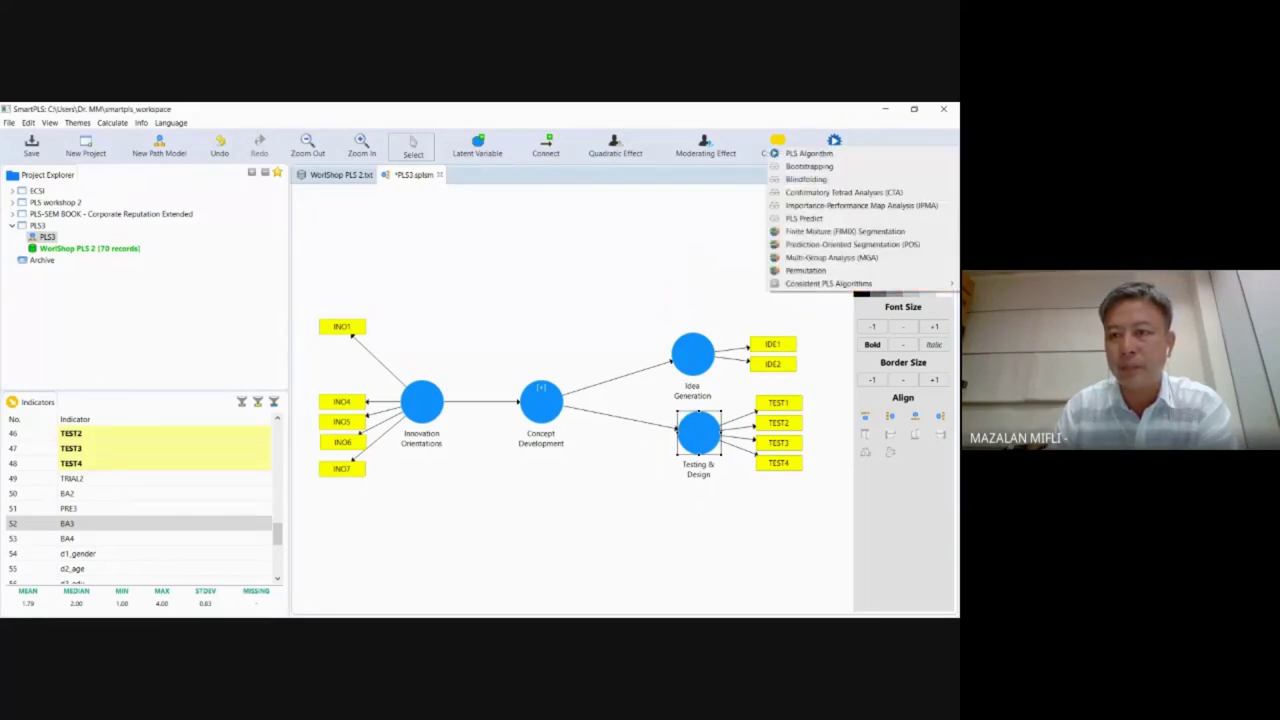
{"action": "mouse_move", "coordinate": [822, 288]}
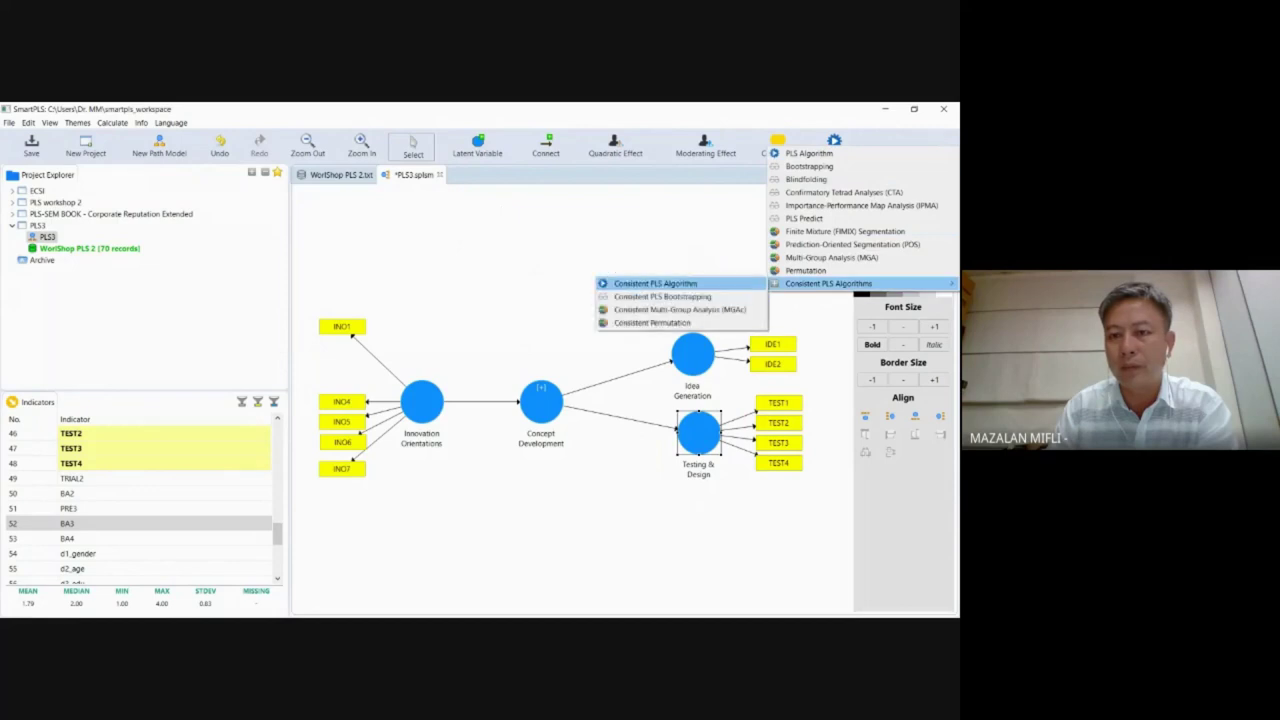
{"action": "left_click", "coordinate": [652, 283]}
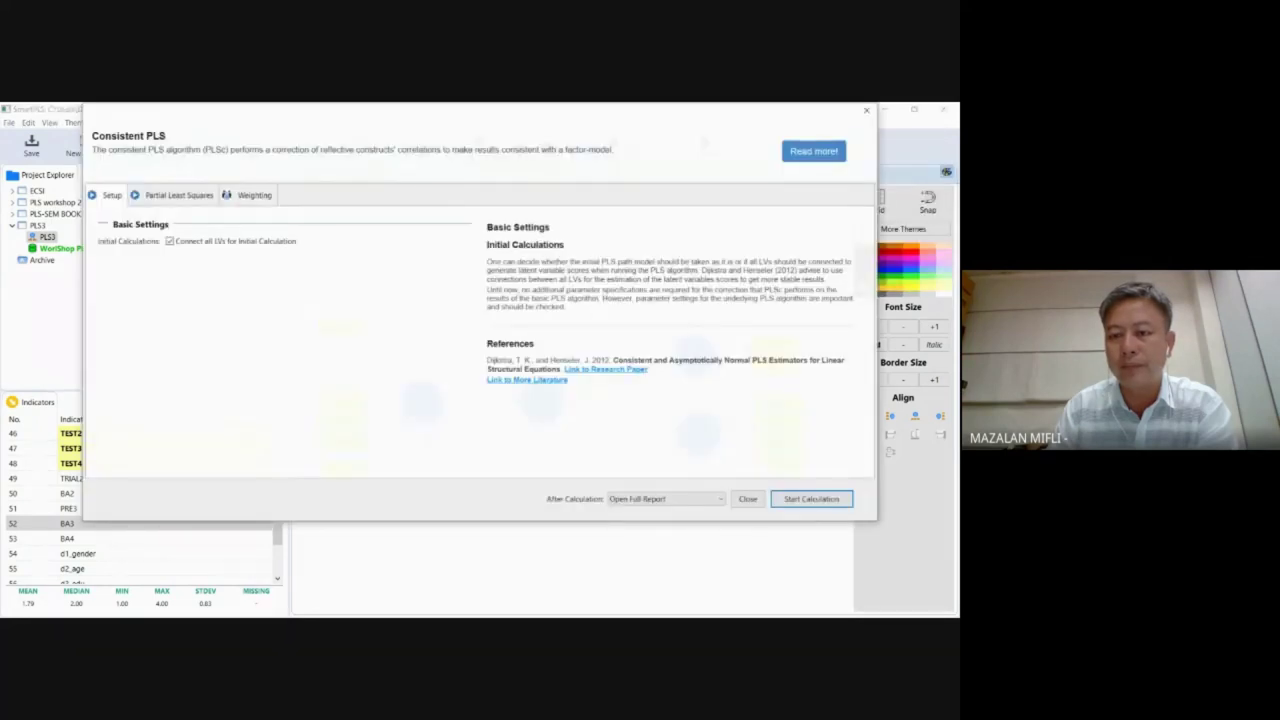
{"action": "key", "text": "Return"}
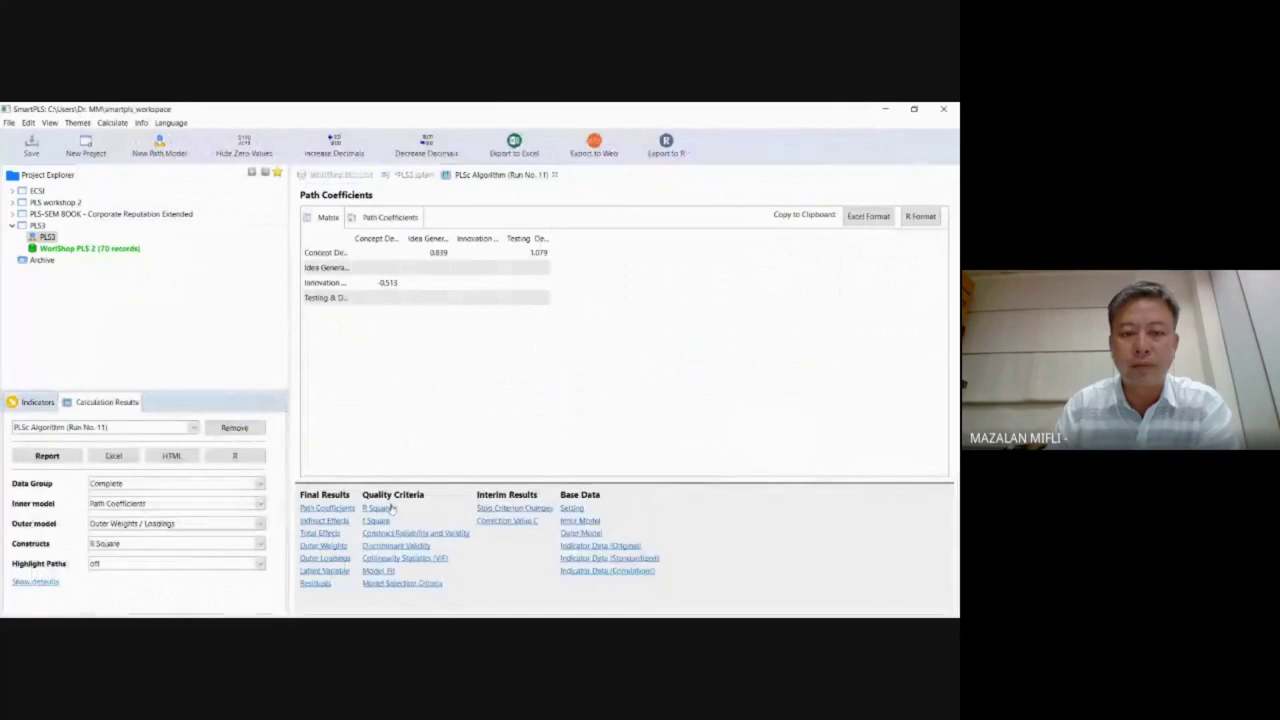
{"action": "left_click", "coordinate": [405, 533]}
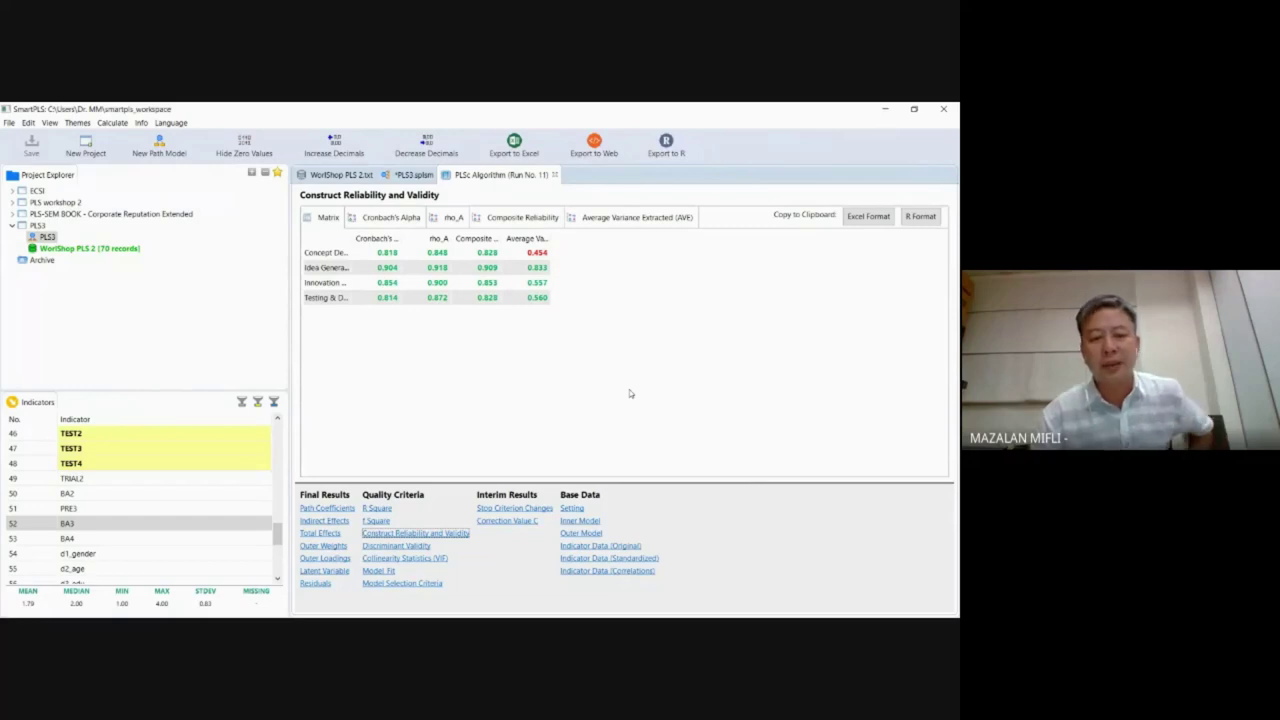
Step: Examine the Outer Loadings of all indicators, from IDE1 through TEST4, in the PLSc Algorithm report
{"action": "left_click", "coordinate": [325, 558]}
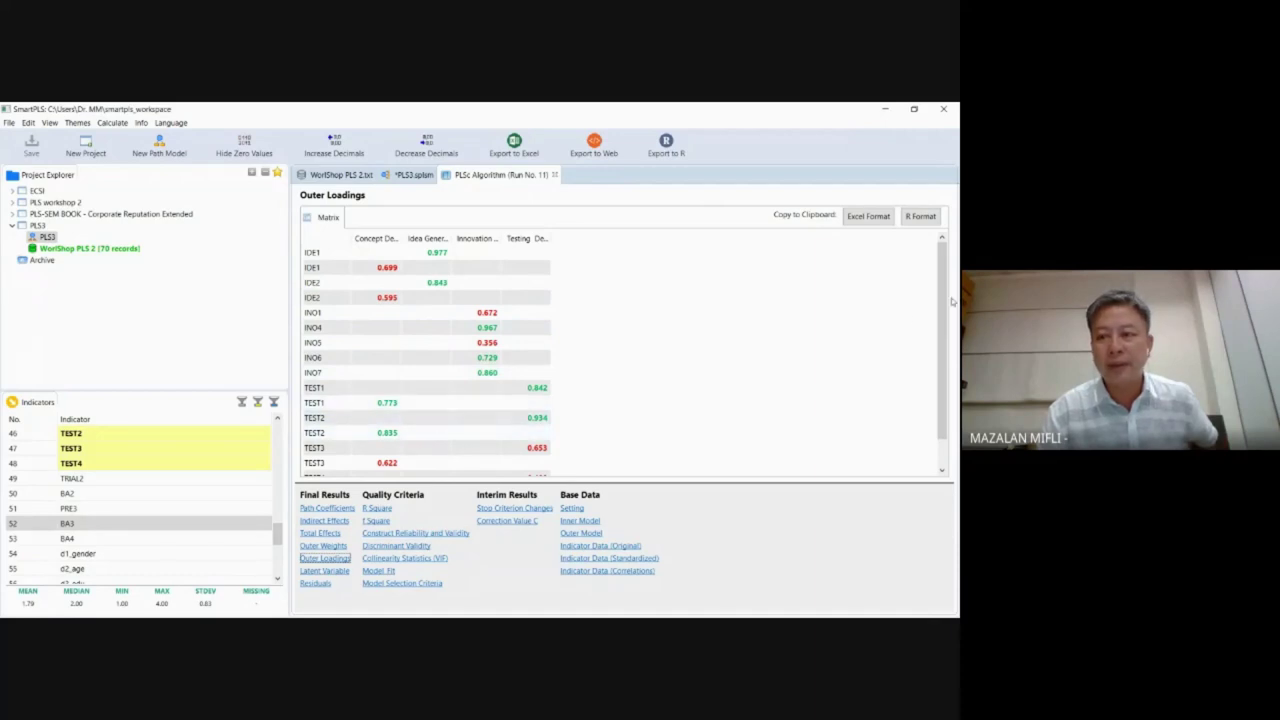
{"action": "left_click_drag", "start_coordinate": [945, 304], "coordinate": [950, 356]}
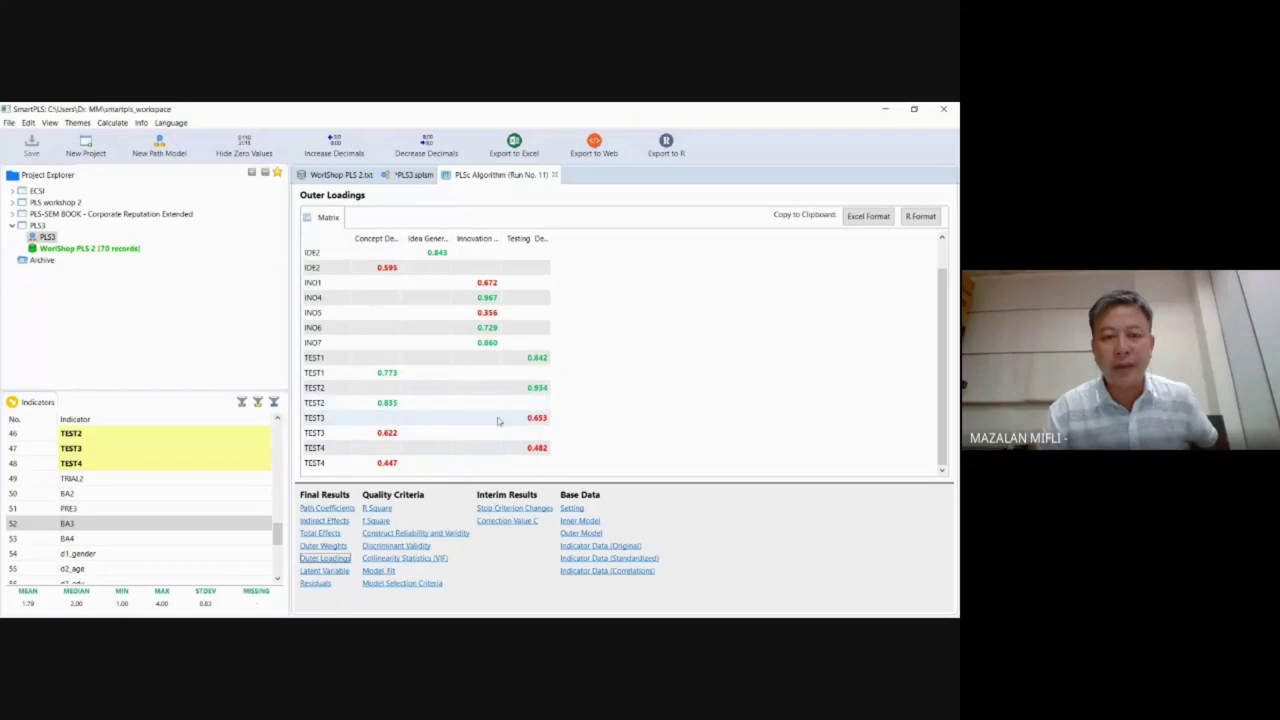
{"action": "left_click_drag", "start_coordinate": [942, 430], "coordinate": [935, 367]}
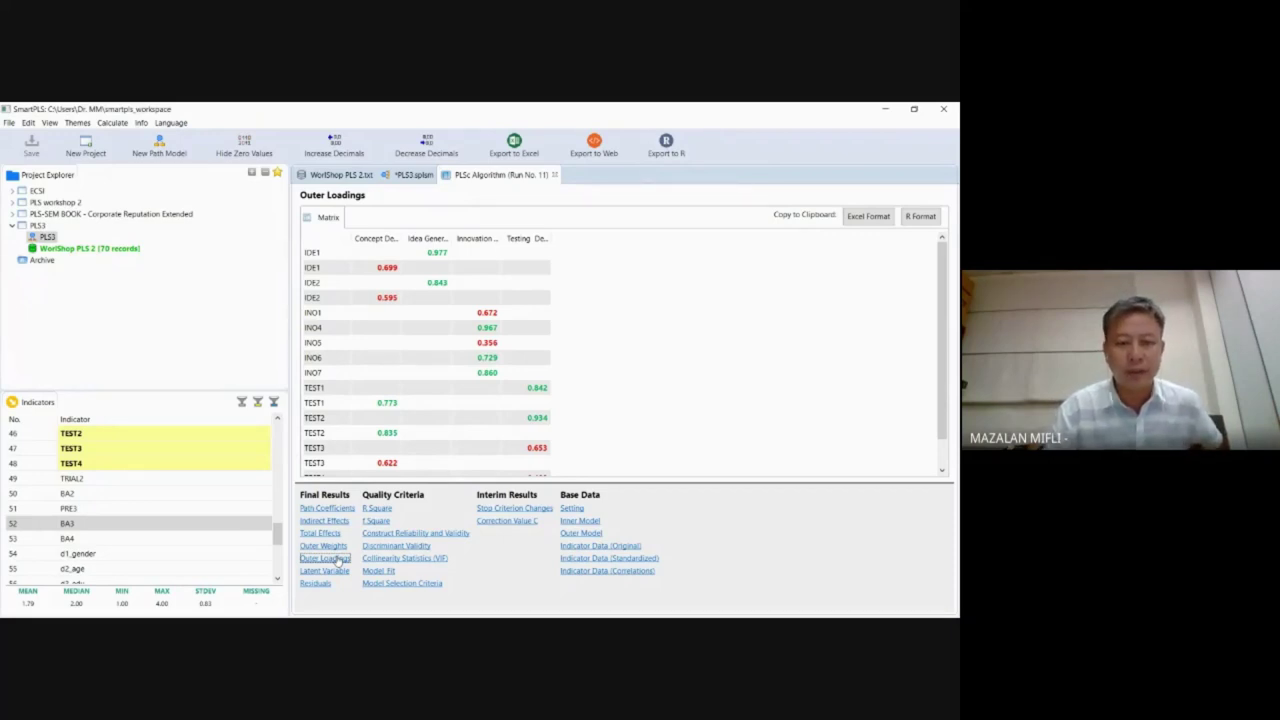
Step: Reopen Construct Reliability and Validity and widen the columns to read the Cronbach's Alpha, Composite Reliability and Average Variance Extracted headings
{"action": "left_click", "coordinate": [408, 534]}
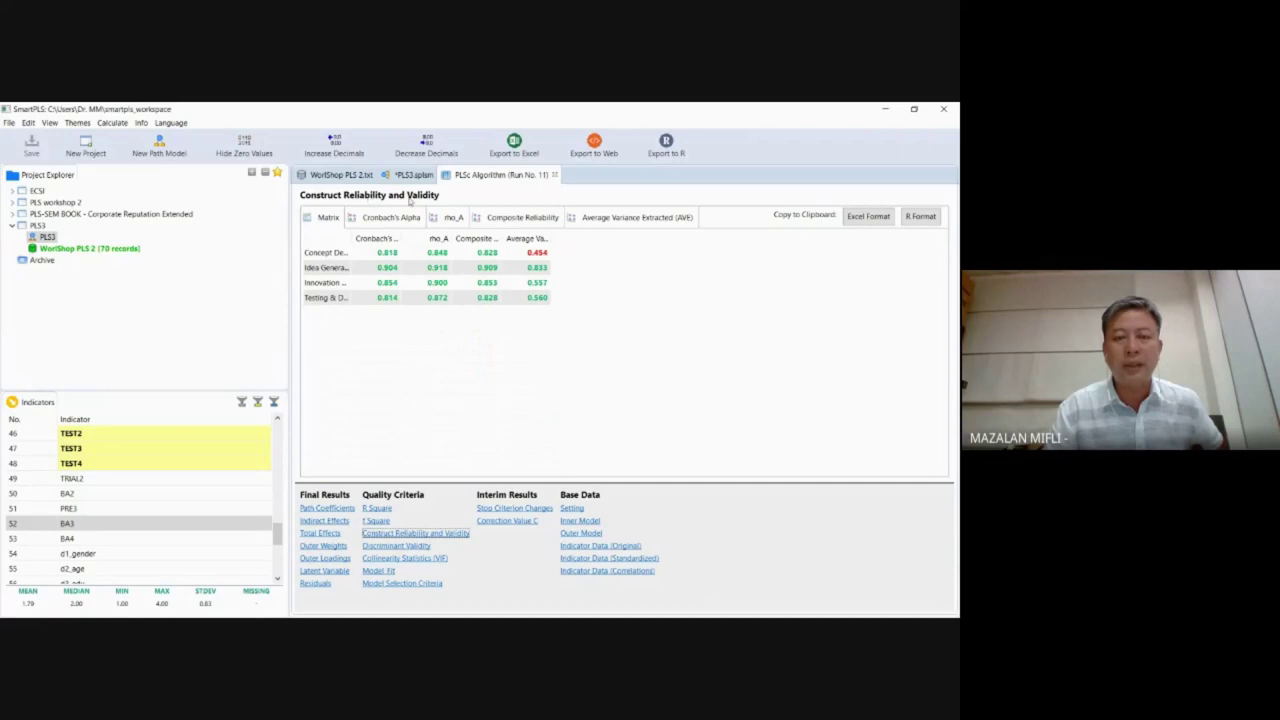
{"action": "left_click_drag", "start_coordinate": [401, 238], "coordinate": [431, 237]}
{"action": "left_click_drag", "start_coordinate": [531, 237], "coordinate": [632, 238]}
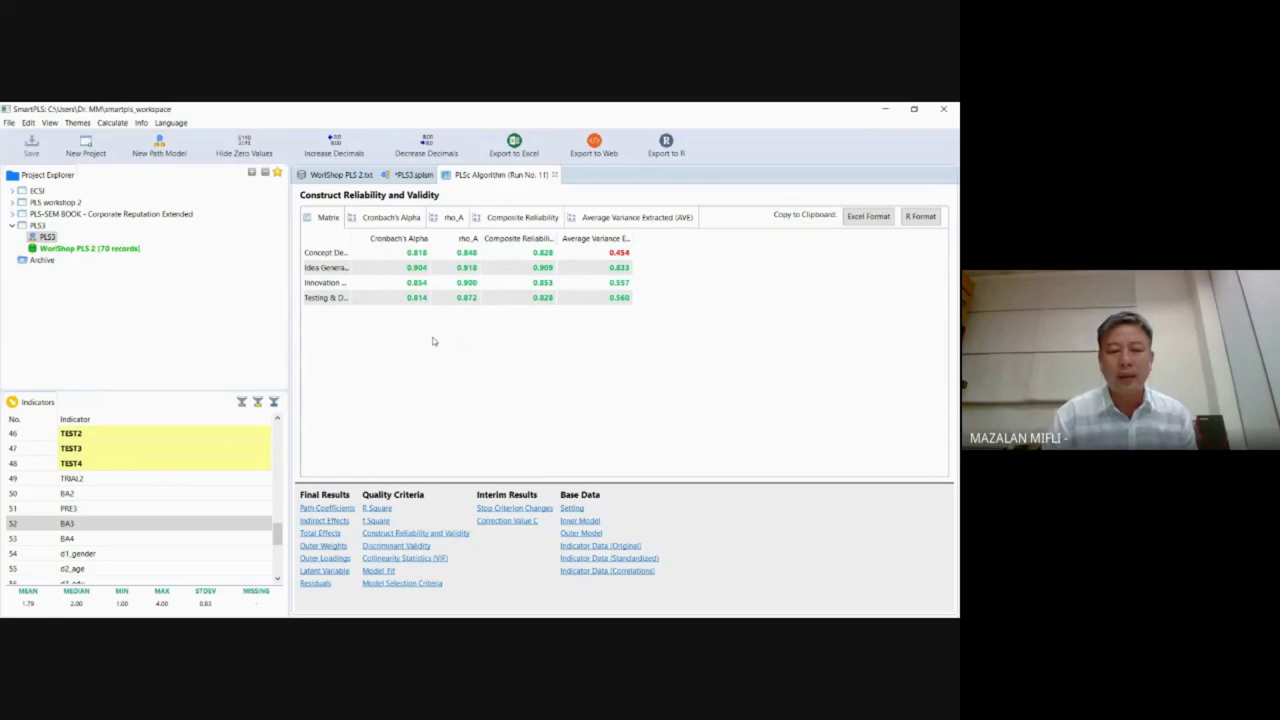
Step: Examine Discriminant Validity through the Fornell-Larcker Criterion and the Heterotrait-Monotrait Ratio (HTMT) matrix and chart
{"action": "left_click", "coordinate": [423, 548]}
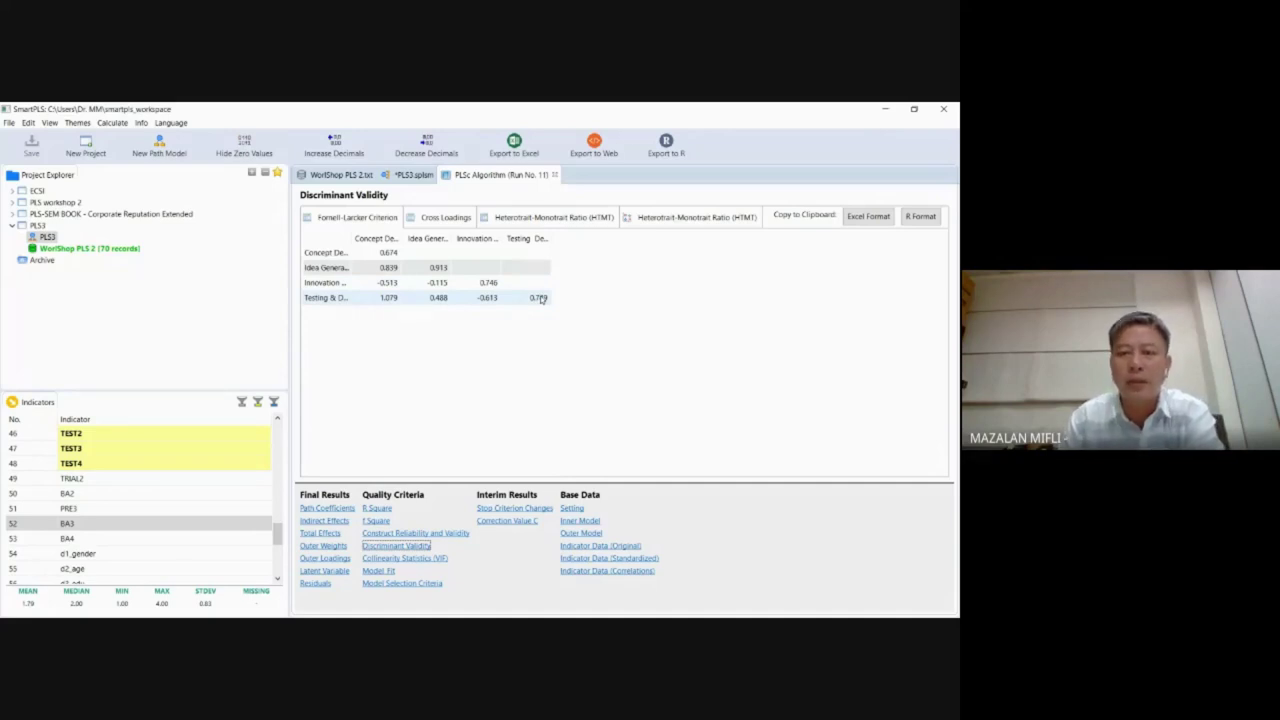
{"action": "left_click", "coordinate": [575, 219]}
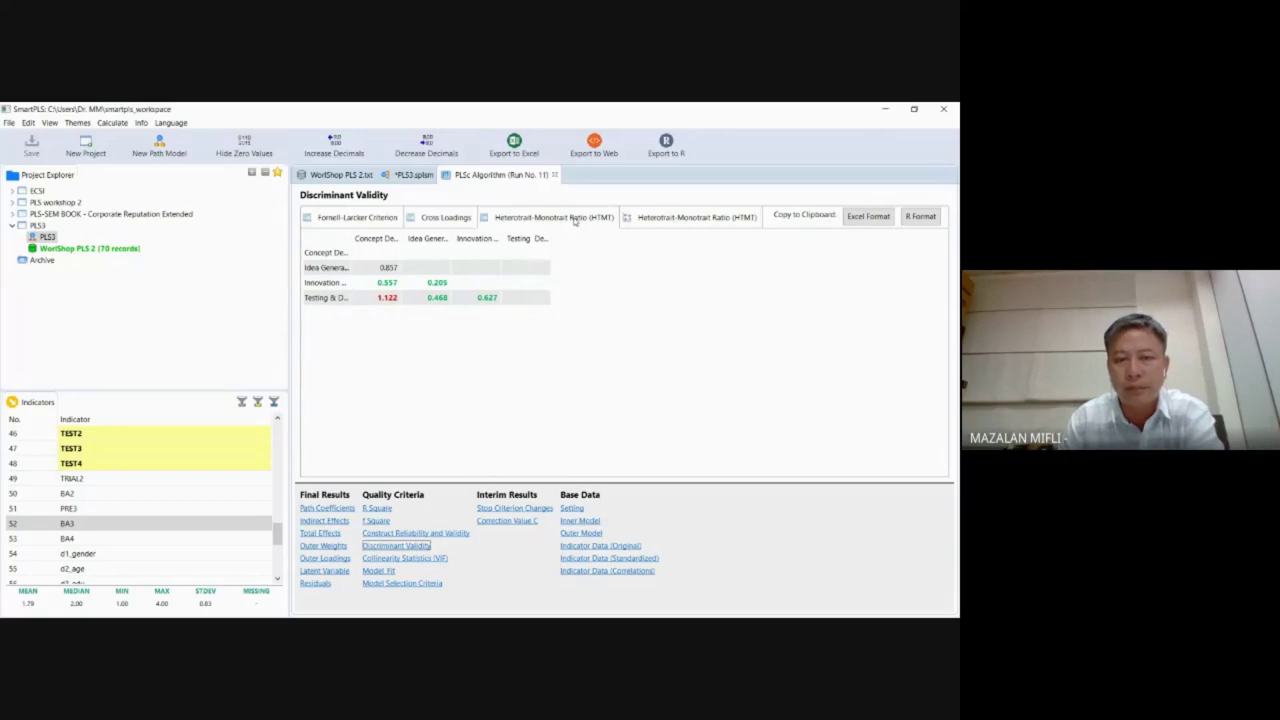
{"action": "left_click", "coordinate": [675, 219]}
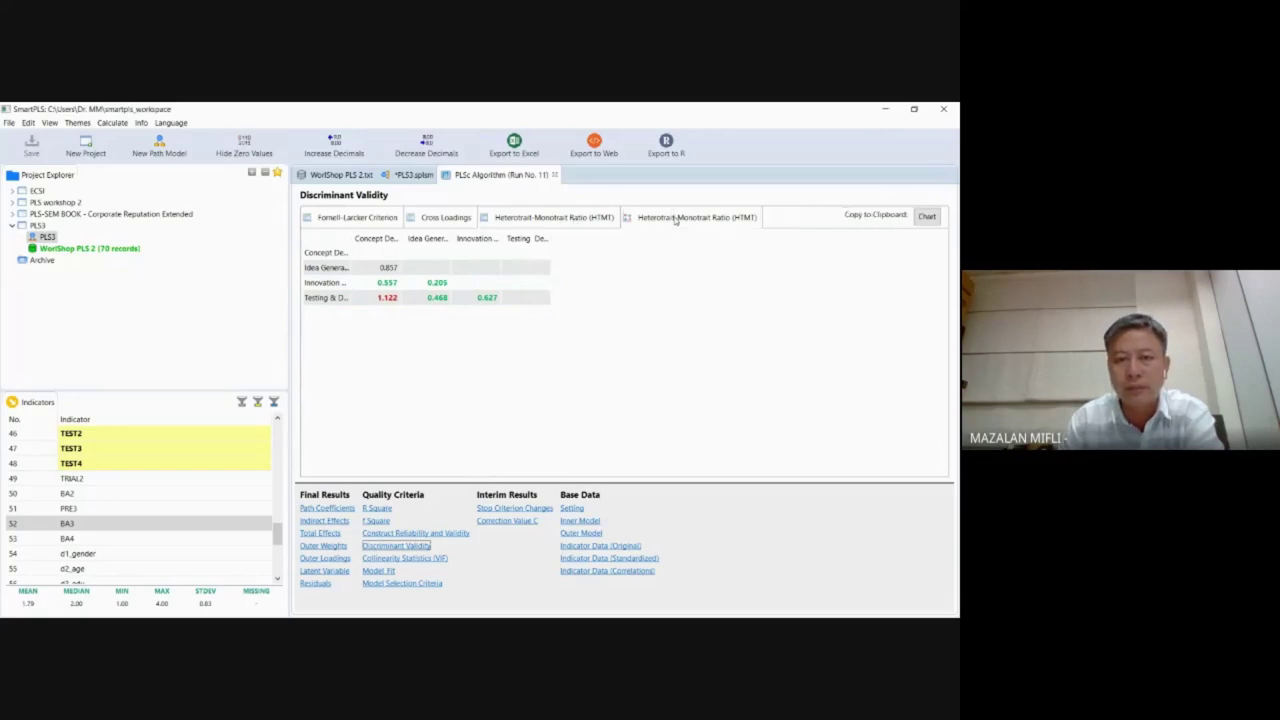
{"action": "left_click", "coordinate": [568, 222]}
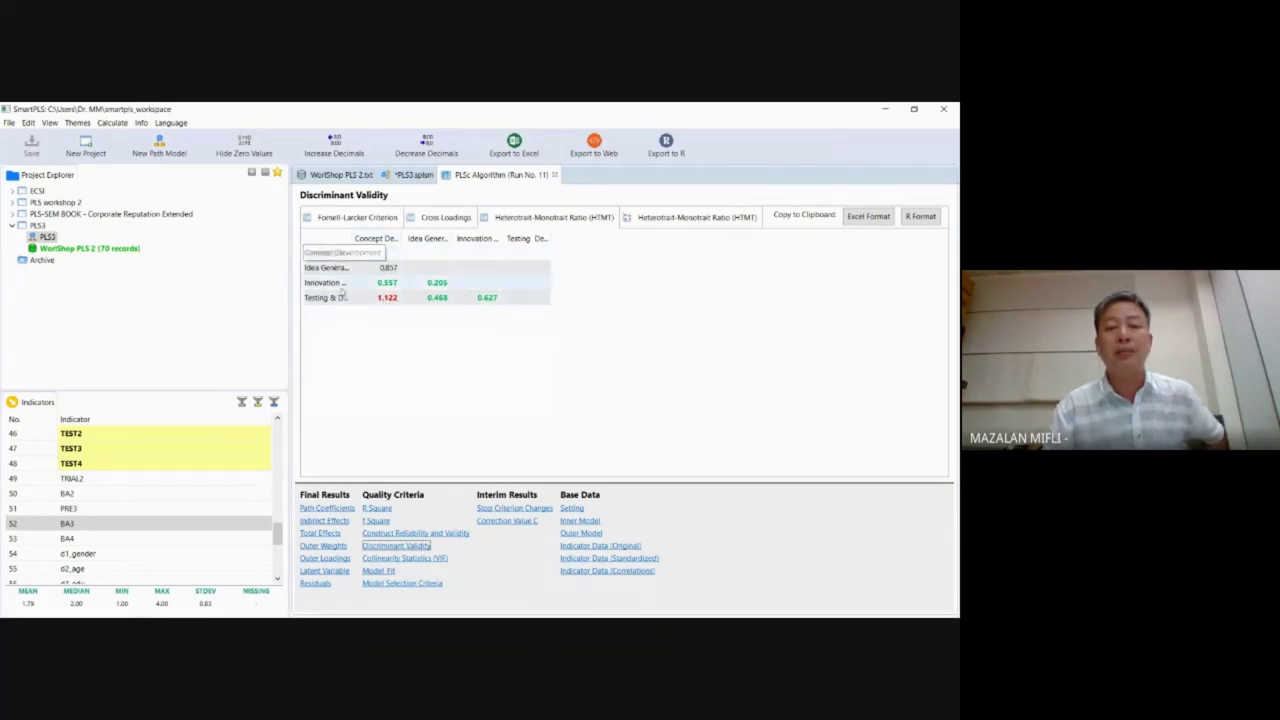
Step: Review the calculated results on the path model, then reopen the report and examine the outer and inner VIF values
{"action": "left_click", "coordinate": [410, 175]}
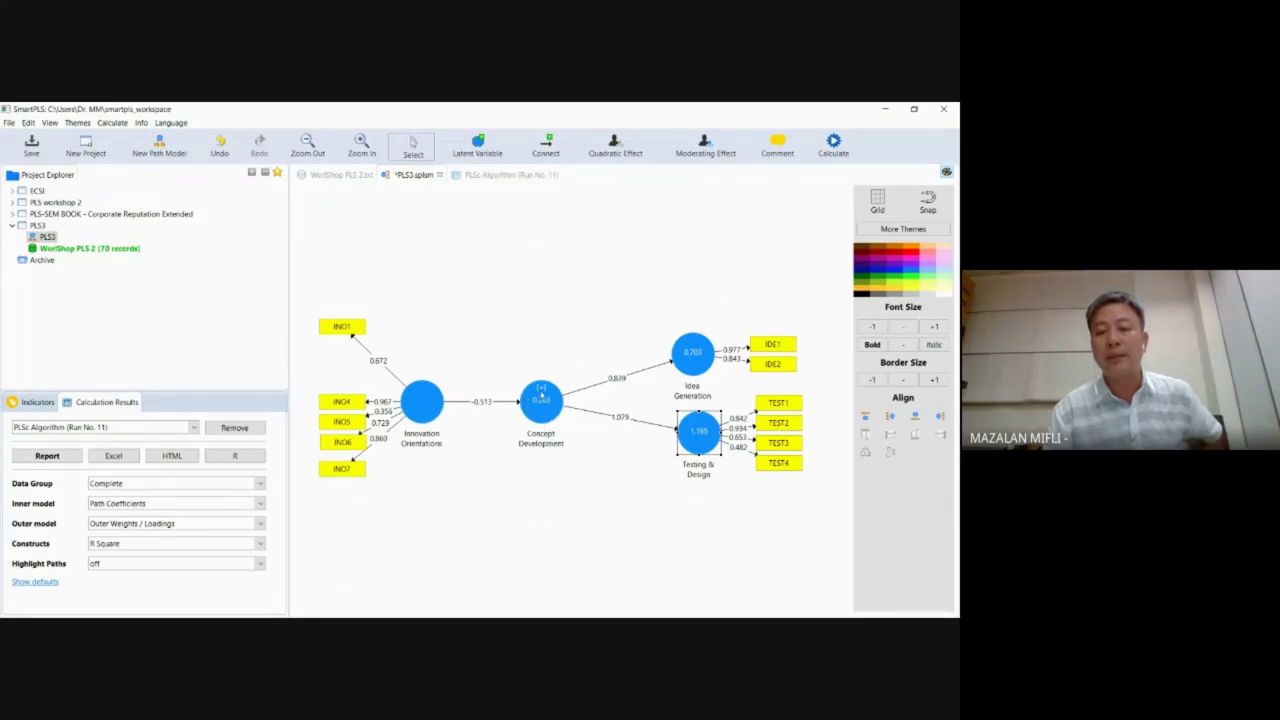
{"action": "left_click", "coordinate": [48, 456]}
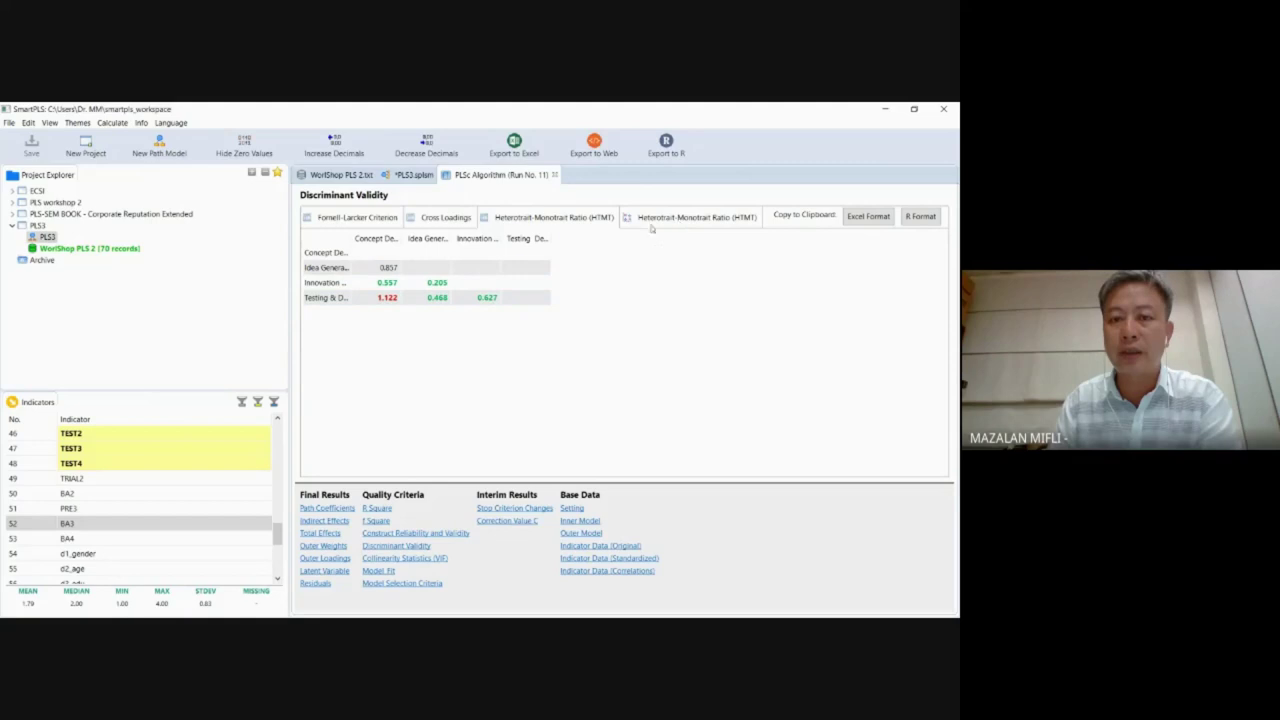
{"action": "left_click", "coordinate": [405, 560]}
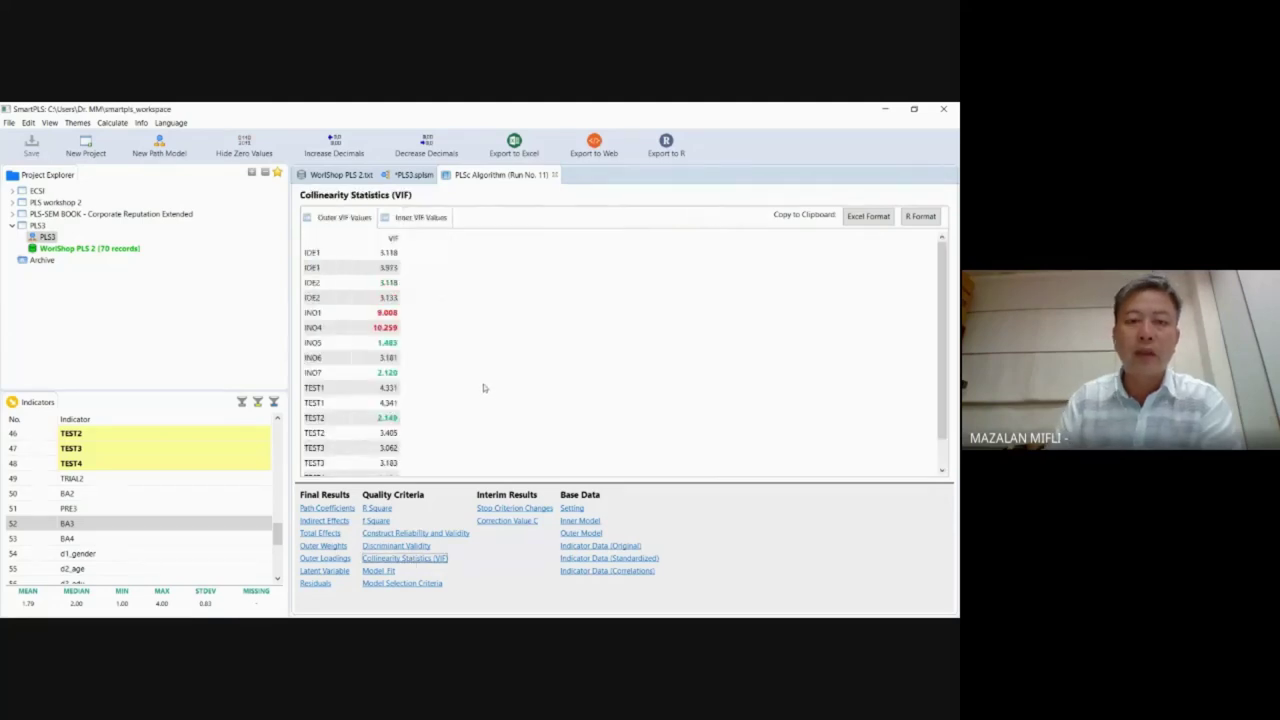
{"action": "left_click", "coordinate": [429, 217]}
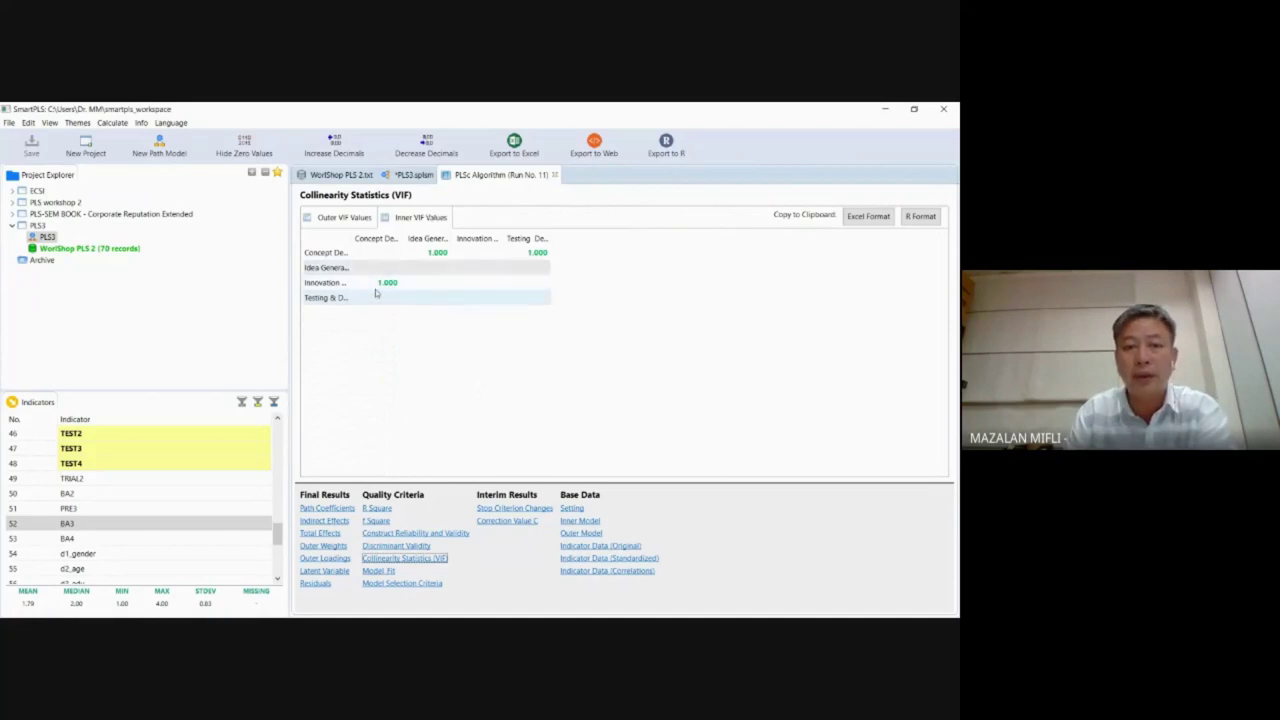
Step: Compare the outer and inner VIF values, and check the calculated results on the path model
{"action": "left_click", "coordinate": [344, 218]}
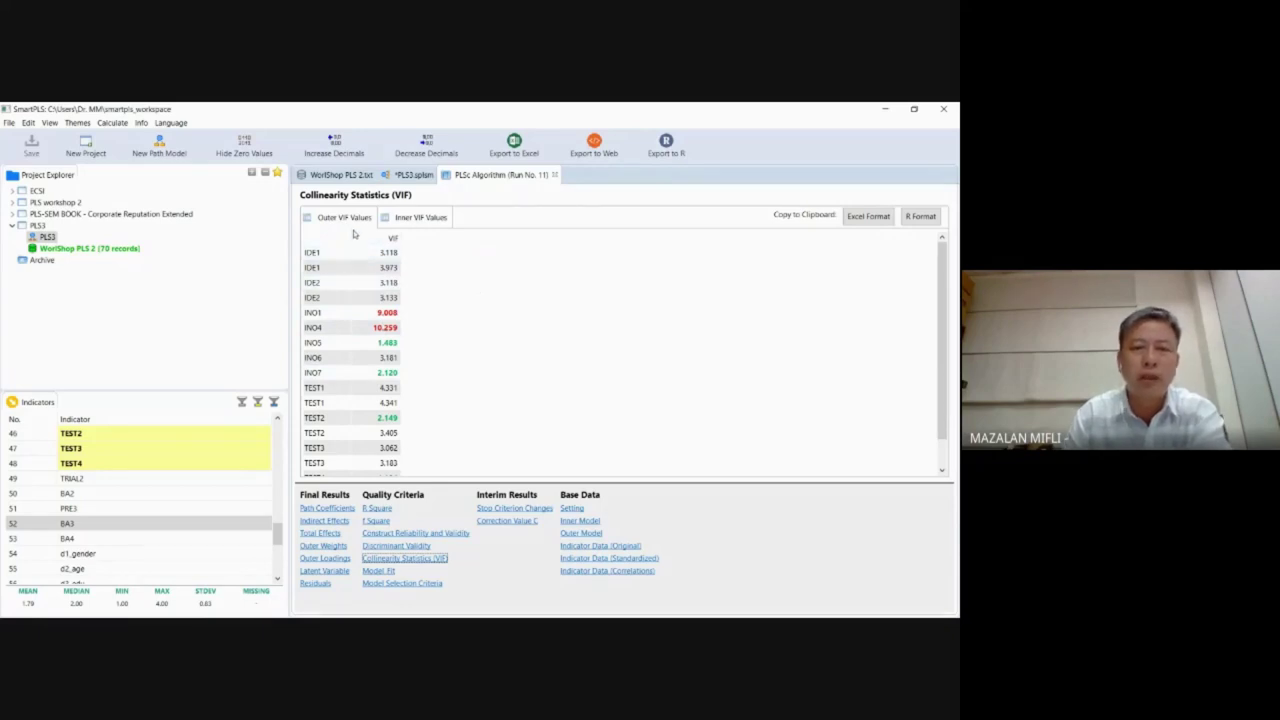
{"action": "left_click", "coordinate": [401, 218]}
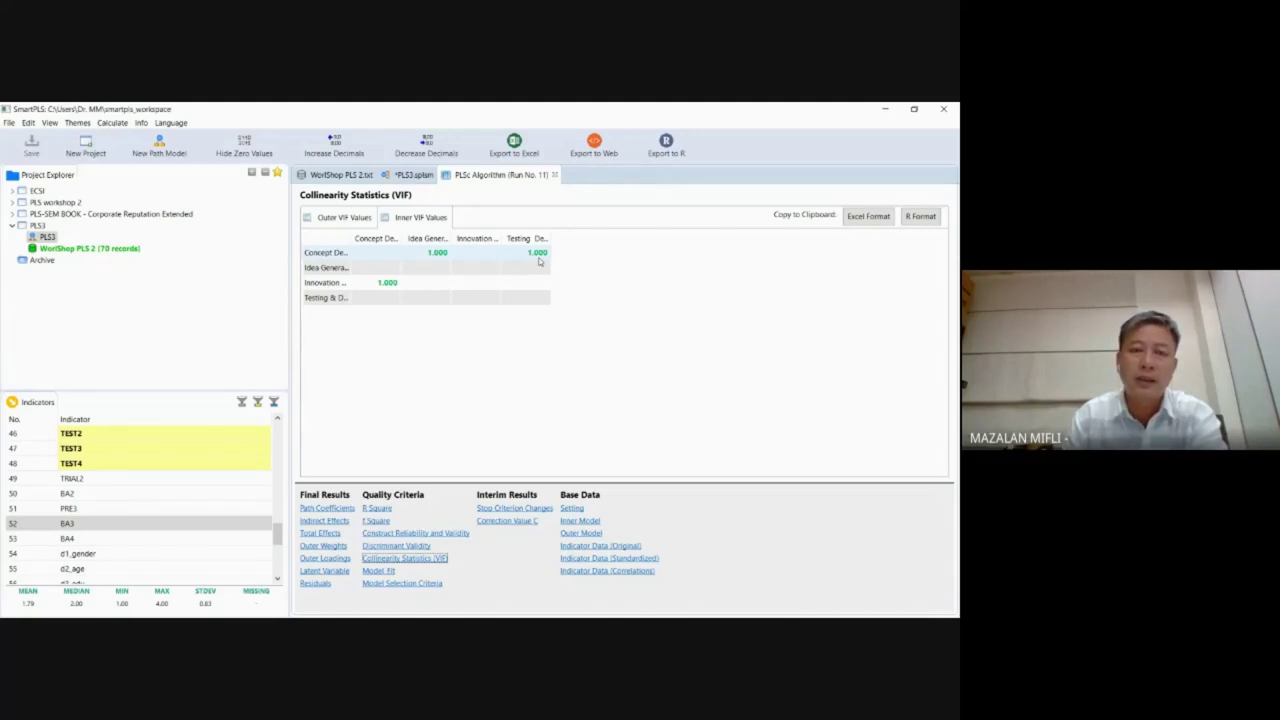
{"action": "left_click", "coordinate": [403, 178]}
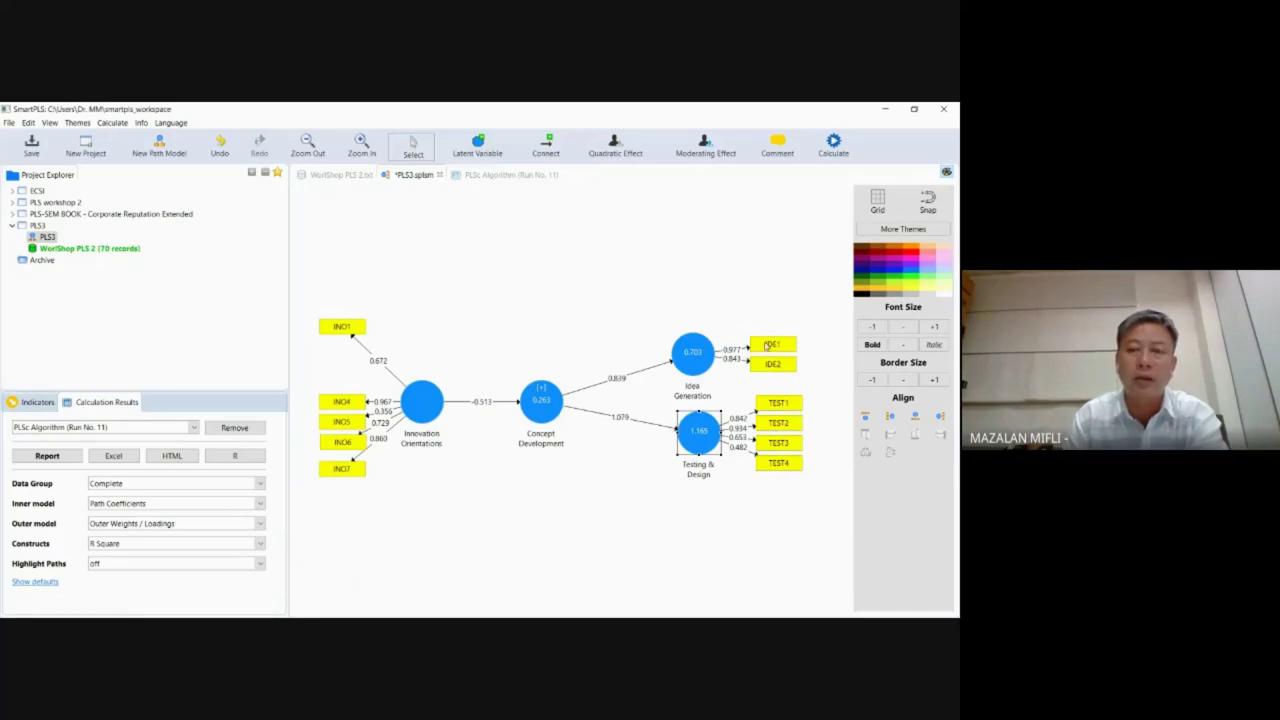
Step: Reopen the PLSc Algorithm report and examine the Fornell-Larcker Criterion and Cross Loadings under Discriminant Validity
{"action": "left_click", "coordinate": [56, 458]}
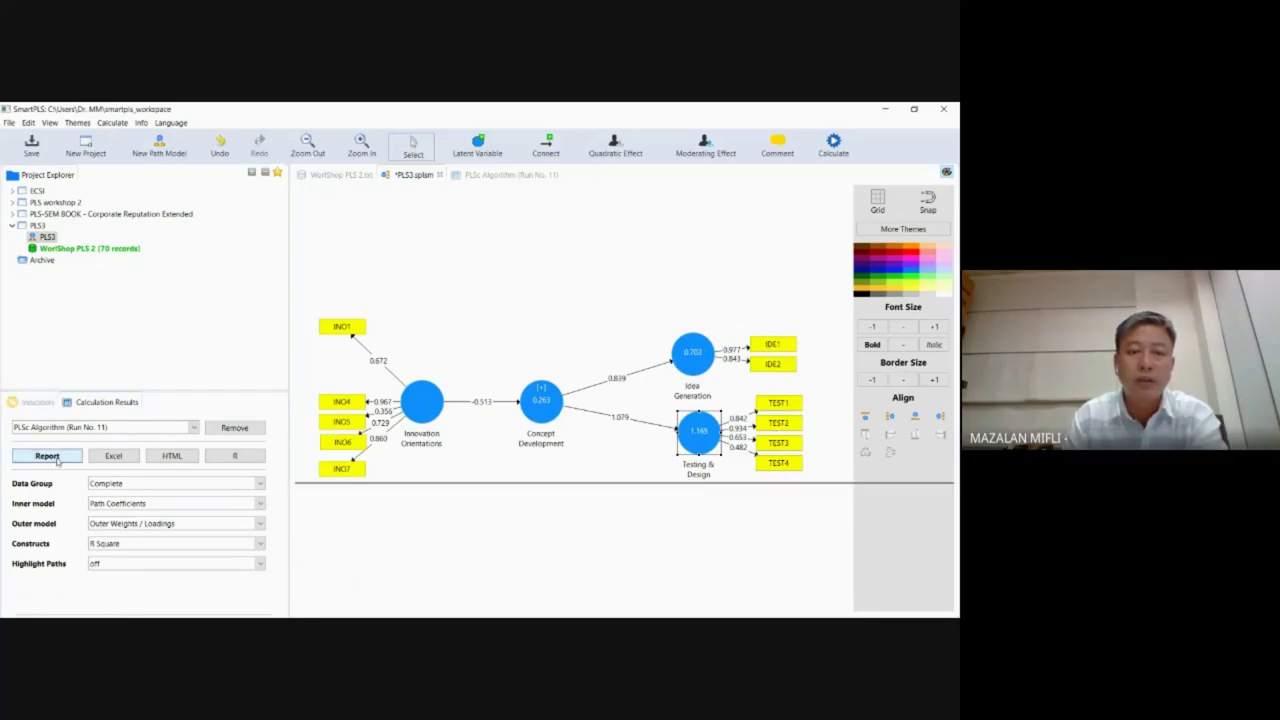
{"action": "left_click", "coordinate": [396, 546]}
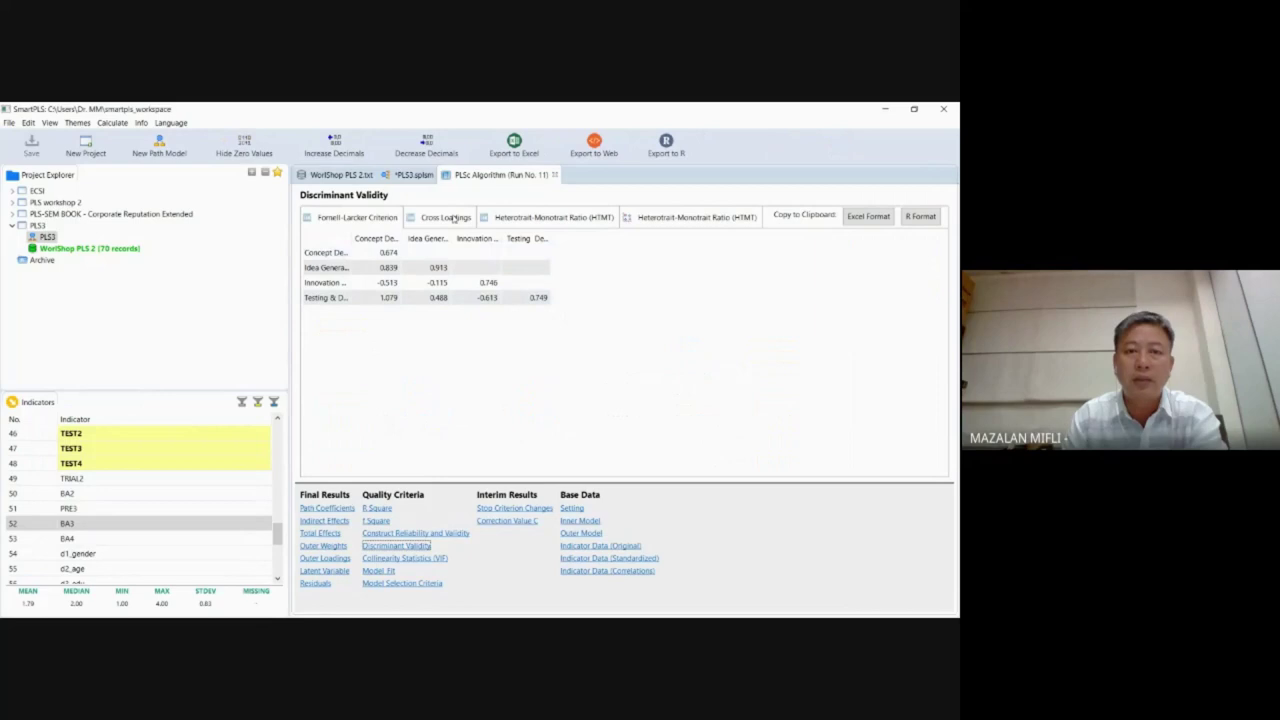
{"action": "left_click", "coordinate": [453, 217]}
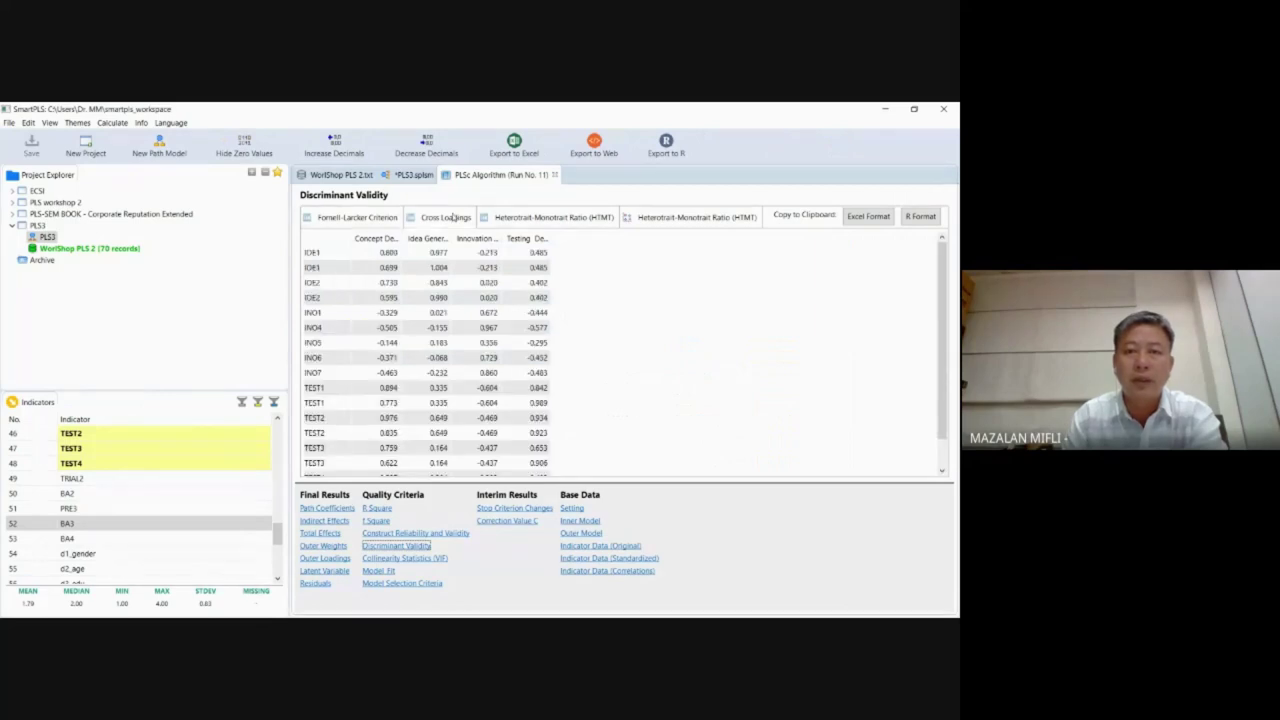
Step: Review Construct Reliability and Validity and the Model Fit summary, widening the Estimated Model column to read its full heading
{"action": "left_click", "coordinate": [402, 534]}
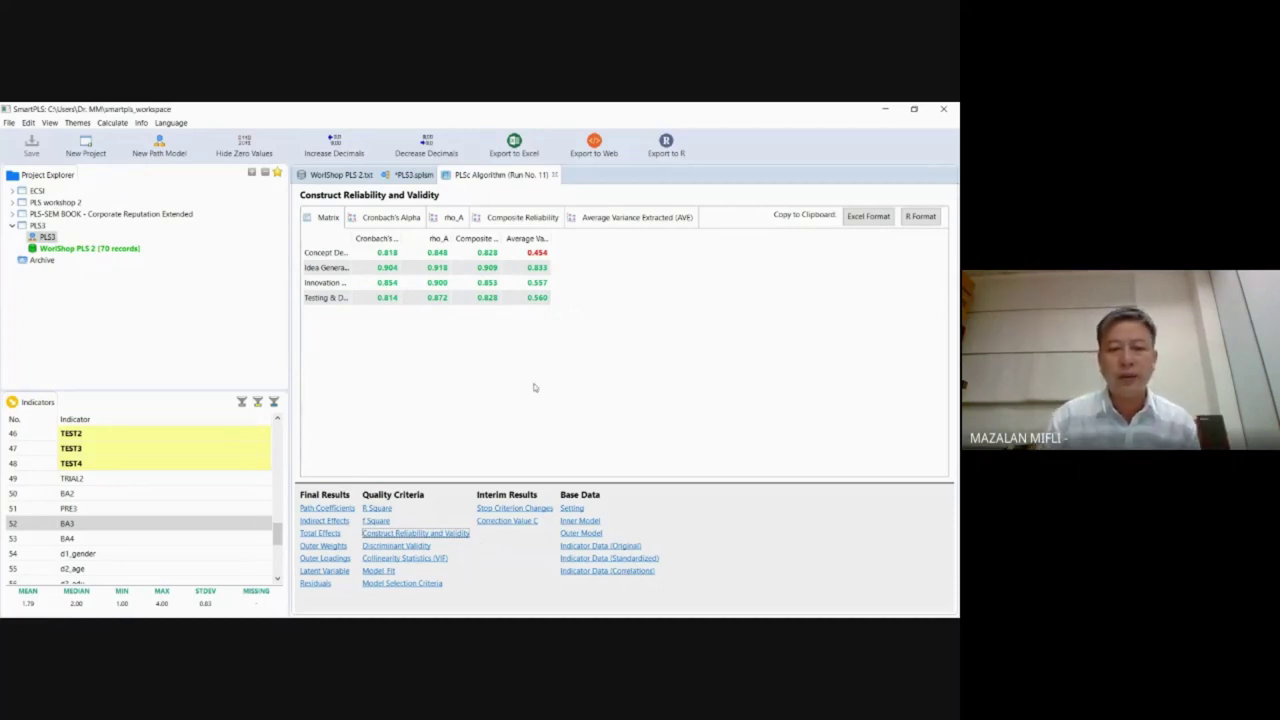
{"action": "left_click", "coordinate": [378, 571]}
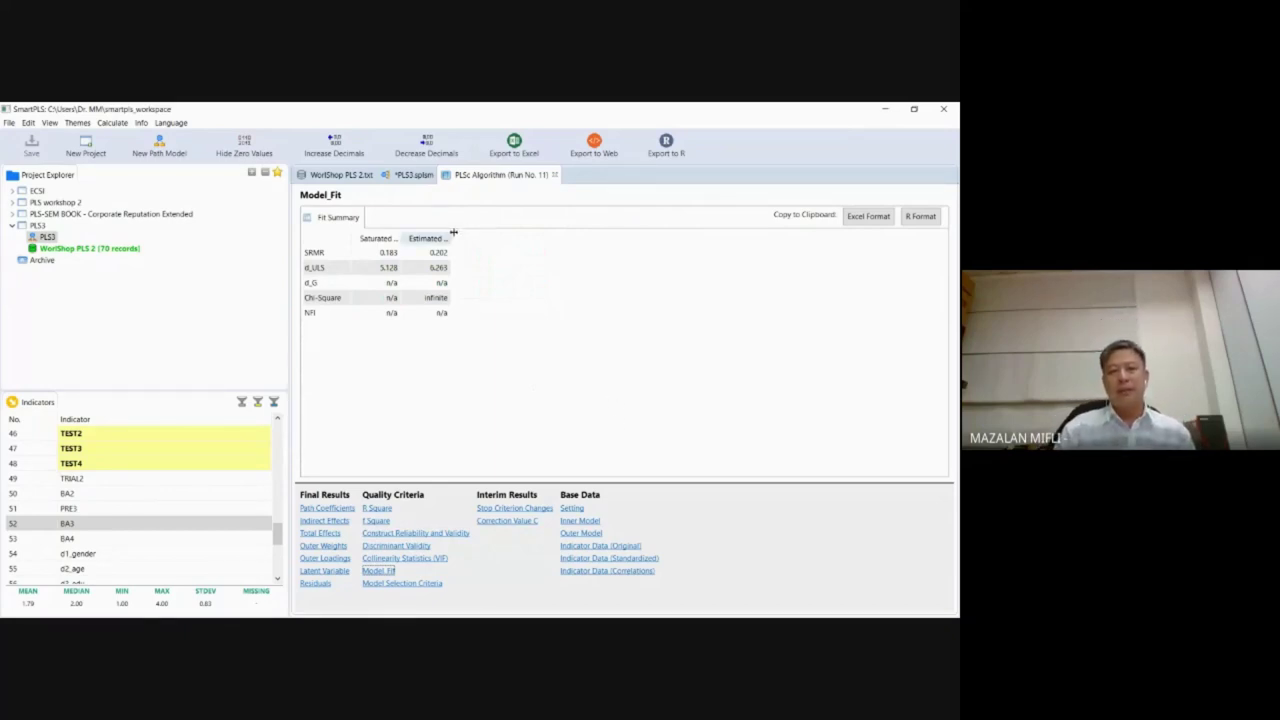
{"action": "left_click_drag", "start_coordinate": [454, 231], "coordinate": [504, 237]}
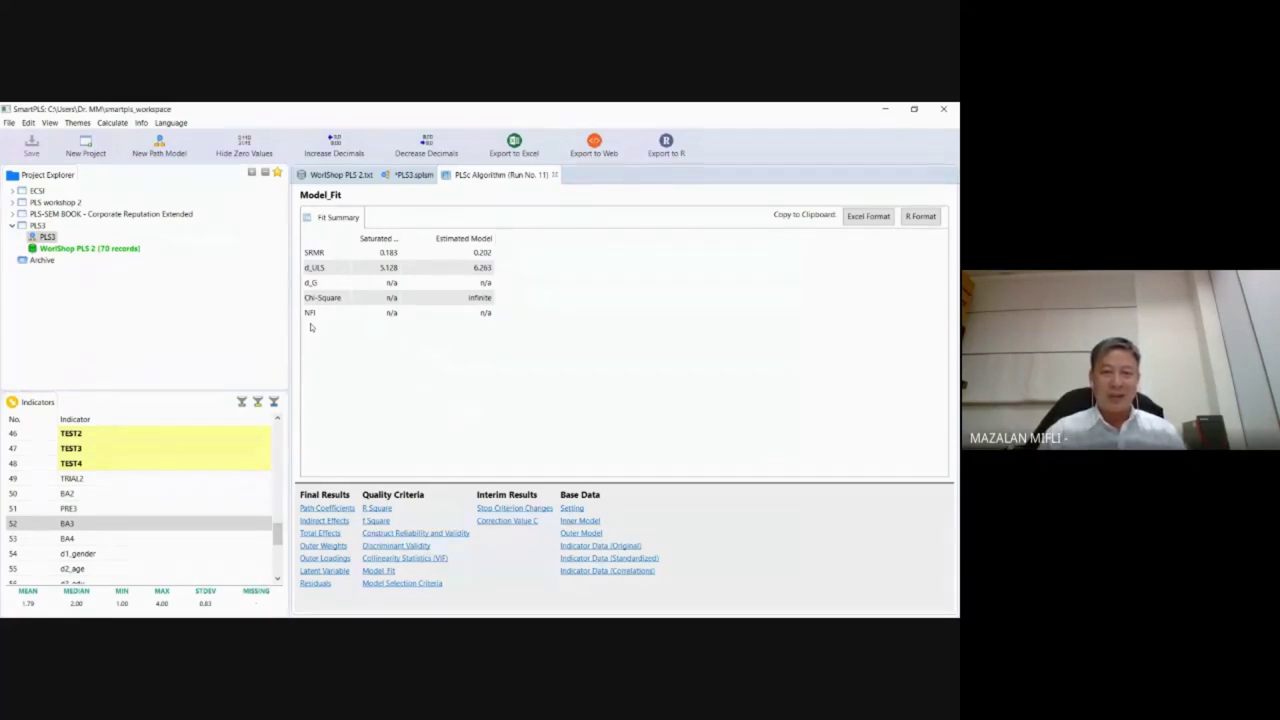
Step: Return to the path model and delete indicator TEST4 from the Testing & Design construct
{"action": "key", "text": "ctrl+Page_Up"}
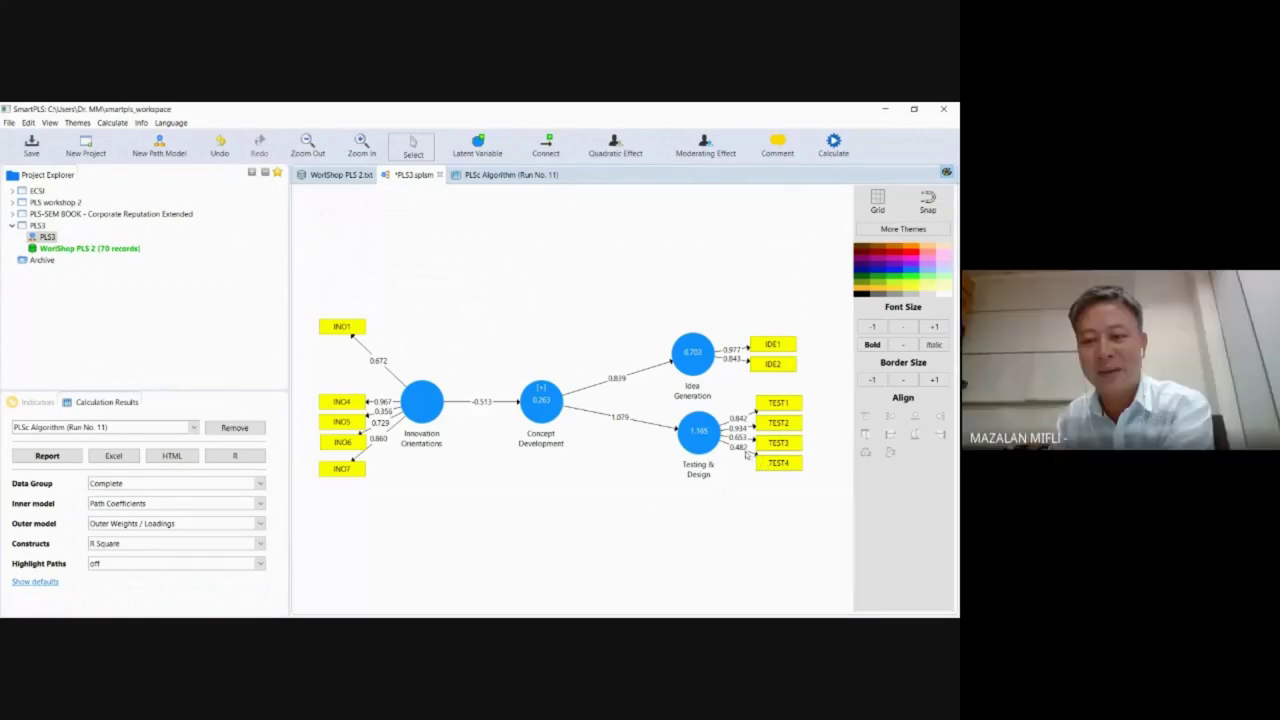
{"action": "left_click", "coordinate": [778, 466]}
{"action": "right_click", "coordinate": [778, 466]}
{"action": "left_click", "coordinate": [798, 136]}
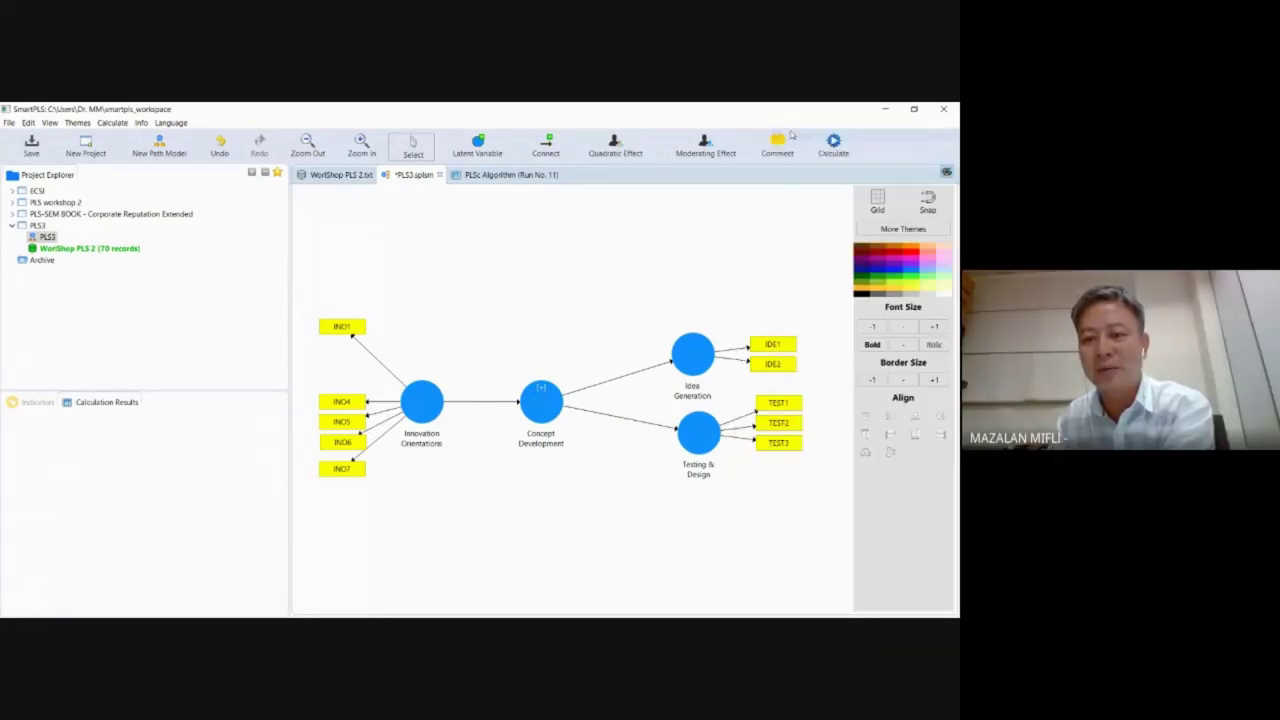
Step: Reveal the Concept Development construct's indicators, delete its TEST4 indicator, and hide the remaining ones again
{"action": "right_click", "coordinate": [538, 400]}
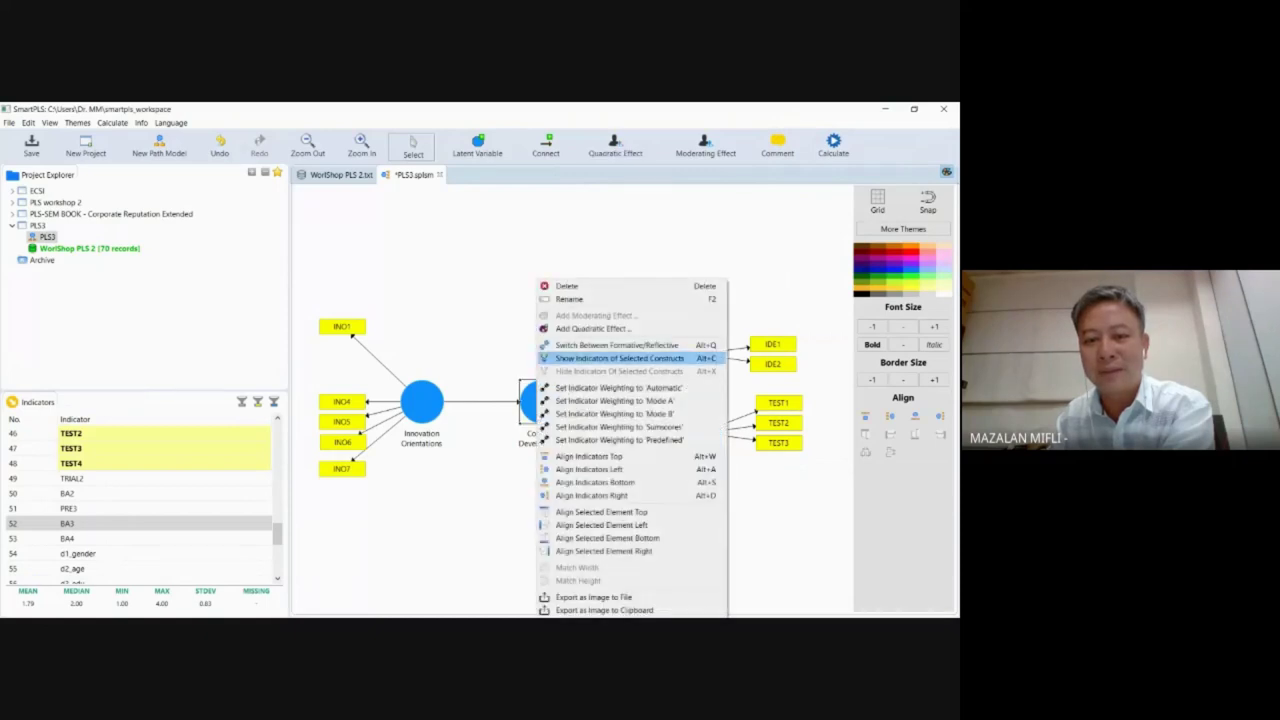
{"action": "left_click", "coordinate": [575, 358]}
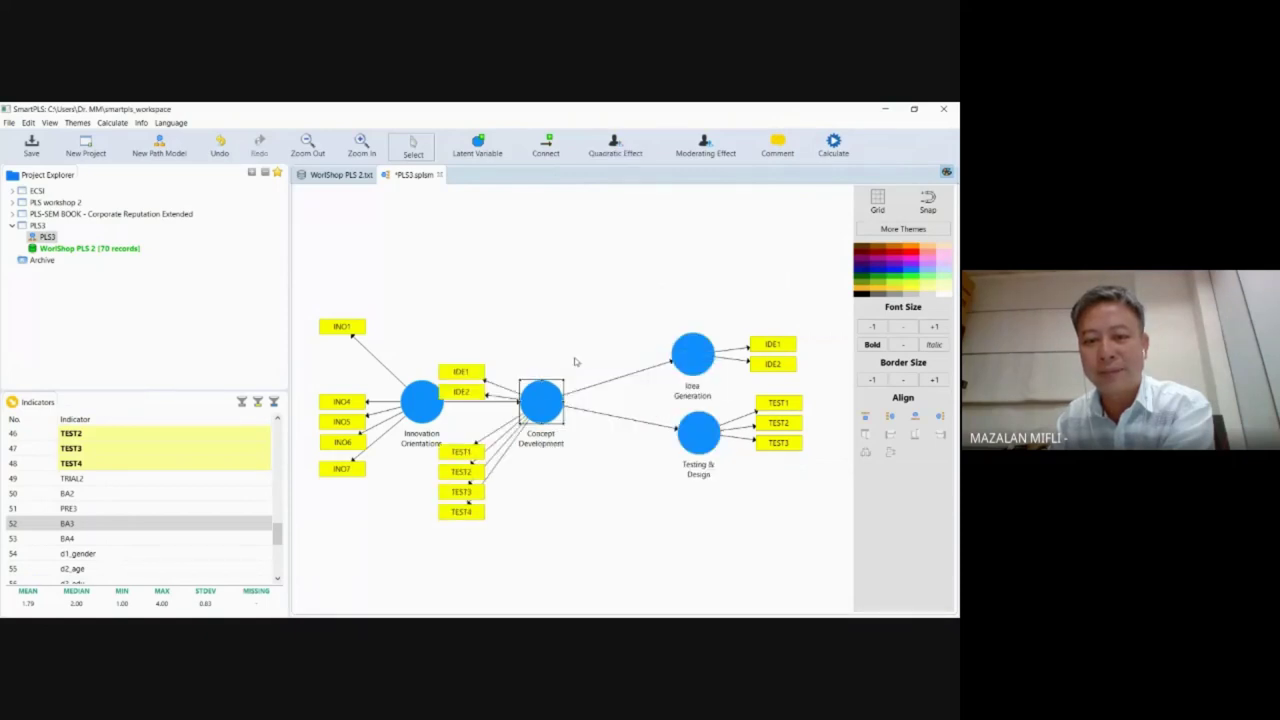
{"action": "right_click", "coordinate": [476, 512]}
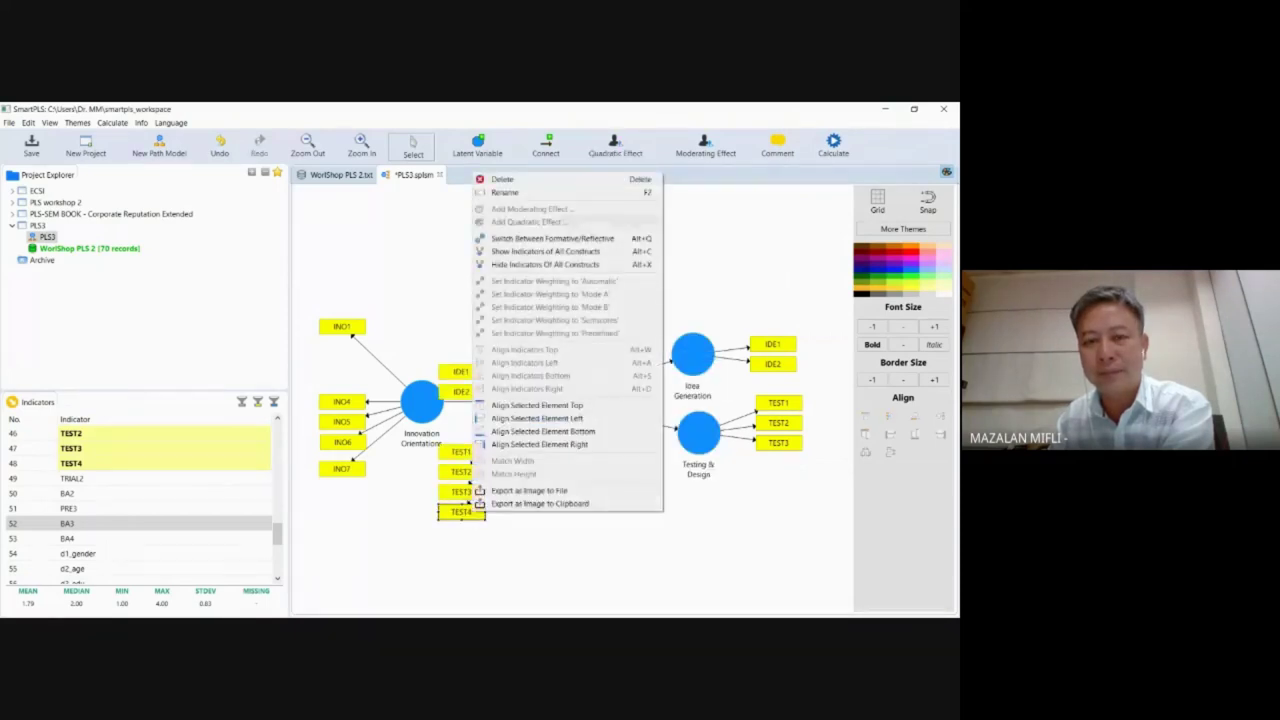
{"action": "left_click", "coordinate": [502, 179]}
{"action": "right_click", "coordinate": [552, 400]}
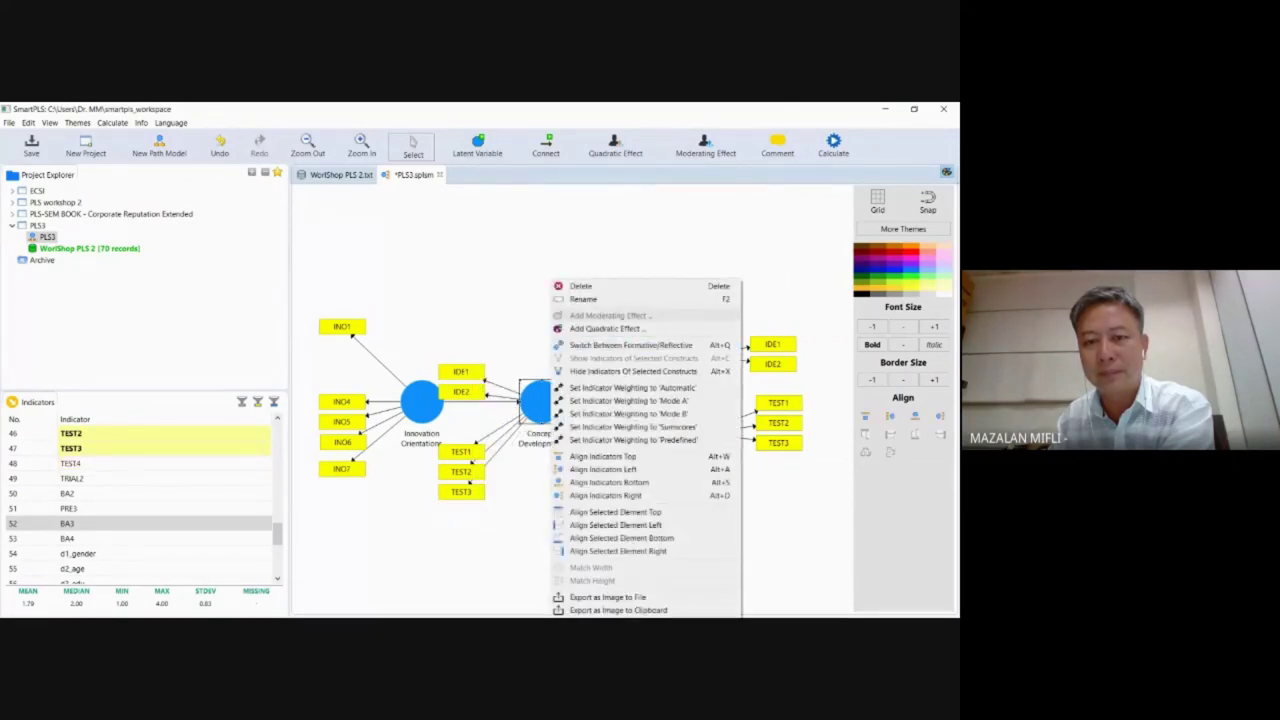
{"action": "left_click", "coordinate": [633, 371]}
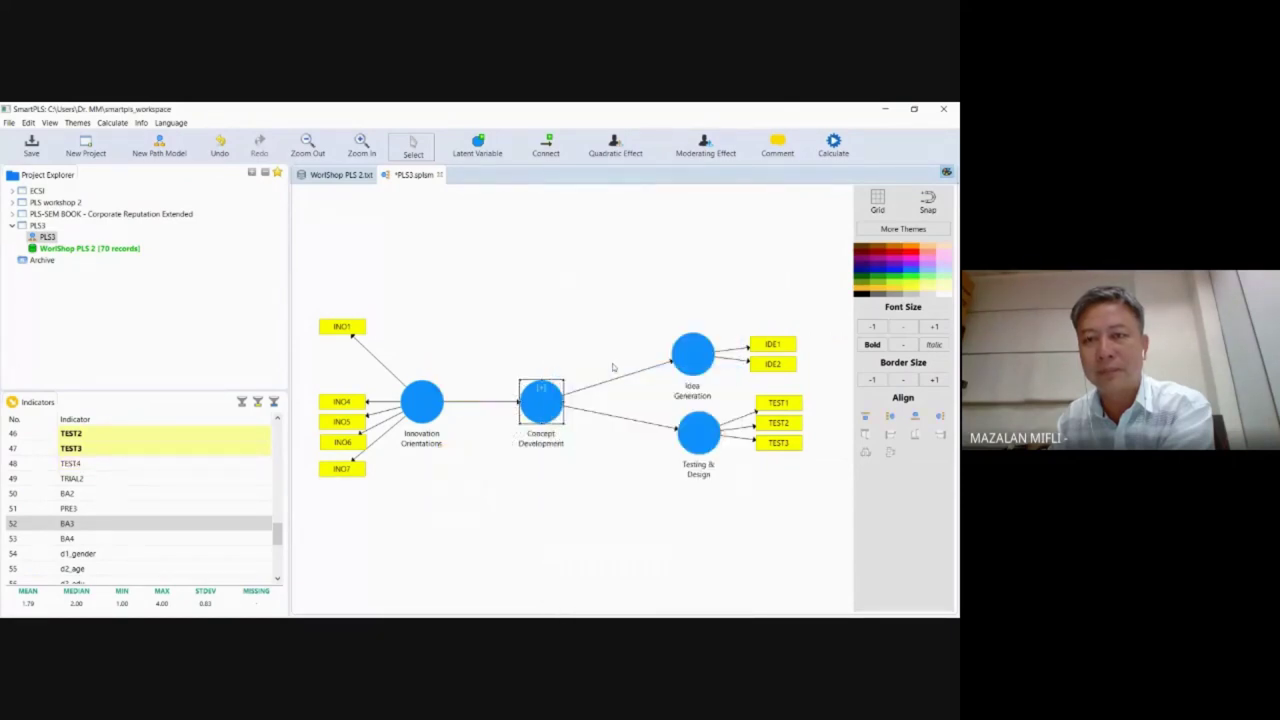
Step: Run the Consistent PLS Algorithm on the model without TEST4 and show the results on the path diagram
{"action": "left_click", "coordinate": [834, 145]}
{"action": "mouse_move", "coordinate": [828, 281]}
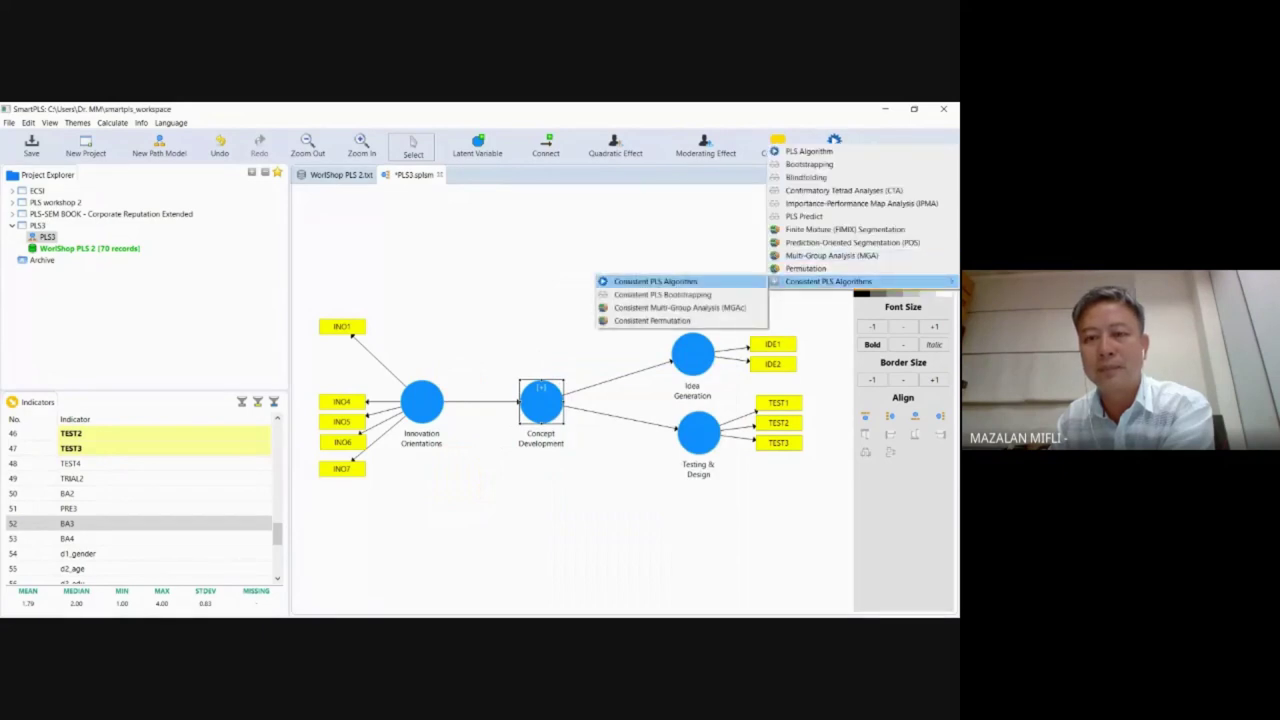
{"action": "left_click", "coordinate": [652, 283]}
{"action": "left_click", "coordinate": [812, 500]}
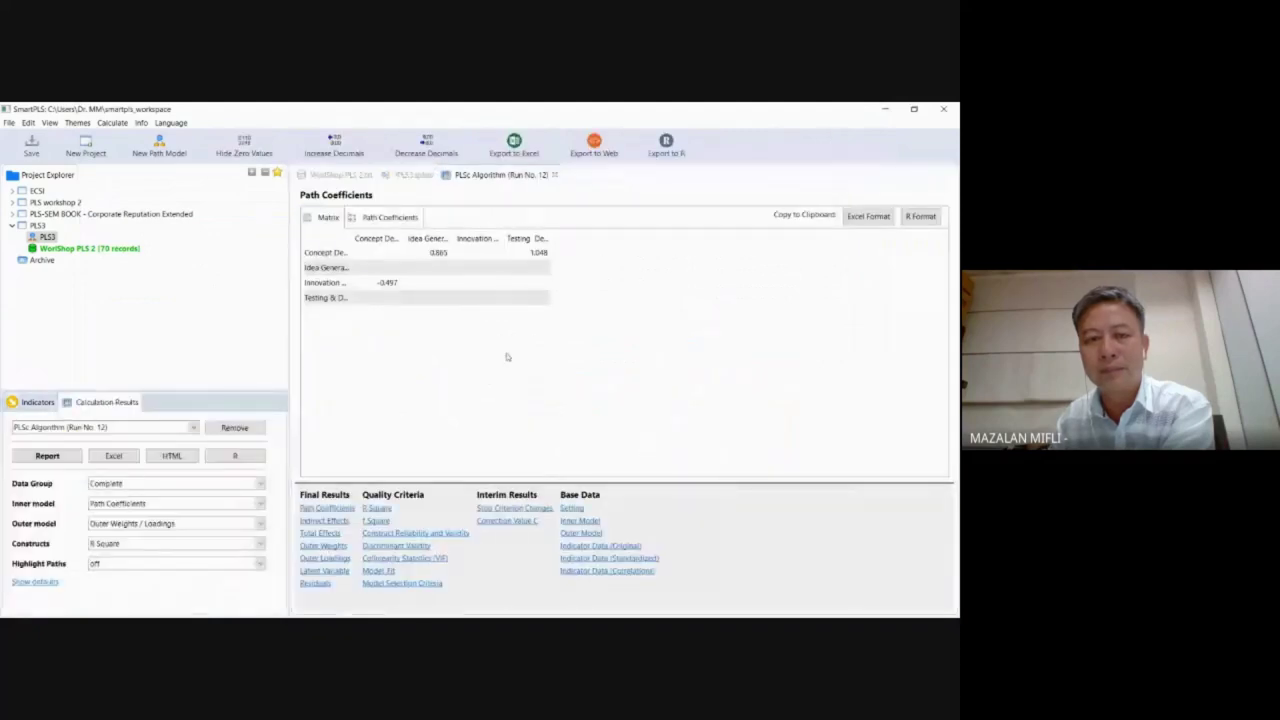
{"action": "left_click", "coordinate": [397, 174]}
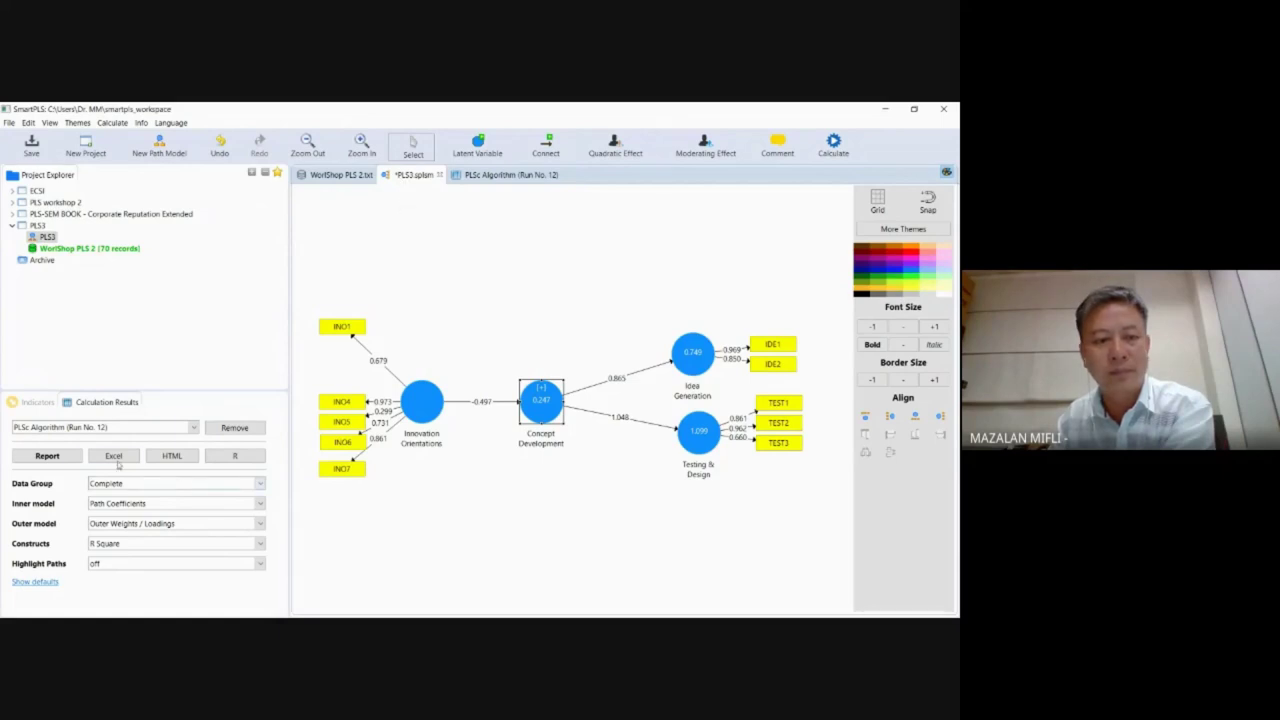
Step: Examine Model Fit, Construct Reliability and Validity, and Discriminant Validity including the HTMT matrix in the new report
{"action": "left_click", "coordinate": [68, 457]}
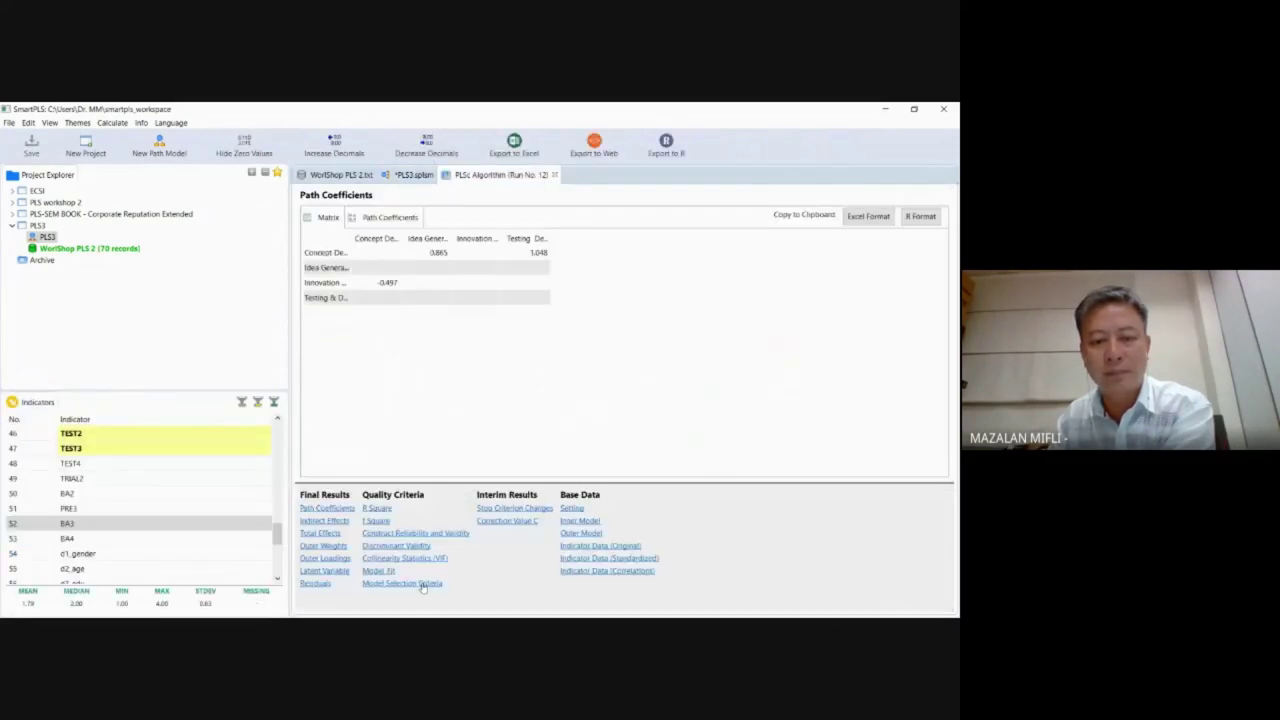
{"action": "left_click", "coordinate": [388, 572]}
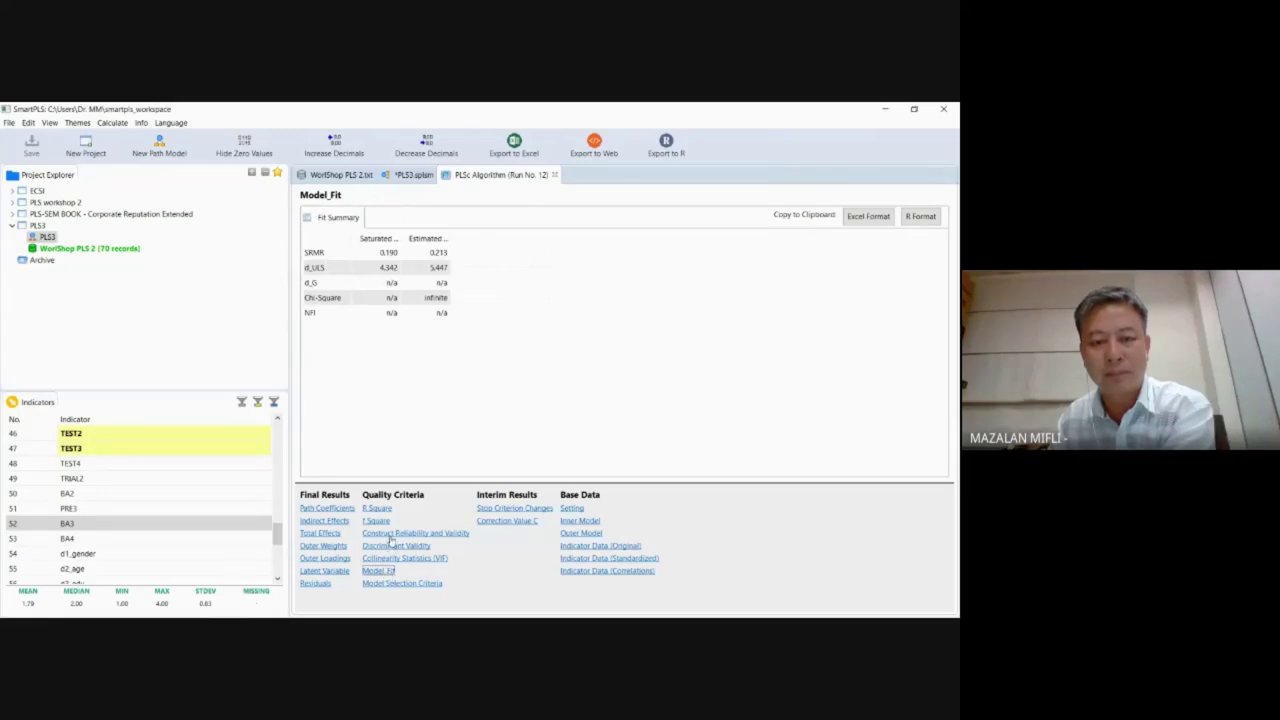
{"action": "left_click", "coordinate": [391, 534]}
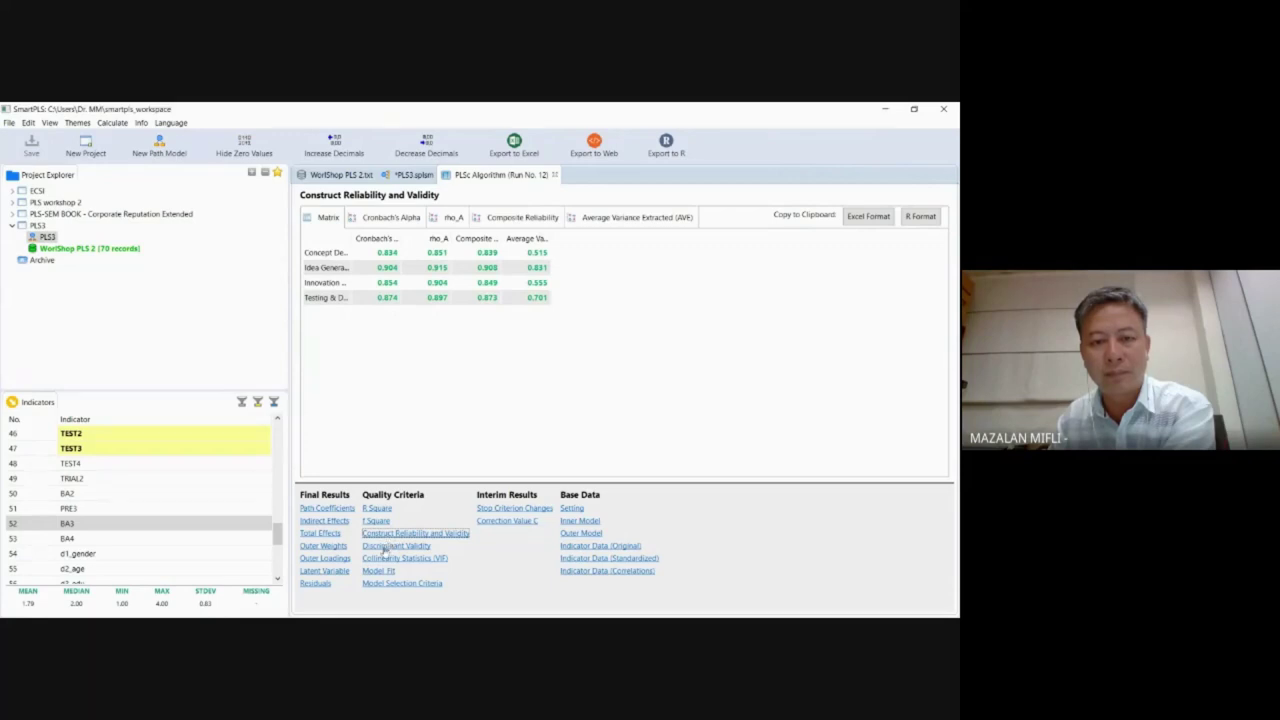
{"action": "left_click", "coordinate": [396, 547]}
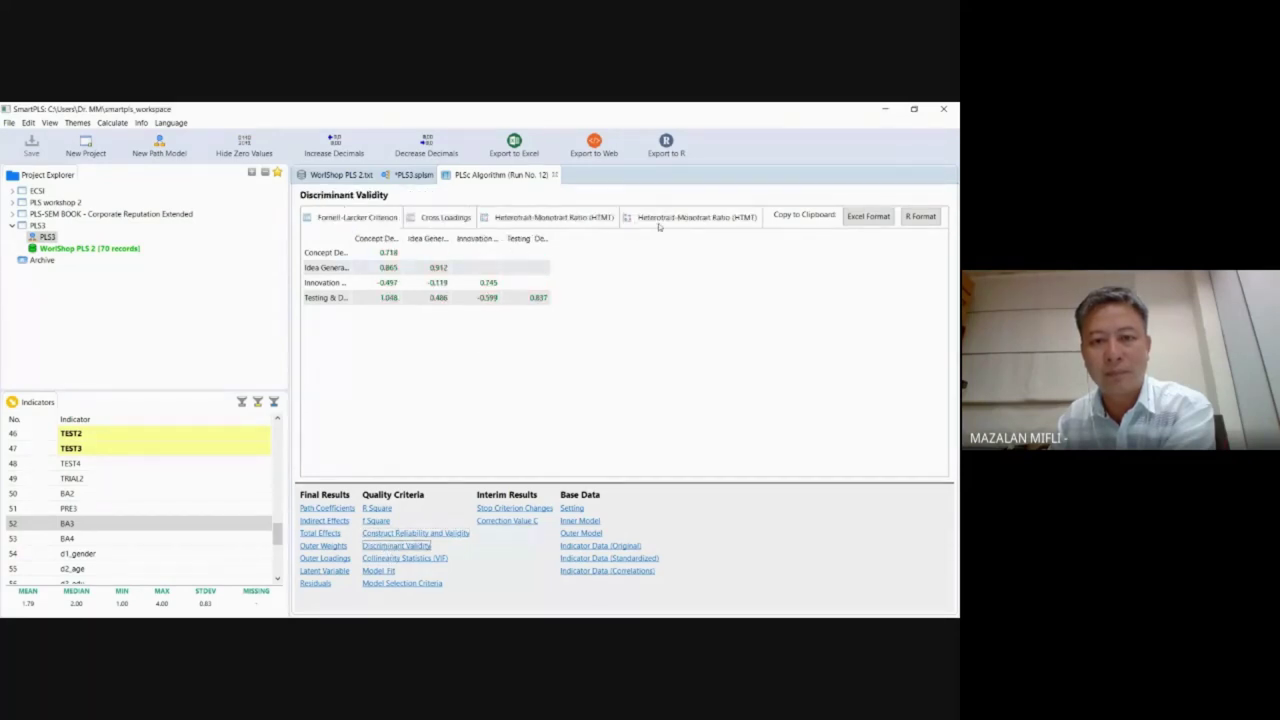
{"action": "left_click", "coordinate": [658, 223]}
{"action": "left_click", "coordinate": [566, 220]}
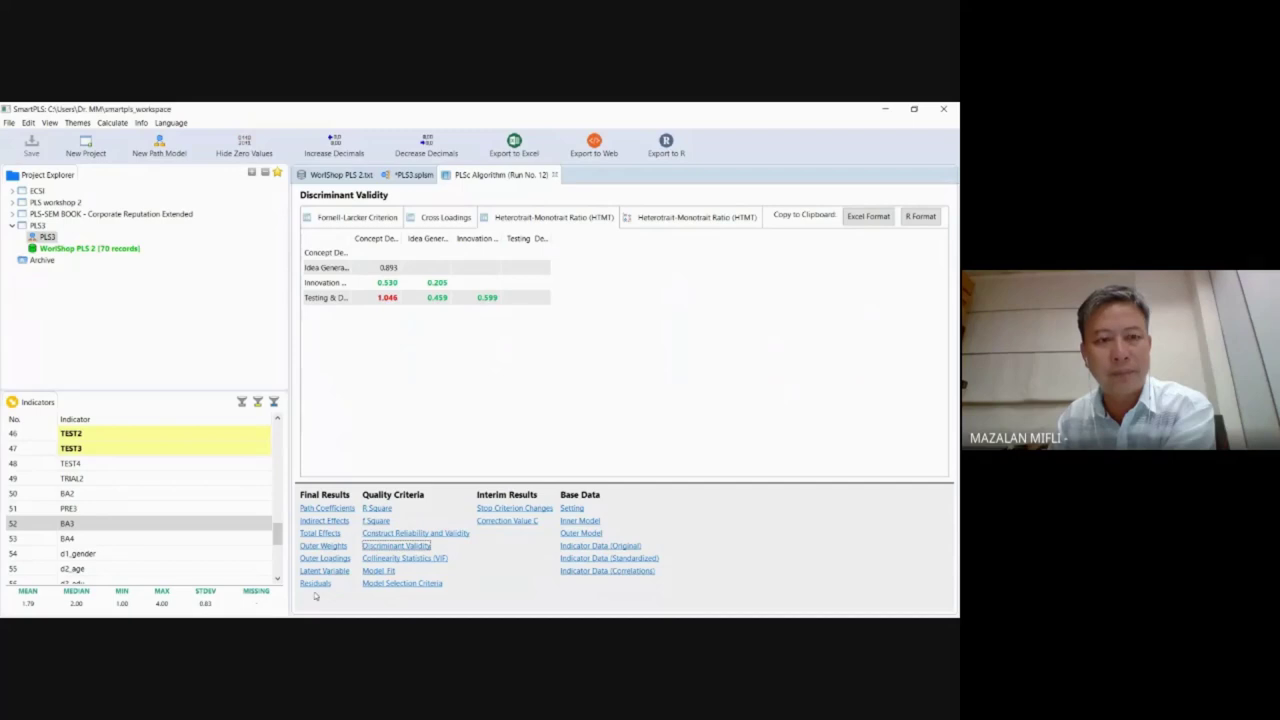
Step: Review the loadings on the path model and delete indicator INO5 from the Innovation Orientations construct
{"action": "left_click", "coordinate": [412, 175]}
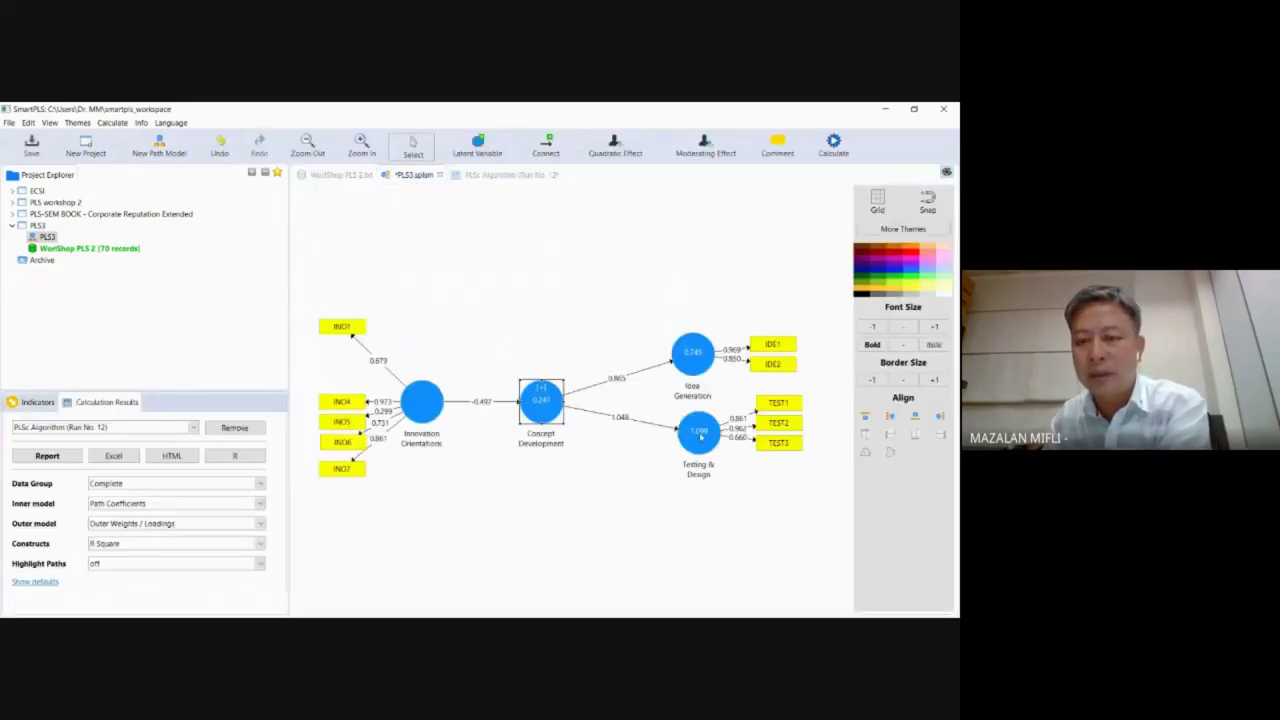
{"action": "mouse_move", "coordinate": [711, 441]}
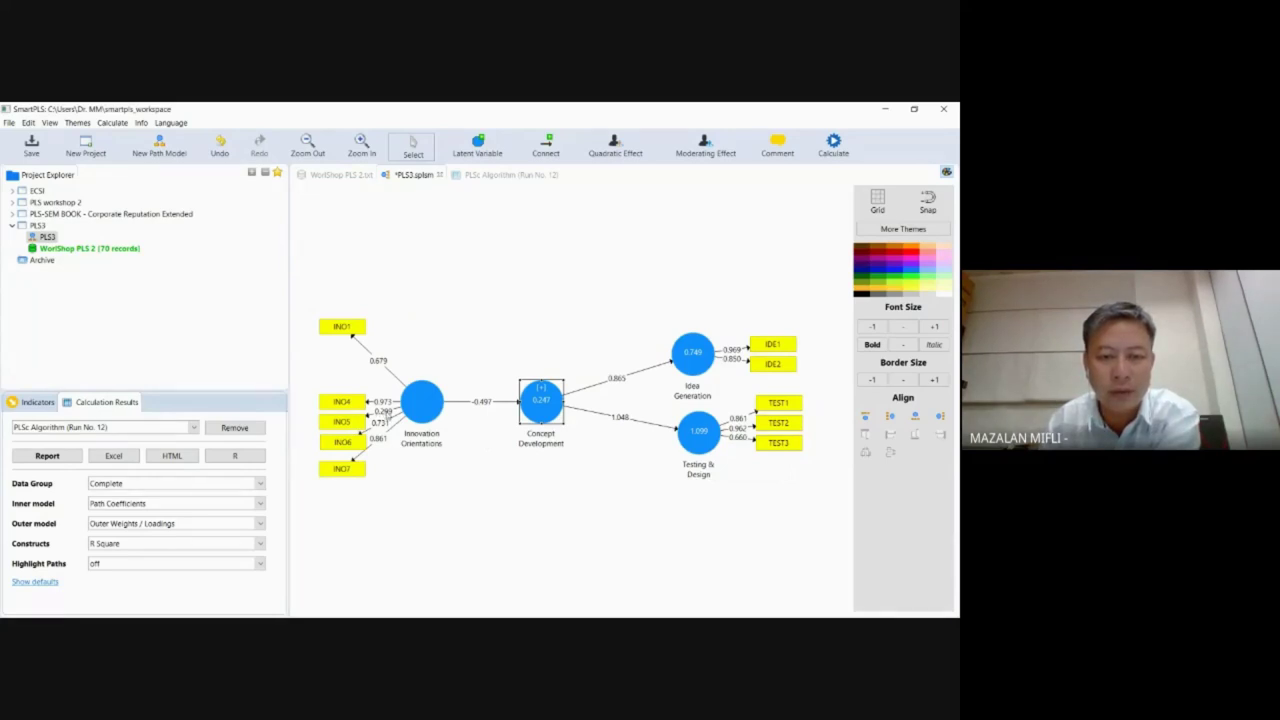
{"action": "left_click", "coordinate": [355, 426]}
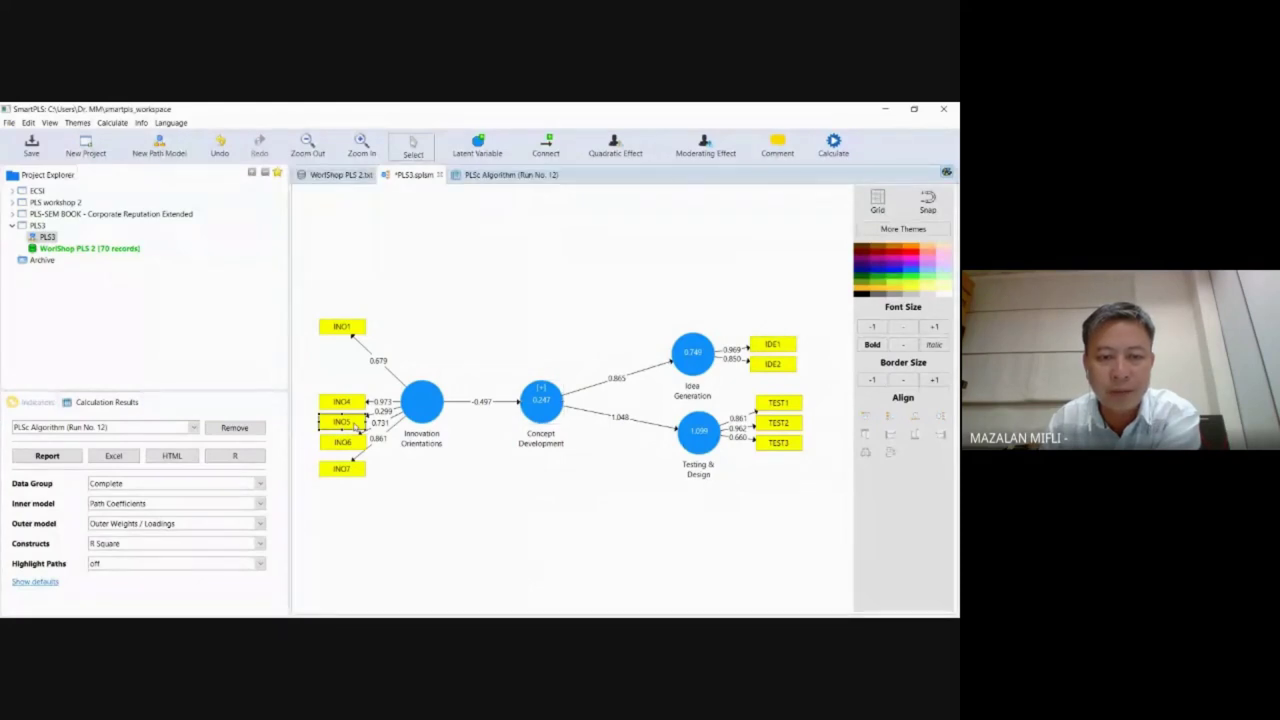
{"action": "right_click", "coordinate": [355, 426]}
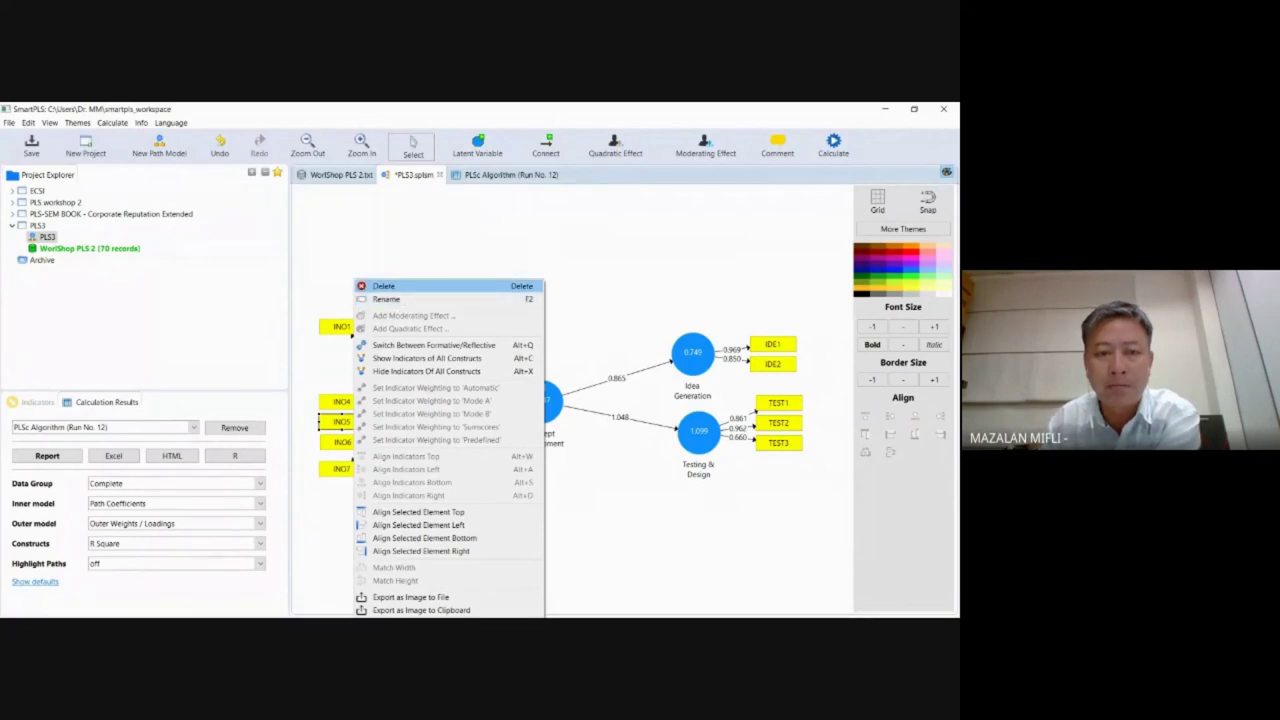
{"action": "left_click", "coordinate": [383, 286]}
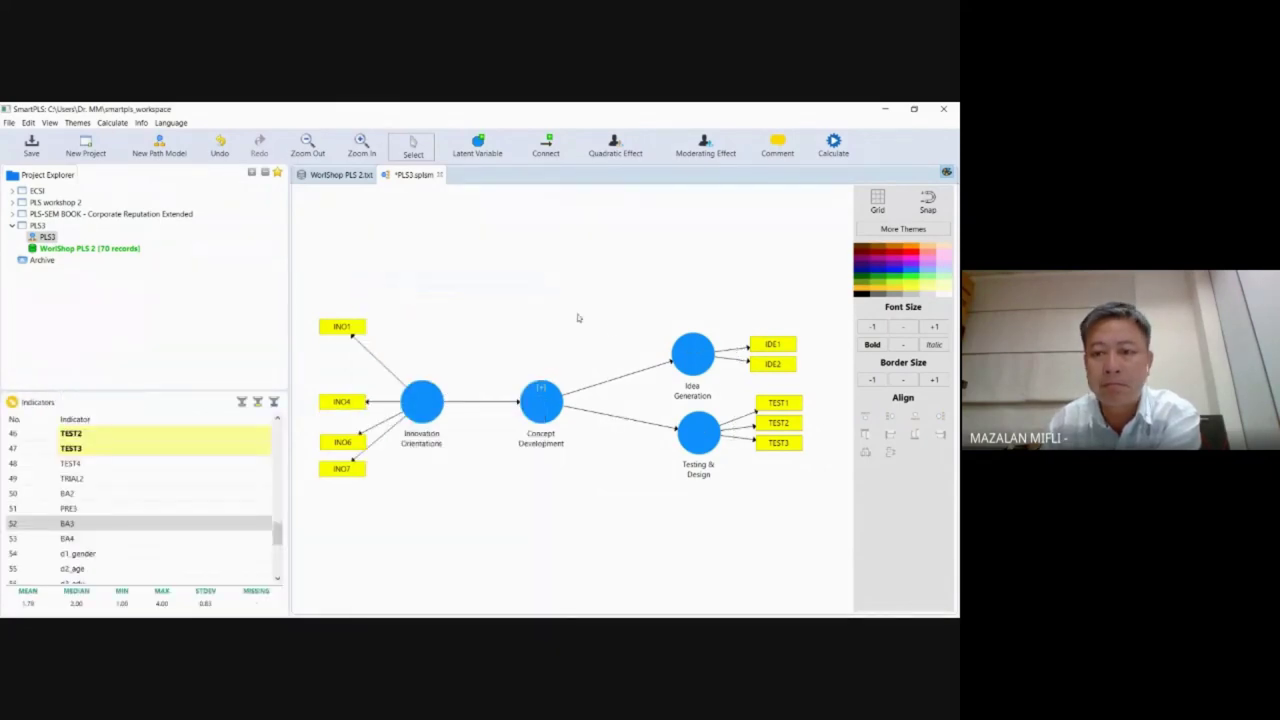
Step: Rerun the Consistent PLS Algorithm without INO5, keeping the Factor weighting scheme, 300 maximum iterations and a stop criterion of 7
{"action": "left_click", "coordinate": [834, 147]}
{"action": "mouse_move", "coordinate": [850, 281]}
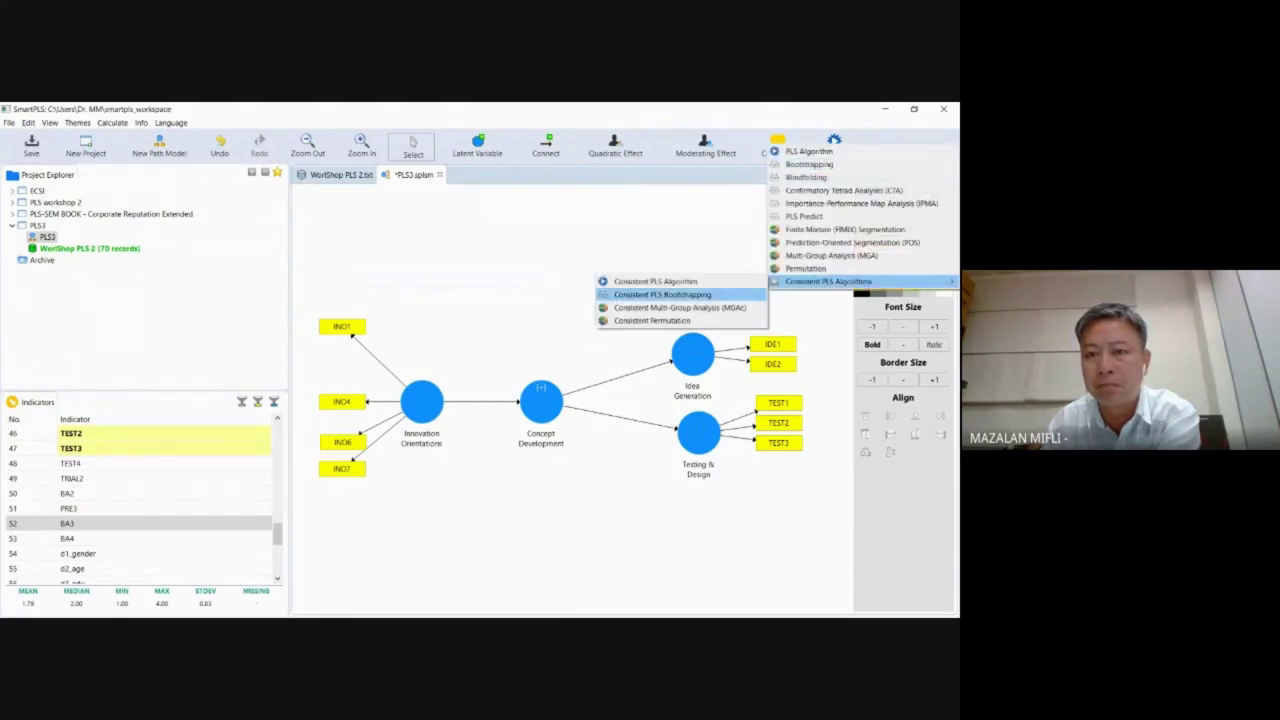
{"action": "left_click", "coordinate": [655, 281]}
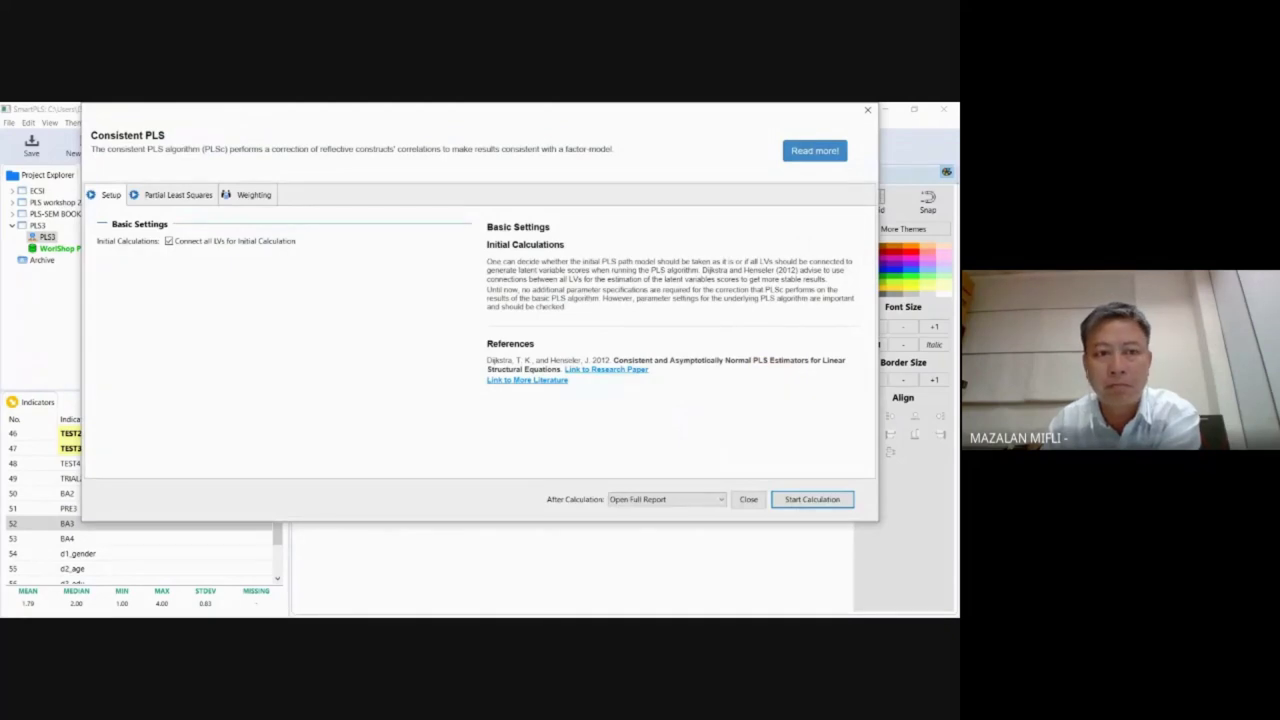
{"action": "left_click", "coordinate": [178, 194]}
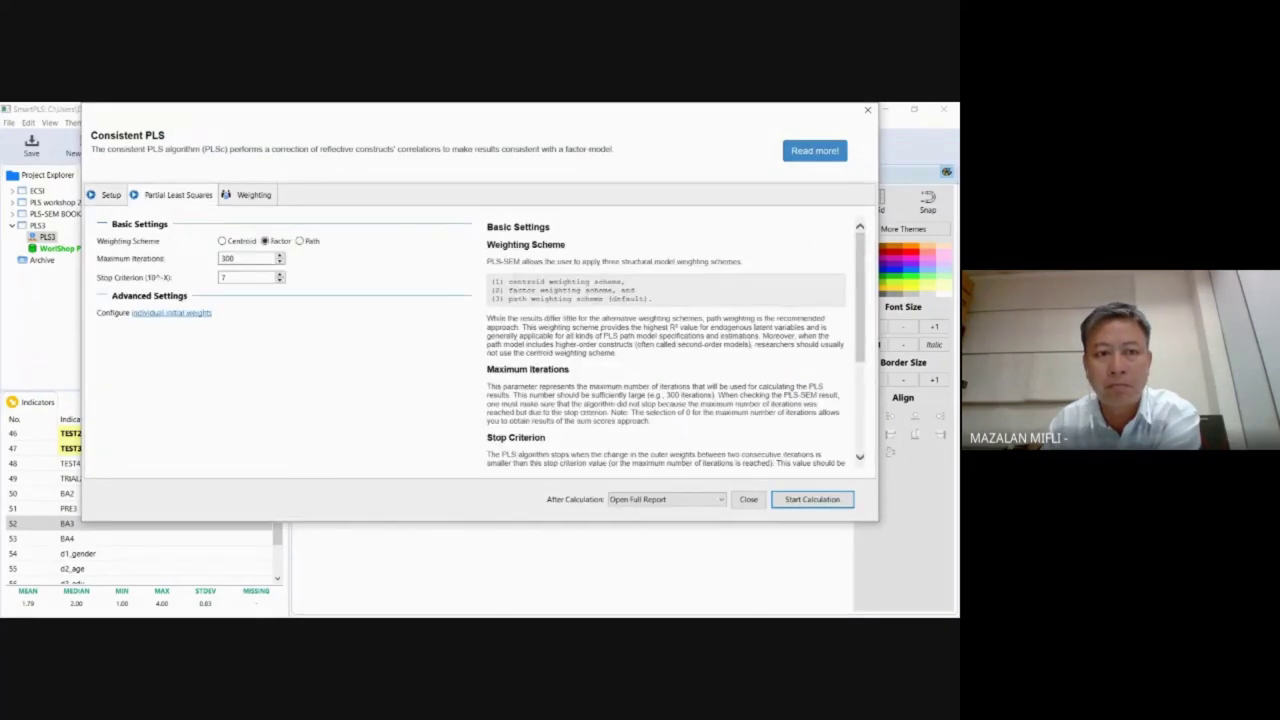
{"action": "left_click", "coordinate": [812, 499]}
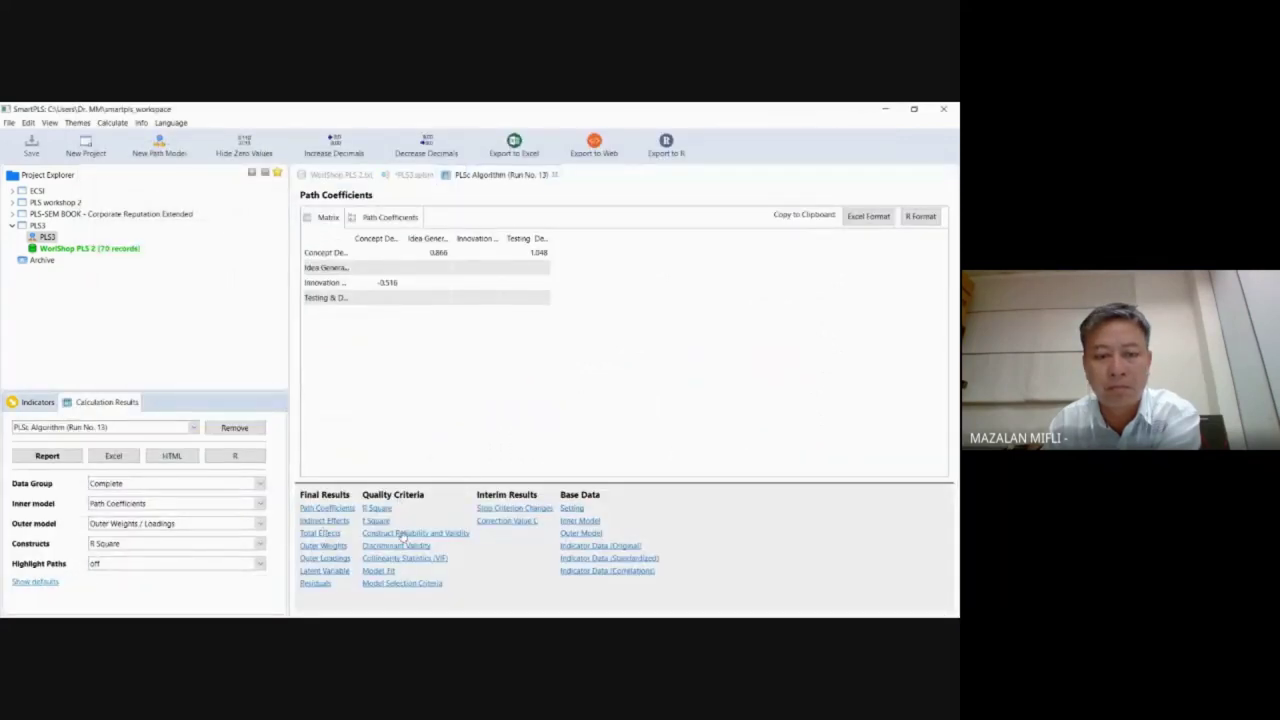
Step: Examine Construct Reliability and Validity for the latest run and review the loadings on the recalculated path model
{"action": "left_click", "coordinate": [403, 534]}
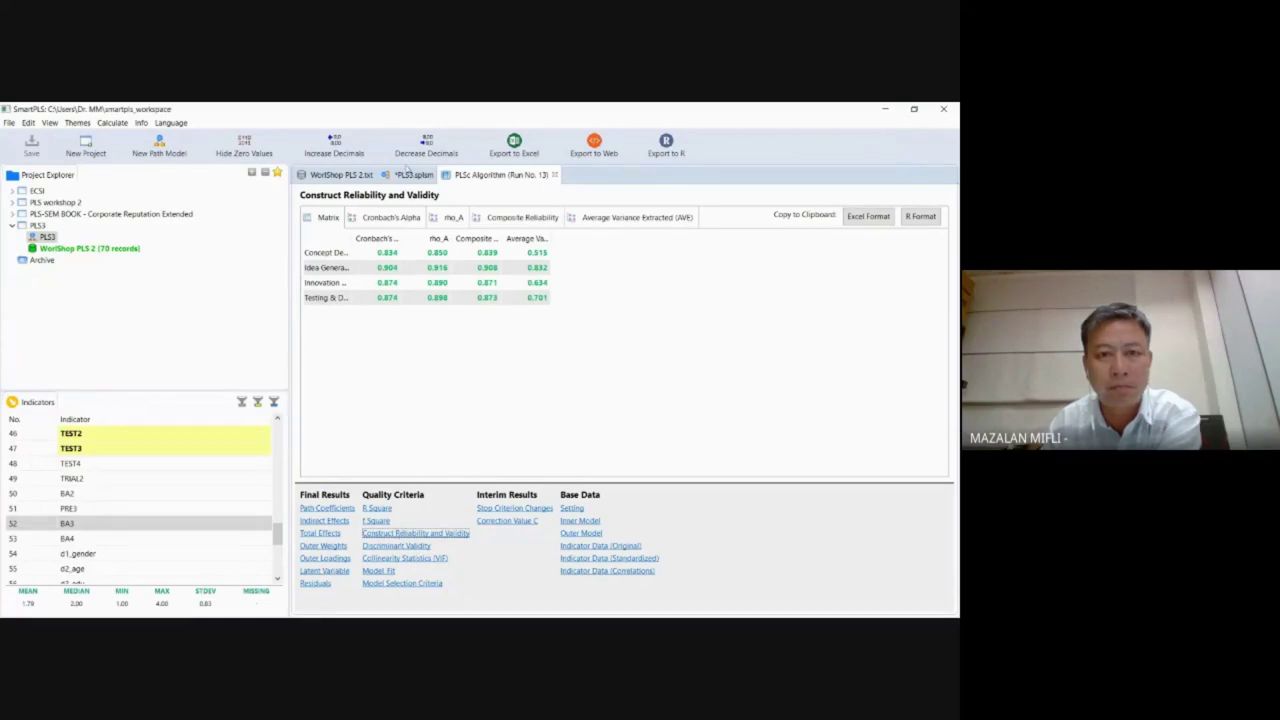
{"action": "left_click", "coordinate": [410, 174]}
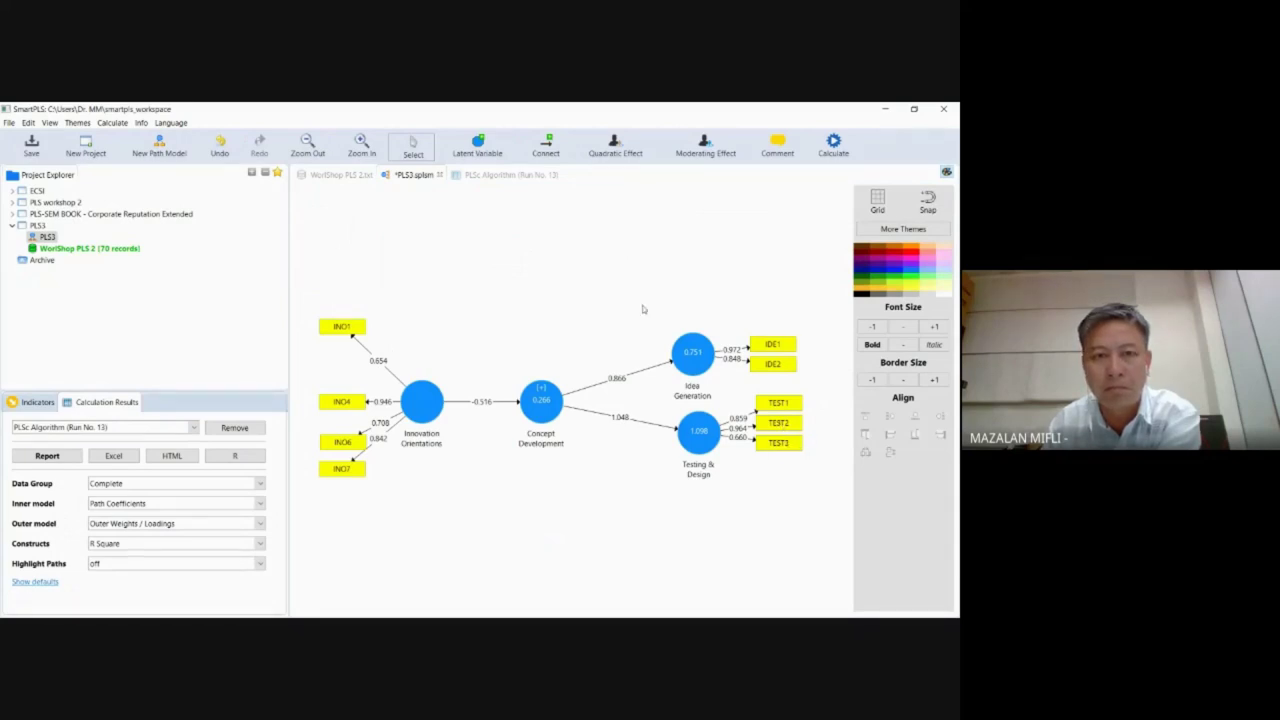
Step: Delete indicator TEST2 from the Testing & Design construct
{"action": "left_click", "coordinate": [782, 424]}
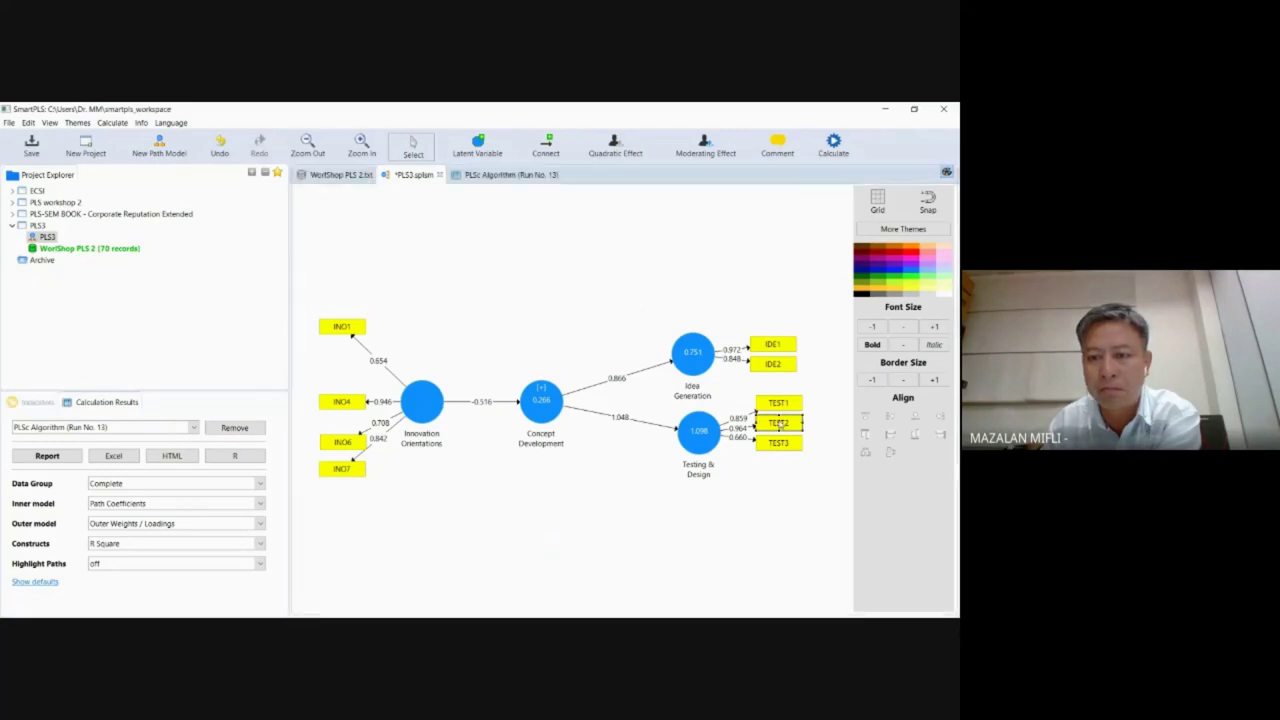
{"action": "right_click", "coordinate": [780, 424]}
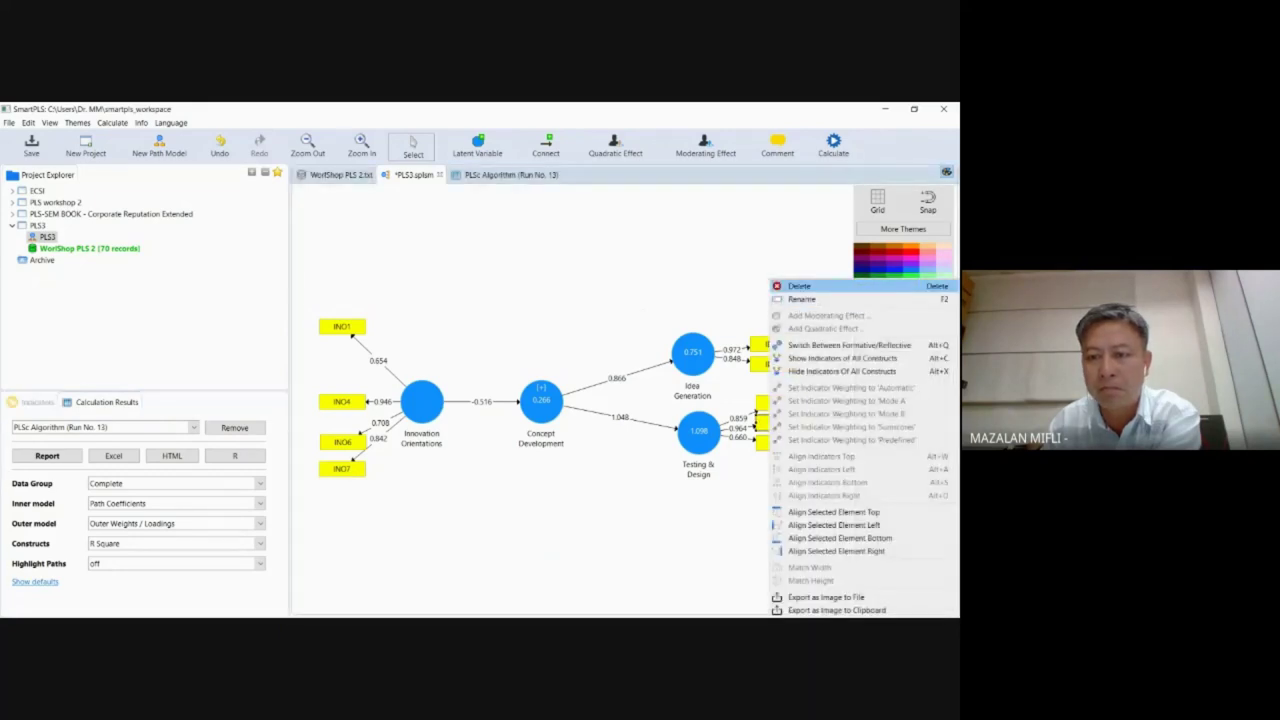
{"action": "key", "text": "Escape"}
Step: Show the indicators of Concept Development, delete TEST2 from them, and hide that construct's indicators again
{"action": "left_click", "coordinate": [543, 400]}
{"action": "right_click", "coordinate": [545, 401]}
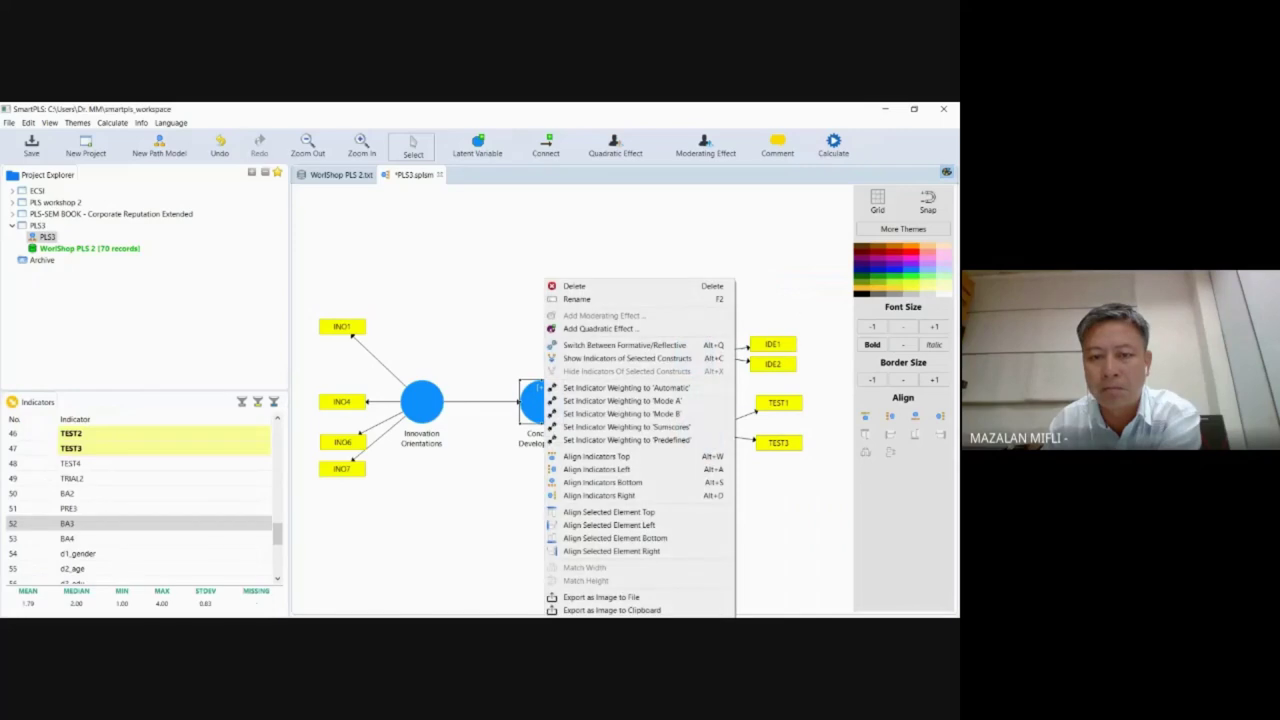
{"action": "left_click", "coordinate": [588, 358]}
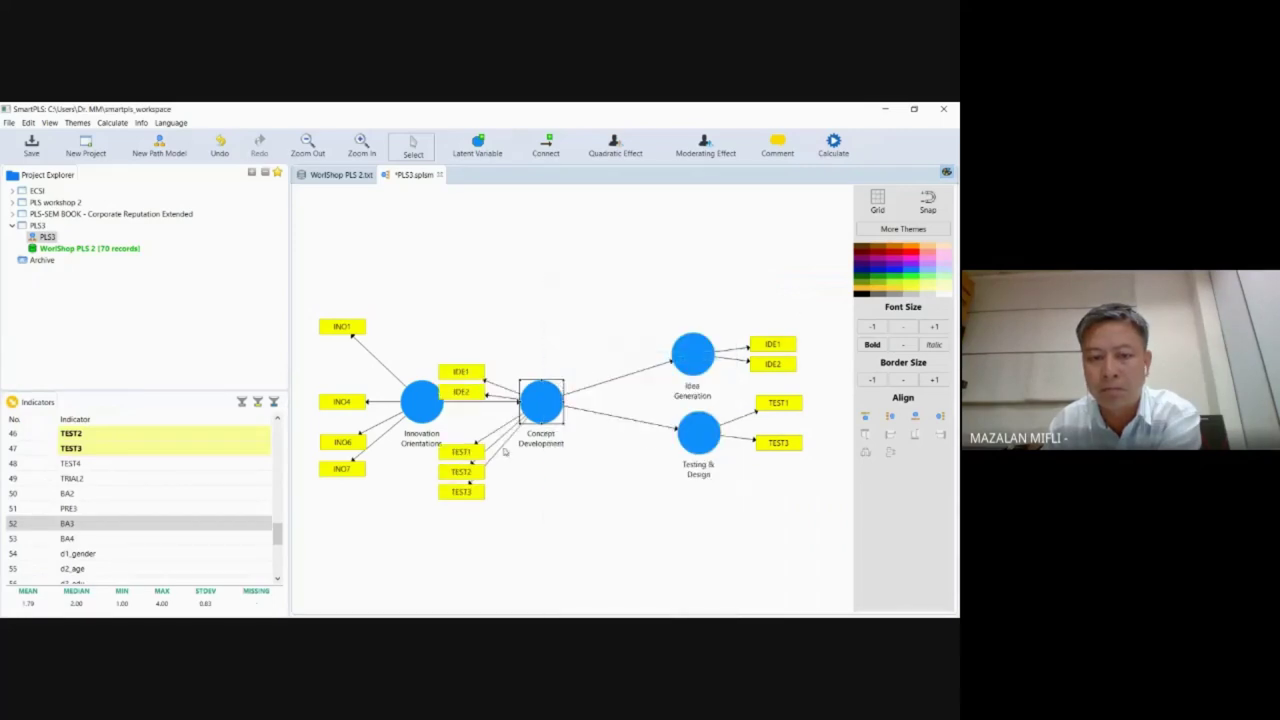
{"action": "left_click", "coordinate": [474, 478]}
{"action": "right_click", "coordinate": [474, 478]}
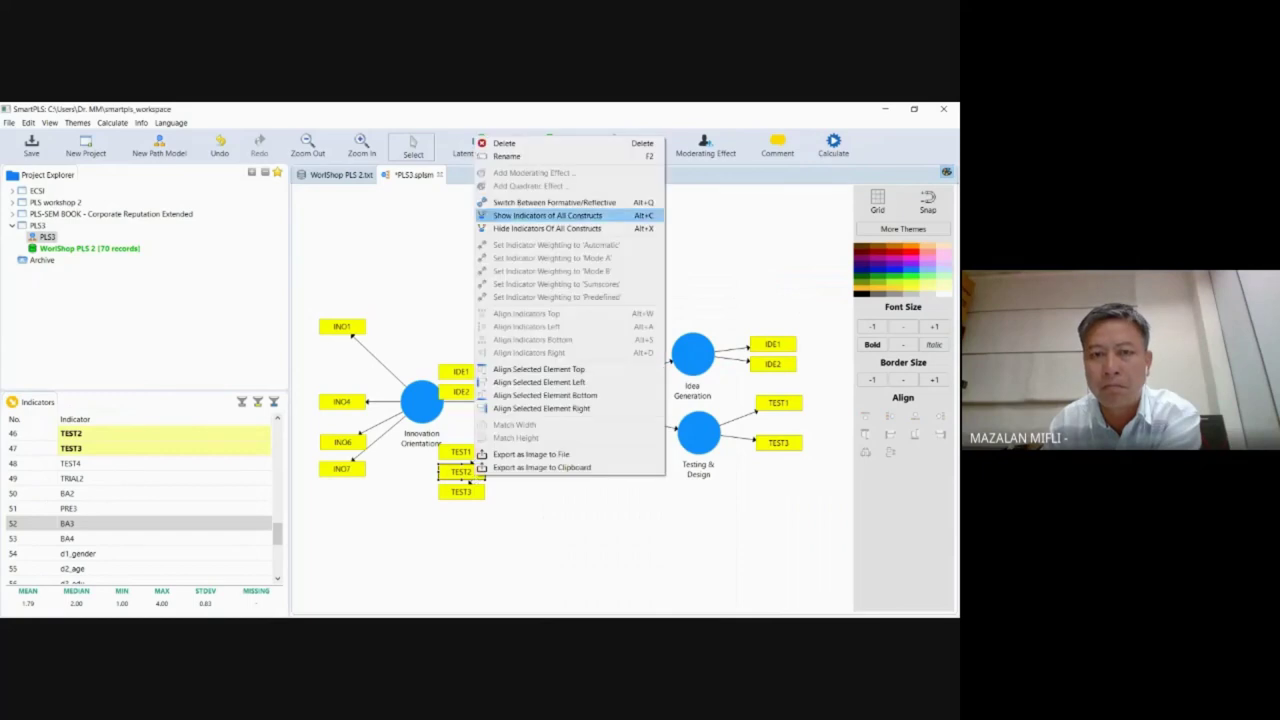
{"action": "left_click", "coordinate": [505, 143]}
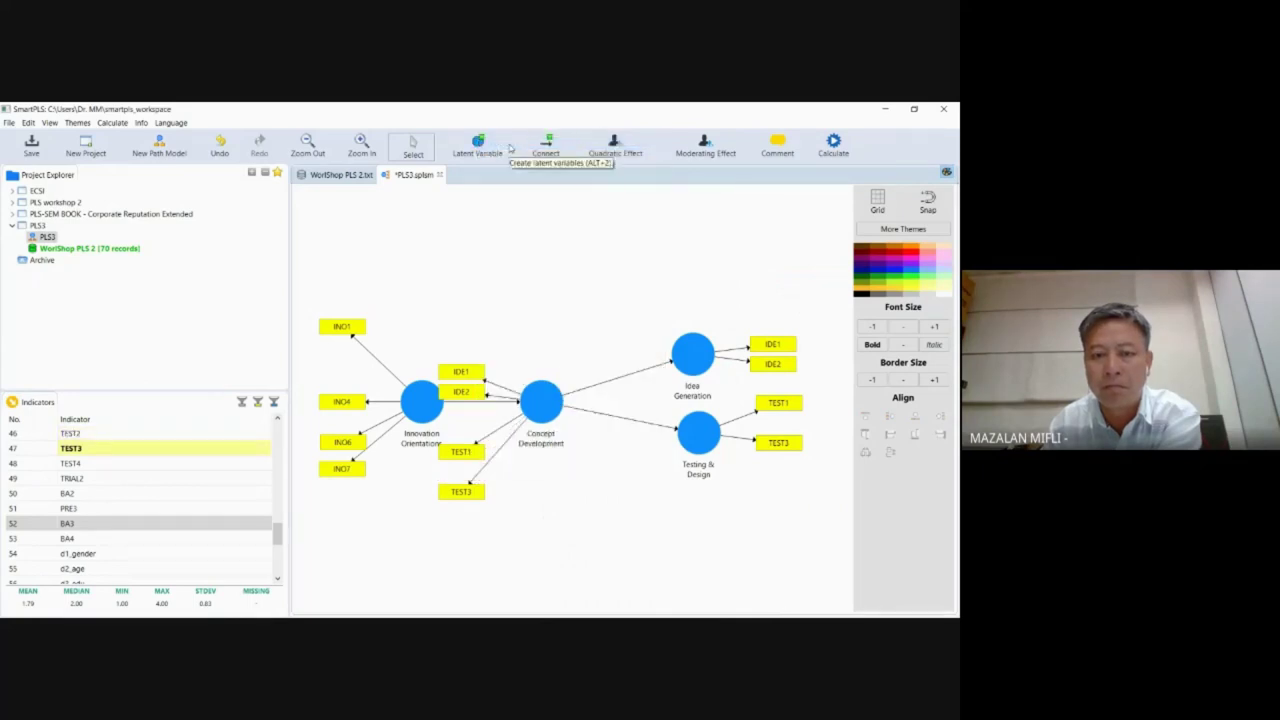
{"action": "right_click", "coordinate": [542, 419]}
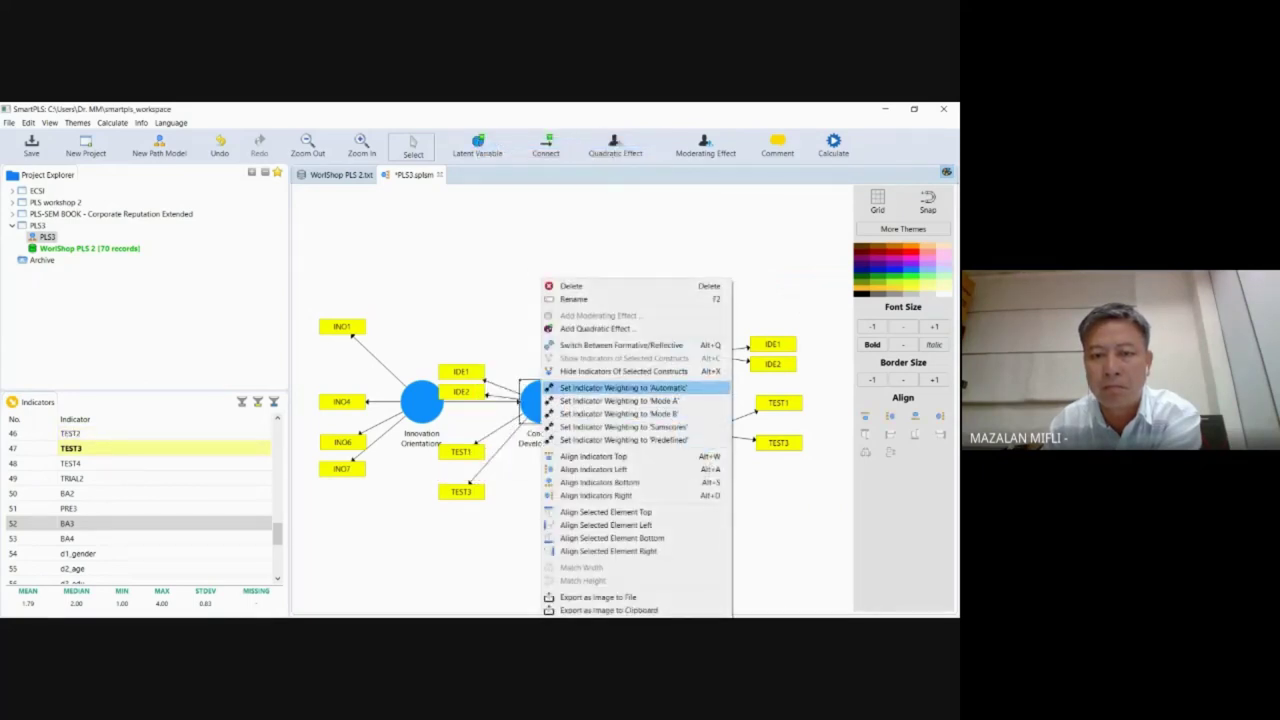
{"action": "left_click", "coordinate": [622, 371]}
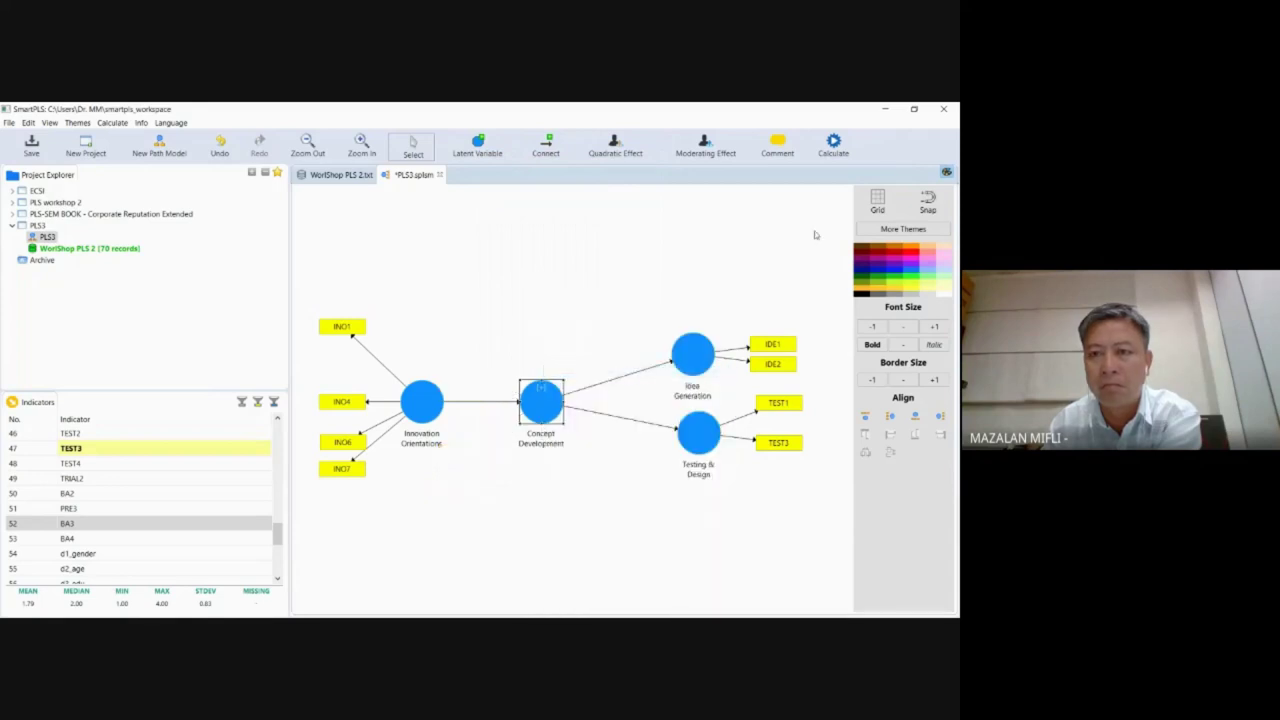
Step: Rerun the Consistent PLS Algorithm without TEST2, keeping all LVs connected for the initial calculation, and review the loadings on the path model
{"action": "left_click", "coordinate": [832, 153]}
{"action": "mouse_move", "coordinate": [830, 288]}
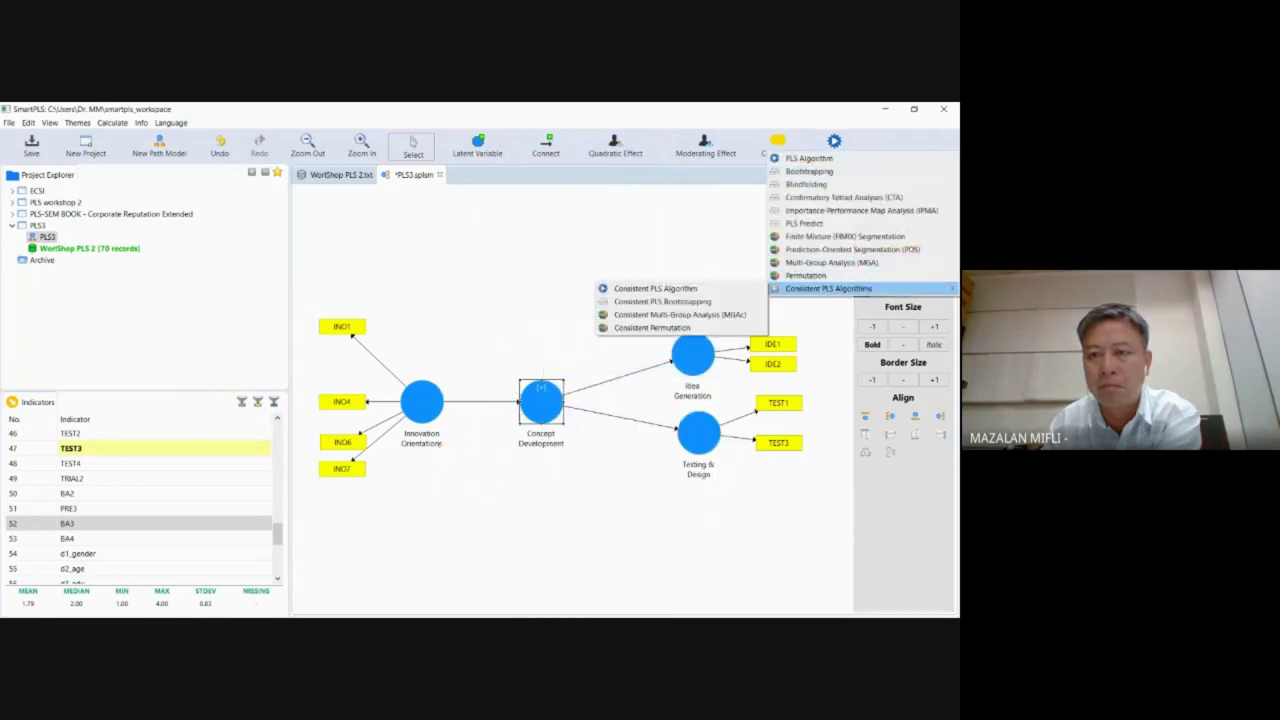
{"action": "left_click", "coordinate": [655, 288]}
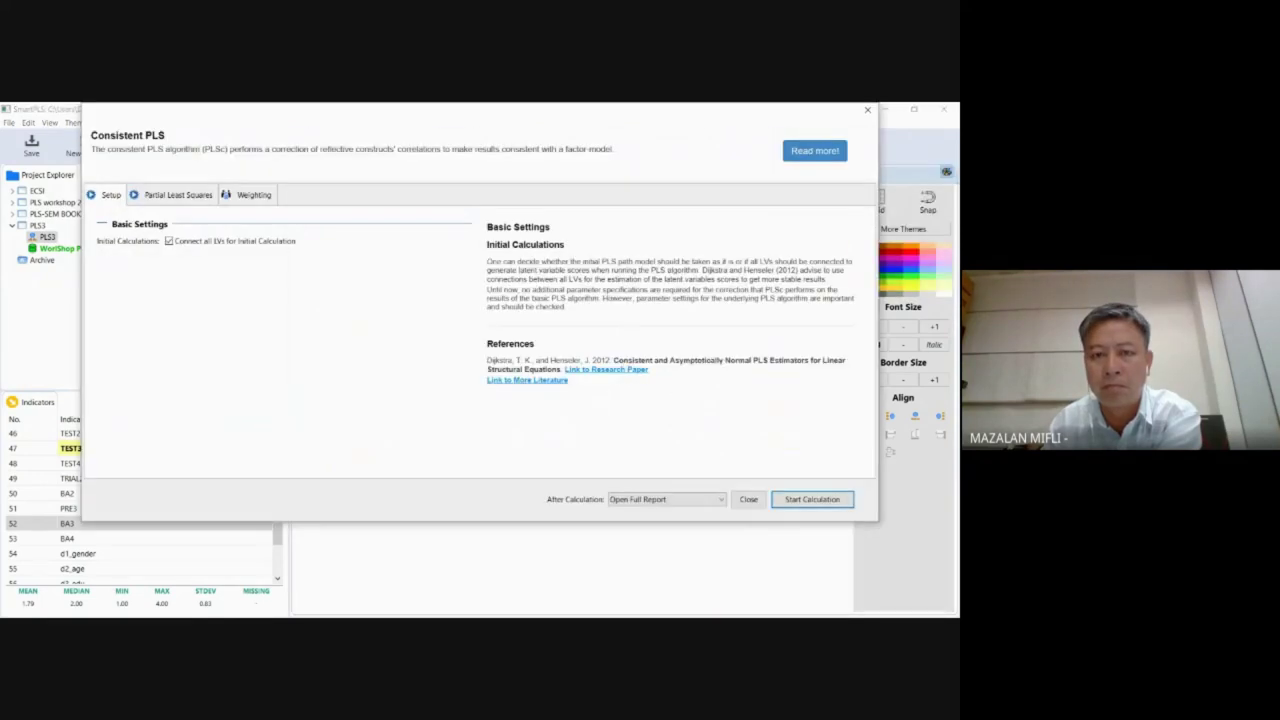
{"action": "left_click", "coordinate": [812, 499]}
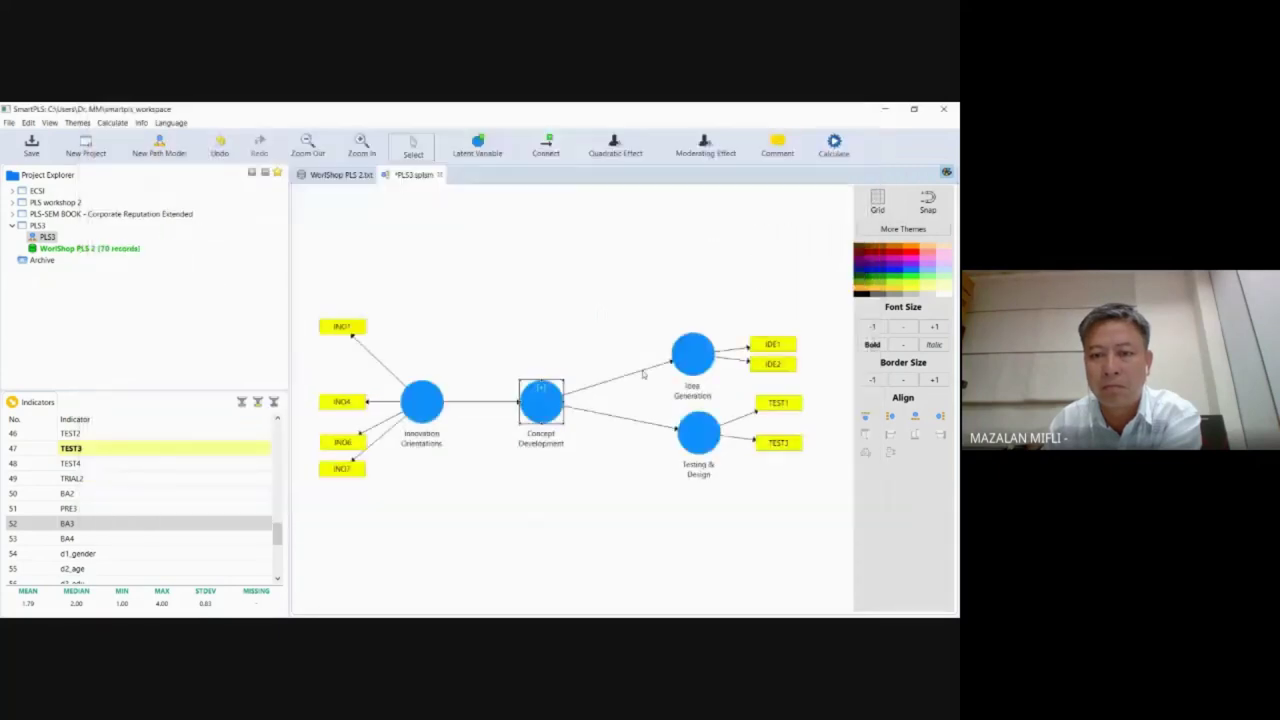
{"action": "left_click", "coordinate": [402, 177]}
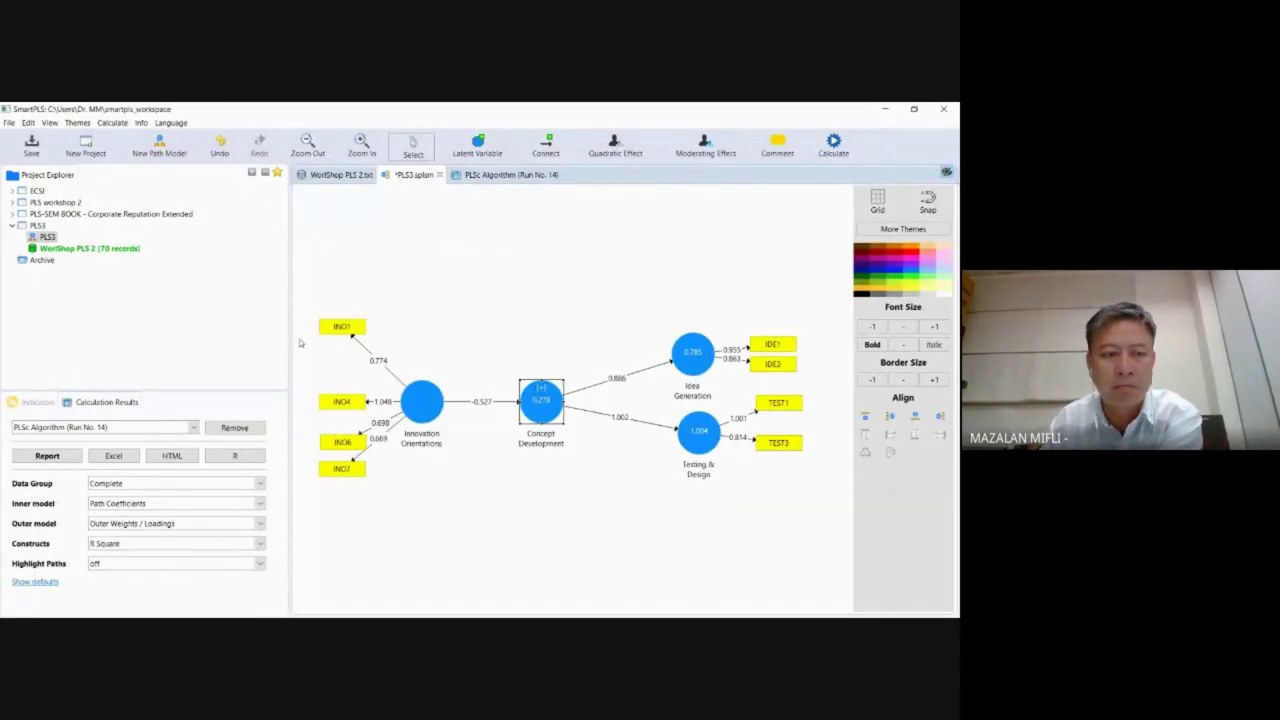
Step: Assign indicator TEST2 back to both the Testing & Design and Concept Development constructs
{"action": "left_click", "coordinate": [27, 404]}
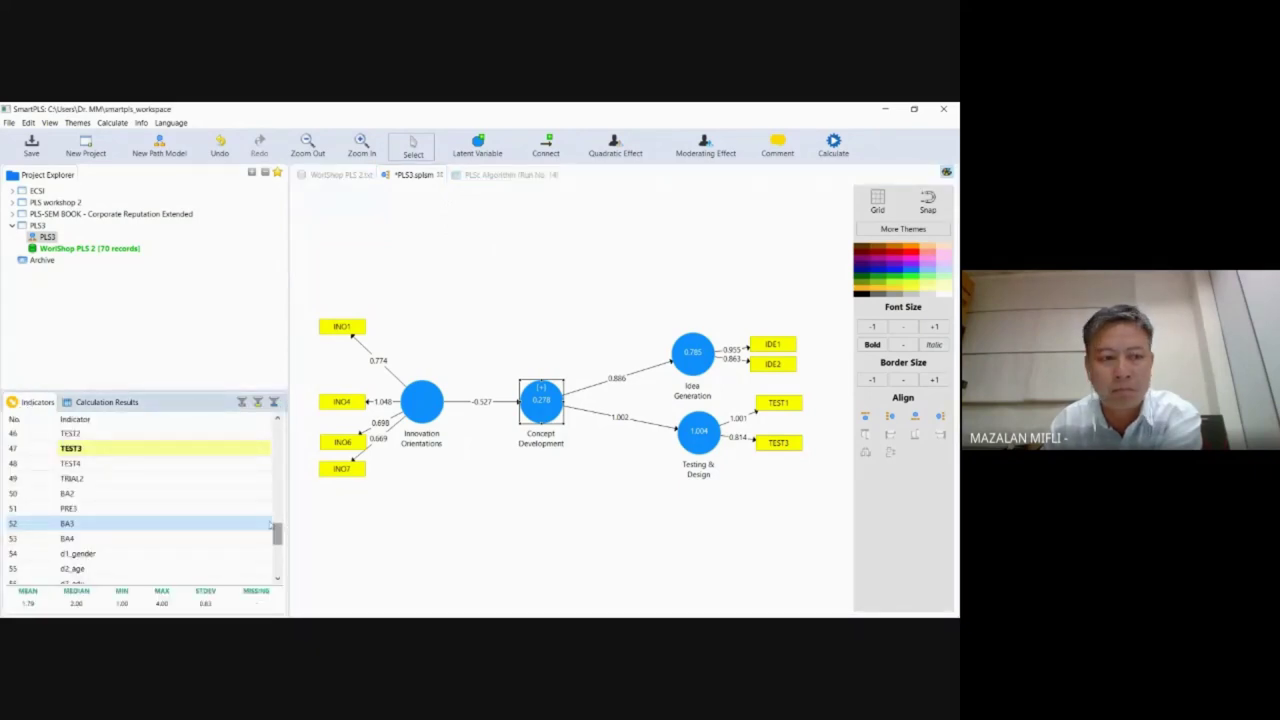
{"action": "left_click_drag", "start_coordinate": [88, 434], "coordinate": [713, 440]}
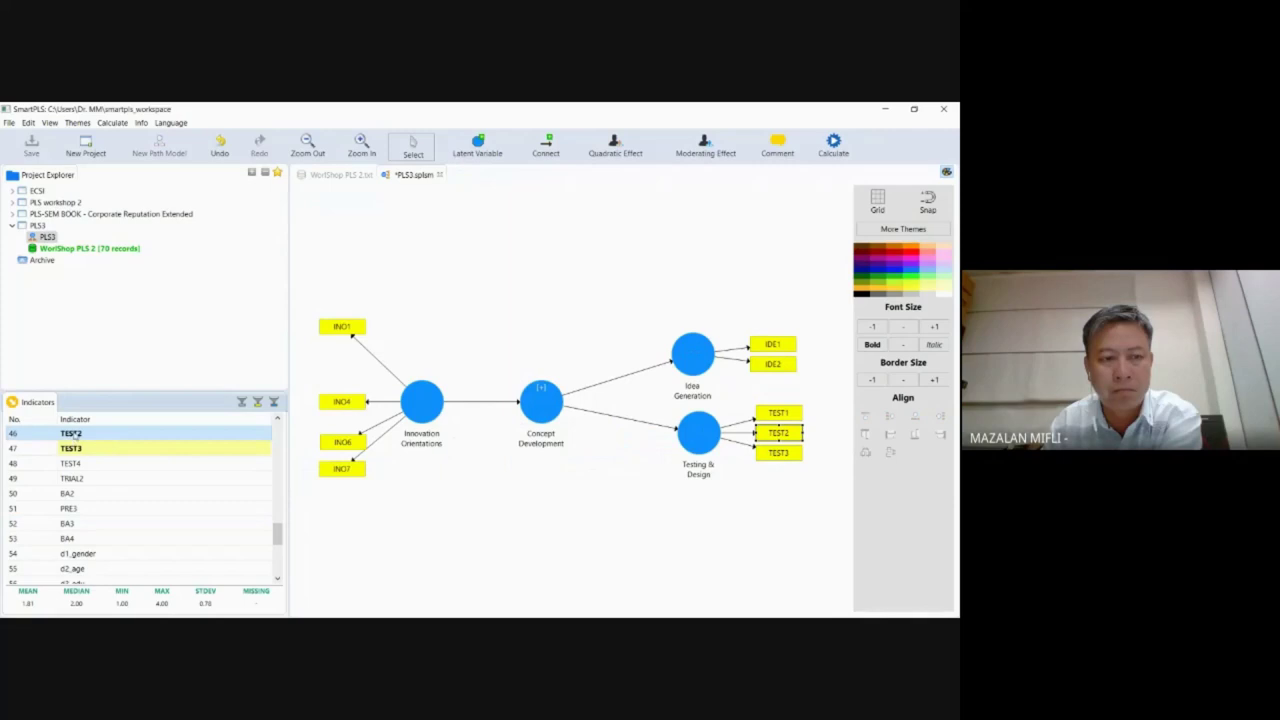
{"action": "left_click_drag", "start_coordinate": [82, 433], "coordinate": [549, 406]}
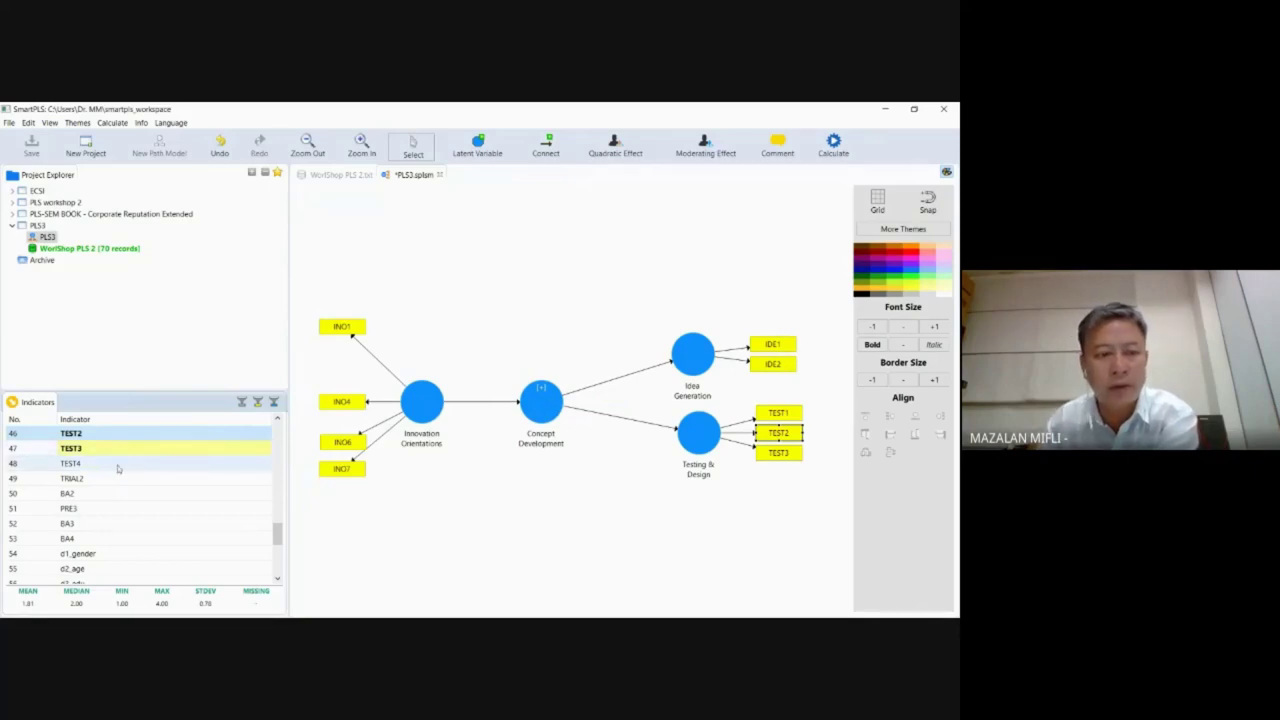
Step: Add indicator TEST4 to Testing & Design and arrange INO1, INO6 and INO7 closer together beside Innovation Orientations
{"action": "left_click_drag", "start_coordinate": [117, 468], "coordinate": [706, 448]}
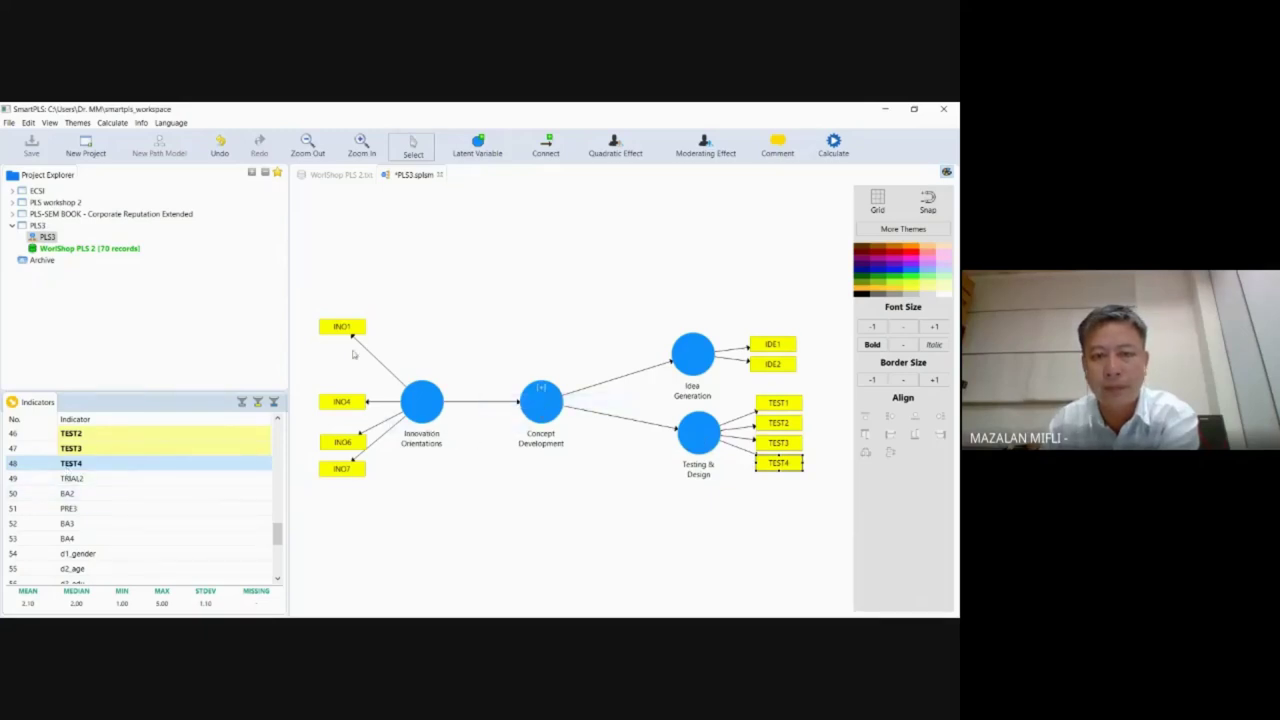
{"action": "left_click_drag", "start_coordinate": [344, 331], "coordinate": [339, 373]}
{"action": "mouse_move", "coordinate": [342, 441]}
{"action": "left_mouse_down"}
{"action": "mouse_move", "coordinate": [337, 428]}
{"action": "mouse_move", "coordinate": [340, 454]}
{"action": "left_mouse_up"}
Step: Rerun the Consistent PLS Algorithm with TEST2 and TEST4 included and review the loadings on the path model
{"action": "left_click", "coordinate": [834, 145]}
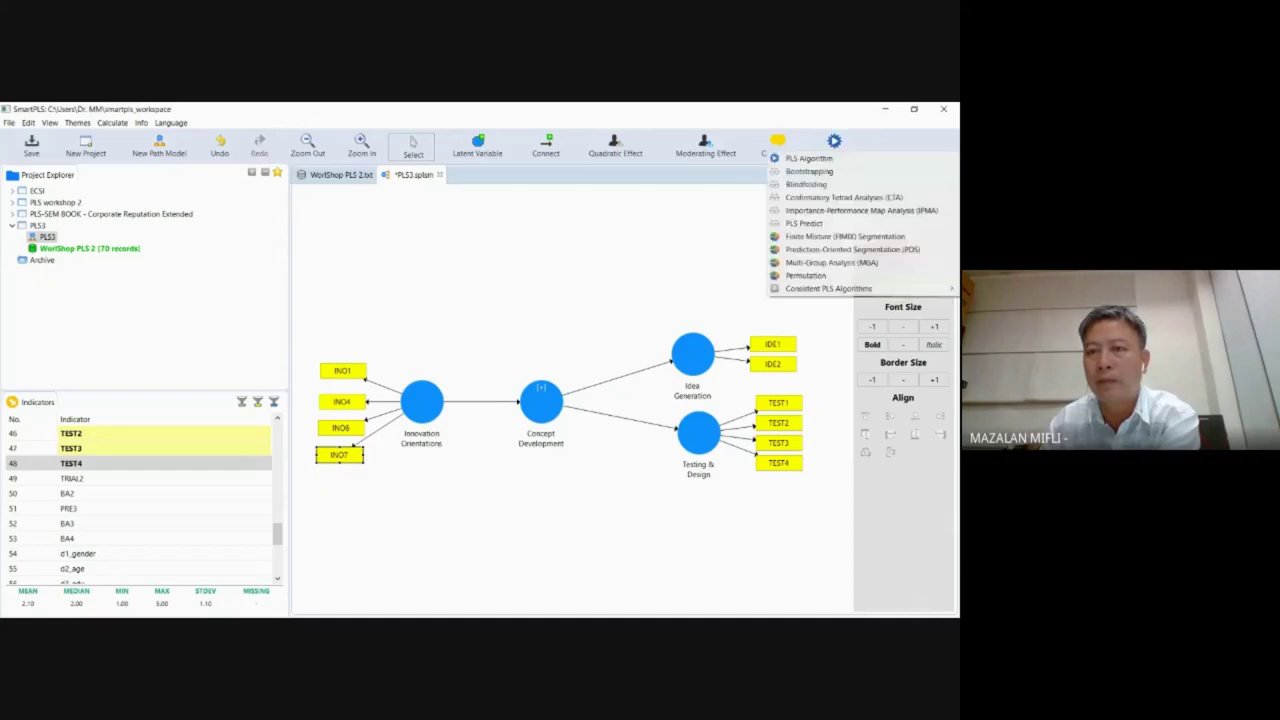
{"action": "mouse_move", "coordinate": [830, 288]}
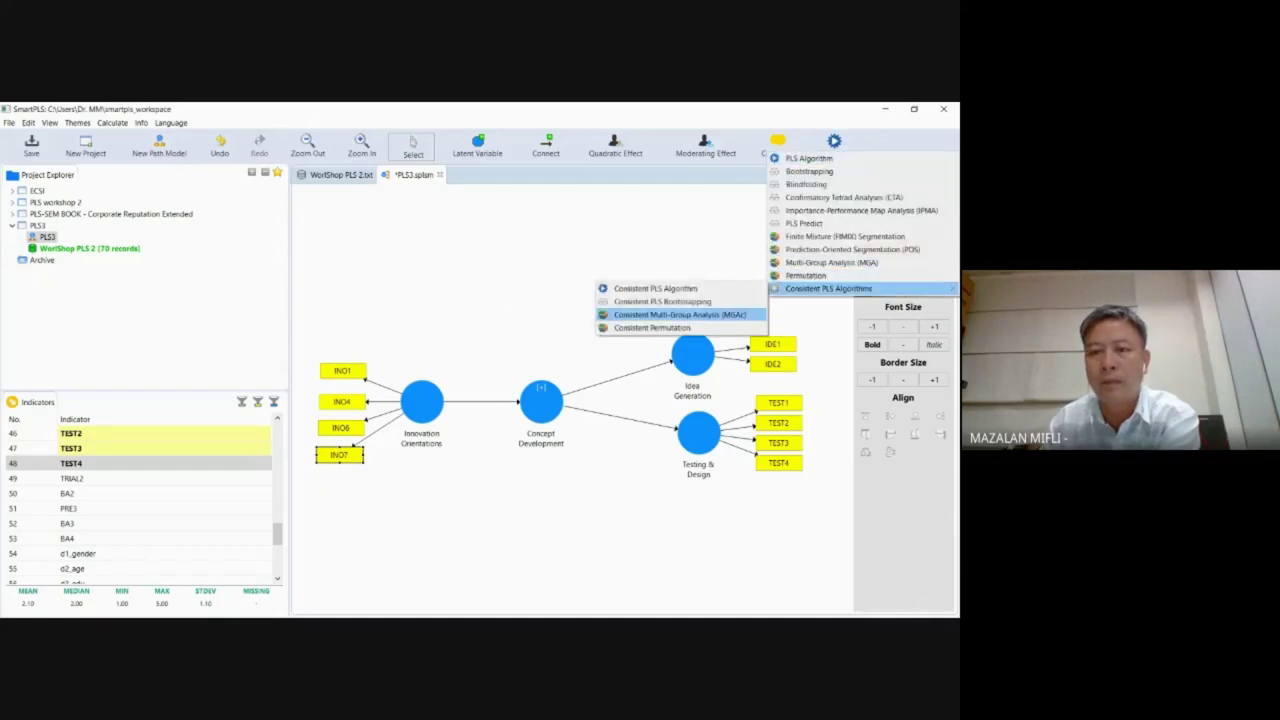
{"action": "left_click", "coordinate": [520, 304]}
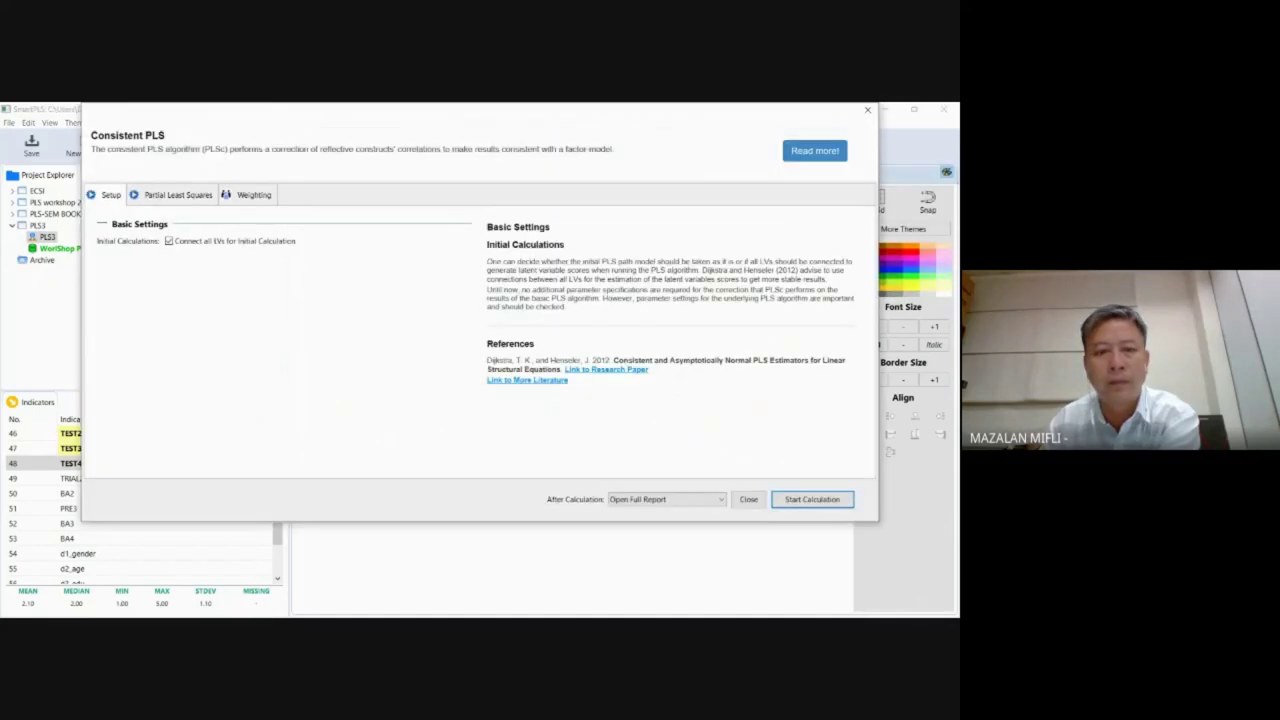
{"action": "key", "text": "Return"}
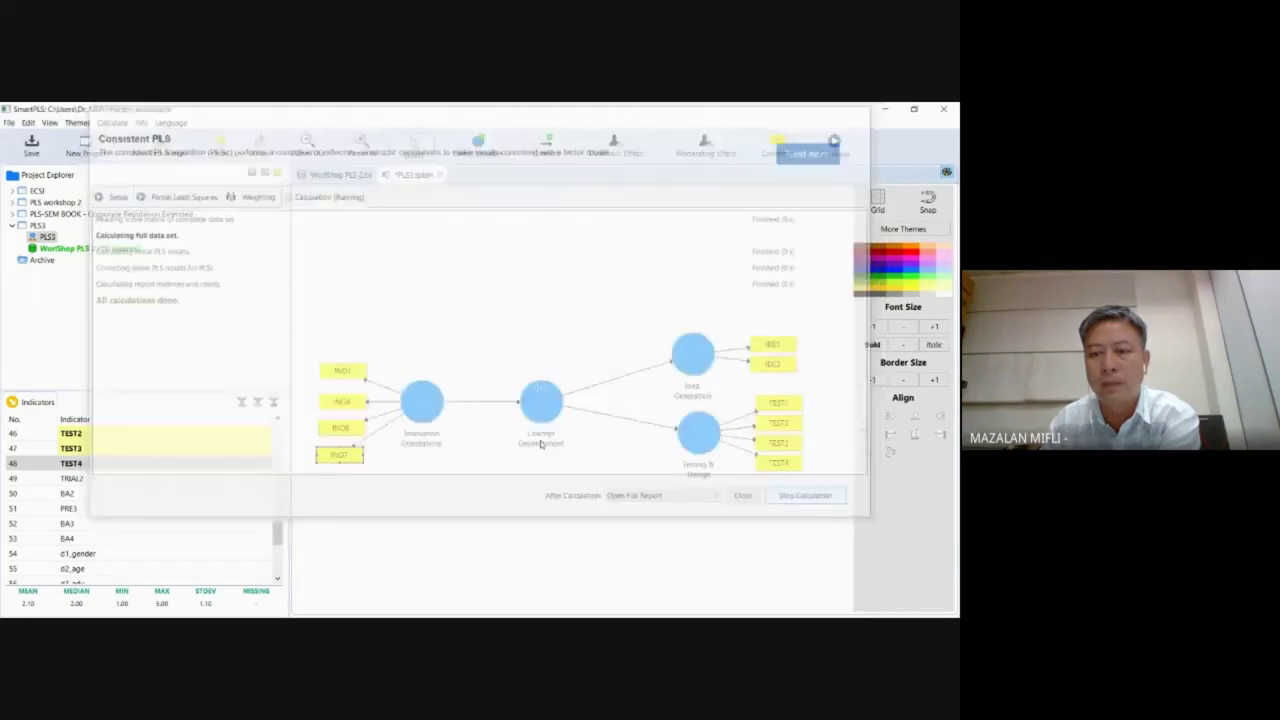
{"action": "left_click", "coordinate": [414, 175]}
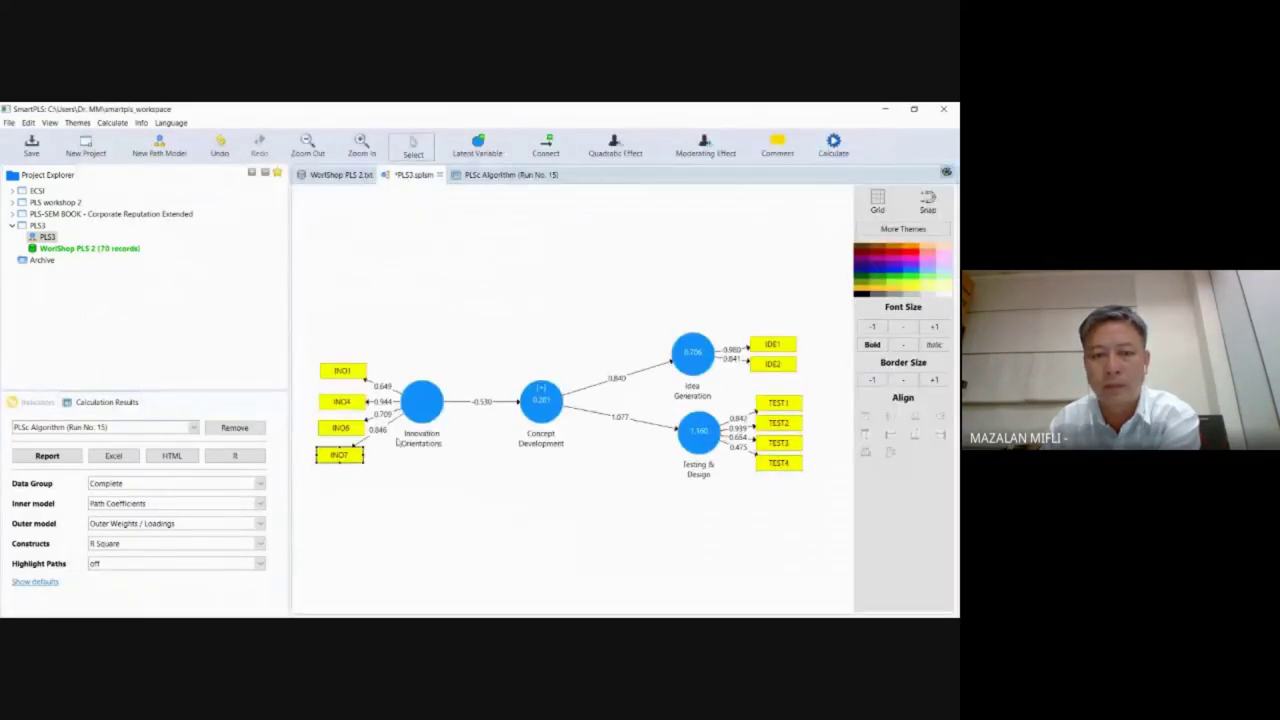
Step: Delete TEST2 from Testing & Design, leaving TEST1, TEST3 and TEST4 on the construct
{"action": "left_click", "coordinate": [779, 424]}
{"action": "right_click", "coordinate": [777, 426]}
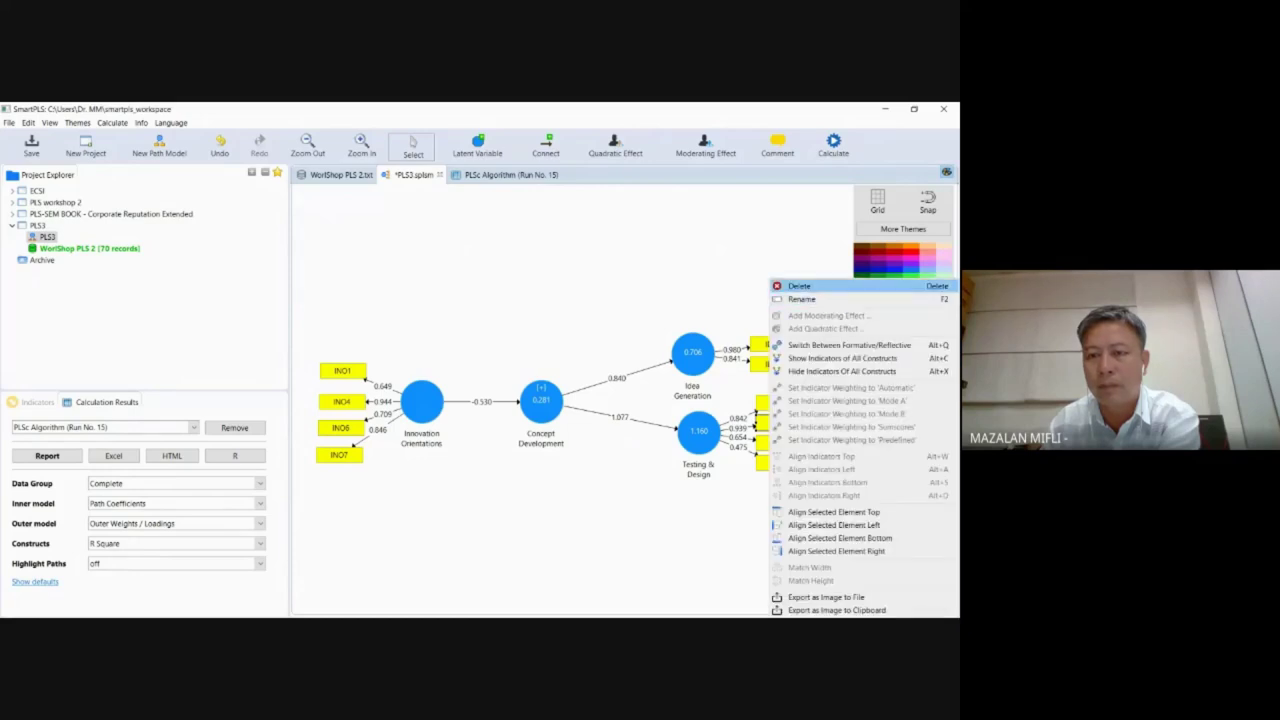
{"action": "left_click", "coordinate": [795, 286]}
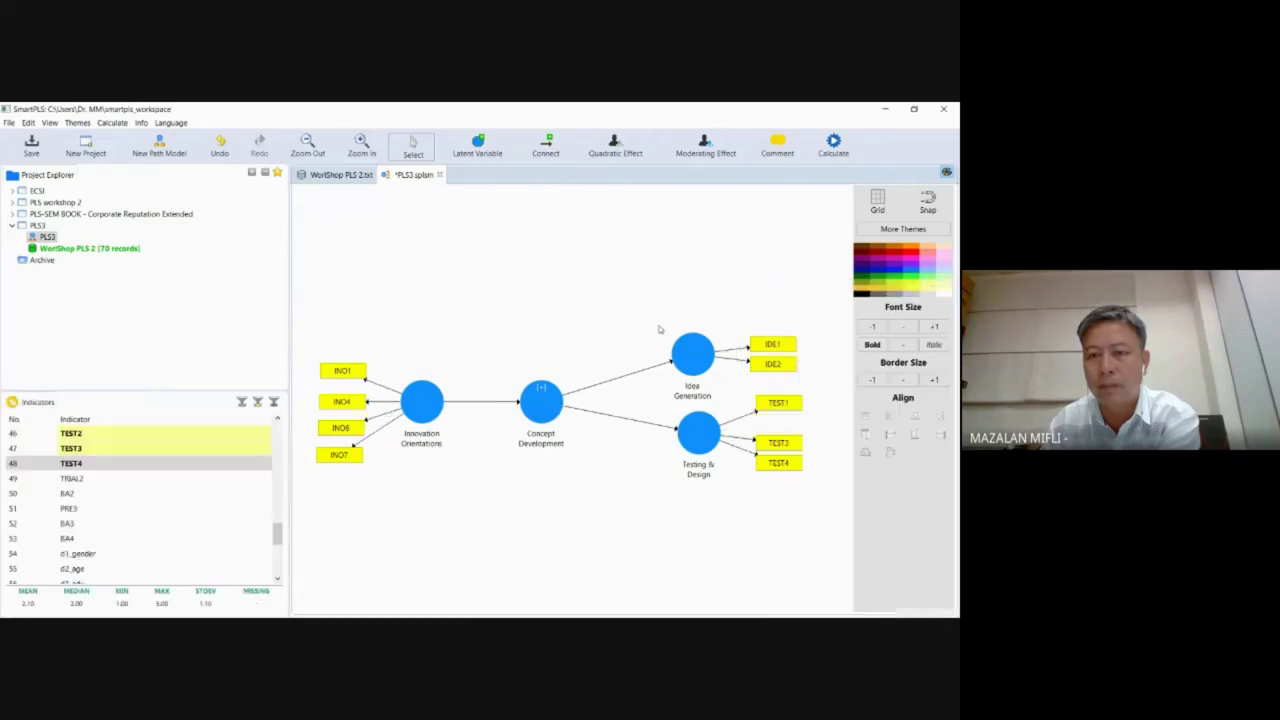
Step: Recalculate the model with the Consistent PLS Algorithm using TEST1, TEST3 and TEST4 for Testing & Design
{"action": "left_click", "coordinate": [834, 145]}
{"action": "mouse_move", "coordinate": [828, 284]}
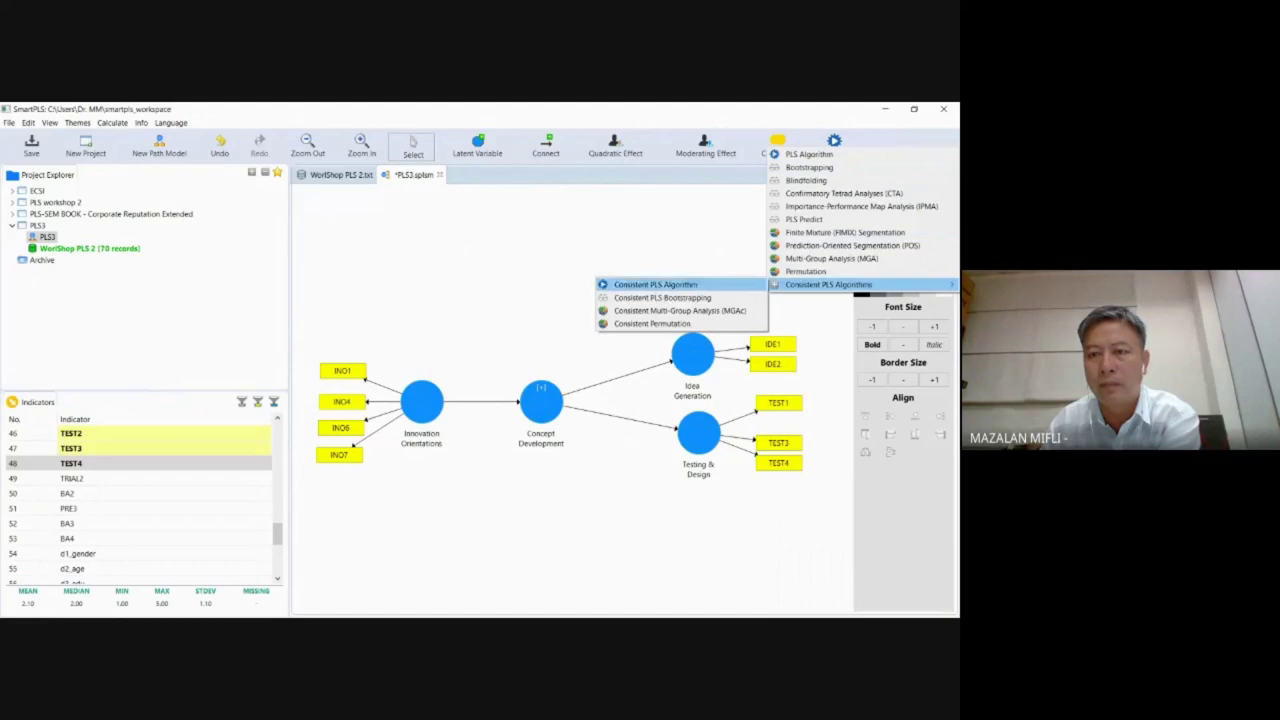
{"action": "left_click", "coordinate": [668, 284]}
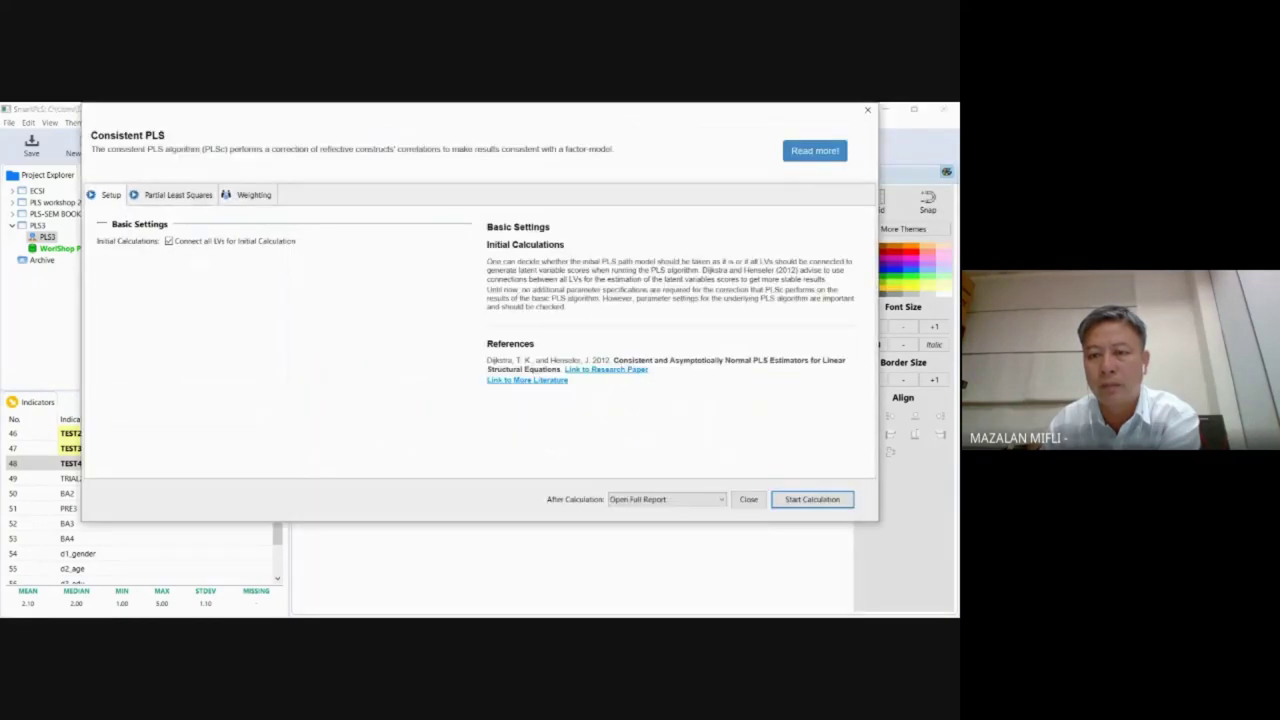
{"action": "left_click", "coordinate": [812, 499]}
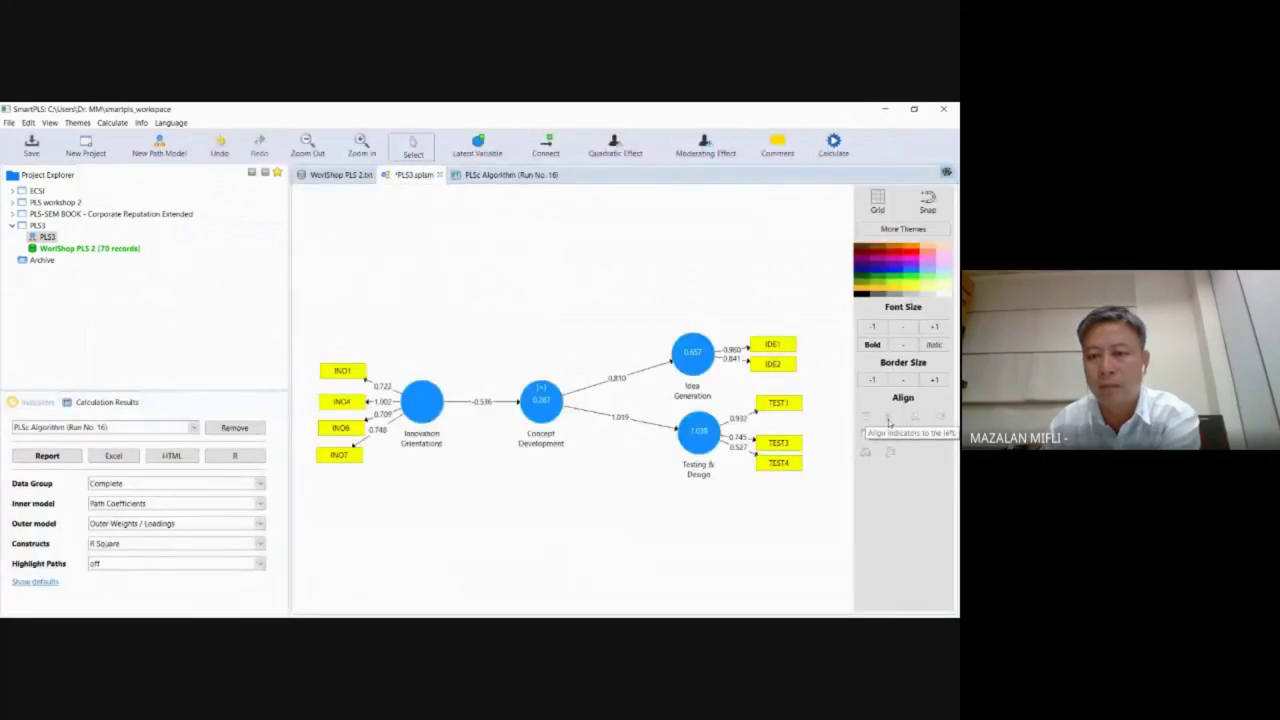
Step: Delete indicator TEST1 from the Testing & Design construct
{"action": "left_click", "coordinate": [790, 405]}
{"action": "right_click", "coordinate": [770, 403]}
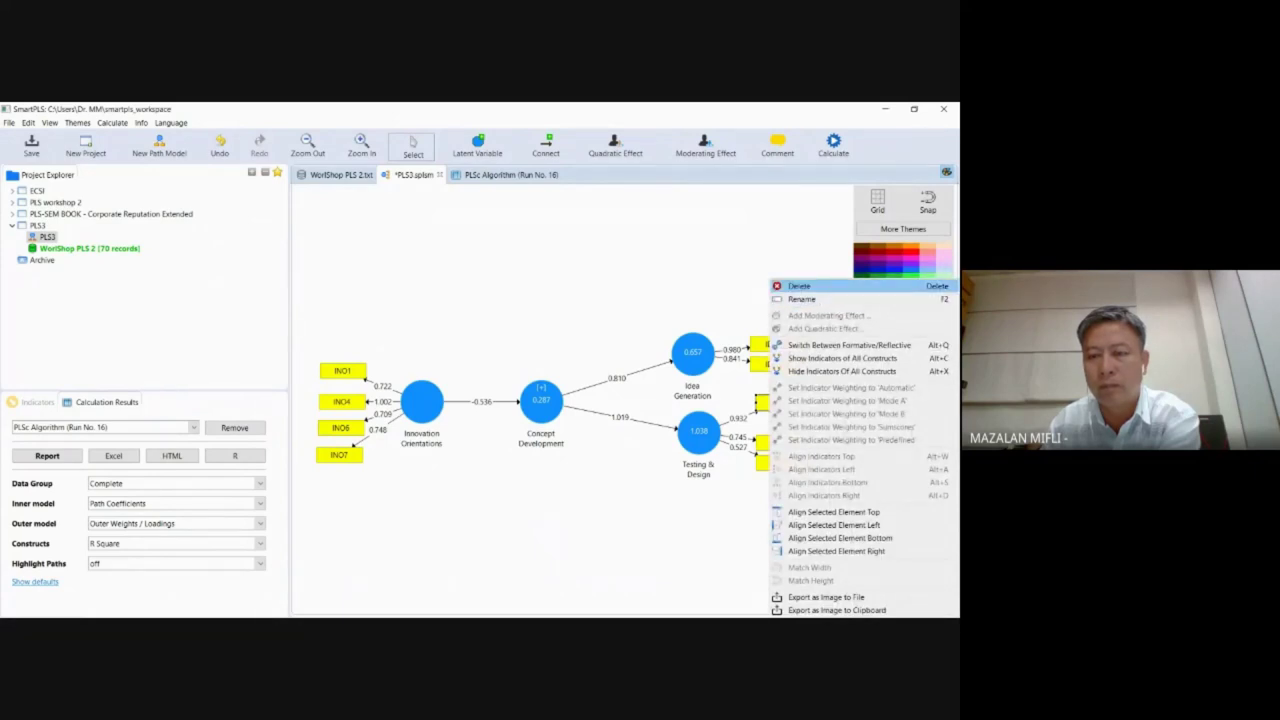
{"action": "left_click", "coordinate": [800, 286]}
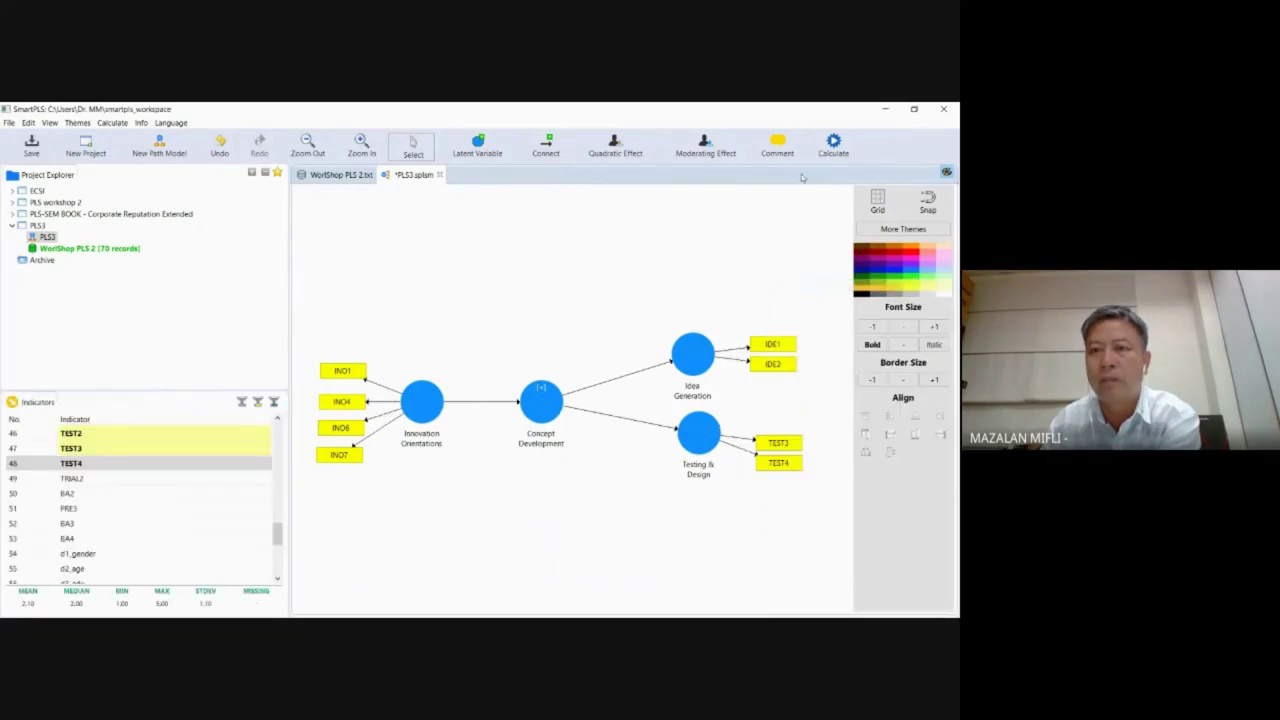
Step: Rerun the Consistent PLS Algorithm with only TEST3 and TEST4 on Testing & Design and review the loadings on the path model
{"action": "left_click", "coordinate": [832, 152]}
{"action": "mouse_move", "coordinate": [828, 291]}
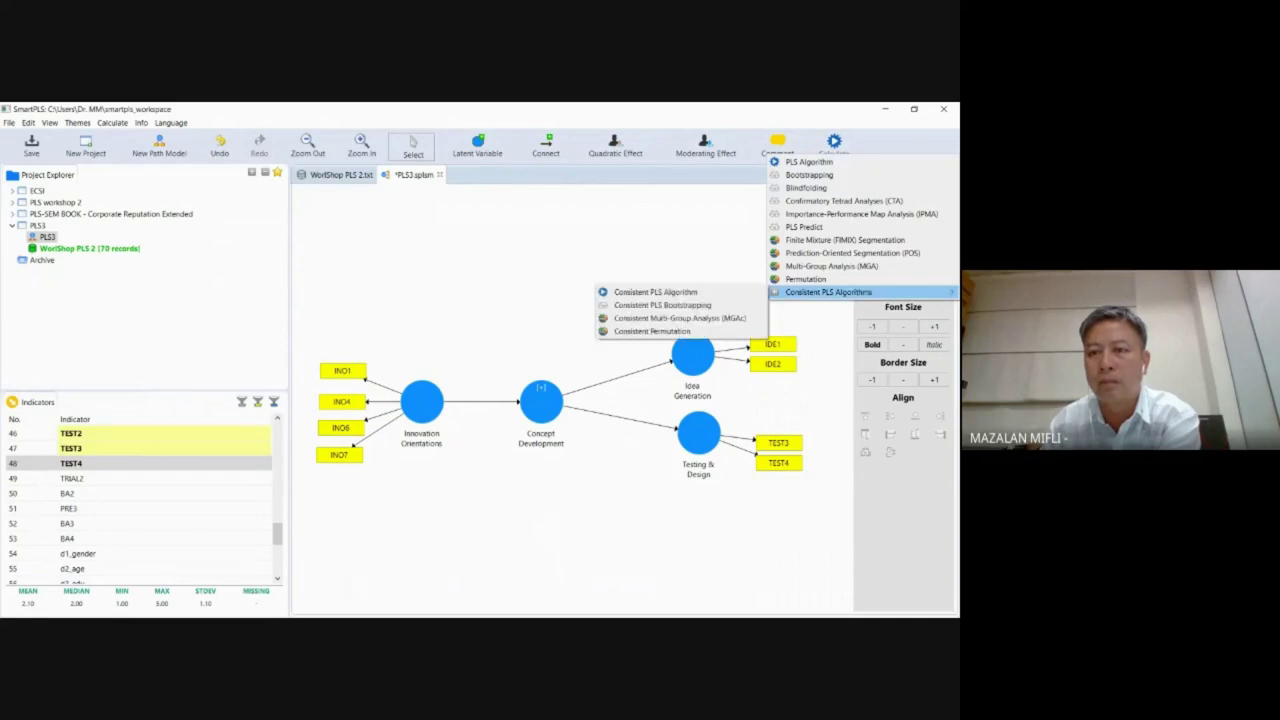
{"action": "left_click", "coordinate": [655, 291]}
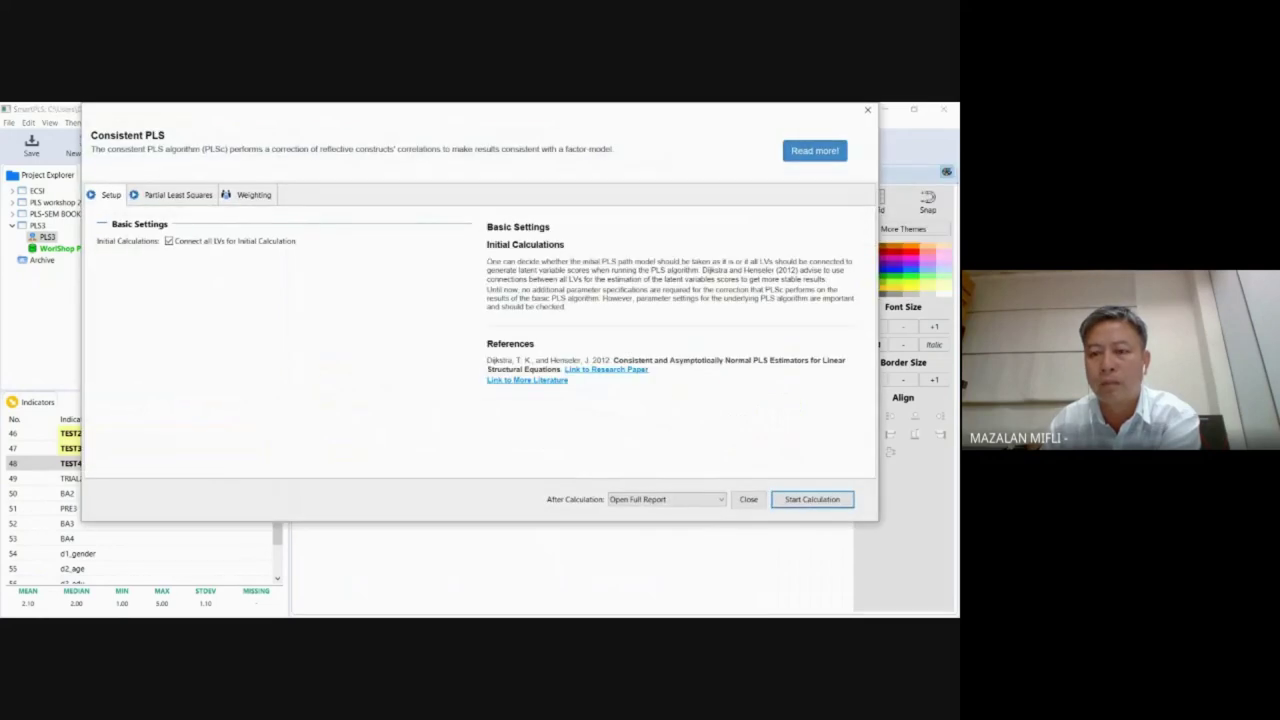
{"action": "key", "text": "Return"}
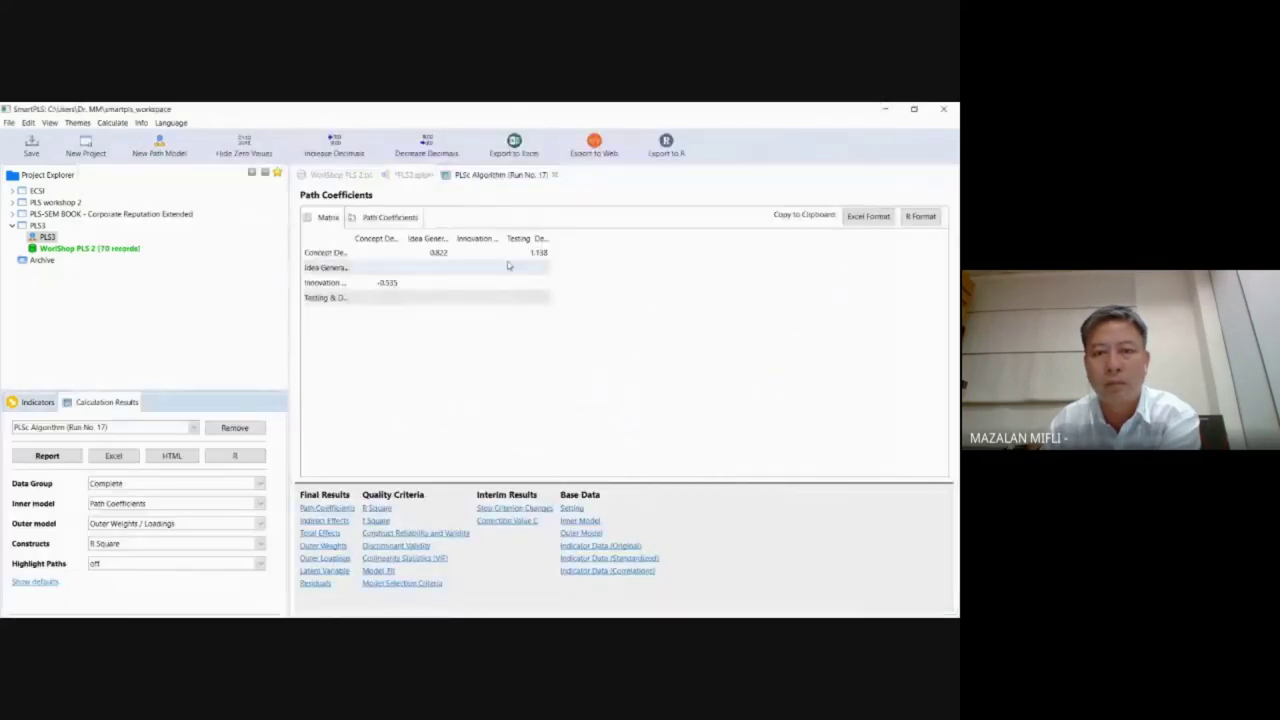
{"action": "left_click", "coordinate": [412, 175]}
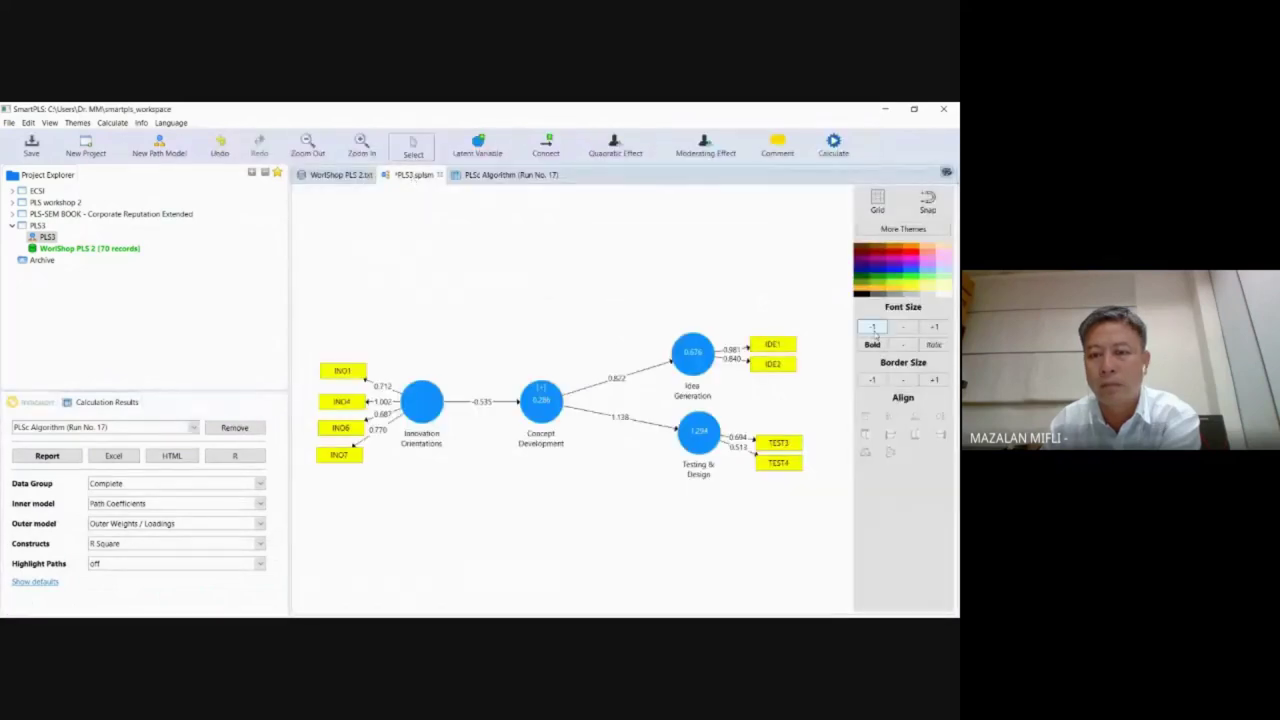
Step: Move the TEST3 and TEST4 indicators up so they sit level with the Testing & Design construct
{"action": "left_click", "coordinate": [777, 443]}
{"action": "mouse_move", "coordinate": [773, 427]}
{"action": "left_mouse_down"}
{"action": "mouse_move", "coordinate": [779, 464]}
{"action": "mouse_move", "coordinate": [778, 450]}
{"action": "left_mouse_up"}
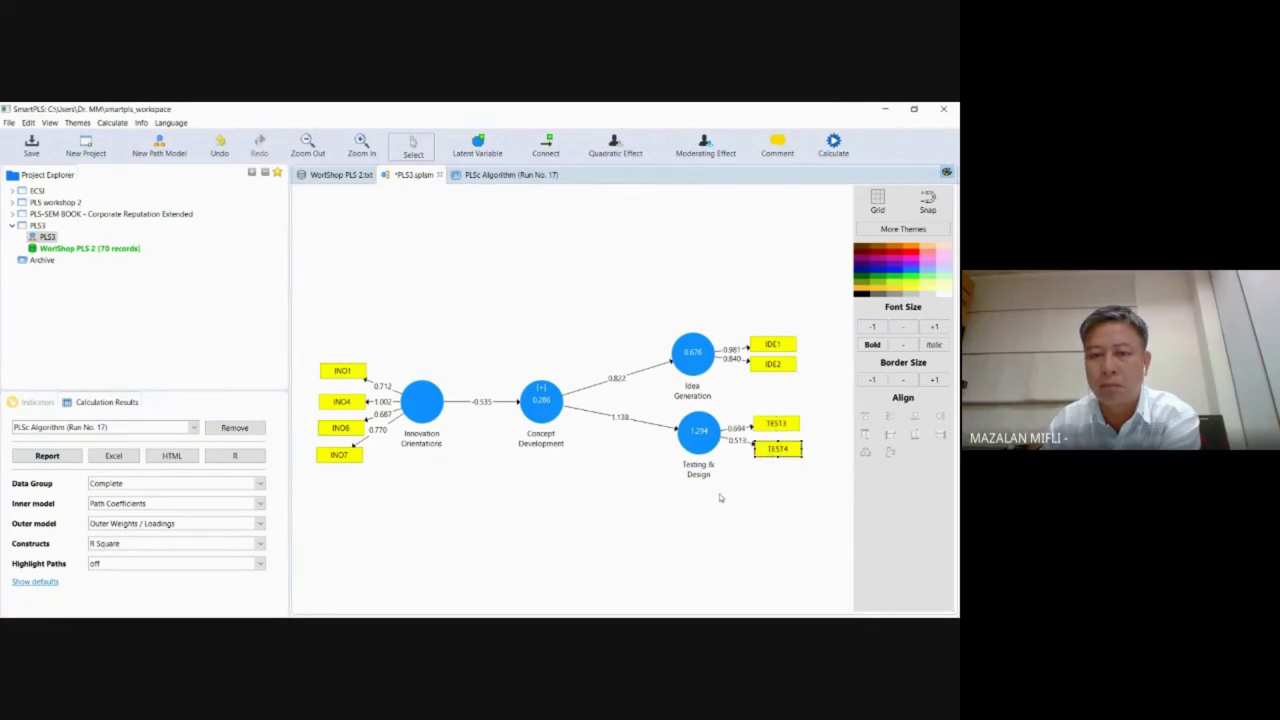
Step: Delete indicators TEST1 and TEST2 from the Concept Development construct and hide its indicators again
{"action": "left_click", "coordinate": [38, 402]}
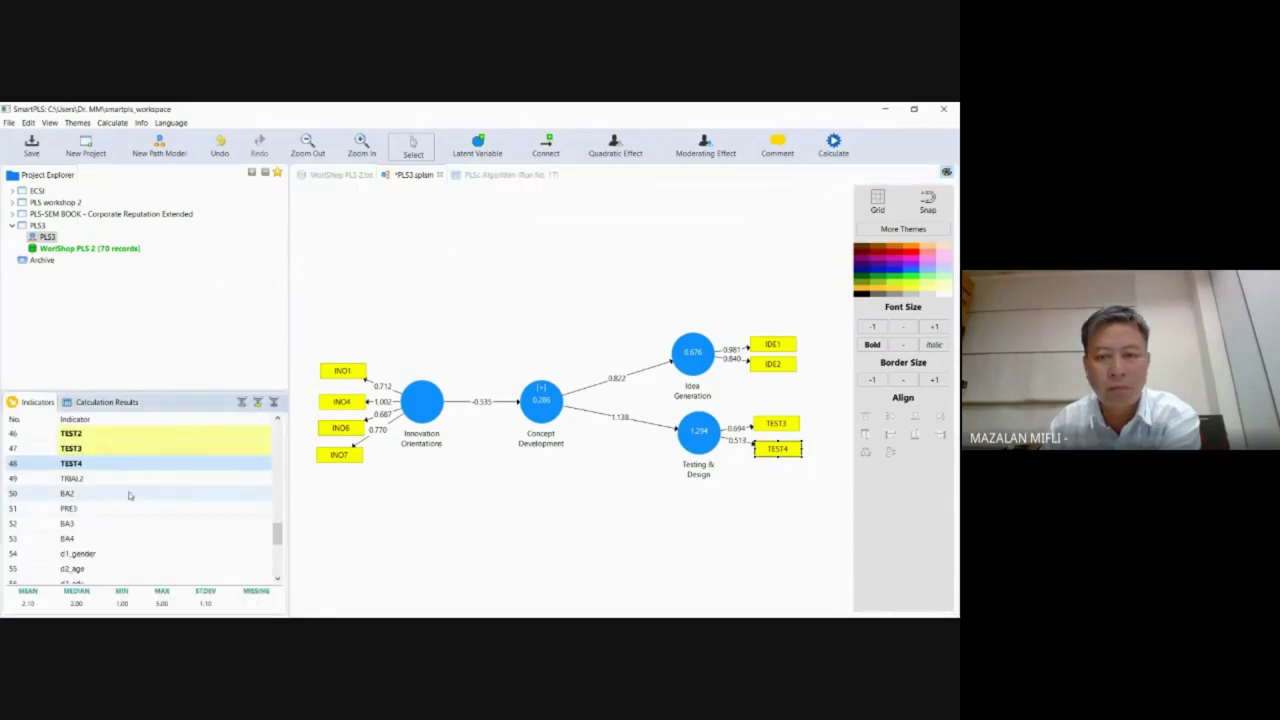
{"action": "right_click", "coordinate": [548, 414]}
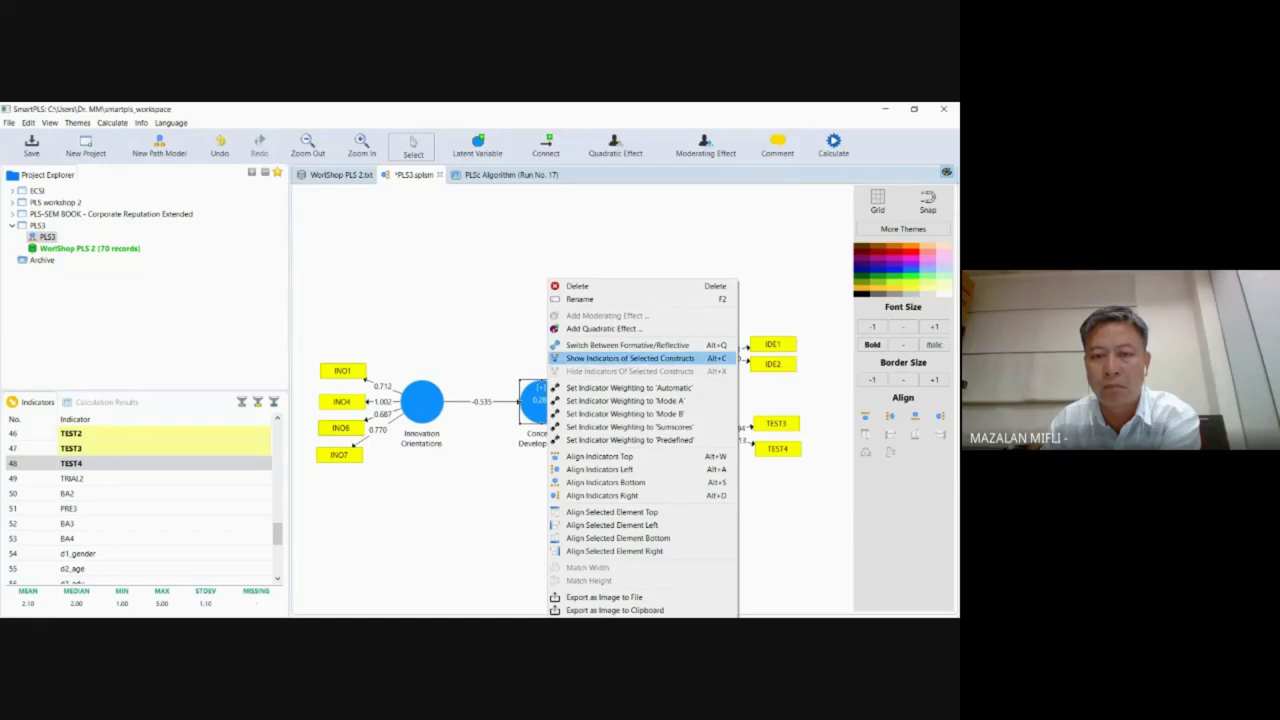
{"action": "left_click", "coordinate": [592, 358]}
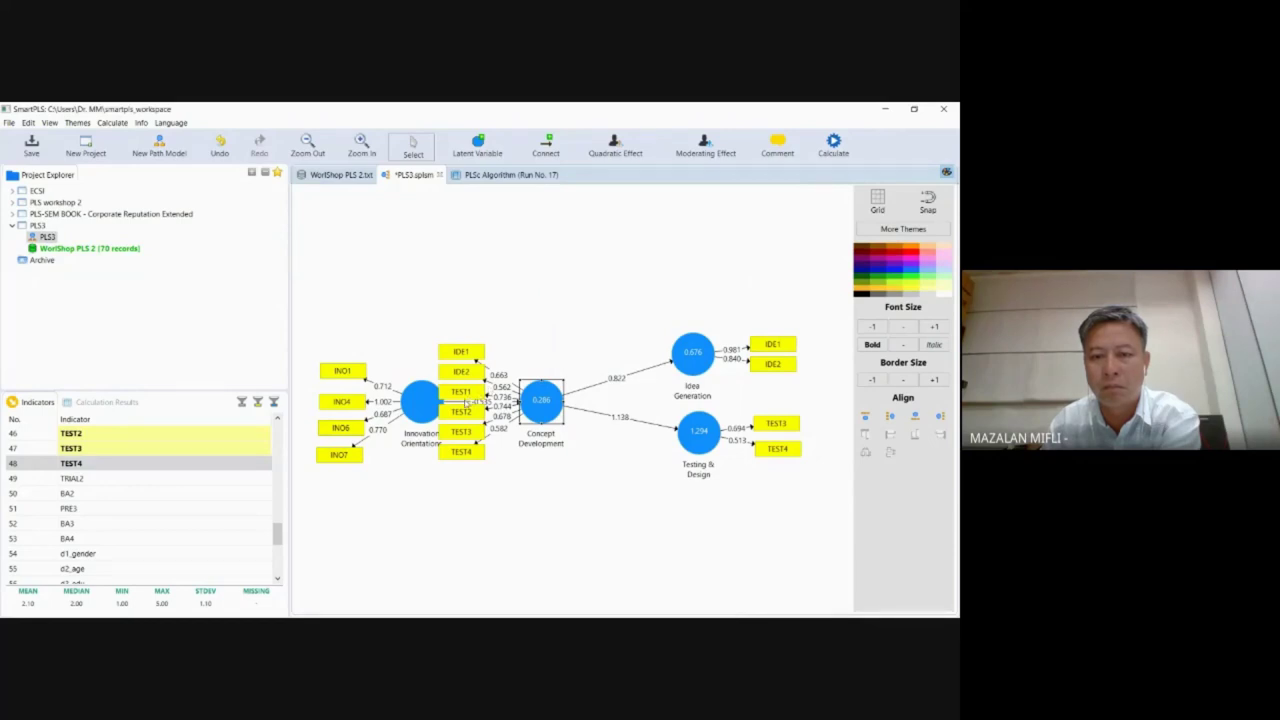
{"action": "right_click", "coordinate": [469, 394]}
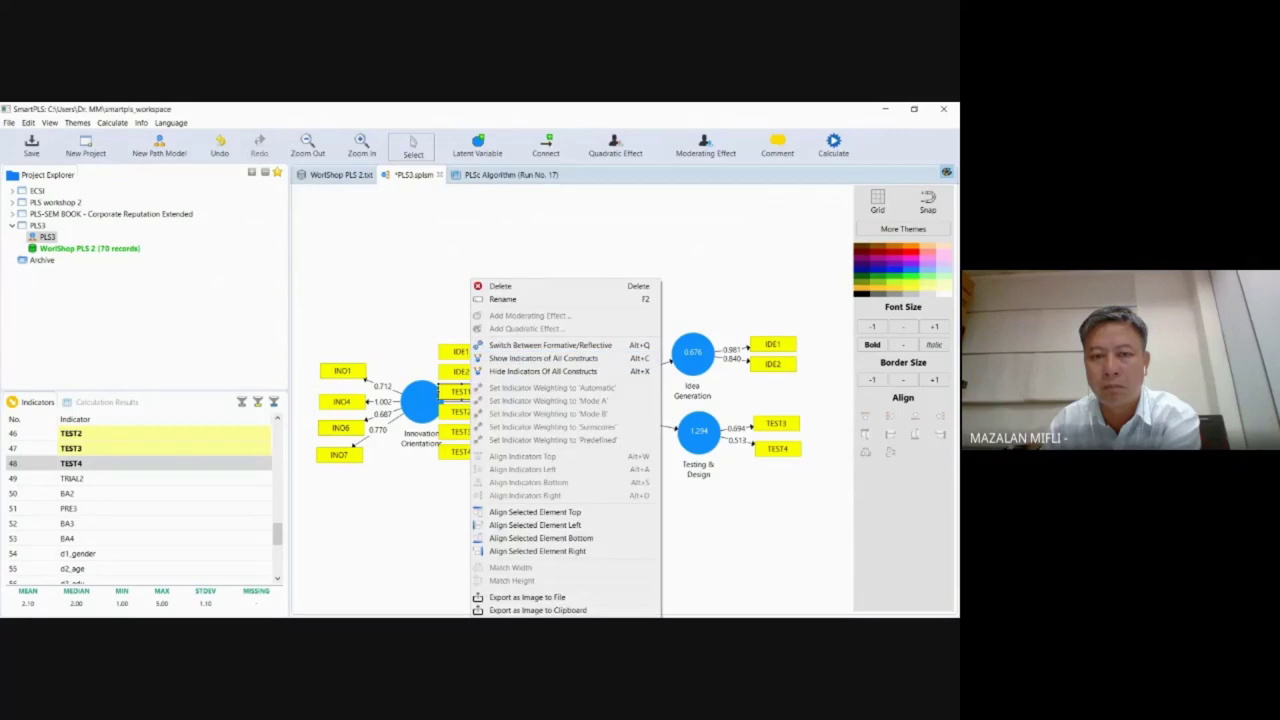
{"action": "left_click", "coordinate": [500, 286]}
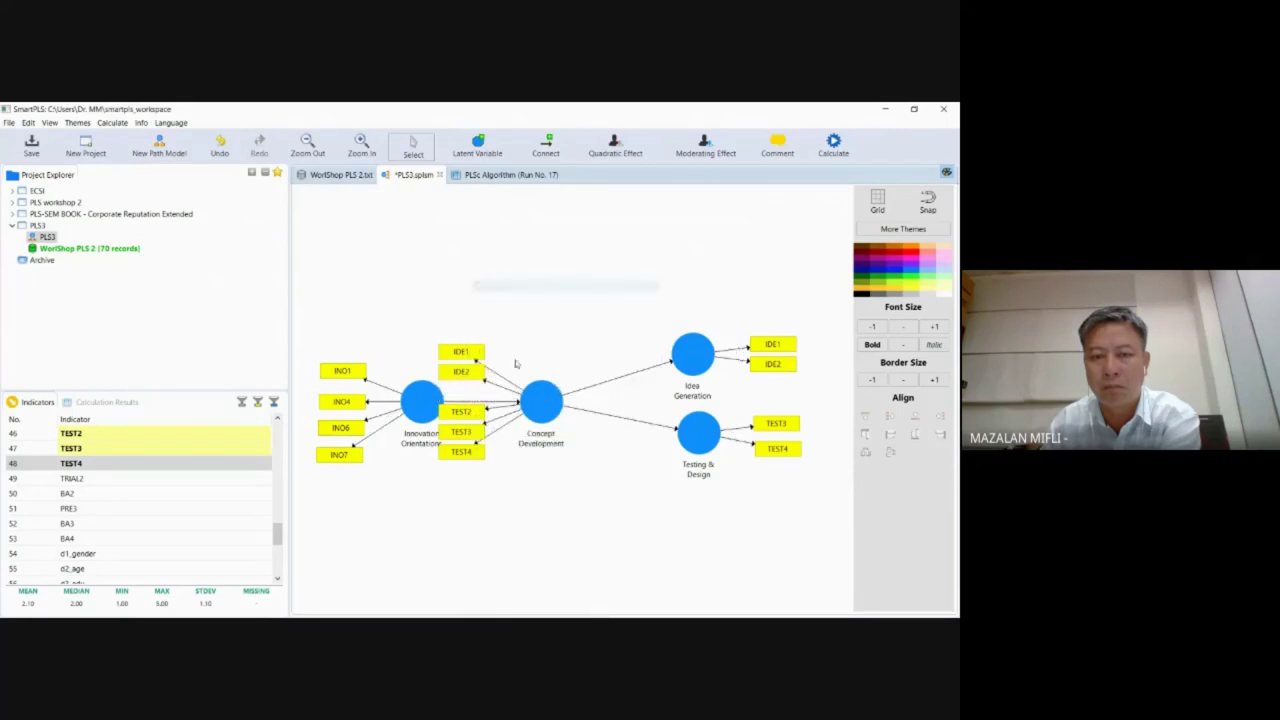
{"action": "right_click", "coordinate": [469, 414]}
{"action": "left_click", "coordinate": [490, 286]}
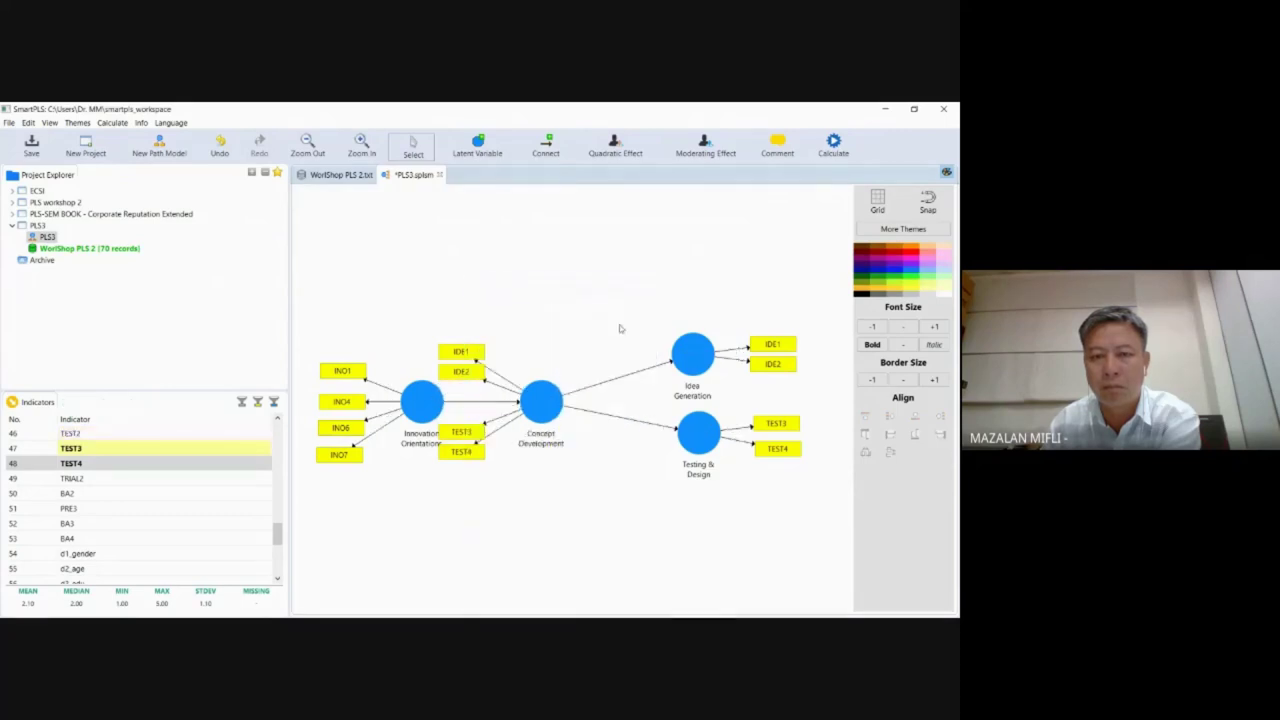
{"action": "left_click", "coordinate": [548, 402]}
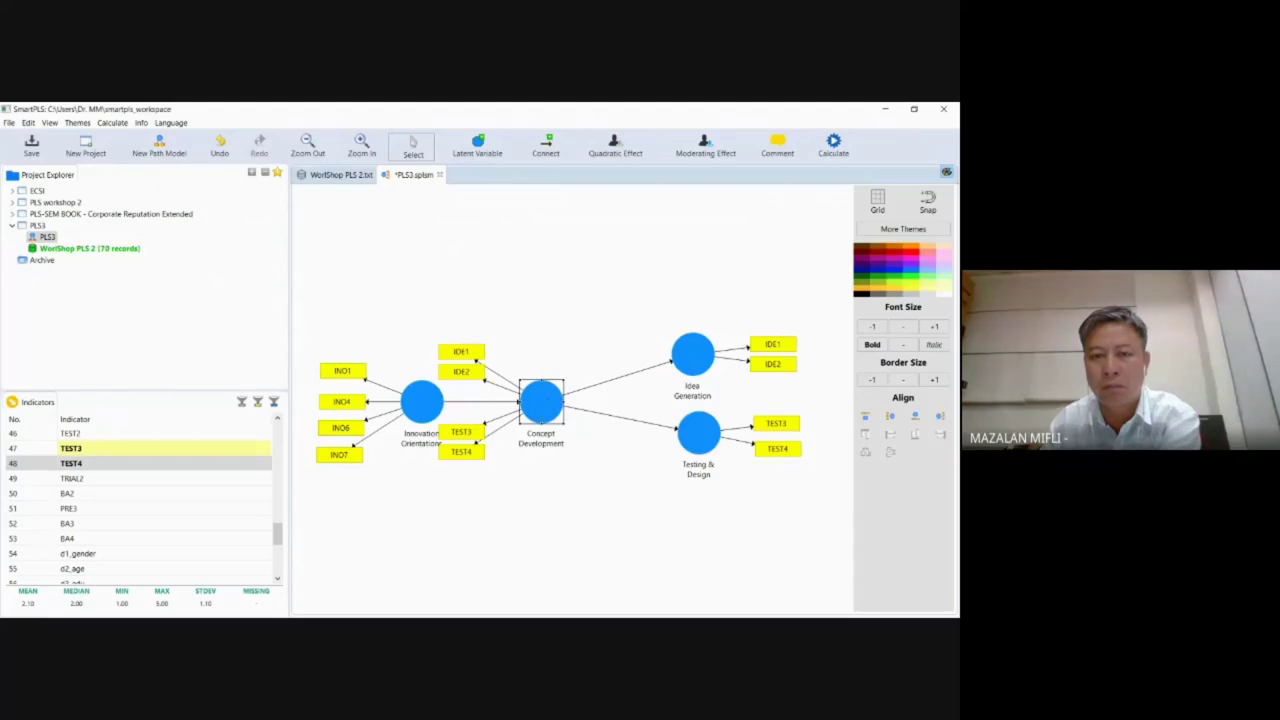
{"action": "right_click", "coordinate": [548, 402]}
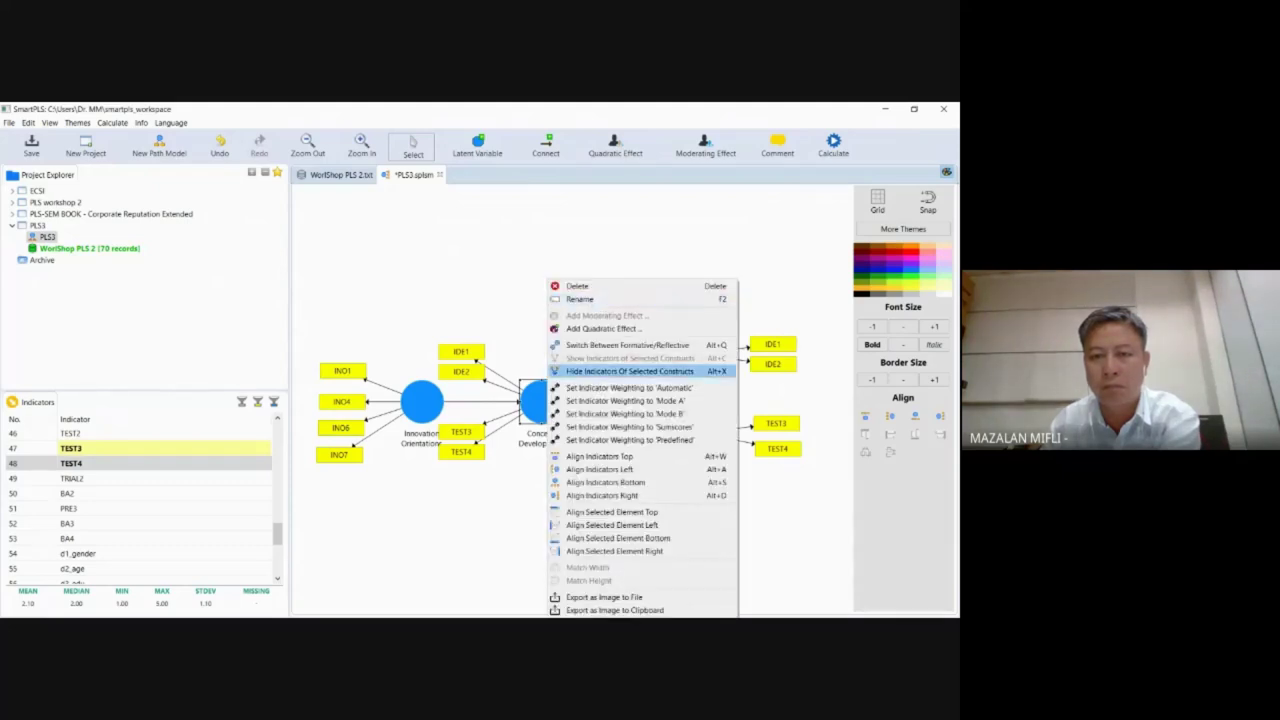
{"action": "left_click", "coordinate": [600, 364]}
Step: Run the Consistent PLS Algorithm with all LVs connected for the initial calculation and review the loadings on the PLS3 path model
{"action": "left_click", "coordinate": [834, 148]}
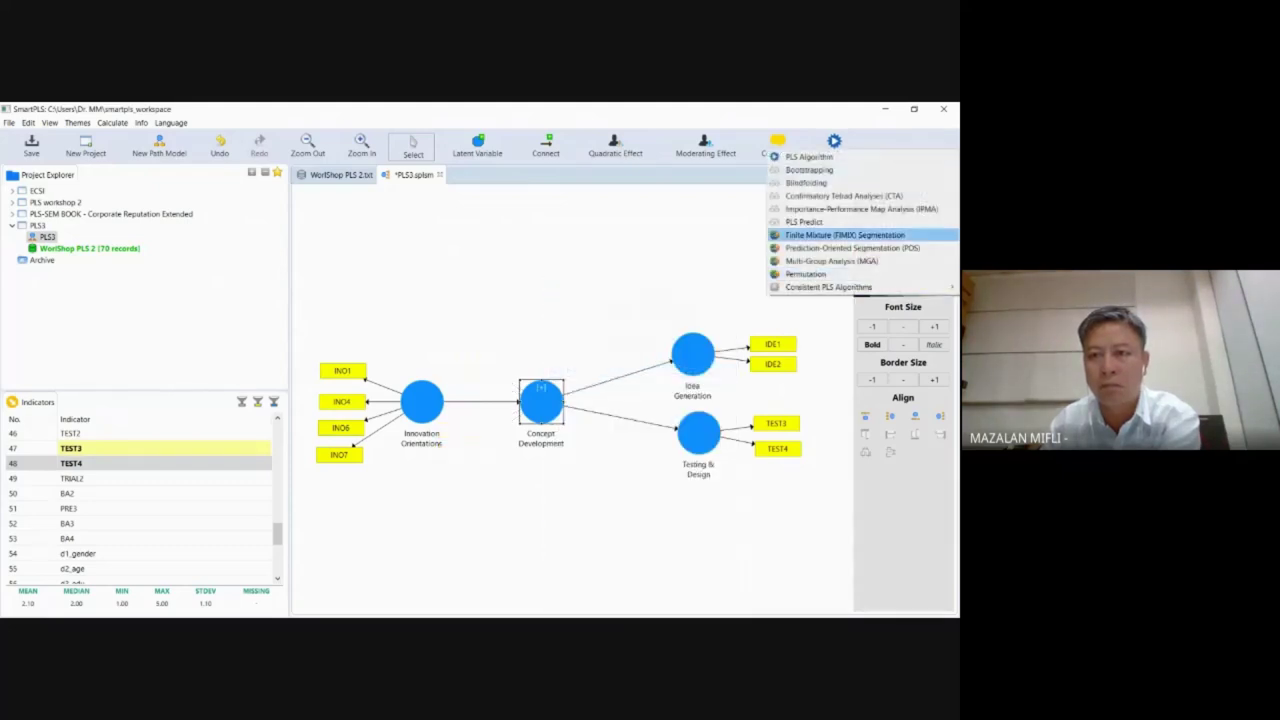
{"action": "mouse_move", "coordinate": [860, 287]}
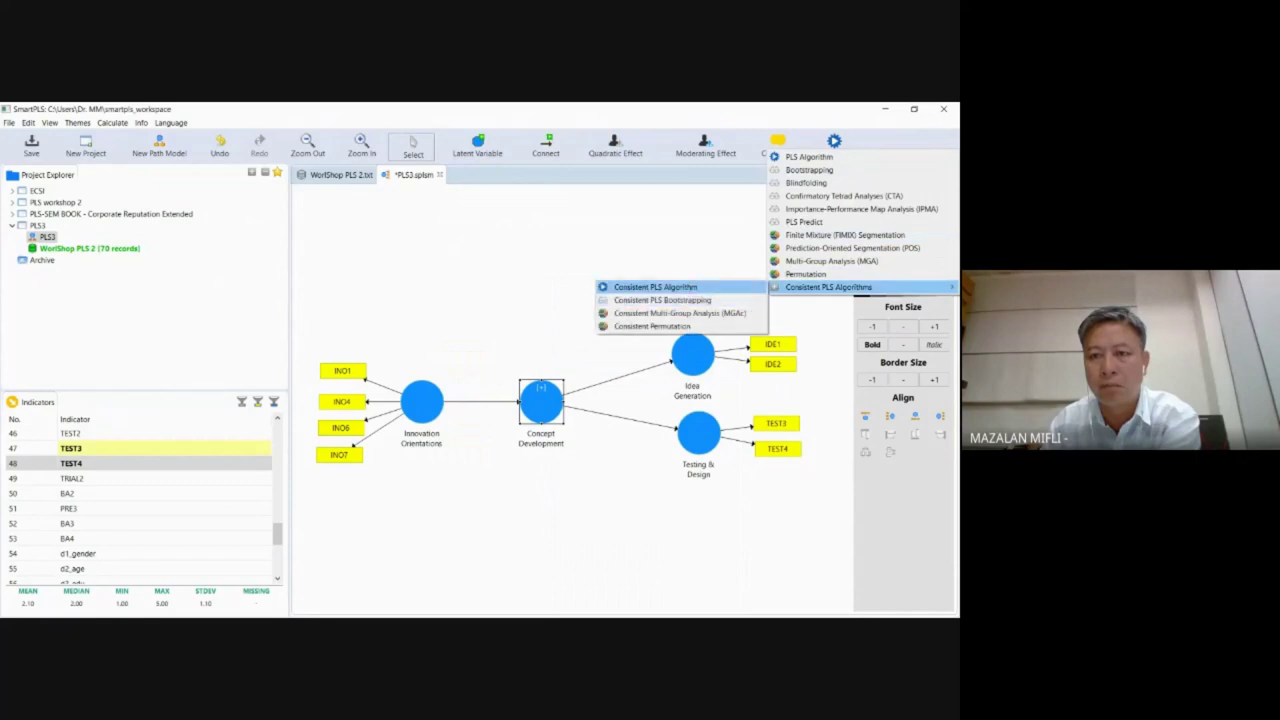
{"action": "left_click", "coordinate": [650, 287]}
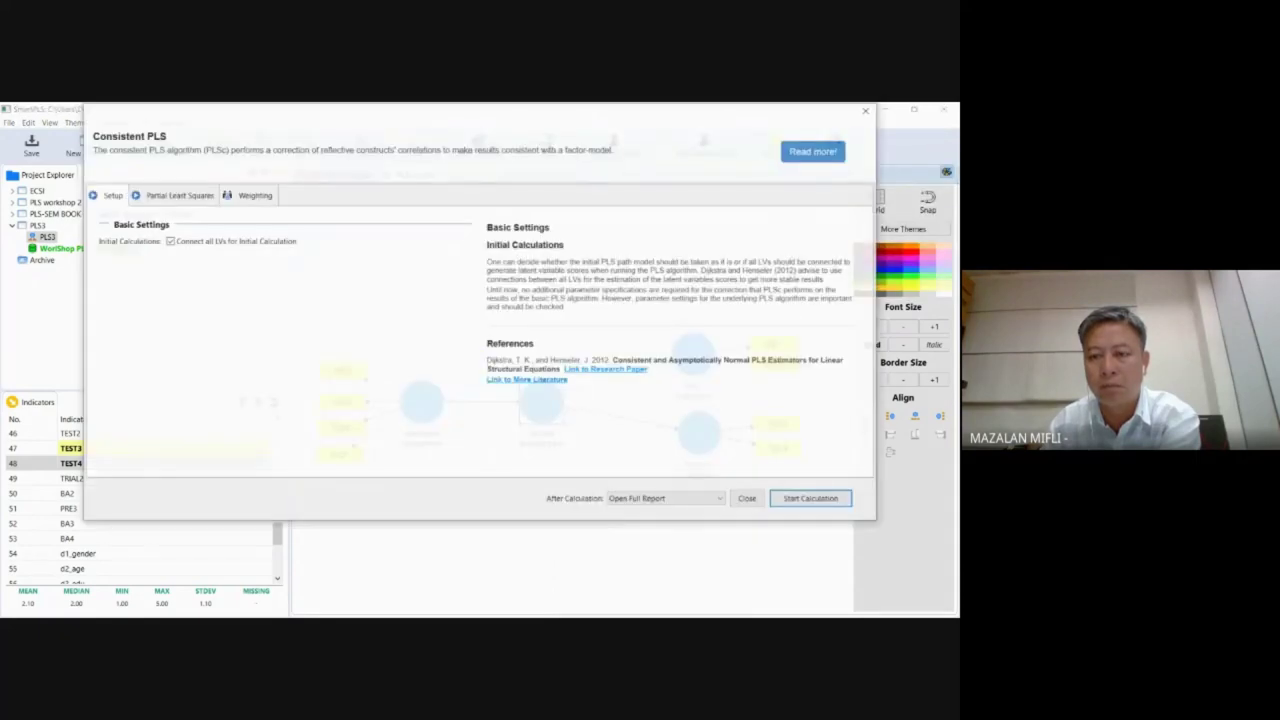
{"action": "left_click", "coordinate": [810, 498]}
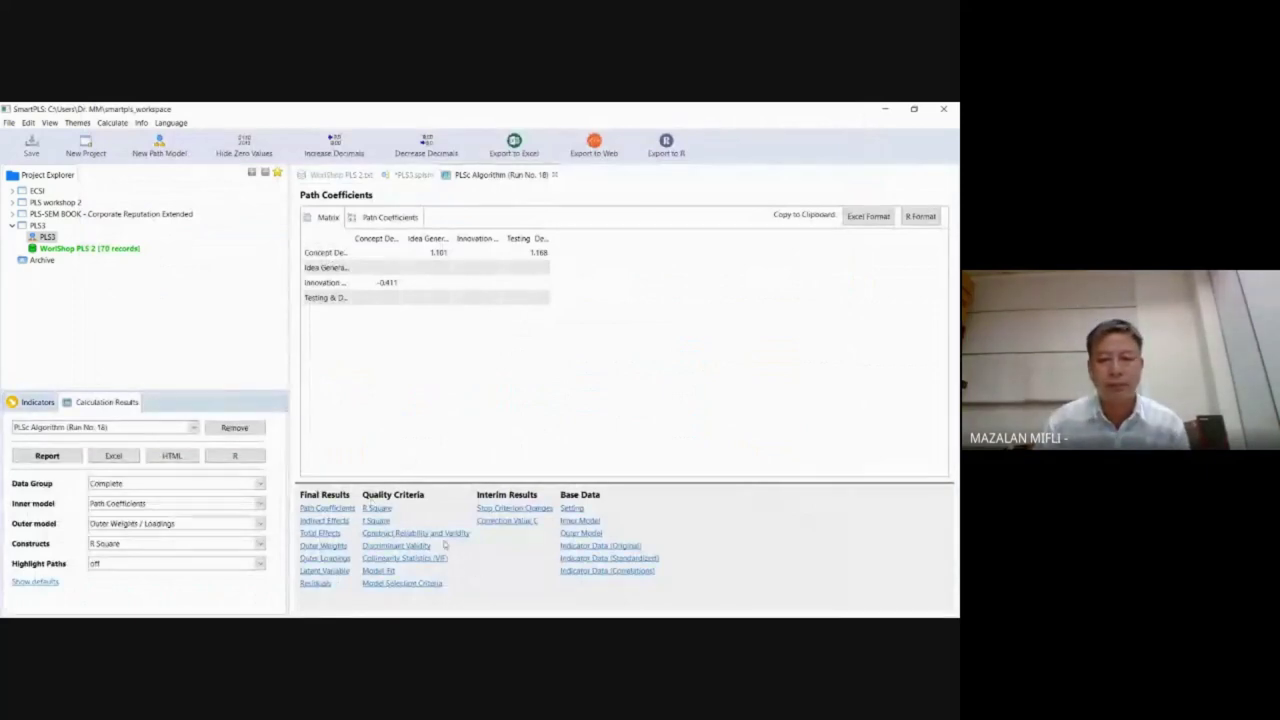
{"action": "left_click", "coordinate": [418, 176]}
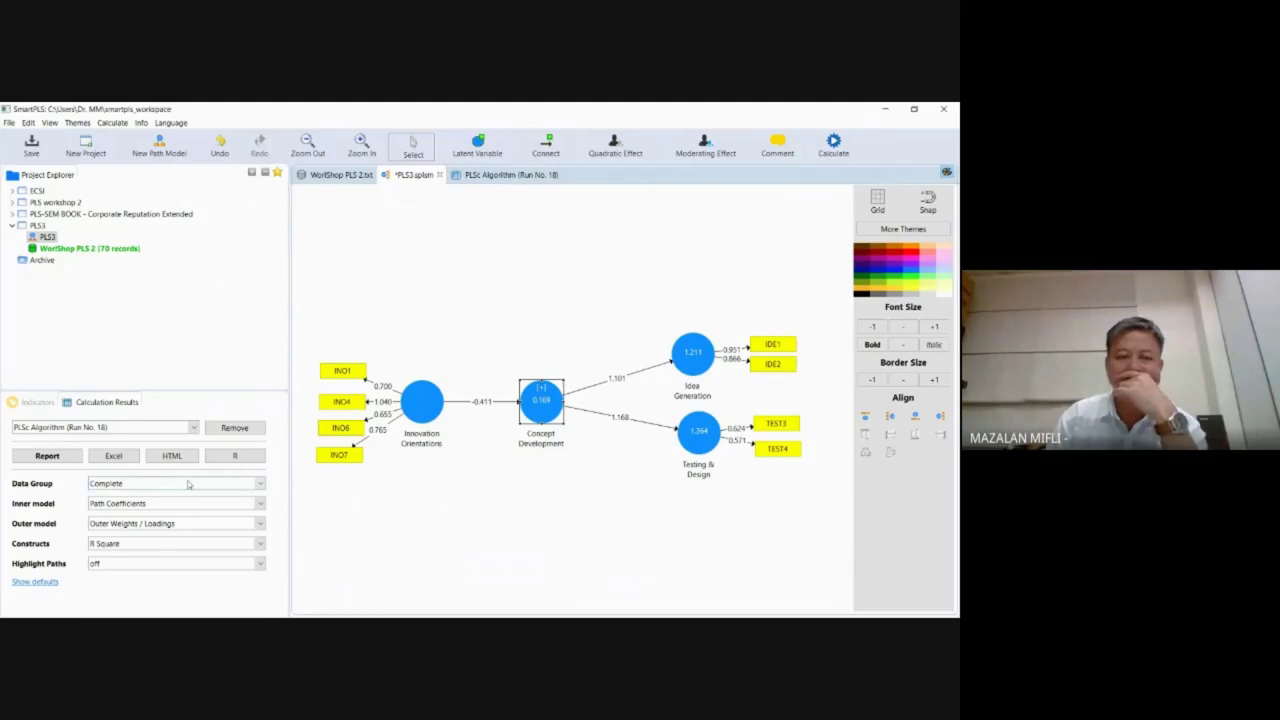
Step: Assign indicators TEST1 and TEST2 to the Testing & Design construct alongside TEST3 and TEST4
{"action": "left_click", "coordinate": [40, 402]}
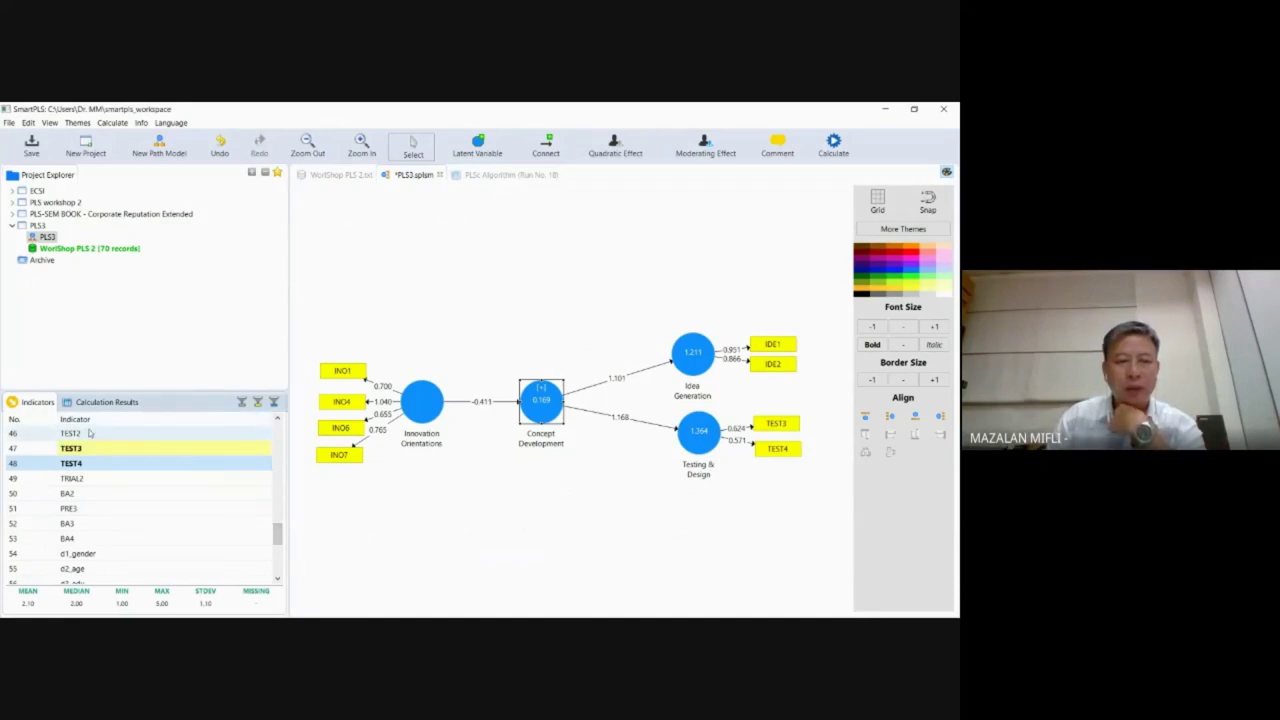
{"action": "mouse_move", "coordinate": [279, 535]}
{"action": "left_mouse_down"}
{"action": "mouse_move", "coordinate": [279, 512]}
{"action": "mouse_move", "coordinate": [279, 529]}
{"action": "left_mouse_up"}
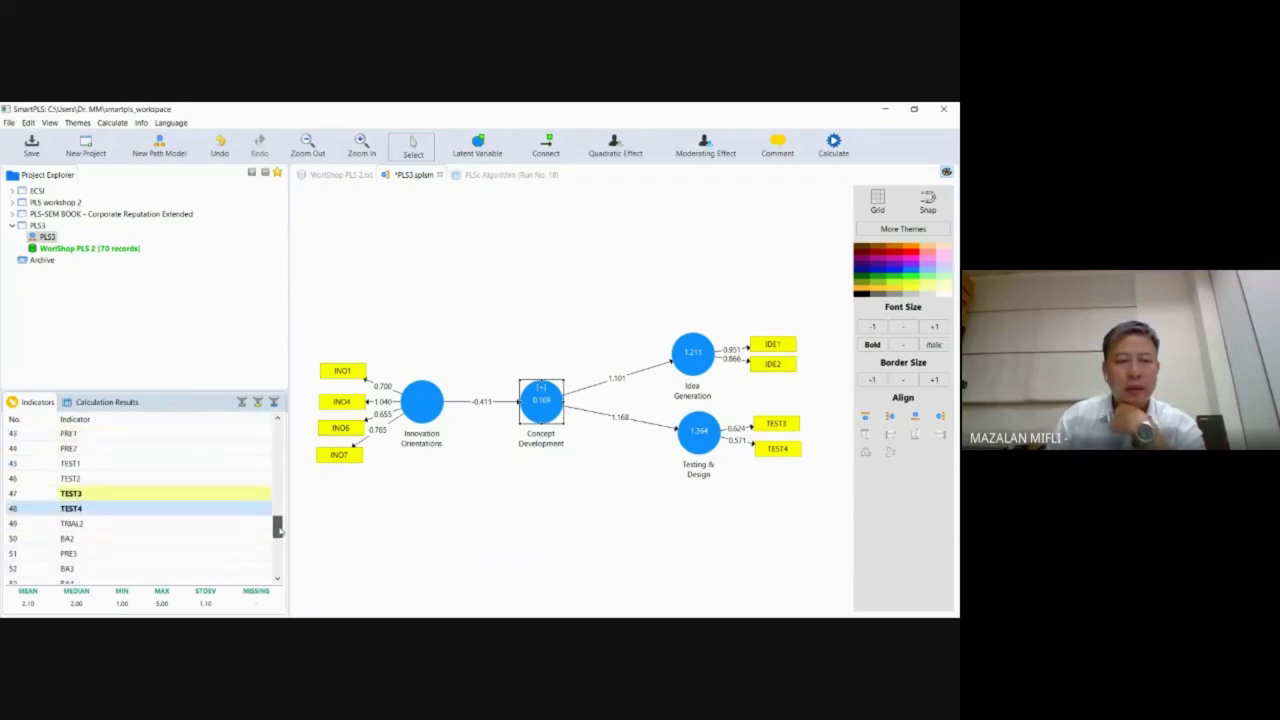
{"action": "left_click_drag", "start_coordinate": [95, 464], "coordinate": [700, 442]}
{"action": "left_click_drag", "start_coordinate": [80, 478], "coordinate": [700, 436]}
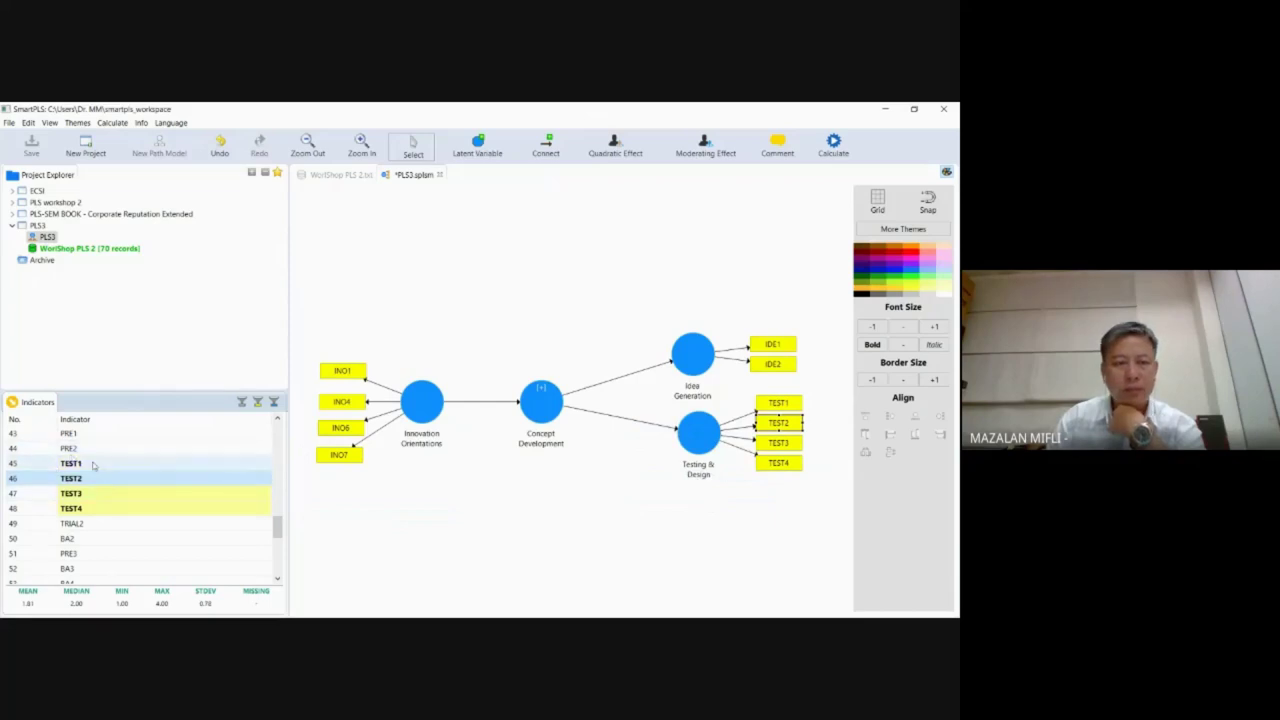
Step: Add indicators TEST1 and TEST2 back to the Concept Development construct and hide its indicators
{"action": "right_click", "coordinate": [541, 400]}
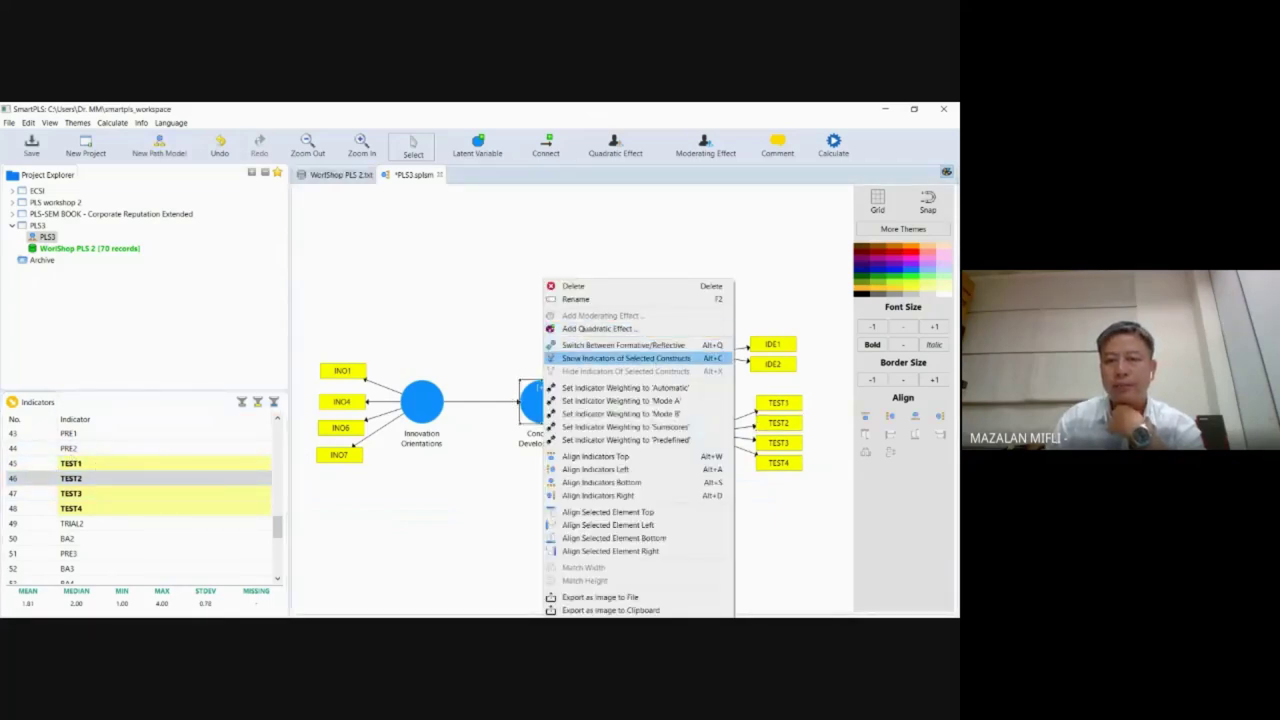
{"action": "left_click", "coordinate": [610, 357]}
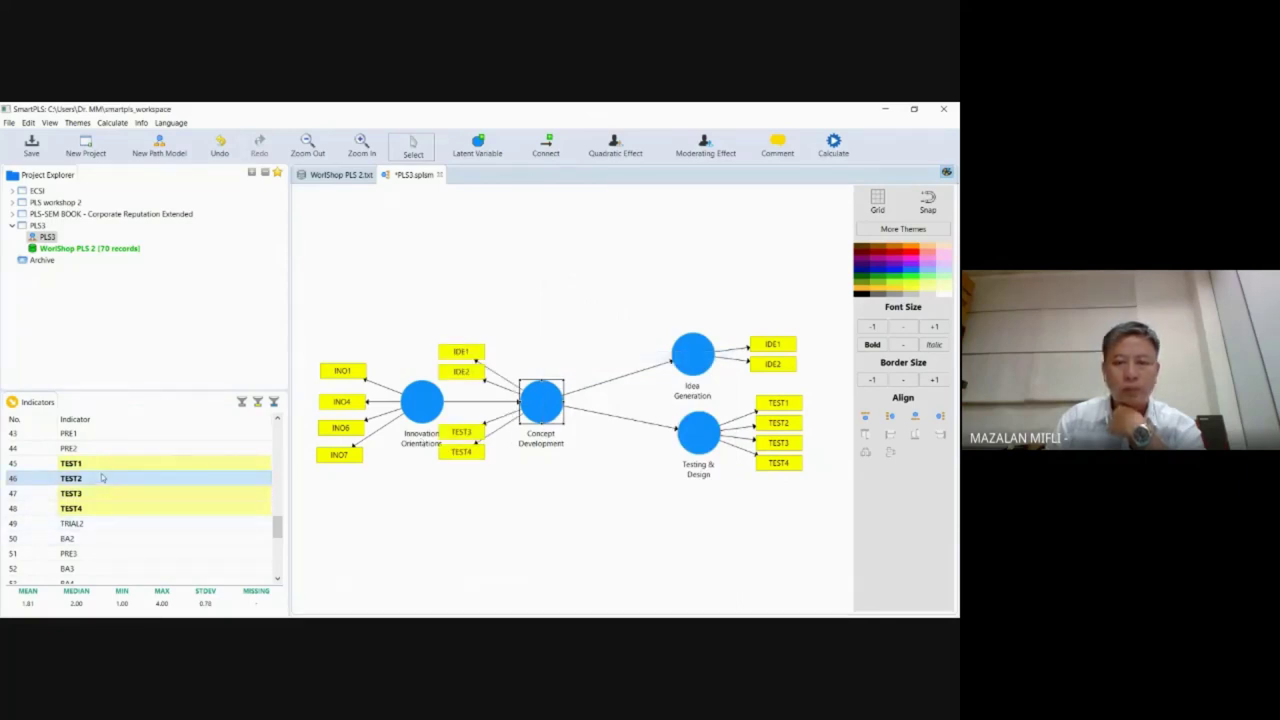
{"action": "left_click_drag", "start_coordinate": [104, 465], "coordinate": [535, 405]}
{"action": "left_click_drag", "start_coordinate": [99, 481], "coordinate": [549, 428]}
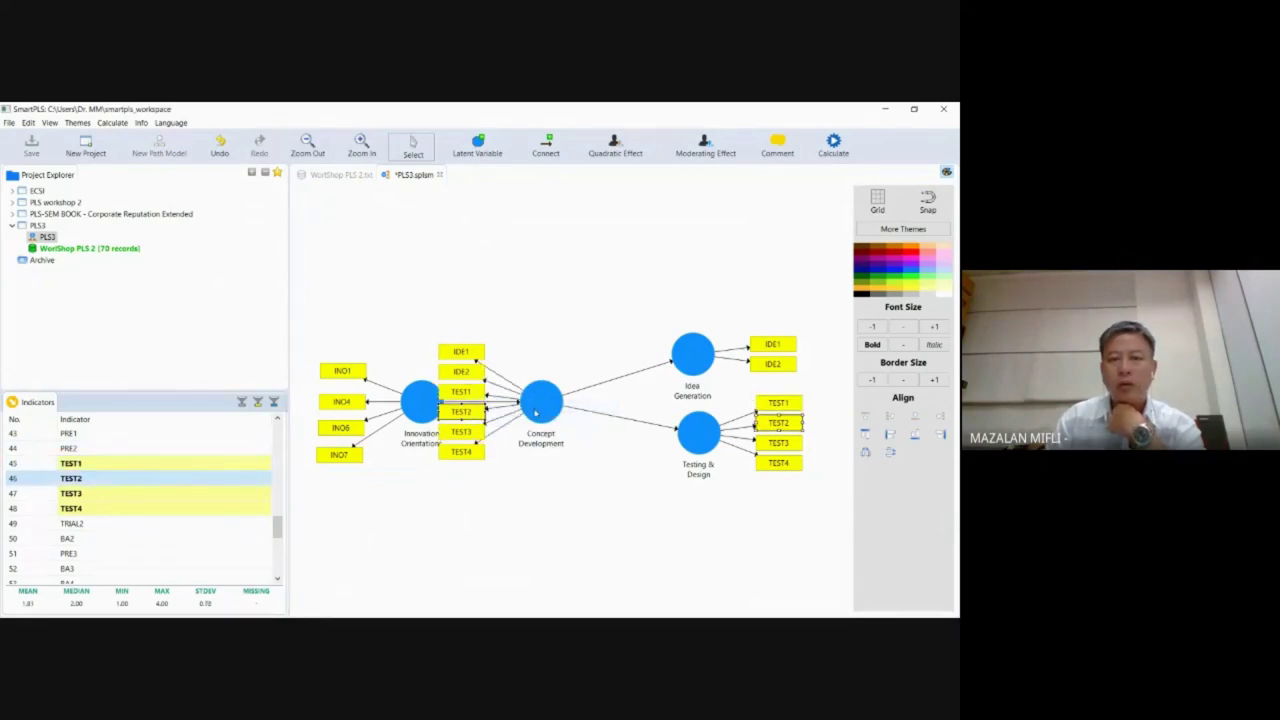
{"action": "right_click", "coordinate": [536, 413]}
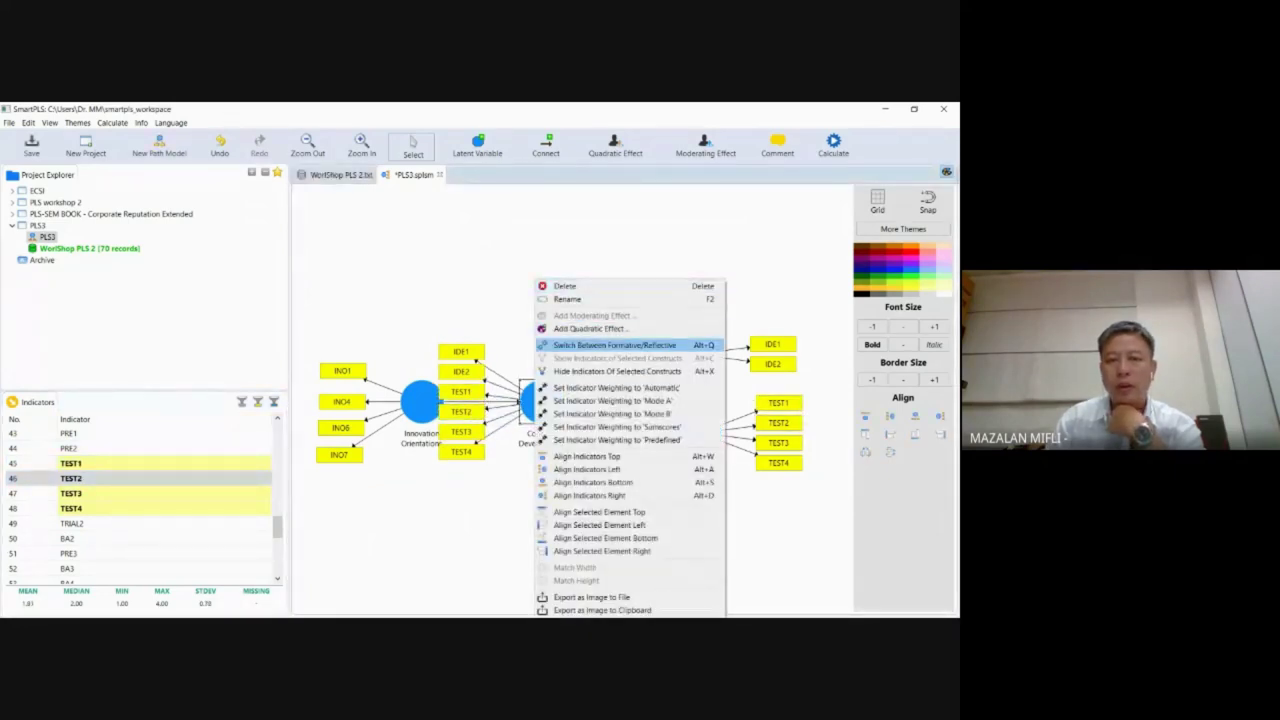
{"action": "left_click", "coordinate": [576, 372]}
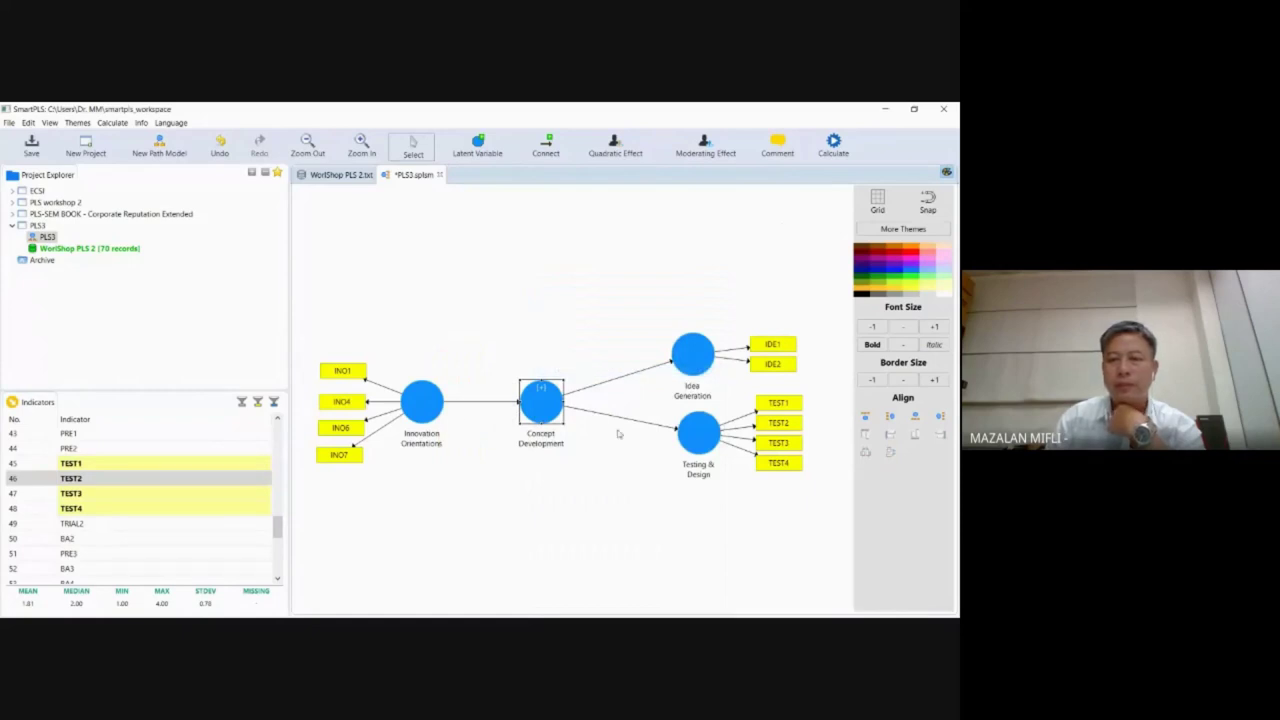
Step: Recalculate the model with the Consistent PLS Algorithm using TEST1 to TEST4 for Testing & Design
{"action": "left_click", "coordinate": [834, 148]}
{"action": "mouse_move", "coordinate": [860, 289]}
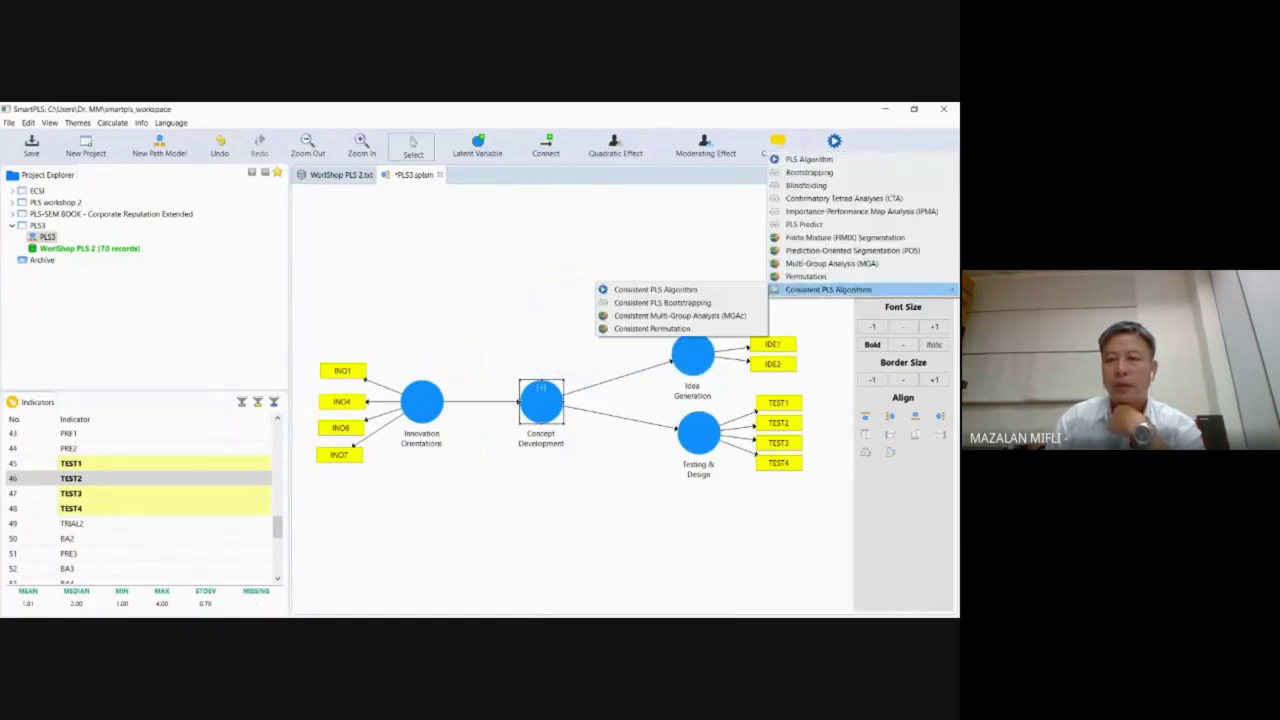
{"action": "left_click", "coordinate": [655, 289]}
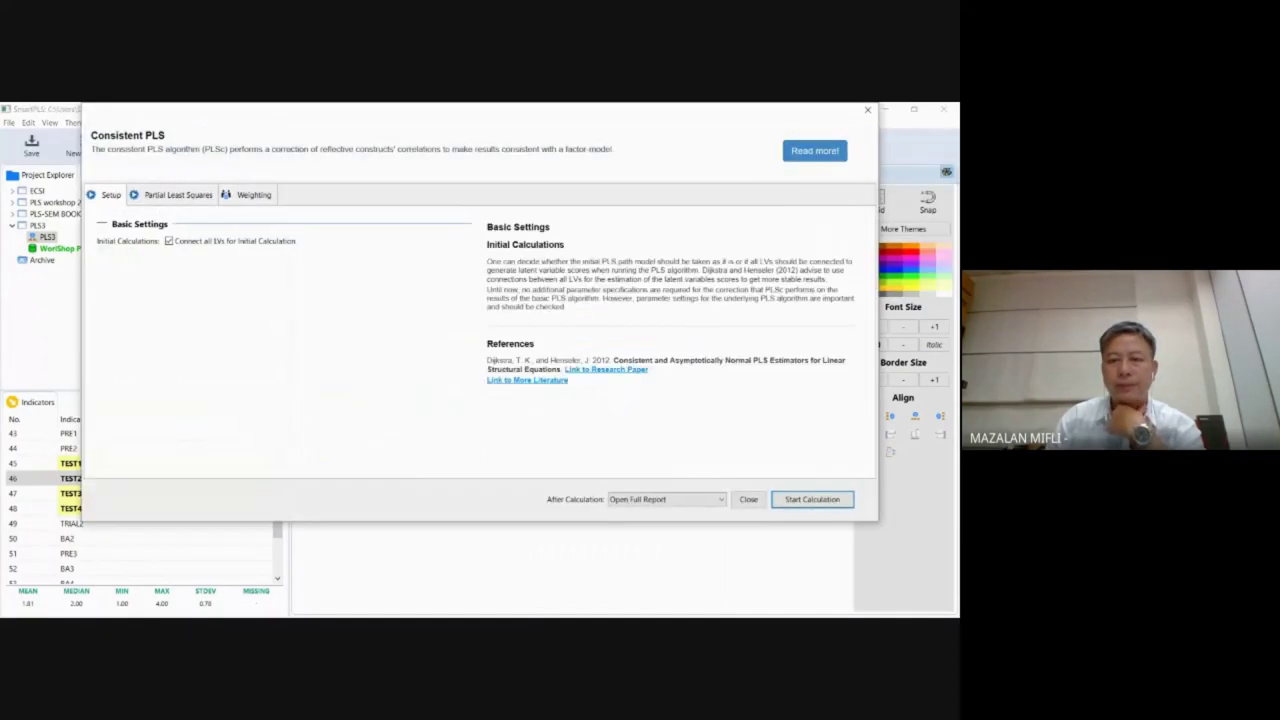
{"action": "left_click", "coordinate": [812, 499]}
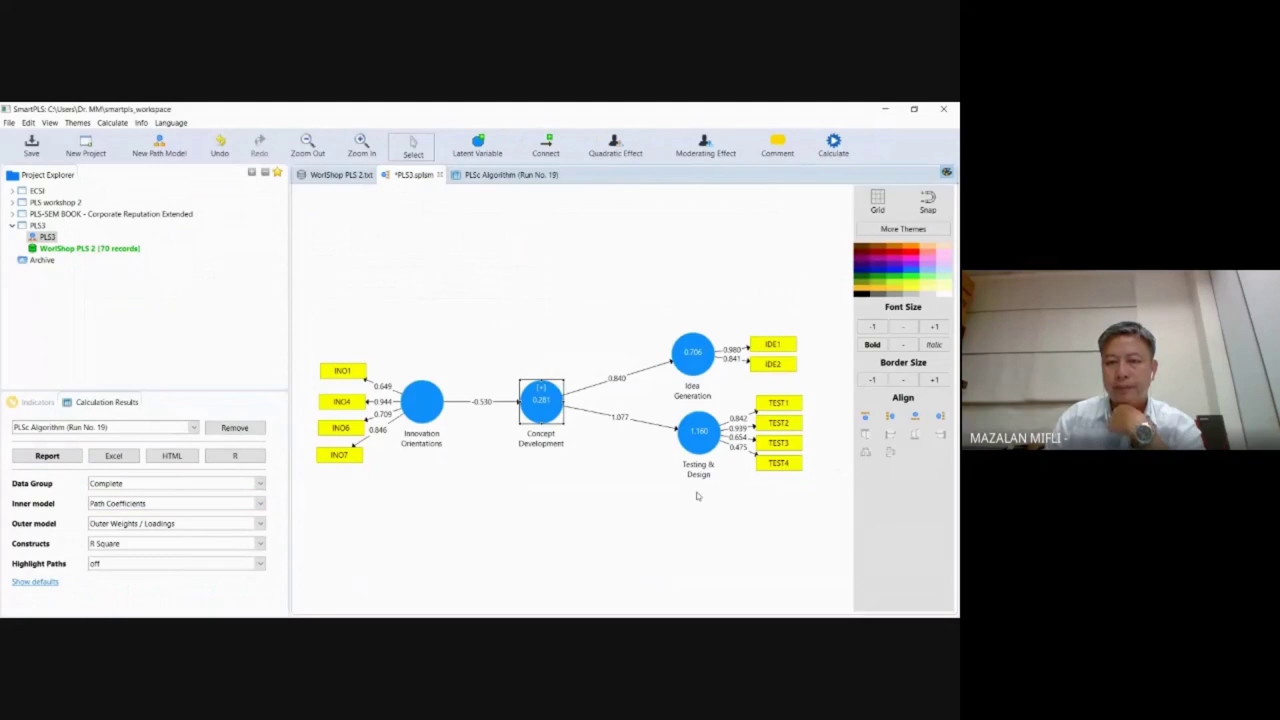
Step: Examine construct reliability and validity and the R Square table in the report, then return to the path model
{"action": "left_click", "coordinate": [45, 456]}
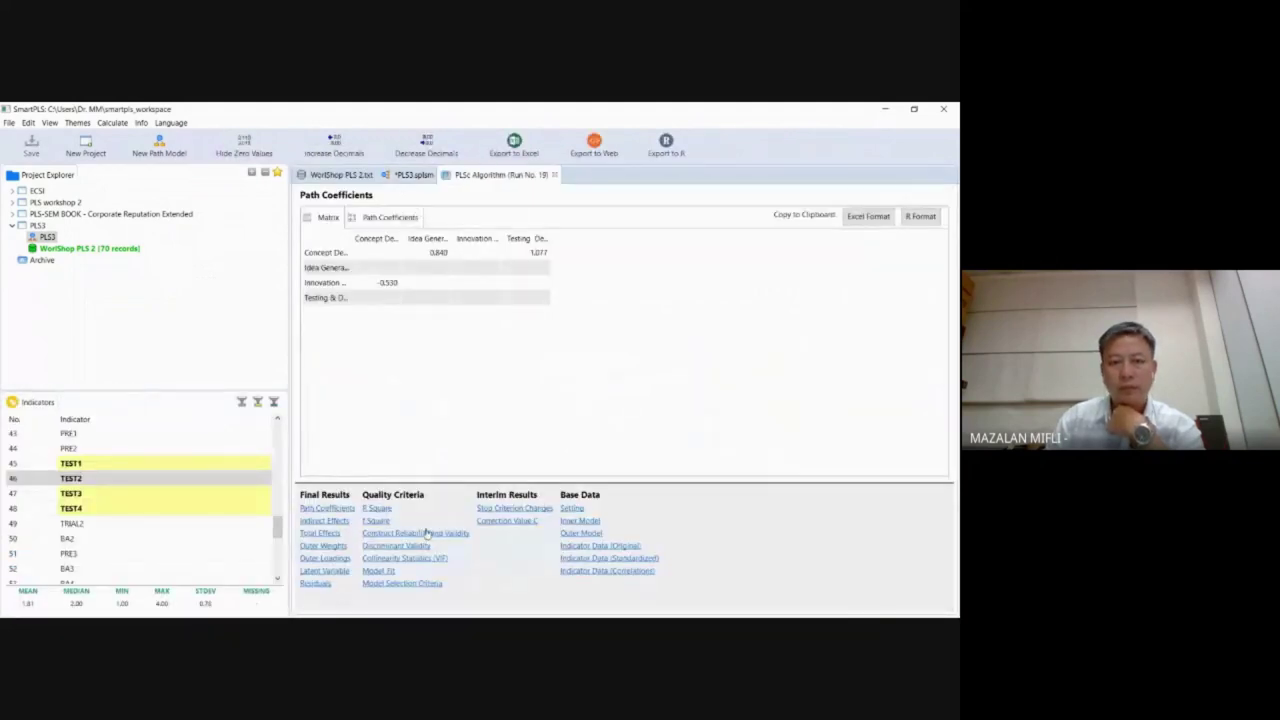
{"action": "left_click", "coordinate": [425, 533]}
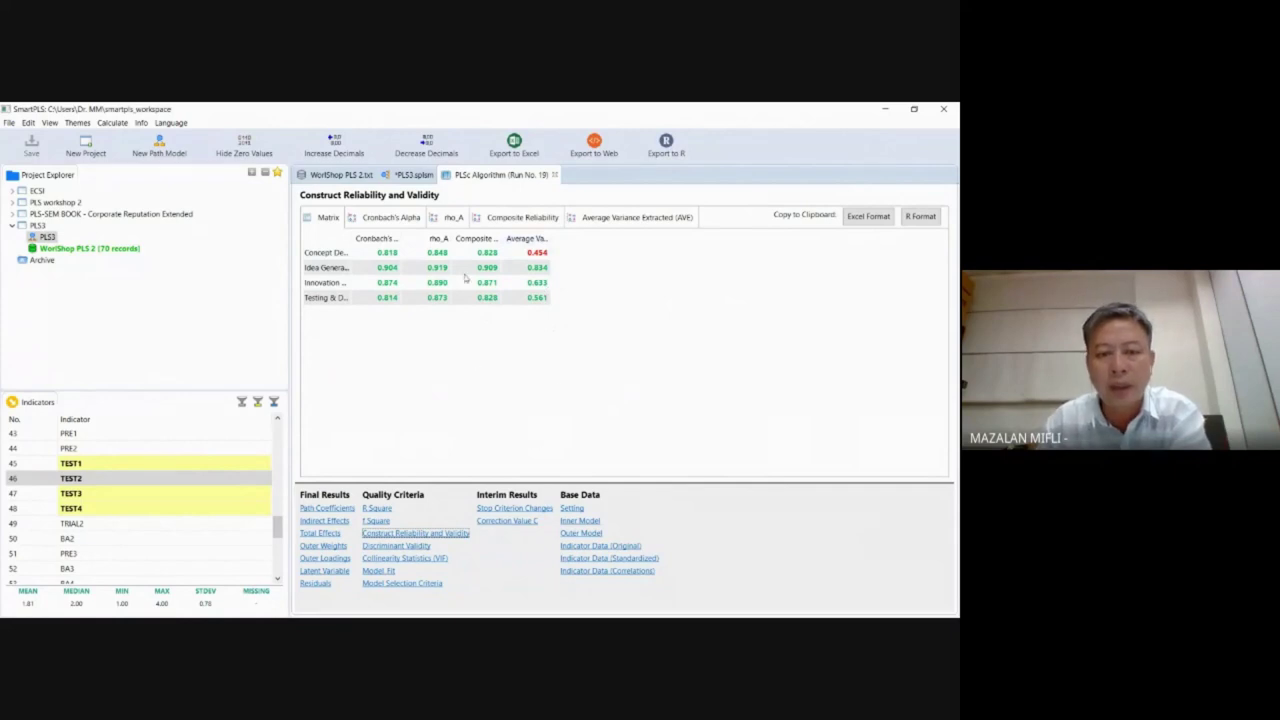
{"action": "left_click", "coordinate": [376, 508]}
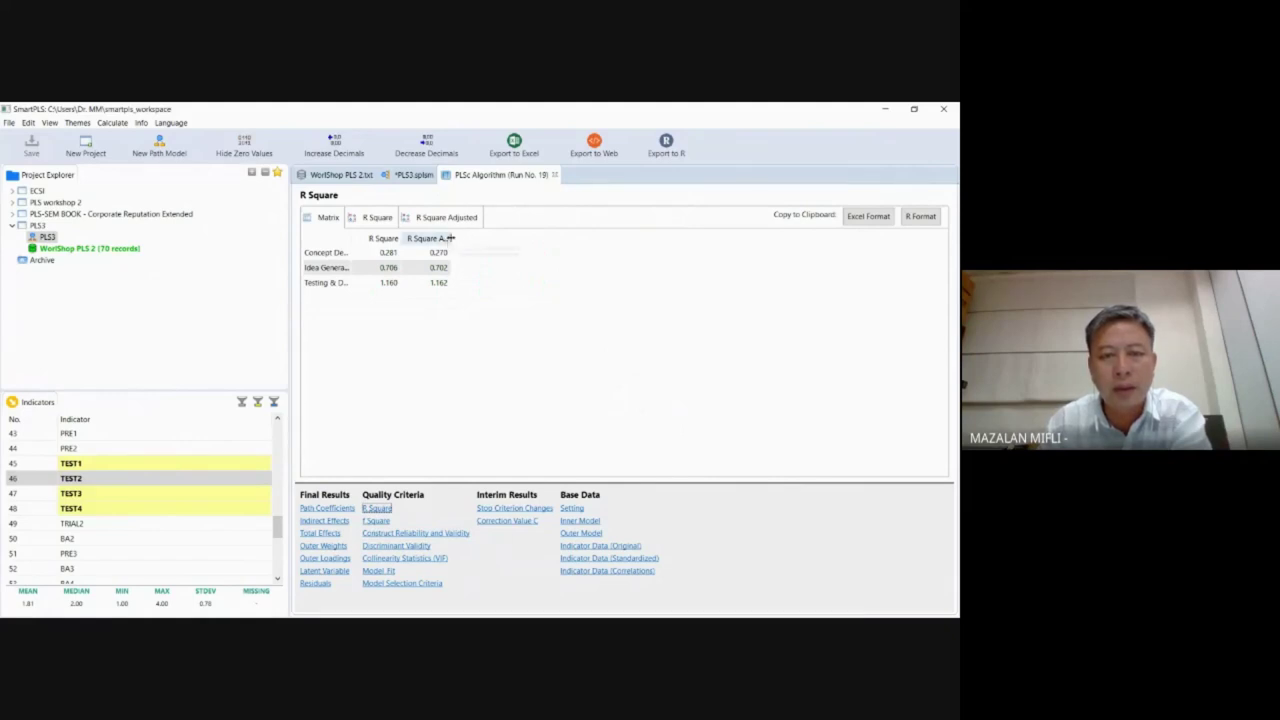
{"action": "left_click_drag", "start_coordinate": [452, 238], "coordinate": [486, 240]}
{"action": "left_click_drag", "start_coordinate": [402, 240], "coordinate": [421, 240]}
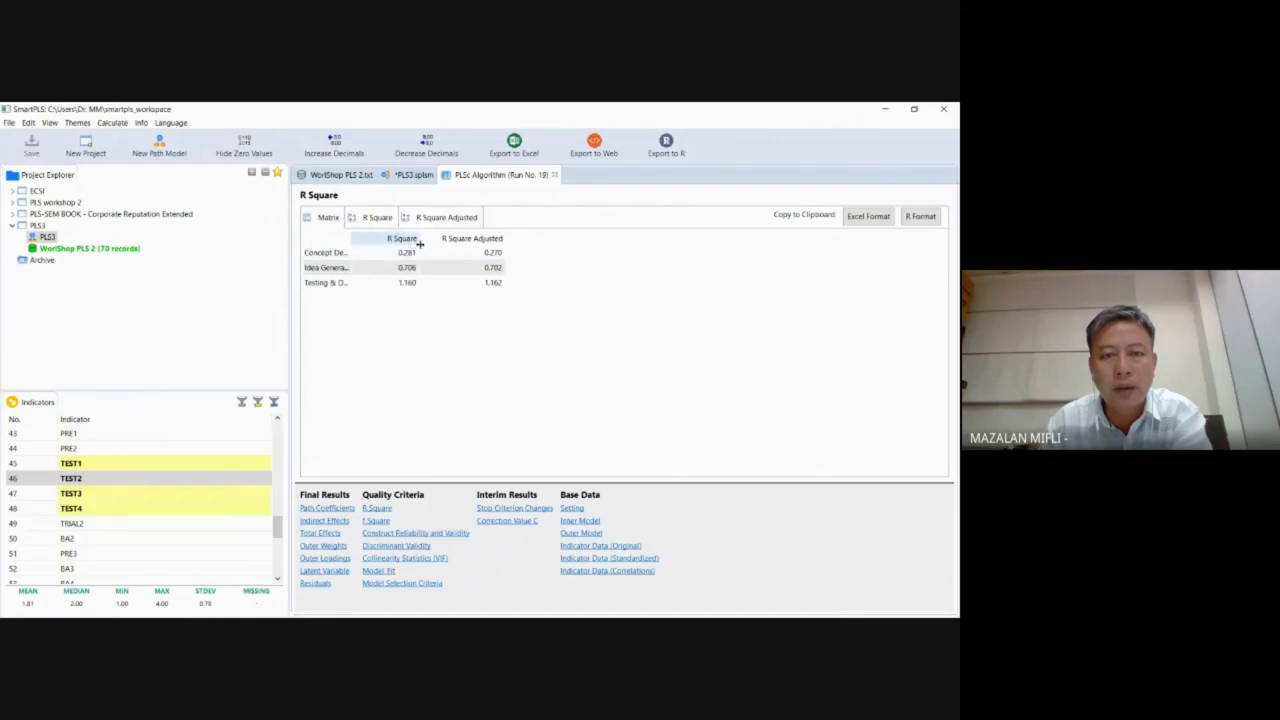
{"action": "left_click", "coordinate": [410, 175]}
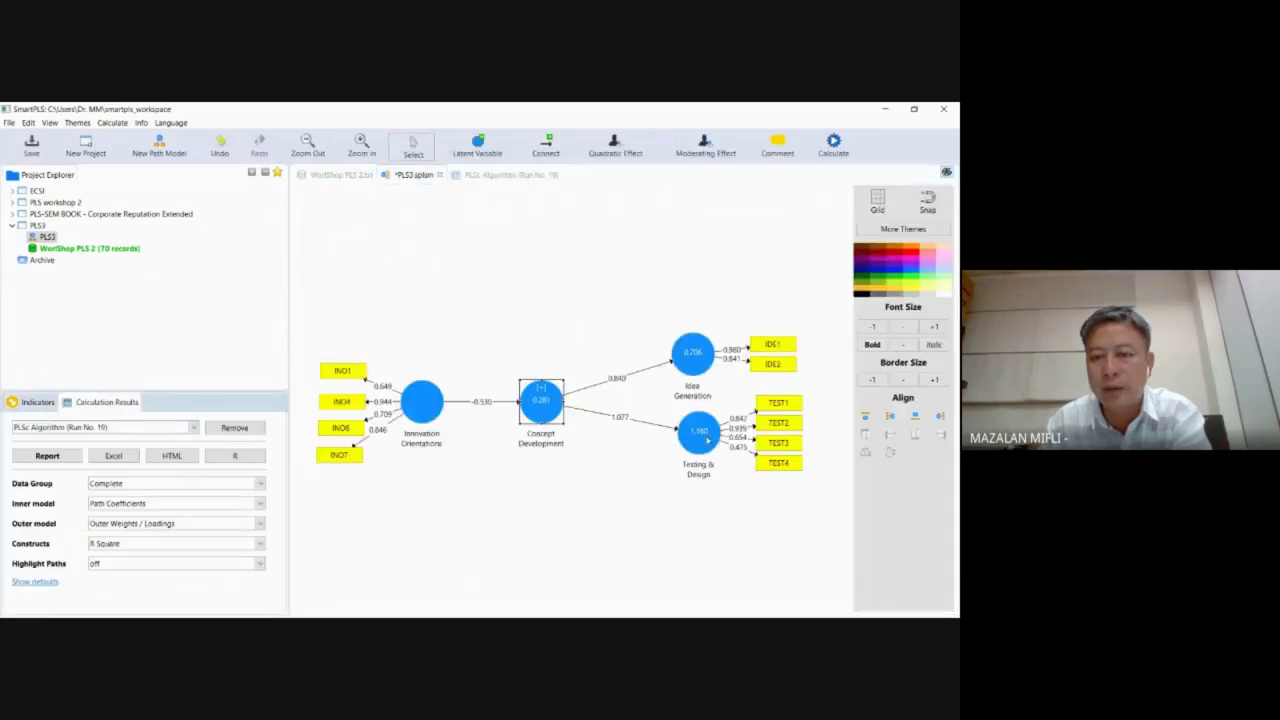
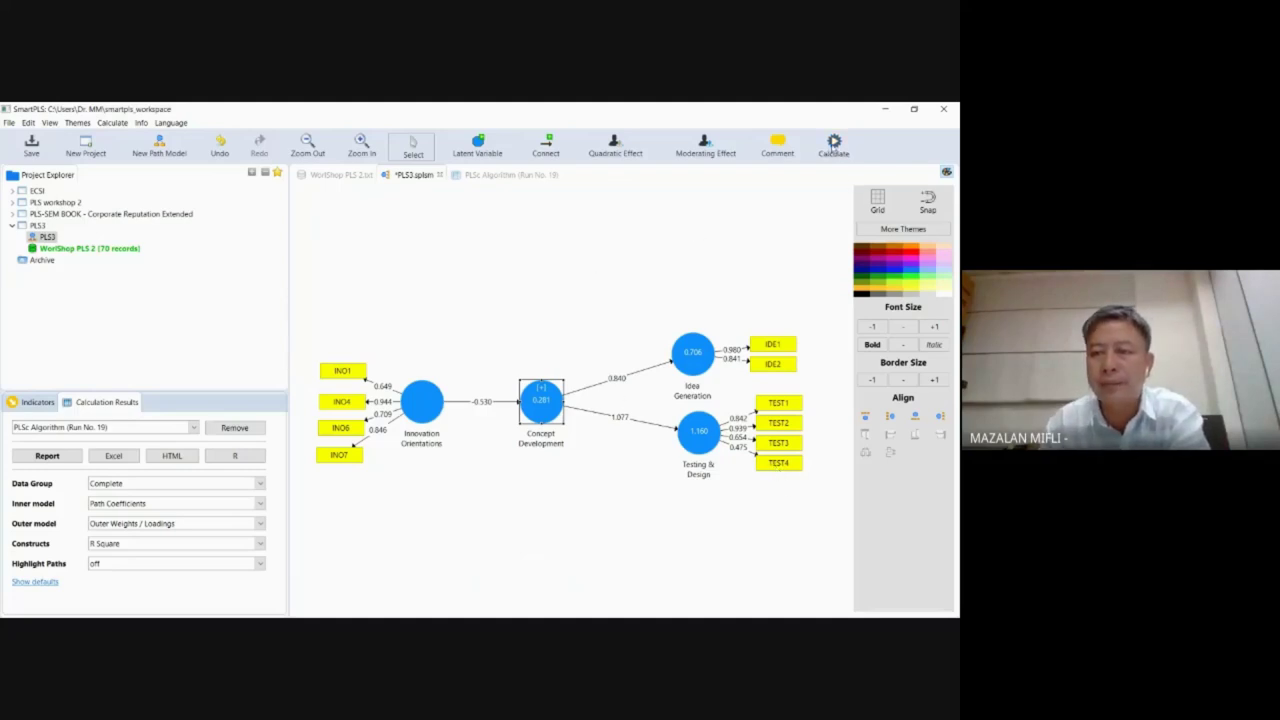
Step: Rerun the Consistent PLS Algorithm without connecting all LVs for the initial calculation and examine construct reliability and validity
{"action": "left_click", "coordinate": [834, 143]}
{"action": "mouse_move", "coordinate": [860, 283]}
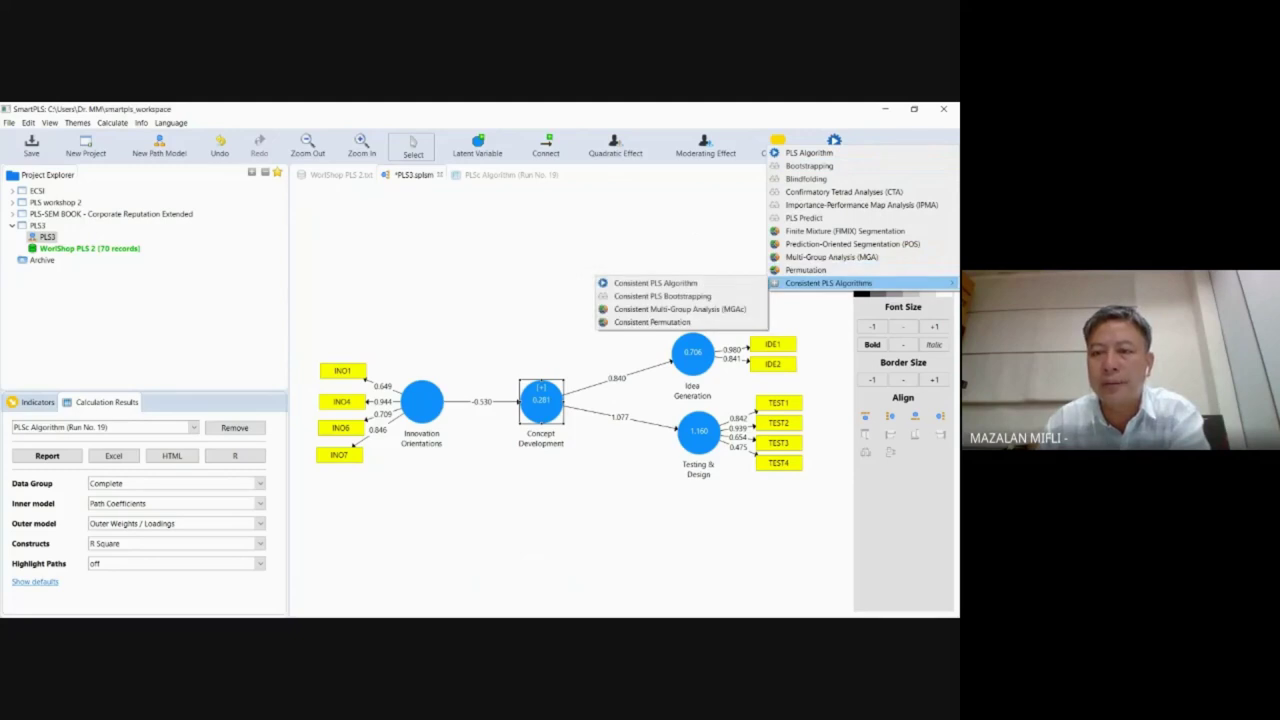
{"action": "left_click", "coordinate": [655, 283]}
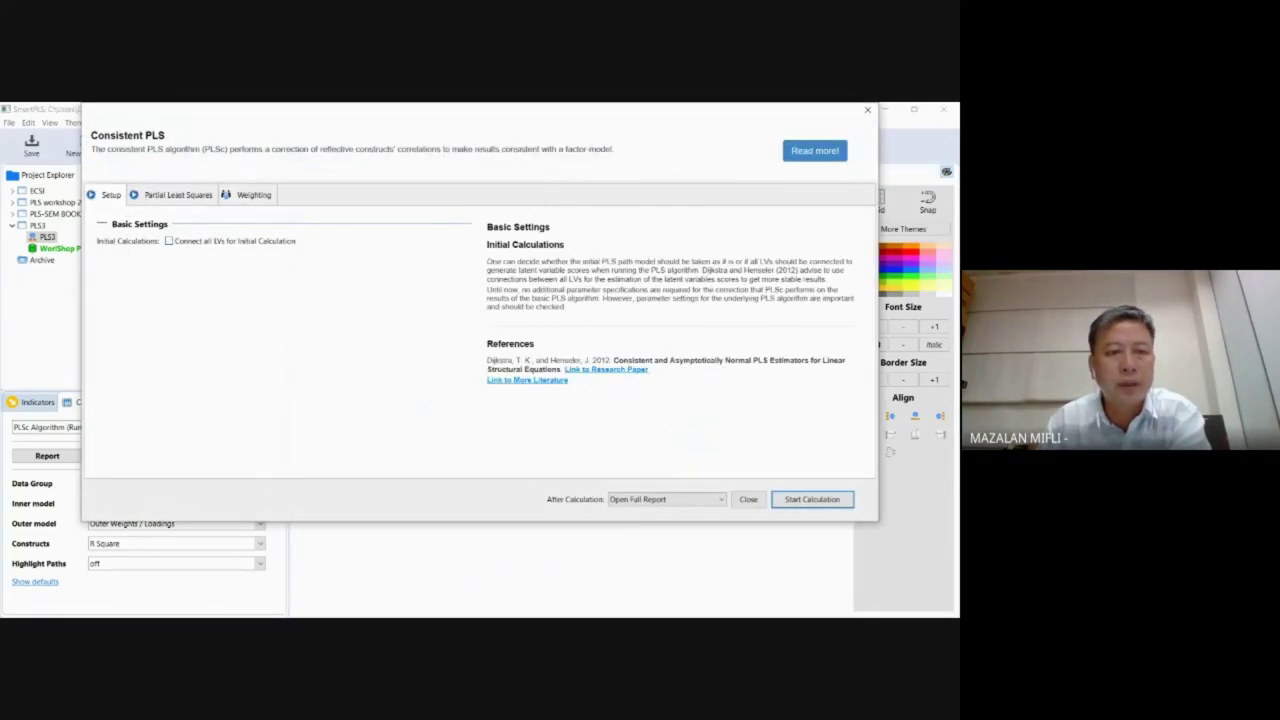
{"action": "left_click", "coordinate": [177, 195]}
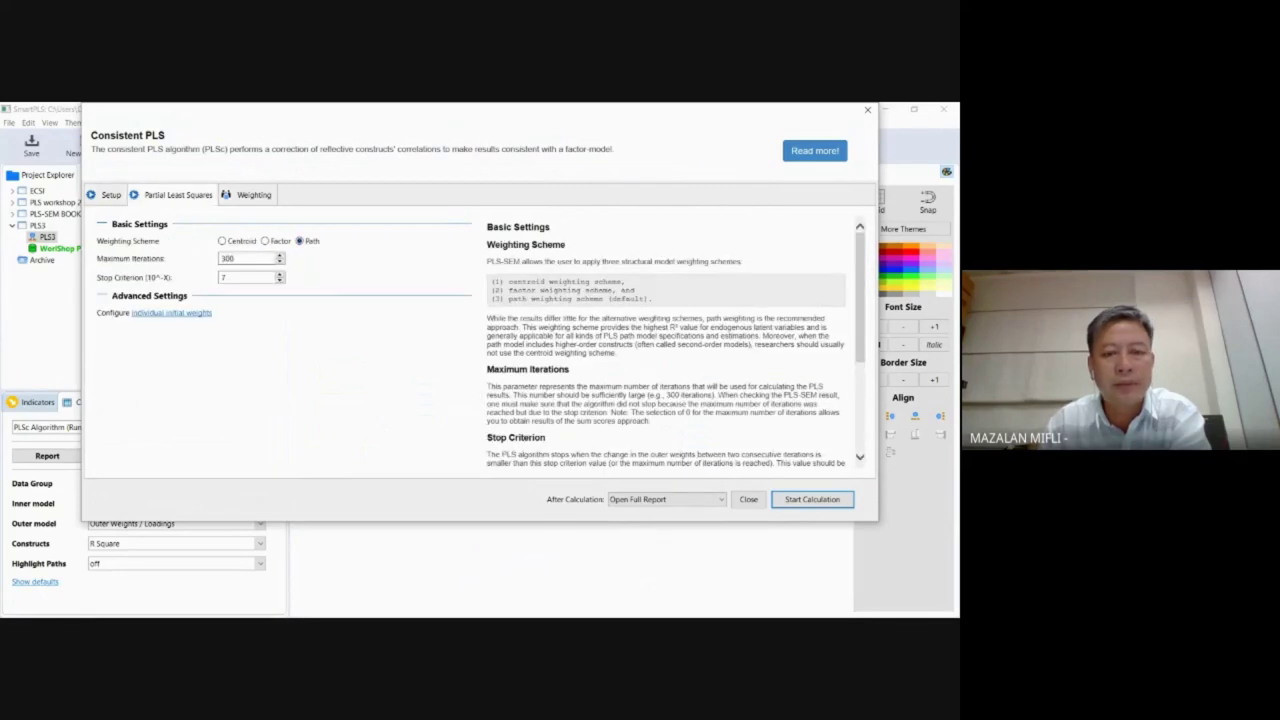
{"action": "key", "text": "Return"}
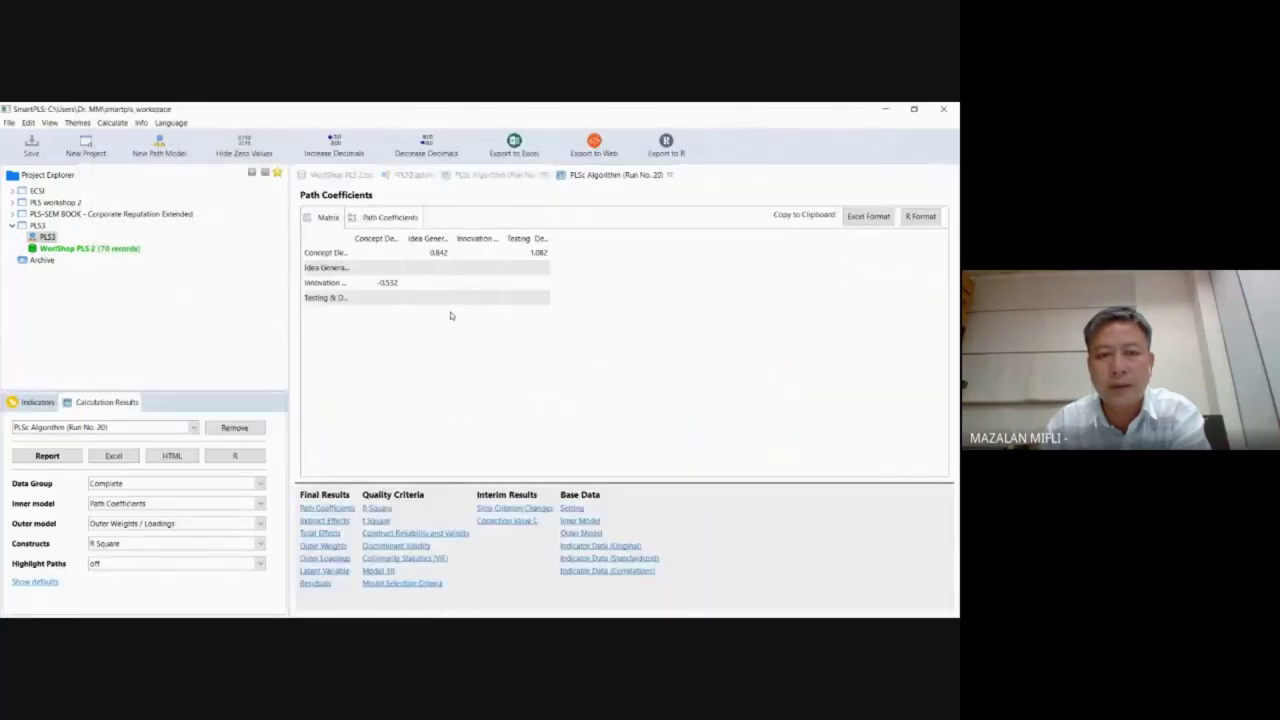
{"action": "left_click", "coordinate": [424, 534]}
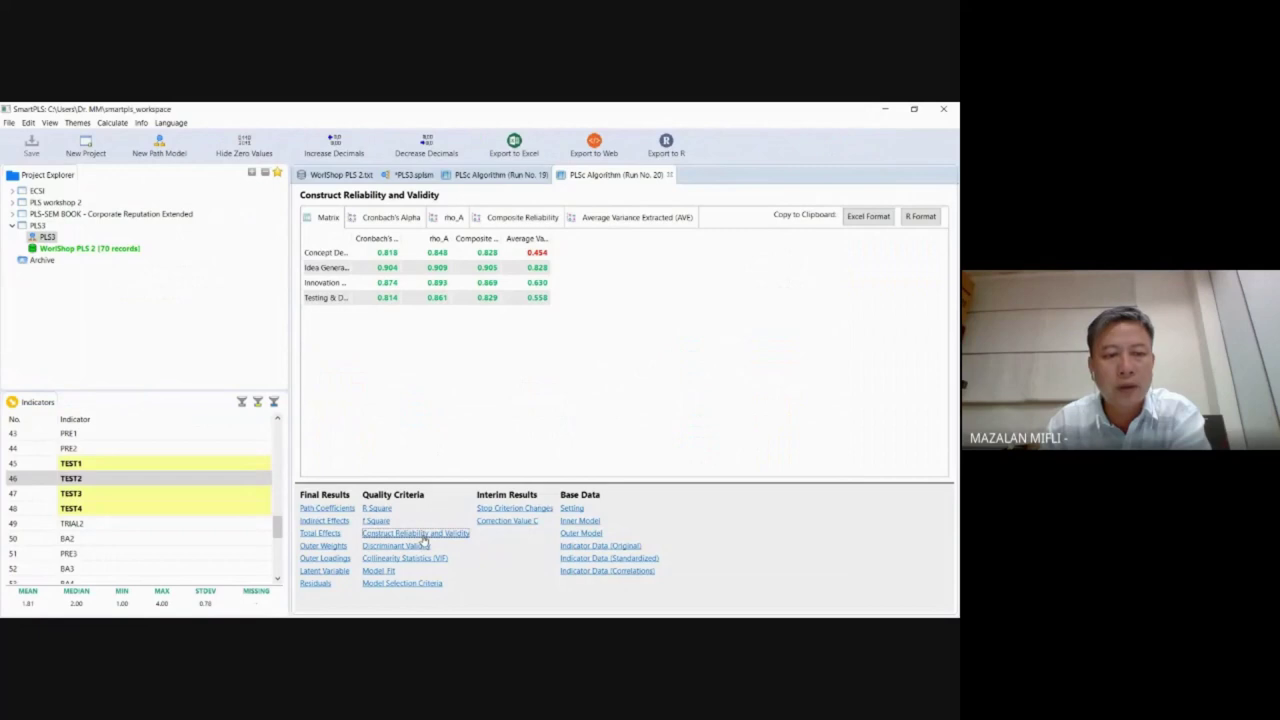
Step: Return to the PLS3 path model and delete indicator TEST4 from the Testing & Design construct
{"action": "left_click", "coordinate": [412, 175]}
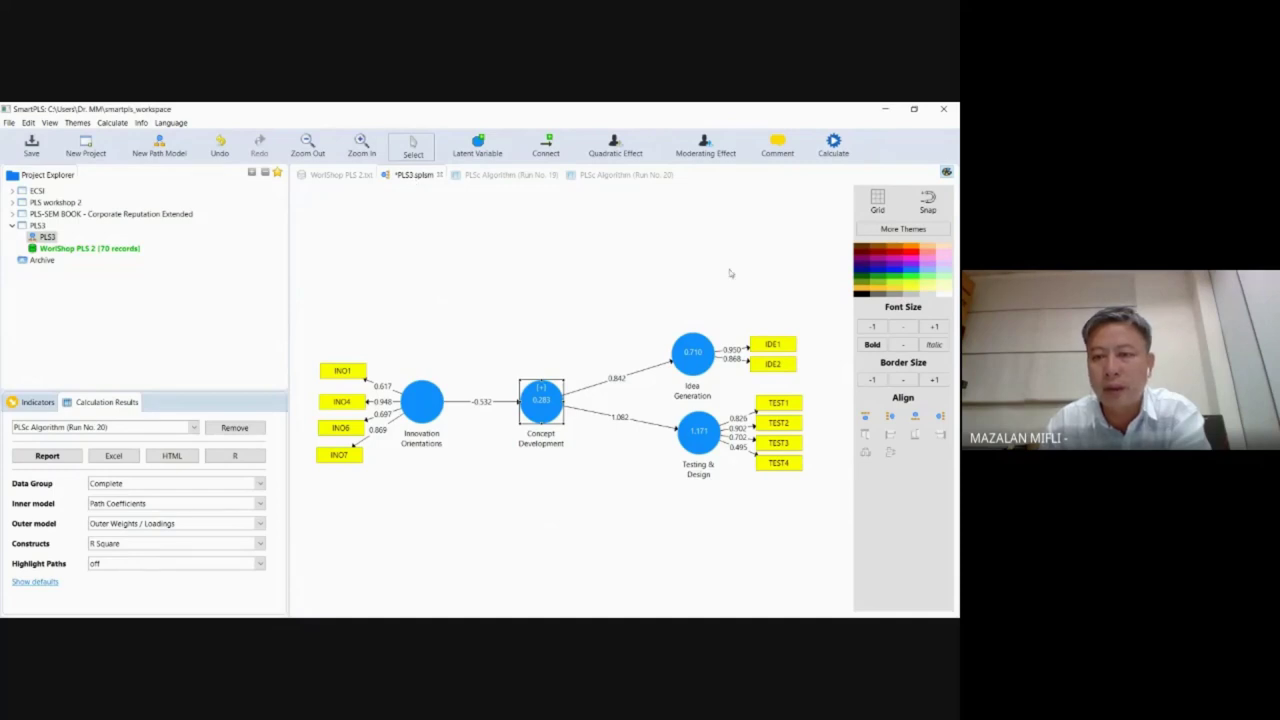
{"action": "right_click", "coordinate": [783, 465]}
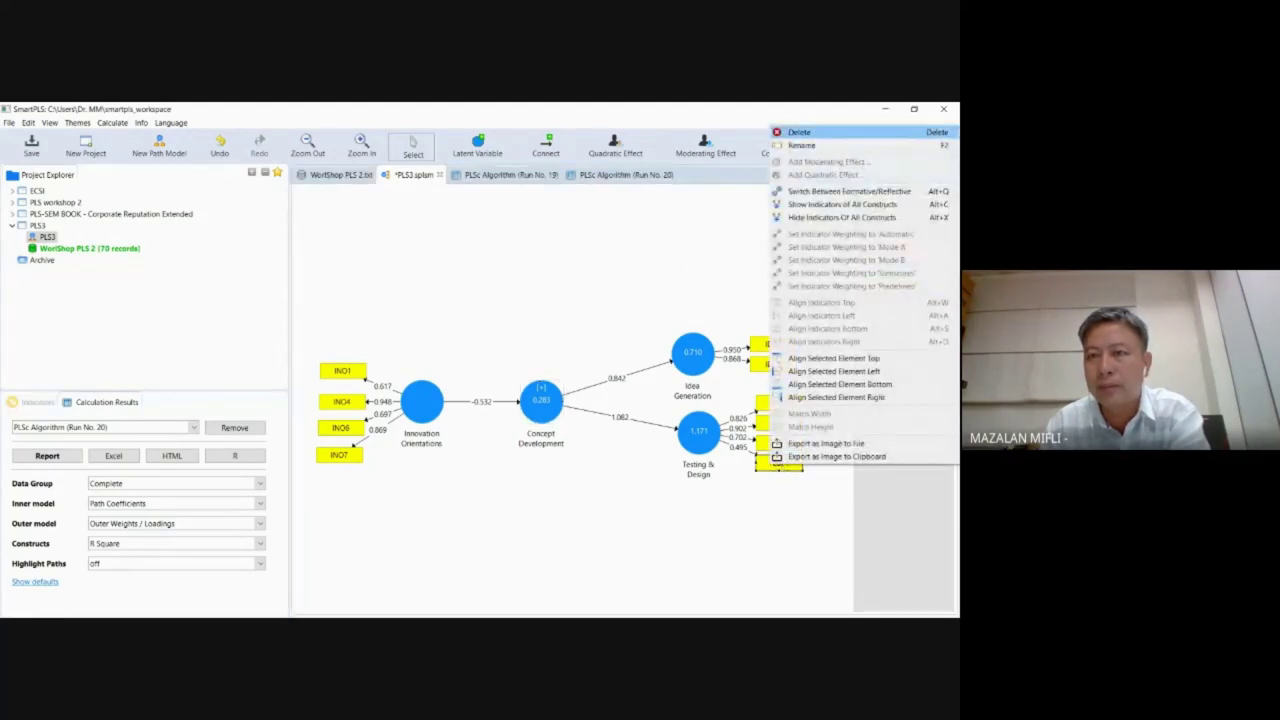
{"action": "left_click", "coordinate": [800, 132]}
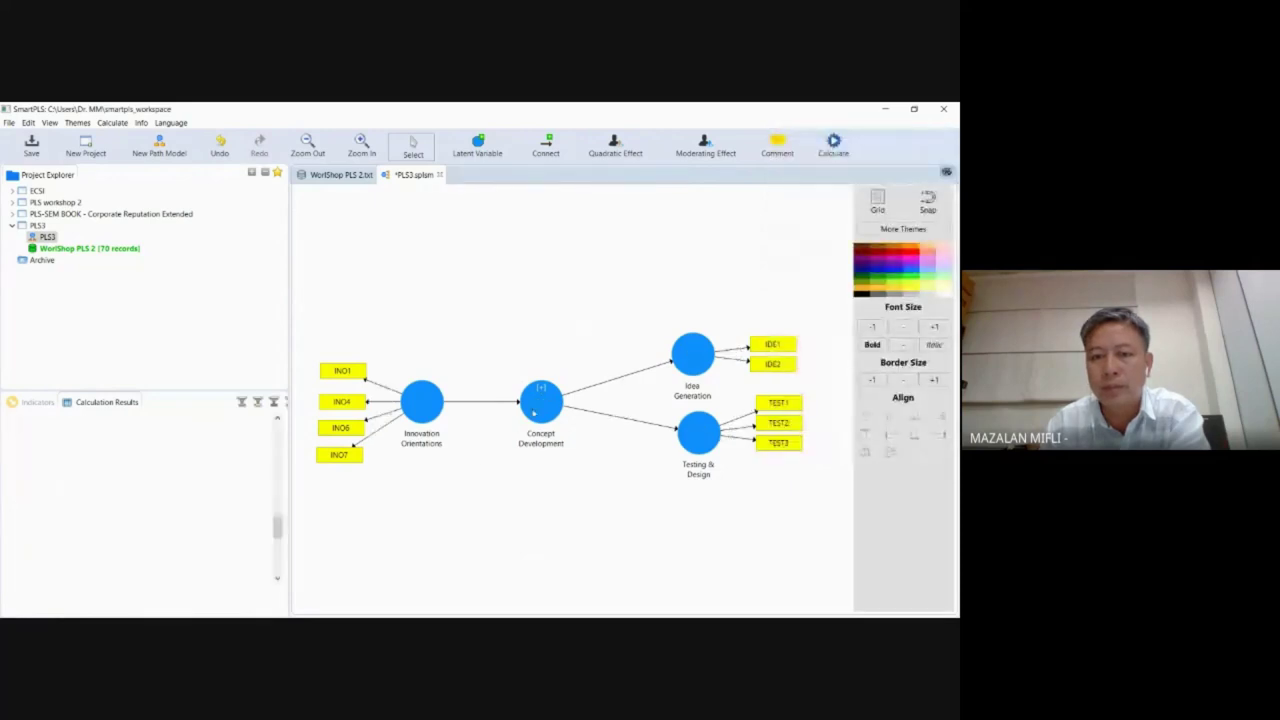
Step: Show the Concept Development construct's indicators, delete TEST4 from it, and hide its indicators again
{"action": "right_click", "coordinate": [535, 410]}
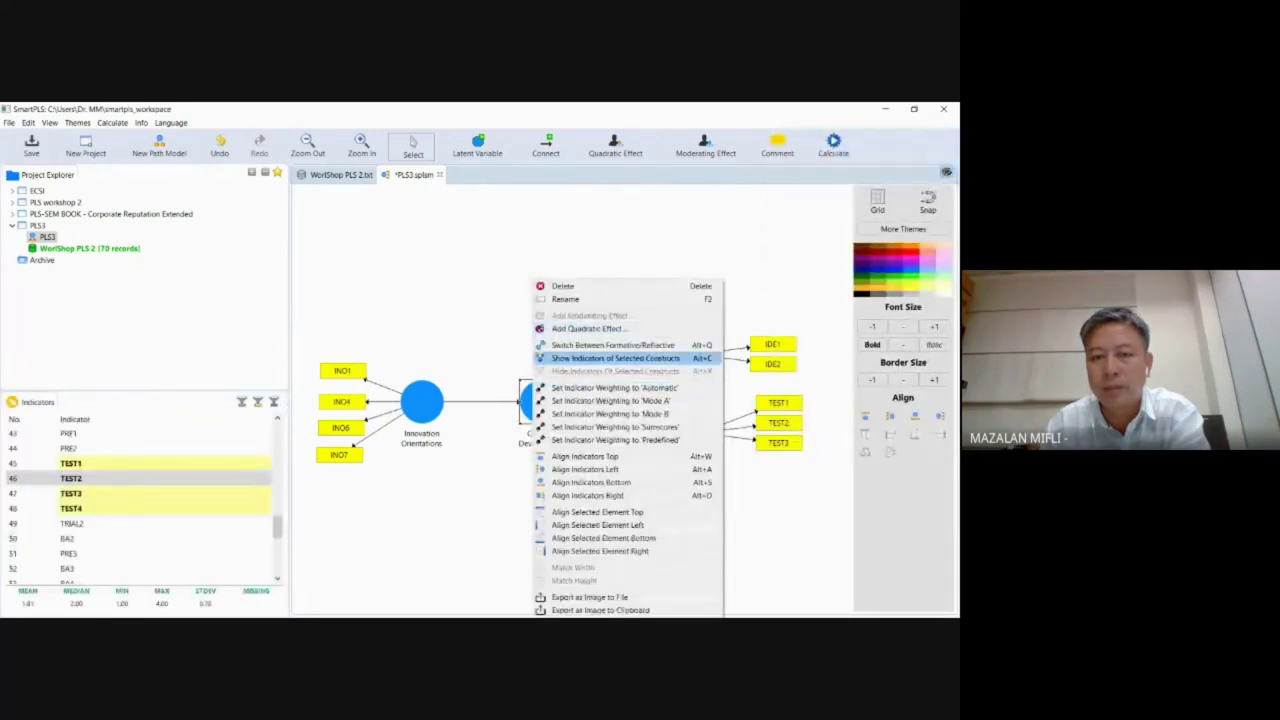
{"action": "left_click", "coordinate": [570, 354]}
{"action": "right_click", "coordinate": [468, 452]}
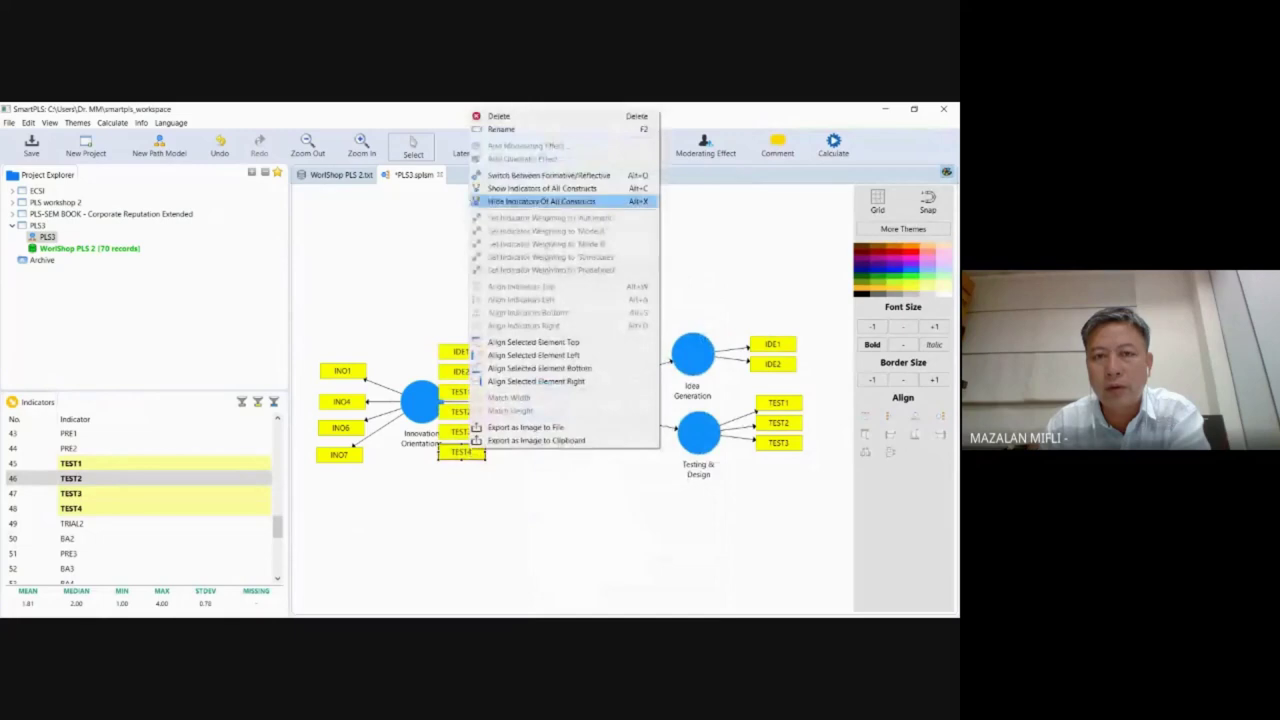
{"action": "key", "text": "Delete"}
{"action": "left_click", "coordinate": [540, 405]}
{"action": "right_click", "coordinate": [540, 405]}
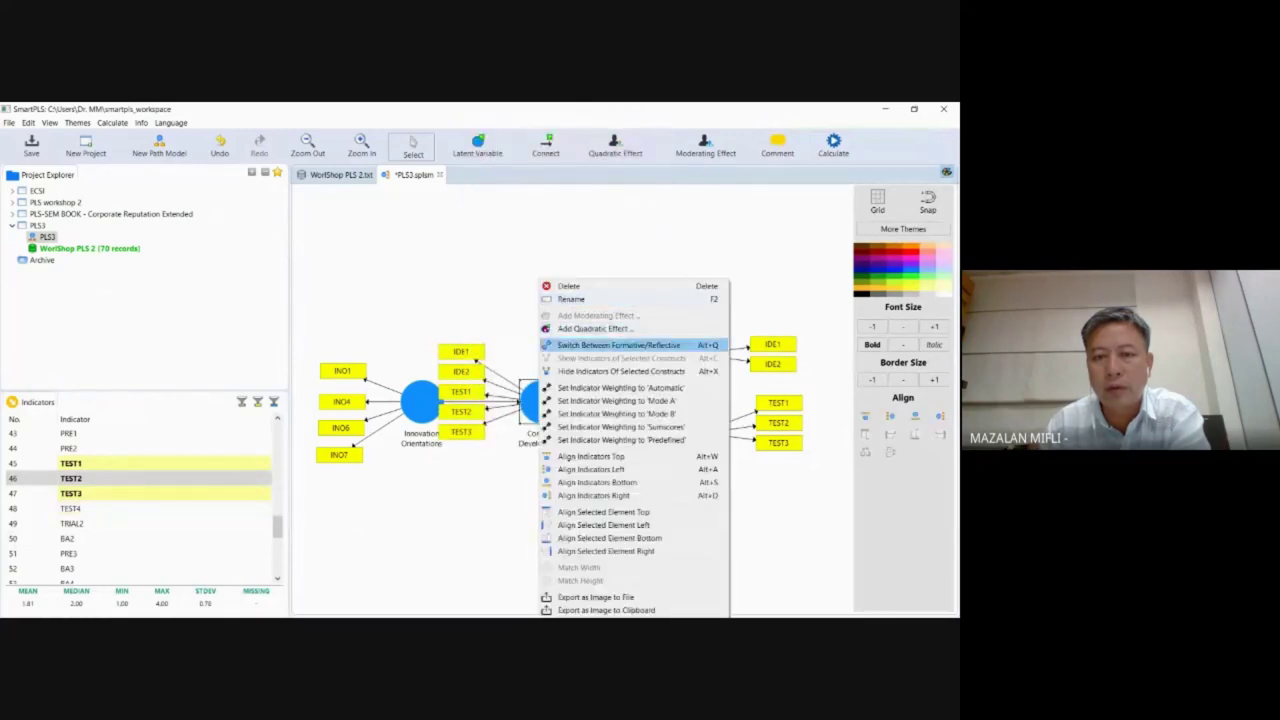
{"action": "left_click", "coordinate": [620, 371]}
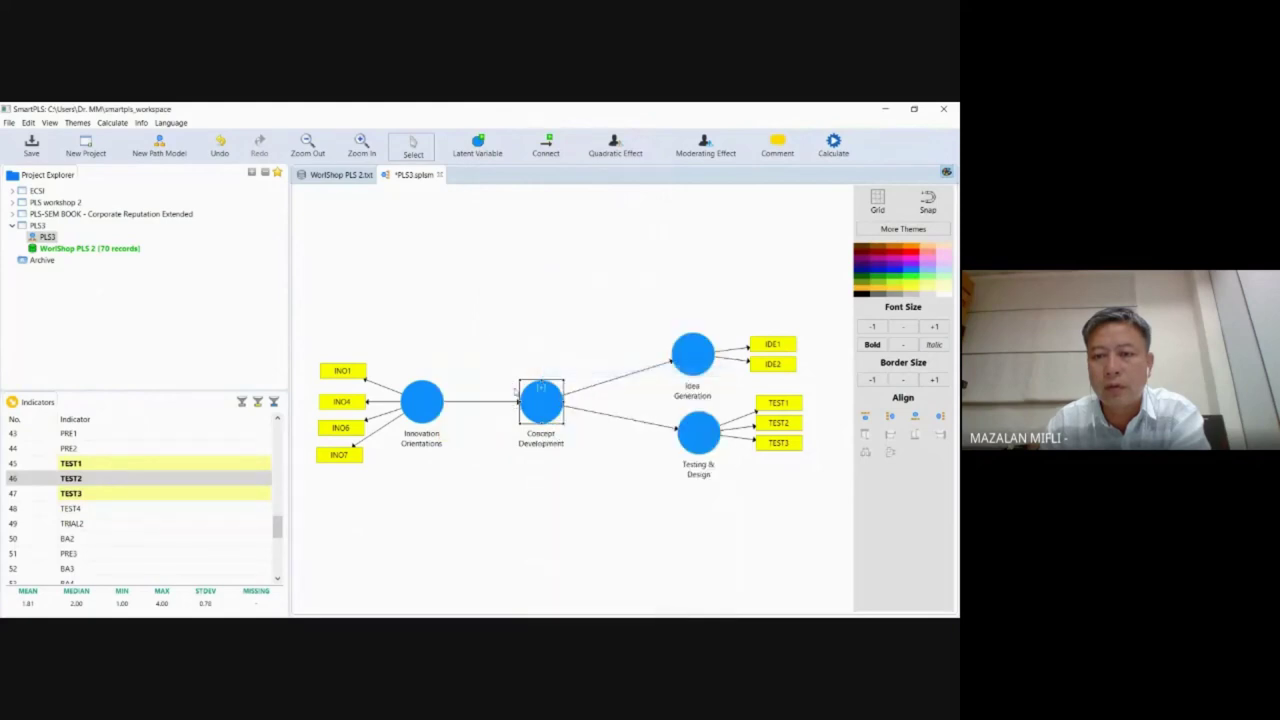
Step: Recalculate the model with the Consistent PLS Algorithm and examine the loadings and Testing & Design's R Square in the path model
{"action": "left_click", "coordinate": [833, 145]}
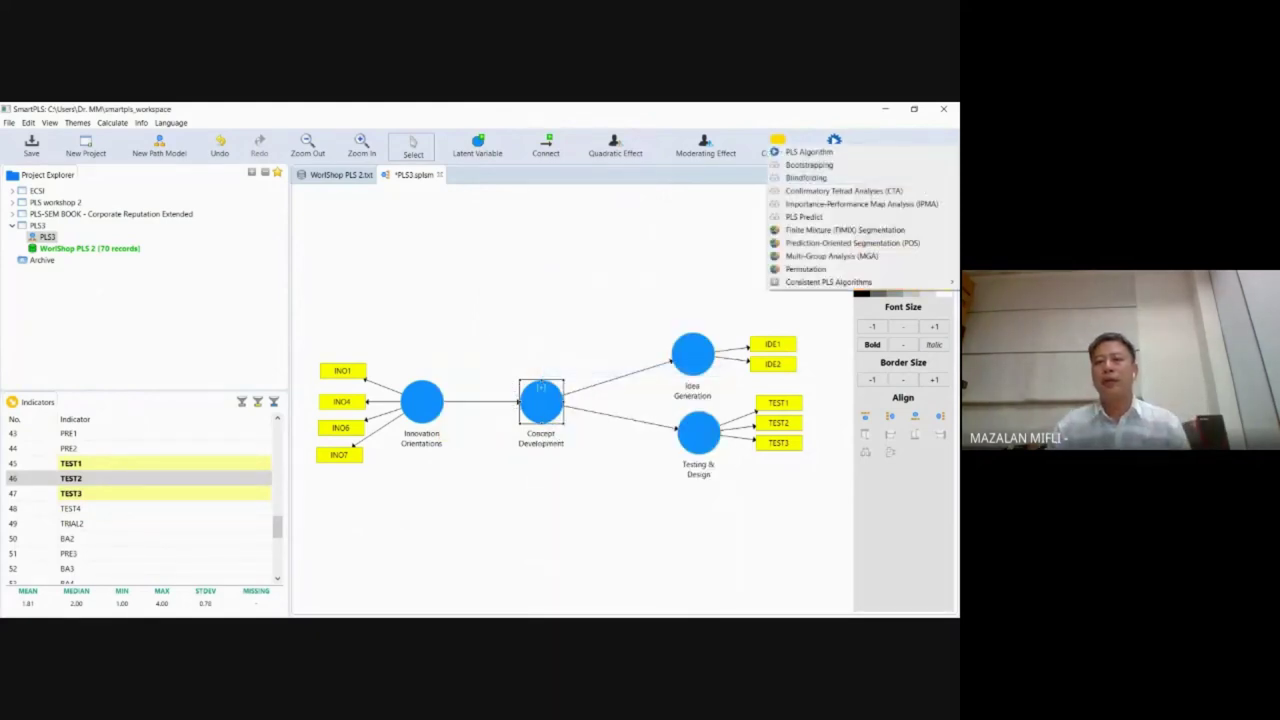
{"action": "mouse_move", "coordinate": [828, 282]}
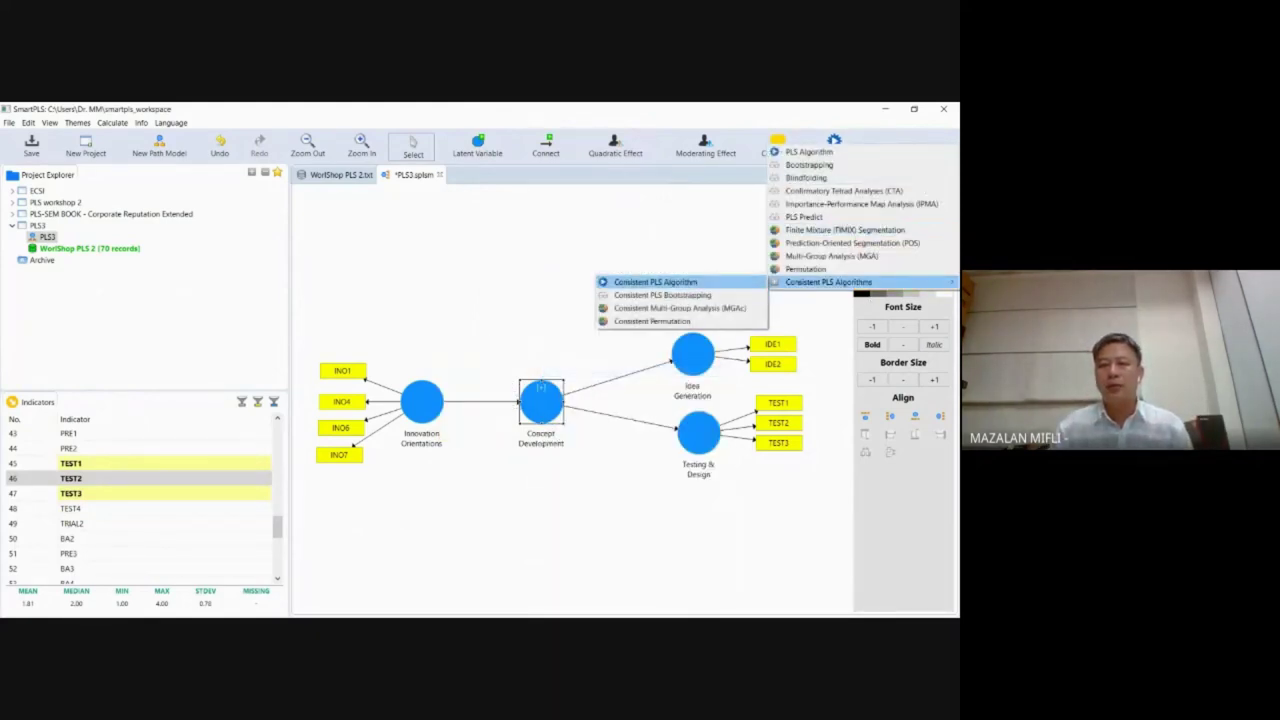
{"action": "left_click", "coordinate": [655, 282]}
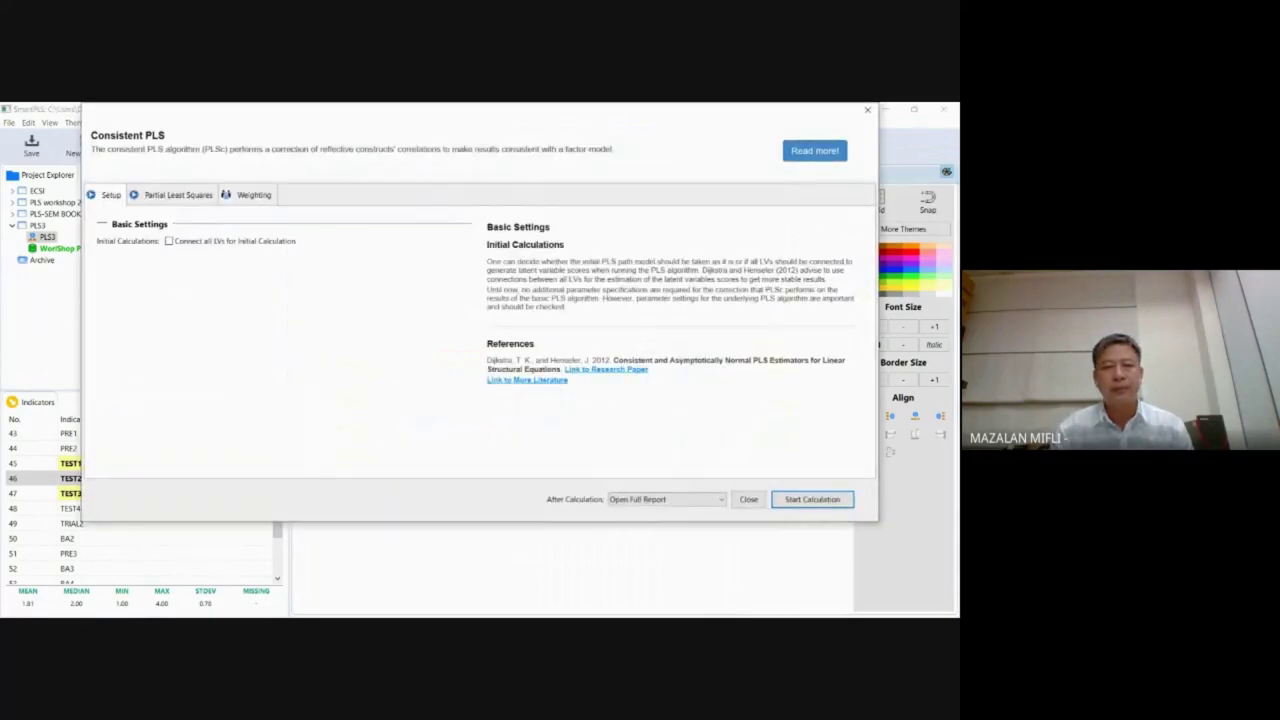
{"action": "left_click", "coordinate": [178, 195]}
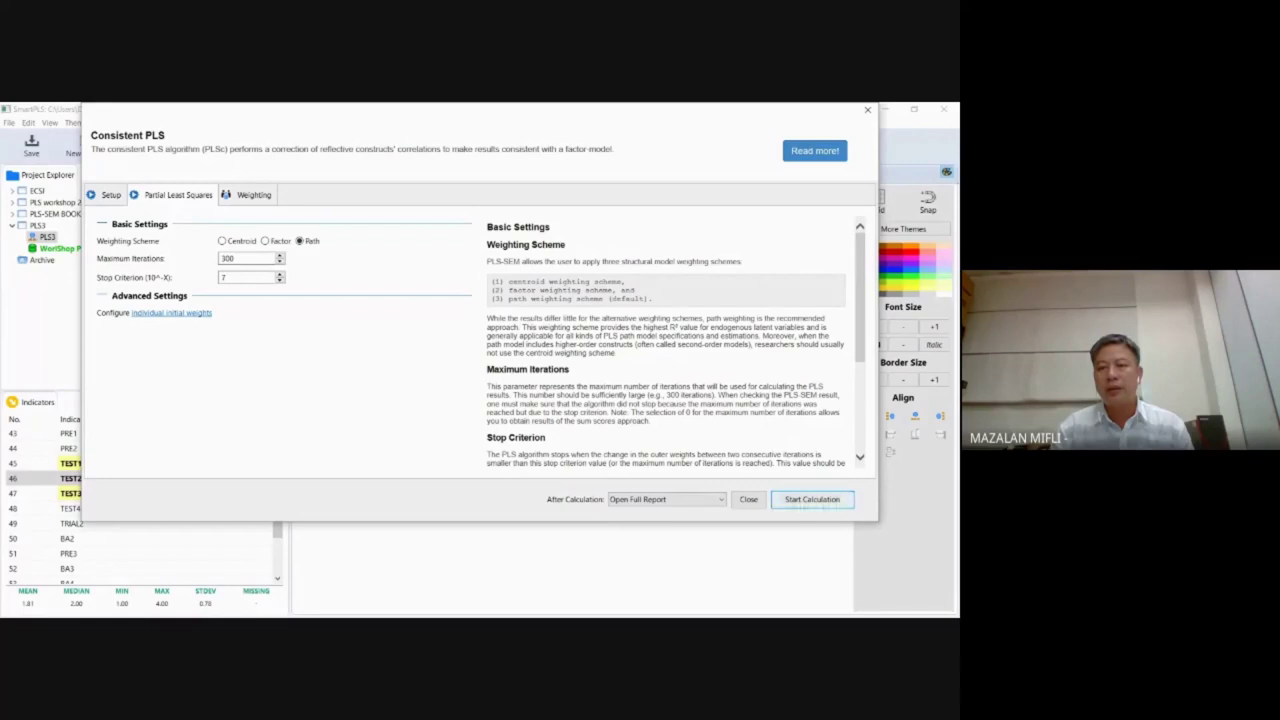
{"action": "left_click", "coordinate": [812, 499]}
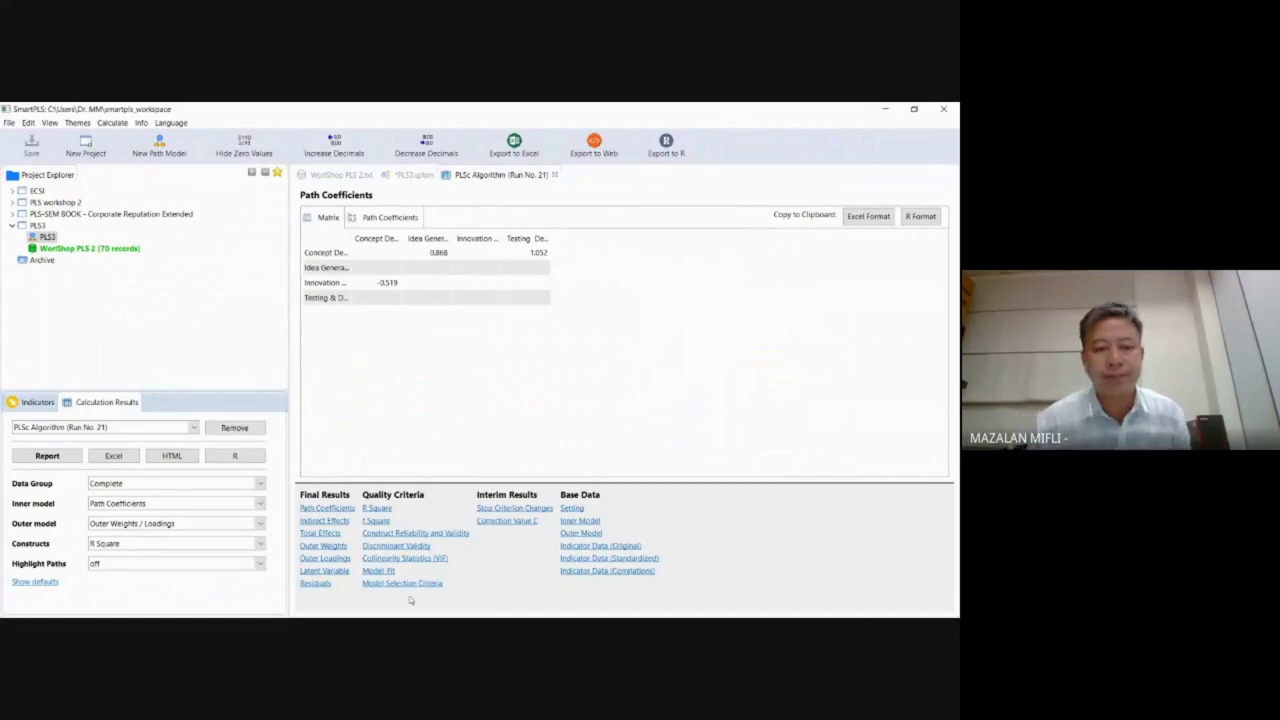
{"action": "left_click", "coordinate": [414, 175]}
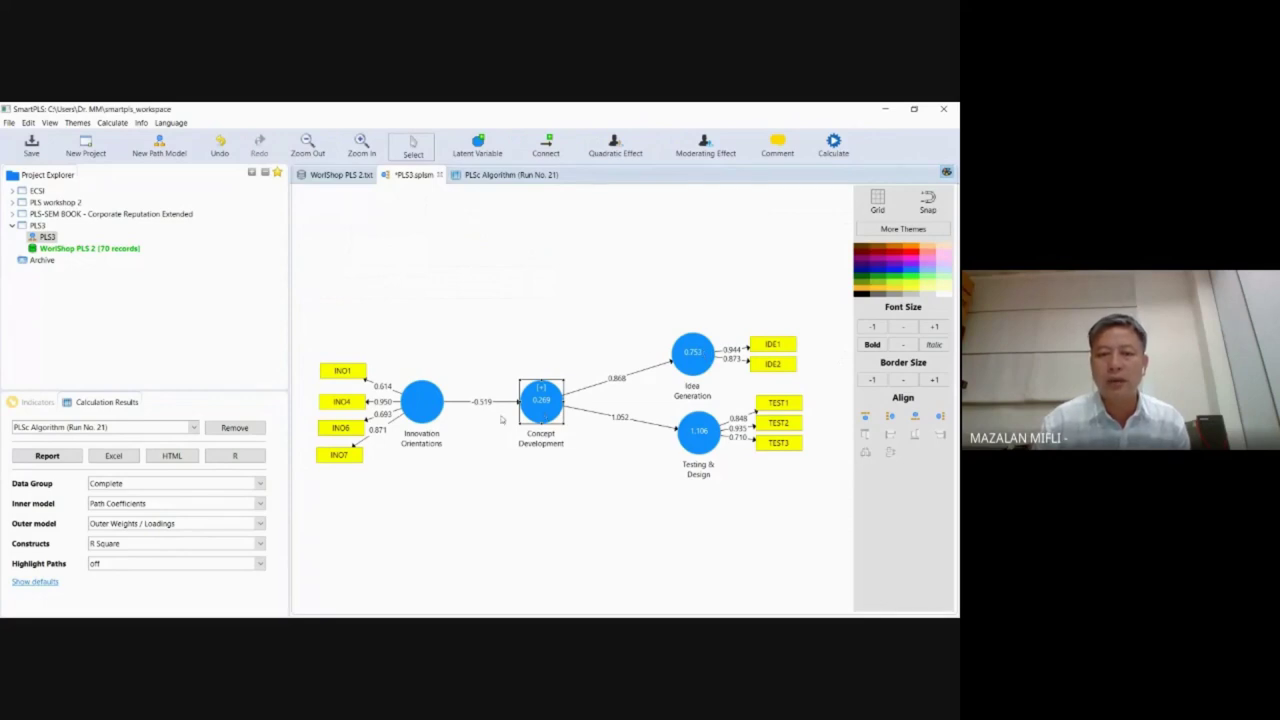
{"action": "left_click", "coordinate": [552, 462]}
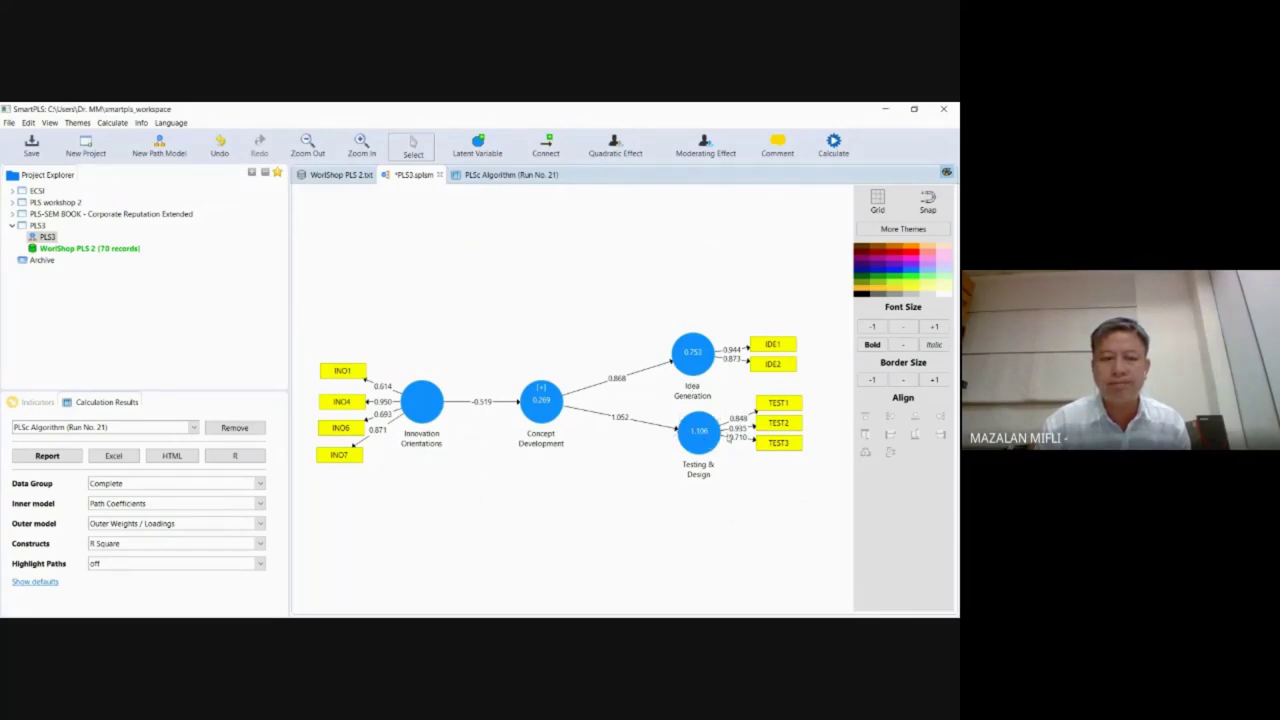
{"action": "mouse_move", "coordinate": [712, 441]}
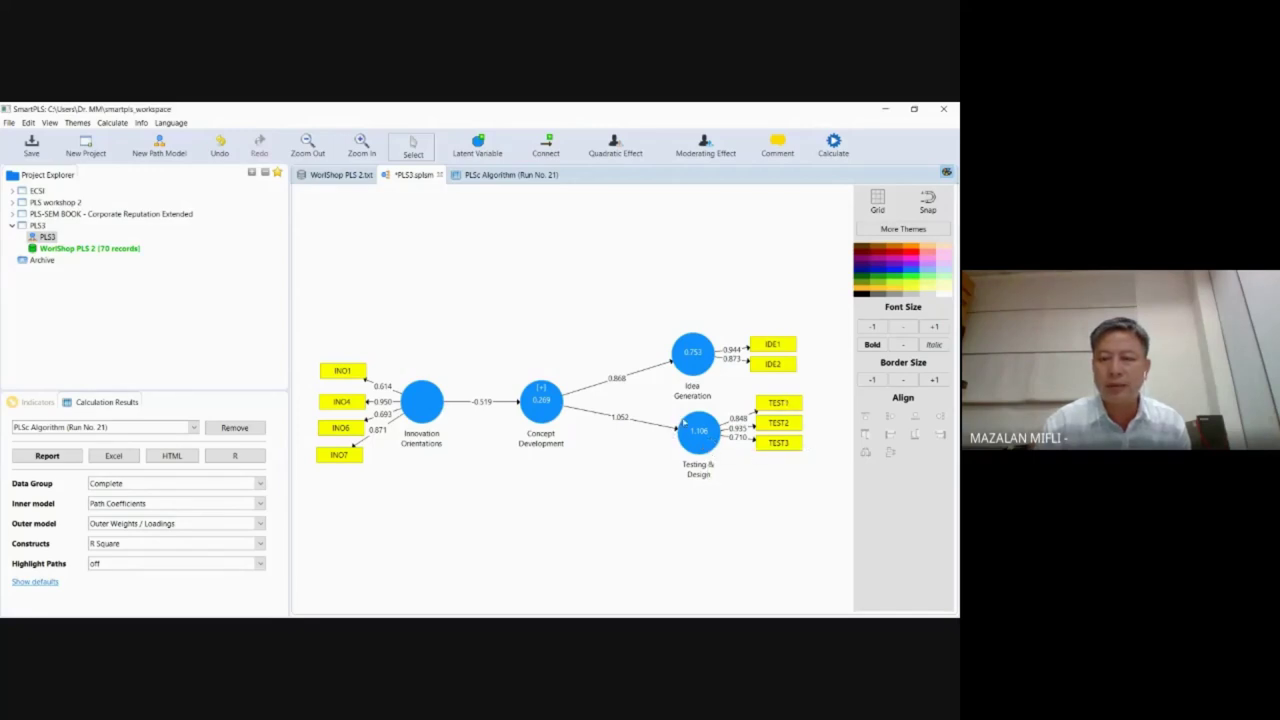
{"action": "mouse_move", "coordinate": [675, 475]}
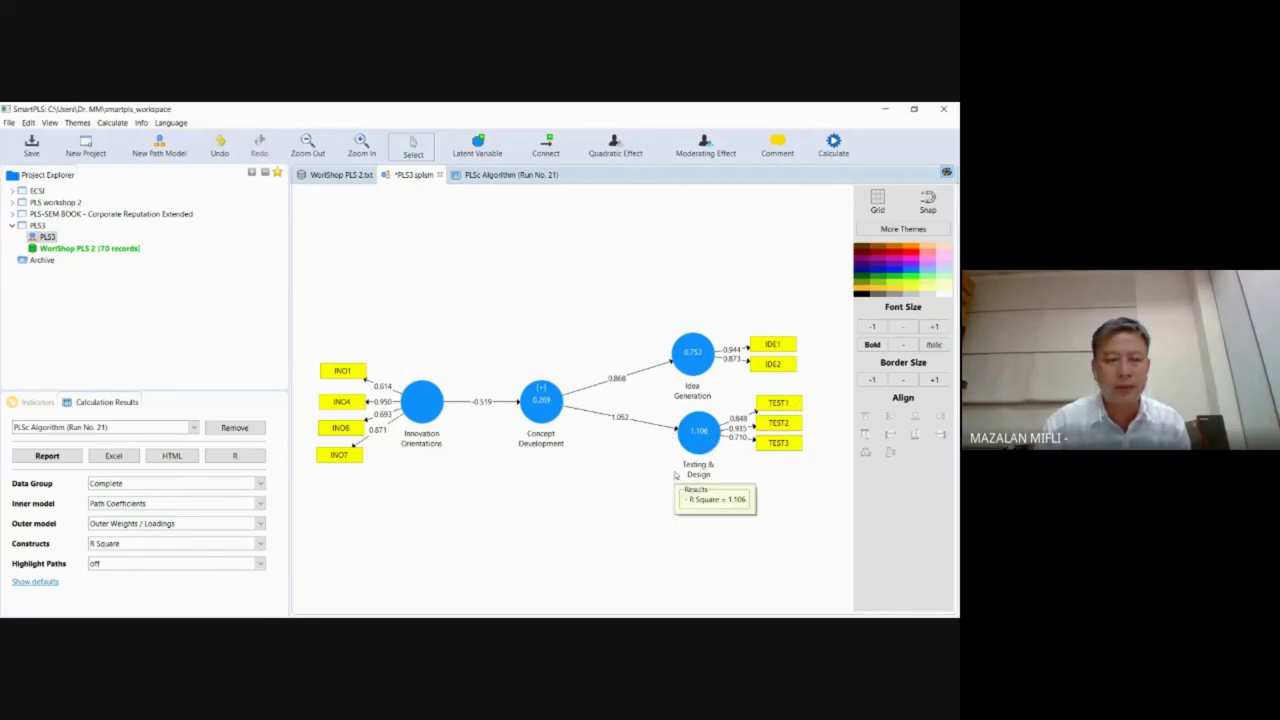
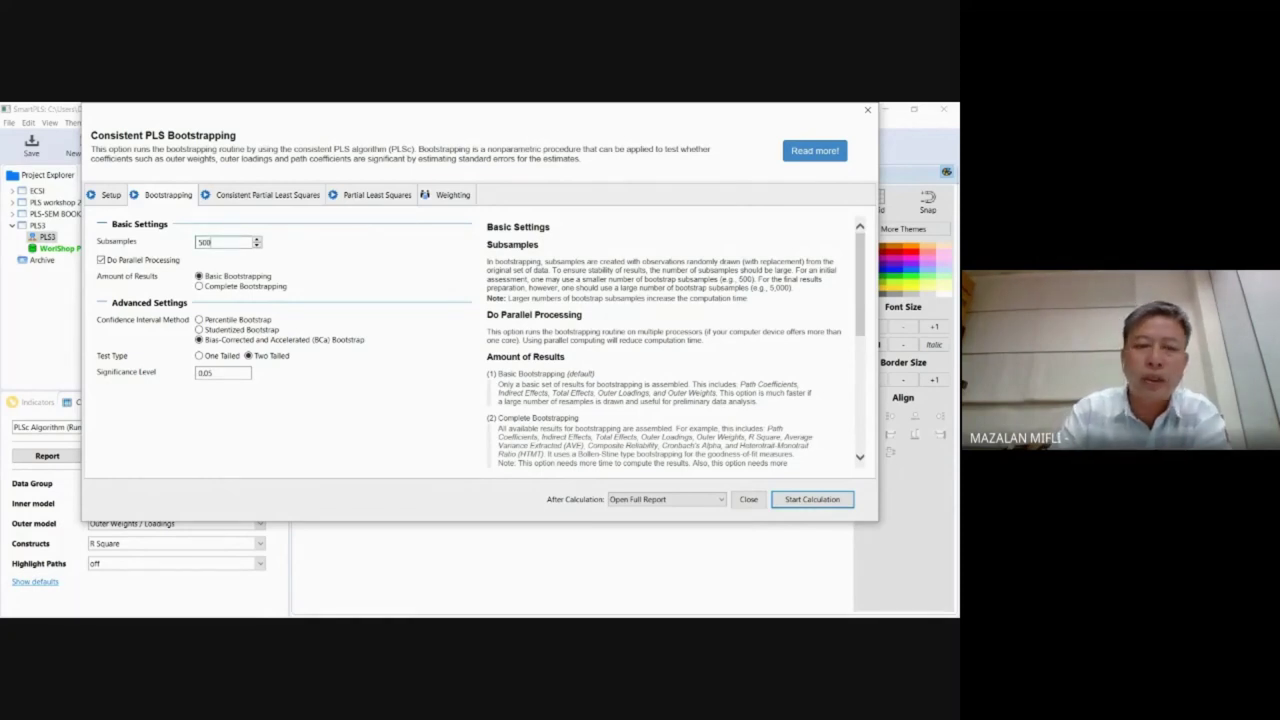
Step: Set the Consistent PLS Bootstrapping subsamples to 1000, review the remaining settings, and start the calculation
{"action": "key", "text": "BackSpace"}
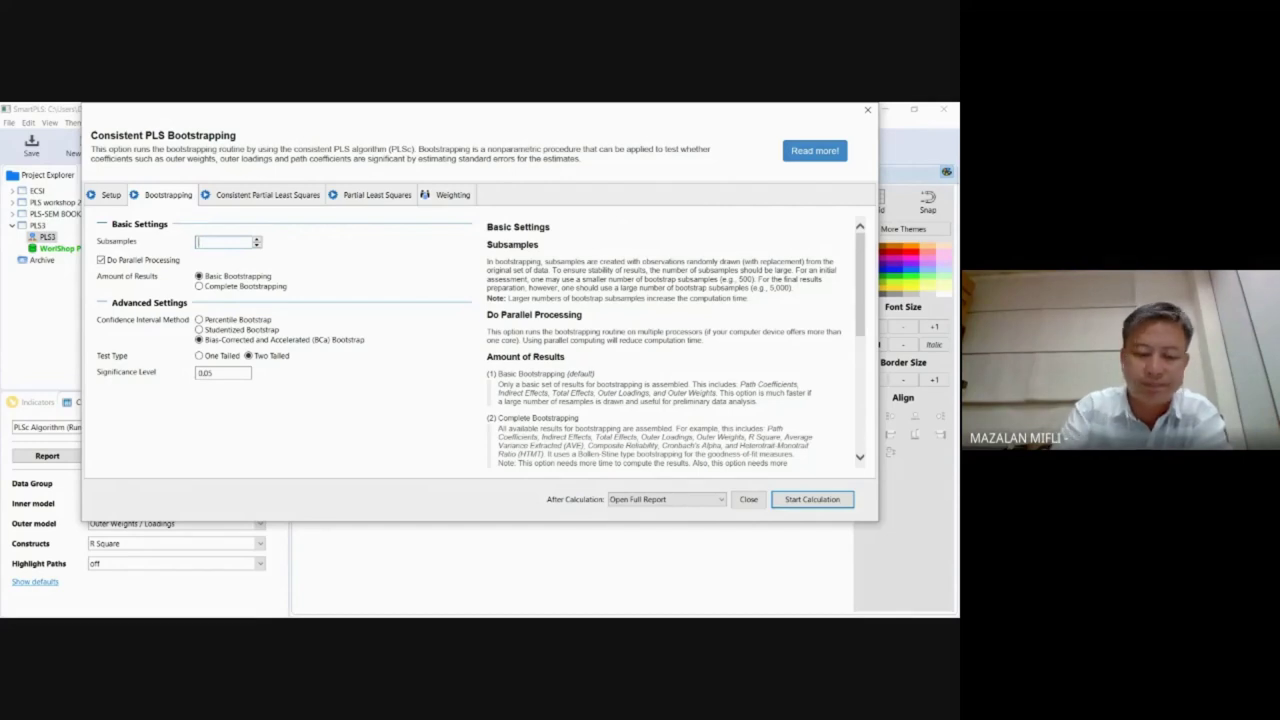
{"action": "type", "text": "1000"}
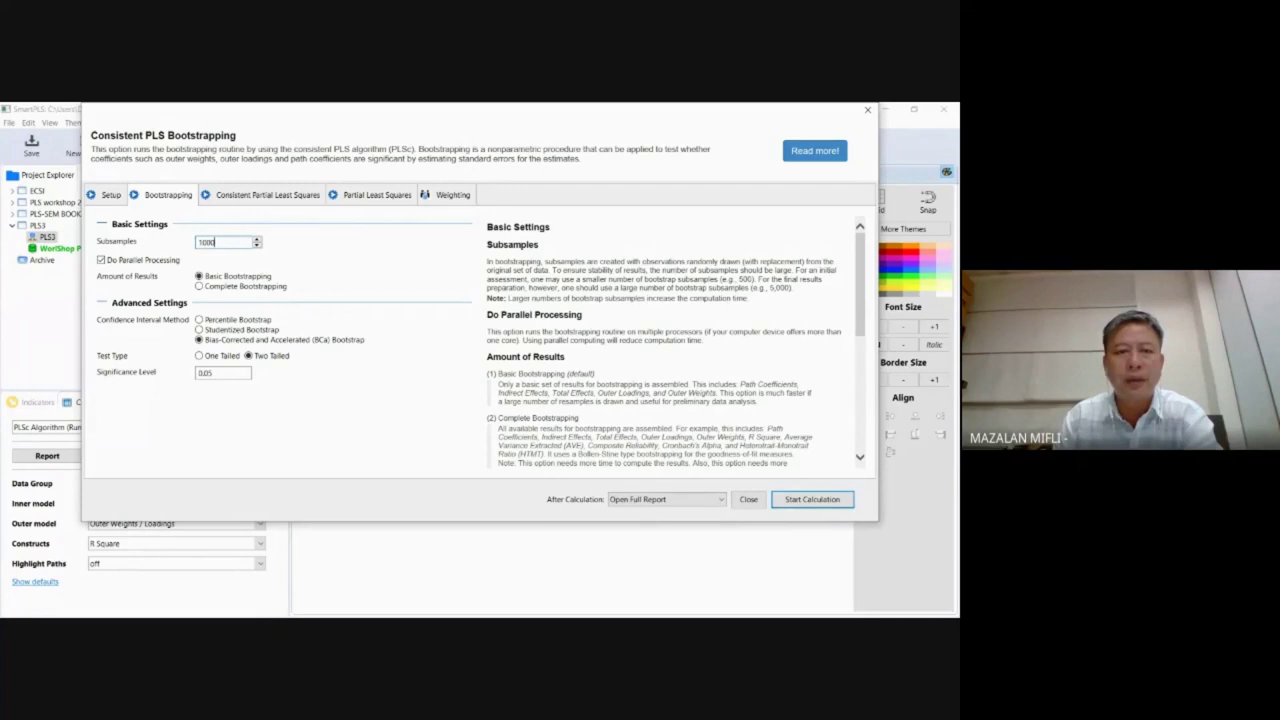
{"action": "left_click", "coordinate": [267, 194]}
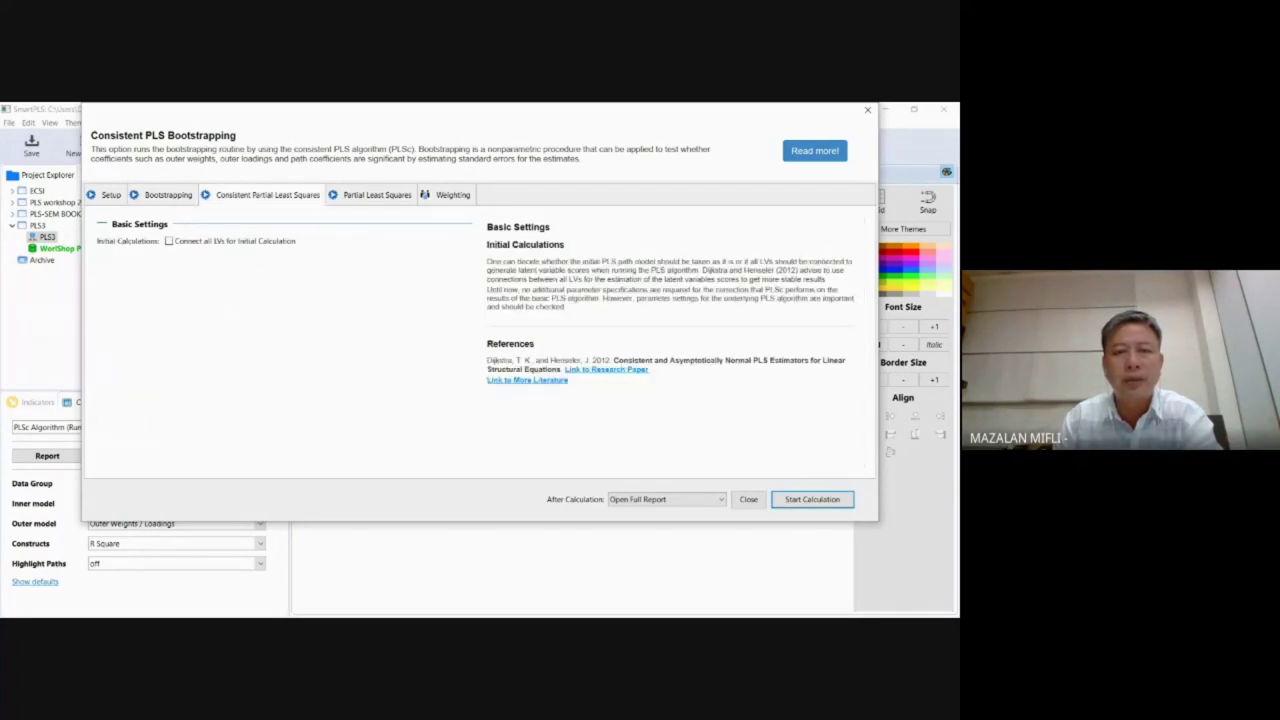
{"action": "left_click", "coordinate": [377, 194]}
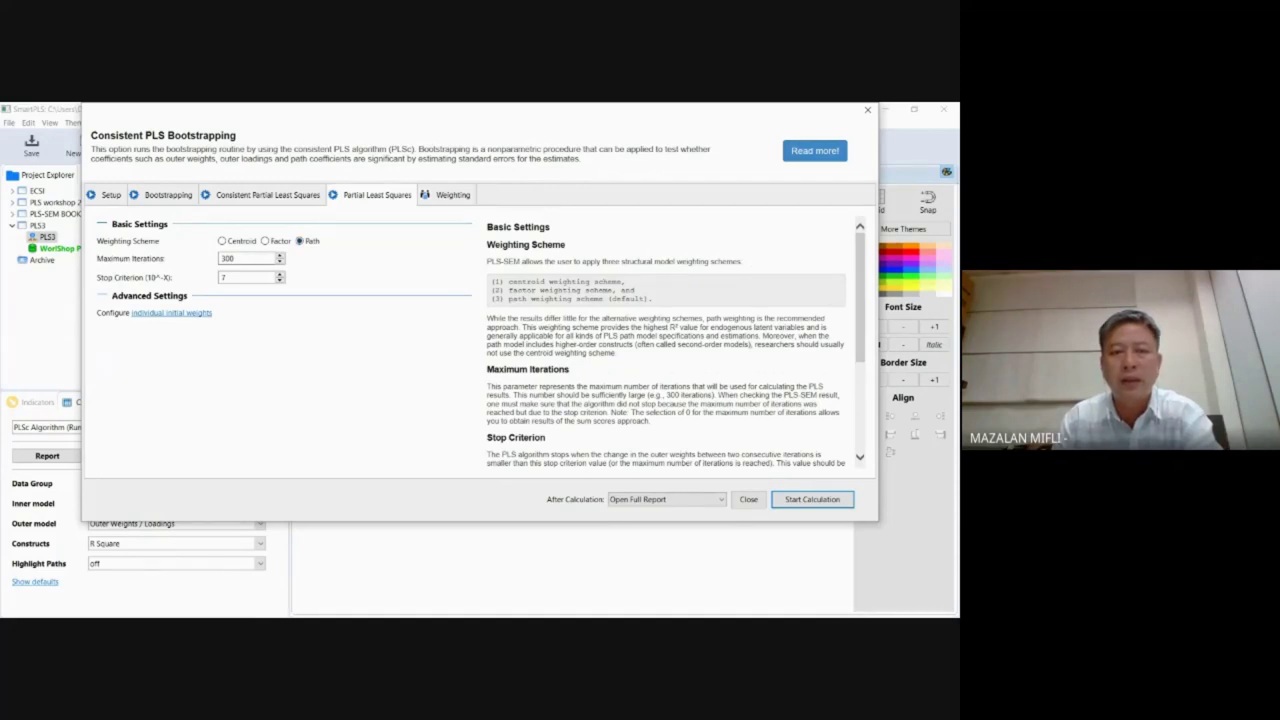
{"action": "left_click", "coordinate": [452, 194]}
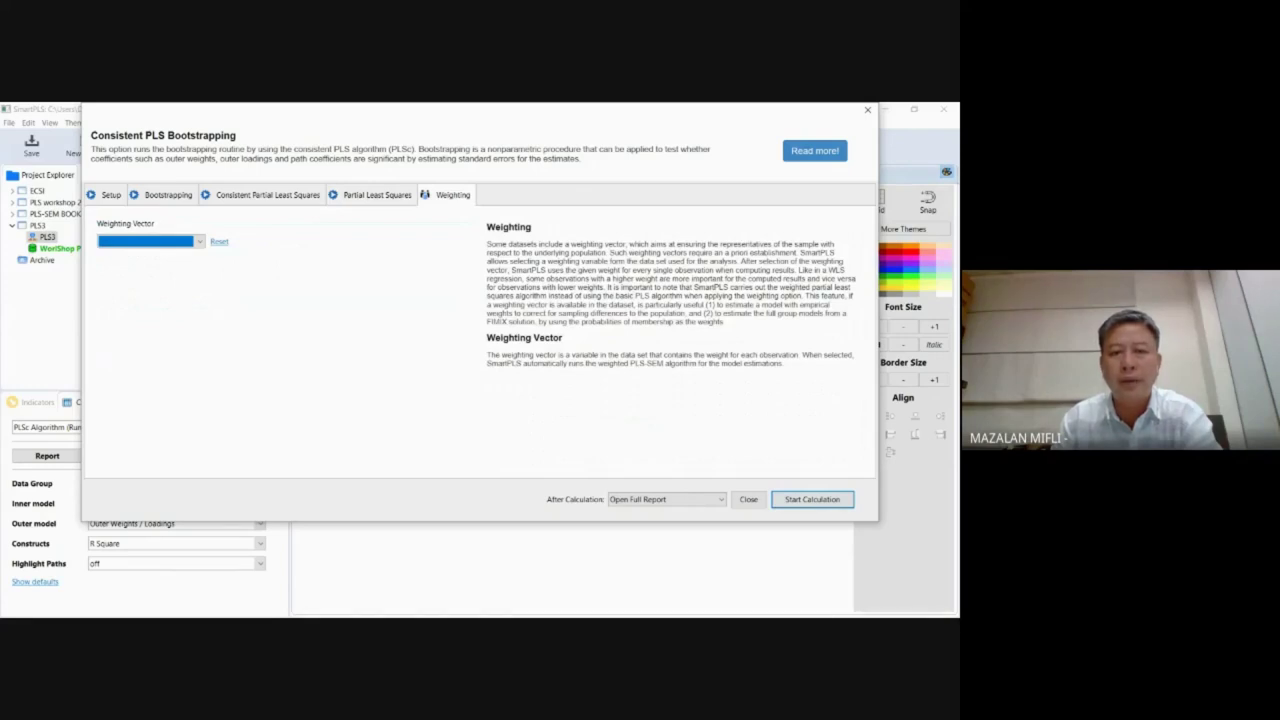
{"action": "left_click", "coordinate": [812, 499]}
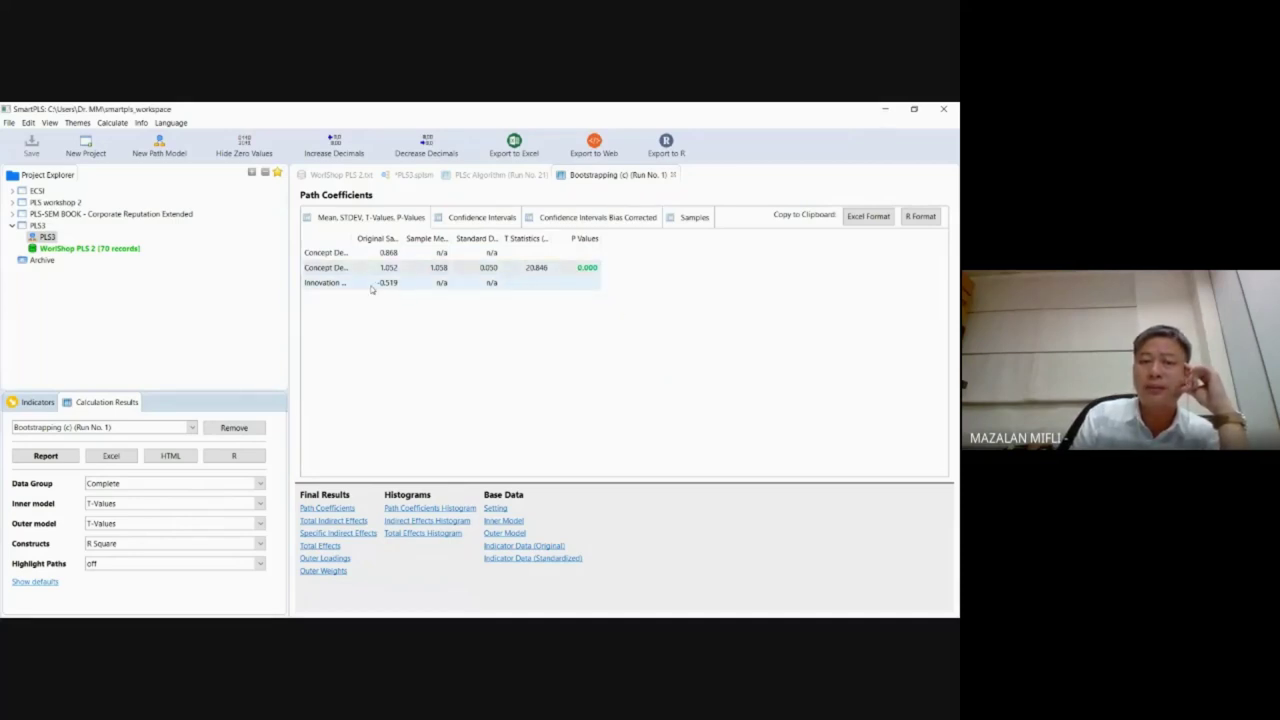
Step: Widen the bootstrapping path coefficient columns to read the path names, and examine the significance values, confidence intervals and bias-corrected intervals
{"action": "left_click_drag", "start_coordinate": [352, 239], "coordinate": [490, 254]}
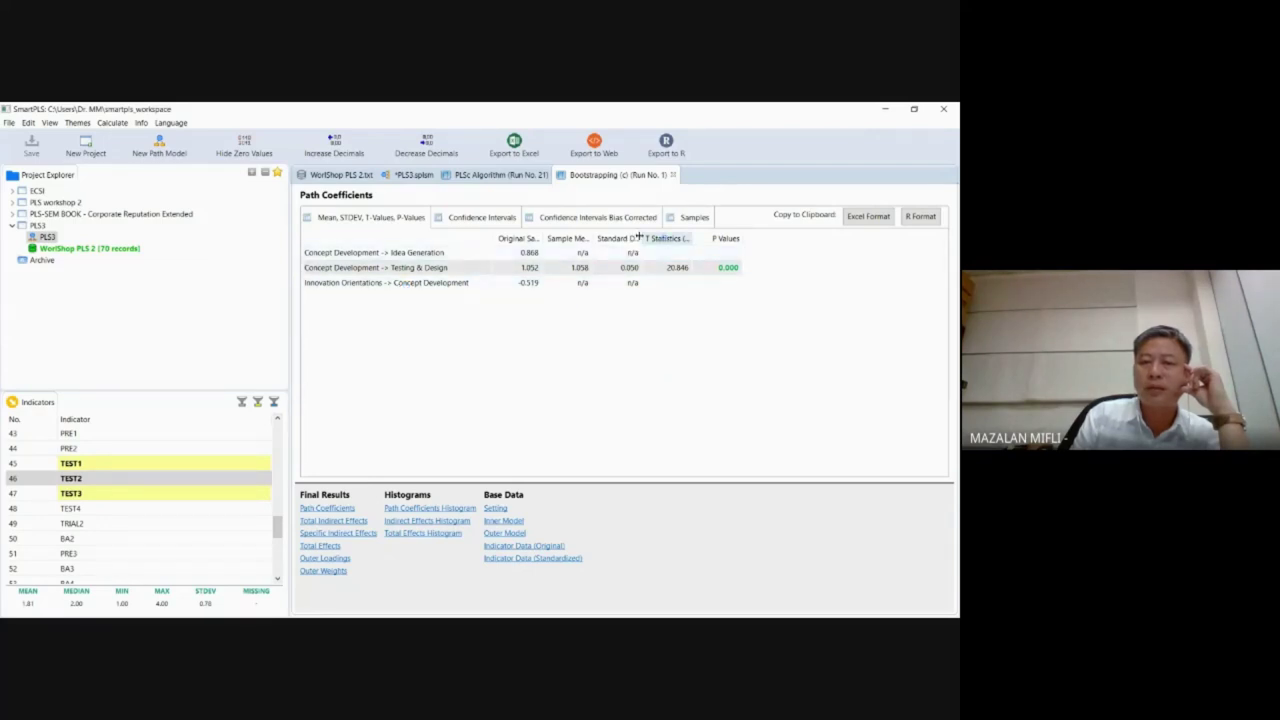
{"action": "left_click_drag", "start_coordinate": [636, 238], "coordinate": [659, 238]}
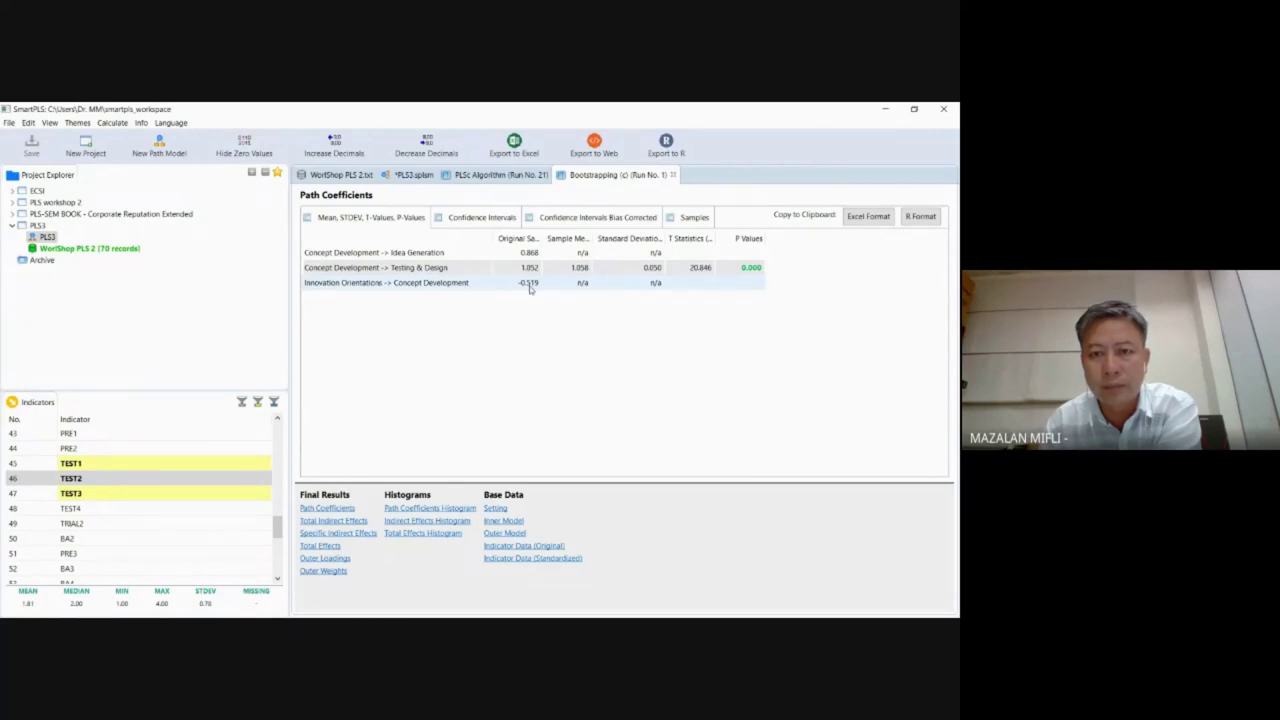
{"action": "left_click", "coordinate": [495, 220]}
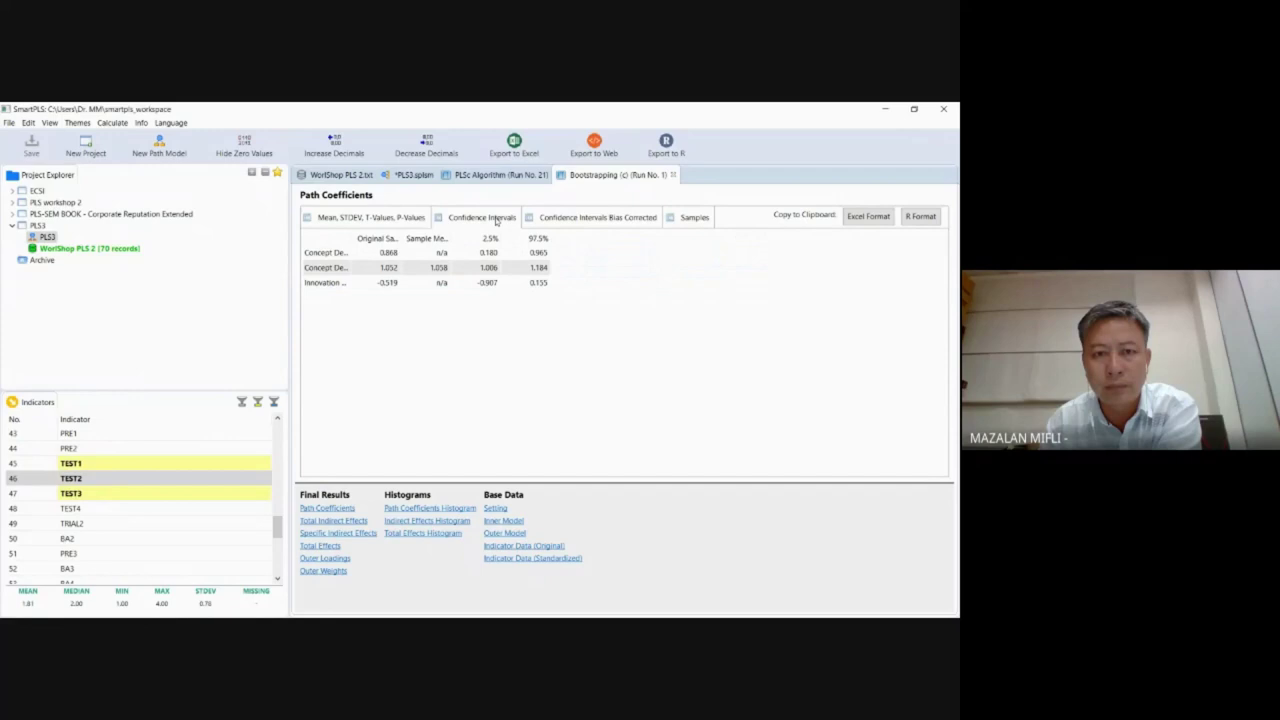
{"action": "left_click", "coordinate": [588, 224]}
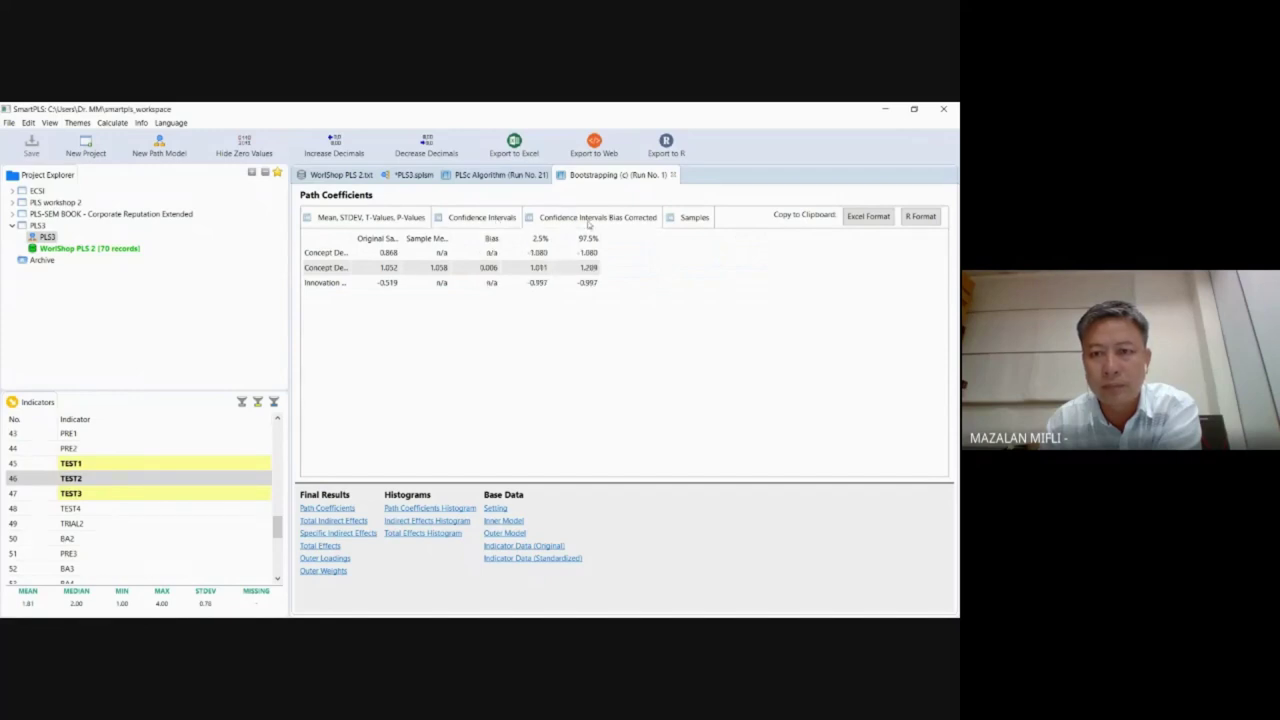
{"action": "left_click", "coordinate": [398, 222]}
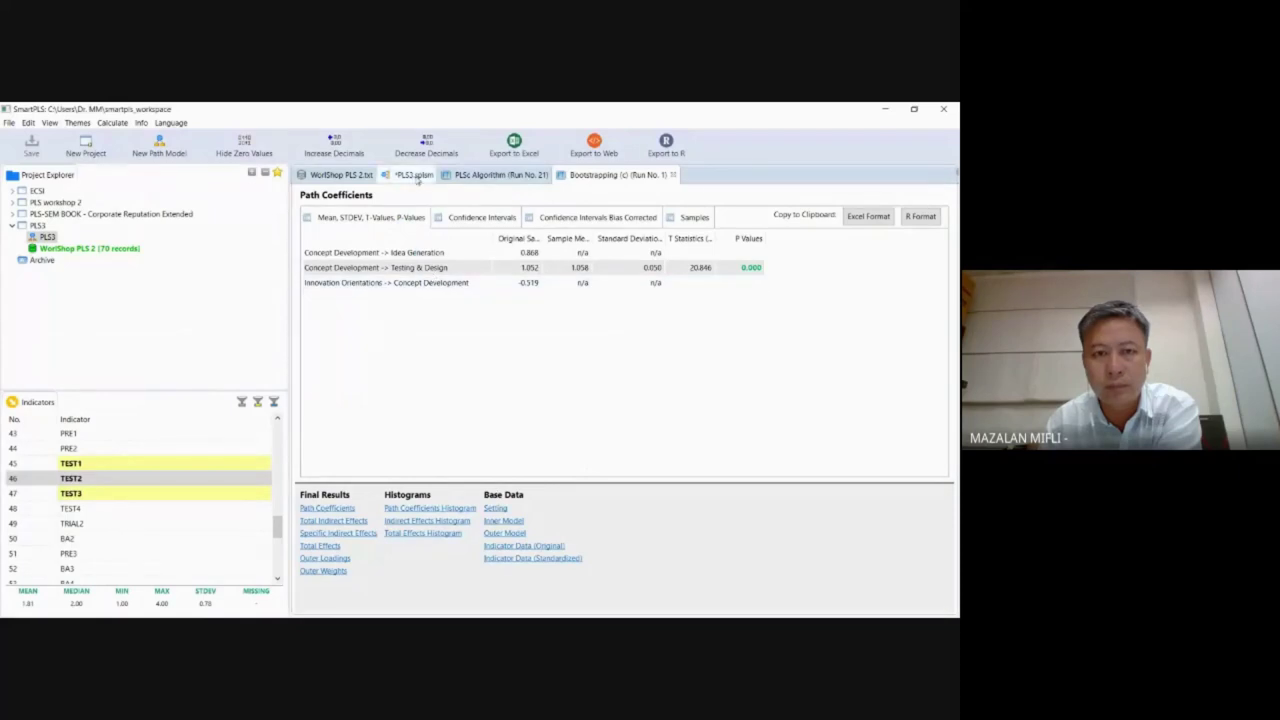
Step: Return to the path model, calculate it with the standard PLS Algorithm, and view the path coefficients as a bar chart
{"action": "left_click", "coordinate": [414, 175]}
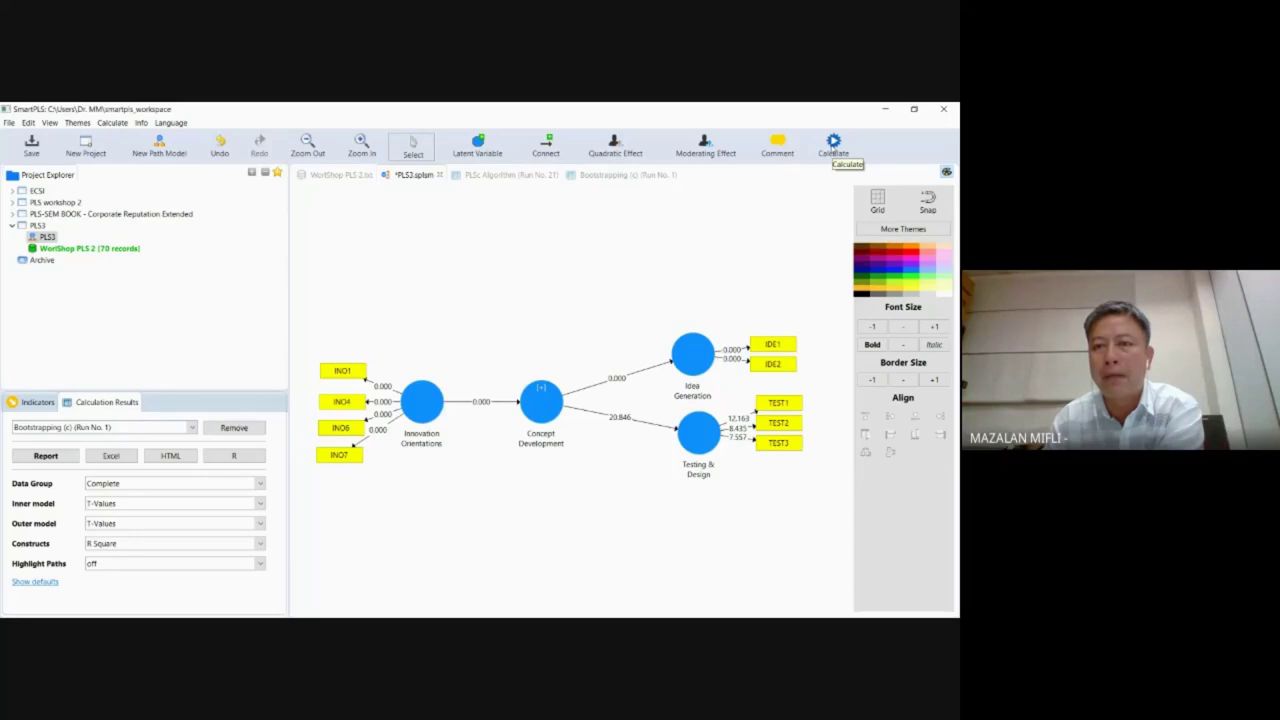
{"action": "left_click", "coordinate": [833, 148]}
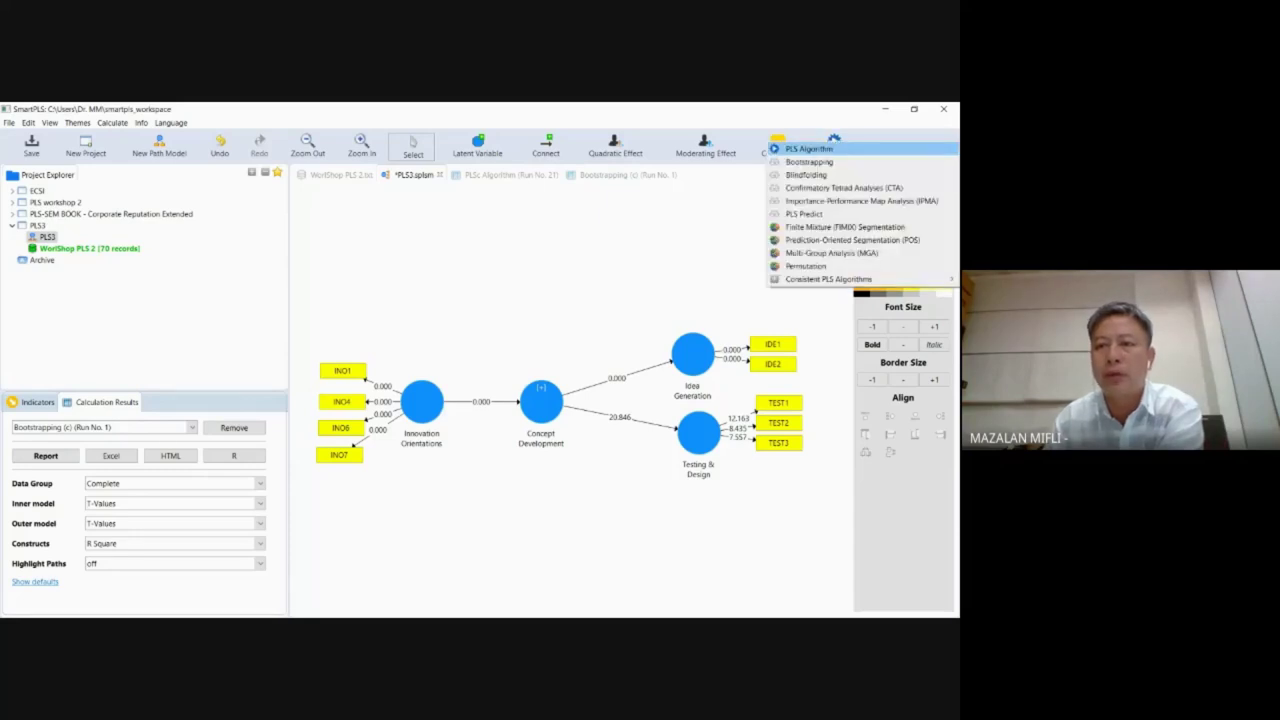
{"action": "left_click", "coordinate": [808, 148]}
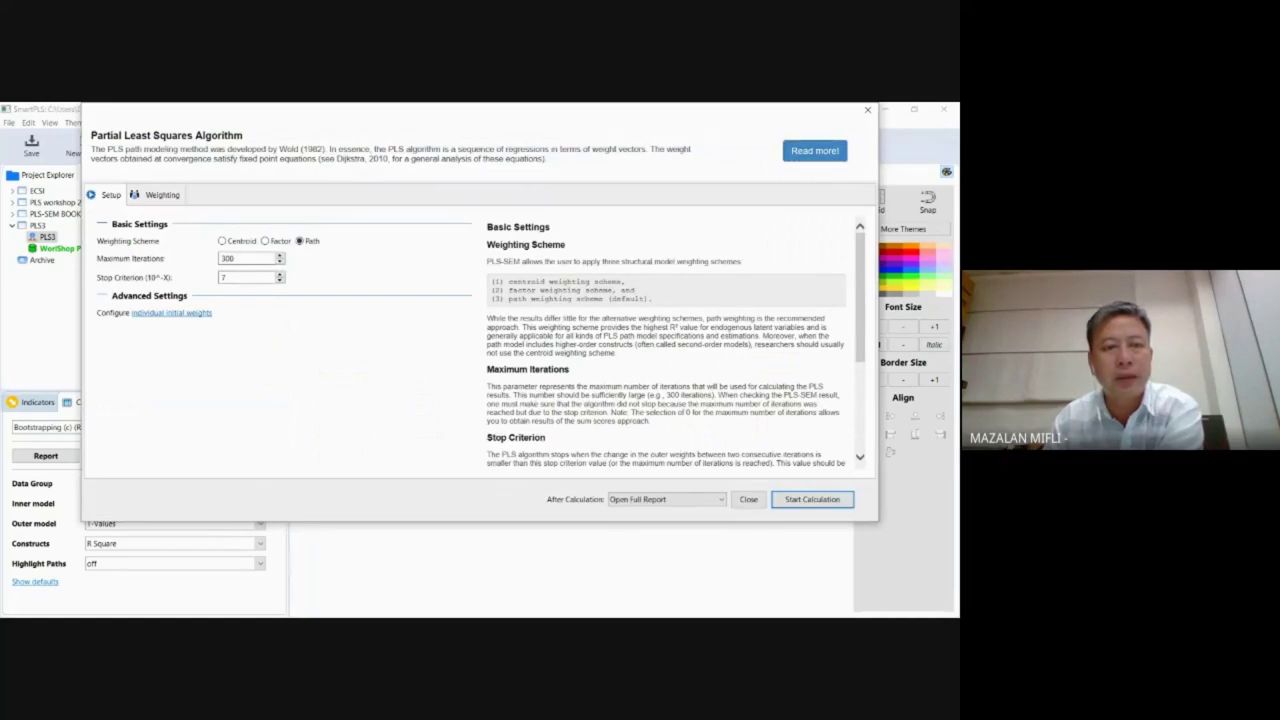
{"action": "left_click", "coordinate": [162, 194]}
{"action": "left_click", "coordinate": [110, 194]}
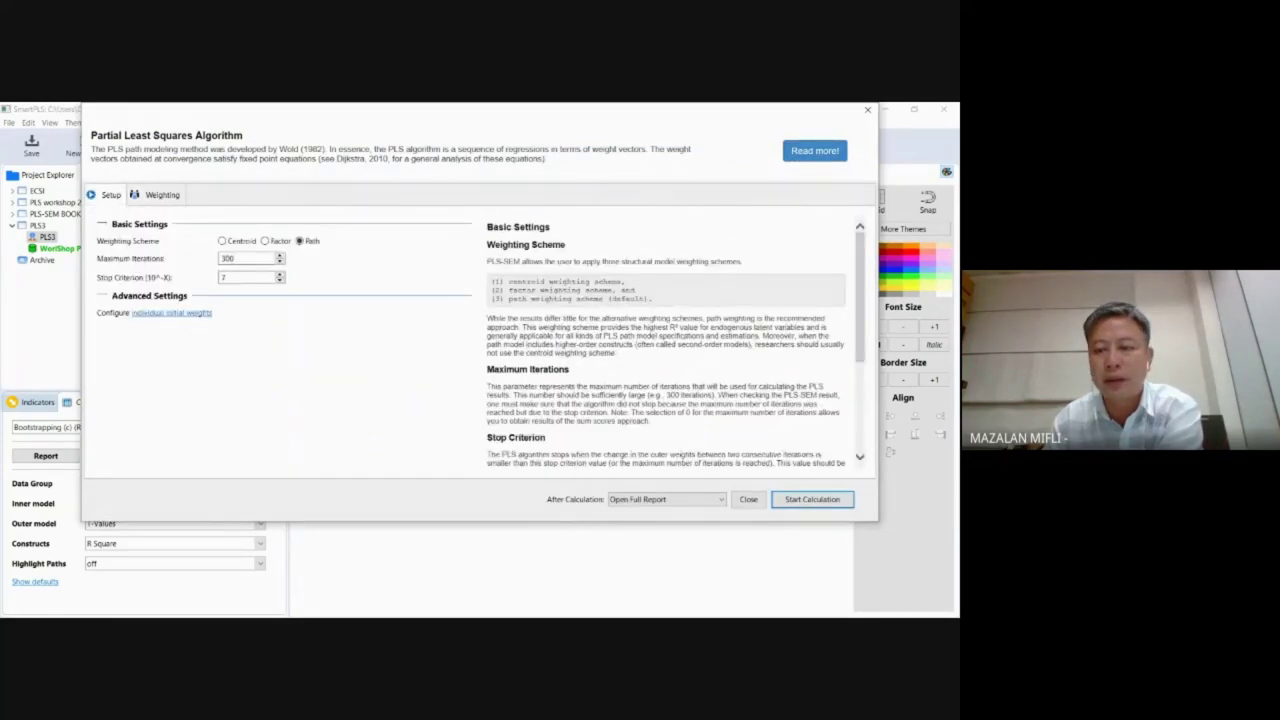
{"action": "left_click", "coordinate": [812, 499]}
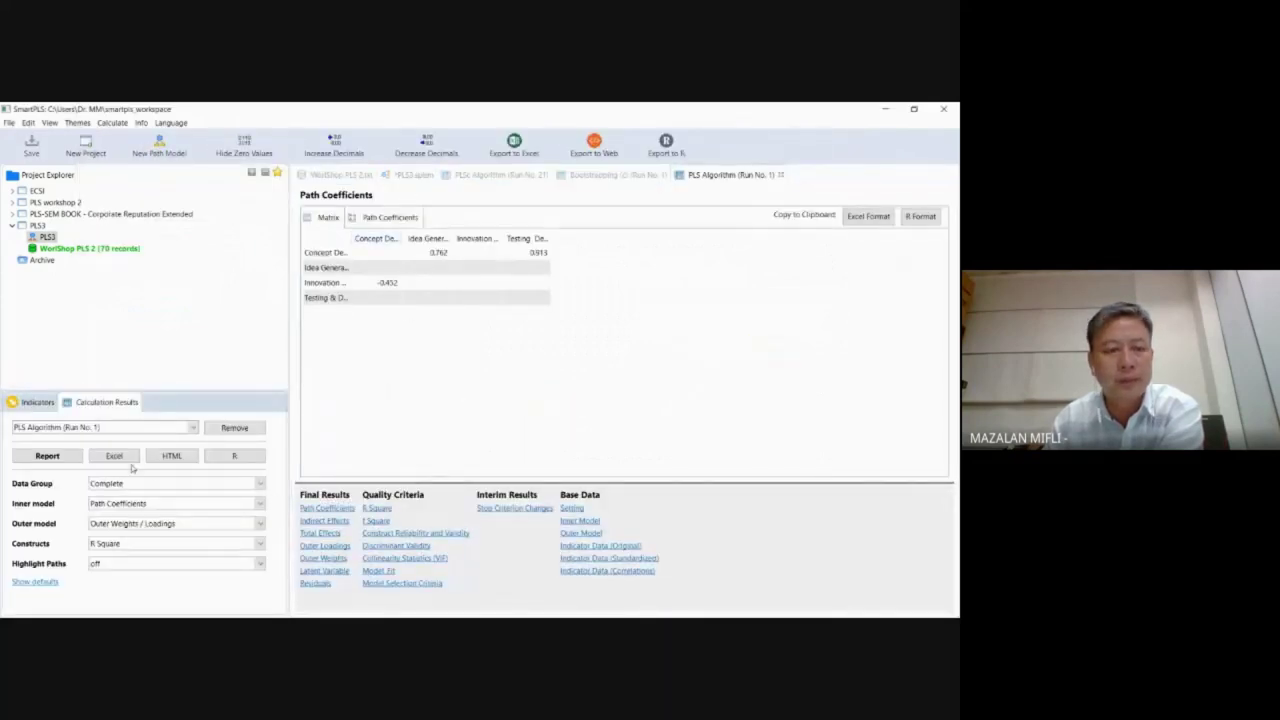
{"action": "left_click", "coordinate": [407, 222]}
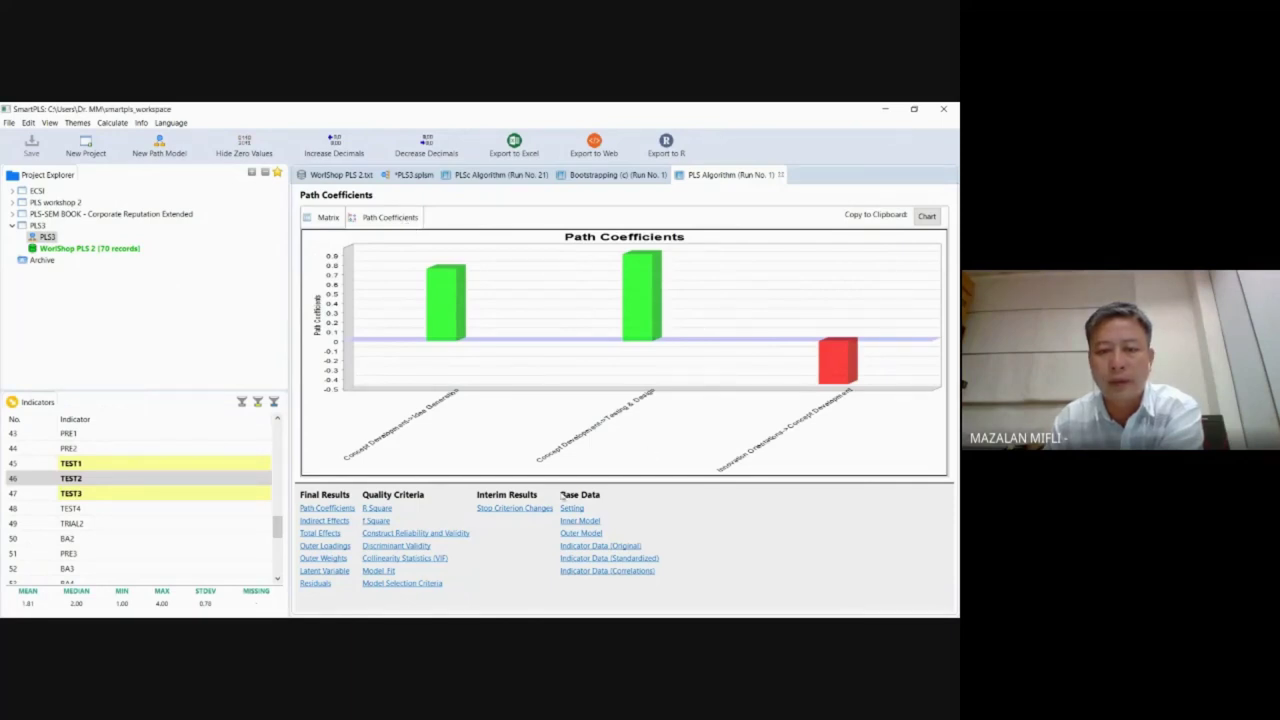
{"action": "mouse_move", "coordinate": [457, 292]}
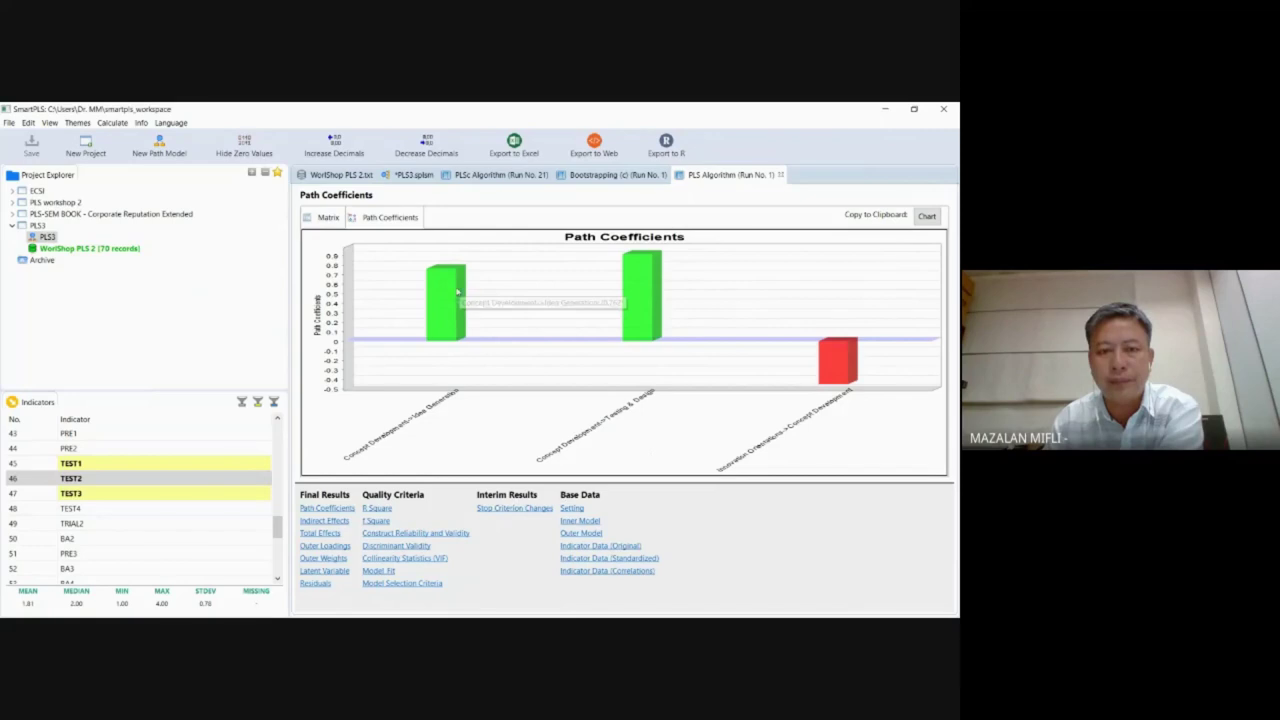
Step: Run standard Bootstrapping on the PLS3 path model with 1000 subsamples, Basic Bootstrapping, BCa confidence intervals and a two-tailed test at 0.05
{"action": "left_click", "coordinate": [414, 175]}
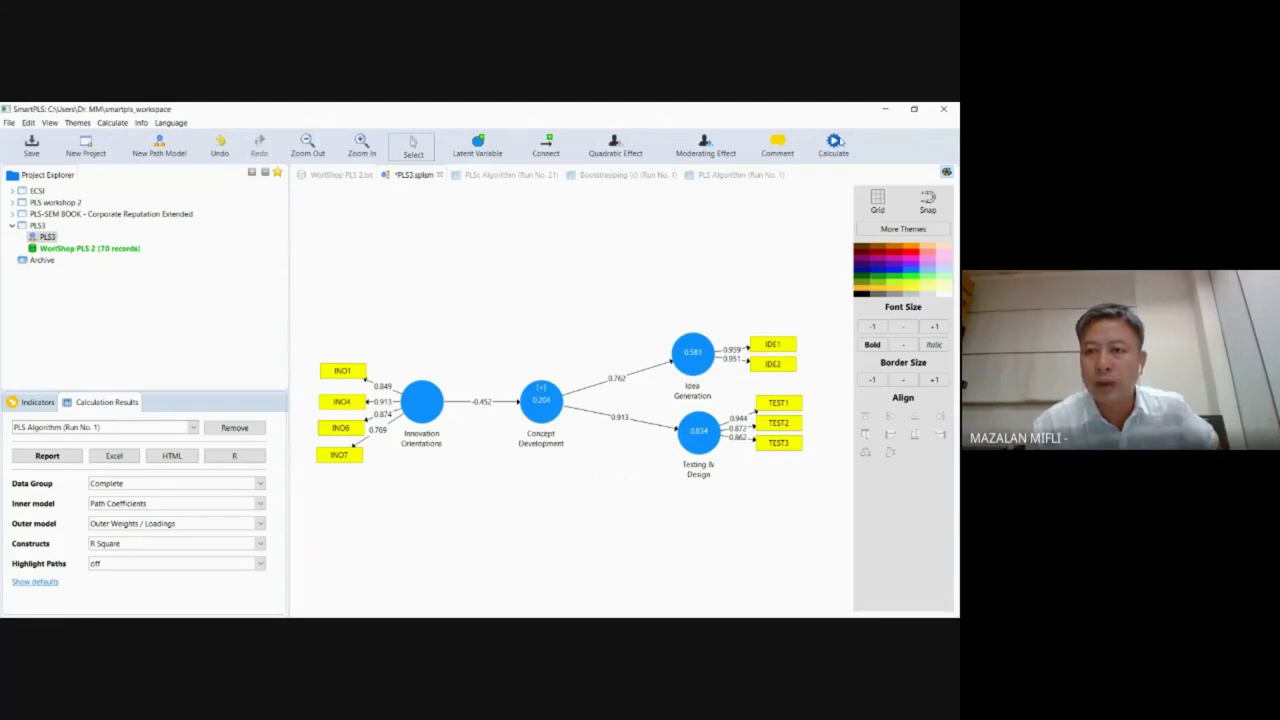
{"action": "left_click", "coordinate": [834, 146]}
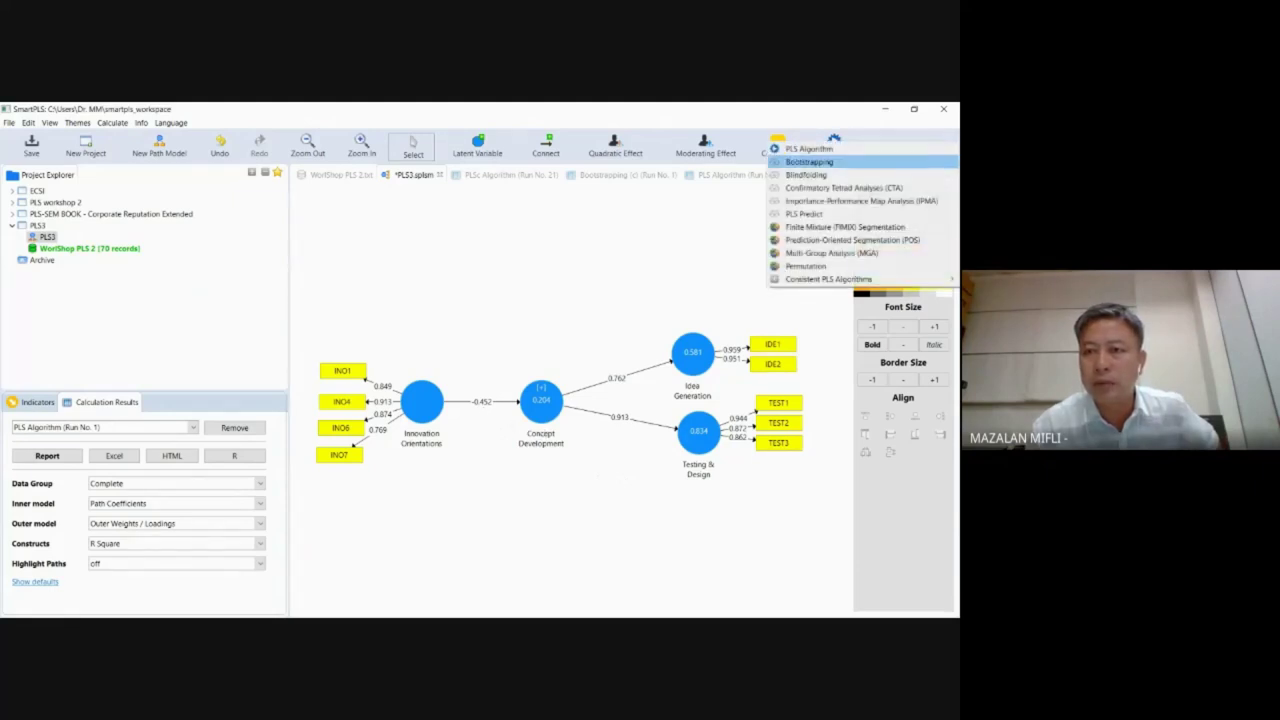
{"action": "left_click", "coordinate": [818, 163]}
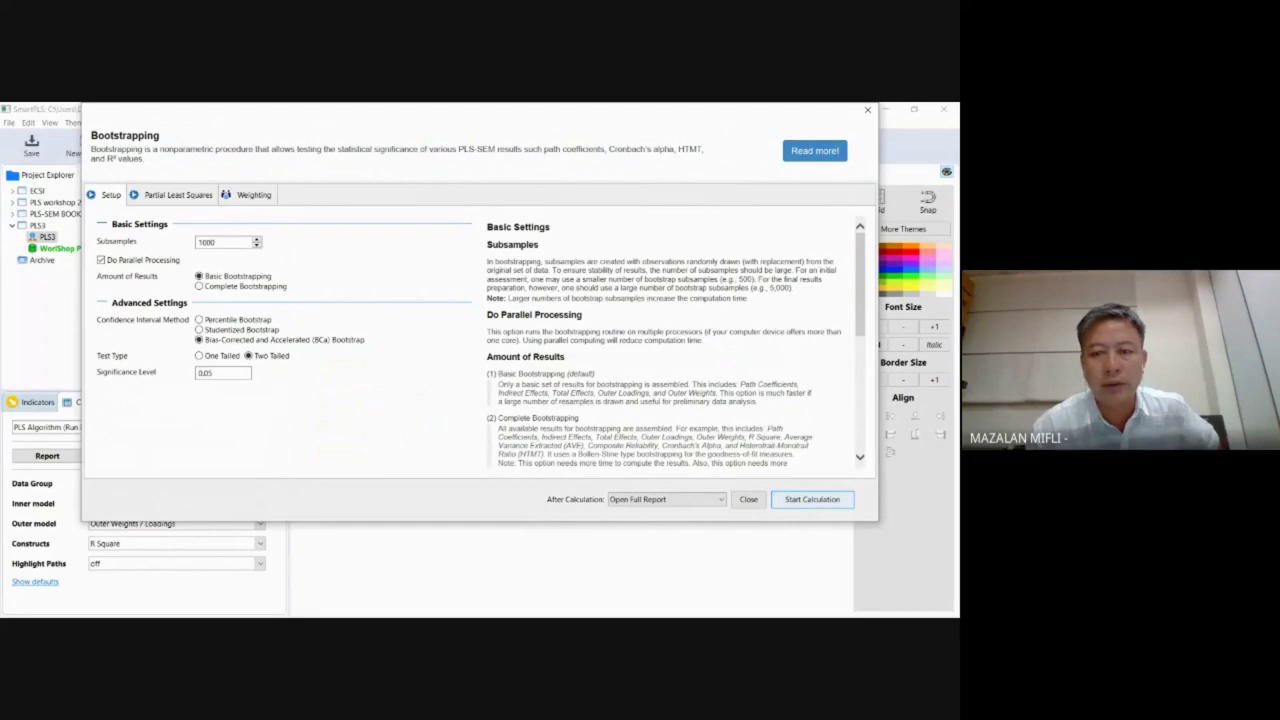
{"action": "left_click", "coordinate": [812, 499]}
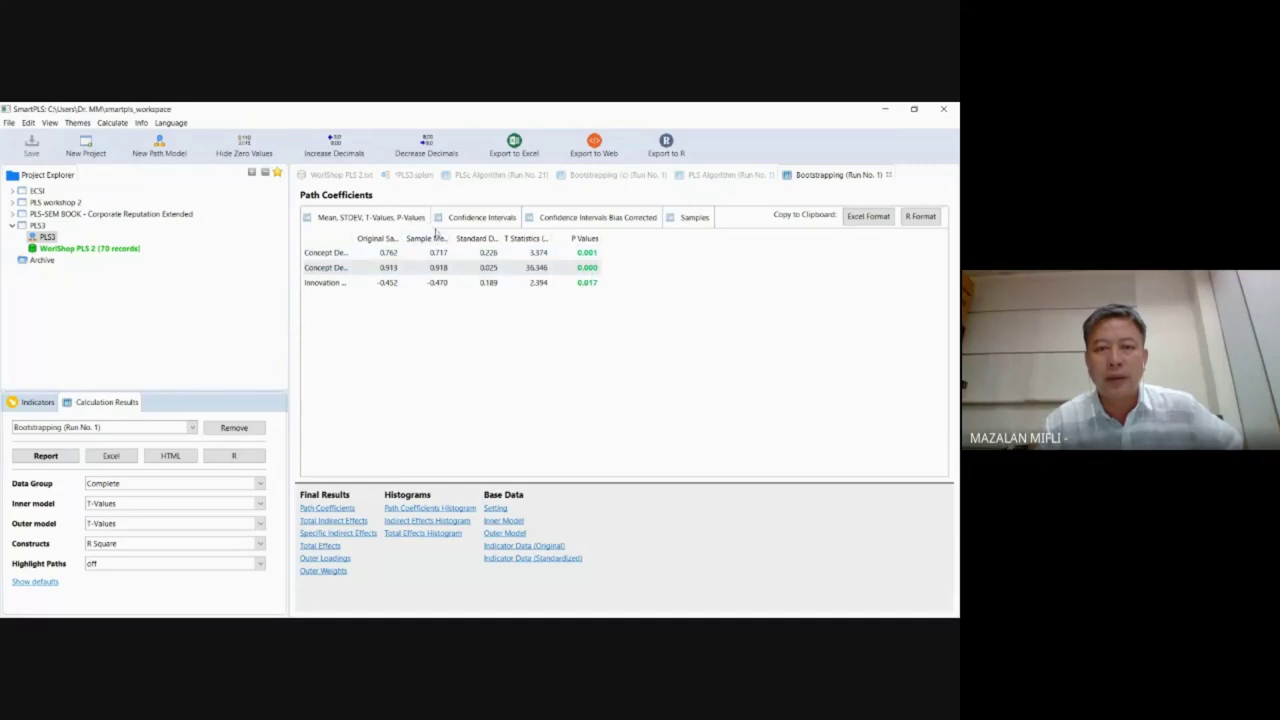
Step: Widen the path name and T Statistics columns in the standard bootstrapping report, and compare the path significance with the T-values on the model
{"action": "left_click_drag", "start_coordinate": [355, 230], "coordinate": [510, 260]}
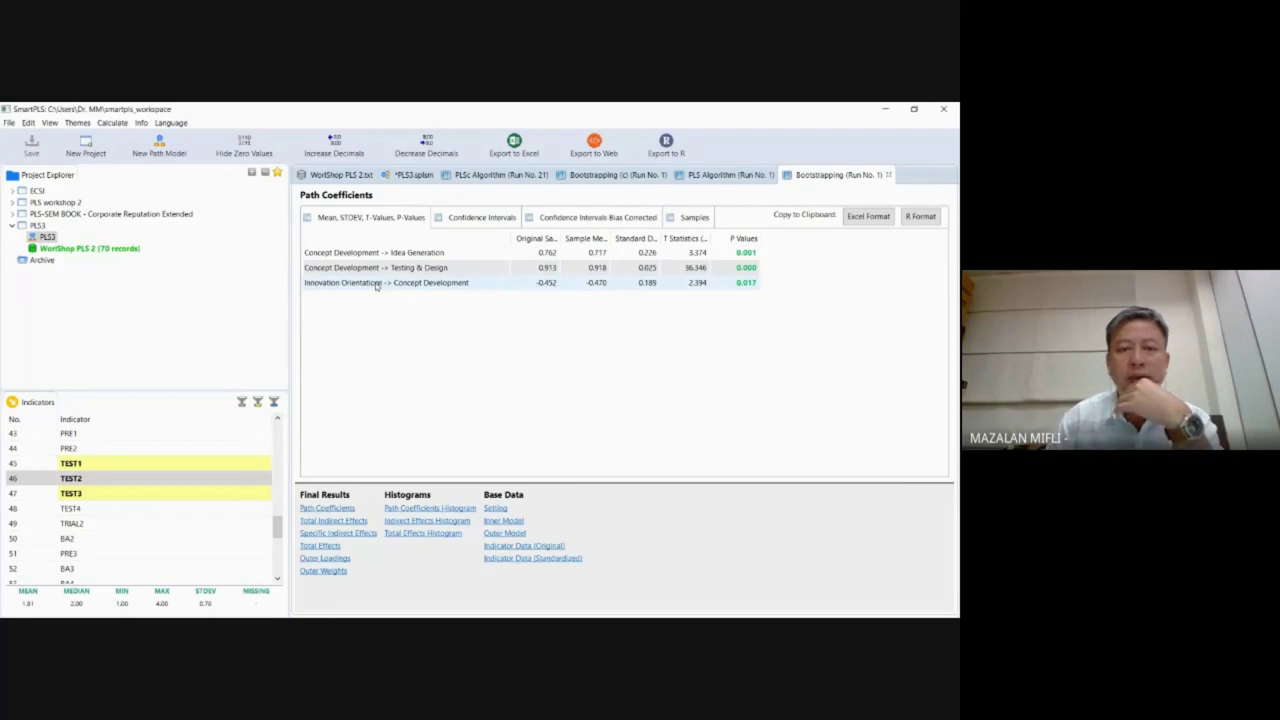
{"action": "left_click", "coordinate": [411, 176]}
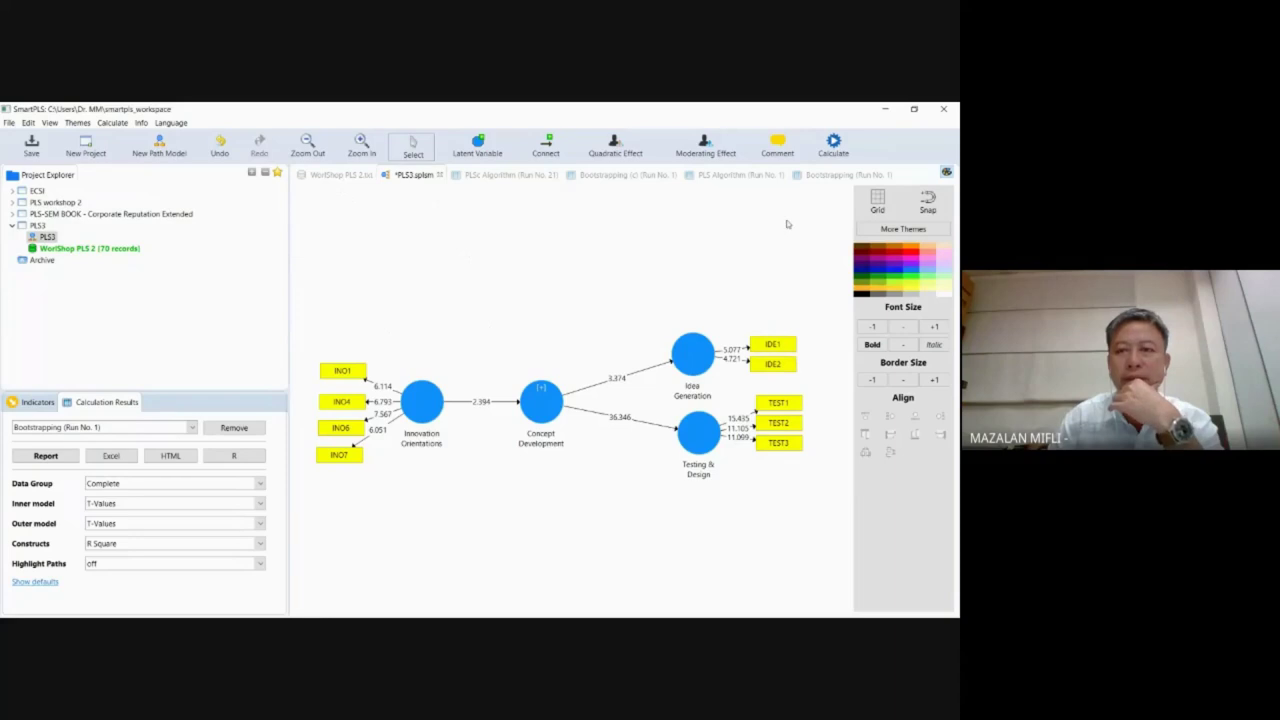
{"action": "left_click", "coordinate": [46, 455]}
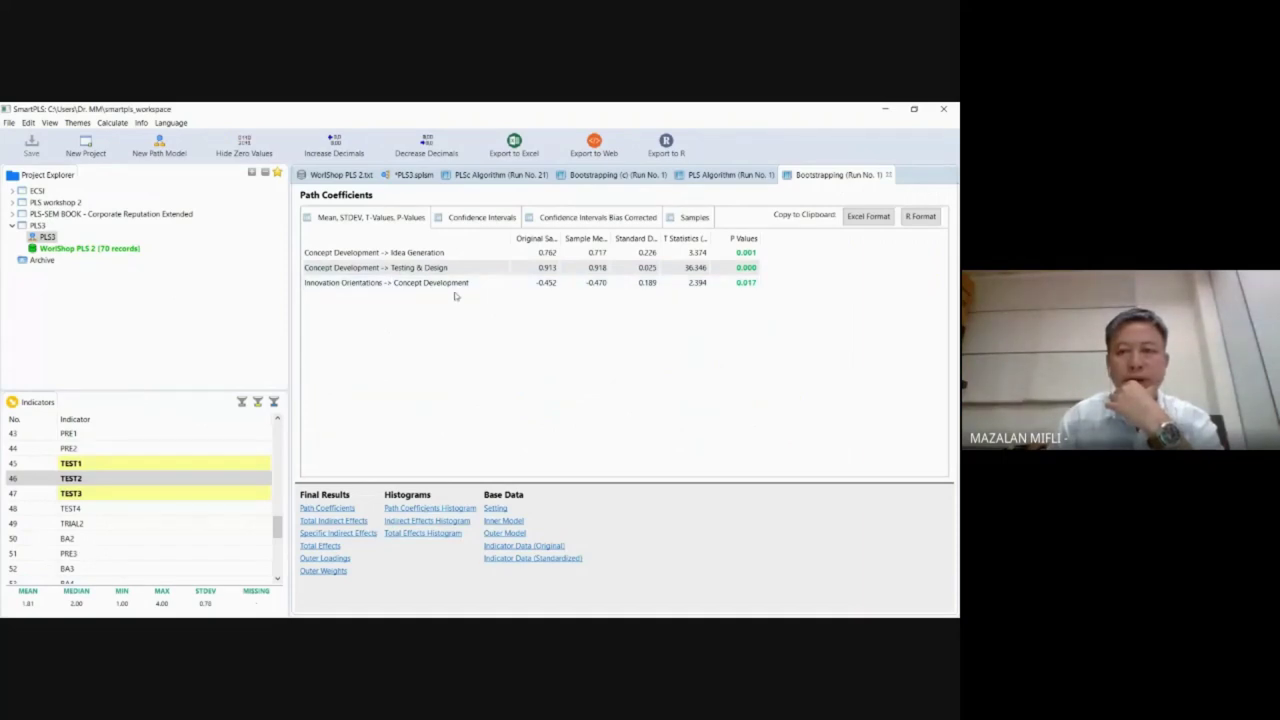
{"action": "left_click_drag", "start_coordinate": [718, 238], "coordinate": [734, 240]}
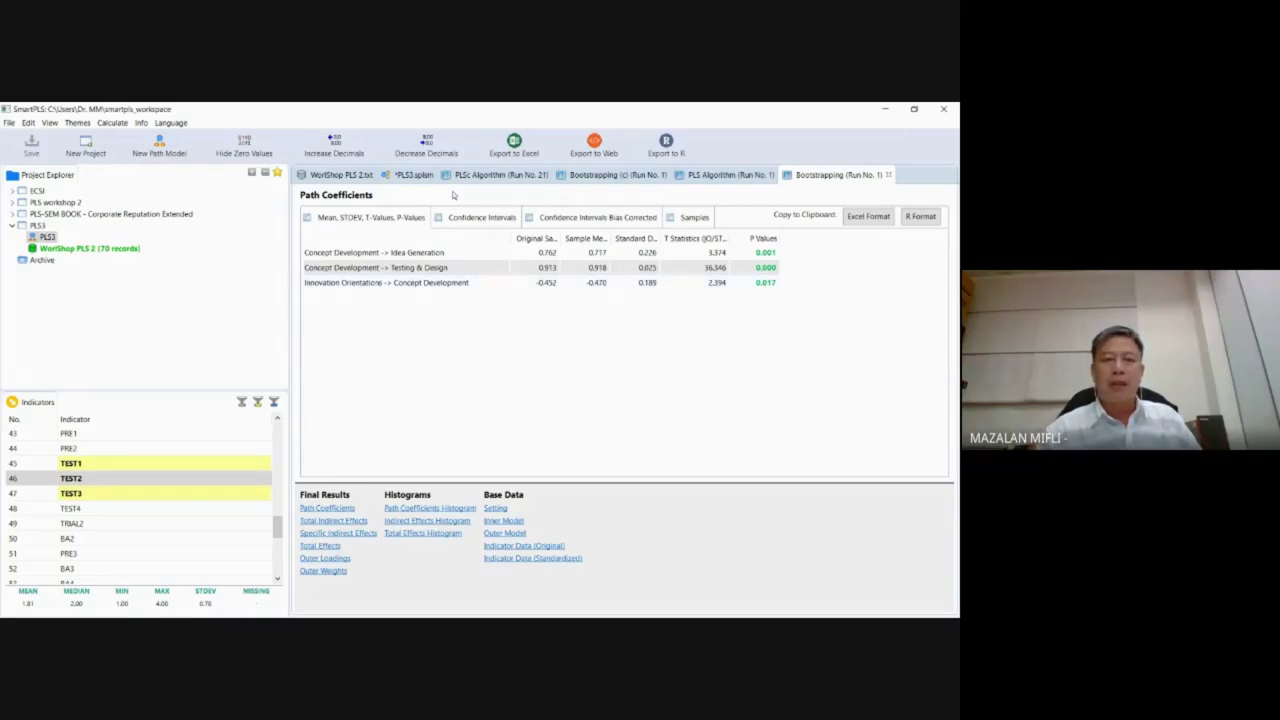
{"action": "left_click", "coordinate": [418, 179]}
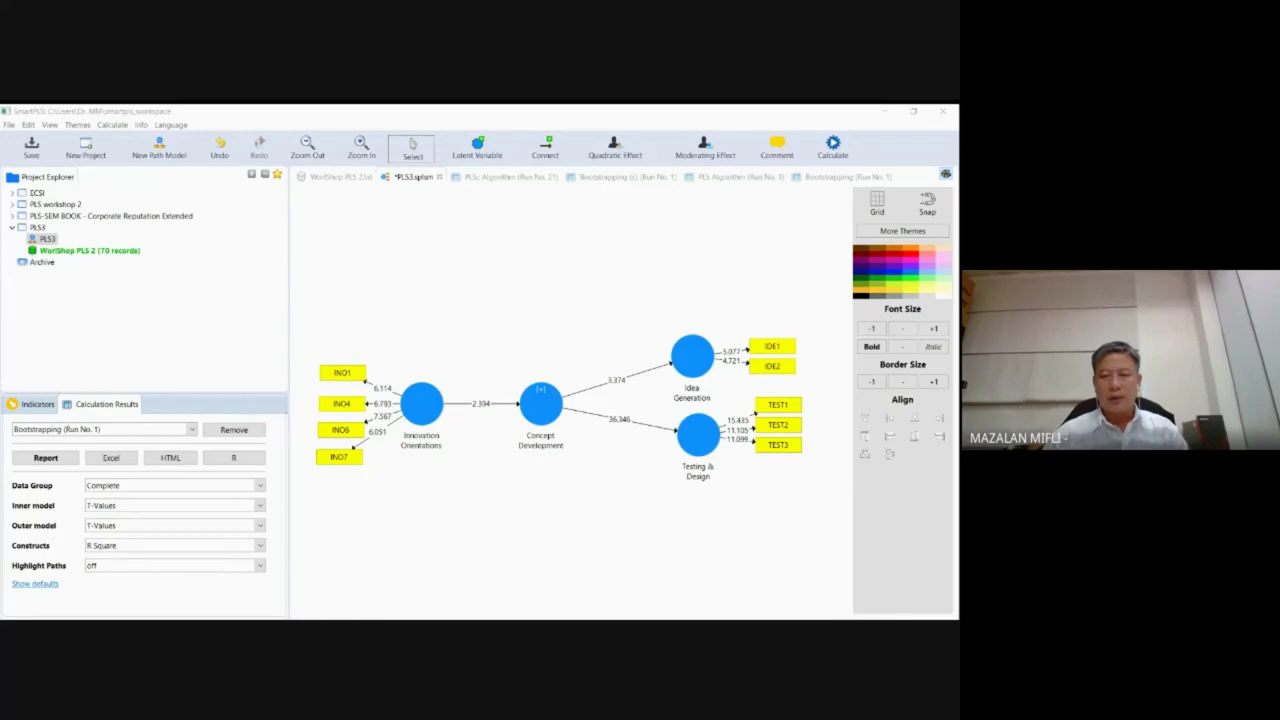
{"action": "left_click", "coordinate": [42, 457]}
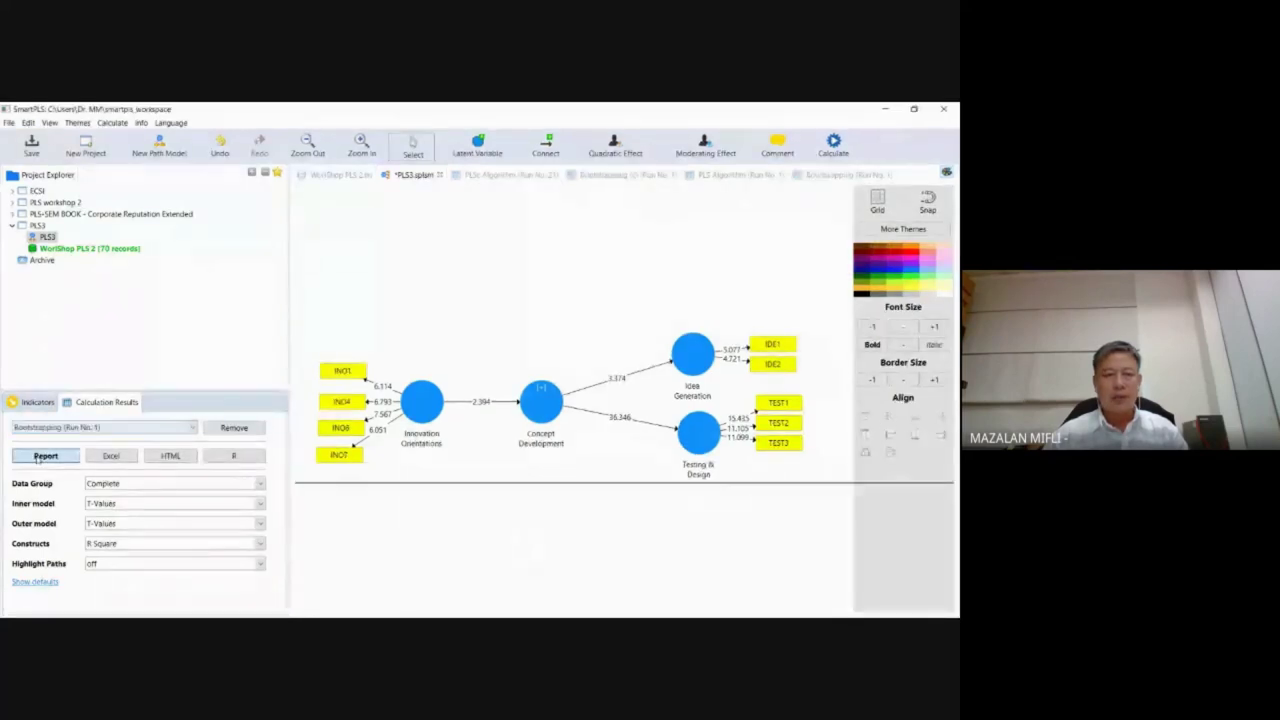